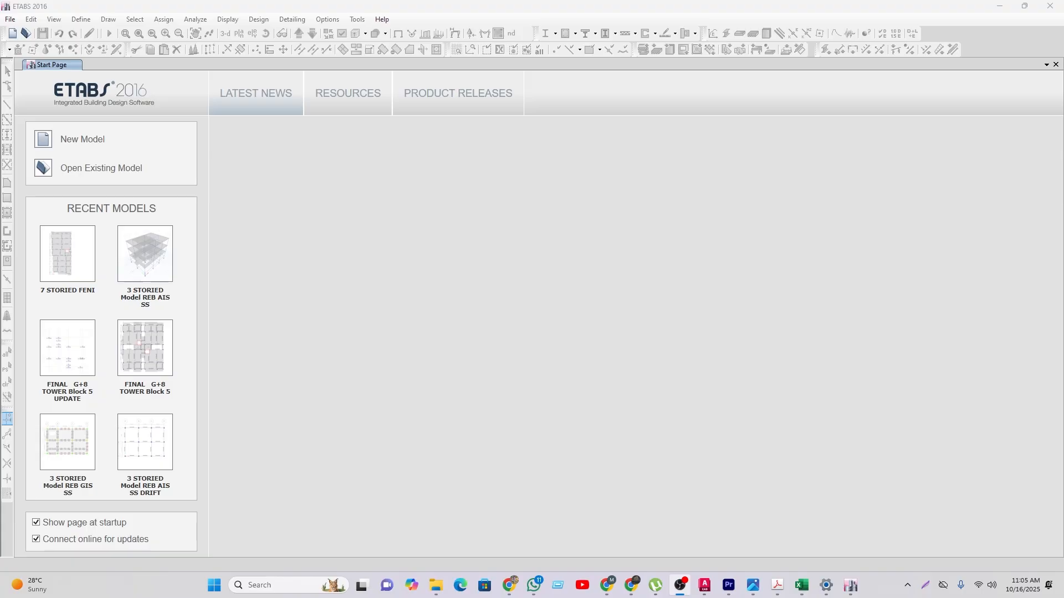
# Step: Switch to AutoCAD and examine the ground, 1st, 2nd to 6th and roof floor plans in the RAJUK sheet
pyautogui.hotkey('alt', 'Tab')
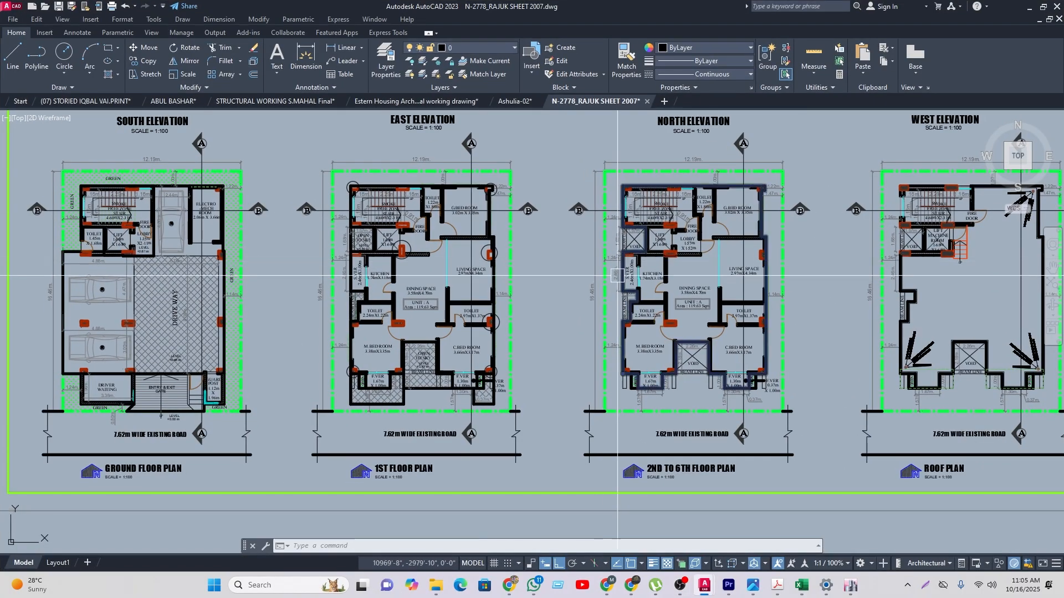
pyautogui.moveTo(512, 338); pyautogui.dragTo(596, 321, button='middle')
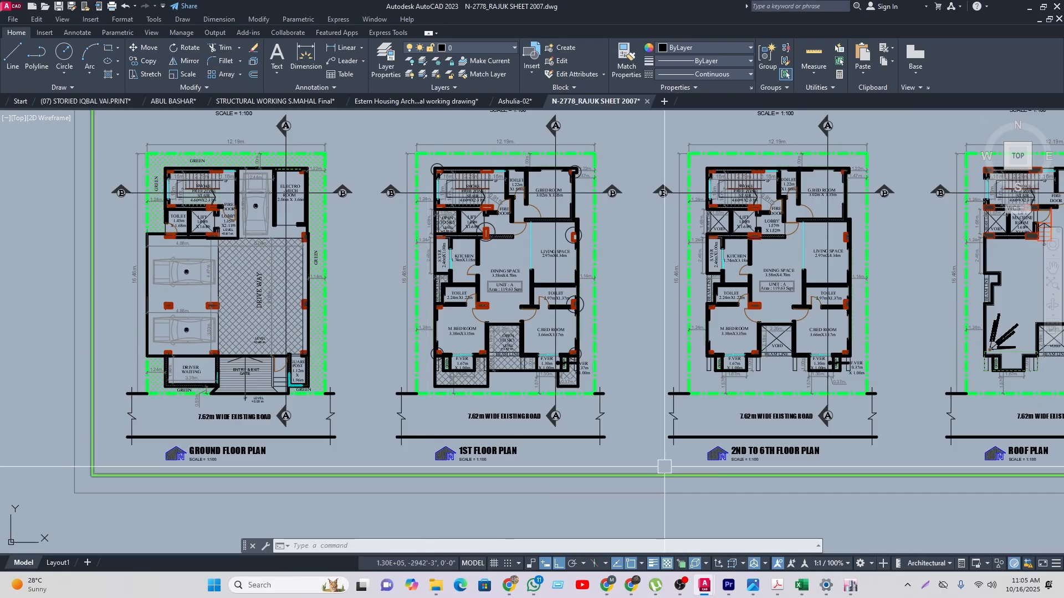
pyautogui.moveTo(794, 467); pyautogui.dragTo(459, 470, button='middle')
pyautogui.scroll(6, 433, 467)
pyautogui.scroll(-6, 490, 452)
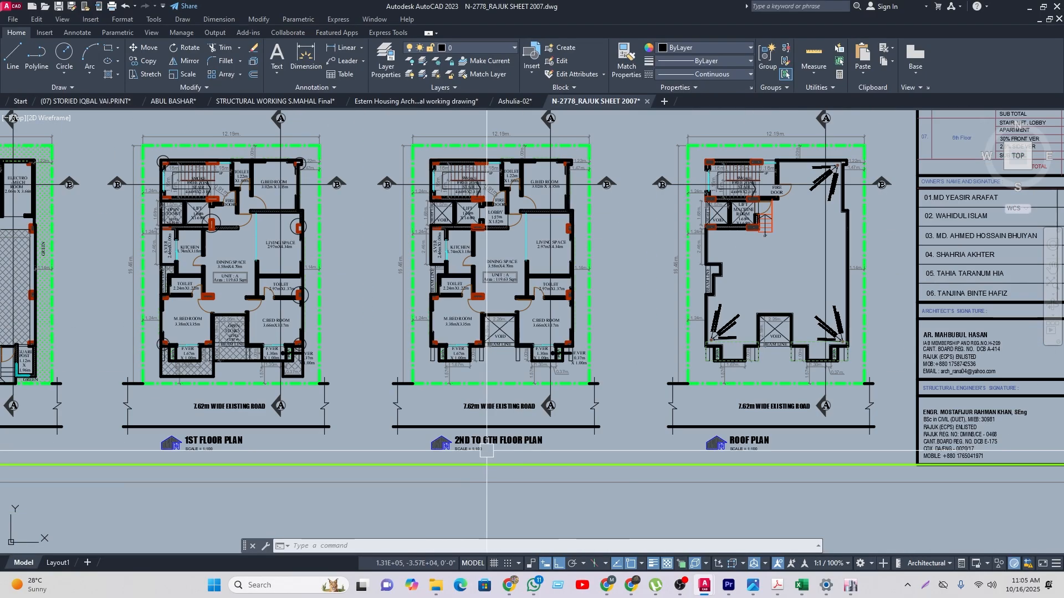
pyautogui.moveTo(766, 444); pyautogui.dragTo(649, 441, button='middle')
pyautogui.scroll(-5, 649, 440)
pyautogui.moveTo(435, 392); pyautogui.dragTo(538, 472, button='middle')
pyautogui.scroll(-3, 539, 471)
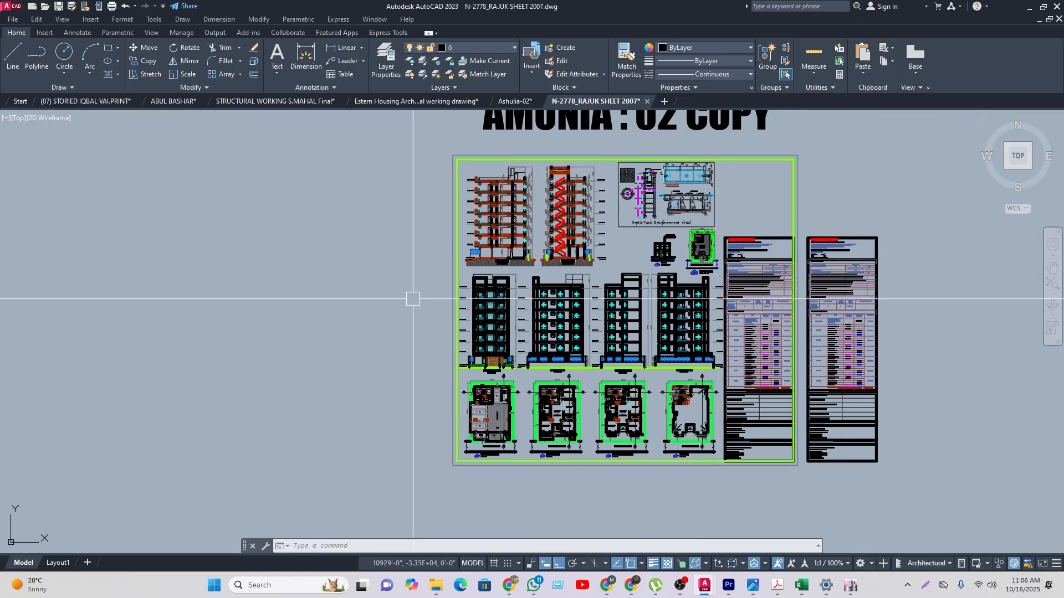
# Step: Examine the column layouts of the 1st floor plan and the 2nd to 6th floor plan
pyautogui.moveTo(549, 164); pyautogui.dragTo(523, 206, button='middle')
pyautogui.moveTo(535, 329); pyautogui.dragTo(492, 296, button='middle')
pyautogui.scroll(6, 491, 427)
pyautogui.scroll(4, 477, 432)
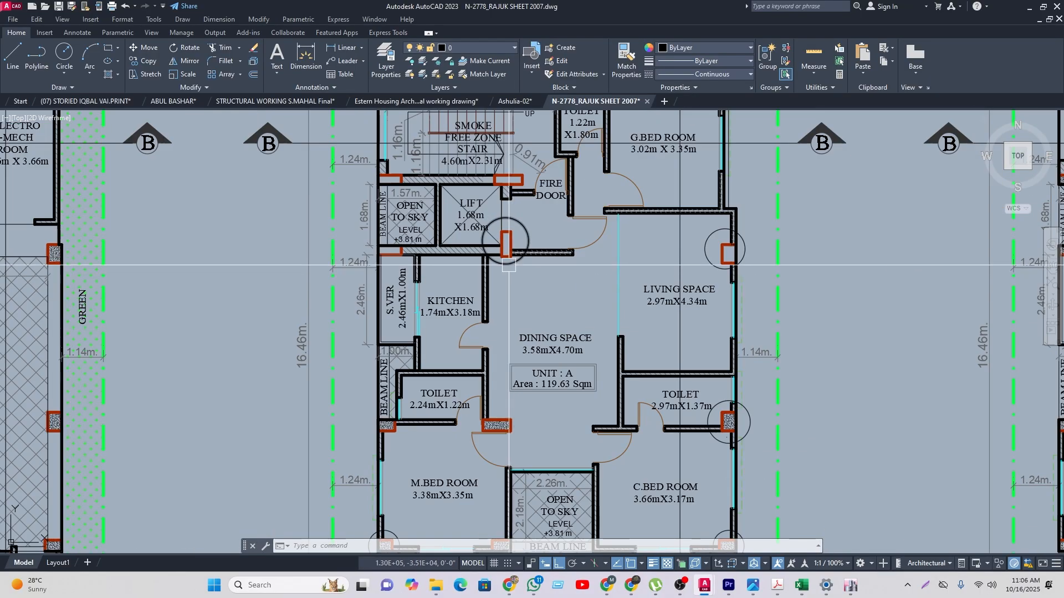
pyautogui.scroll(-2, 515, 293)
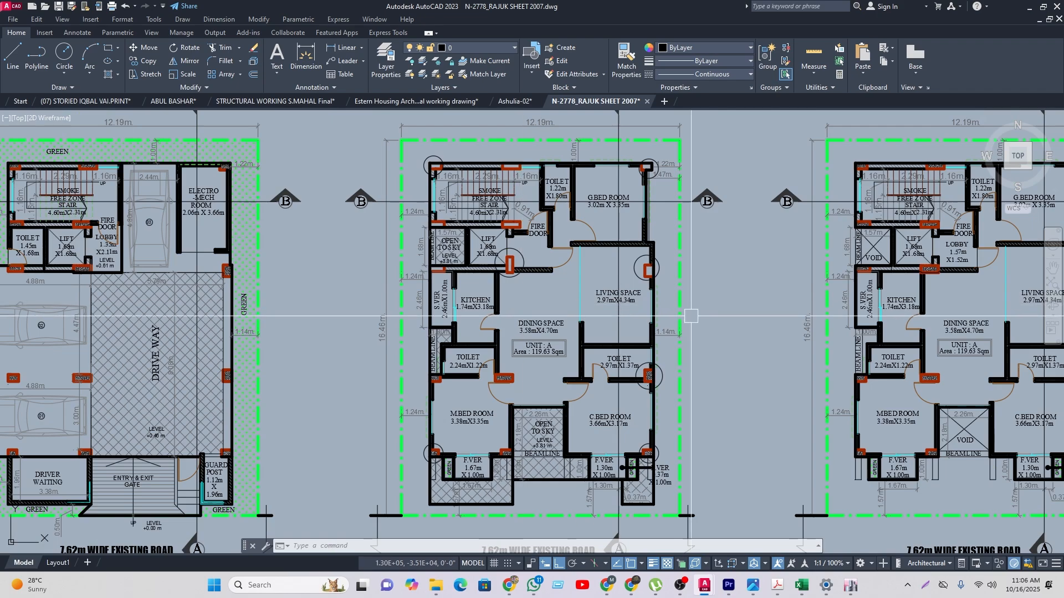
pyautogui.scroll(-2, 691, 316)
pyautogui.moveTo(690, 316); pyautogui.dragTo(366, 353, button='middle')
pyautogui.scroll(4, 423, 348)
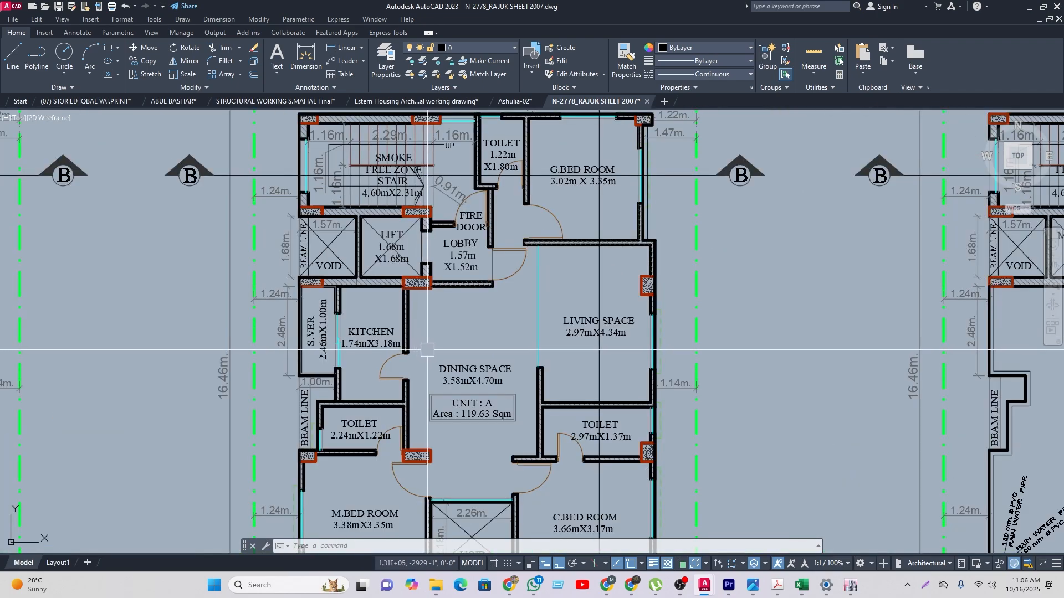
pyautogui.moveTo(453, 303); pyautogui.dragTo(424, 396, button='middle')
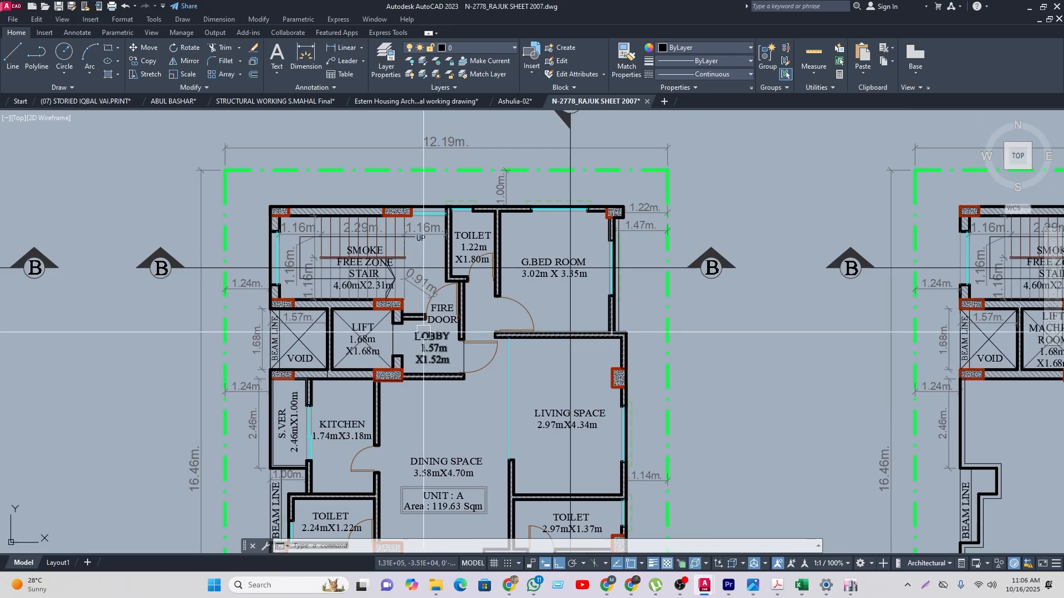
pyautogui.scroll(8, 617, 217)
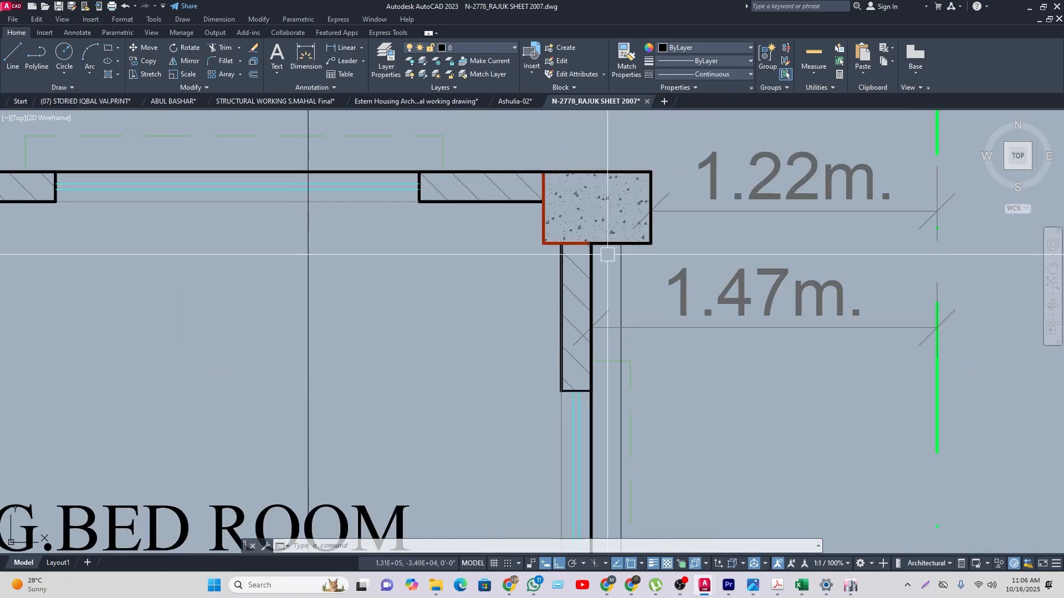
pyautogui.scroll(-8, 608, 254)
pyautogui.moveTo(278, 359)
pyautogui.mouseDown(button='middle')
pyautogui.moveTo(488, 359)
pyautogui.moveTo(516, 298)
pyautogui.mouseUp(button='middle')
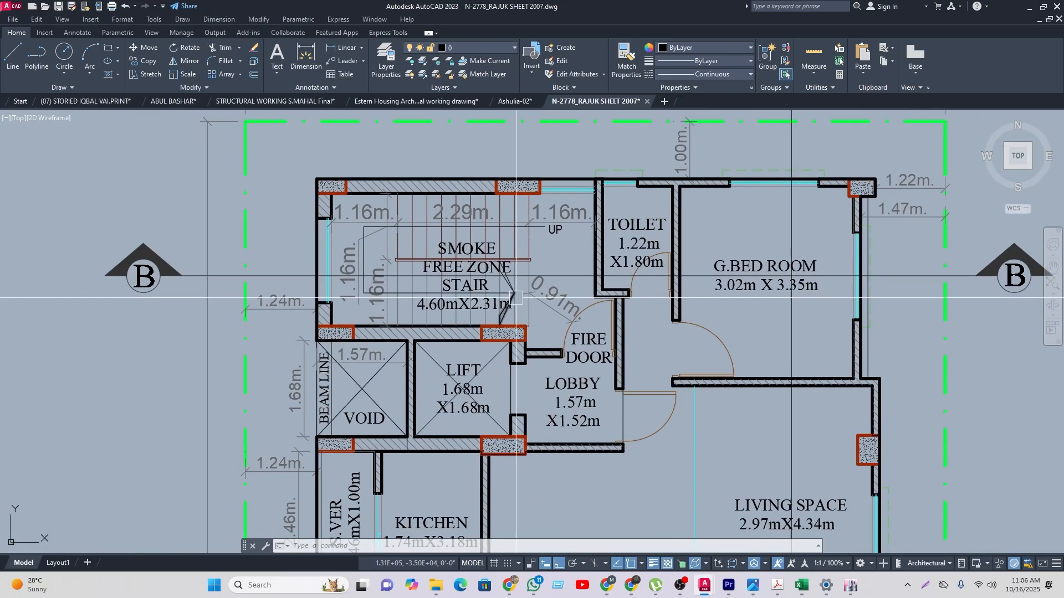
# Step: Move the column between the stair and lift horizontally so its east edge lines up with the last stair tread line
pyautogui.scroll(4, 538, 338)
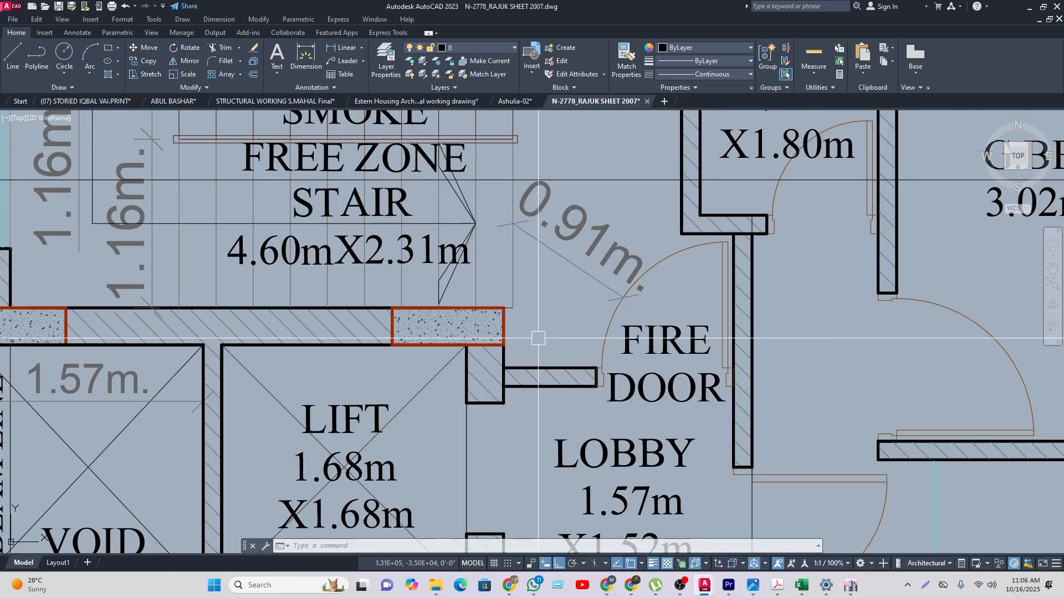
pyautogui.moveTo(513, 333); pyautogui.dragTo(471, 431, button='middle')
pyautogui.click(495, 434)
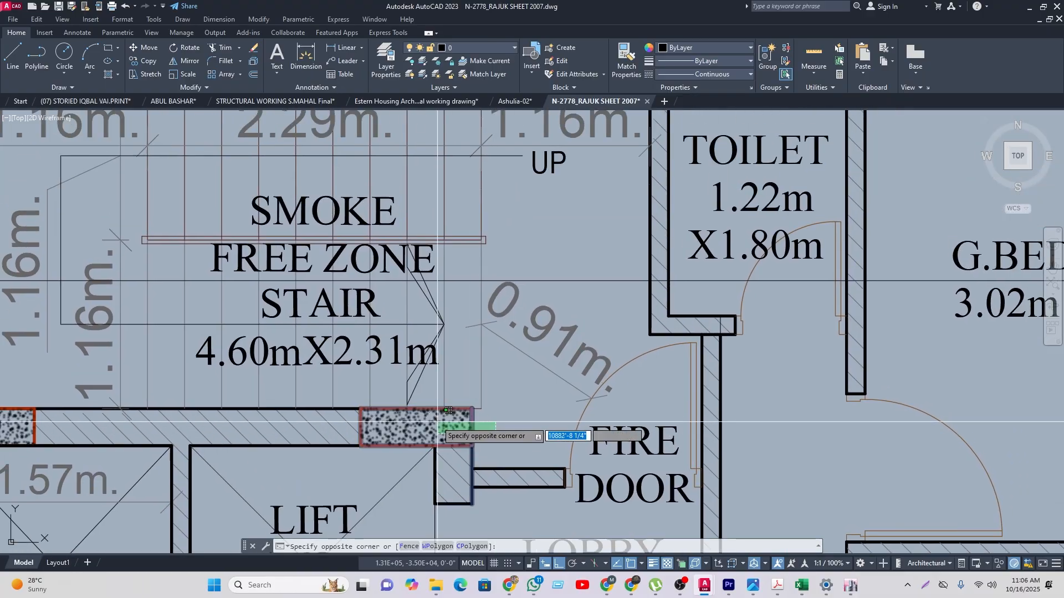
pyautogui.click(443, 423)
pyautogui.scroll(-2, 535, 386)
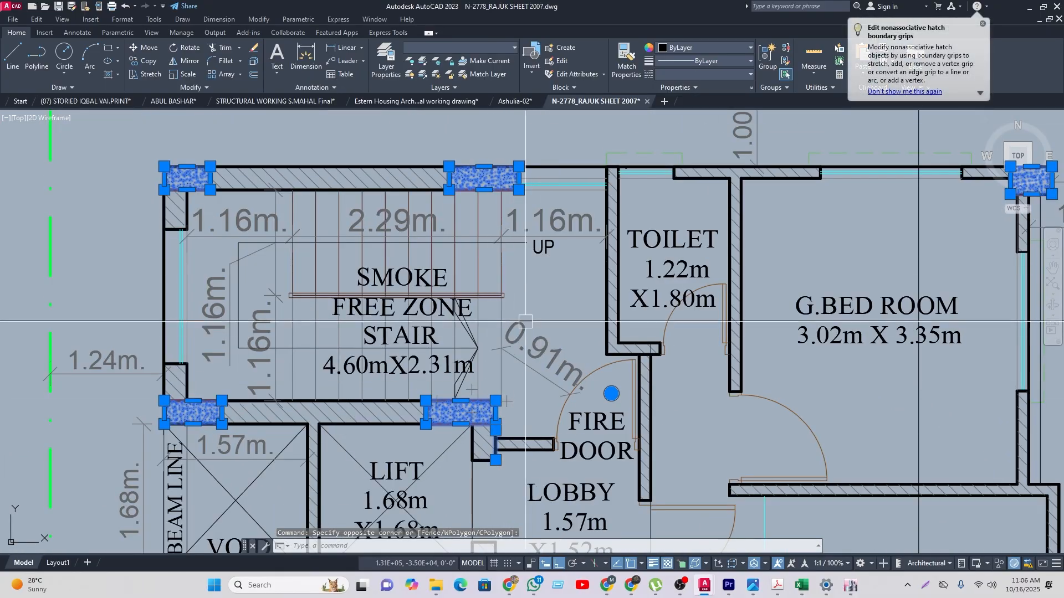
pyautogui.scroll(6, 513, 410)
pyautogui.write('m')
pyautogui.press('Return')
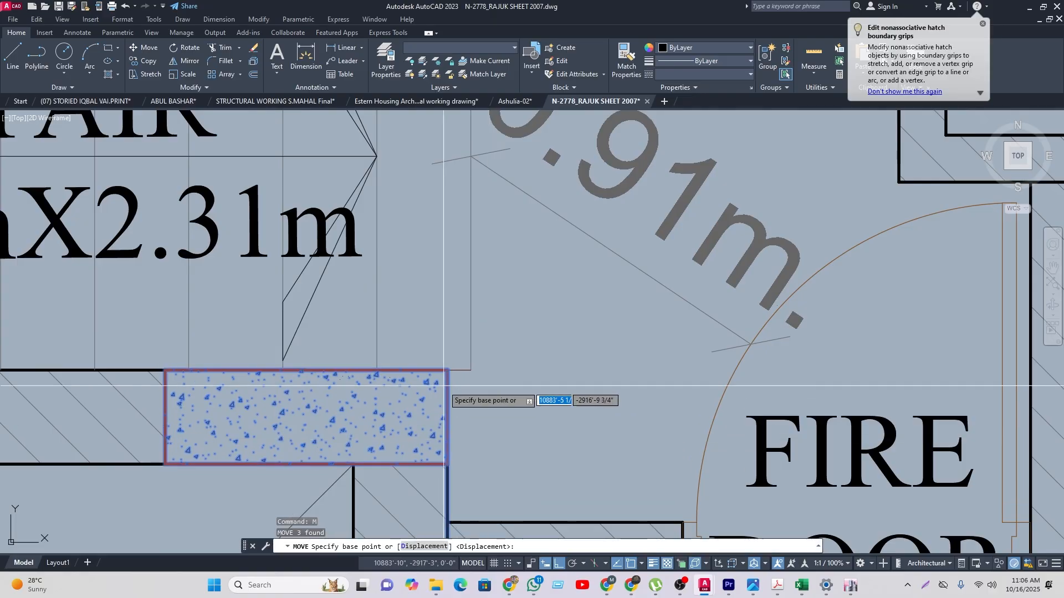
pyautogui.click(447, 370)
pyautogui.click(490, 421)
pyautogui.click(454, 416)
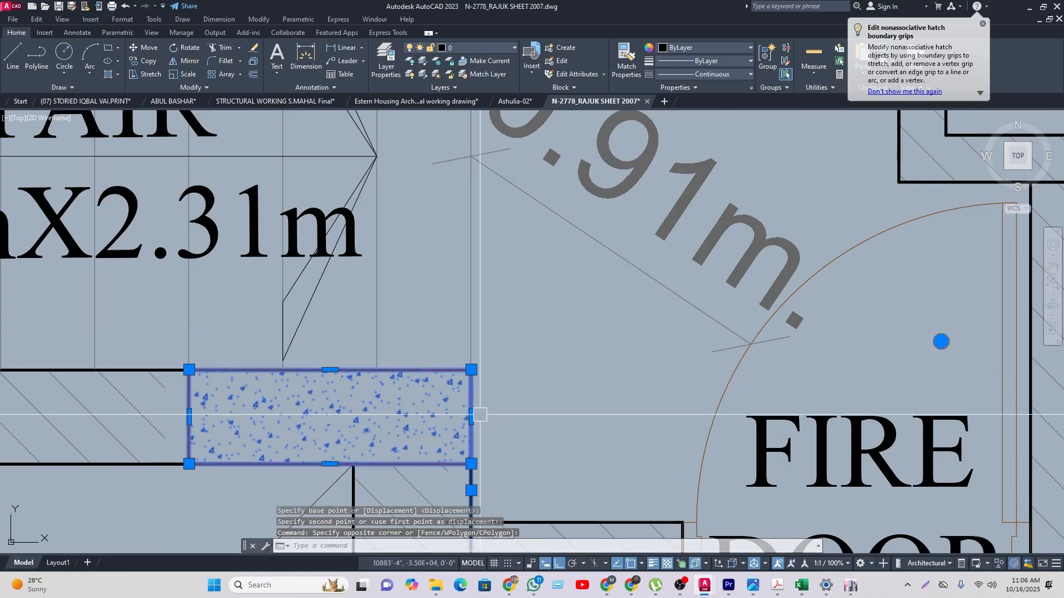
pyautogui.press('Escape')
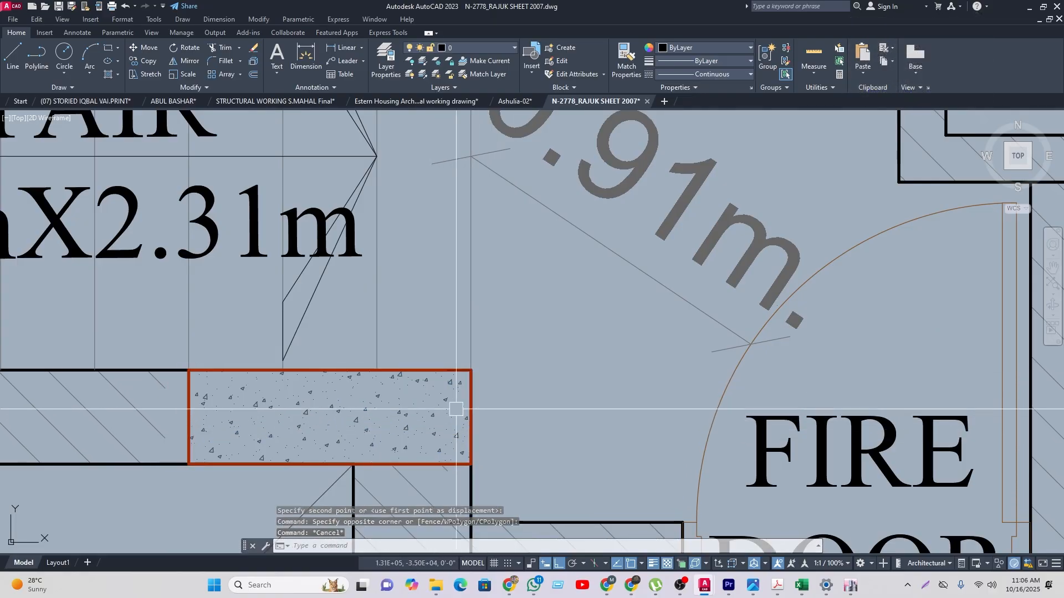
# Step: Move the outline and hatch of the column between the stair and lift another 10 inches east
pyautogui.click(442, 356)
pyautogui.click(435, 377)
pyautogui.moveTo(515, 394); pyautogui.dragTo(440, 397, button='middle')
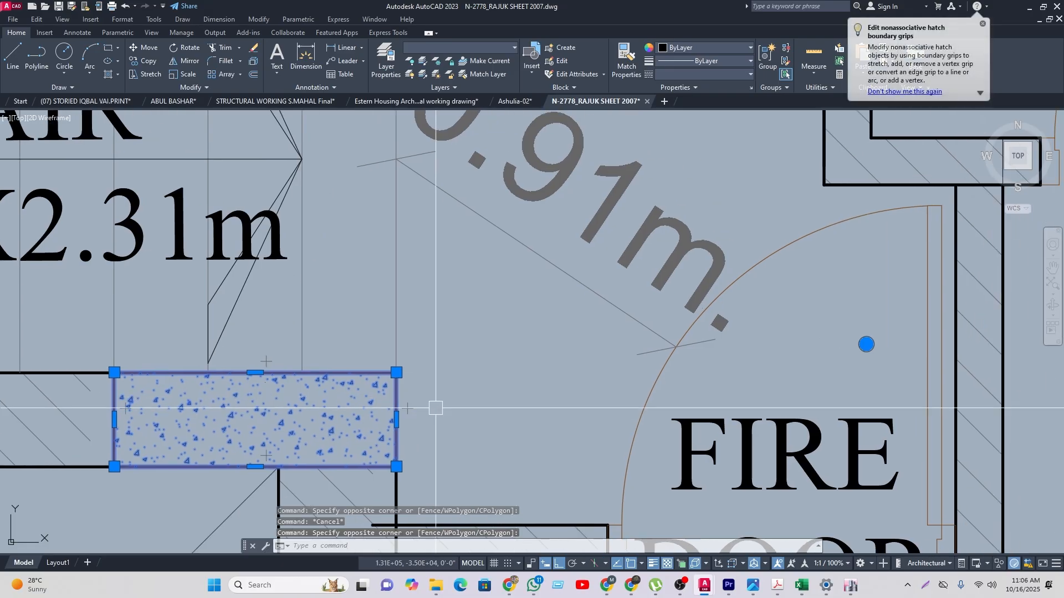
pyautogui.write('m')
pyautogui.press('Return')
pyautogui.click(435, 410)
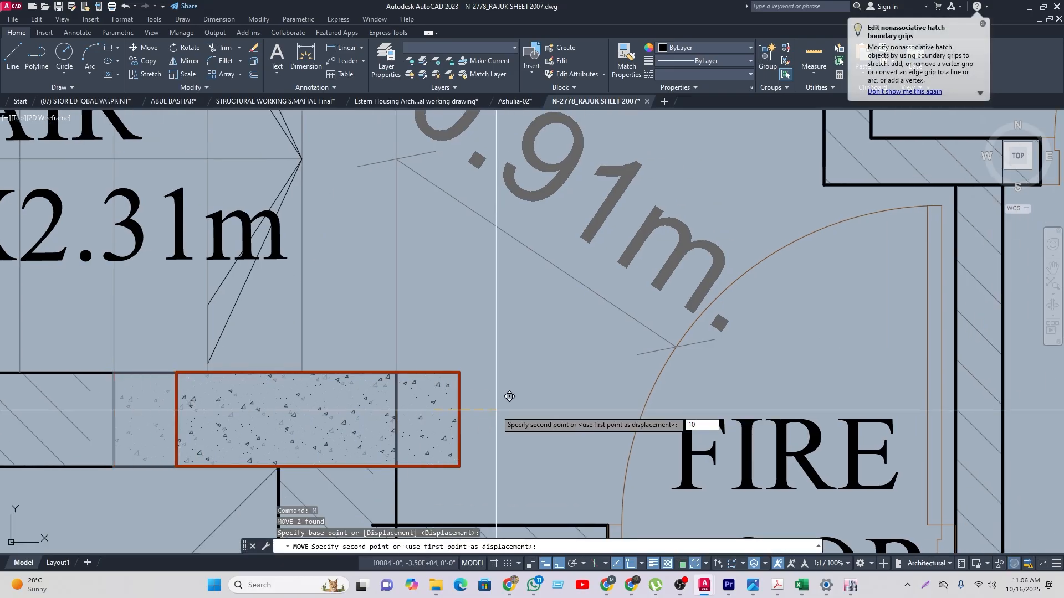
pyautogui.write('10')
pyautogui.press('Return')
# Step: Align the outline of the column on the stair's north wall with the last tread line, then shift it 10 inches east
pyautogui.scroll(-5, 515, 426)
pyautogui.scroll(10, 519, 286)
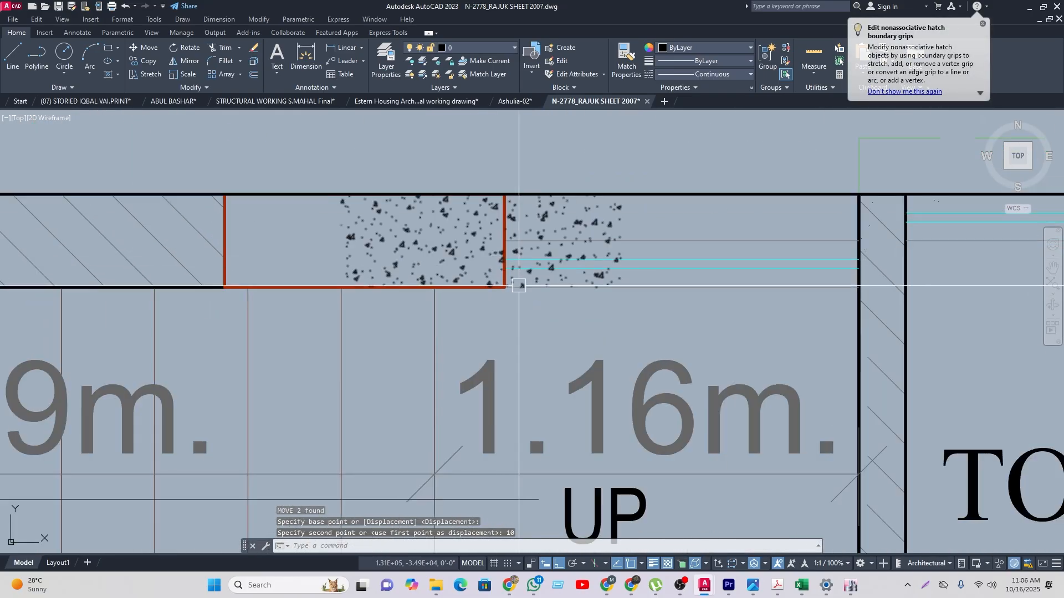
pyautogui.click(297, 289)
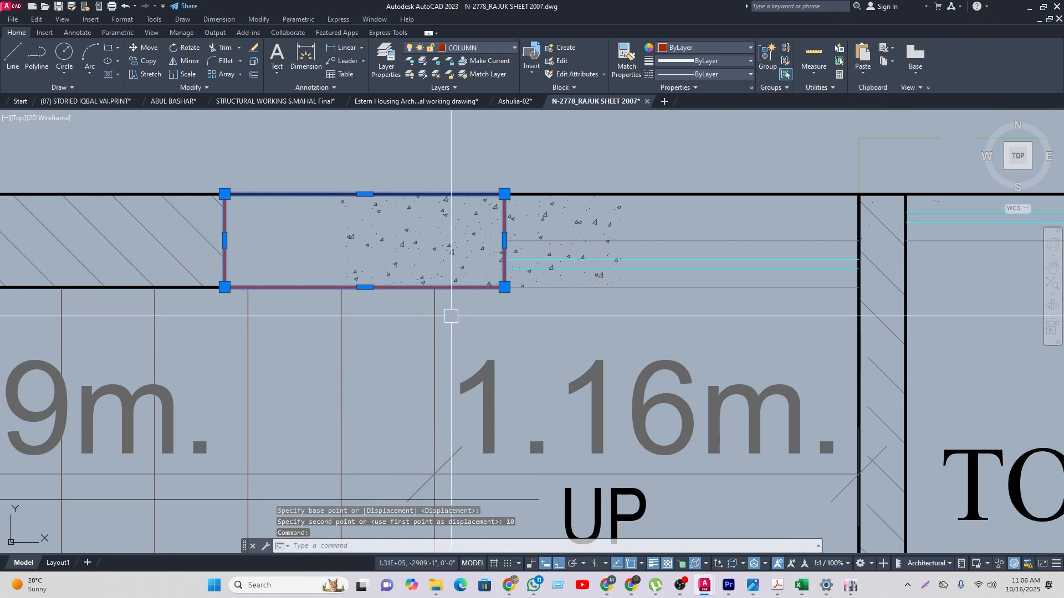
pyautogui.write('m')
pyautogui.press('Return')
pyautogui.click(468, 293)
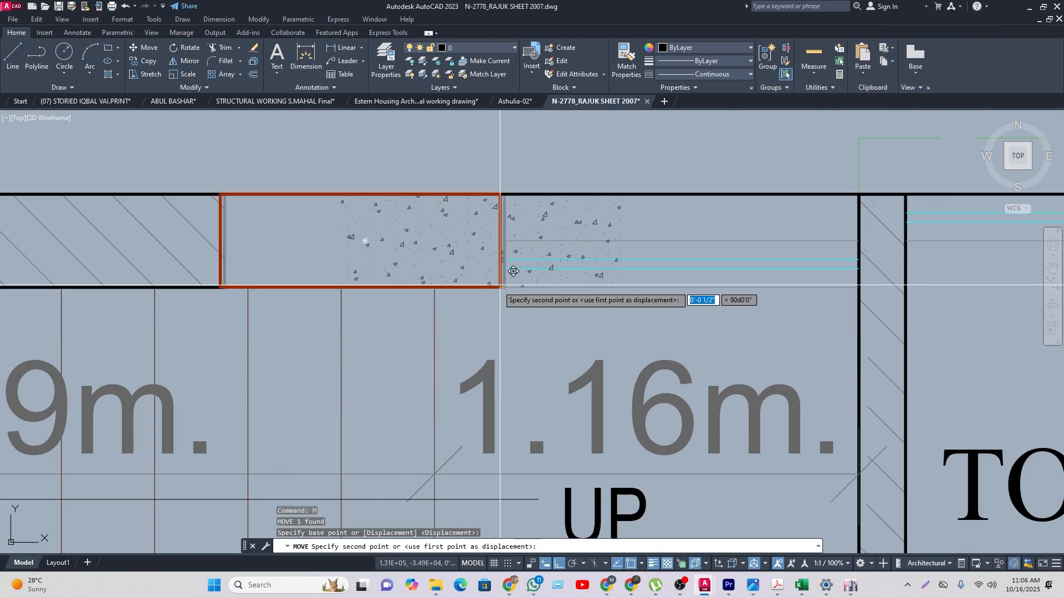
pyautogui.click(398, 290)
pyautogui.press('Return')
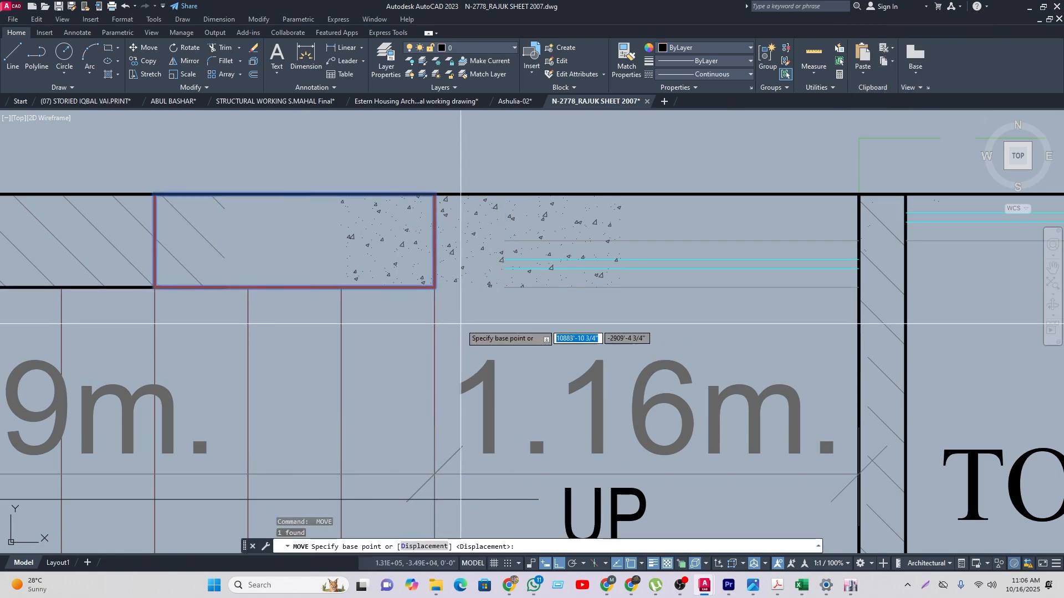
pyautogui.click(461, 323)
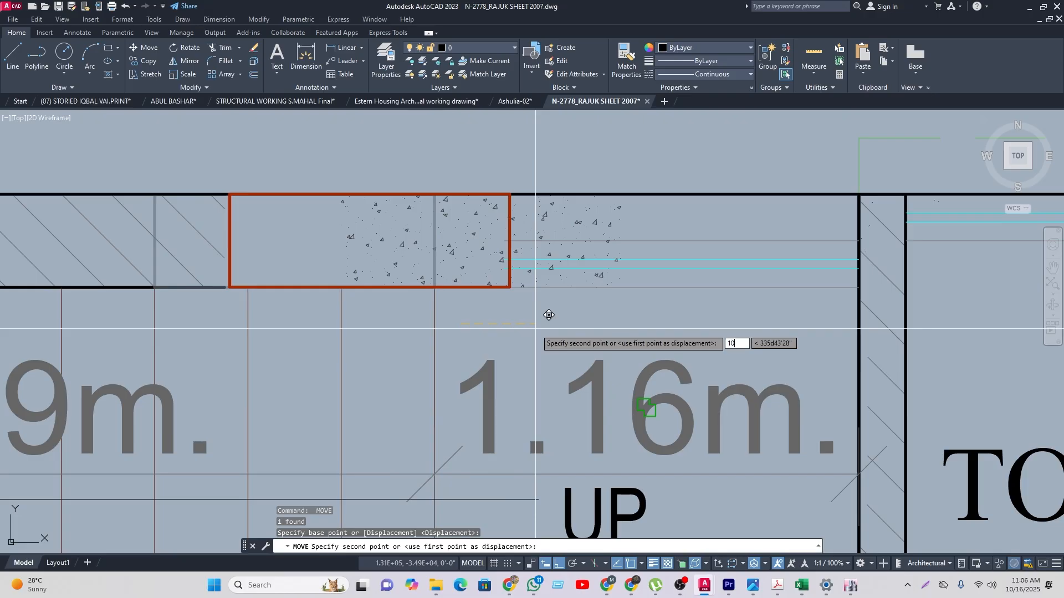
pyautogui.press('Return')
# Step: Stretch the concrete hatch of the stair's north wall column so both ends fit the moved outline
pyautogui.click(571, 239)
pyautogui.click(342, 240)
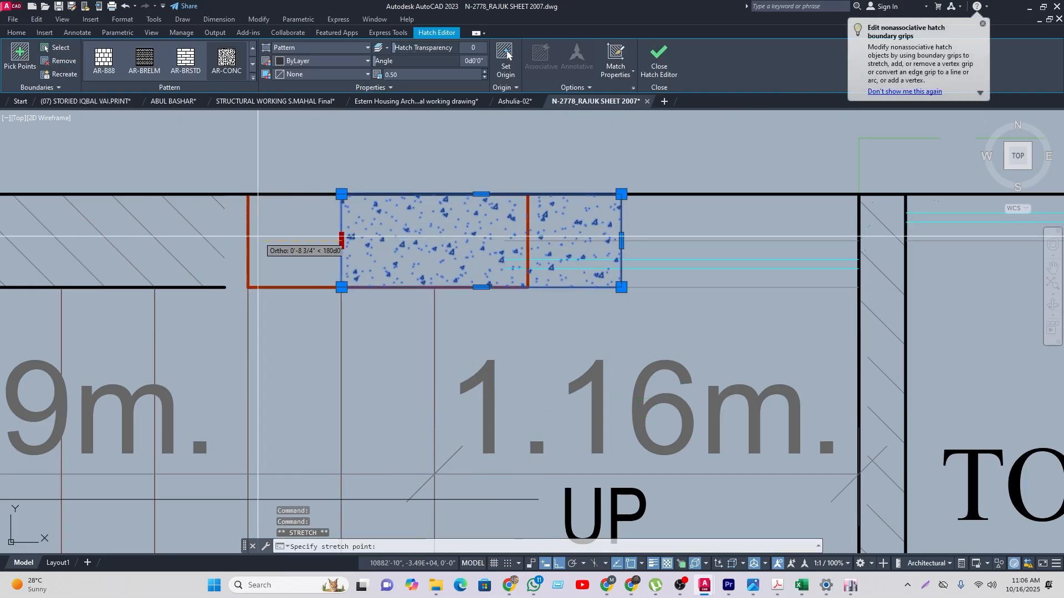
pyautogui.click(250, 238)
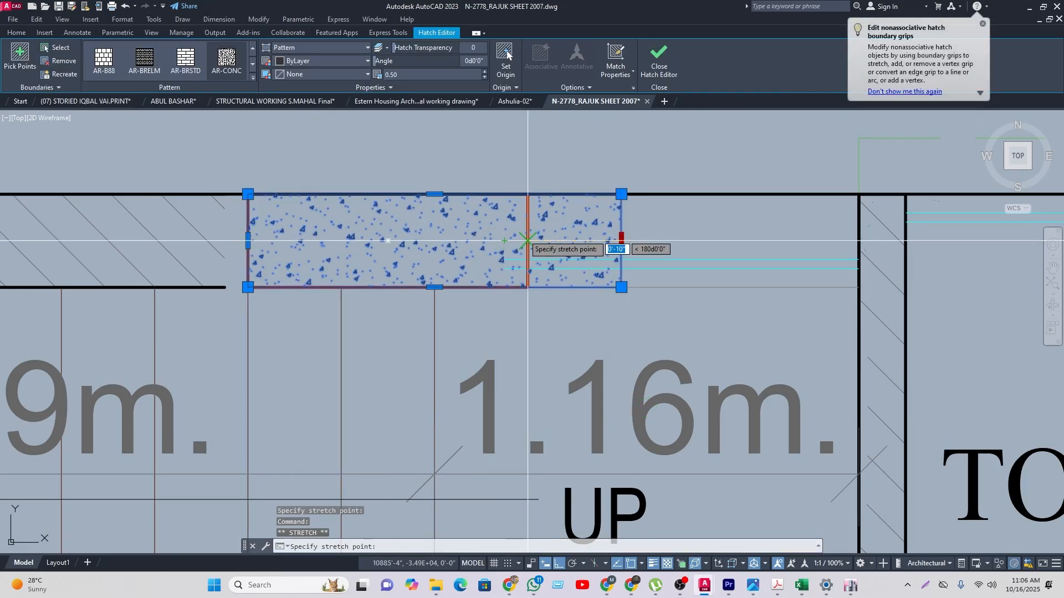
pyautogui.press('Escape')
pyautogui.scroll(-6, 526, 241)
pyautogui.press('Escape')
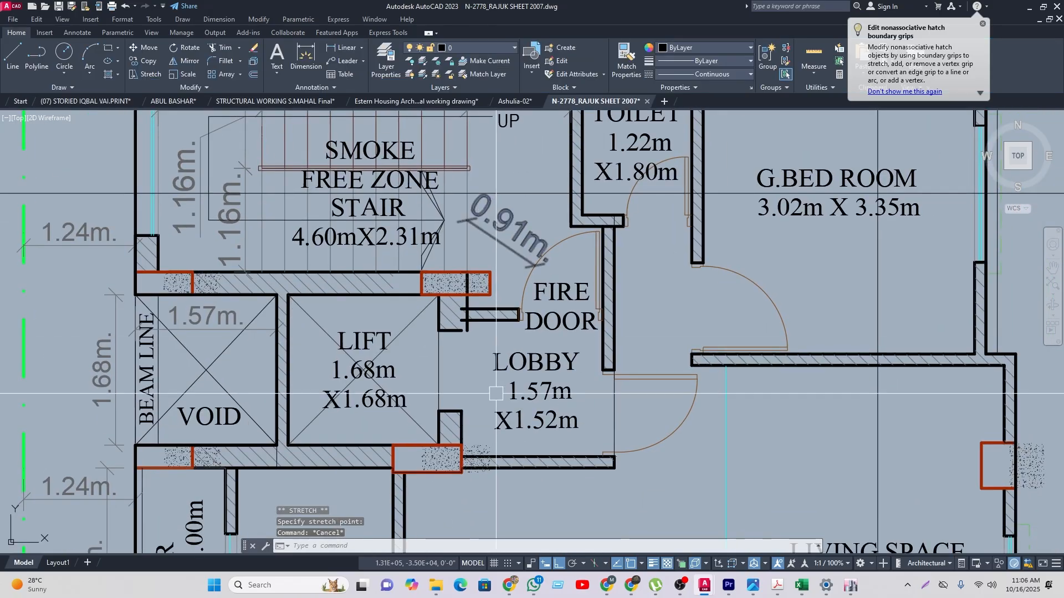
# Step: Examine the positions of the remaining columns around the lobby, living space and bedrooms of the 2nd to 6th floor plan
pyautogui.moveTo(637, 366); pyautogui.dragTo(465, 373, button='middle')
pyautogui.scroll(-2, 467, 373)
pyautogui.moveTo(617, 364); pyautogui.dragTo(572, 313, button='middle')
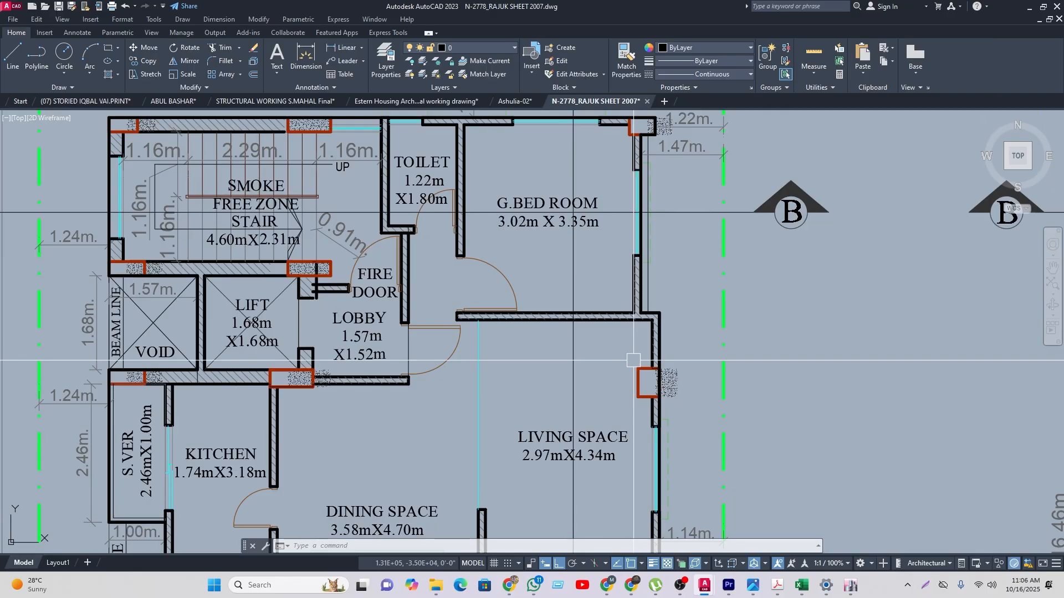
pyautogui.scroll(4, 633, 369)
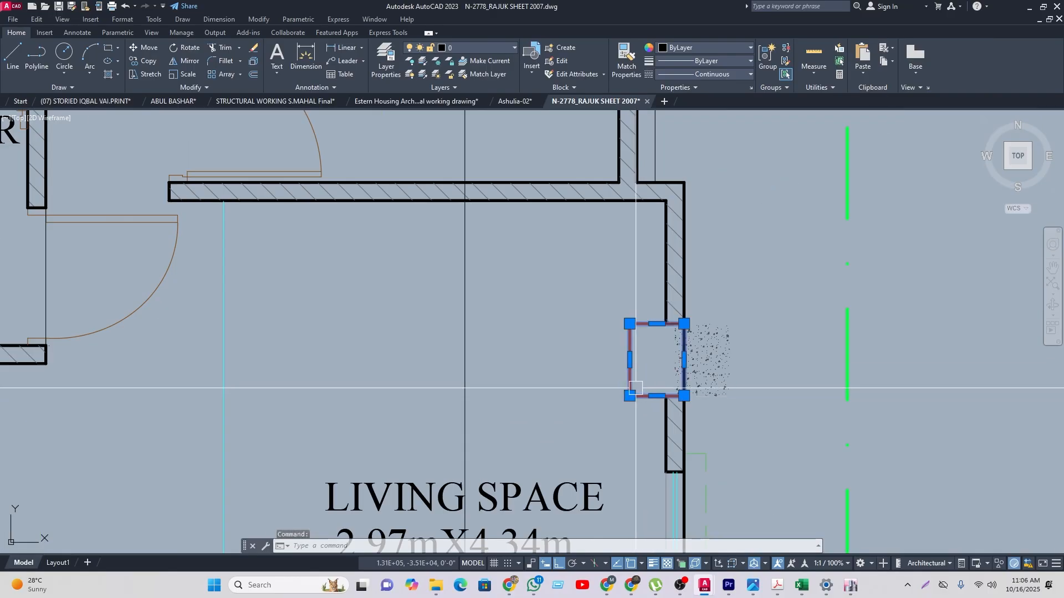
pyautogui.press('Escape')
pyautogui.press('Escape')
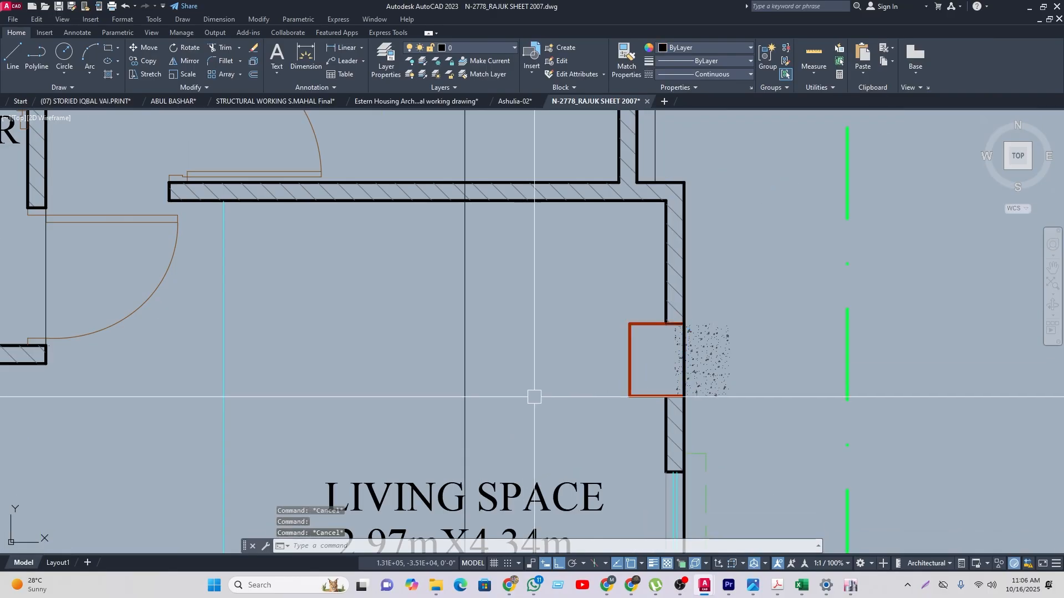
pyautogui.scroll(-4, 469, 394)
pyautogui.moveTo(571, 306); pyautogui.dragTo(533, 169, button='middle')
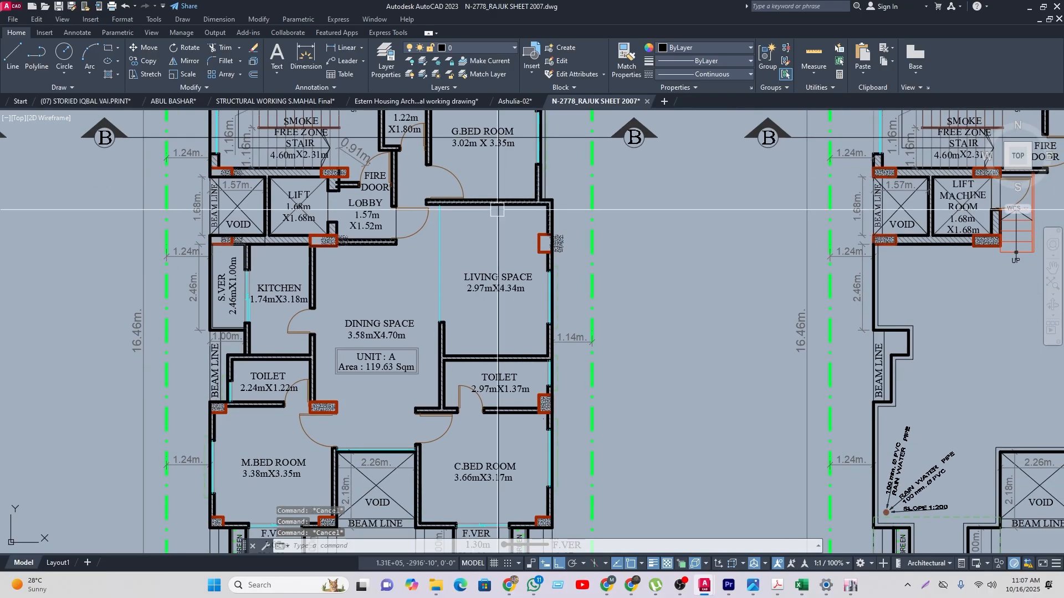
pyautogui.moveTo(456, 237); pyautogui.dragTo(437, 339, button='middle')
pyautogui.scroll(2, 508, 283)
pyautogui.moveTo(508, 272); pyautogui.dragTo(502, 295, button='middle')
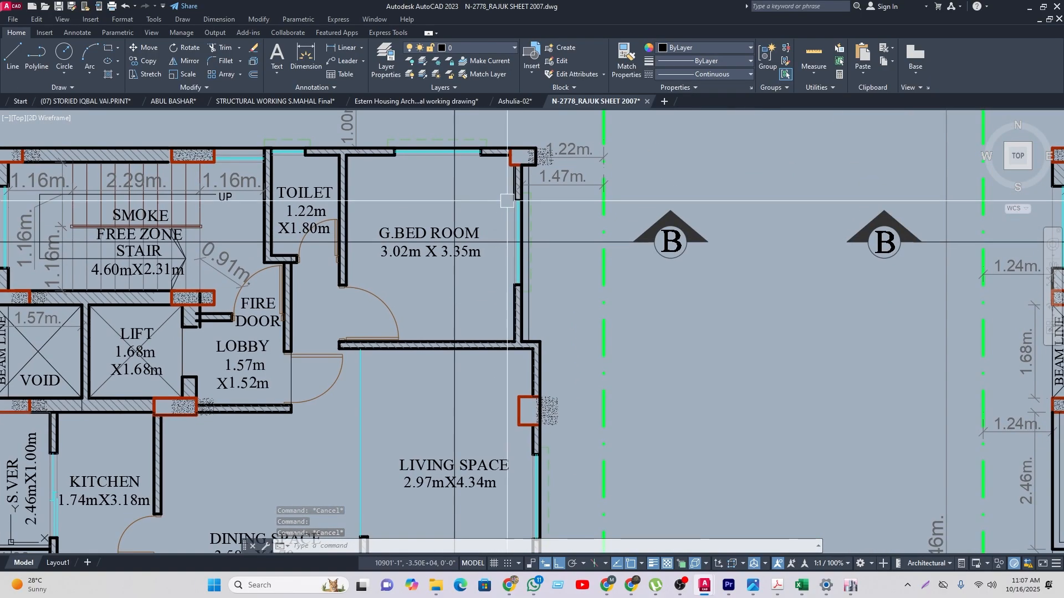
# Step: Draw a vertical construction line along the inner face of the G.Bed Room's east wall, extending past the living space column
pyautogui.scroll(3, 487, 230)
pyautogui.press('Return')
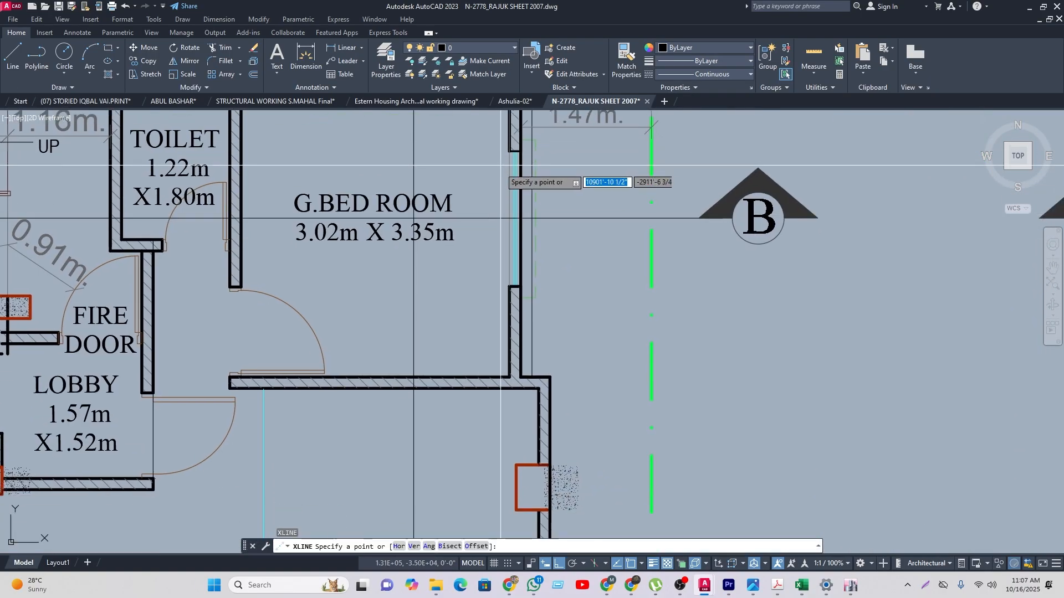
pyautogui.scroll(-2, 491, 219)
pyautogui.click(499, 225)
pyautogui.scroll(-1, 499, 225)
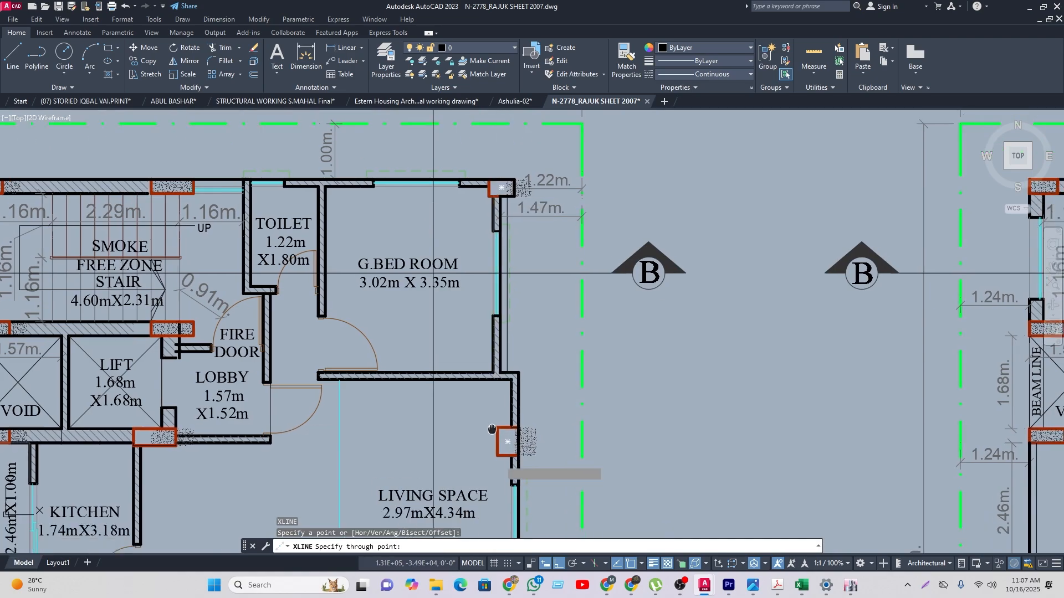
pyautogui.scroll(6, 505, 310)
pyautogui.scroll(-4, 505, 313)
pyautogui.press('Escape')
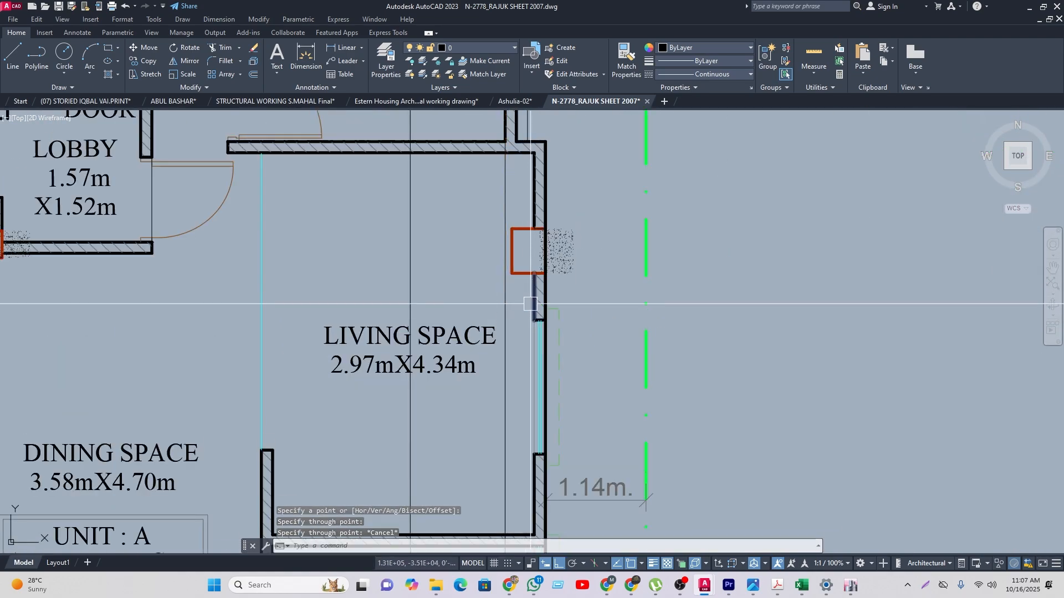
pyautogui.moveTo(518, 321); pyautogui.dragTo(523, 488, button='middle')
pyautogui.scroll(-4, 546, 418)
pyautogui.scroll(4, 541, 300)
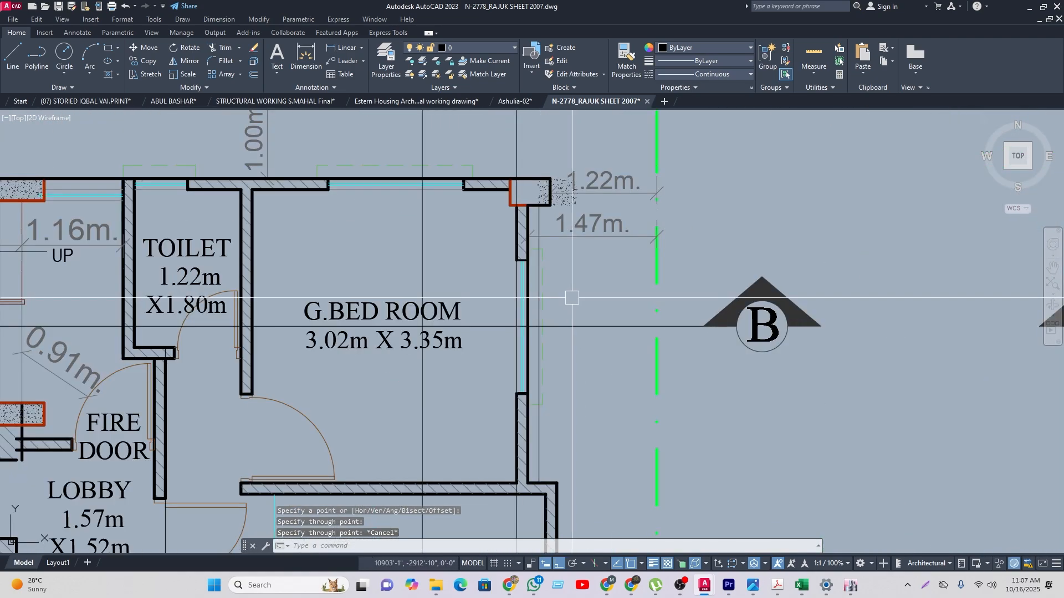
# Step: Erase the vertical construction line along the inner face of the G.Bed Room's east wall
pyautogui.scroll(-2, 491, 244)
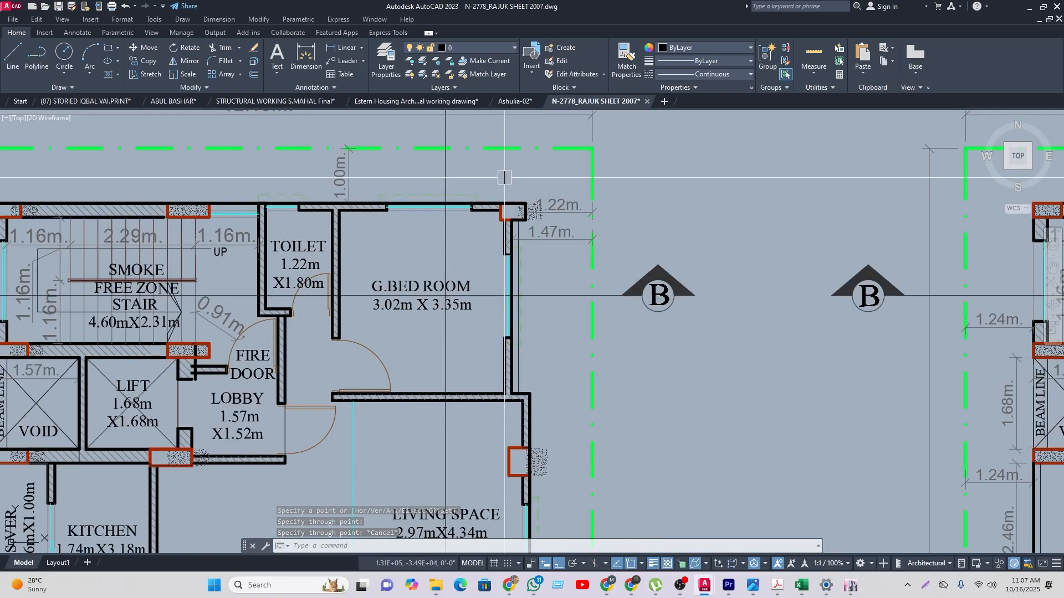
pyautogui.click(504, 176)
pyautogui.moveTo(586, 387); pyautogui.dragTo(580, 229, button='middle')
pyautogui.press('Delete')
pyautogui.scroll(-5, 596, 268)
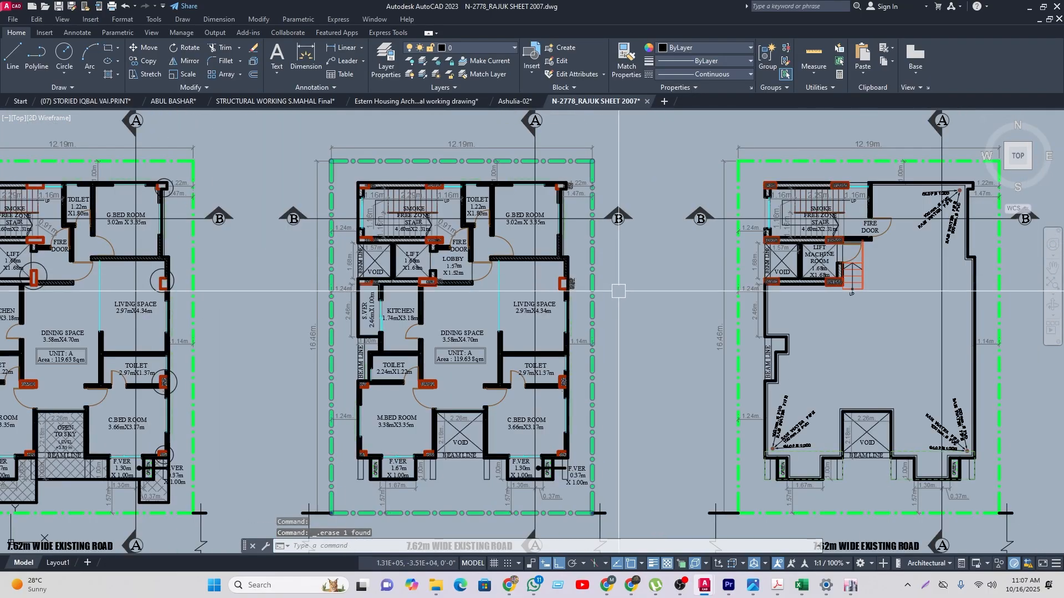
# Step: Examine the column positions around the living space, dining space and bedrooms of the 2nd to 6th floor plan
pyautogui.scroll(1, 566, 279)
pyautogui.scroll(4, 363, 268)
pyautogui.moveTo(691, 276); pyautogui.dragTo(414, 299, button='middle')
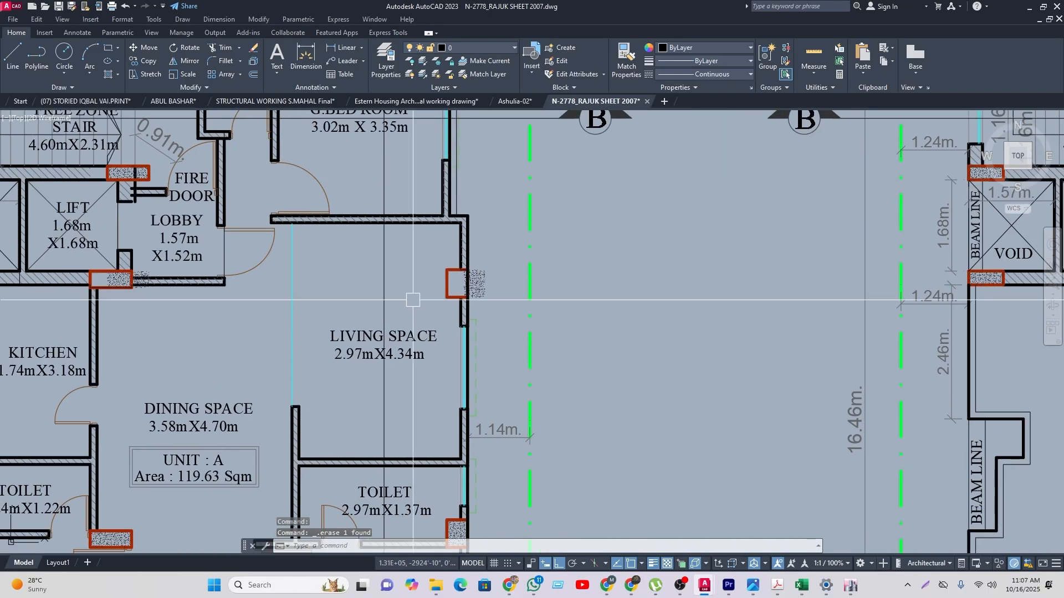
pyautogui.scroll(2, 464, 294)
pyautogui.scroll(-6, 467, 296)
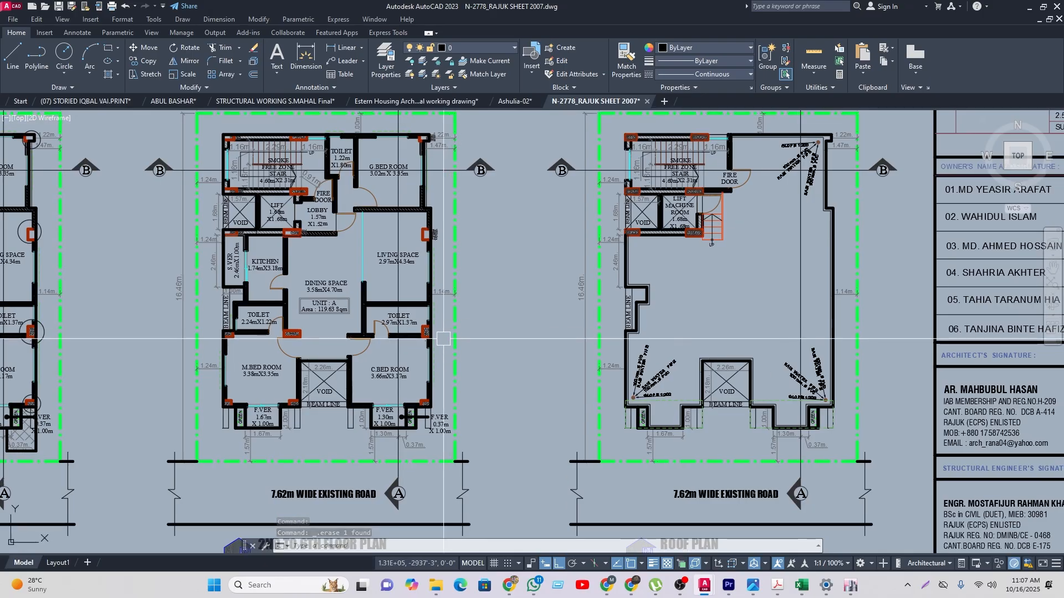
pyautogui.scroll(4, 412, 368)
pyautogui.scroll(-4, 408, 365)
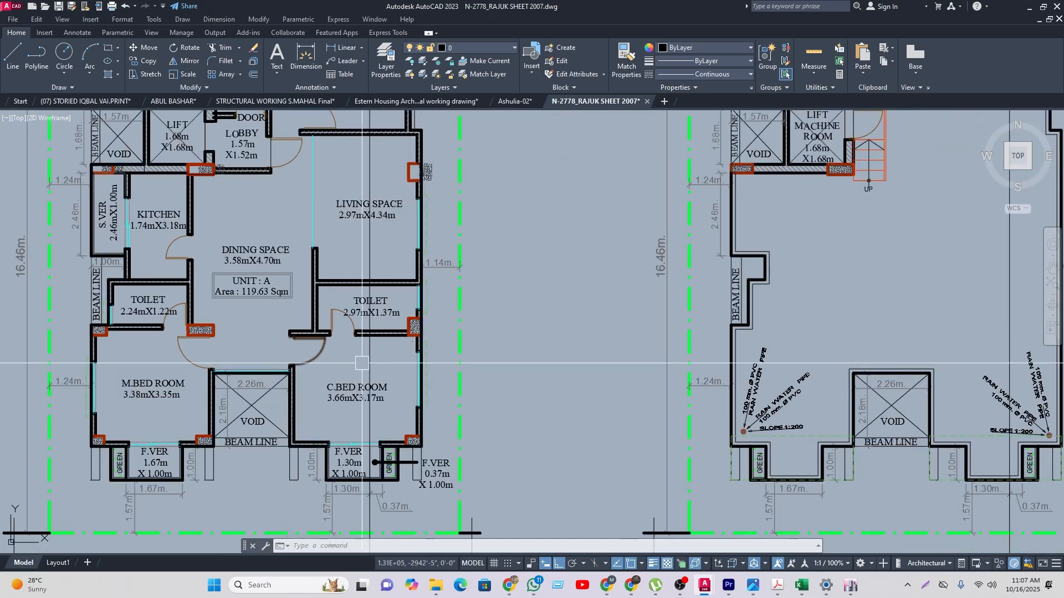
pyautogui.scroll(-3, 328, 360)
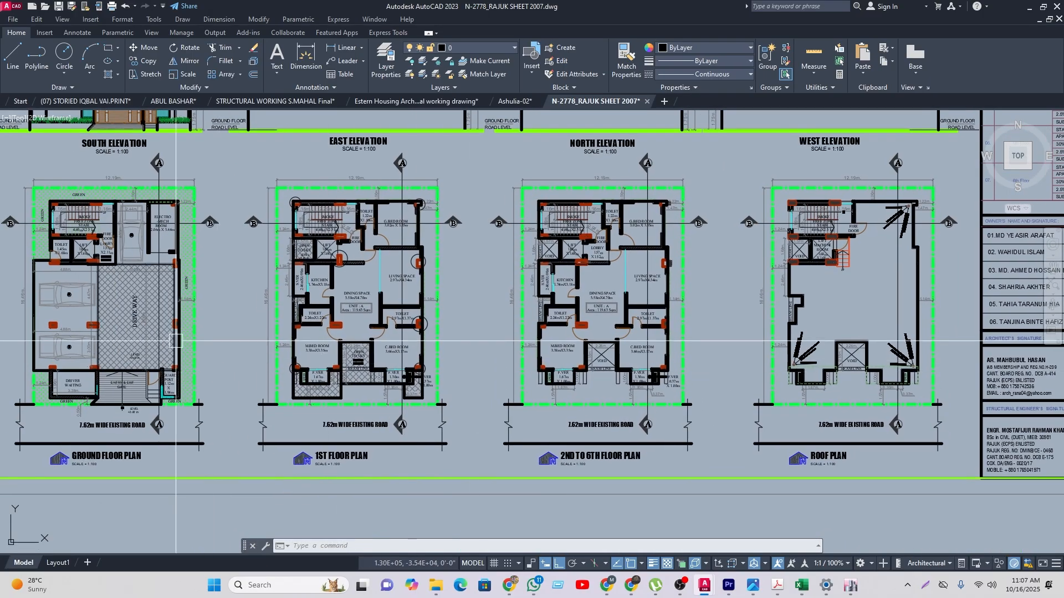
# Step: Compare the column positions around the lift, lobby and kitchen between the ground, 1st and 2nd to 6th floor plans
pyautogui.scroll(5, 176, 341)
pyautogui.scroll(-3, 172, 338)
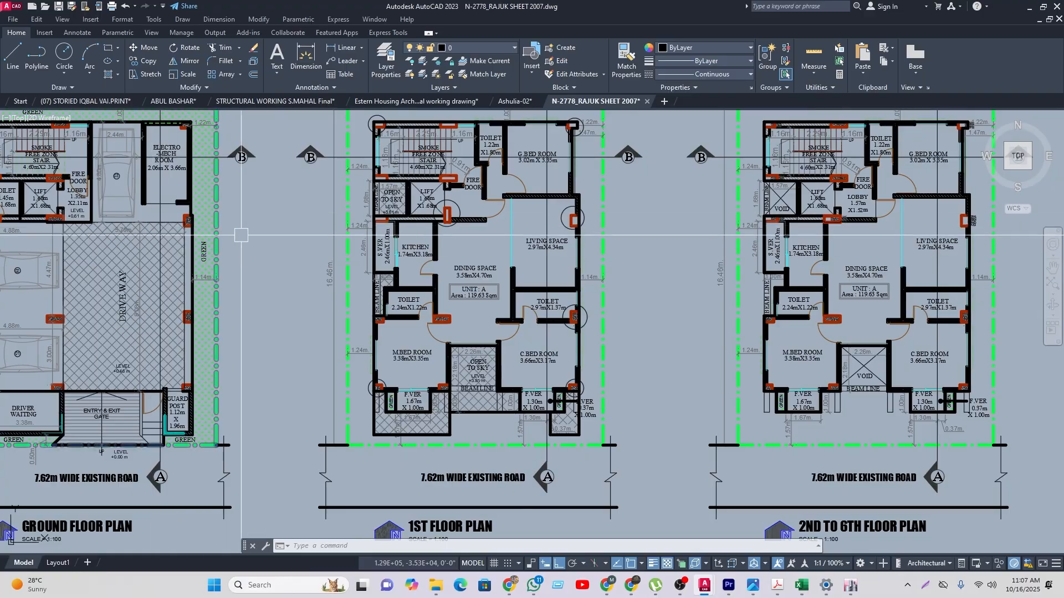
pyautogui.scroll(4, 576, 224)
pyautogui.scroll(-7, 519, 237)
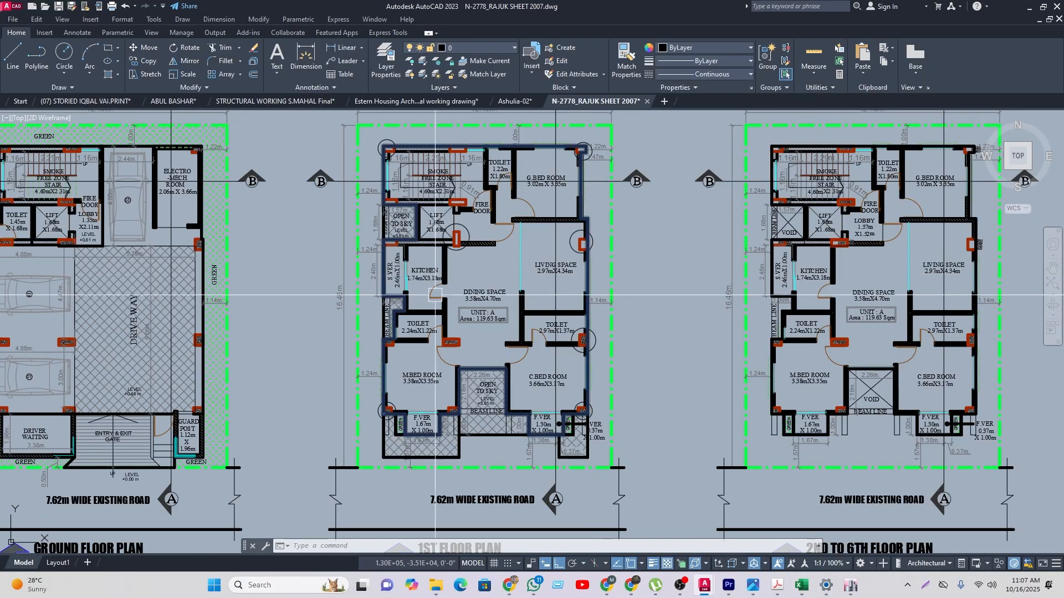
pyautogui.scroll(2, 577, 266)
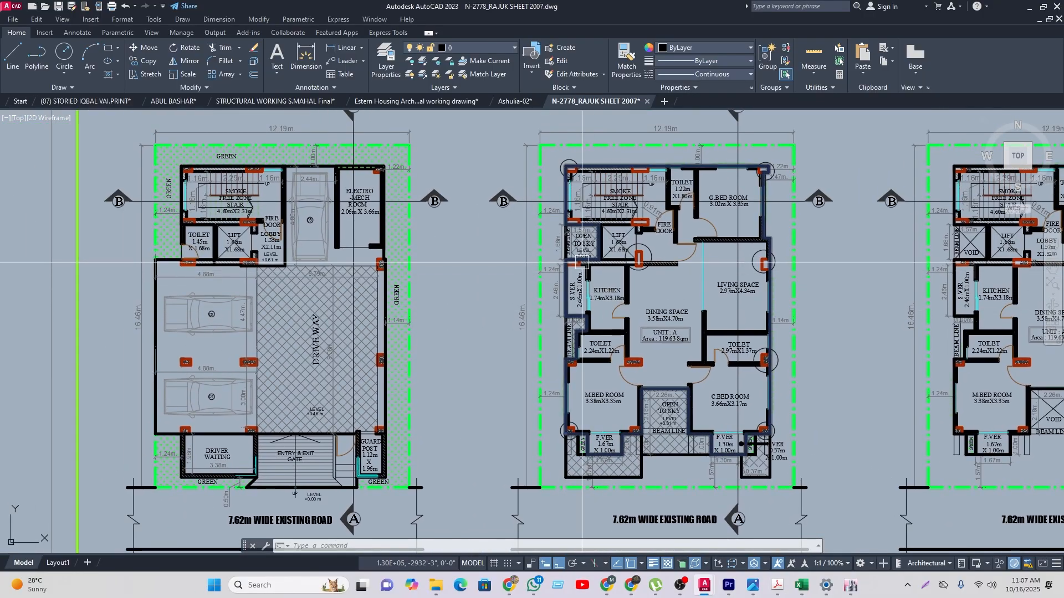
pyautogui.scroll(5, 625, 269)
pyautogui.moveTo(624, 269); pyautogui.dragTo(405, 317, button='middle')
pyautogui.scroll(-5, 492, 296)
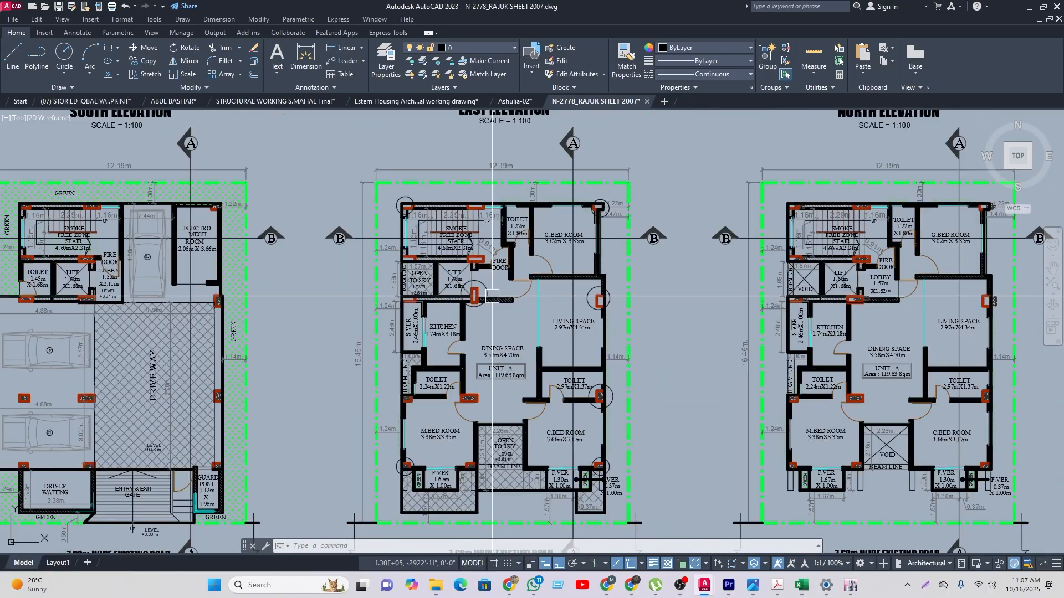
pyautogui.moveTo(663, 314); pyautogui.dragTo(452, 323, button='middle')
pyautogui.scroll(6, 642, 316)
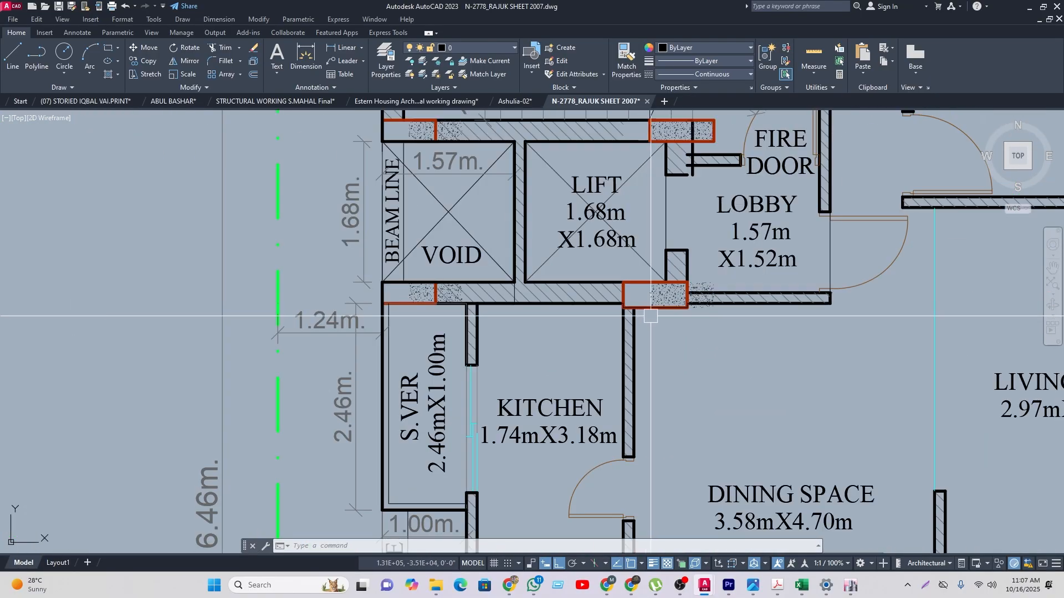
pyautogui.scroll(-7, 685, 310)
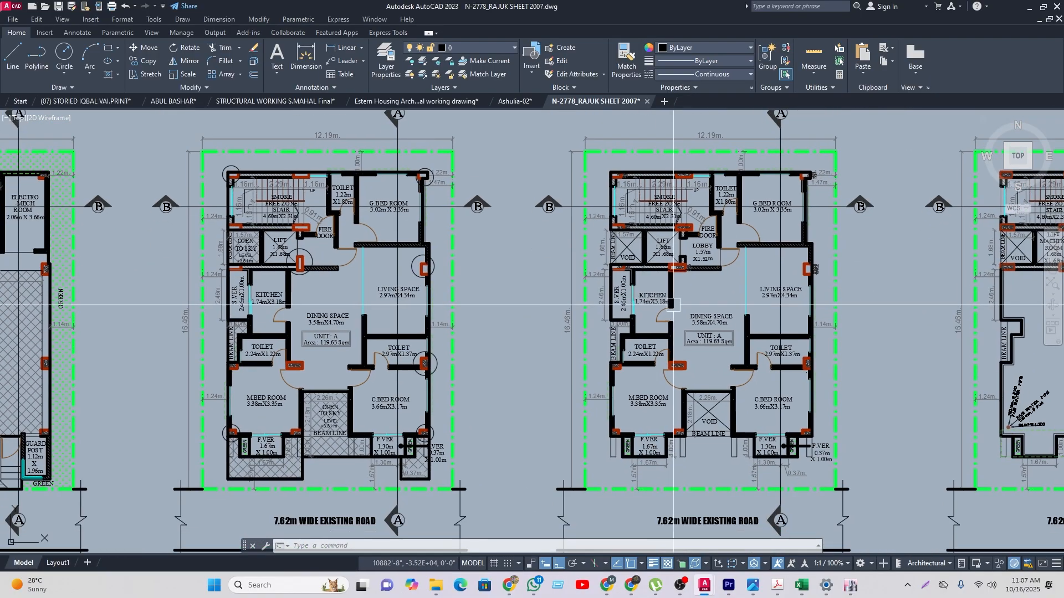
pyautogui.scroll(2, 327, 311)
pyautogui.scroll(3, 206, 271)
pyautogui.scroll(-6, 222, 279)
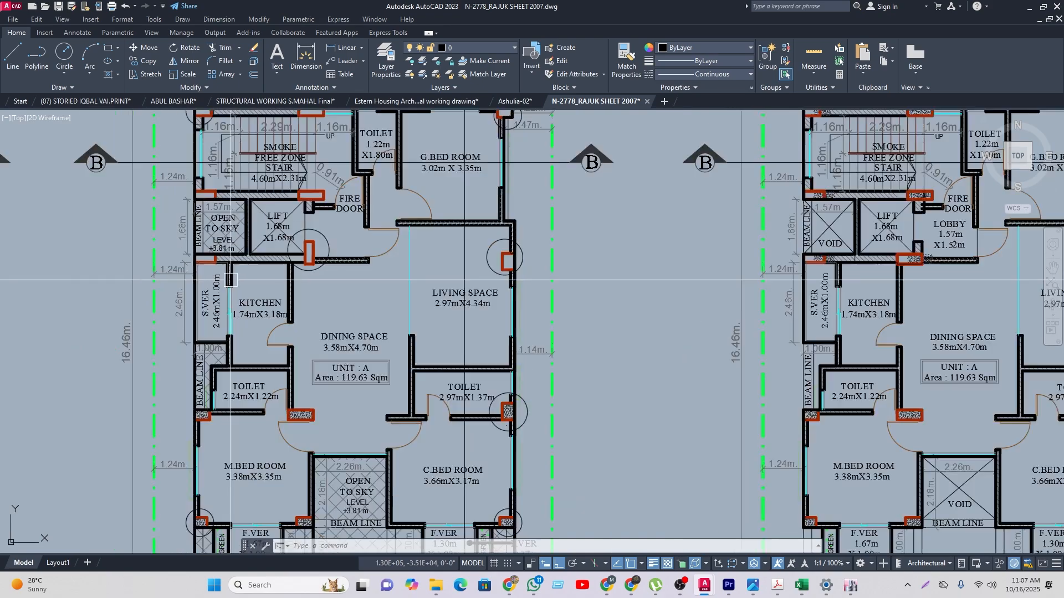
pyautogui.moveTo(342, 291); pyautogui.dragTo(244, 317, button='middle')
pyautogui.scroll(2, 398, 319)
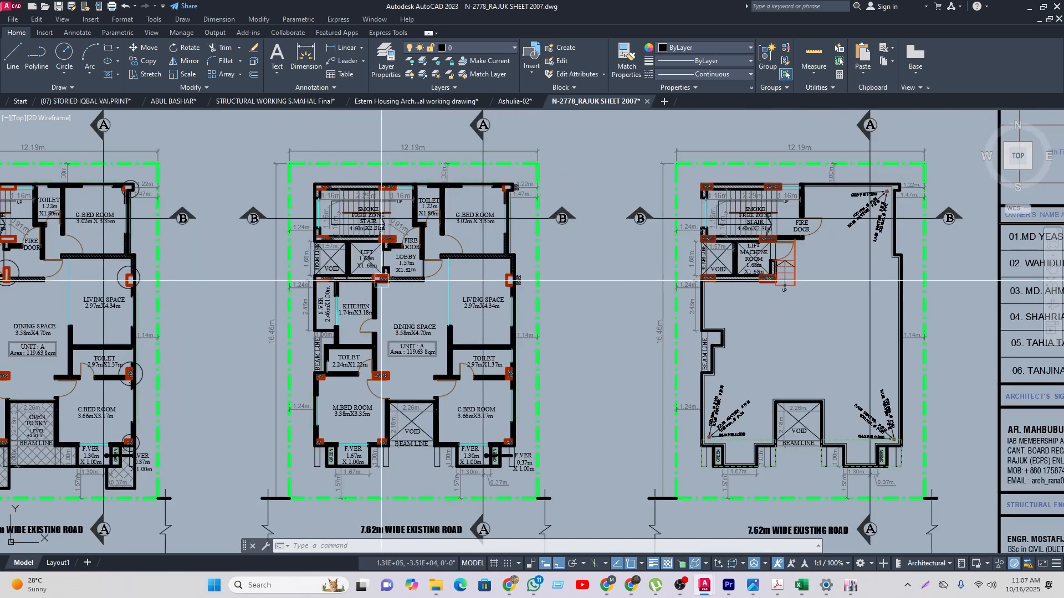
# Step: Isolate the layers of the column outline and its concrete hatch, using the dining space column of the 2nd to 6th floor plan
pyautogui.scroll(6, 382, 280)
pyautogui.click(388, 373)
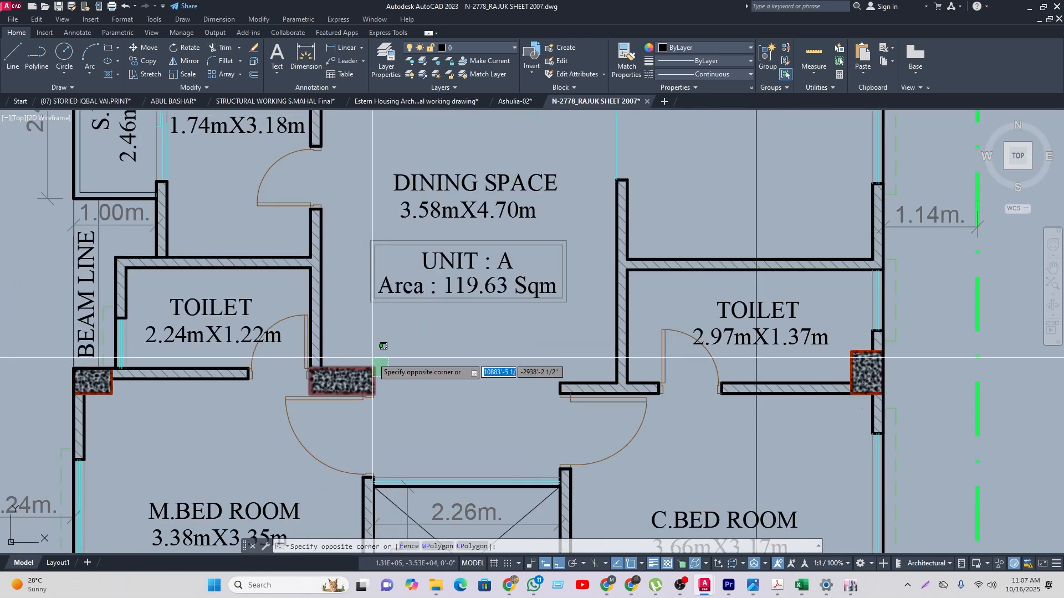
pyautogui.click(373, 359)
pyautogui.scroll(-6, 404, 300)
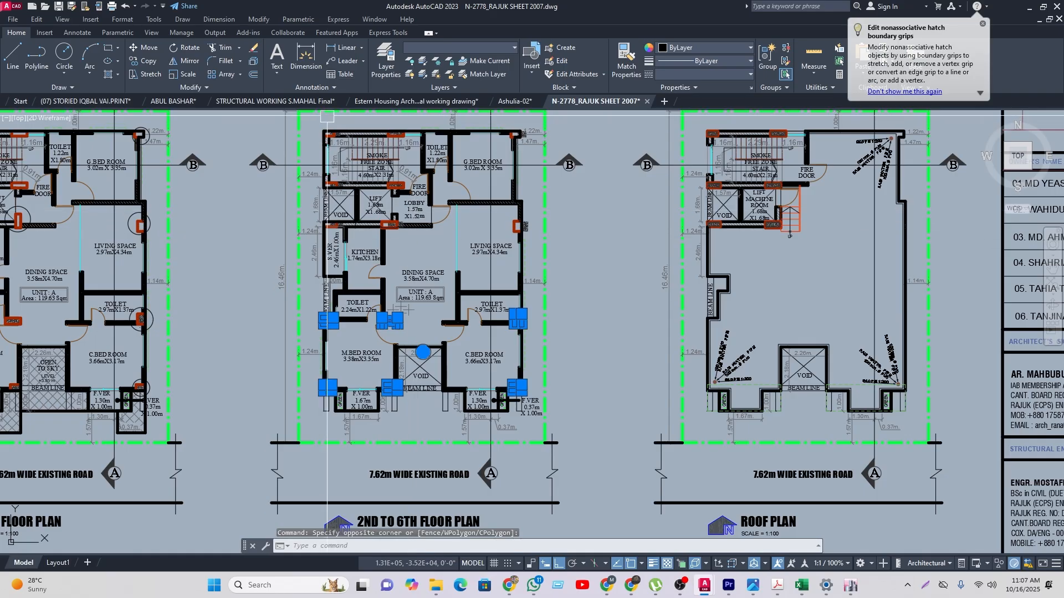
pyautogui.click(423, 61)
# Step: Copy all columns of the 2nd to 6th floor plan to the empty area west of the ground floor plan
pyautogui.scroll(-2, 453, 321)
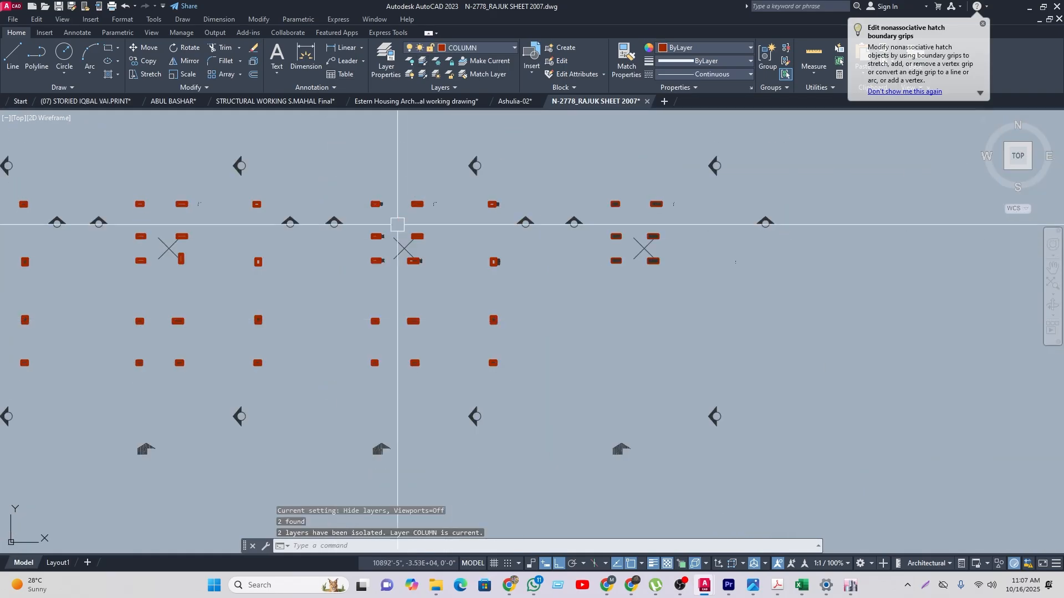
pyautogui.click(495, 392)
pyautogui.moveTo(457, 420); pyautogui.dragTo(480, 390, button='middle')
pyautogui.write('co')
pyautogui.press('space')
pyautogui.scroll(-4, 542, 360)
pyautogui.click(567, 374)
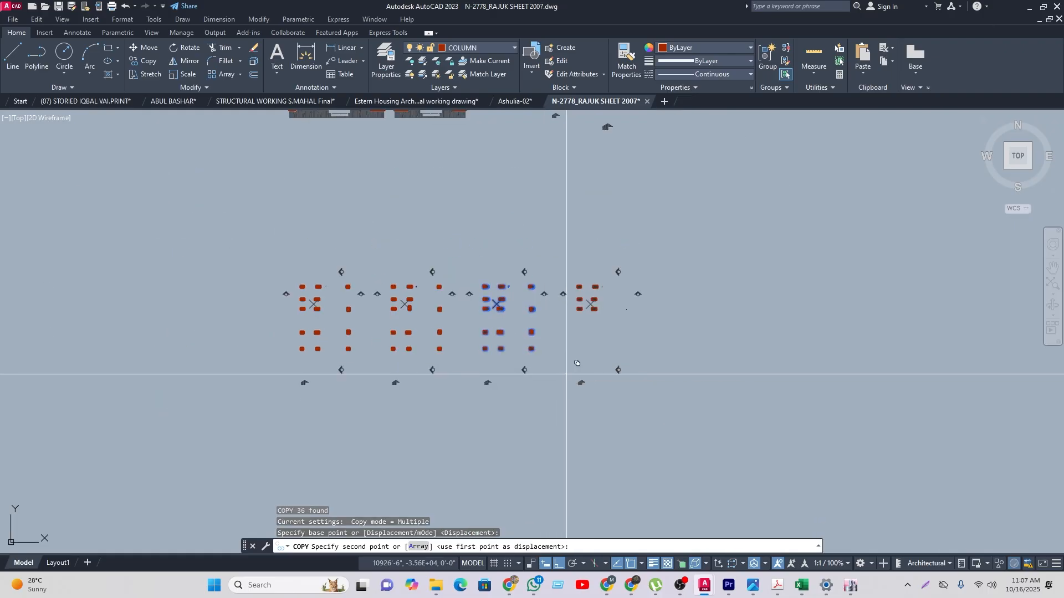
pyautogui.click(256, 386)
pyautogui.press('space')
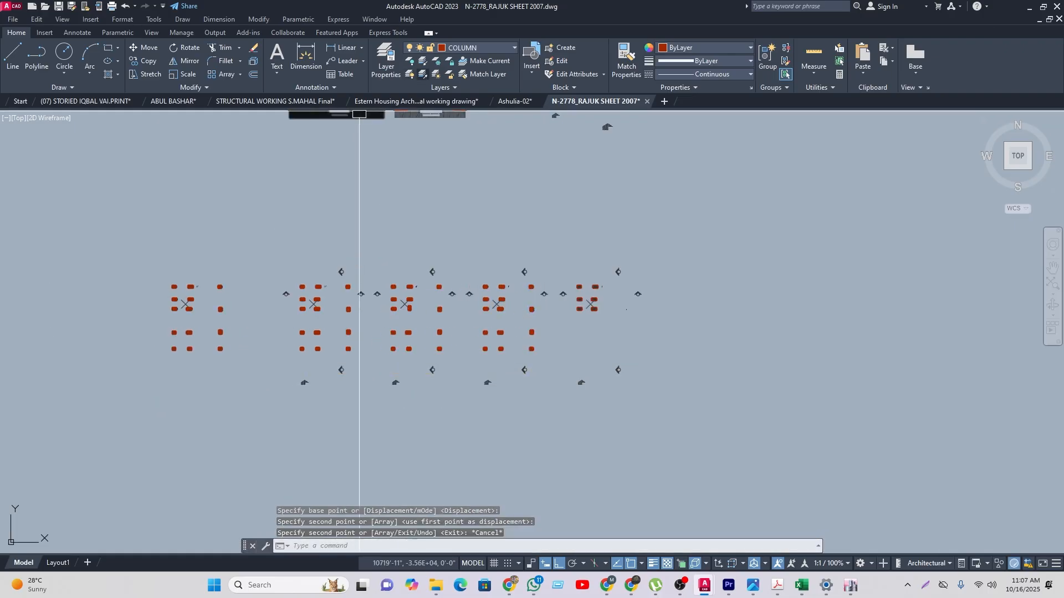
# Step: Restore the hidden layers and erase the displaced concrete hatches and the crossed lines among the copied columns
pyautogui.click(423, 74)
pyautogui.scroll(8, 194, 322)
pyautogui.moveTo(172, 330); pyautogui.dragTo(381, 368, button='middle')
pyautogui.scroll(2, 327, 298)
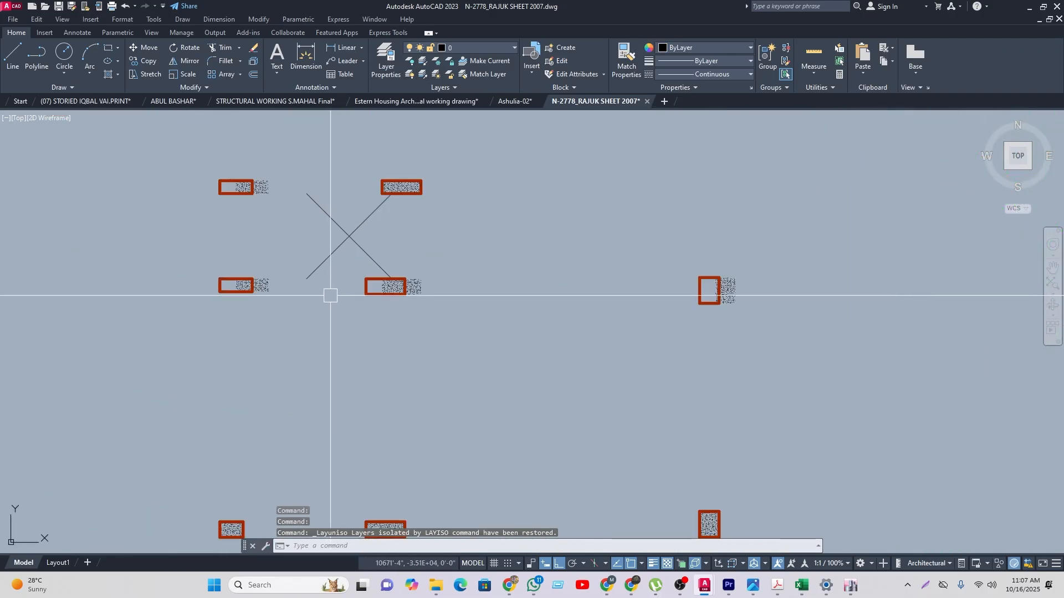
pyautogui.click(331, 291)
pyautogui.click(293, 170)
pyautogui.click(269, 187)
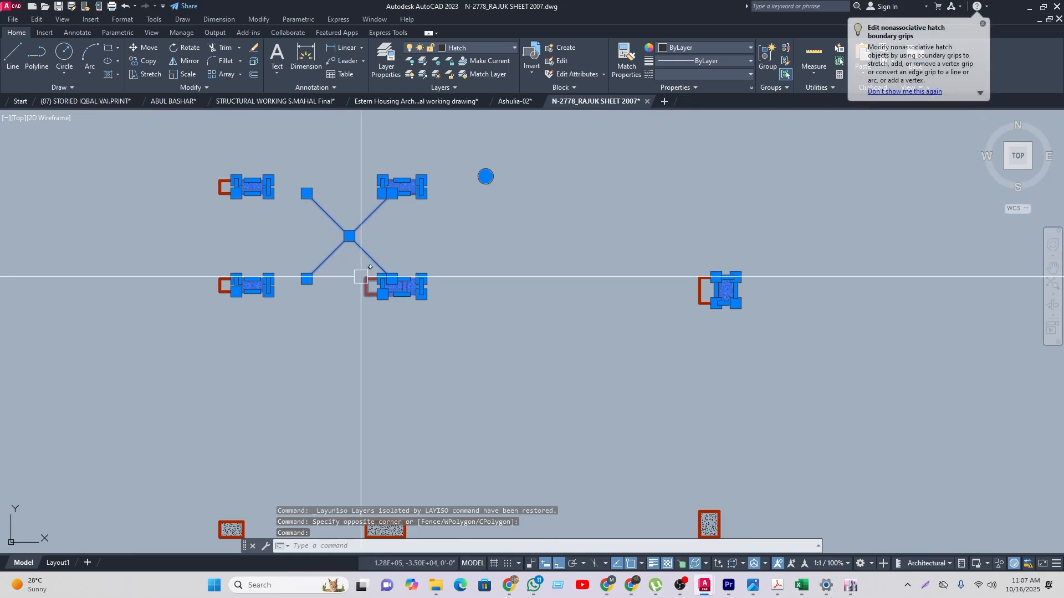
pyautogui.press('Delete')
pyautogui.scroll(-2, 414, 324)
pyautogui.scroll(-2, 443, 344)
# Step: Draw vertical construction lines through the centres of the three north-south column rows of the copied layout
pyautogui.write('x')
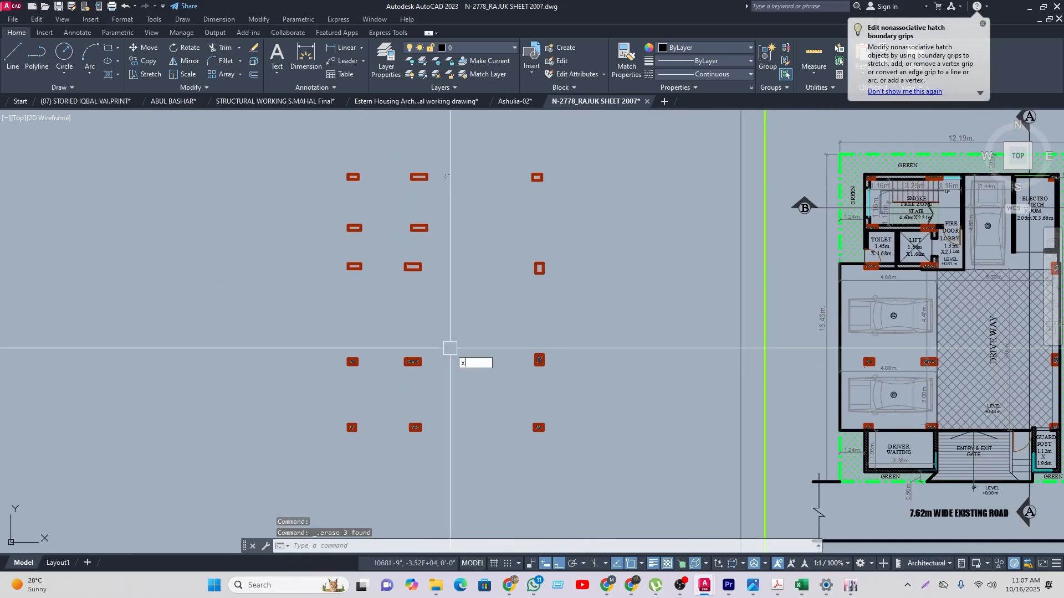
pyautogui.write('l')
pyautogui.press('Return')
pyautogui.write('v')
pyautogui.press('Return')
pyautogui.scroll(4, 349, 376)
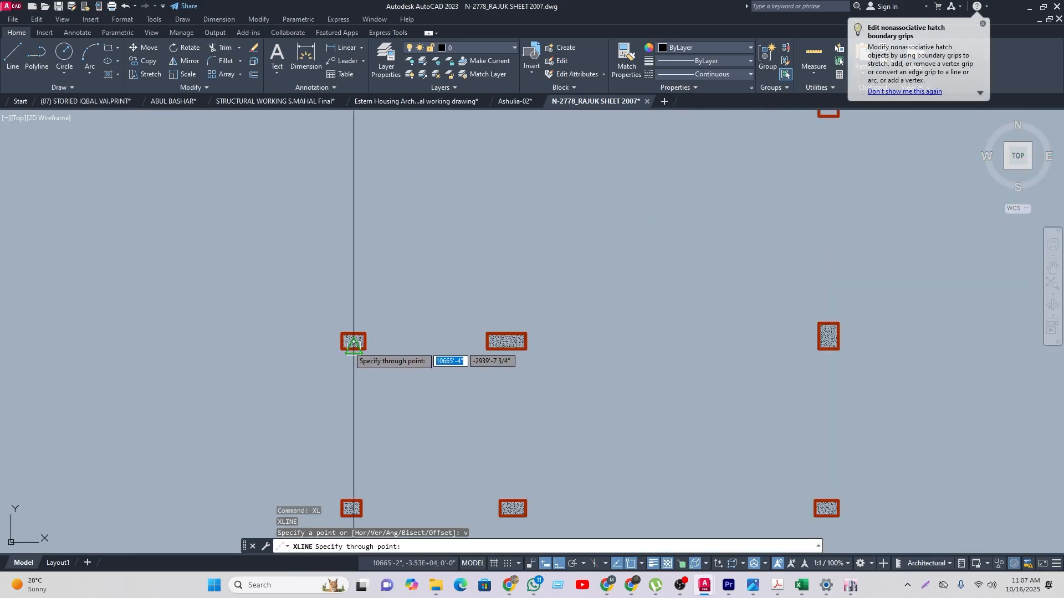
pyautogui.click(353, 341)
pyautogui.click(512, 508)
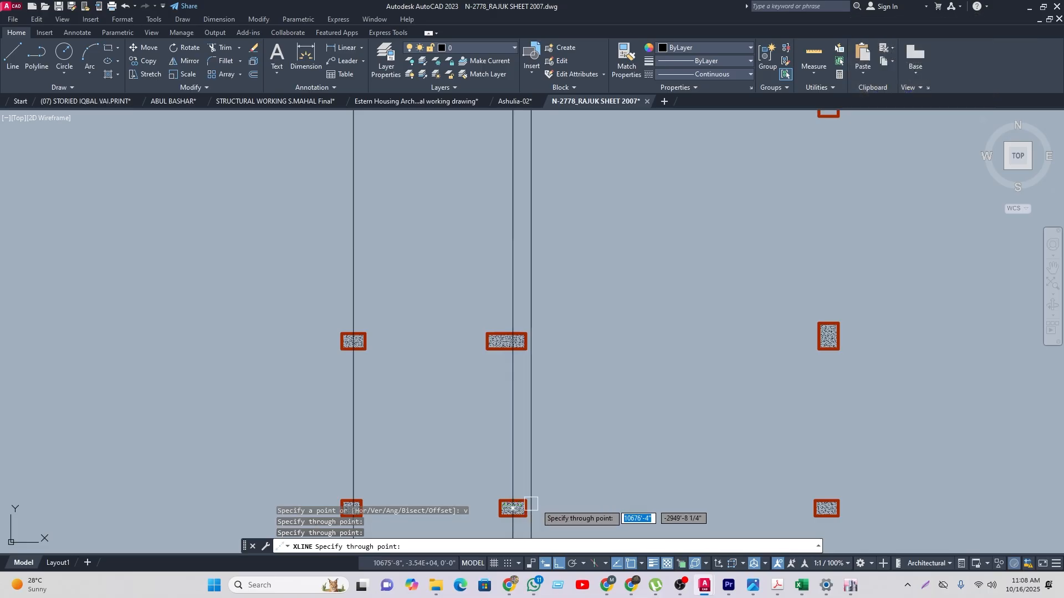
pyautogui.moveTo(659, 517); pyautogui.dragTo(424, 439, button='middle')
pyautogui.scroll(-4, 673, 465)
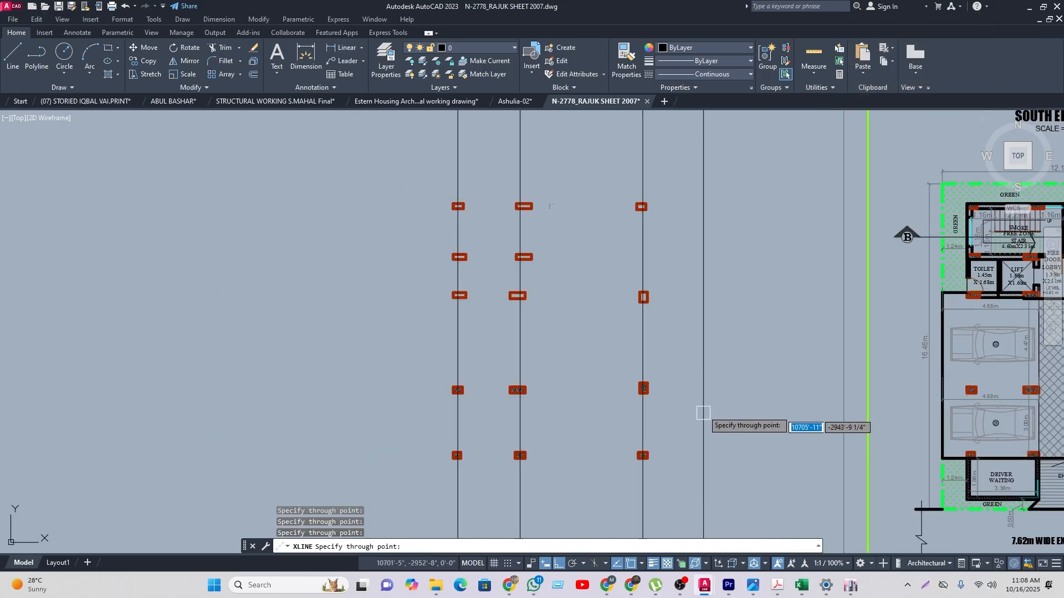
pyautogui.moveTo(695, 382); pyautogui.dragTo(665, 406, button='middle')
pyautogui.press('Escape')
# Step: Draw horizontal construction lines through the centres of the five east-west column rows of the copied layout
pyautogui.press('Return')
pyautogui.write('h')
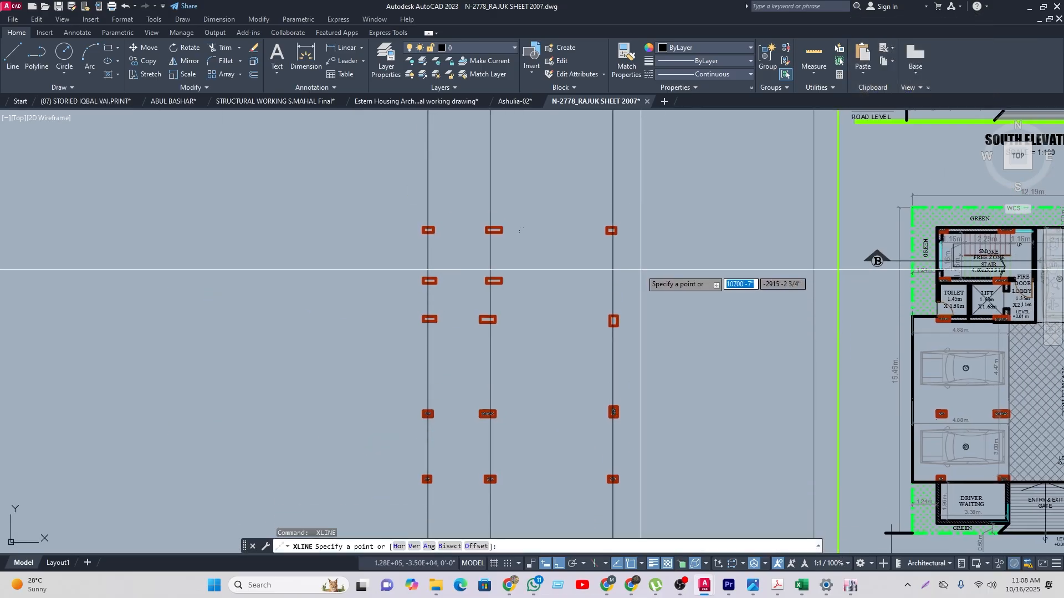
pyautogui.press('Return')
pyautogui.scroll(6, 499, 277)
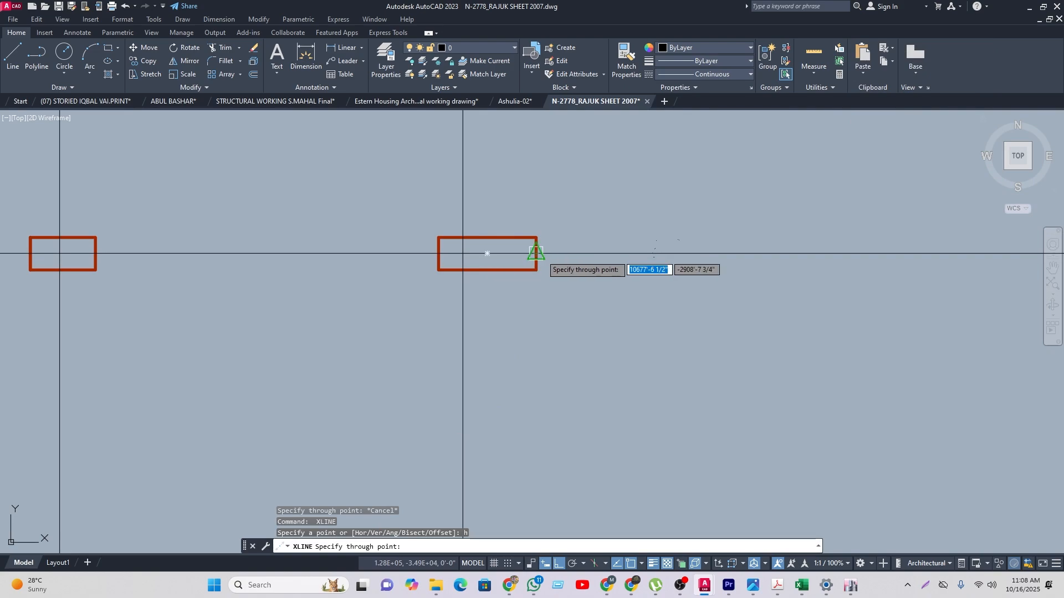
pyautogui.click(536, 253)
pyautogui.scroll(-4, 532, 216)
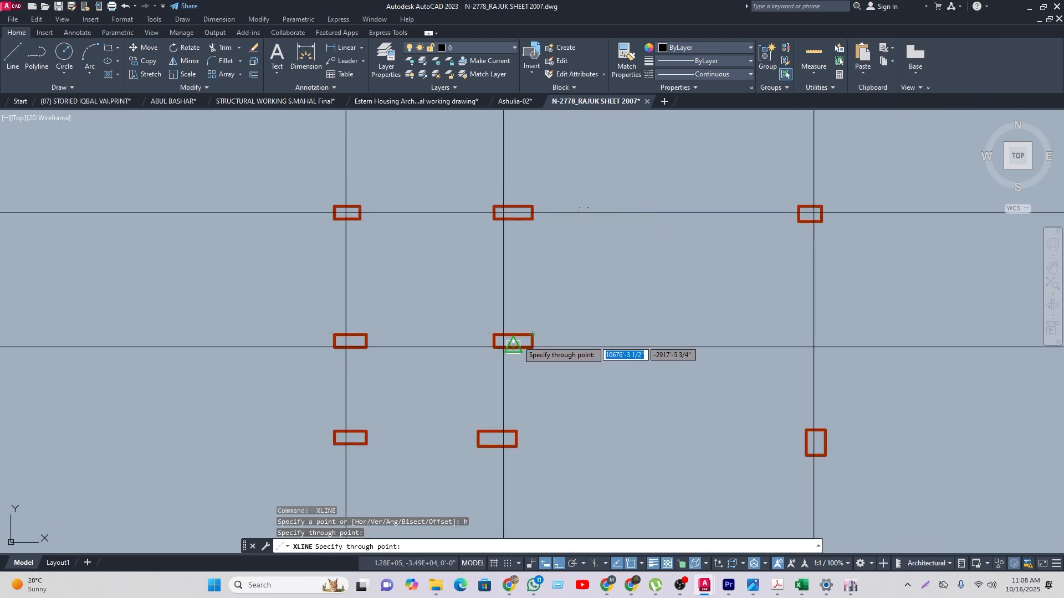
pyautogui.scroll(4, 524, 333)
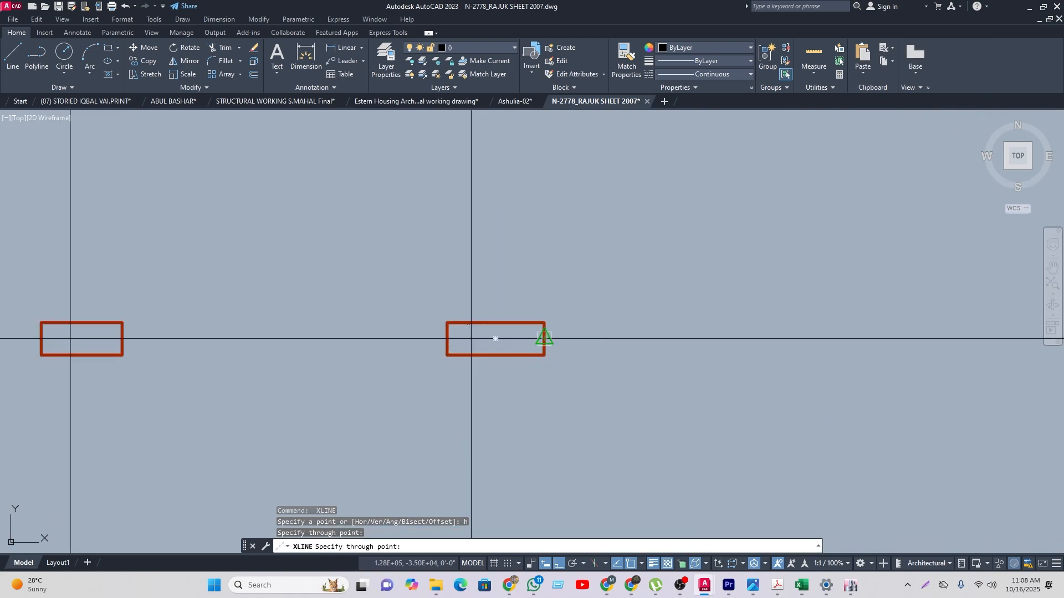
pyautogui.click(544, 337)
pyautogui.scroll(-4, 539, 266)
pyautogui.scroll(2, 504, 309)
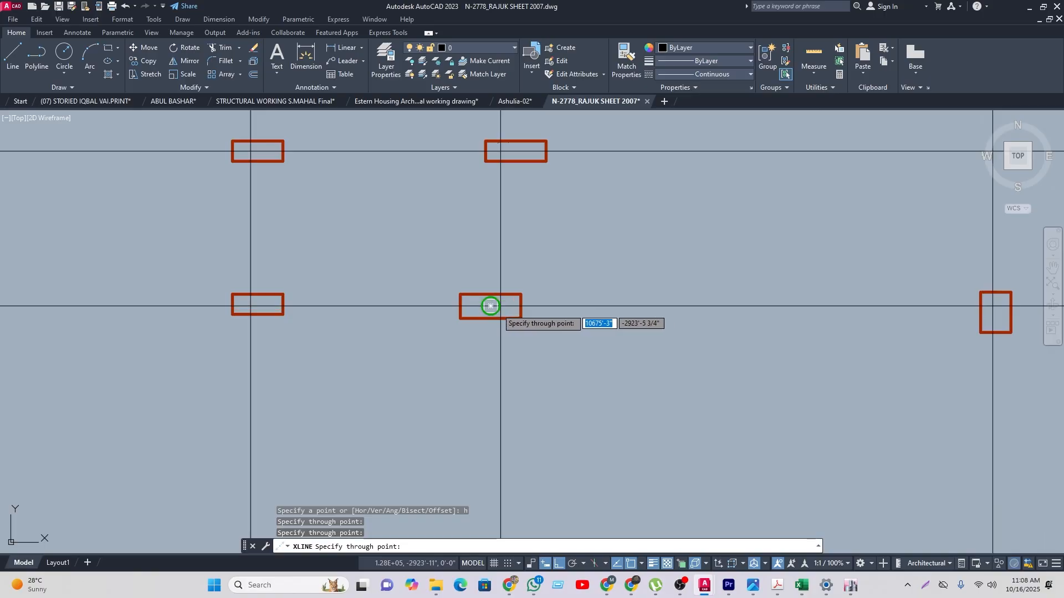
pyautogui.click(490, 306)
pyautogui.scroll(-4, 532, 294)
pyautogui.scroll(4, 499, 316)
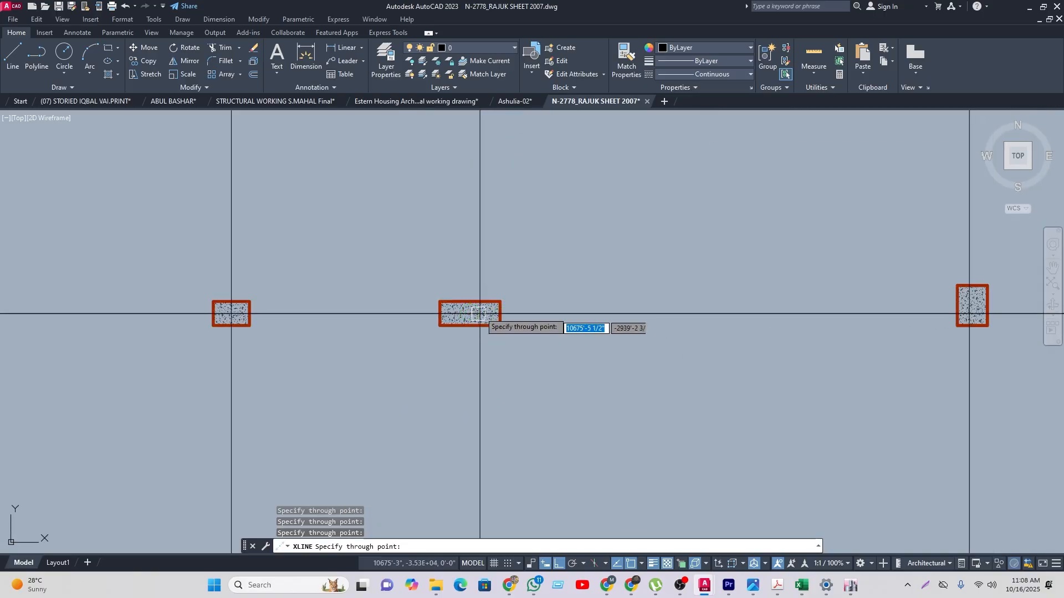
pyautogui.scroll(-4, 478, 314)
pyautogui.scroll(4, 482, 295)
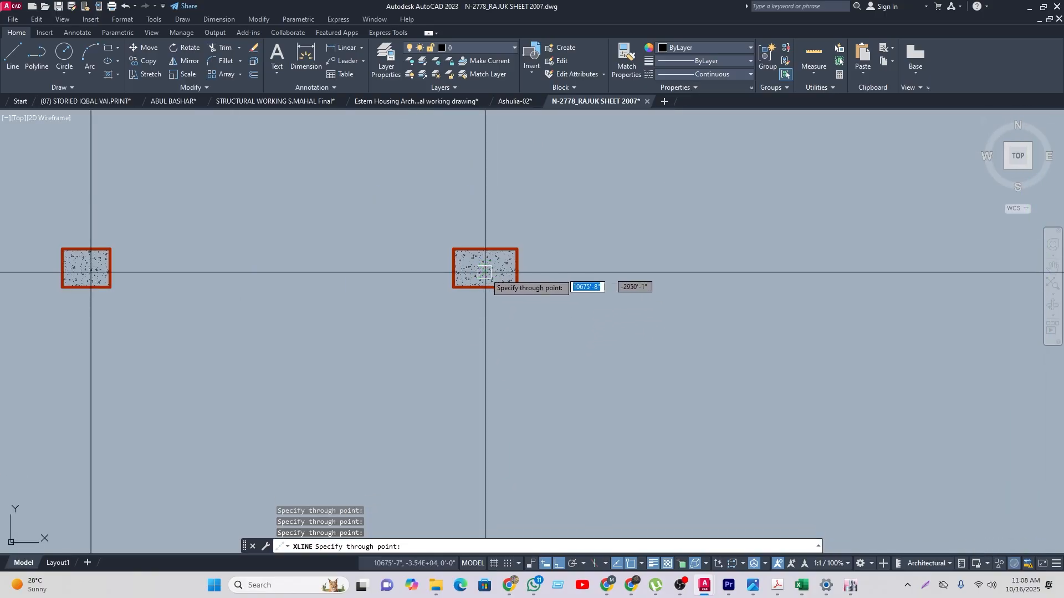
pyautogui.press('Escape')
# Step: Draw a rectangle enclosing all the copied columns with a margin around the outer rows
pyautogui.scroll(-4, 507, 275)
pyautogui.scroll(2, 432, 408)
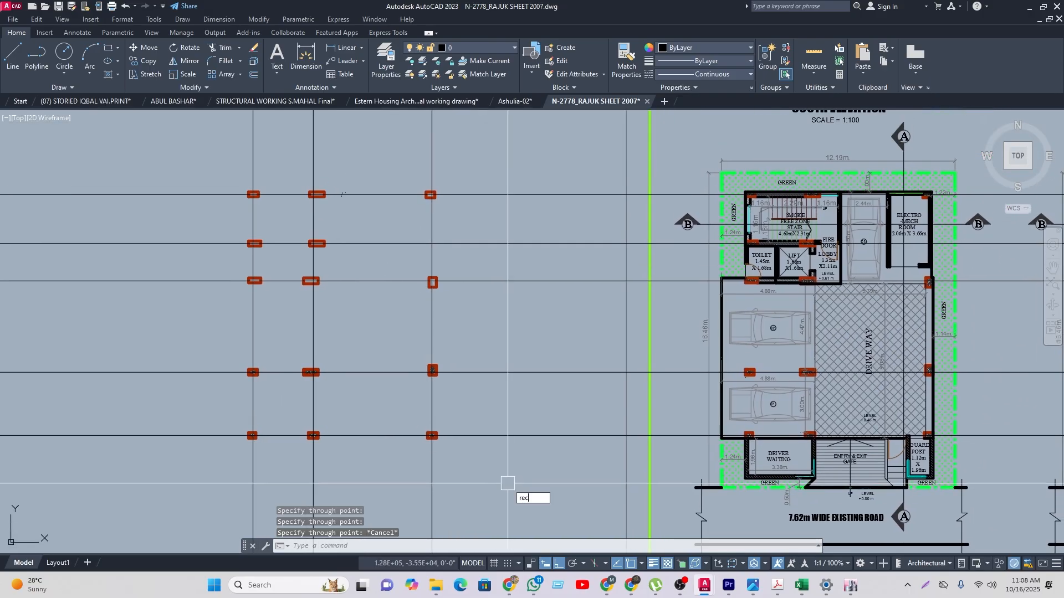
pyautogui.press('Return')
pyautogui.click(216, 163)
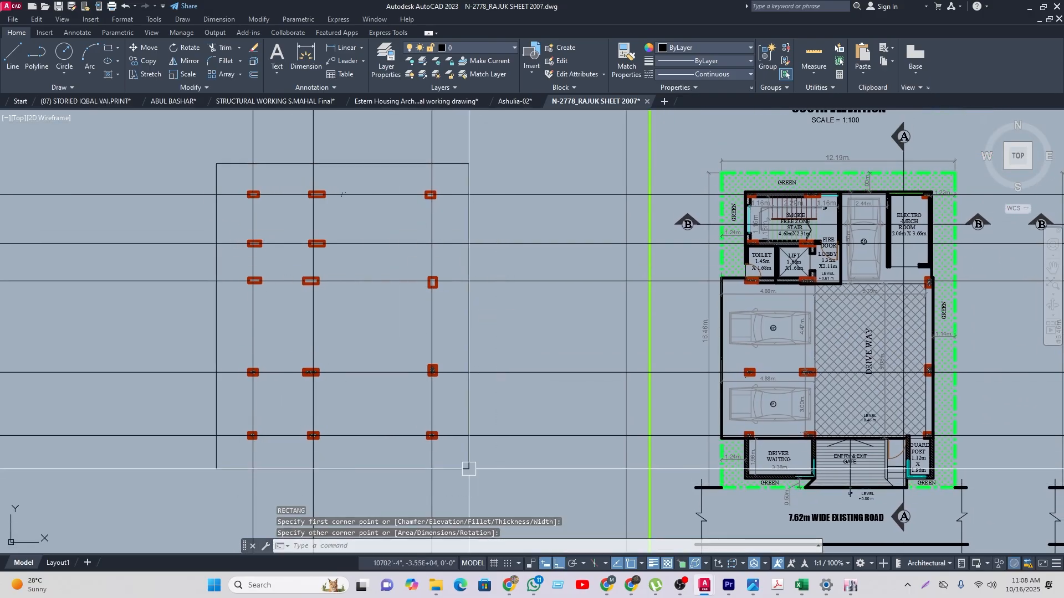
pyautogui.click(469, 469)
# Step: Trim all the construction lines outside the rectangle around the copied columns and erase the rectangle
pyautogui.write('tr')
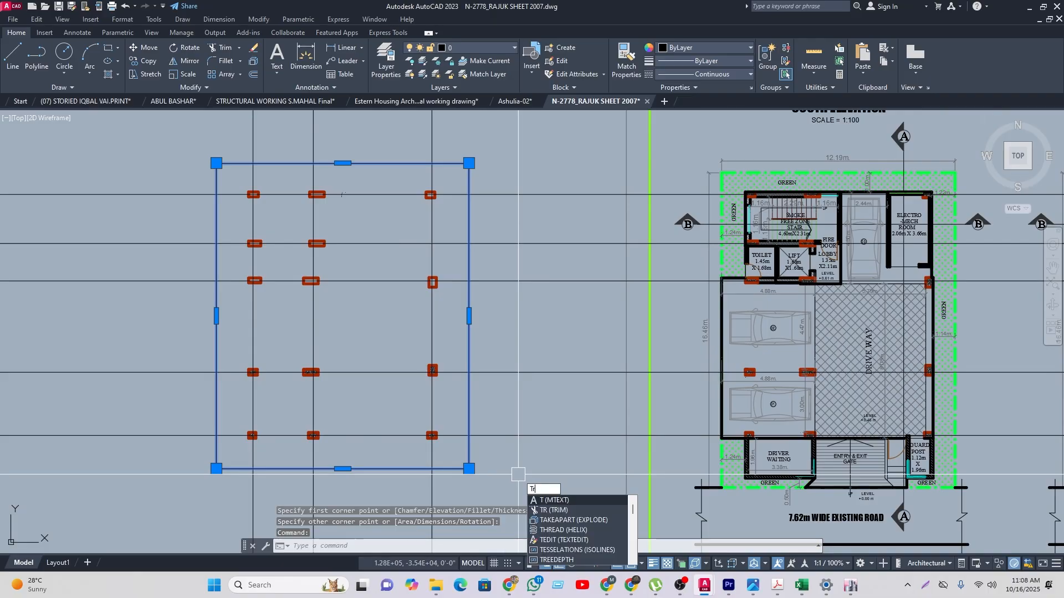
pyautogui.press('Return')
pyautogui.click(541, 474)
pyautogui.click(516, 159)
pyautogui.scroll(-2, 531, 195)
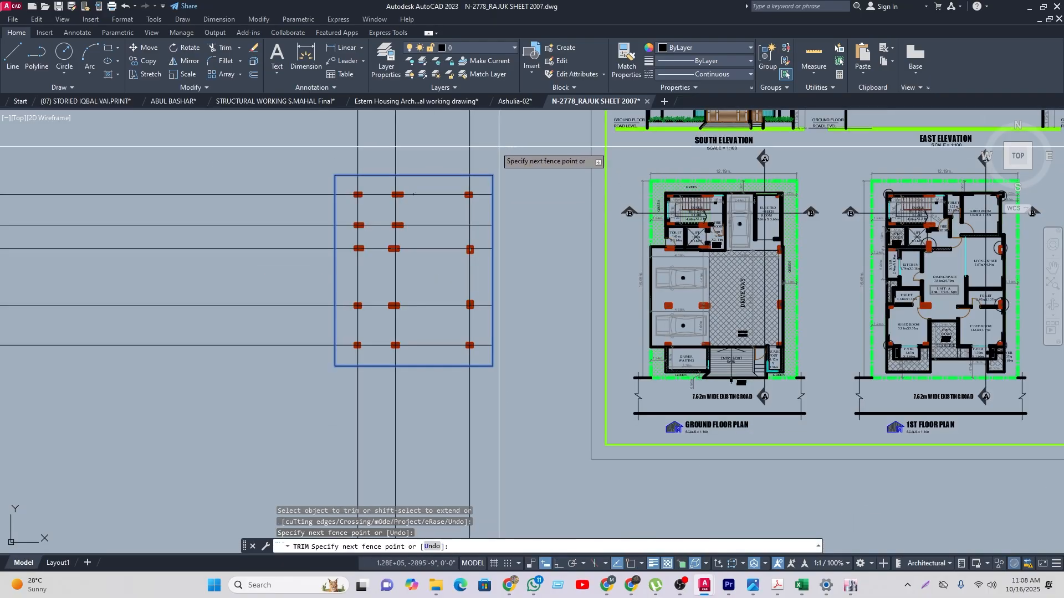
pyautogui.click(261, 170)
pyautogui.click(300, 401)
pyautogui.click(506, 426)
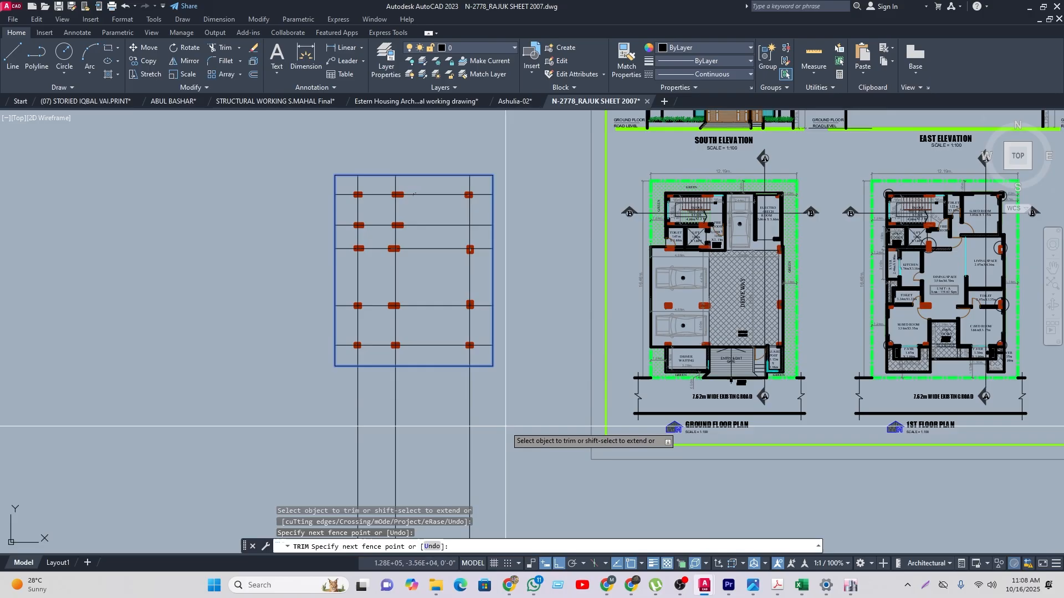
pyautogui.click(301, 416)
pyautogui.press('Return')
pyautogui.press('Return')
pyautogui.click(421, 366)
pyautogui.press('Delete')
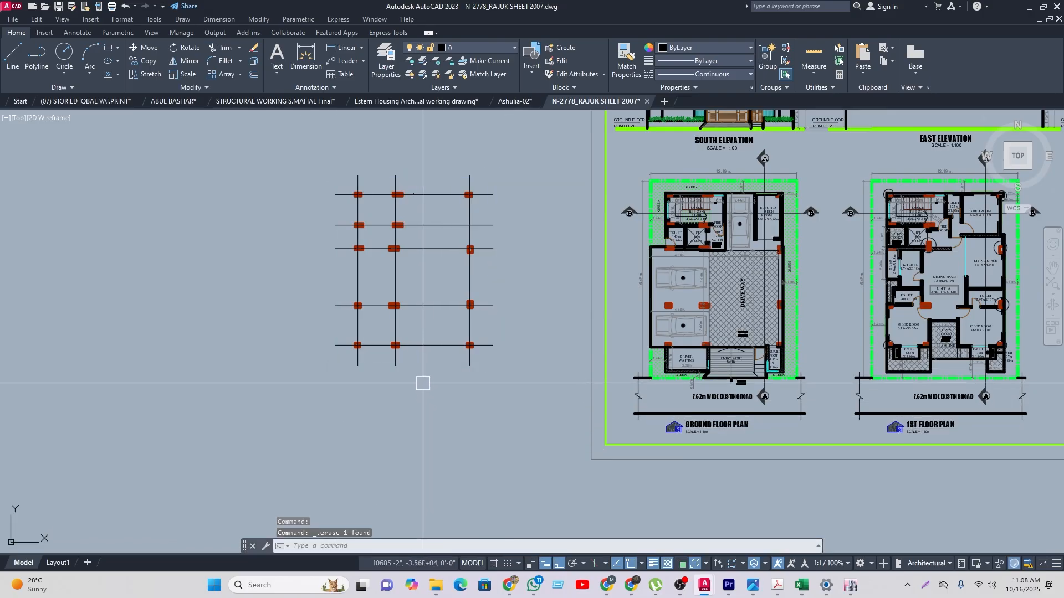
# Step: Add a chain of linear dimensions between the three vertical grid lines above the northern column row
pyautogui.moveTo(389, 188); pyautogui.dragTo(346, 317, button='middle')
pyautogui.click(343, 48)
pyautogui.scroll(6, 338, 320)
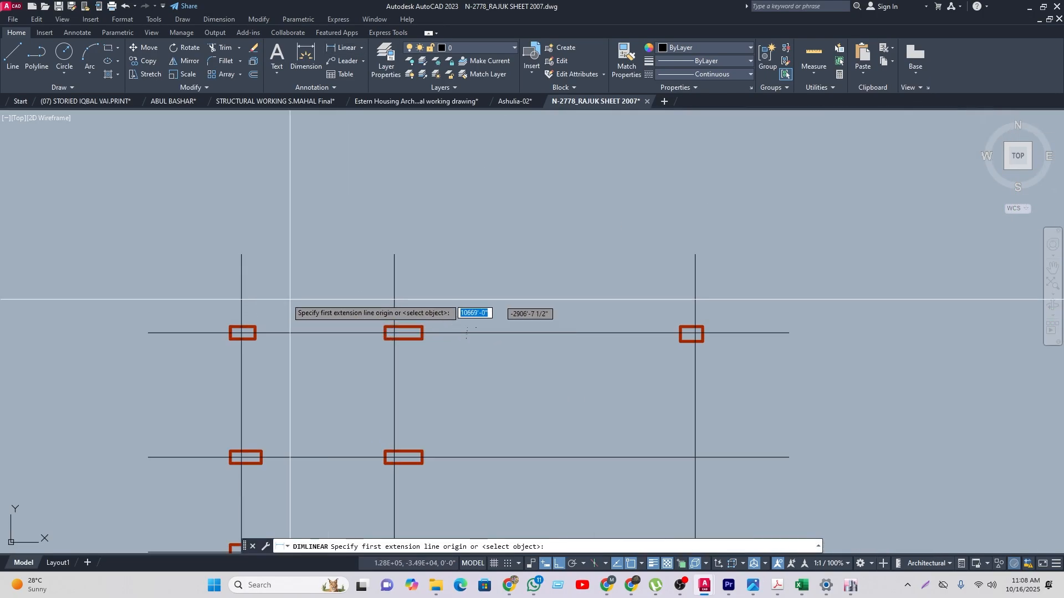
pyautogui.click(241, 279)
pyautogui.click(394, 282)
pyautogui.click(361, 281)
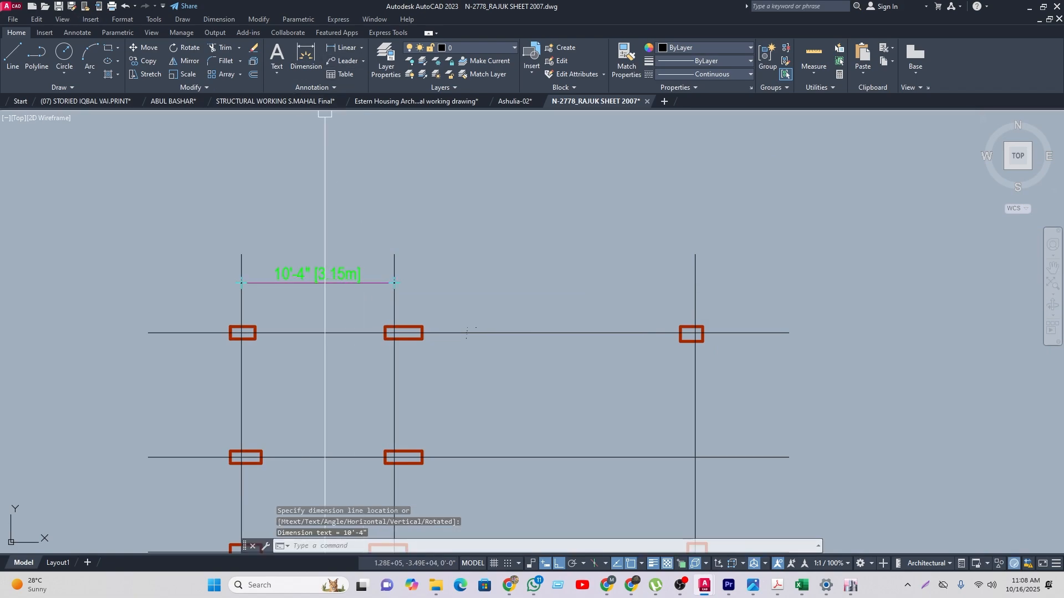
pyautogui.click(77, 32)
pyautogui.click(302, 74)
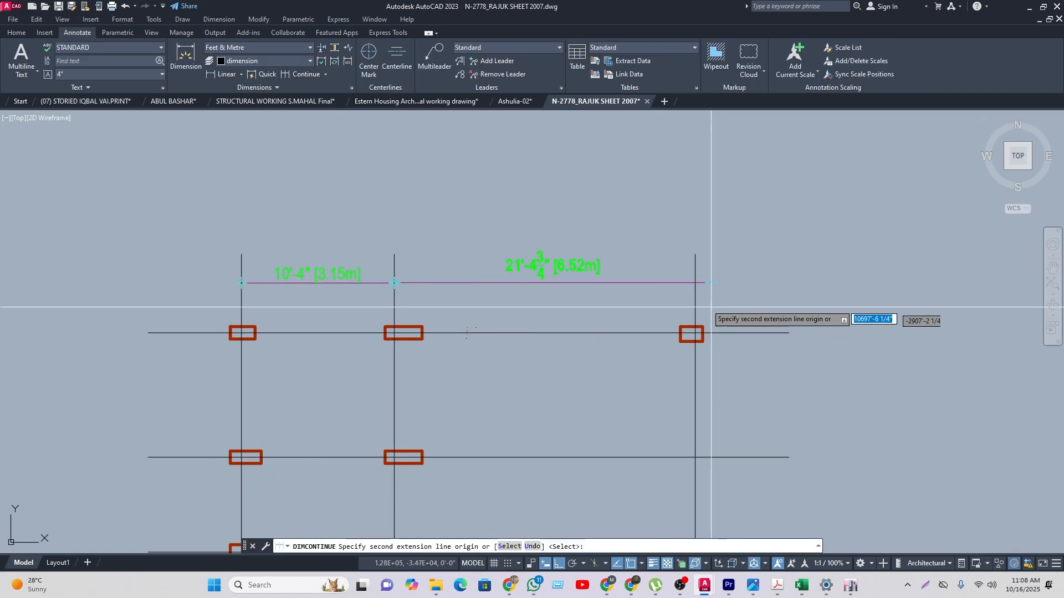
pyautogui.click(695, 283)
# Step: Add a continuous chain of vertical dimensions between the five horizontal grid lines along the west side of the column layout
pyautogui.moveTo(336, 350); pyautogui.dragTo(450, 236, button='middle')
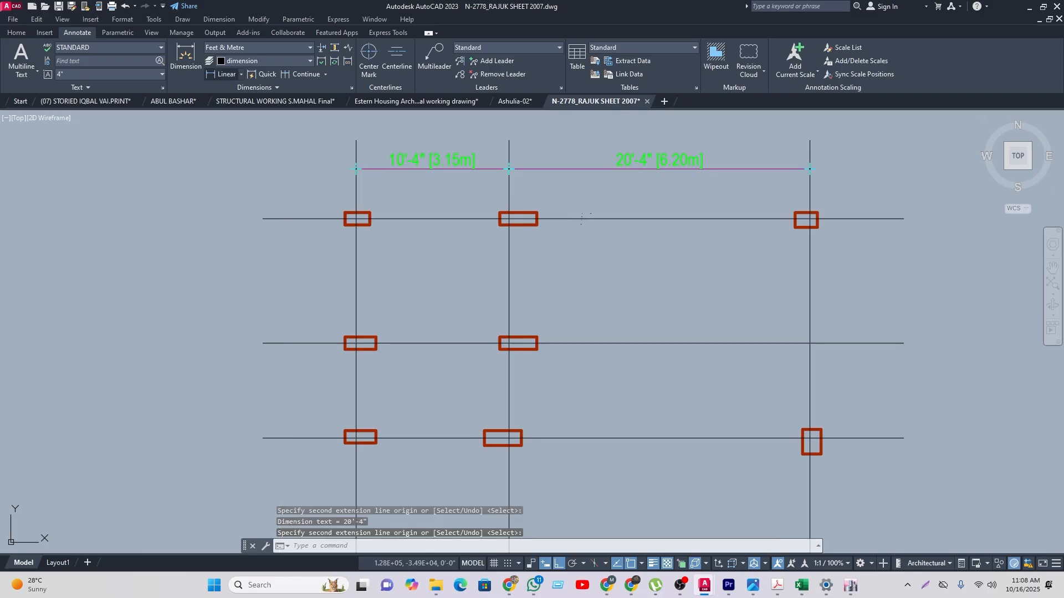
pyautogui.click(223, 74)
pyautogui.click(292, 219)
pyautogui.click(291, 344)
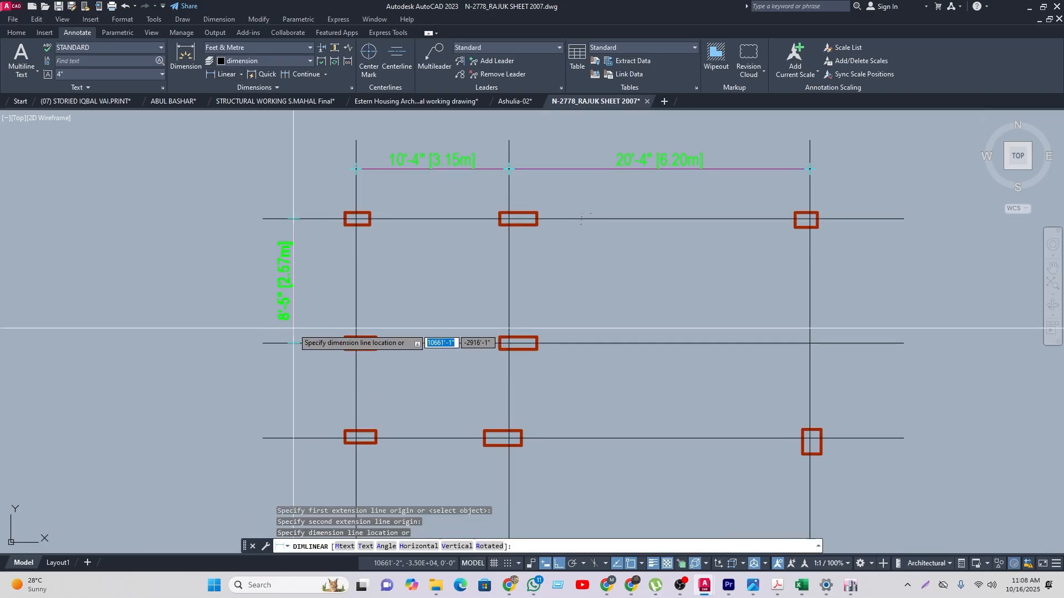
pyautogui.click(296, 219)
pyautogui.click(302, 73)
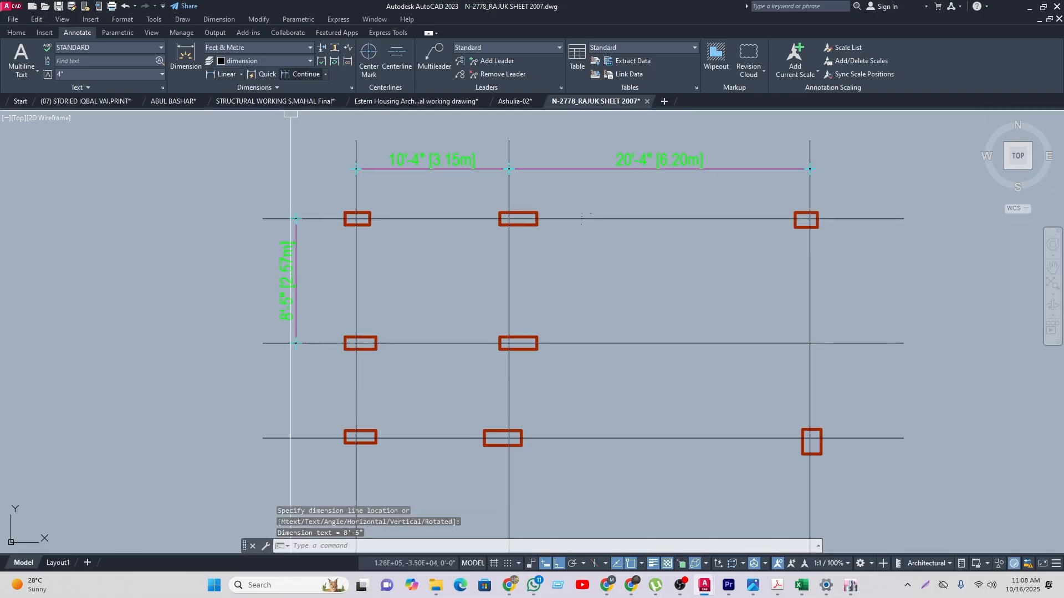
pyautogui.click(298, 437)
pyautogui.moveTo(338, 486); pyautogui.dragTo(274, 96, button='middle')
pyautogui.click(233, 280)
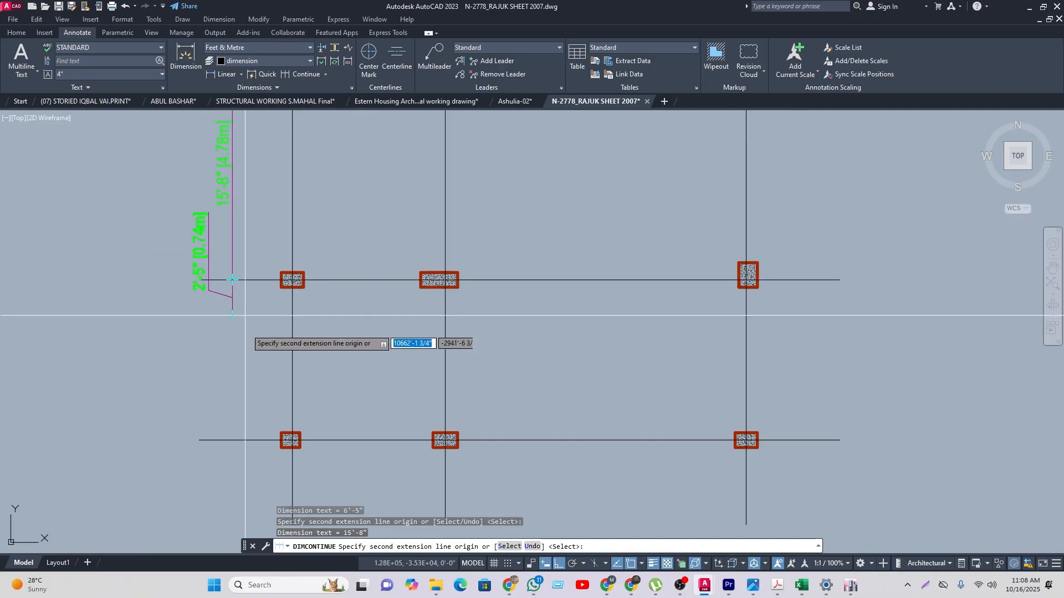
pyautogui.click(244, 441)
pyautogui.press('Escape')
# Step: Examine the dimensioned column grid beside the ground floor plan
pyautogui.scroll(-5, 260, 409)
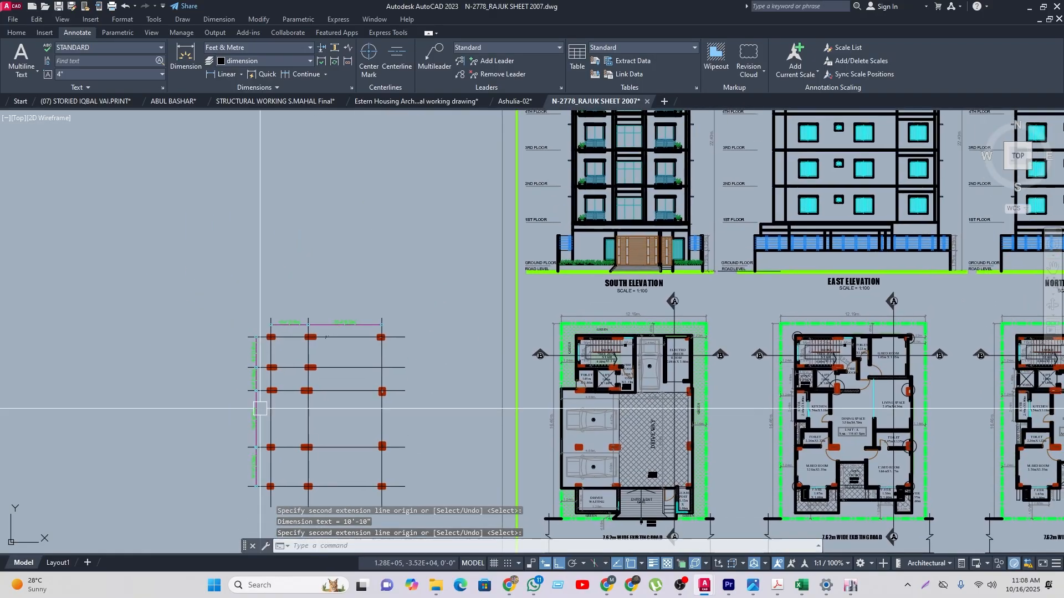
pyautogui.moveTo(314, 426); pyautogui.dragTo(247, 373, button='middle')
pyautogui.scroll(4, 246, 372)
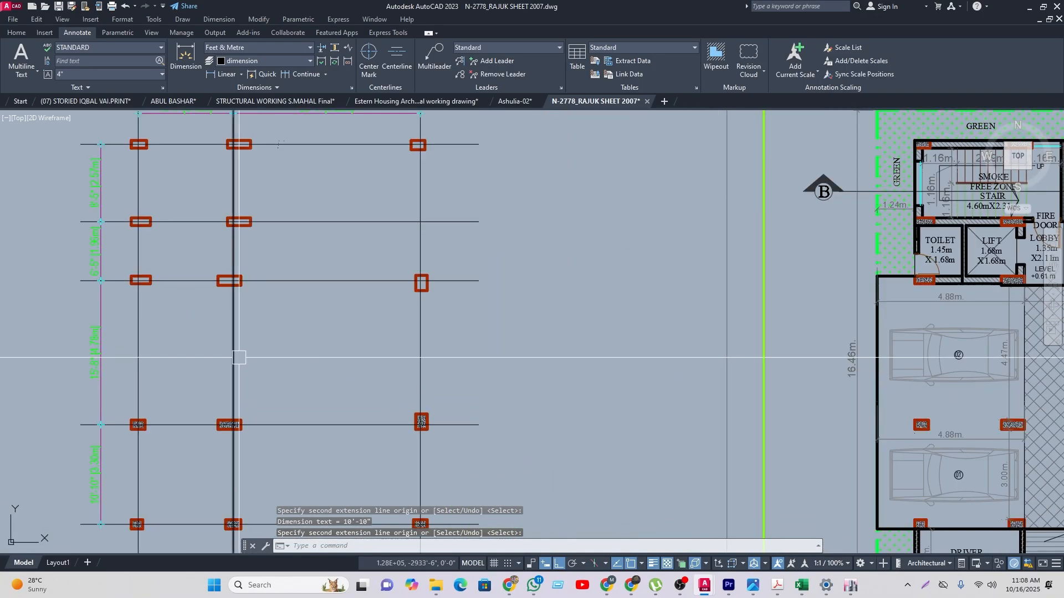
pyautogui.scroll(-2, 270, 342)
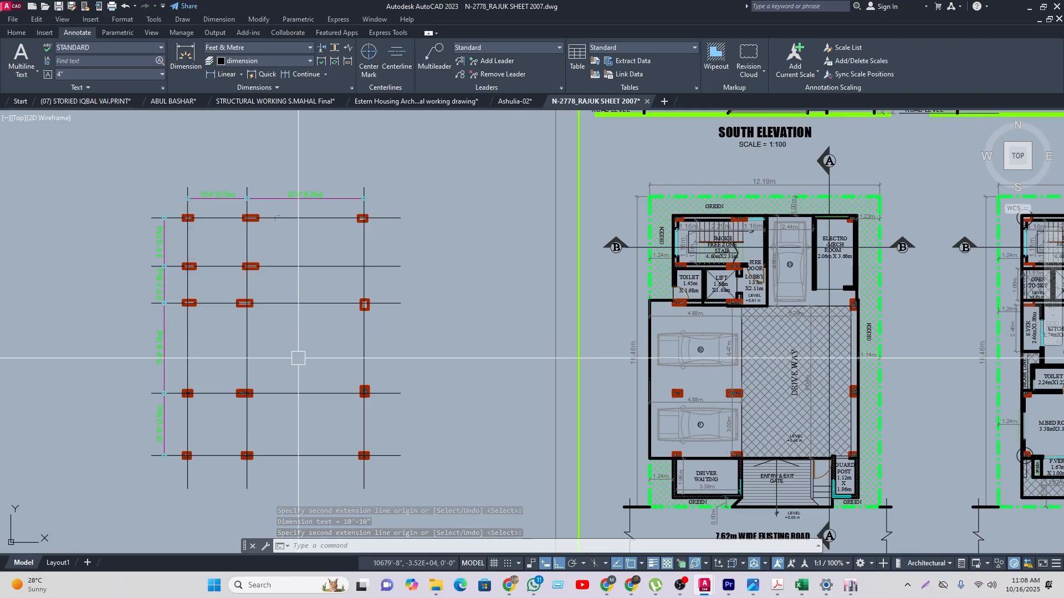
pyautogui.scroll(2, 275, 372)
pyautogui.moveTo(258, 405); pyautogui.dragTo(286, 415, button='middle')
pyautogui.moveTo(370, 410); pyautogui.dragTo(346, 325, button='middle')
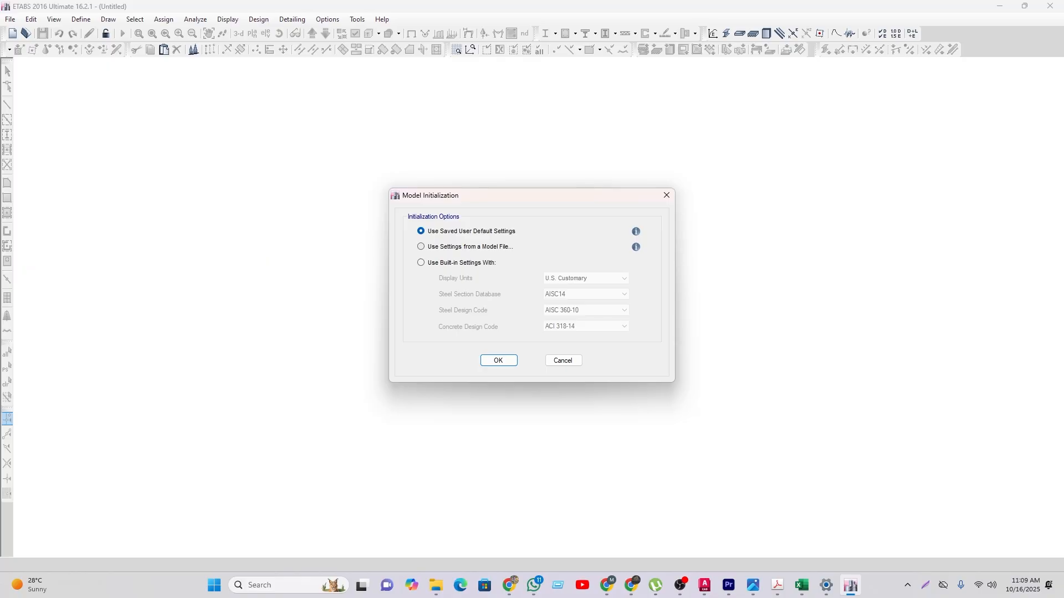
# Step: In ETABS, initialize the new model with the settings from the model file 7 STORIED FENI
pyautogui.click(421, 246)
pyautogui.press('Return')
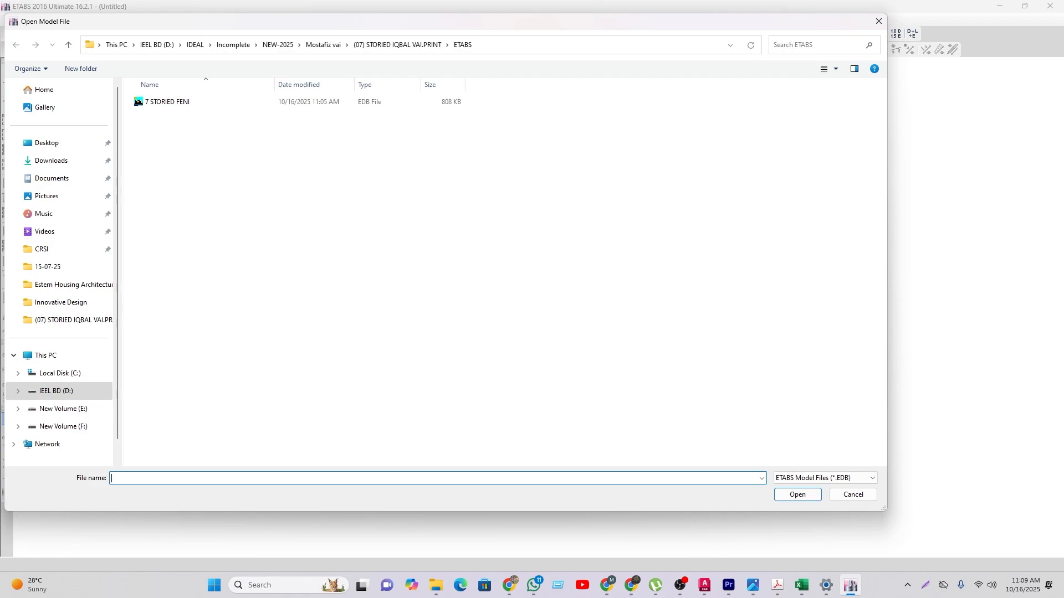
pyautogui.click(167, 102)
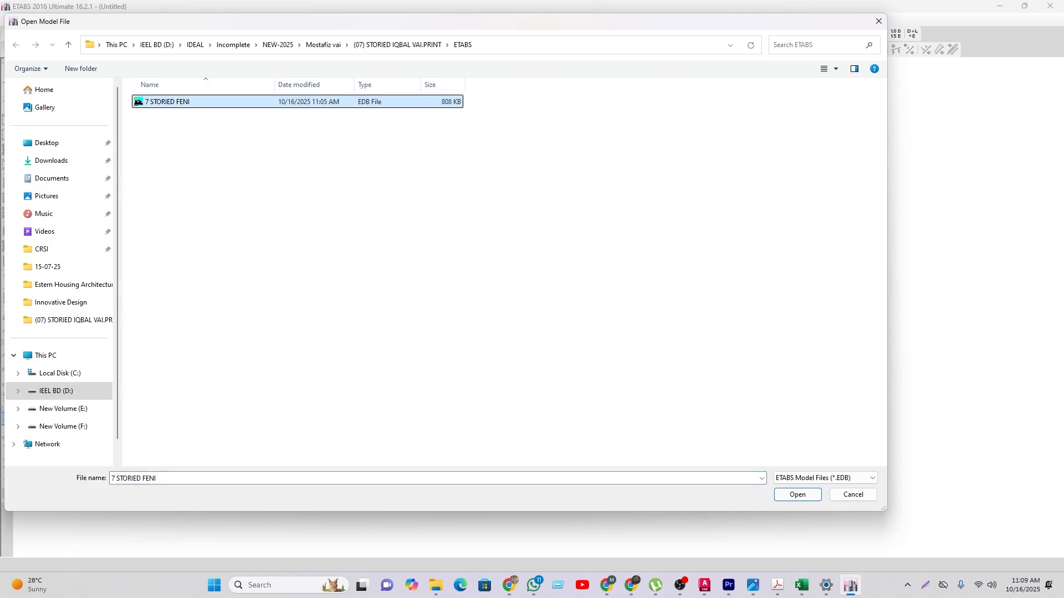
pyautogui.press('Return')
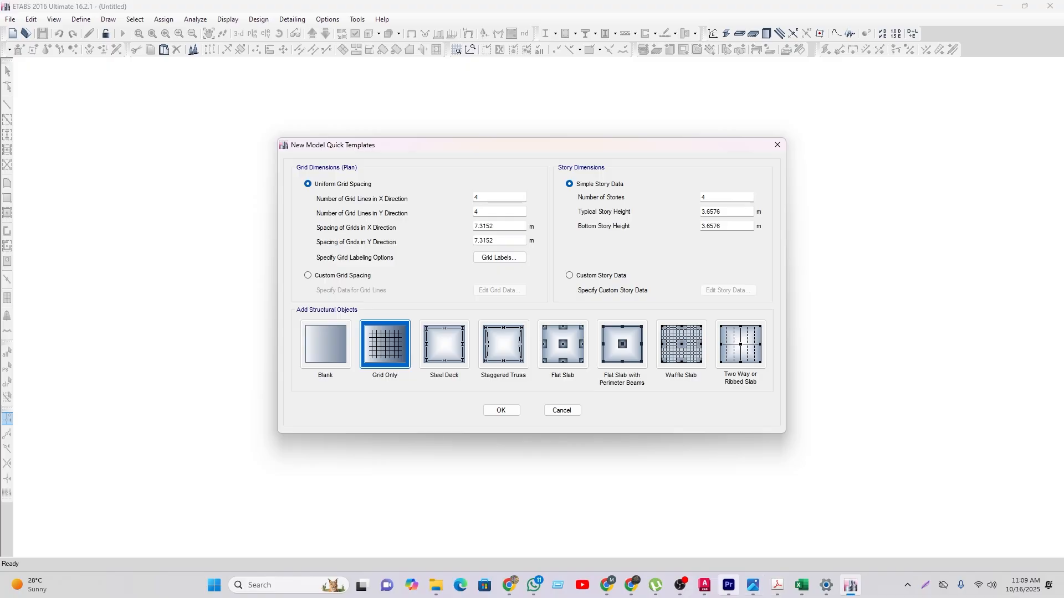
# Step: Switch to the AutoCAD drawing N-2778_RAJUK SHEET 2007 and examine the grid lines and spacings of the column layout in both directions
pyautogui.moveTo(704, 585)
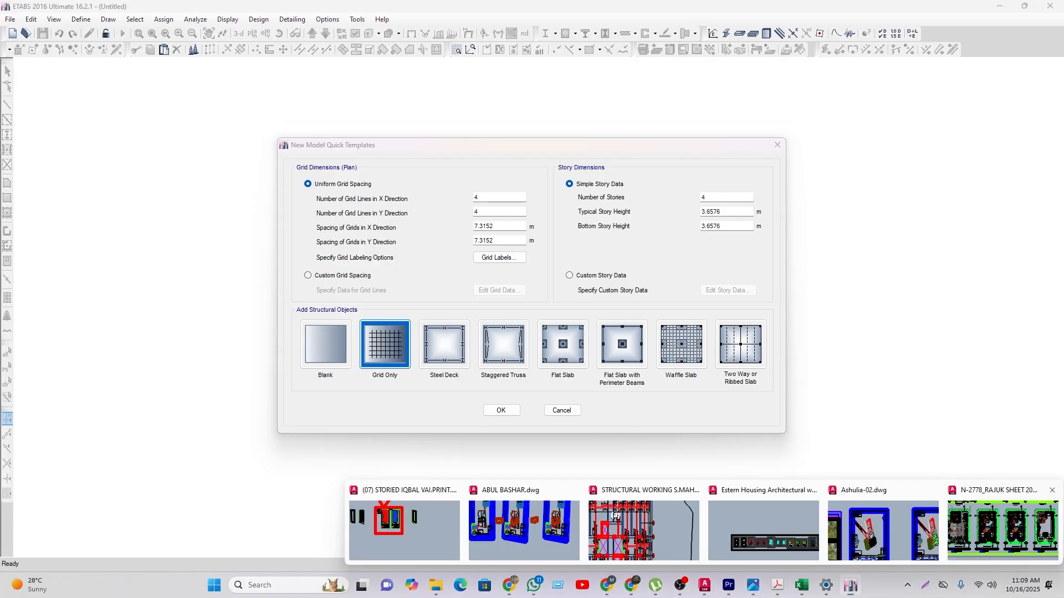
pyautogui.click(1003, 529)
pyautogui.scroll(5, 582, 394)
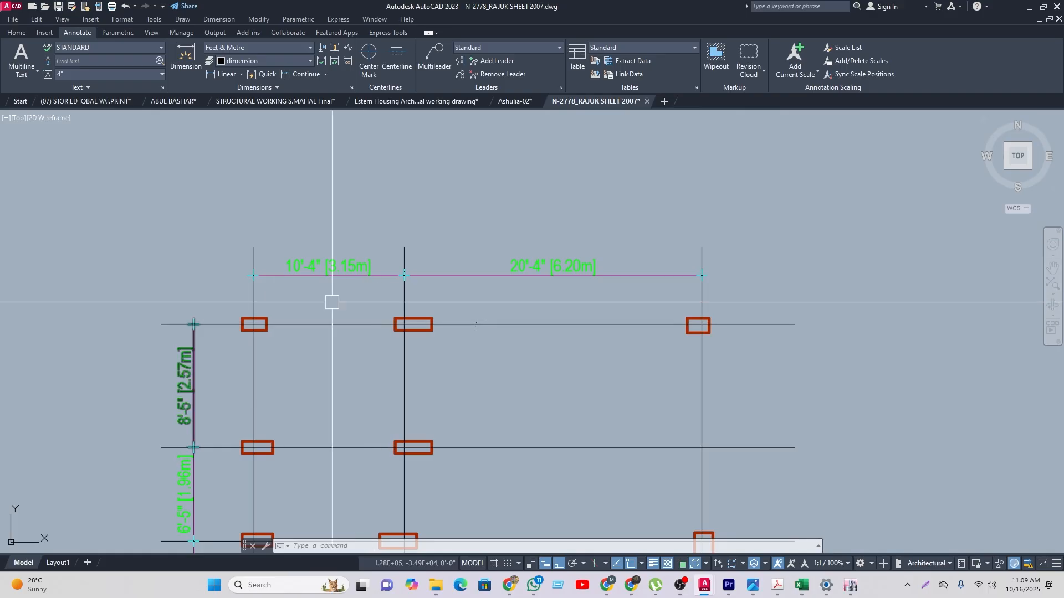
pyautogui.scroll(2, 322, 294)
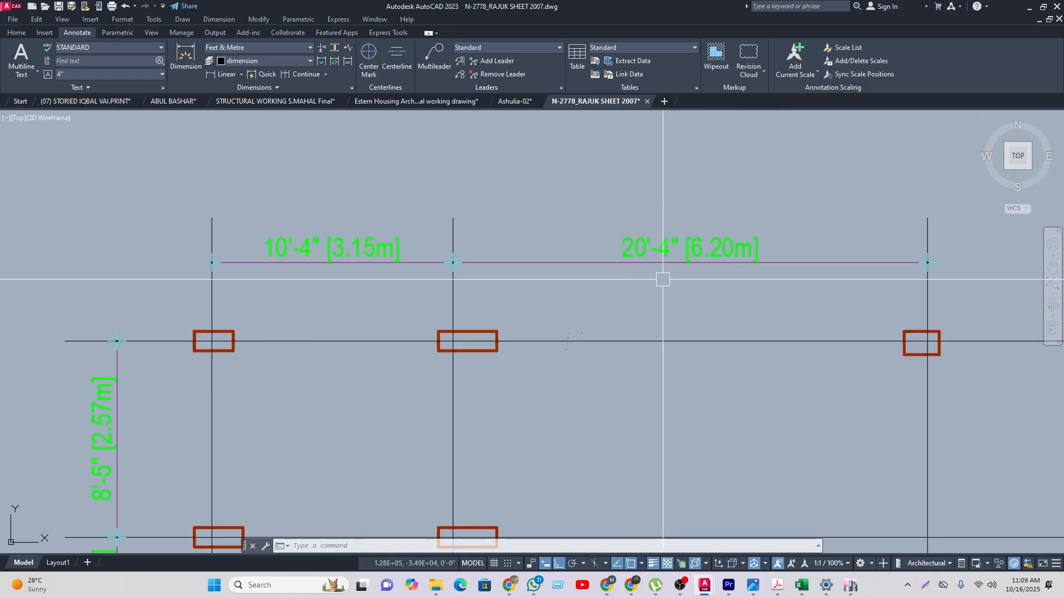
pyautogui.scroll(-2, 643, 300)
pyautogui.moveTo(660, 427); pyautogui.dragTo(594, 261, button='middle')
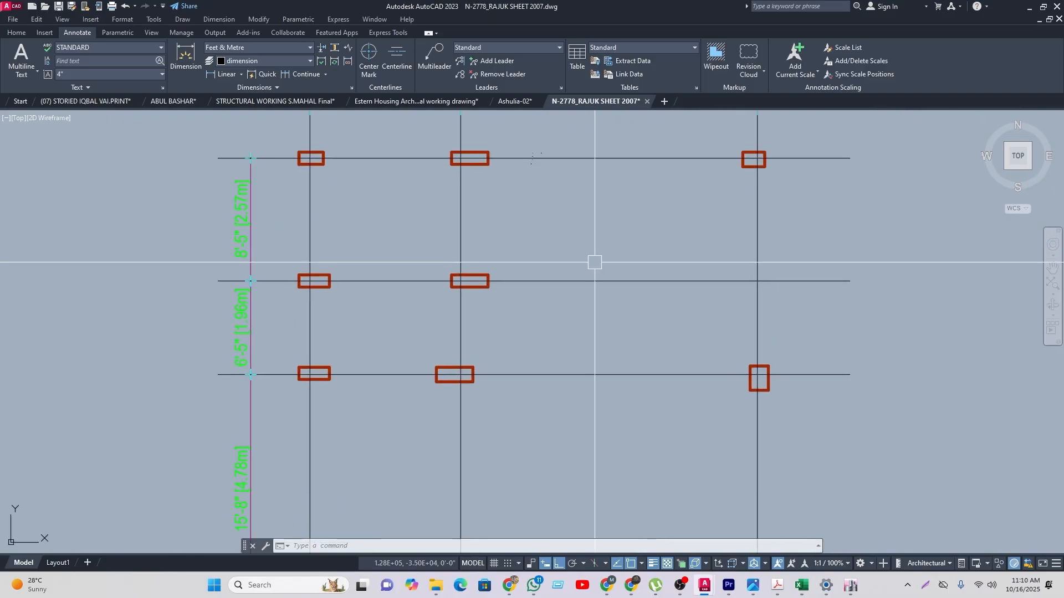
pyautogui.scroll(-4, 589, 279)
pyautogui.moveTo(608, 381); pyautogui.dragTo(577, 323, button='middle')
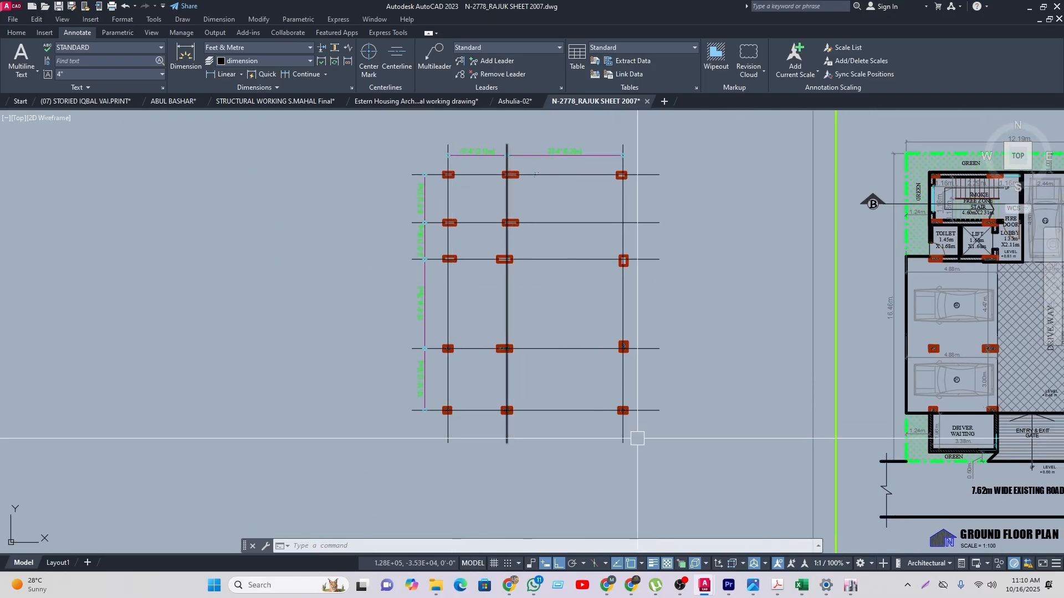
pyautogui.moveTo(577, 434); pyautogui.dragTo(559, 479, button='middle')
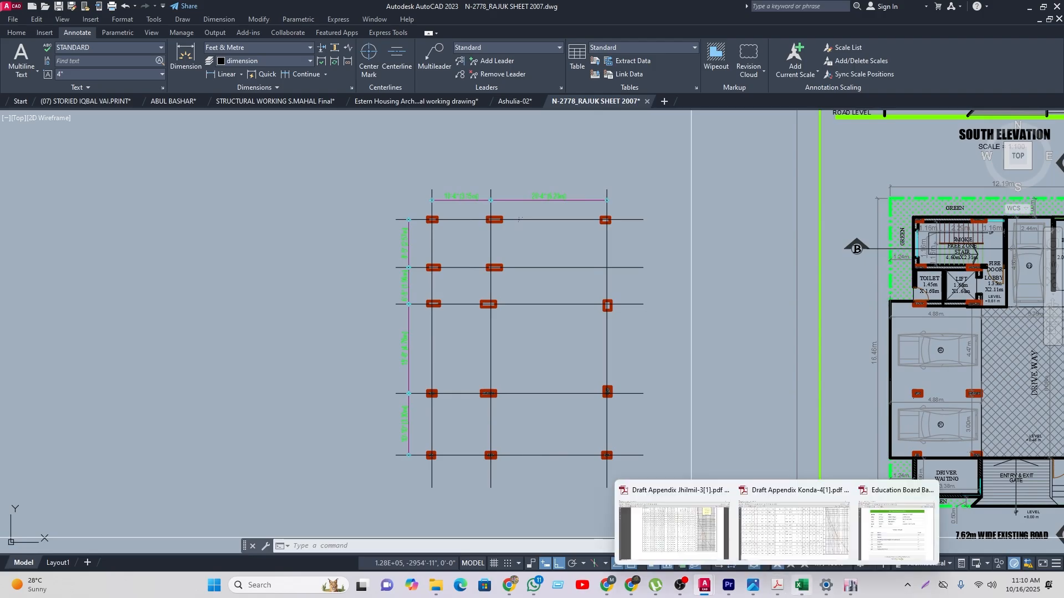
# Step: Return to ETABS and set 3 grid lines in the X direction, 5 in the Y direction and 3 stories
pyautogui.click(851, 585)
pyautogui.doubleClick(477, 212)
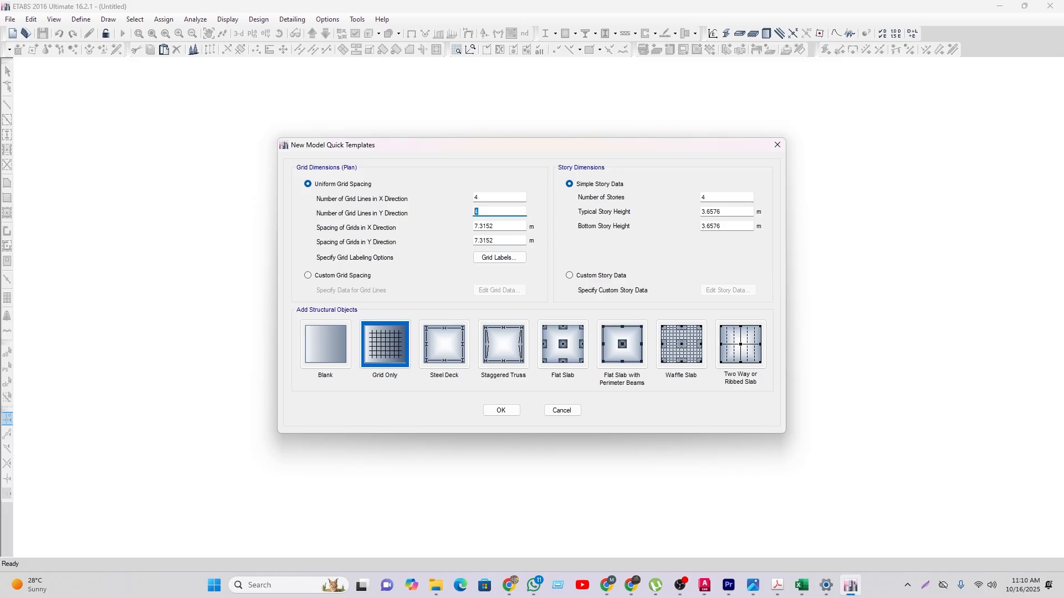
pyautogui.write('5')
pyautogui.doubleClick(476, 197)
pyautogui.write('3')
pyautogui.press('Tab')
pyautogui.write('3')
pyautogui.moveTo(826, 585)
pyautogui.press('Tab')
# Step: Switch to the AutoCAD drawing N-2778_RAJUK SHEET 2007 and examine the floor levels and height dimensions in the building elevations
pyautogui.moveTo(705, 586)
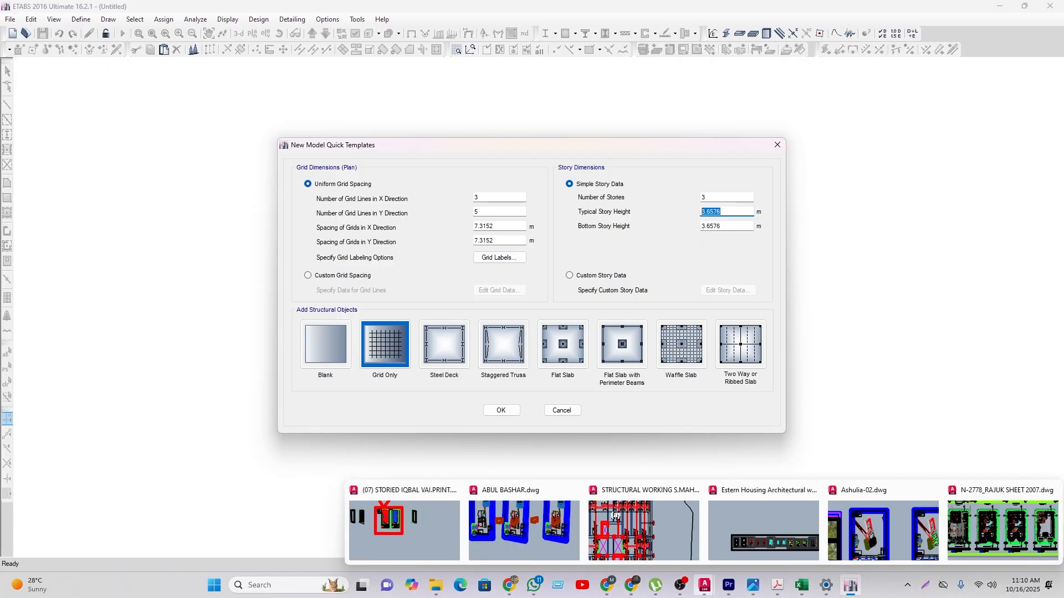
pyautogui.click(987, 527)
pyautogui.moveTo(761, 456); pyautogui.dragTo(463, 371, button='middle')
pyautogui.scroll(-2, 462, 370)
pyautogui.scroll(-3, 310, 499)
pyautogui.scroll(9, 761, 449)
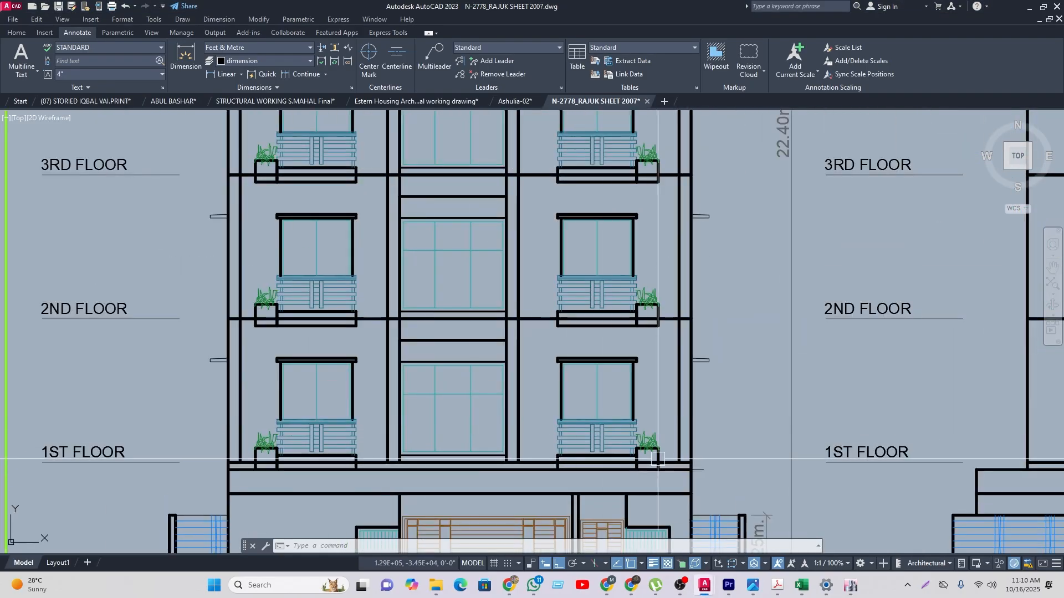
pyautogui.scroll(-6, 761, 449)
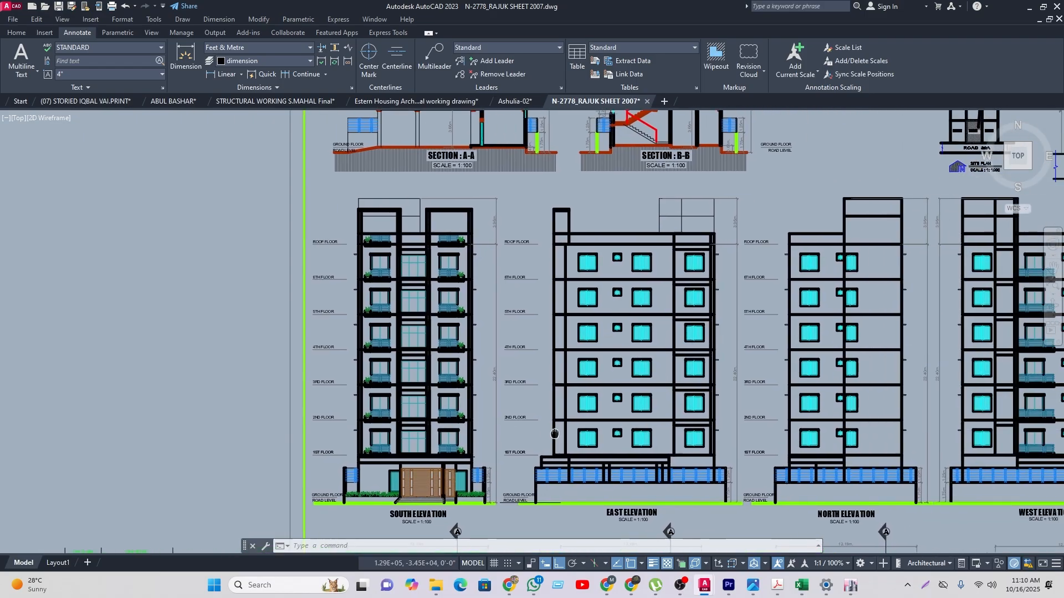
pyautogui.scroll(-2, 512, 490)
pyautogui.scroll(6, 622, 408)
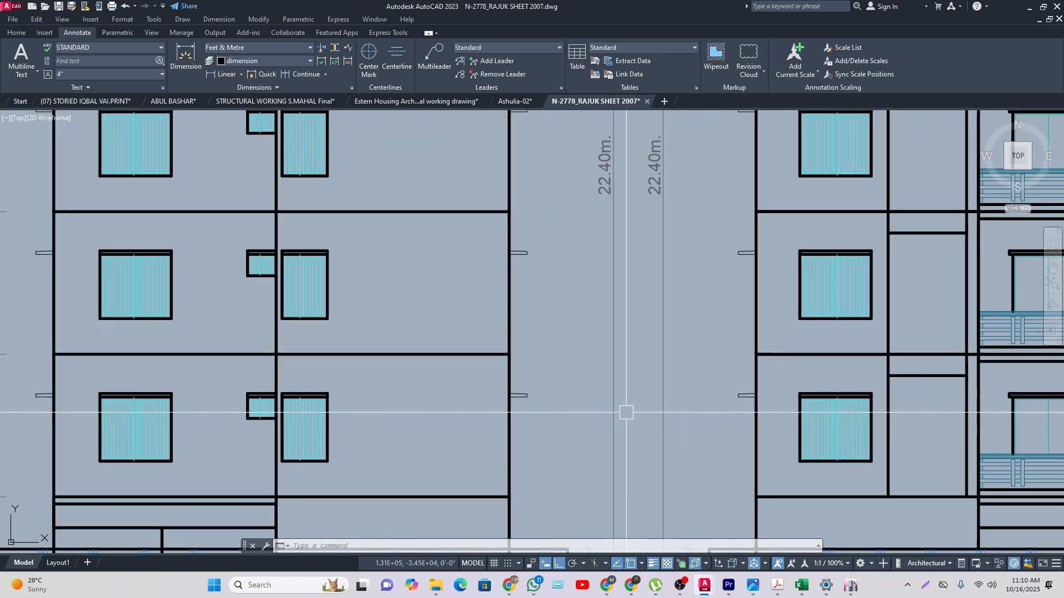
# Step: Examine the floor-to-floor height dimensions in Sections A-A and B-B
pyautogui.scroll(-8, 627, 407)
pyautogui.scroll(-1, 626, 407)
pyautogui.scroll(10, 582, 375)
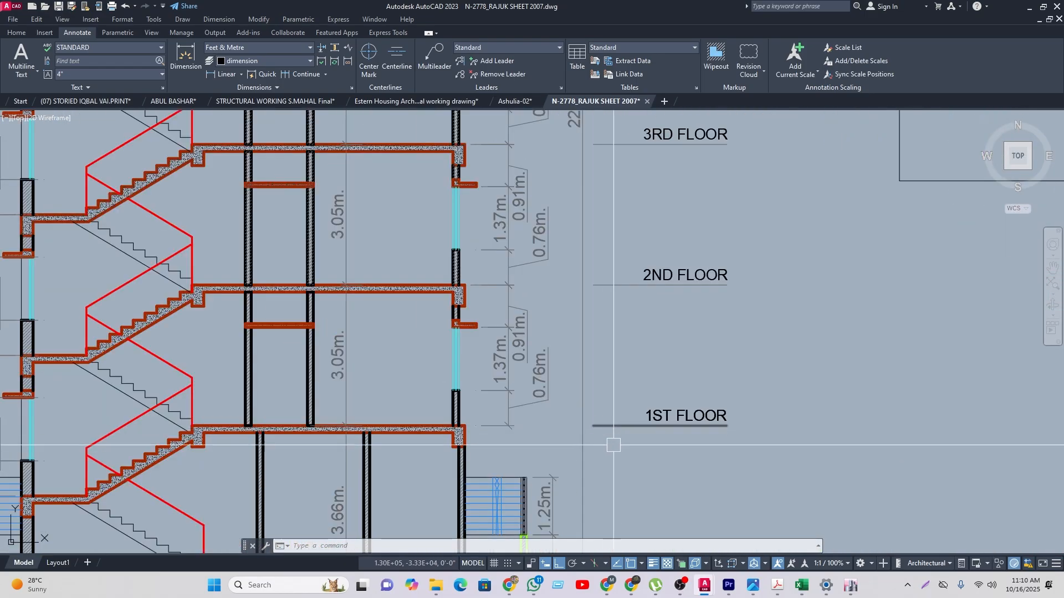
pyautogui.scroll(-3, 622, 345)
pyautogui.moveTo(219, 397); pyautogui.dragTo(493, 434, button='middle')
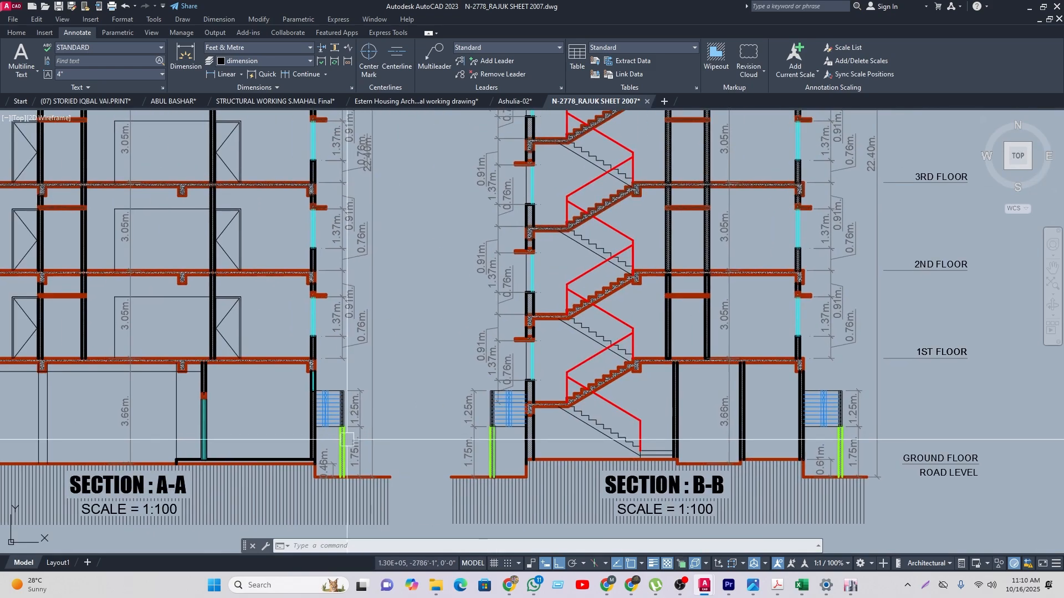
pyautogui.moveTo(360, 434); pyautogui.dragTo(613, 453, button='middle')
pyautogui.scroll(-2, 555, 427)
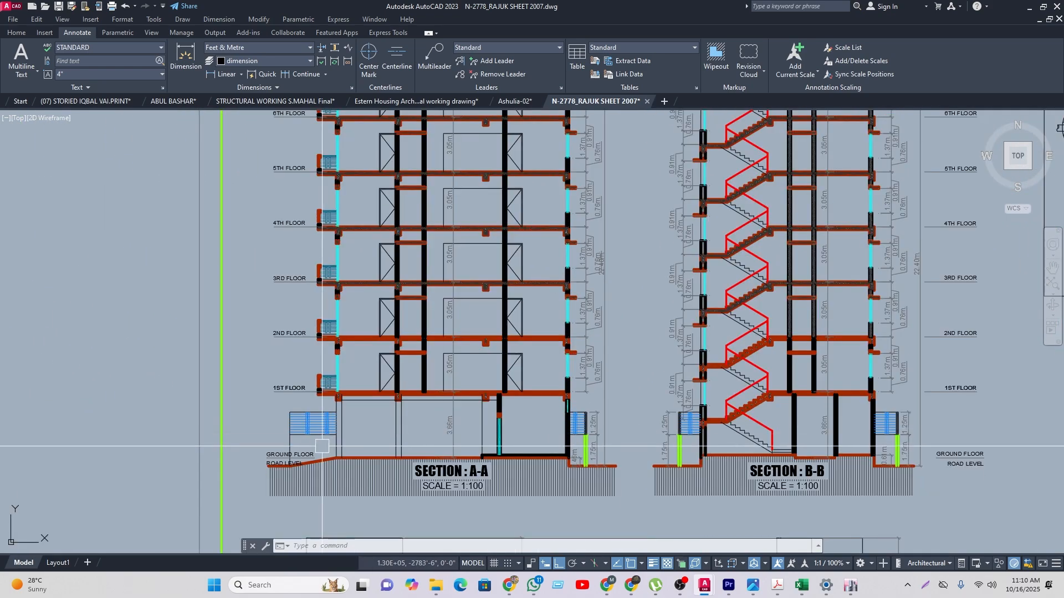
# Step: Examine the floor level labels and height dimensions between the east and north elevations
pyautogui.moveTo(323, 445); pyautogui.dragTo(329, 560, button='middle')
pyautogui.scroll(-2, 395, 348)
pyautogui.moveTo(583, 451); pyautogui.dragTo(481, 383, button='middle')
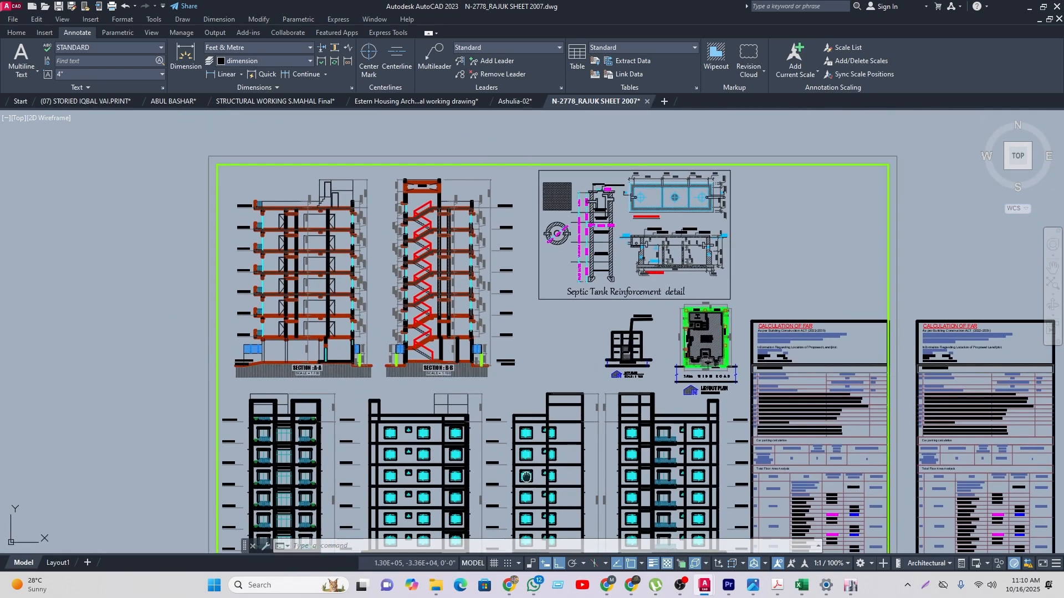
pyautogui.moveTo(528, 441); pyautogui.dragTo(484, 254, button='middle')
pyautogui.scroll(6, 460, 367)
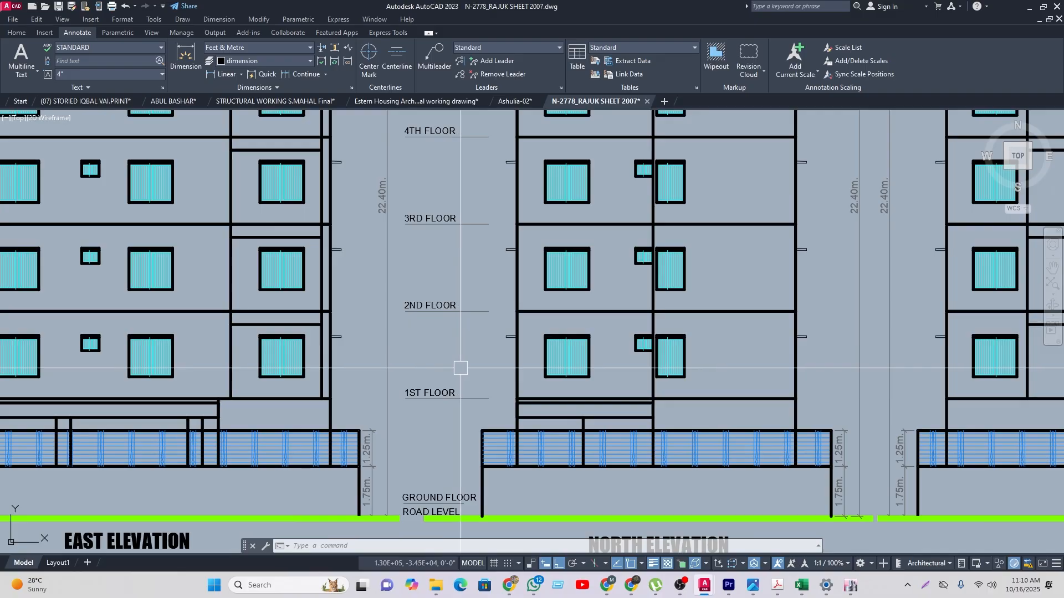
pyautogui.scroll(-5, 461, 367)
pyautogui.scroll(5, 486, 367)
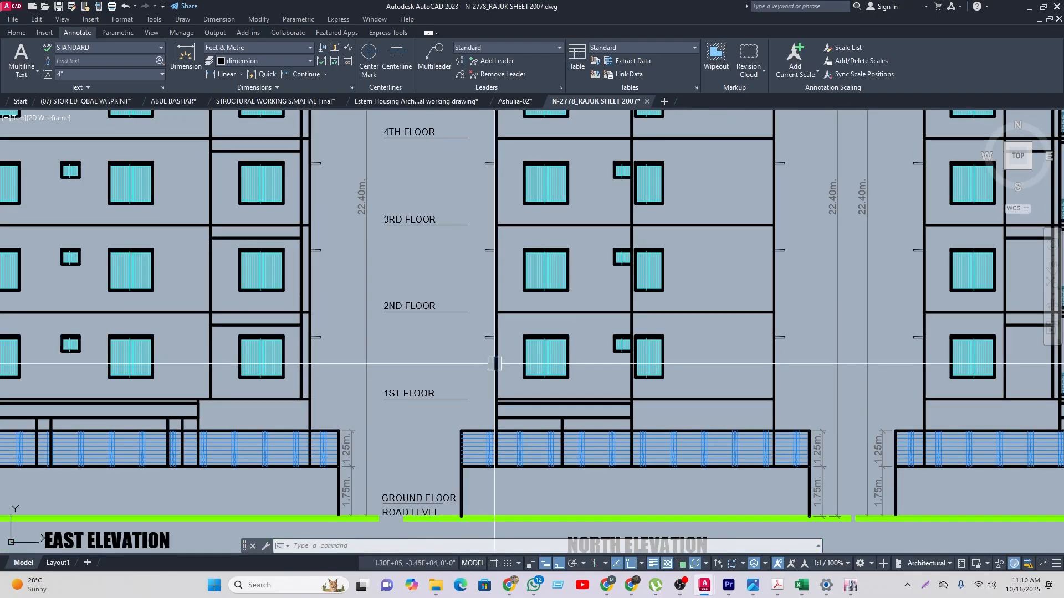
# Step: Add a vertical linear dimension between the 1st floor and 2nd floor level lines beside the north elevation
pyautogui.click(226, 74)
pyautogui.click(467, 398)
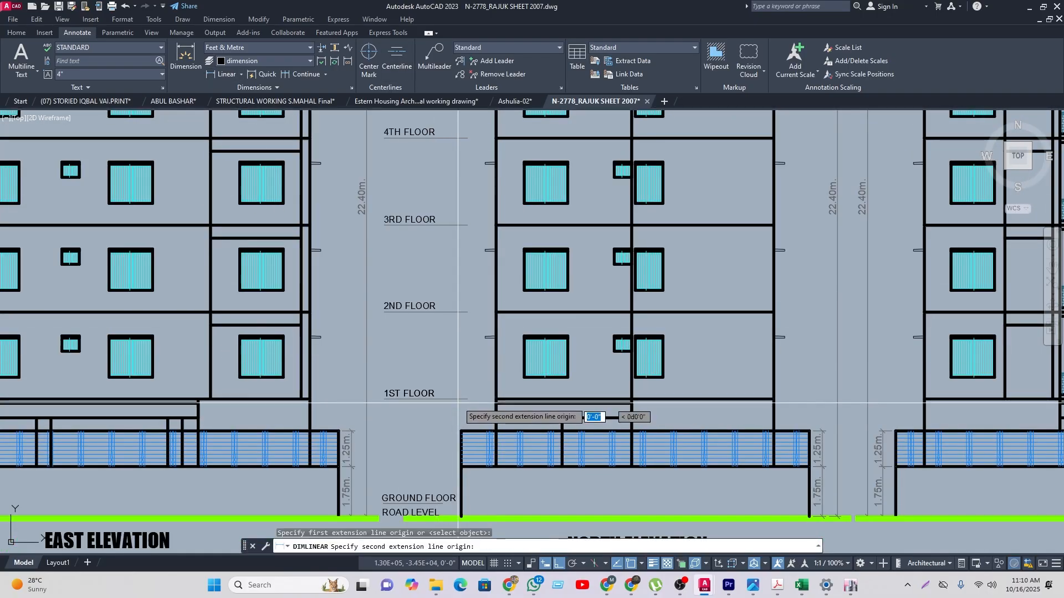
pyautogui.click(467, 312)
pyautogui.click(454, 356)
pyautogui.scroll(4, 452, 366)
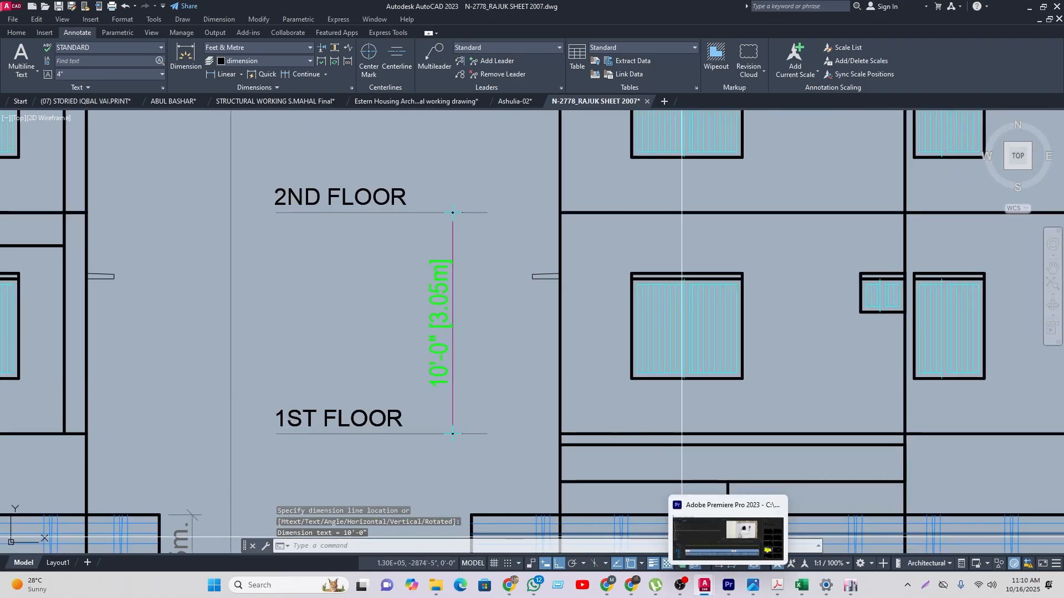
# Step: Return to ETABS and set 10 stories with a typical story height of 3.05 m and a bottom height of 1.5 m
pyautogui.click(849, 526)
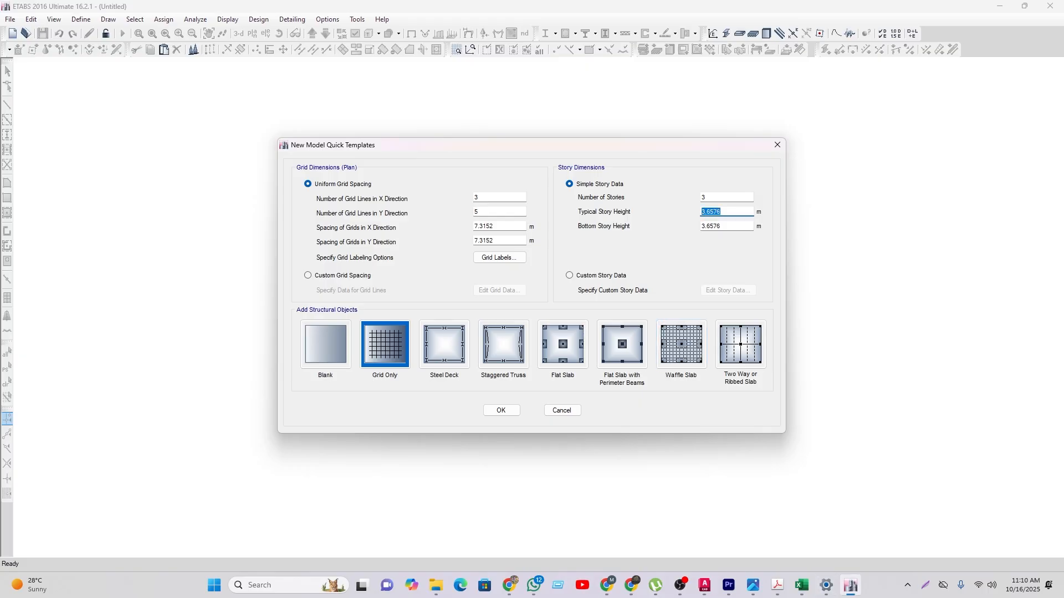
pyautogui.write('3.05')
pyautogui.press('Tab')
pyautogui.write('1.5')
pyautogui.press('Tab')
pyautogui.write('1')
# Step: Switch to custom story data and rename the three lowest stories, from the bottom up, as GF, L-1 and L-2
pyautogui.click(569, 275)
pyautogui.click(728, 290)
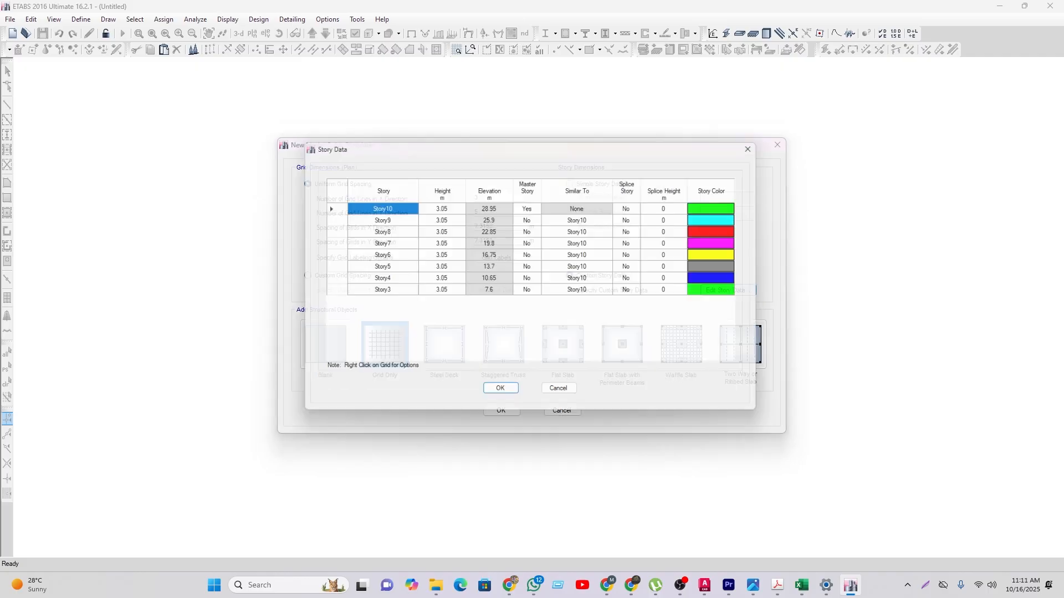
pyautogui.doubleClick(376, 316)
pyautogui.write('gf')
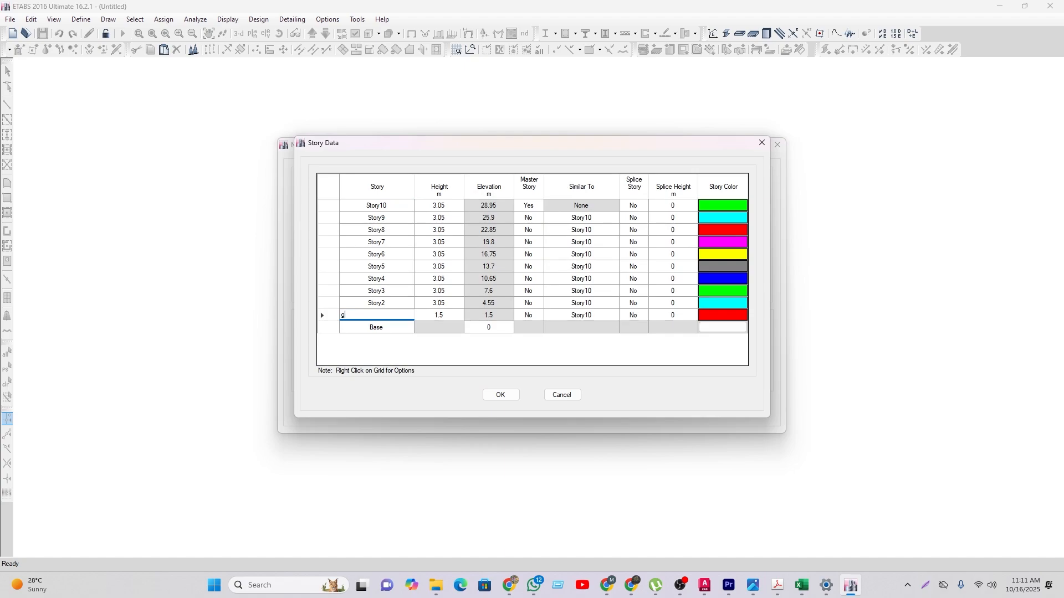
pyautogui.press('Up')
pyautogui.press('Down')
pyautogui.press('Up')
pyautogui.write('L-1')
pyautogui.press('Up')
pyautogui.write('L-')
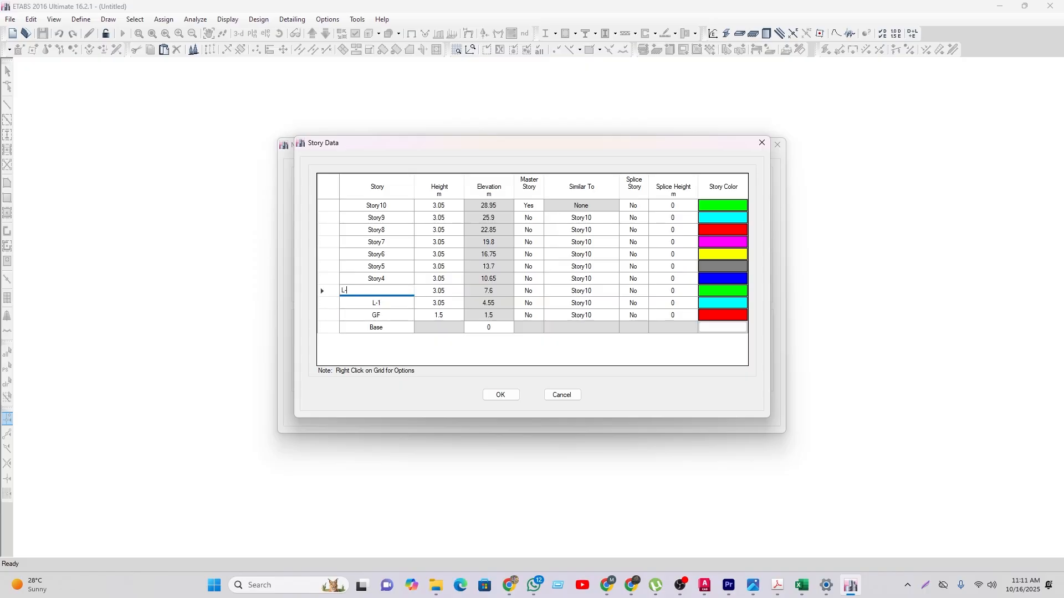
pyautogui.write('2')
# Step: Rename Story4 through Story7 as L-3, L-4, L-5 and L-6
pyautogui.press('Up')
pyautogui.write('L-3')
pyautogui.press('Up')
pyautogui.write('L-')
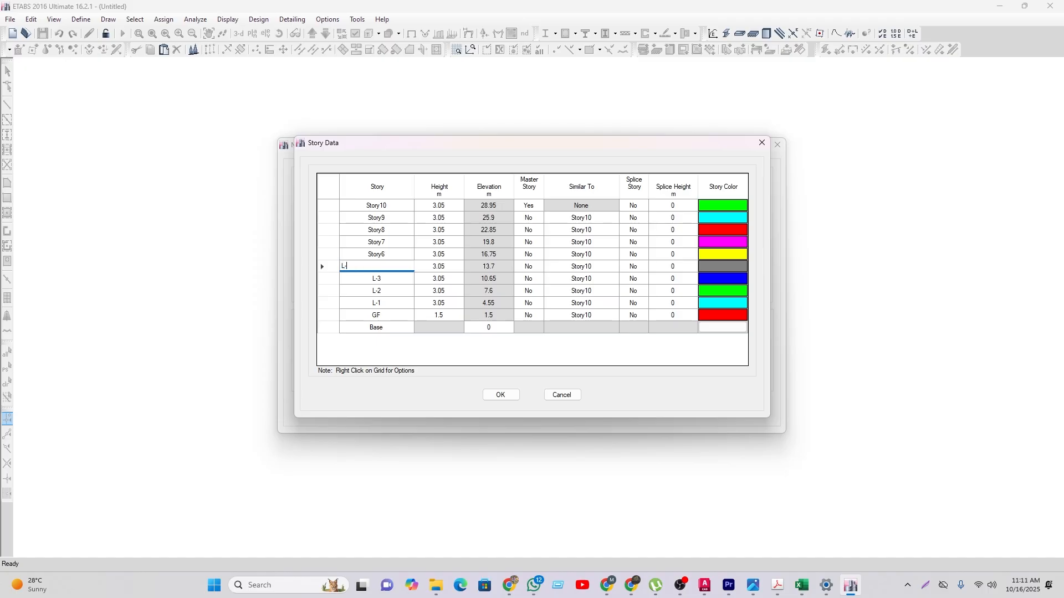
pyautogui.write('4')
pyautogui.press('Up')
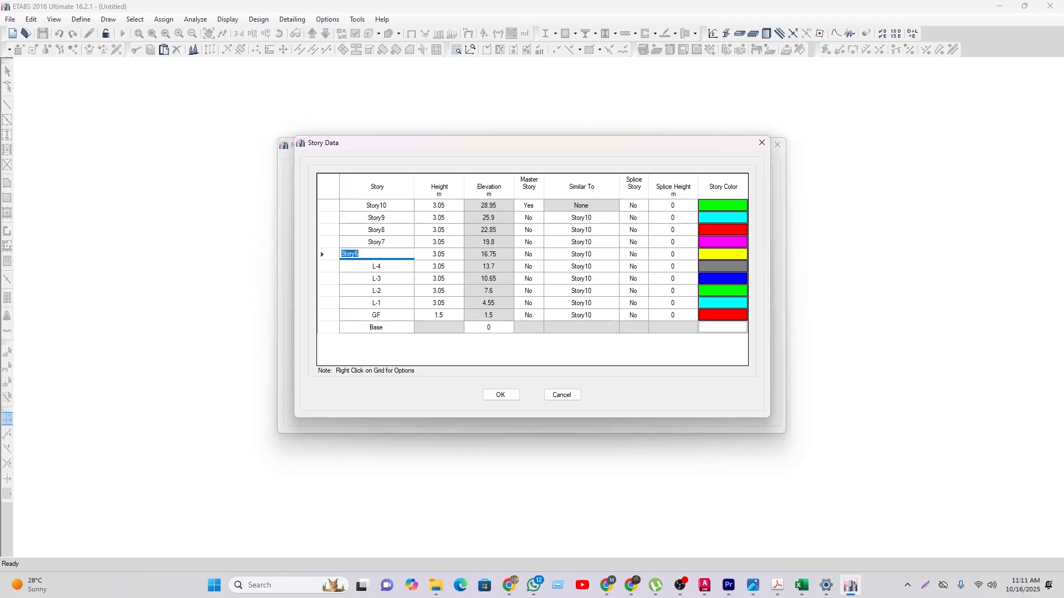
pyautogui.write('L-5')
pyautogui.press('Up')
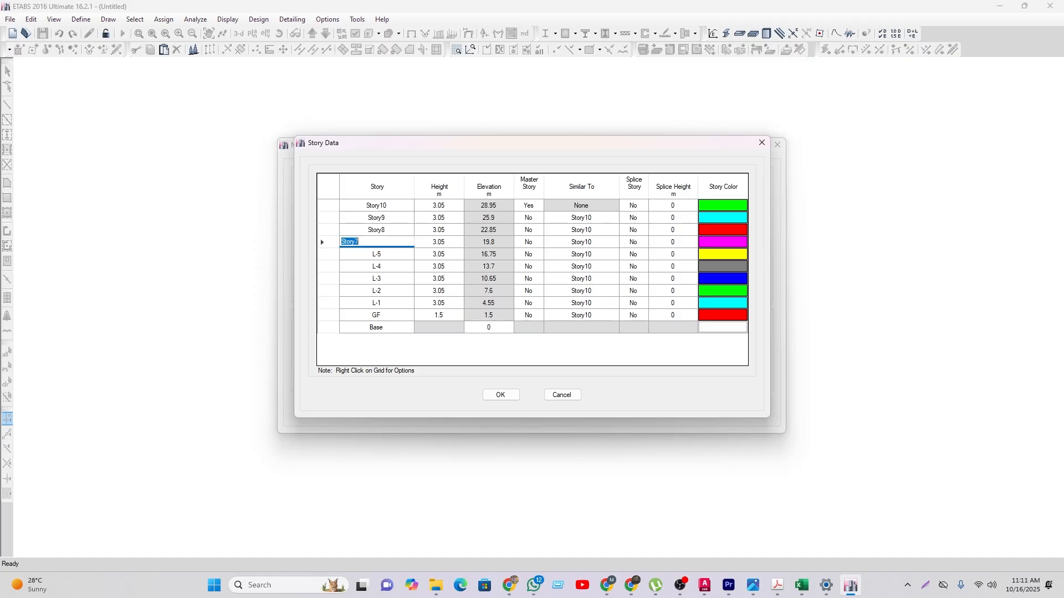
pyautogui.write('L-6')
pyautogui.press('Up')
# Step: Rename the three highest stories, from the lowest up, as ROOF, PENT and WT TOP
pyautogui.write('T')
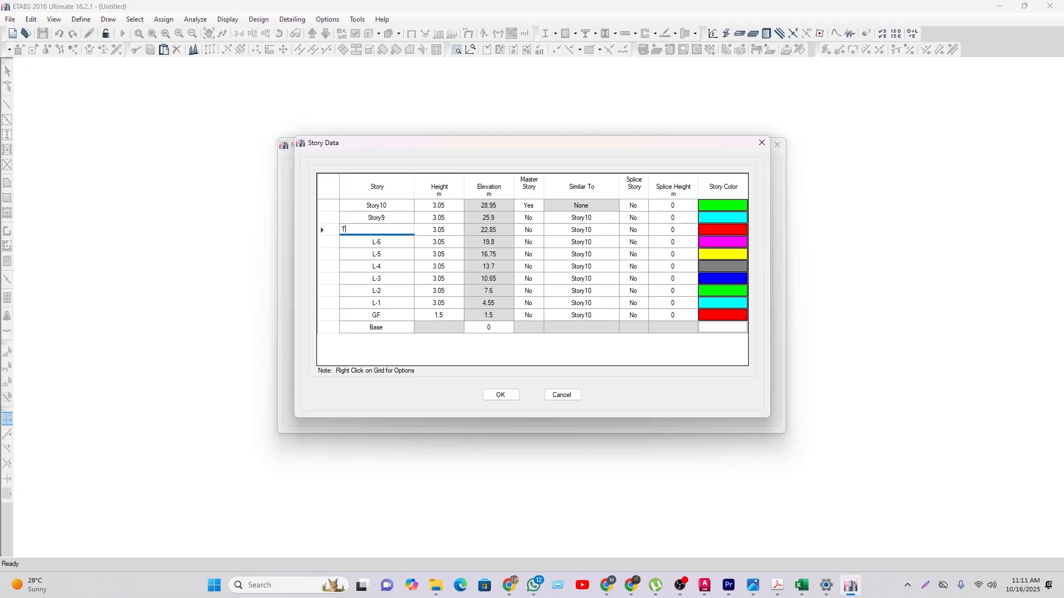
pyautogui.write('ROOF')
pyautogui.press('Up')
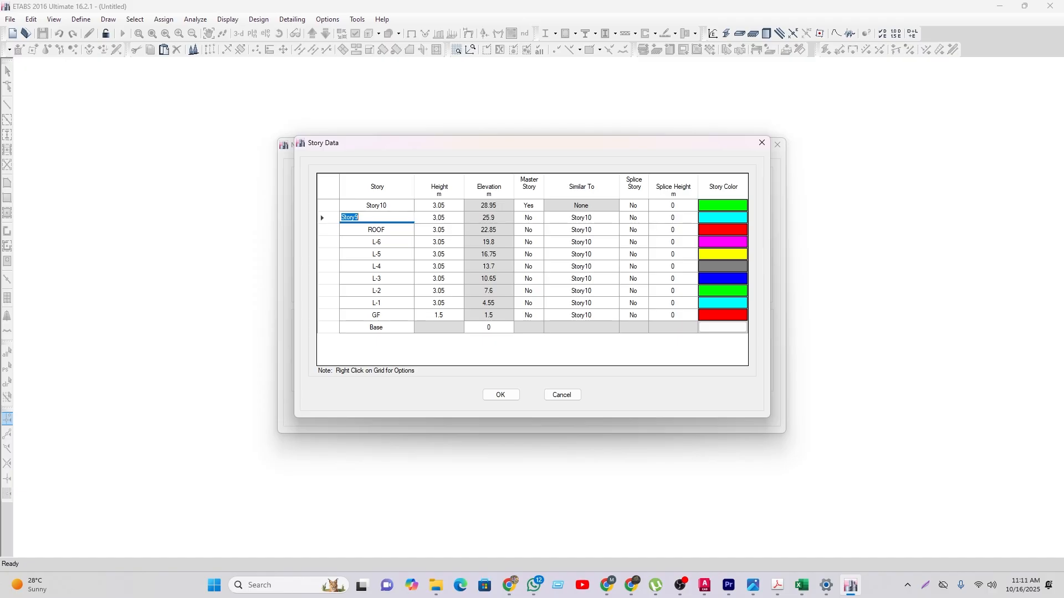
pyautogui.write('PENT')
pyautogui.press('Up')
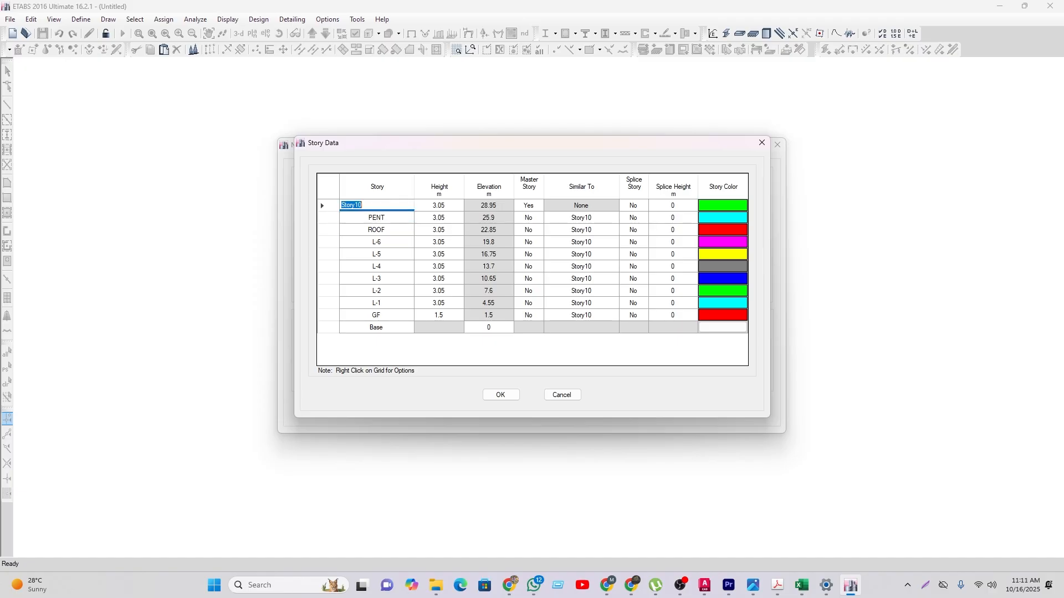
pyautogui.write('WT TOP')
# Step: Set the WT TOP story height to 1.35 m and the PENT height to 2 m, then accept the story data
pyautogui.press('Tab')
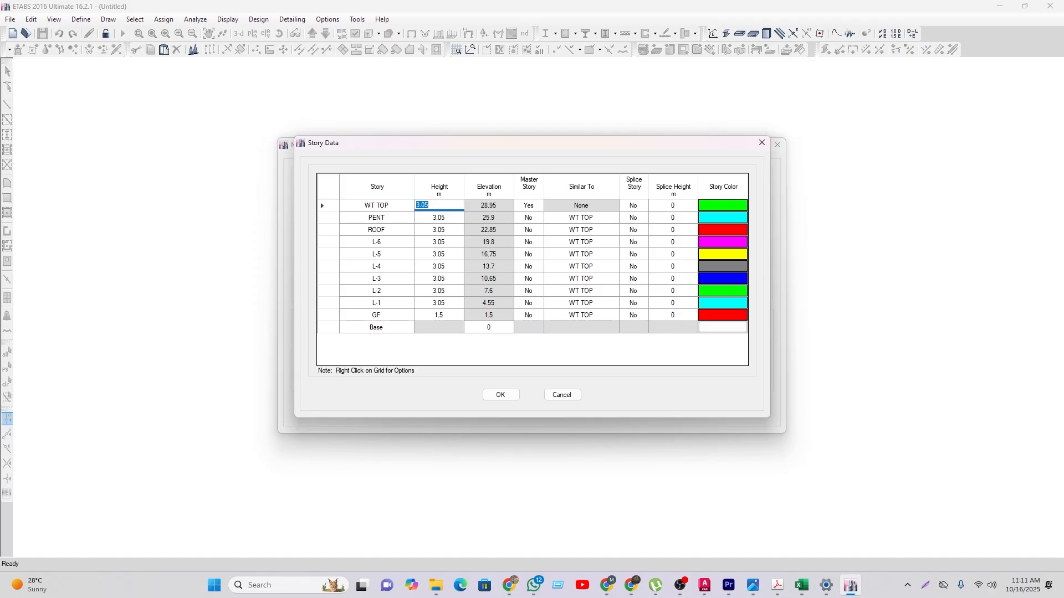
pyautogui.press('Right')
pyautogui.hotkey('ctrl', 'a')
pyautogui.write('1.35')
pyautogui.press('Return')
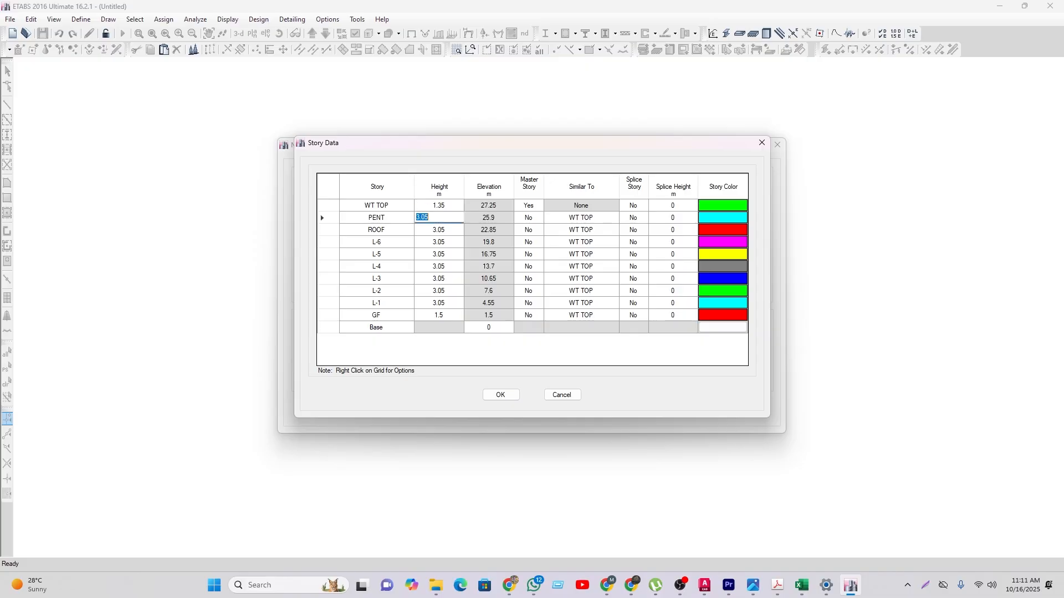
pyautogui.write('2')
pyautogui.press('Return')
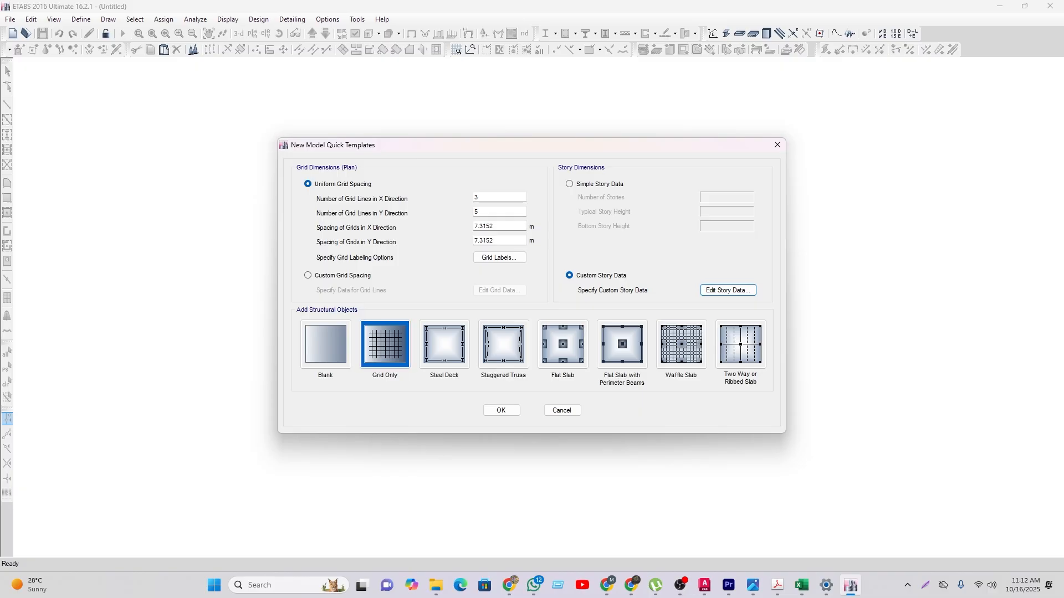
# Step: Switch to custom grid spacing, open the grid data for editing and display it as spacing
pyautogui.click(307, 275)
pyautogui.click(499, 291)
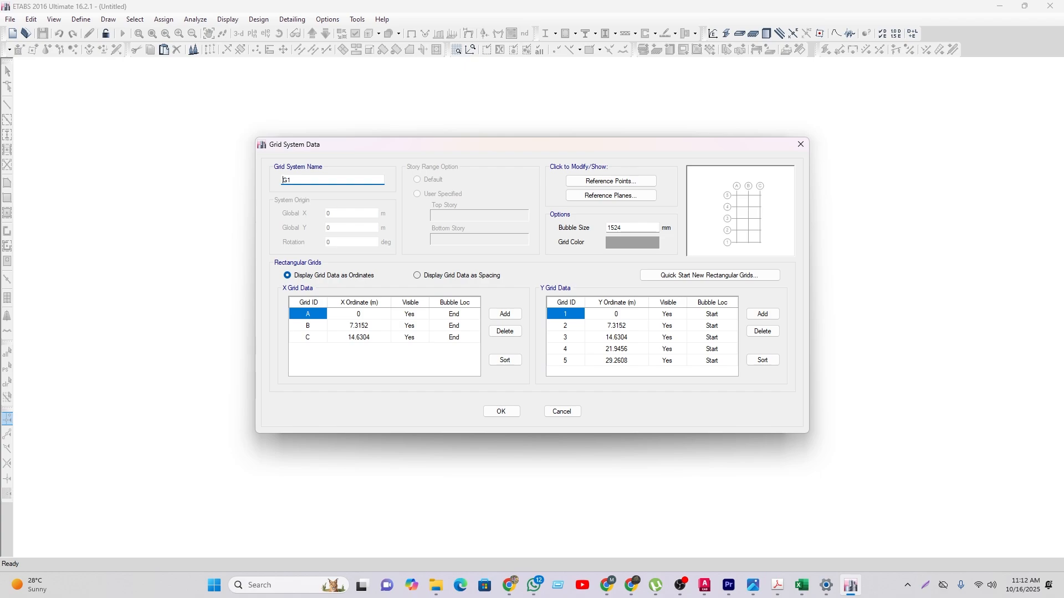
pyautogui.click(417, 275)
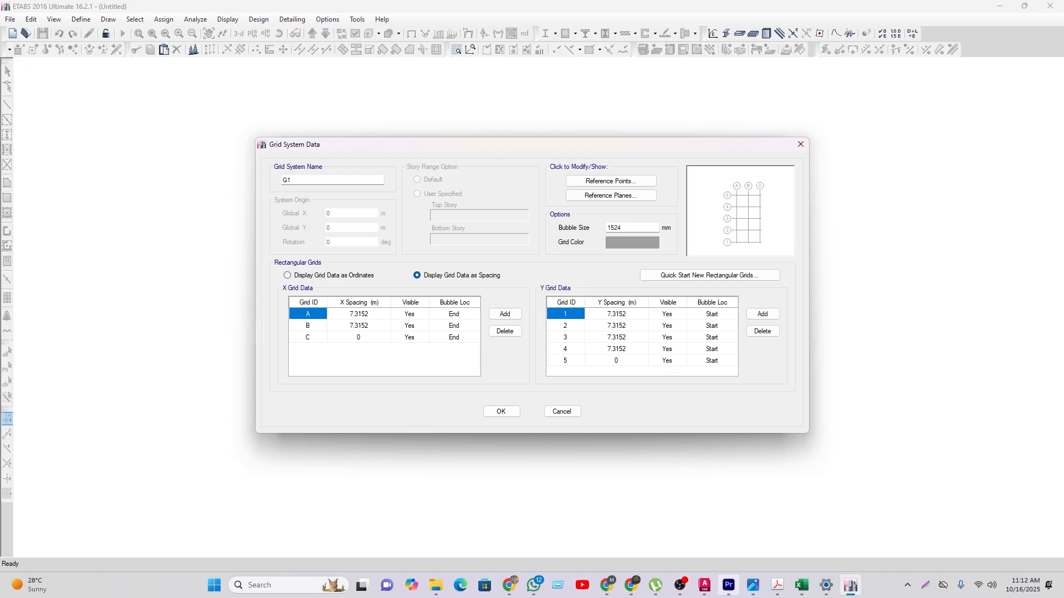
# Step: Switch to the AutoCAD drawing and examine the horizontal spacing dimensions above the column grid
pyautogui.moveTo(704, 585)
pyautogui.click(997, 549)
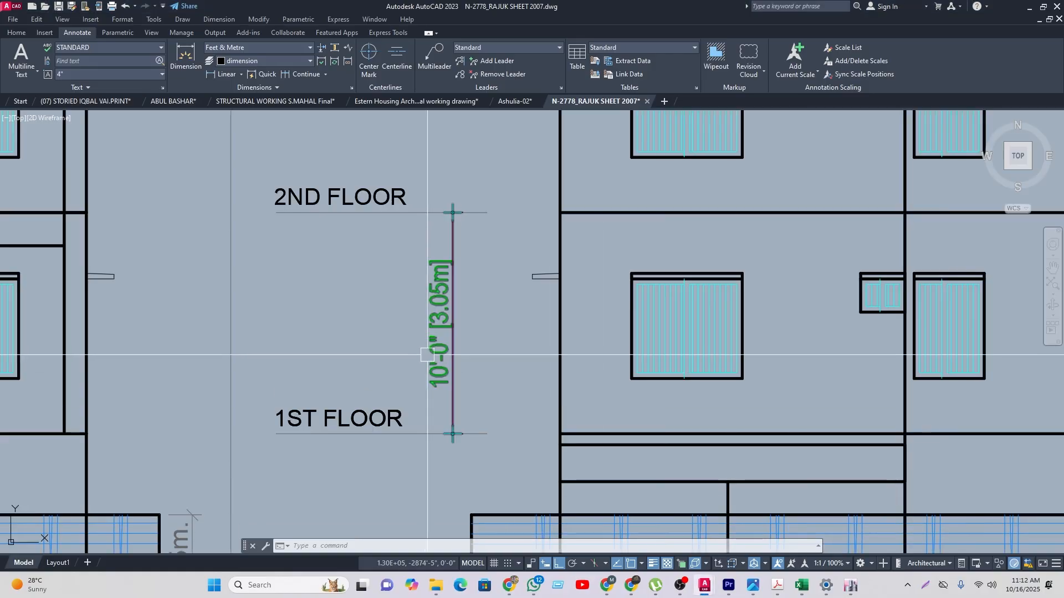
pyautogui.scroll(-10, 543, 404)
pyautogui.scroll(-2, 542, 404)
pyautogui.moveTo(542, 404); pyautogui.dragTo(601, 362, button='middle')
pyautogui.scroll(5, 443, 395)
pyautogui.moveTo(443, 395); pyautogui.dragTo(261, 306, button='middle')
pyautogui.scroll(6, 226, 258)
pyautogui.moveTo(226, 258)
pyautogui.mouseDown(button='middle')
pyautogui.moveTo(404, 263)
pyautogui.moveTo(433, 332)
pyautogui.moveTo(404, 384)
pyautogui.mouseUp(button='middle')
pyautogui.scroll(2, 441, 272)
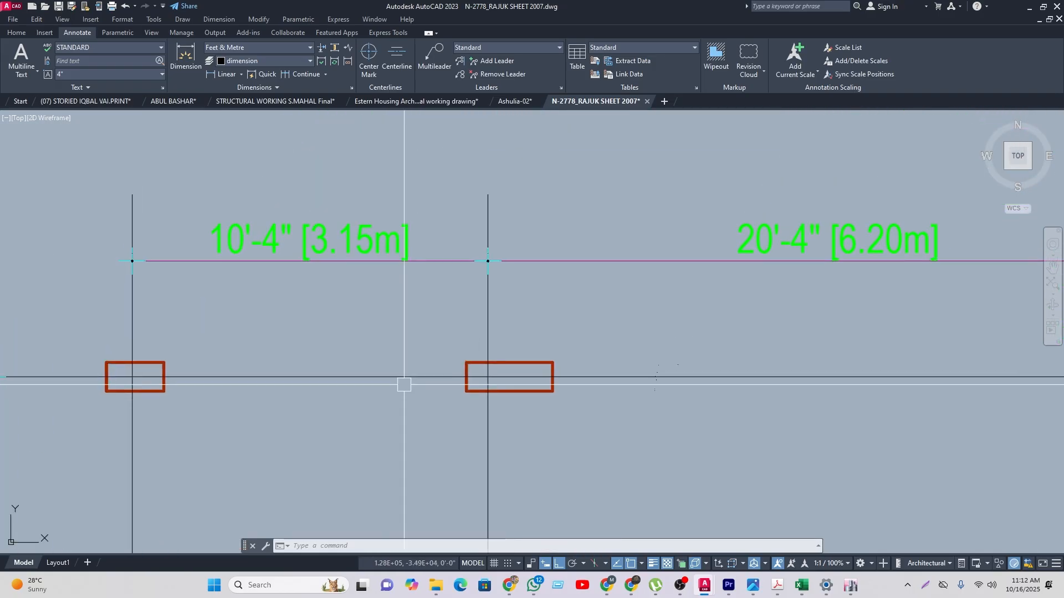
# Step: Return to ETABS and set the X spacing to 3.15 m for grid A and 6.2 m for grid B
pyautogui.click(851, 585)
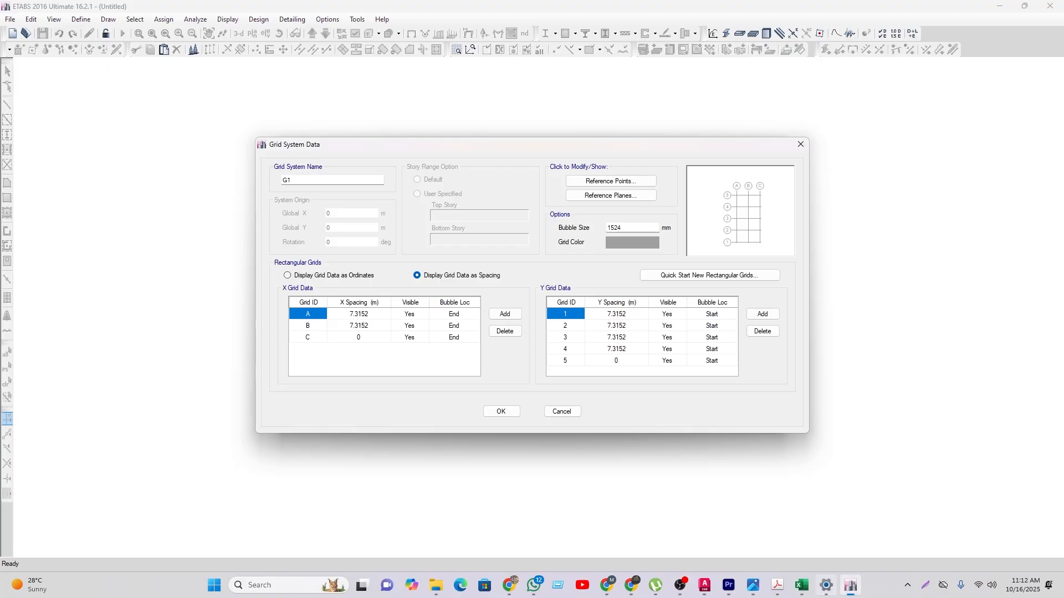
pyautogui.click(359, 314)
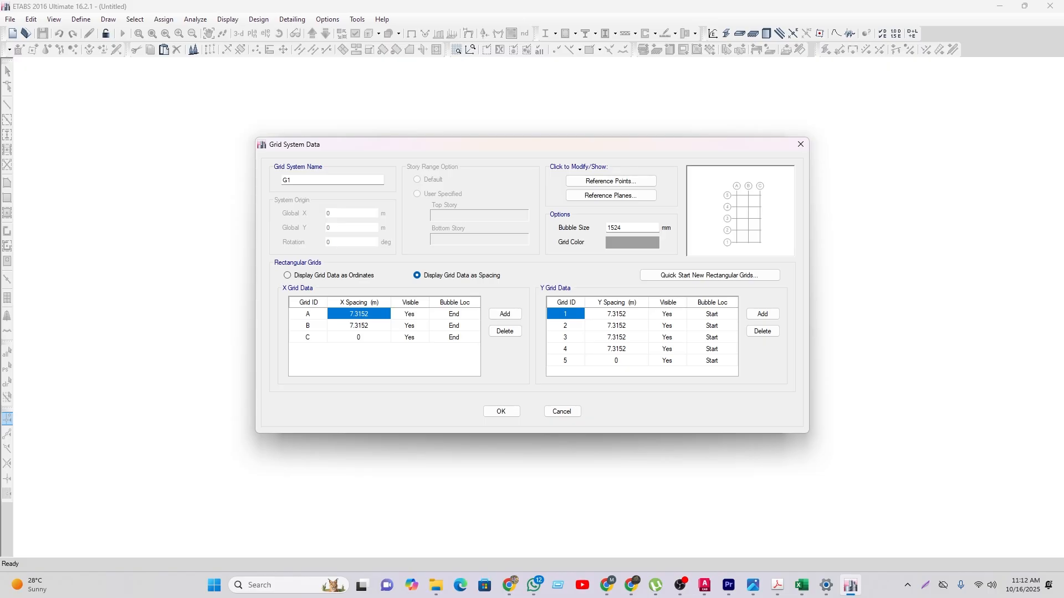
pyautogui.write('3.15')
pyautogui.press('Return')
pyautogui.write('6')
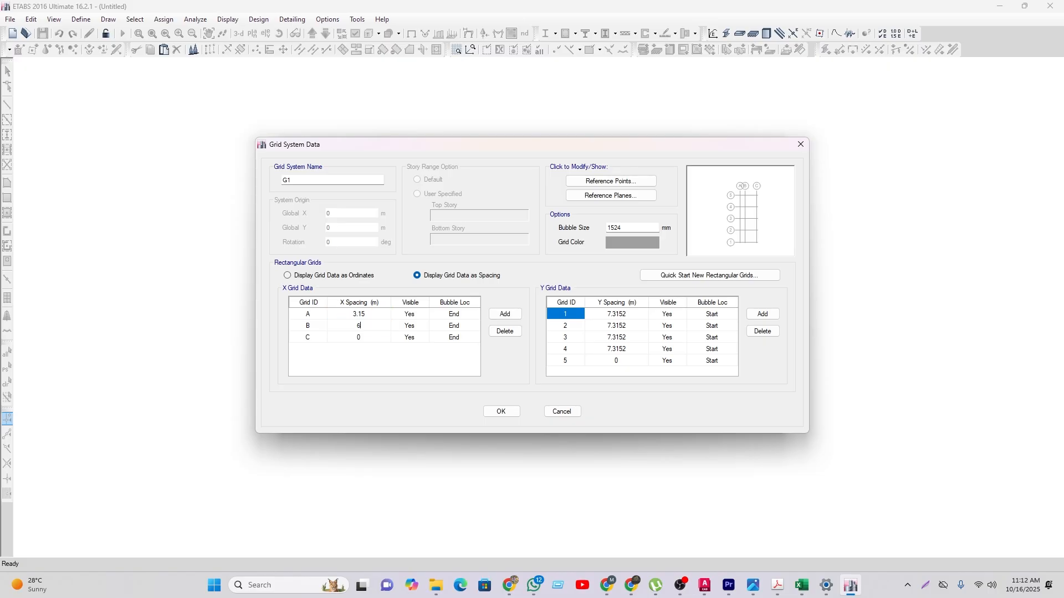
pyautogui.write('.2')
pyautogui.click(617, 314)
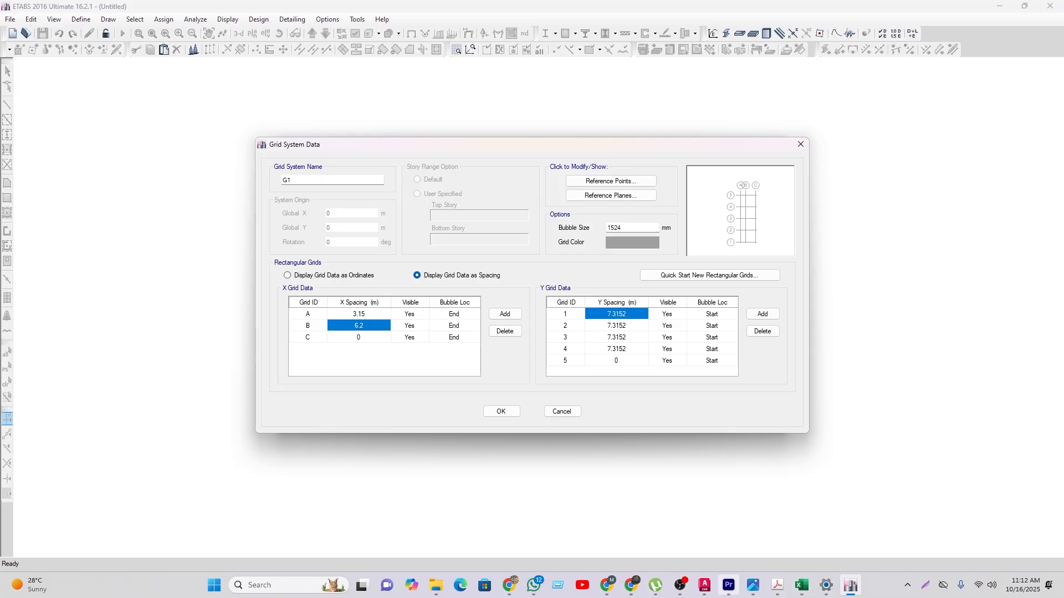
# Step: Switch to the AutoCAD drawing and examine the vertical spacing dimensions along the lower part of the column grid
pyautogui.moveTo(704, 585)
pyautogui.click(979, 529)
pyautogui.scroll(-5, 478, 347)
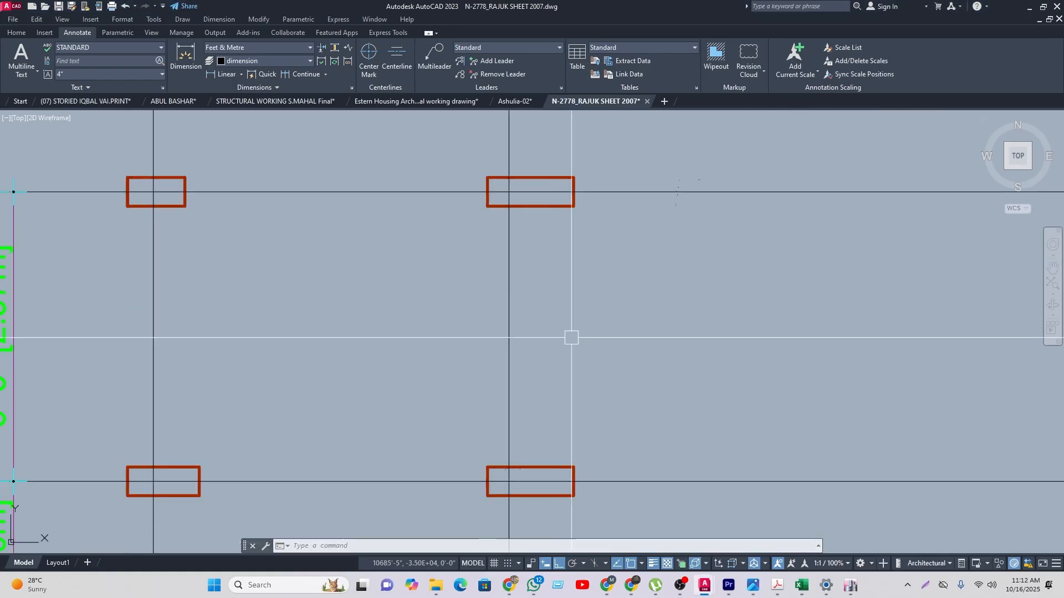
pyautogui.scroll(8, 476, 399)
pyautogui.moveTo(498, 418); pyautogui.dragTo(394, 423, button='middle')
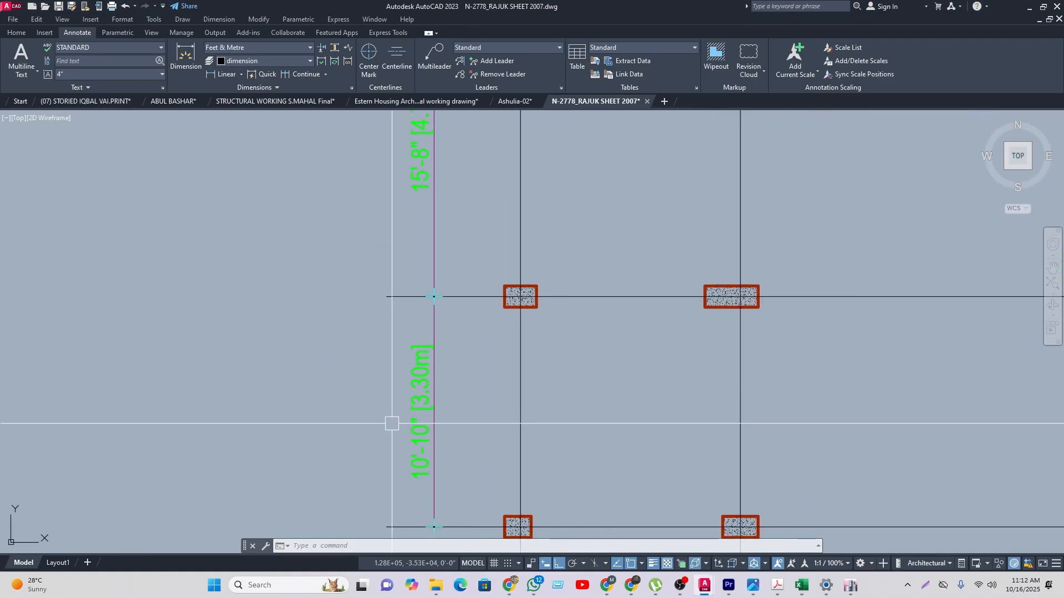
pyautogui.scroll(-2, 412, 430)
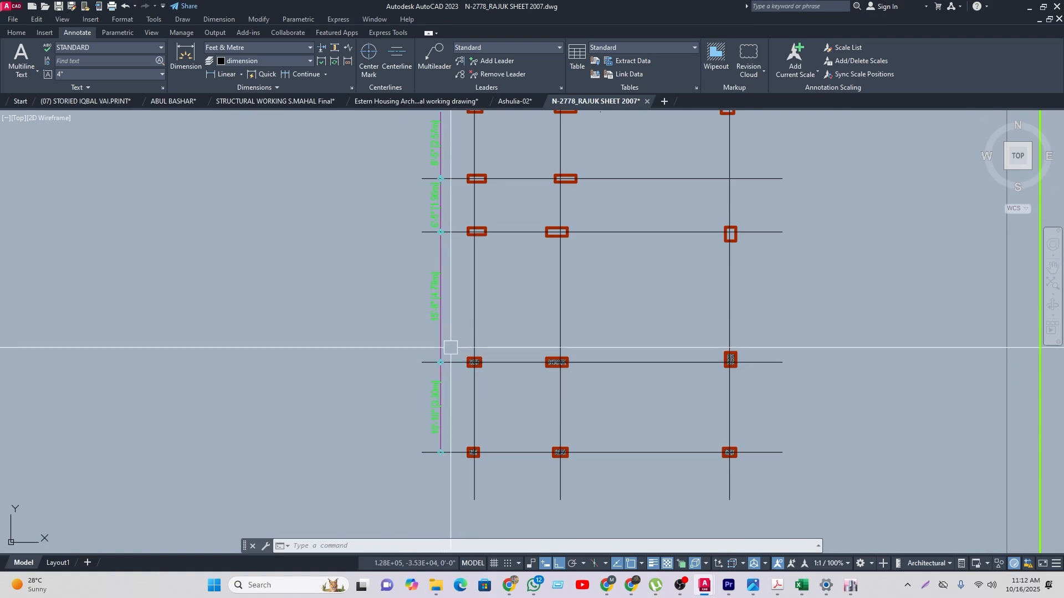
pyautogui.scroll(1, 449, 414)
pyautogui.moveTo(458, 432); pyautogui.dragTo(455, 465, button='middle')
pyautogui.moveTo(443, 310); pyautogui.dragTo(442, 359, button='middle')
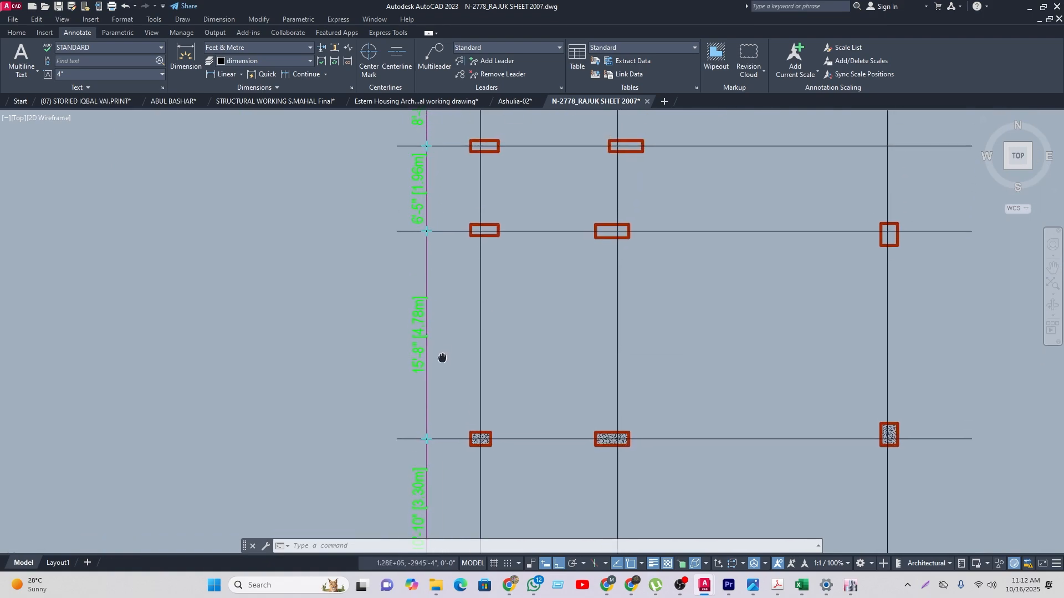
# Step: Return to ETABS and set the Y spacing to 3.3 m for grid 1 and 4.78 m for grid 2
pyautogui.click(851, 585)
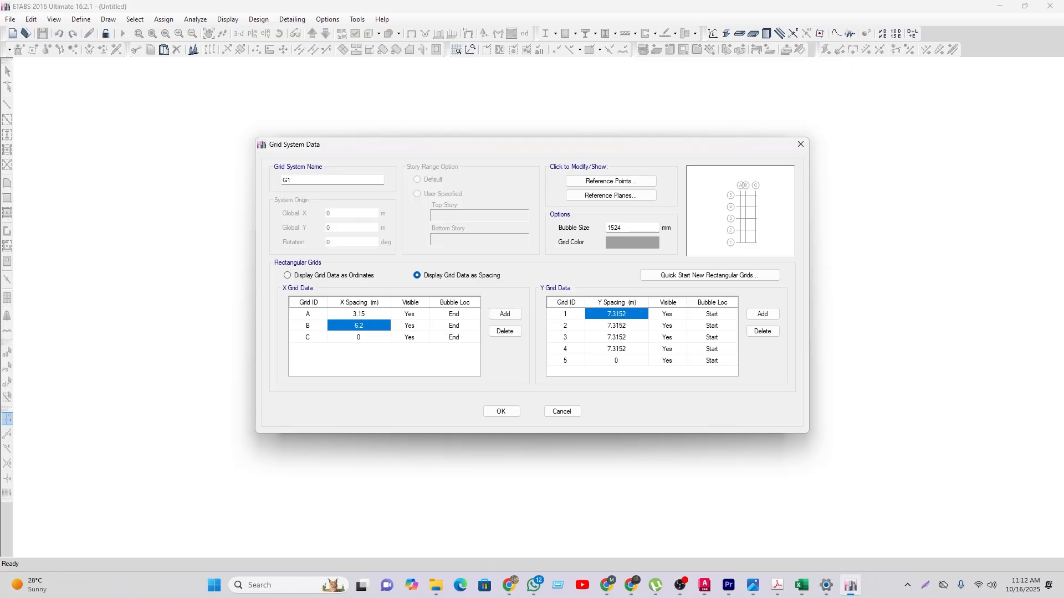
pyautogui.click(616, 314)
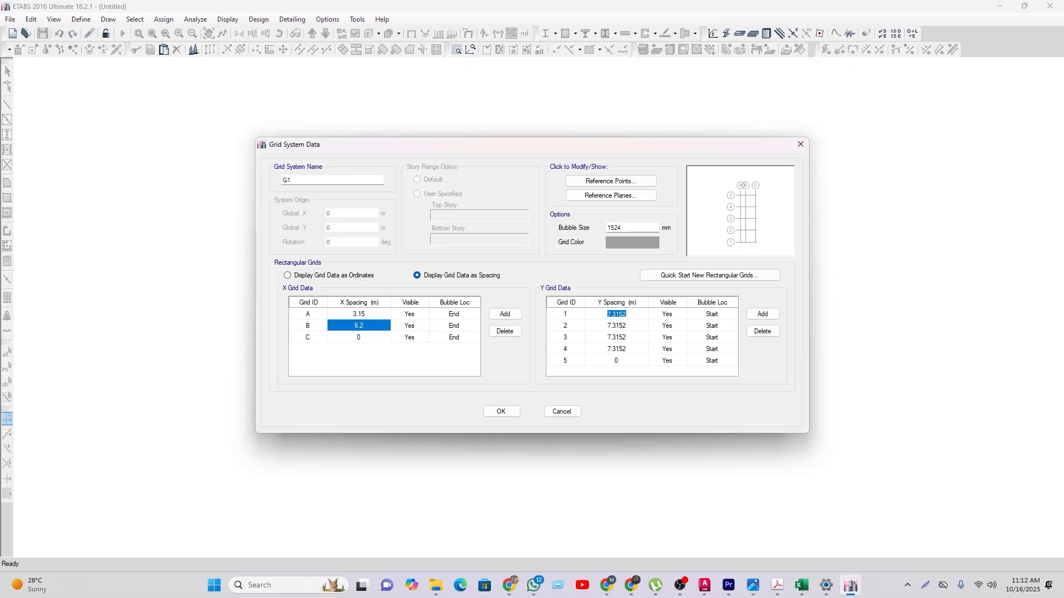
pyautogui.write('3.3')
pyautogui.press('Return')
pyautogui.write('4.7')
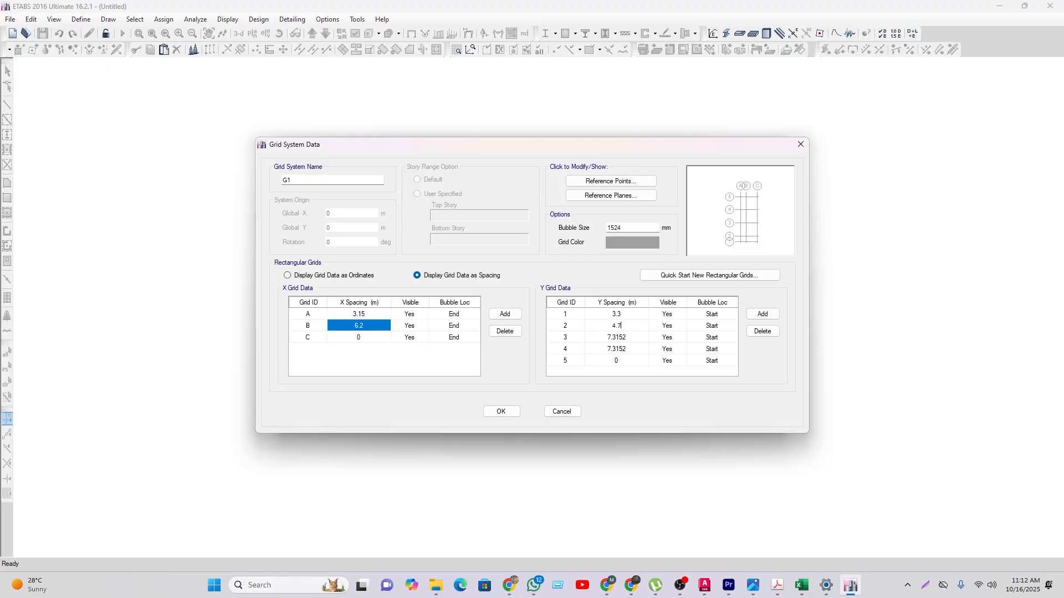
pyautogui.write('8')
pyautogui.press('Return')
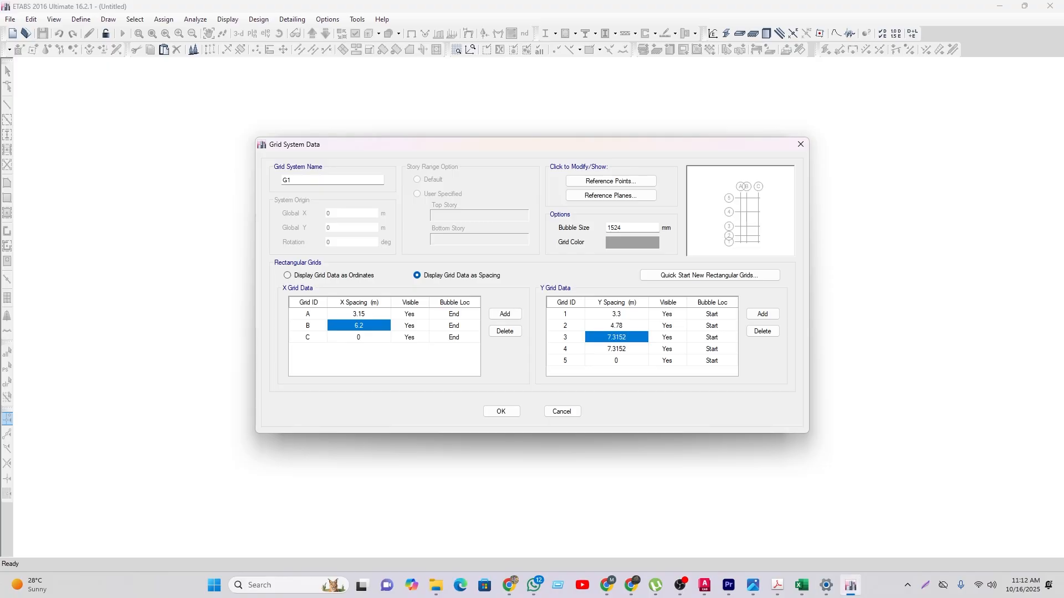
# Step: Check the two uppermost vertical spacing dimensions of the column grid in AutoCAD and return to the ETABS grid data
pyautogui.click(704, 585)
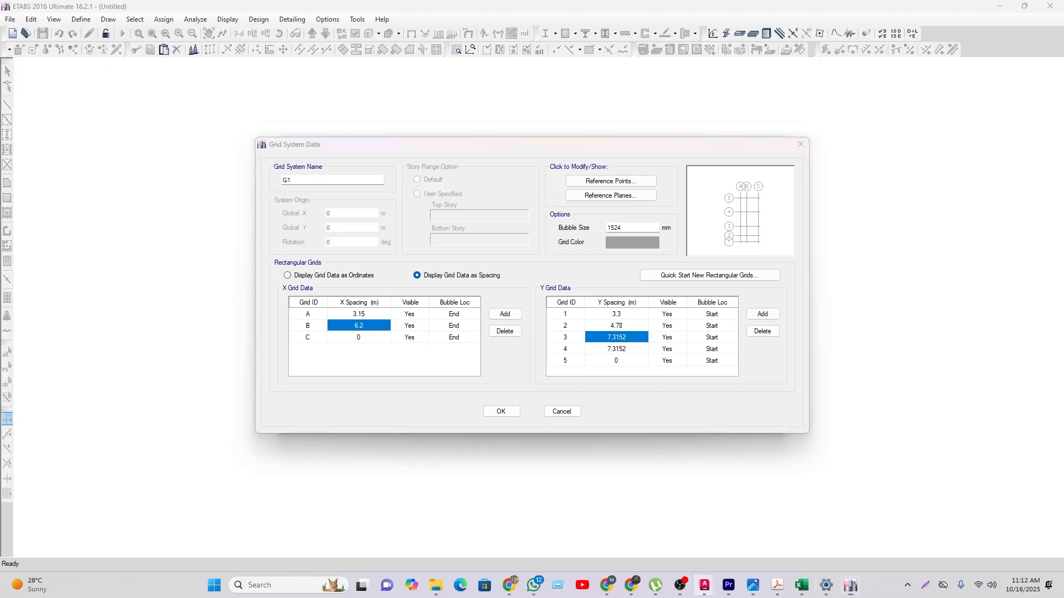
pyautogui.click(1001, 524)
pyautogui.scroll(-3, 396, 301)
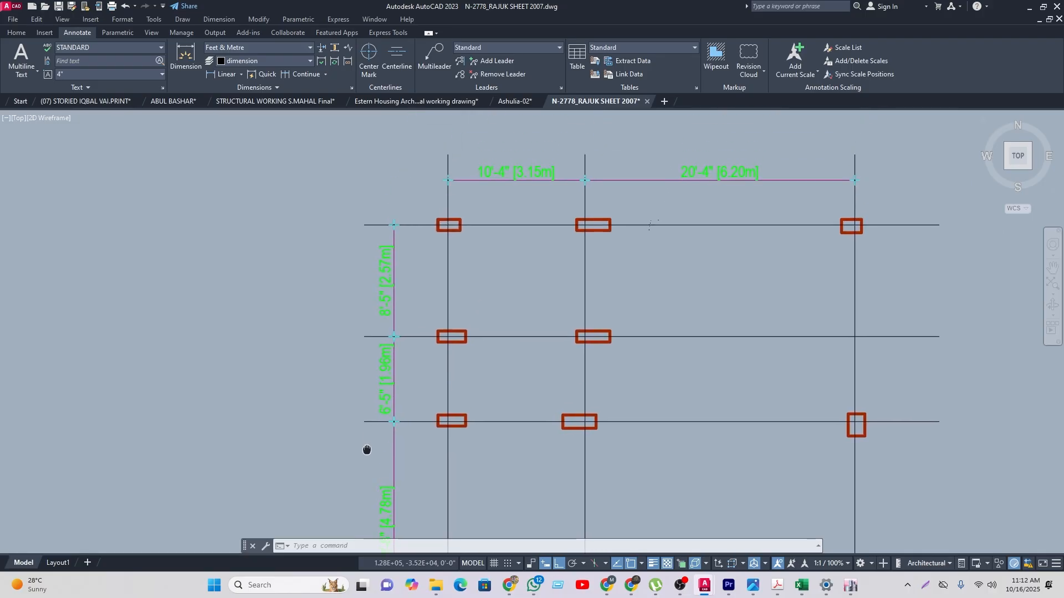
pyautogui.scroll(3, 414, 343)
pyautogui.moveTo(450, 353); pyautogui.dragTo(450, 384, button='middle')
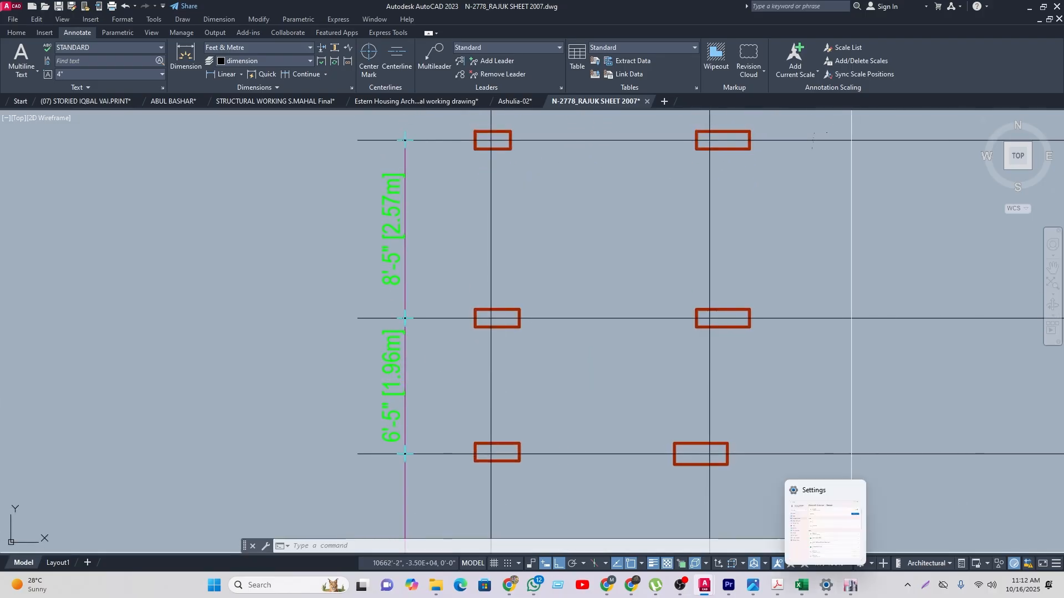
pyautogui.click(851, 586)
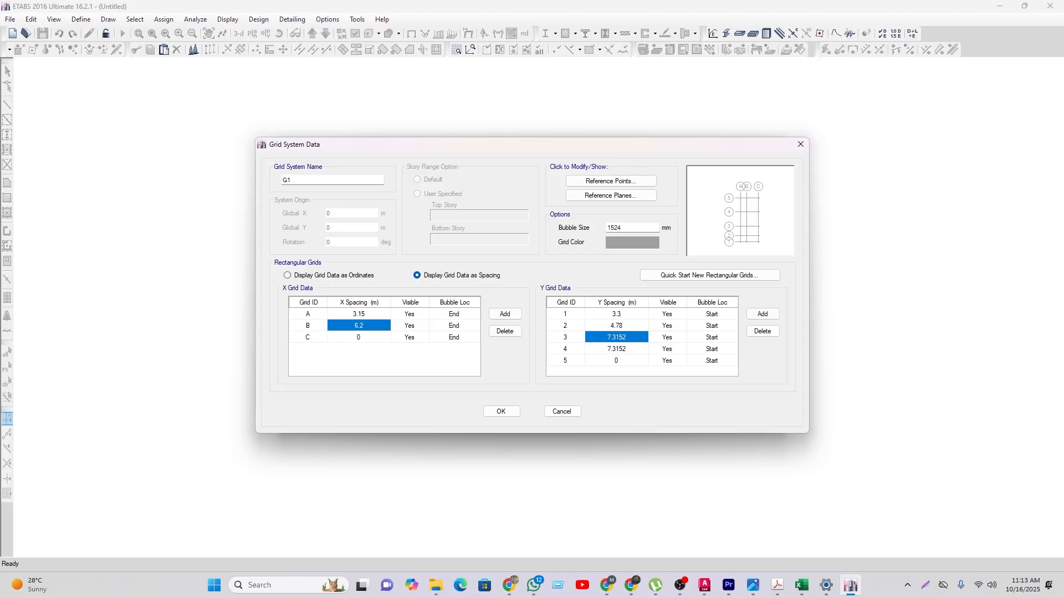
# Step: Set the Y spacing to 1.96 m for grid 3 and 2.57 m for grid 4
pyautogui.click(616, 337)
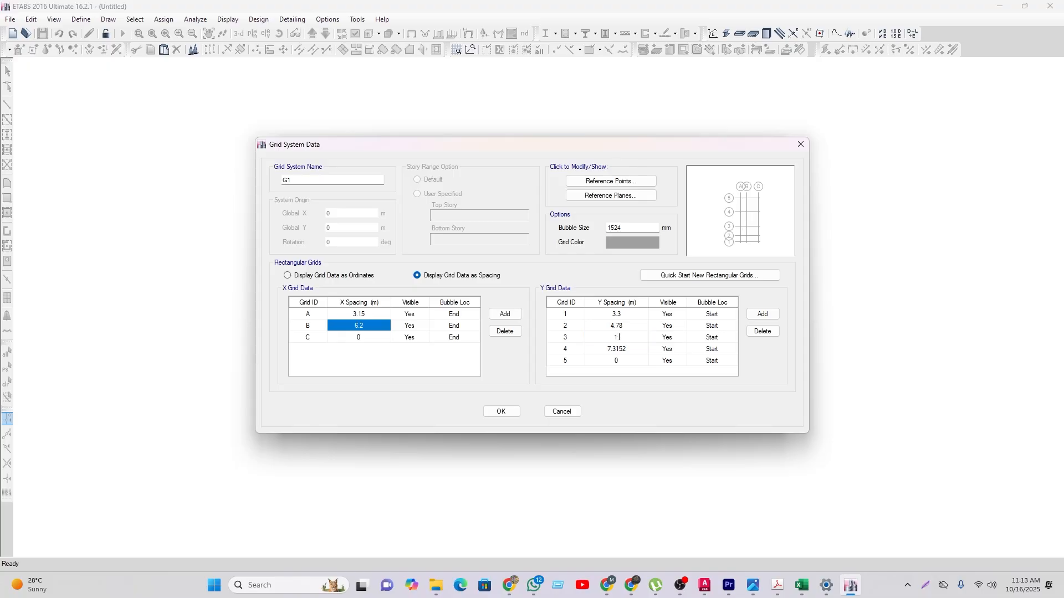
pyautogui.press('Return')
pyautogui.write('2.57')
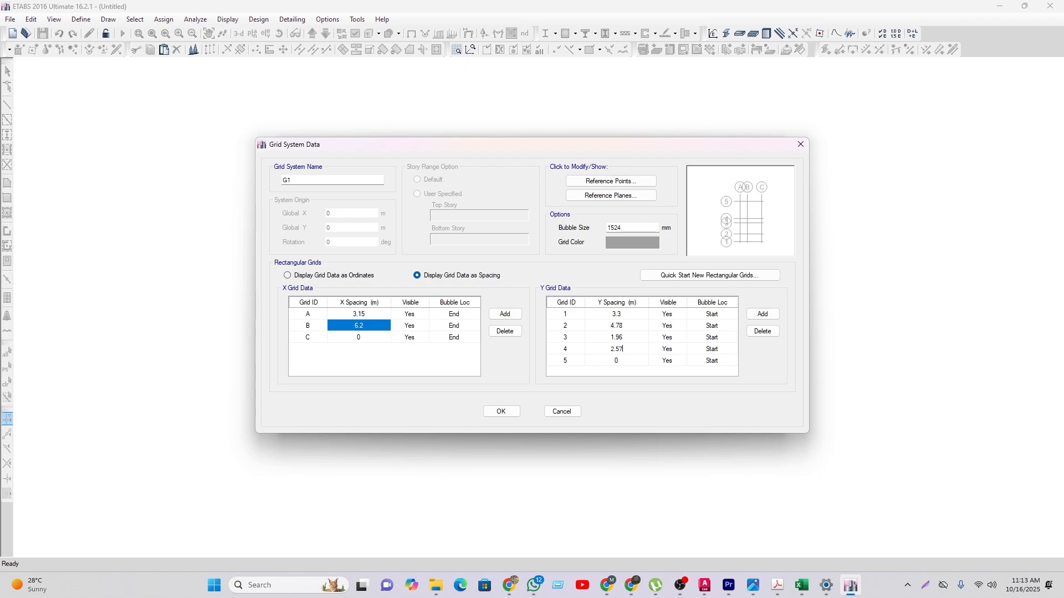
pyautogui.press('Return')
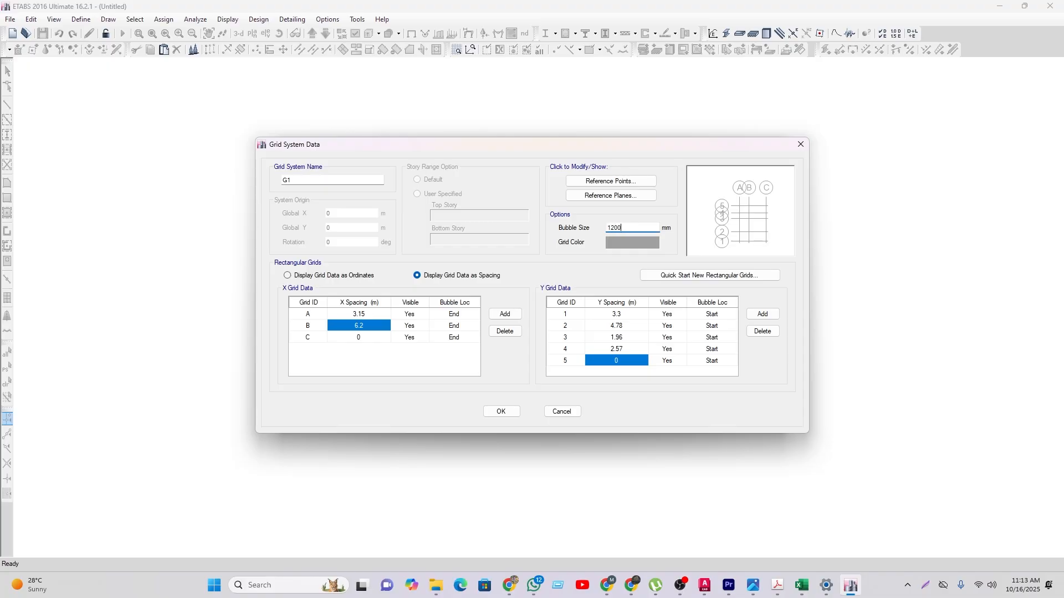
# Step: Set the grid bubble size to 1200 mm and create the new model with the Grid Only template
pyautogui.click(616, 338)
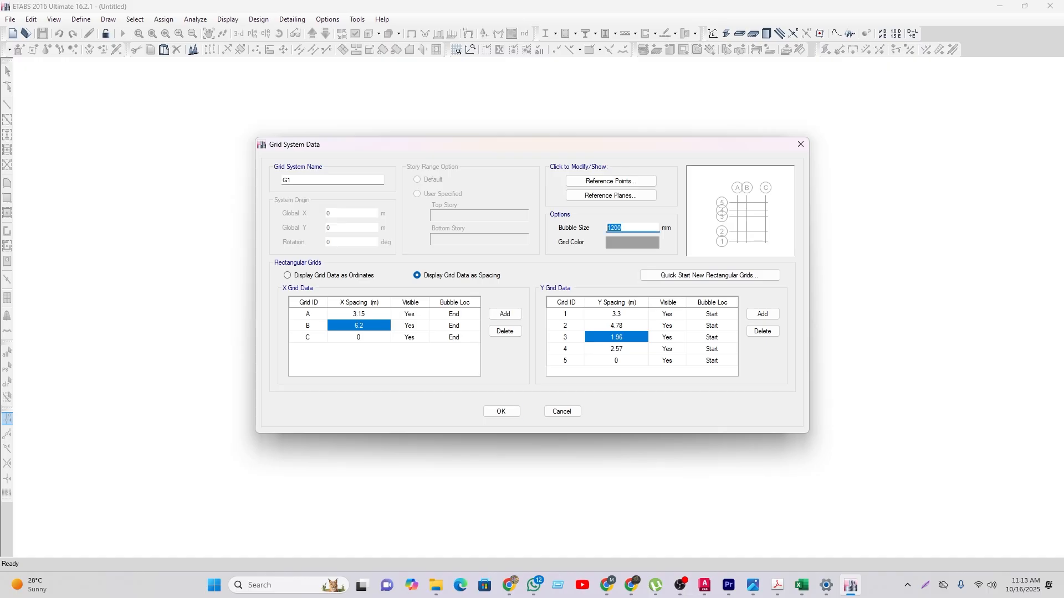
pyautogui.press('Return')
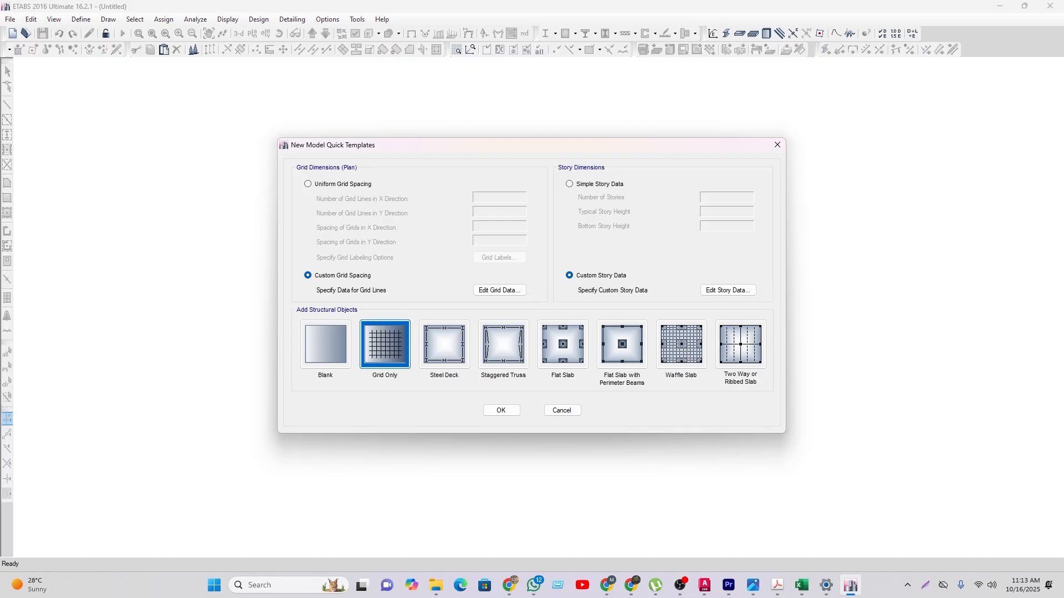
pyautogui.press('Return')
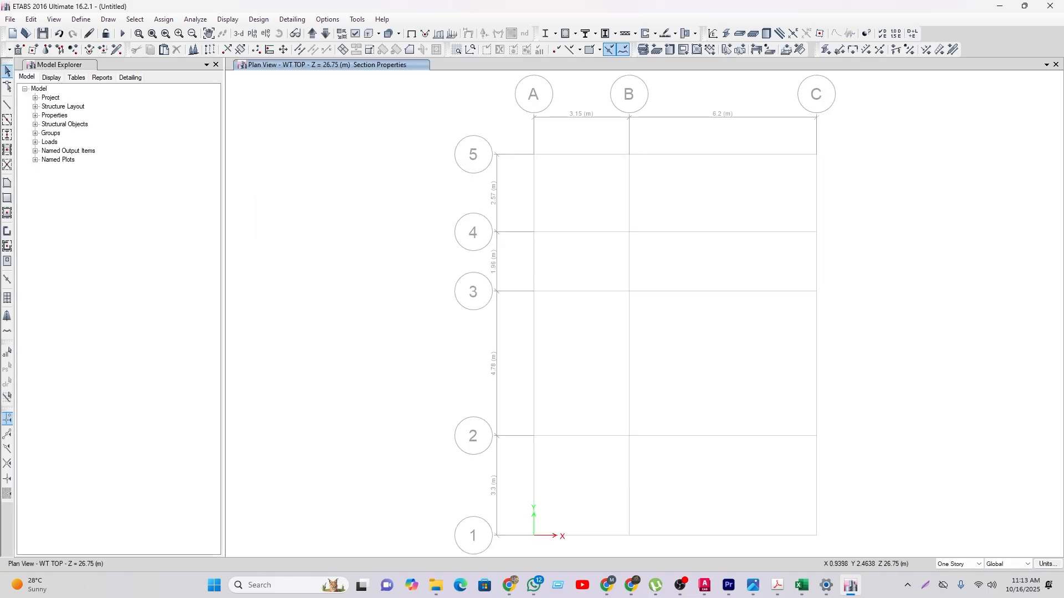
# Step: Set the plan view's drawing scope to Similar Stories
pyautogui.moveTo(562, 462); pyautogui.dragTo(508, 422, button='middle')
pyautogui.moveTo(732, 496); pyautogui.dragTo(688, 480, button='middle')
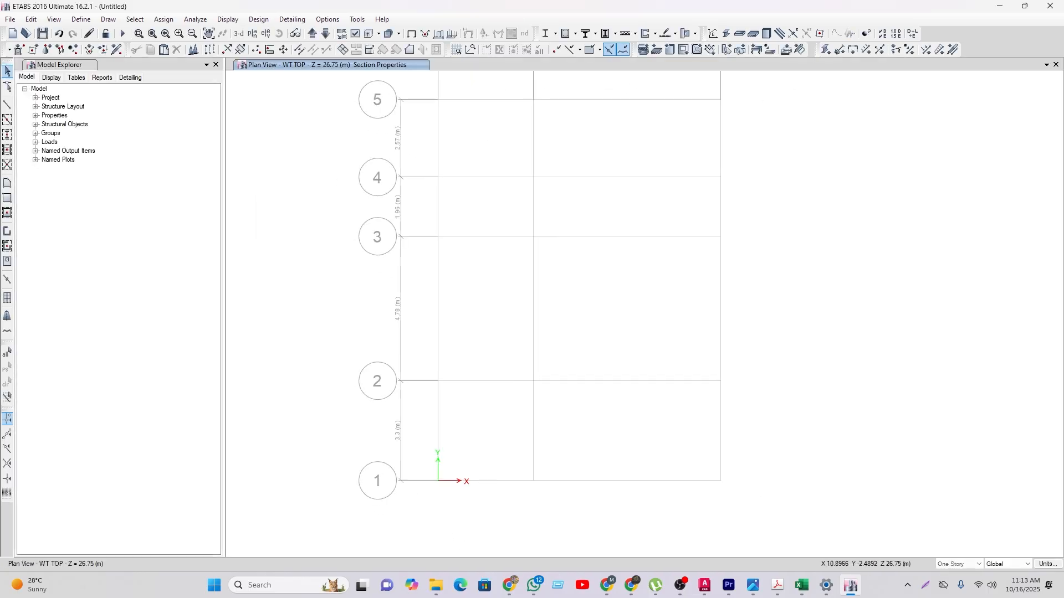
pyautogui.click(958, 564)
pyautogui.click(956, 588)
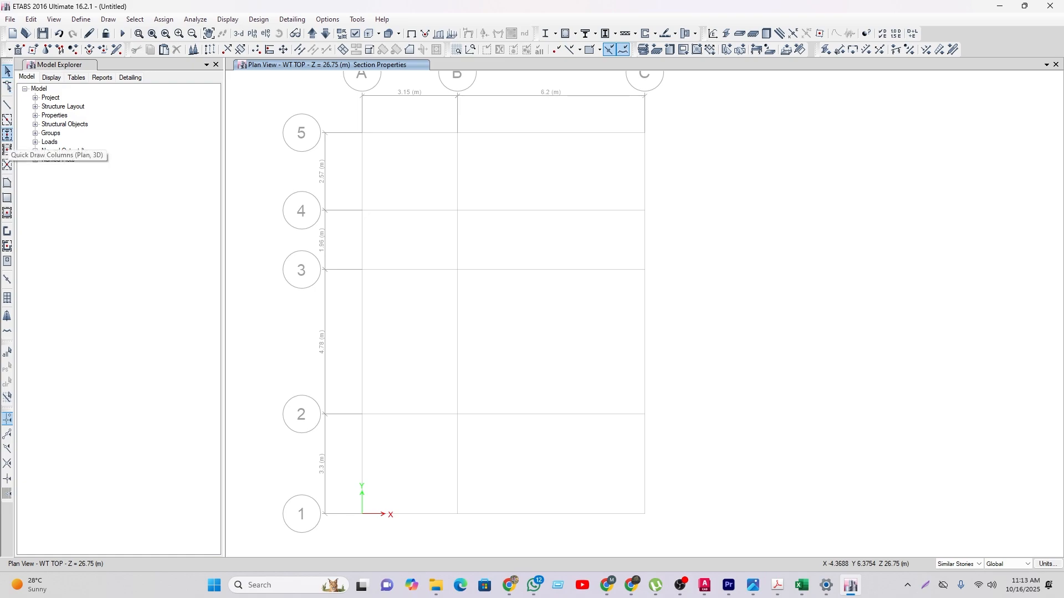
# Step: Quick draw C1-12X20 columns at the four intersections of grids A and B with grids 4 and 5
pyautogui.click(8, 135)
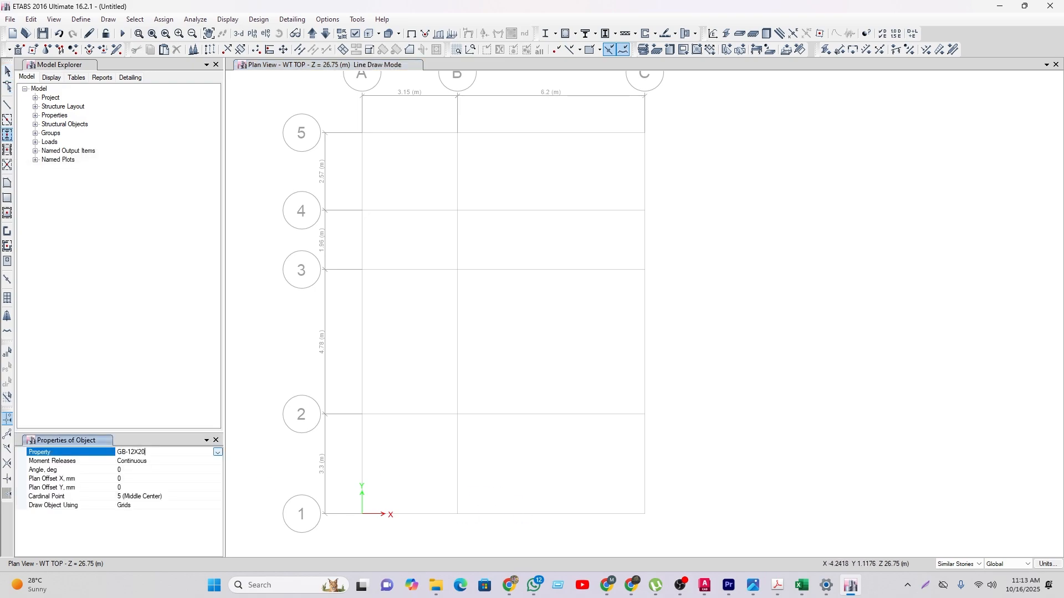
pyautogui.click(218, 452)
pyautogui.scroll(2, 166, 484)
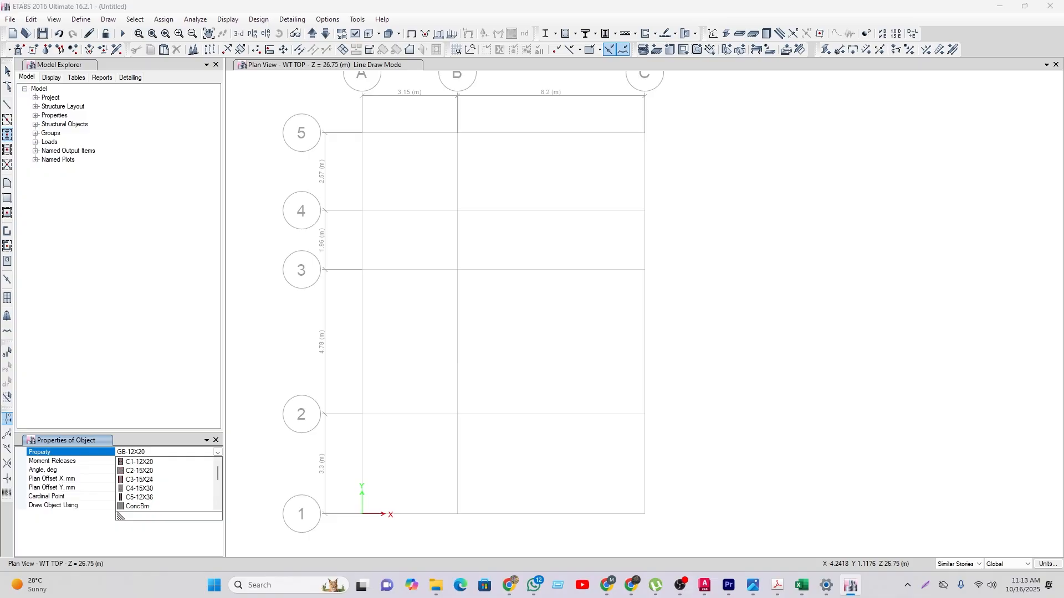
pyautogui.click(140, 462)
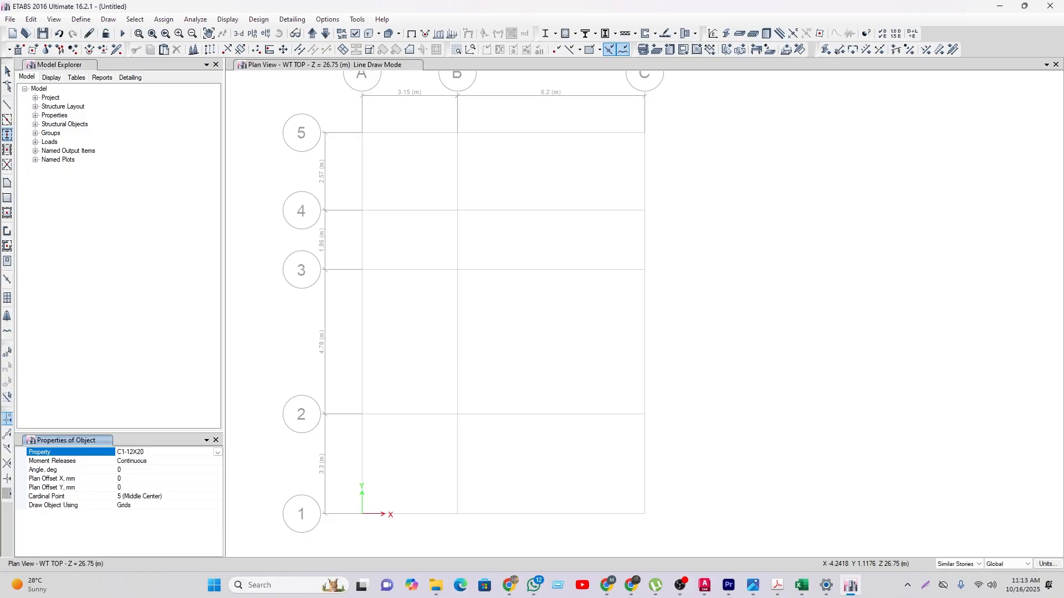
pyautogui.moveTo(342, 116); pyautogui.dragTo(473, 235)
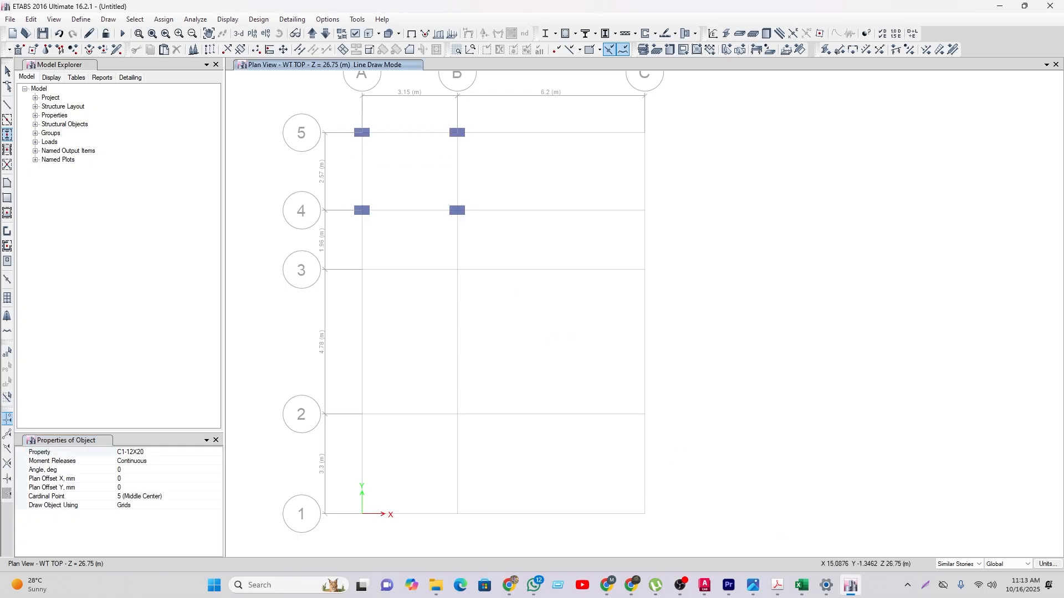
# Step: Check the column positions on the column grid in the AutoCAD drawing and return to ETABS
pyautogui.moveTo(704, 585)
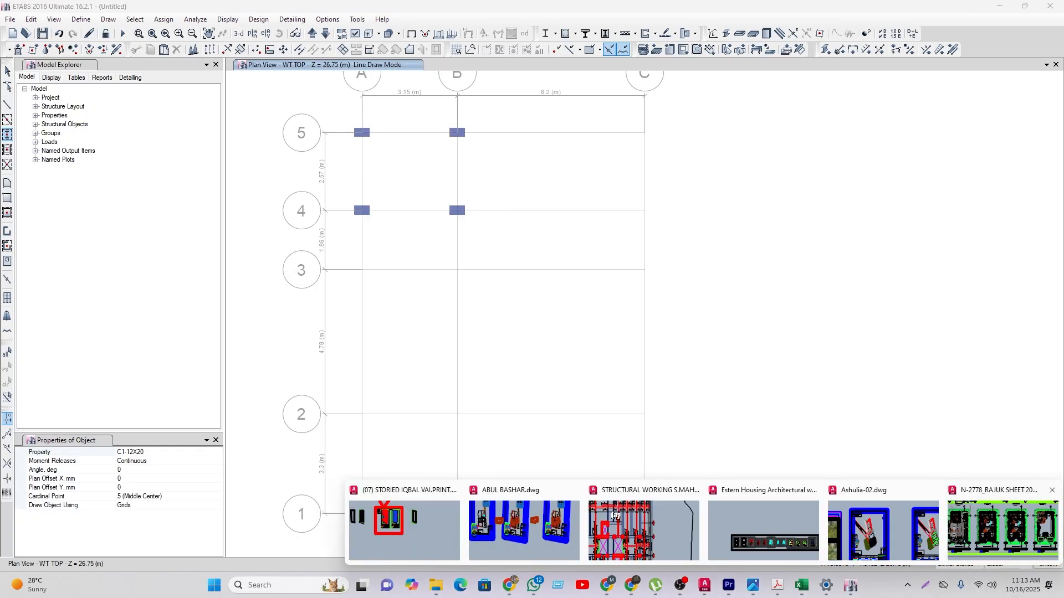
pyautogui.click(1003, 529)
pyautogui.scroll(-4, 573, 332)
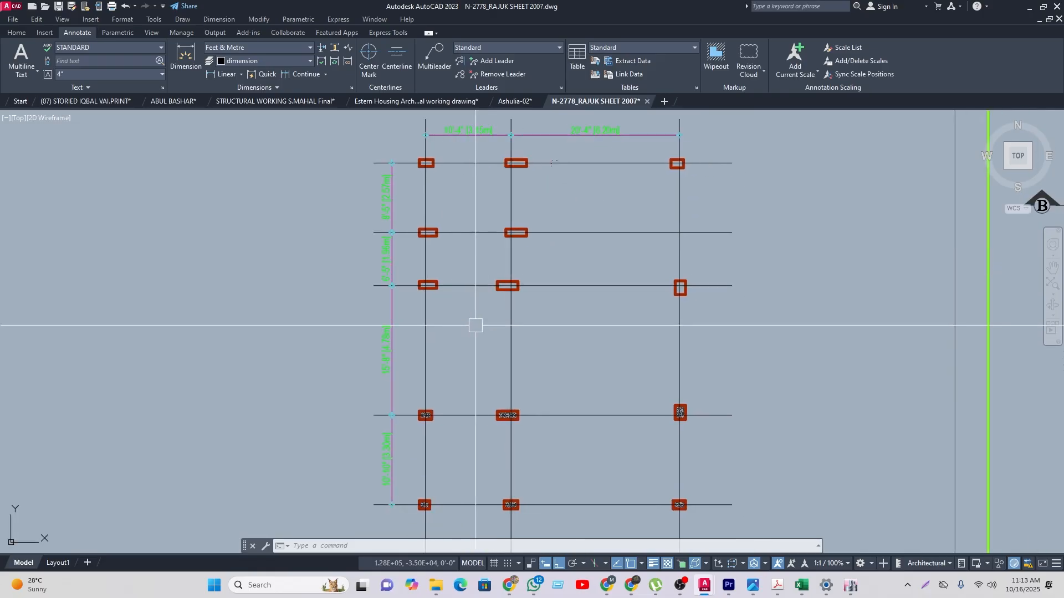
pyautogui.scroll(-2, 527, 333)
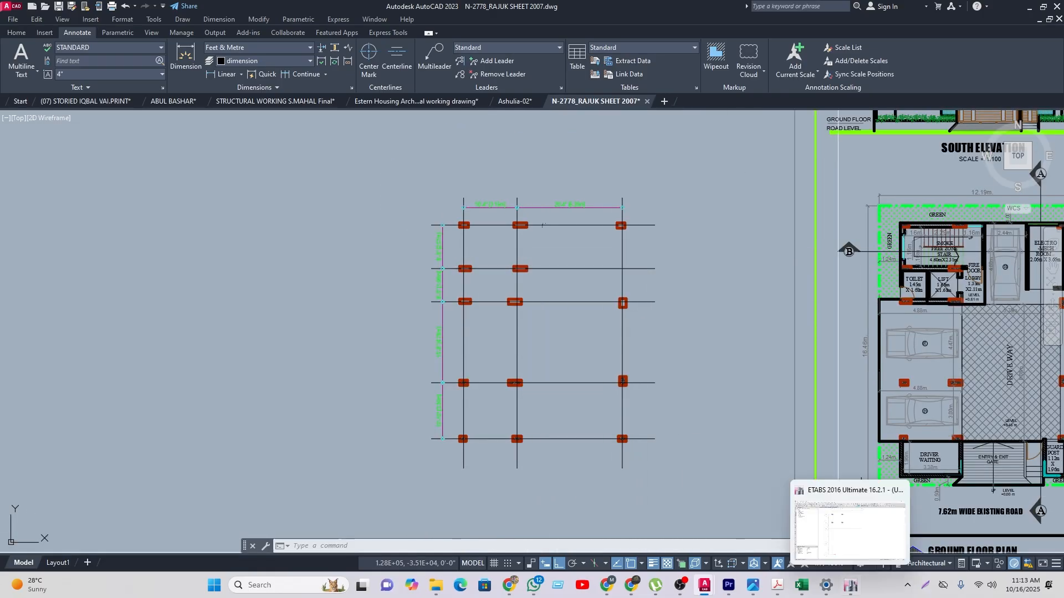
pyautogui.click(850, 585)
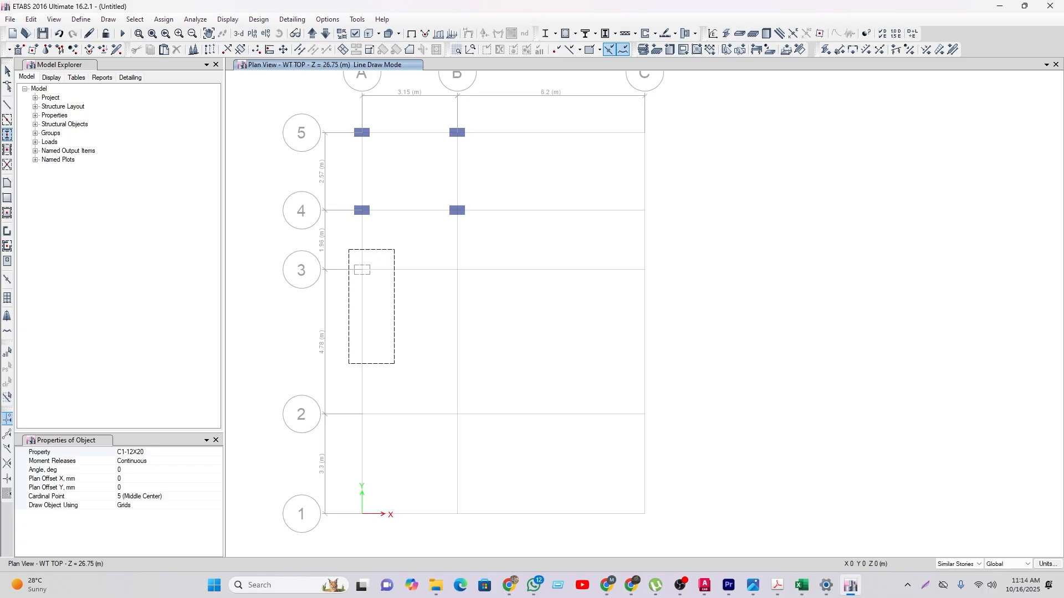
# Step: Add C1-12X20 columns where grids A and B cross grids 1 to 3, and on grid C at grids 1, 2, 3 and 5
pyautogui.moveTo(394, 364); pyautogui.dragTo(483, 528)
pyautogui.moveTo(602, 246); pyautogui.dragTo(697, 519)
pyautogui.moveTo(618, 113); pyautogui.dragTo(665, 174)
pyautogui.moveTo(681, 263); pyautogui.dragTo(753, 270, button='middle')
pyautogui.moveTo(787, 334); pyautogui.dragTo(751, 290, button='middle')
pyautogui.press('Escape')
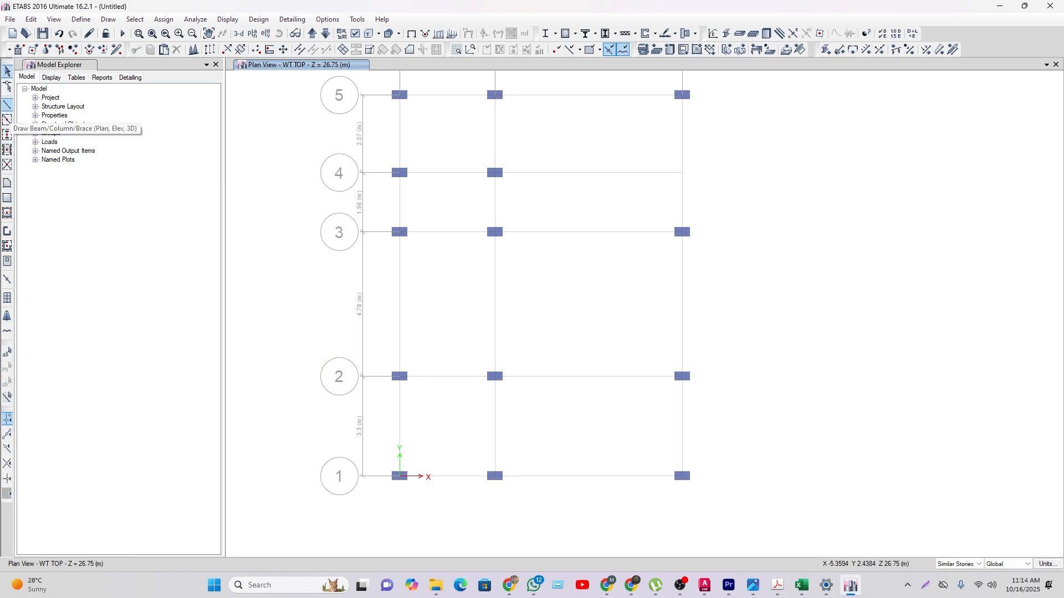
pyautogui.click(7, 105)
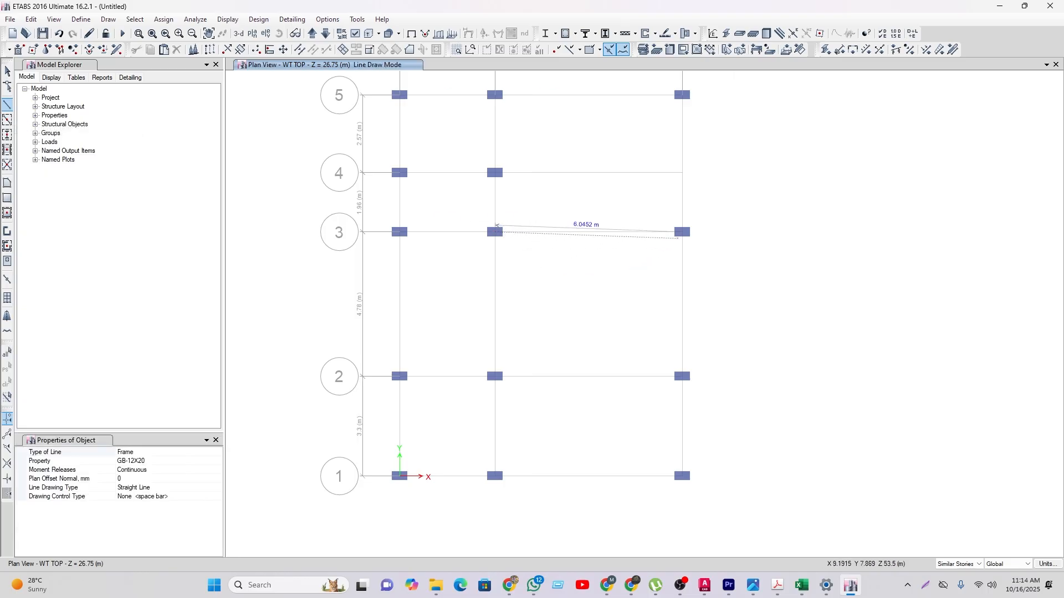
pyautogui.click(682, 231)
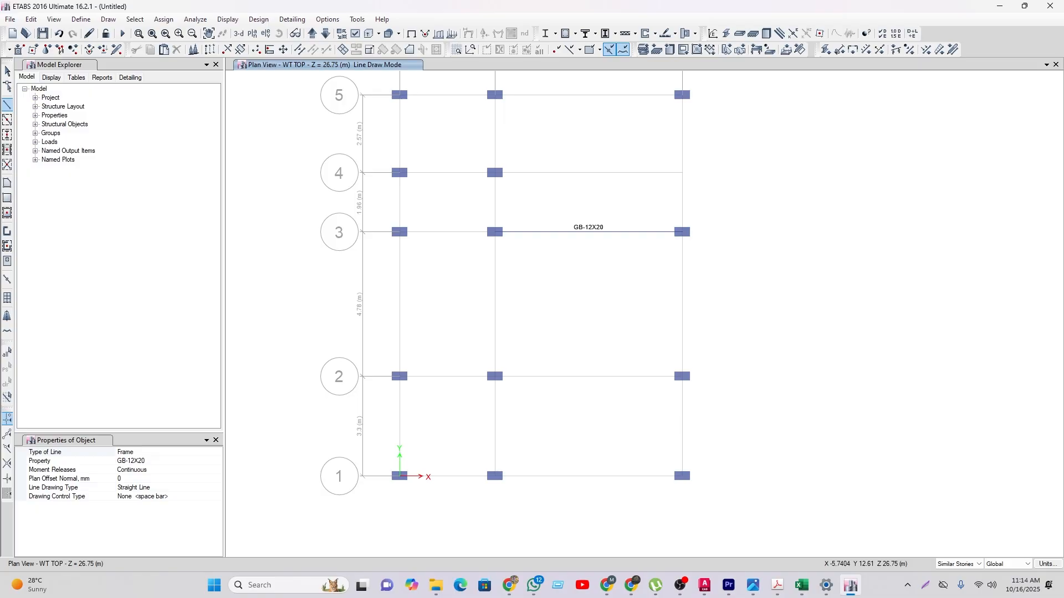
pyautogui.click(59, 33)
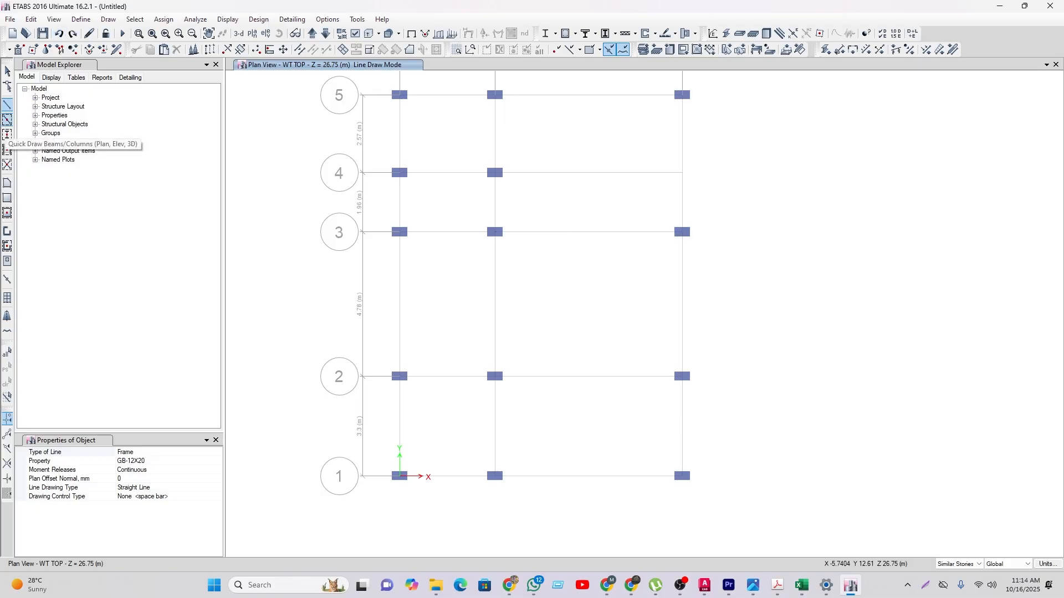
# Step: Quick draw GB-12X20 beams along all grid lines of the plan
pyautogui.click(7, 120)
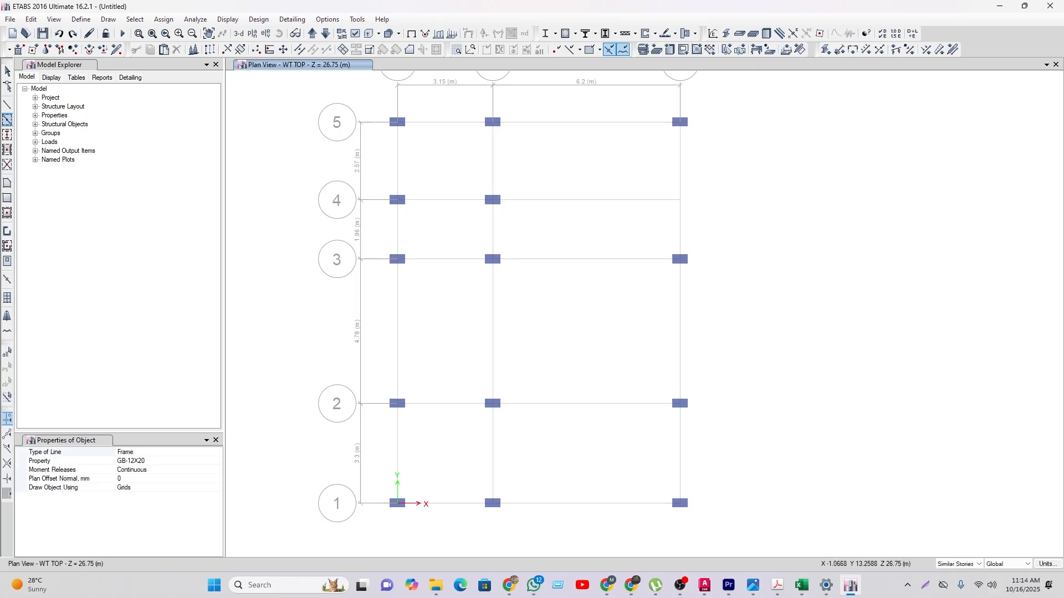
pyautogui.moveTo(365, 102)
pyautogui.mouseDown()
pyautogui.moveTo(772, 547)
pyautogui.moveTo(813, 558)
pyautogui.moveTo(798, 554)
pyautogui.mouseUp()
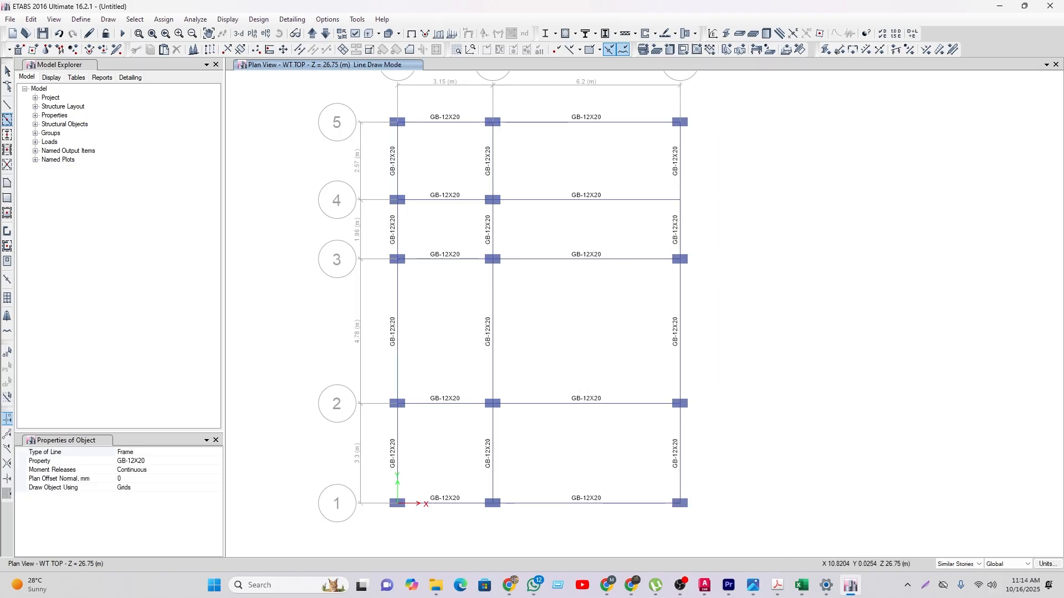
pyautogui.press('Escape')
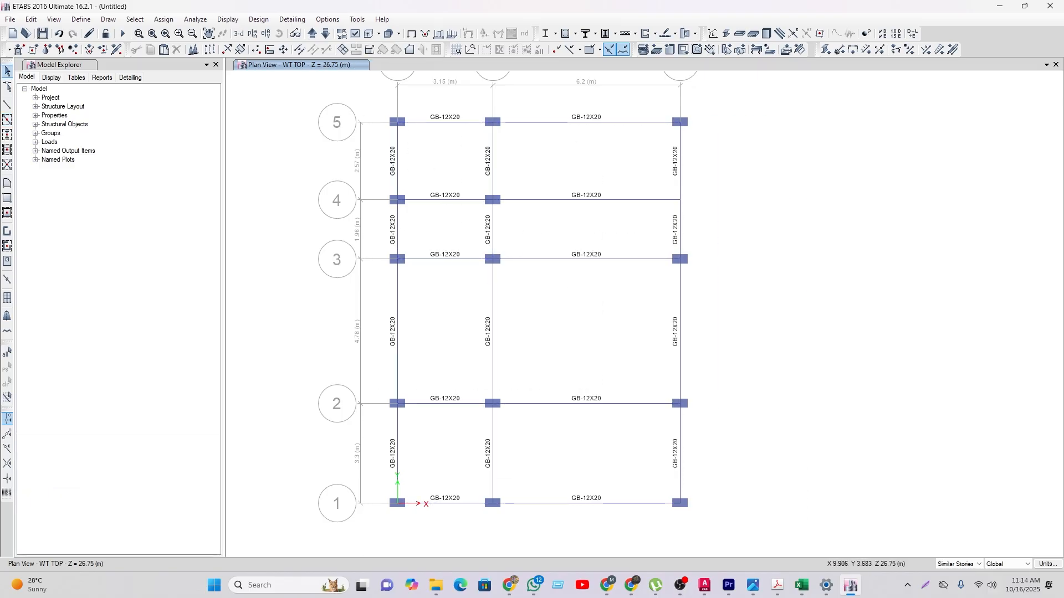
# Step: Select all beams in the plan and assign them the FB-10X20 frame section
pyautogui.moveTo(766, 464); pyautogui.dragTo(301, 443)
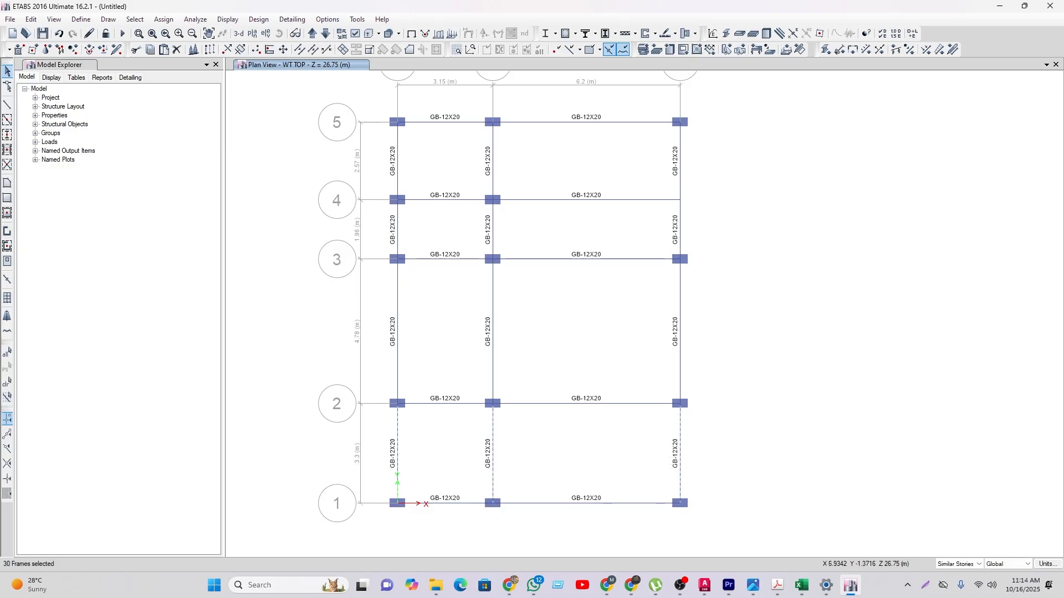
pyautogui.moveTo(612, 519); pyautogui.dragTo(562, 93)
pyautogui.moveTo(730, 223); pyautogui.dragTo(589, 175)
pyautogui.moveTo(768, 357); pyautogui.dragTo(382, 311)
pyautogui.moveTo(450, 297); pyautogui.dragTo(435, 114)
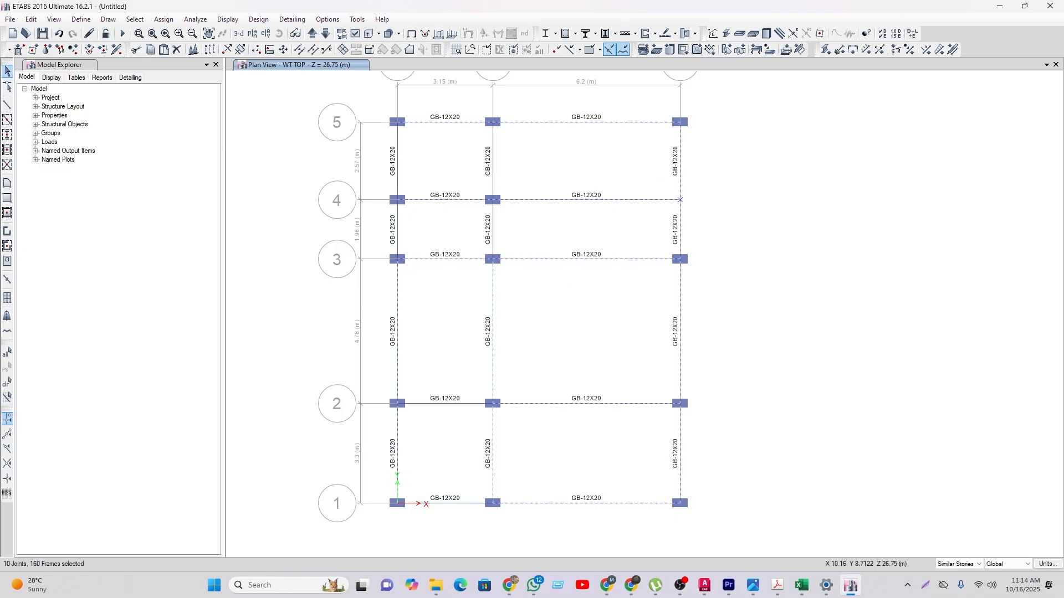
pyautogui.moveTo(629, 167); pyautogui.dragTo(337, 181)
pyautogui.moveTo(459, 525); pyautogui.dragTo(435, 195)
pyautogui.click(826, 50)
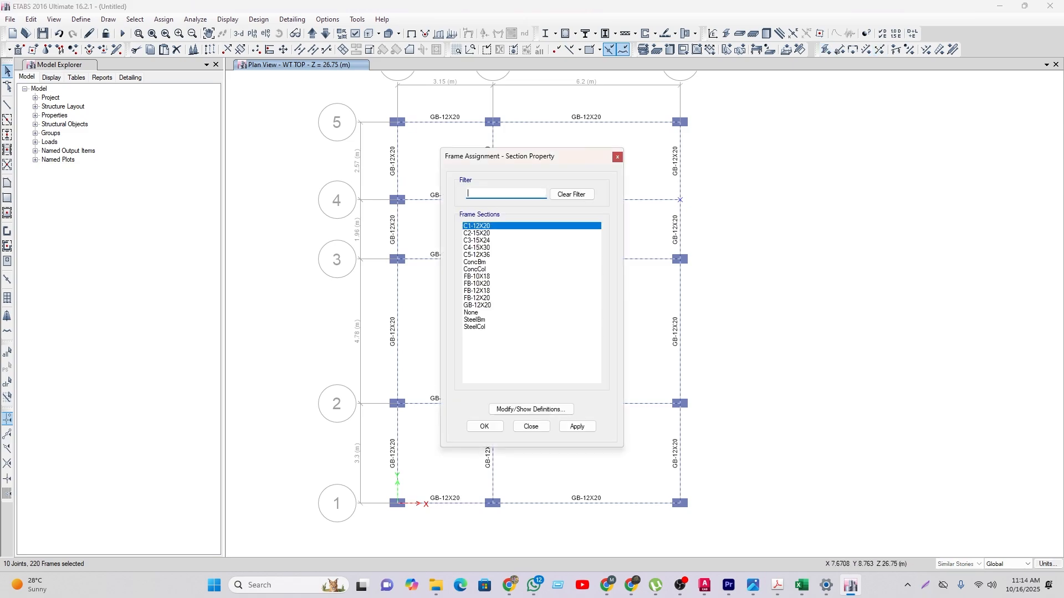
pyautogui.click(825, 51)
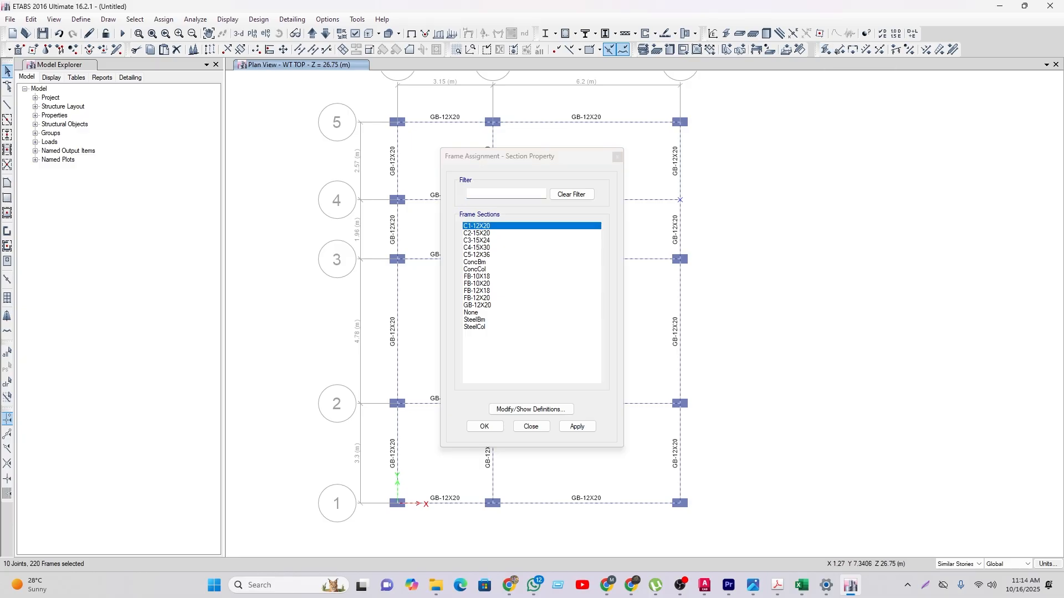
pyautogui.click(477, 283)
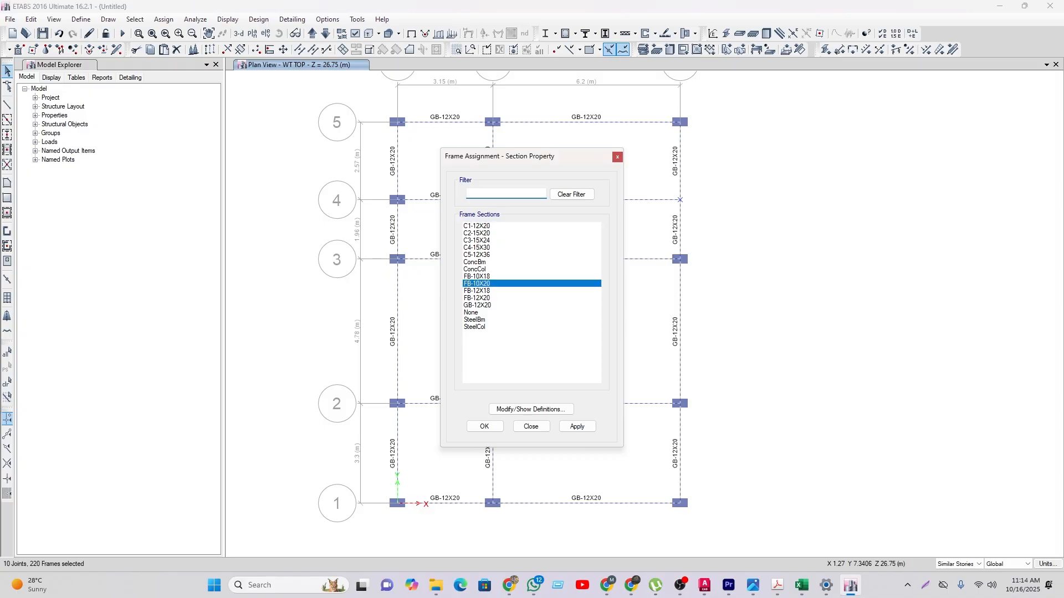
pyautogui.click(484, 426)
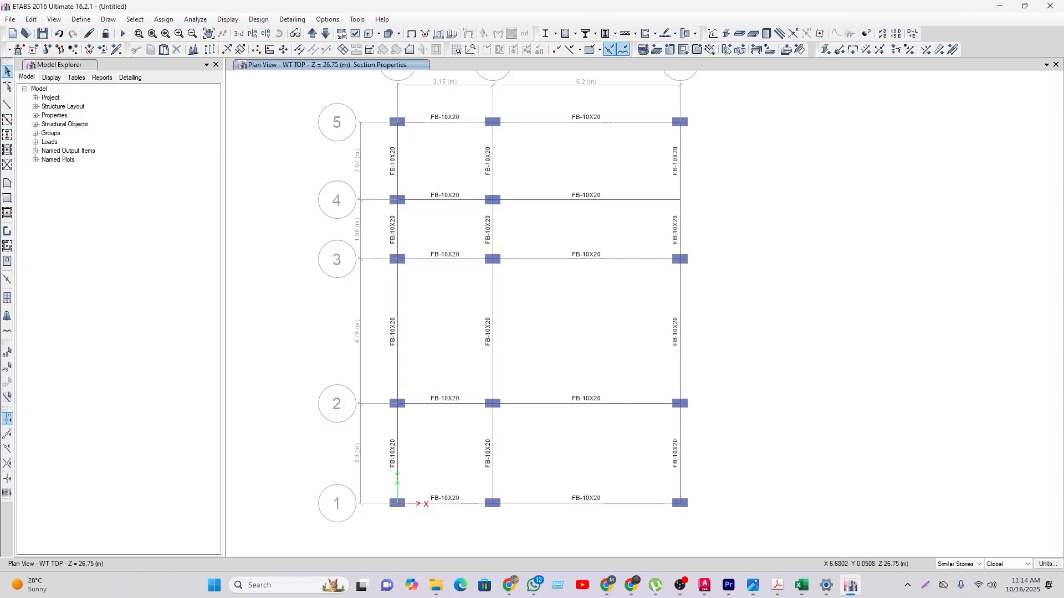
# Step: Check the floor plans in the AutoCAD drawing and delete the ETABS beam on grid 4 between grids B and C
pyautogui.click(599, 200)
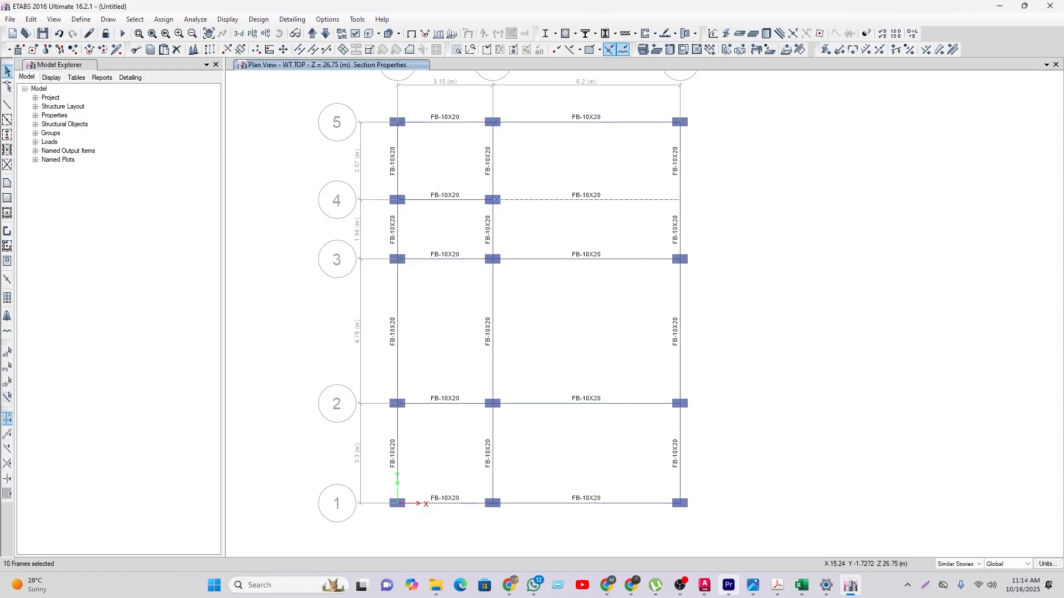
pyautogui.moveTo(705, 585)
pyautogui.click(998, 526)
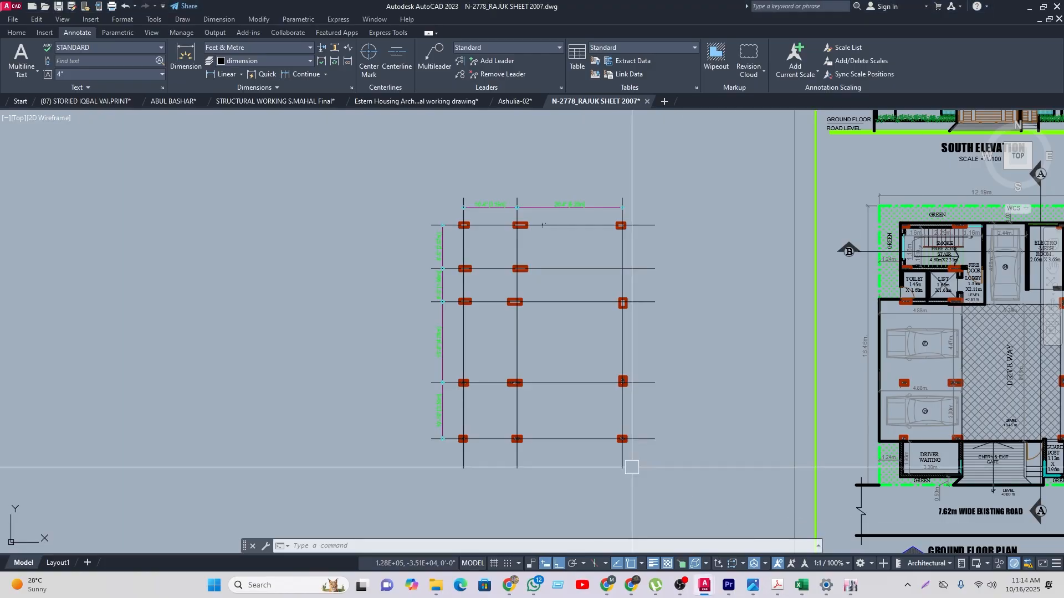
pyautogui.scroll(-5, 632, 468)
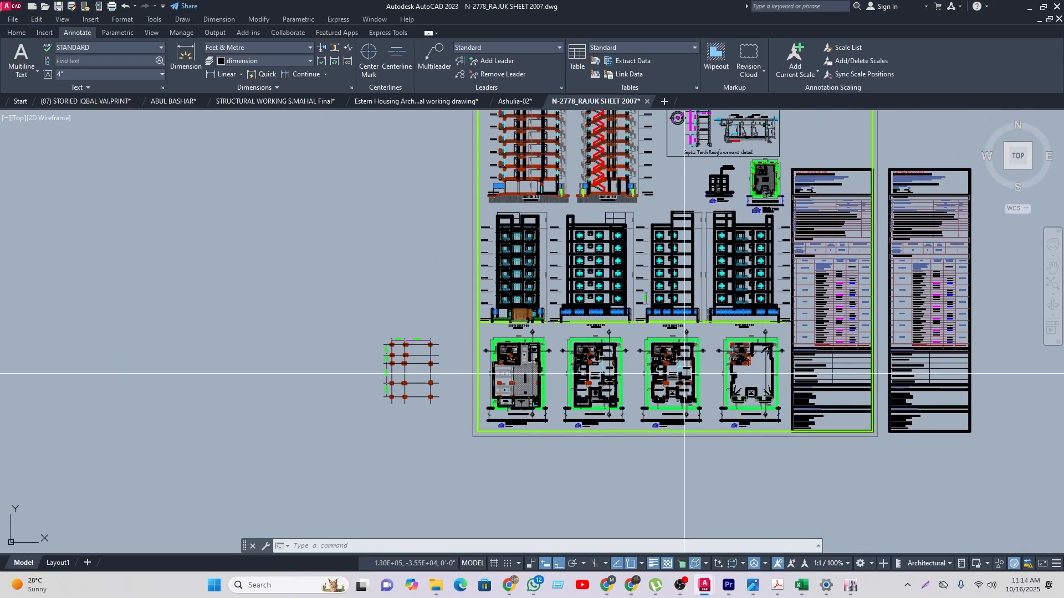
pyautogui.scroll(5, 685, 374)
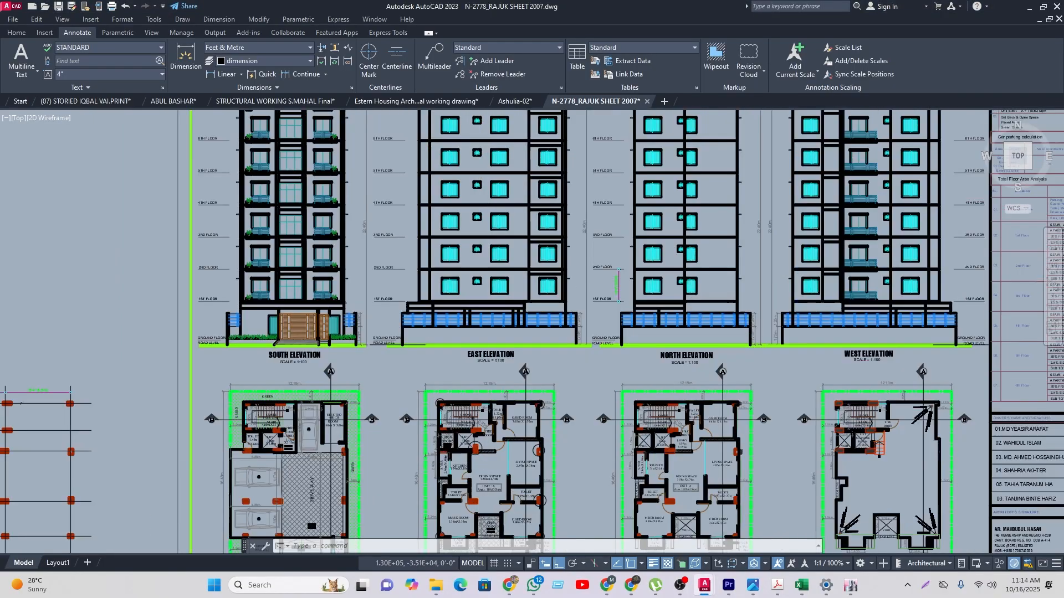
pyautogui.scroll(5, 502, 477)
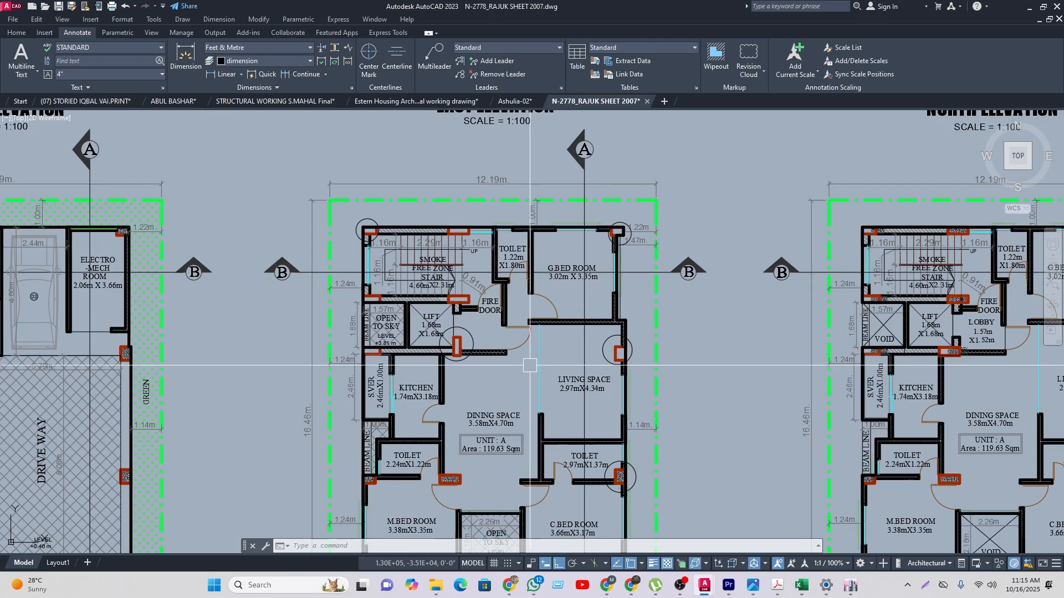
pyautogui.moveTo(530, 365); pyautogui.dragTo(531, 264, button='middle')
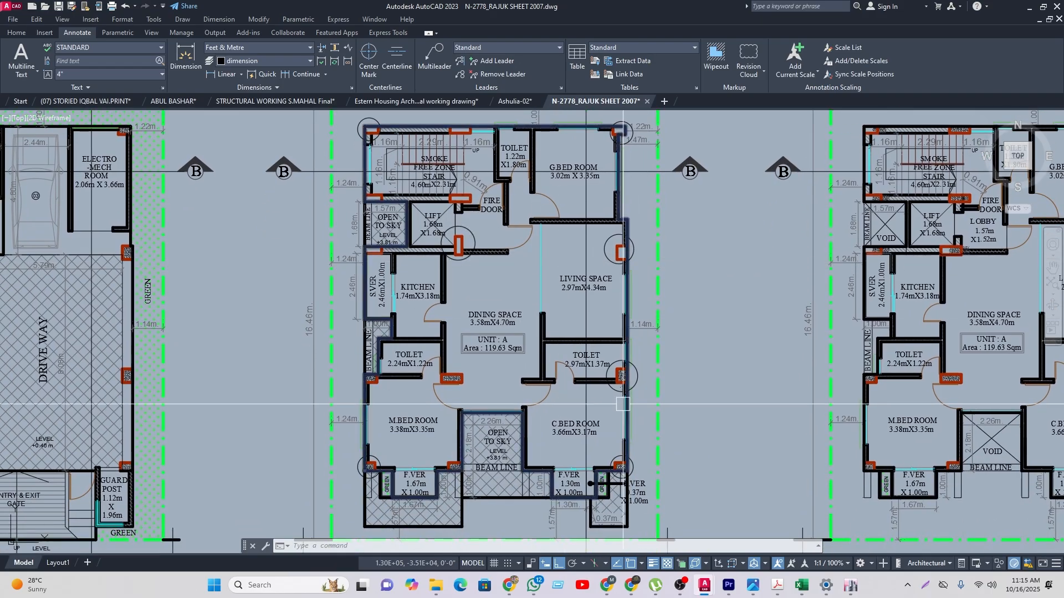
pyautogui.moveTo(623, 404); pyautogui.dragTo(625, 364, button='middle')
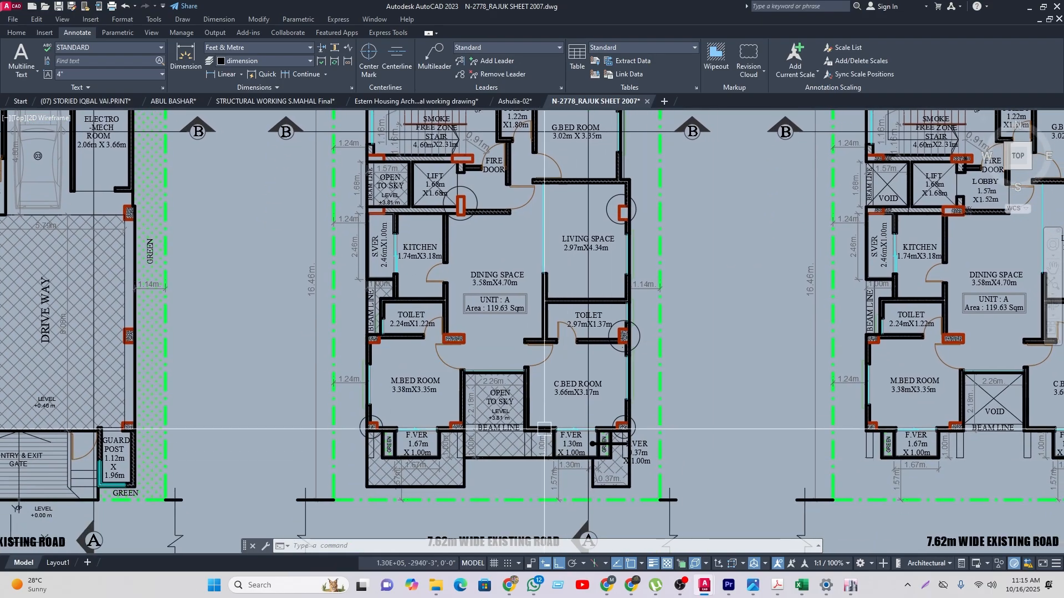
pyautogui.scroll(-3, 569, 294)
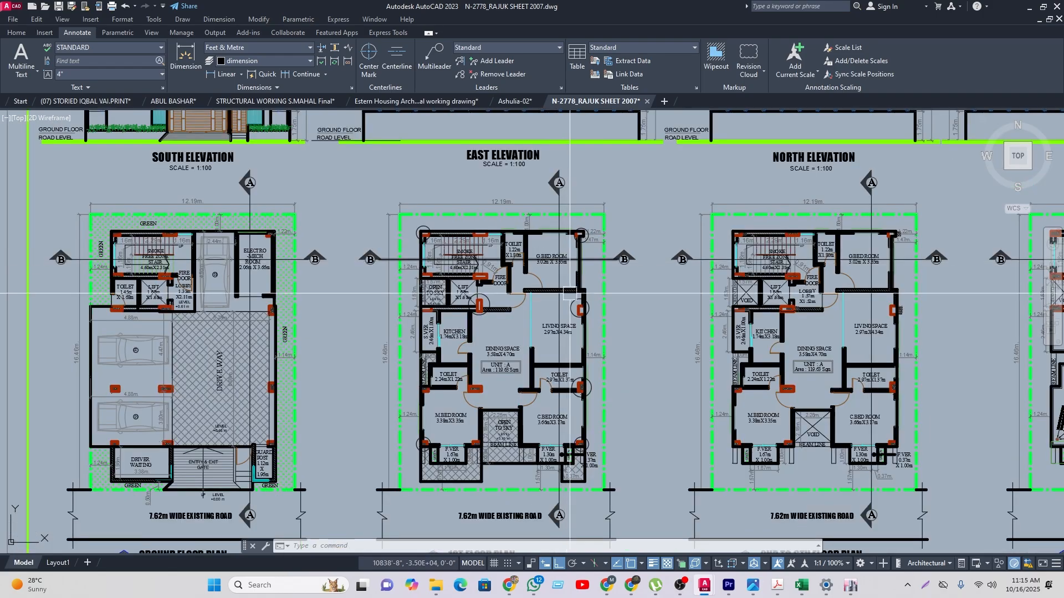
pyautogui.moveTo(570, 294); pyautogui.dragTo(564, 265, button='middle')
pyautogui.click(851, 585)
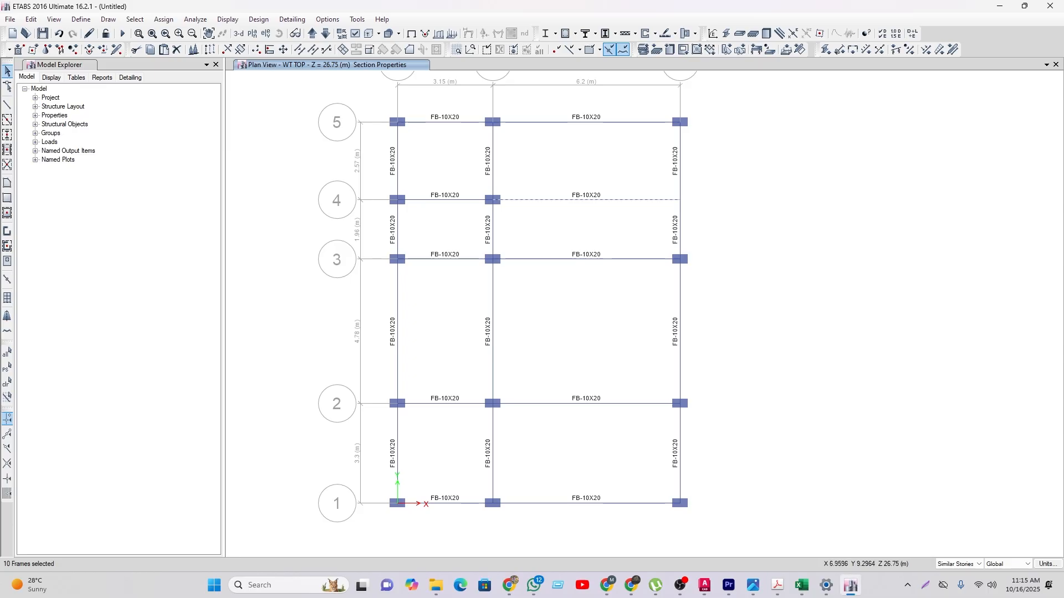
pyautogui.click(176, 50)
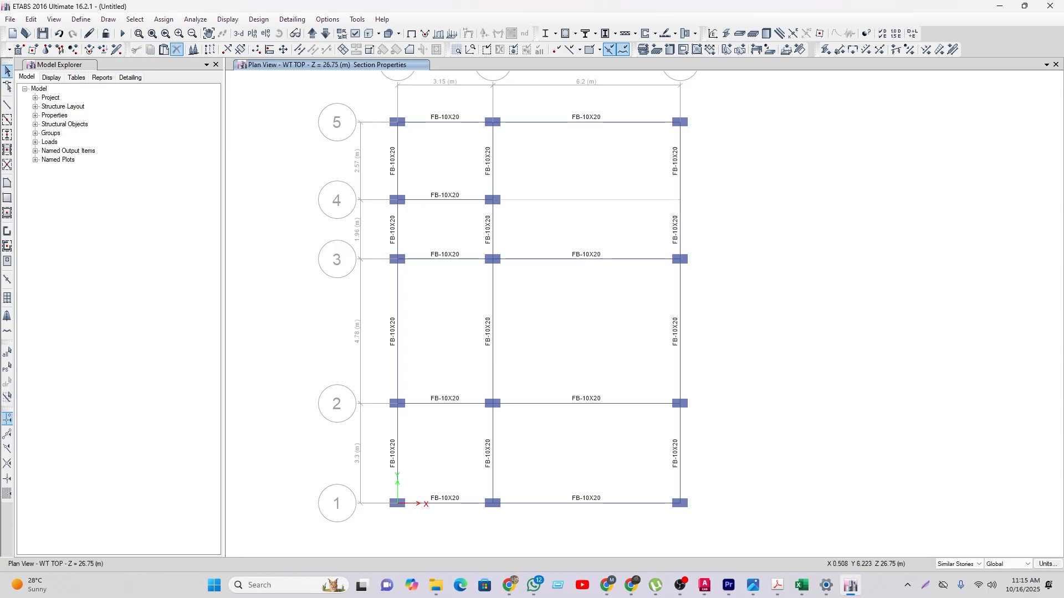
pyautogui.hotkey('ctrl', 'z')
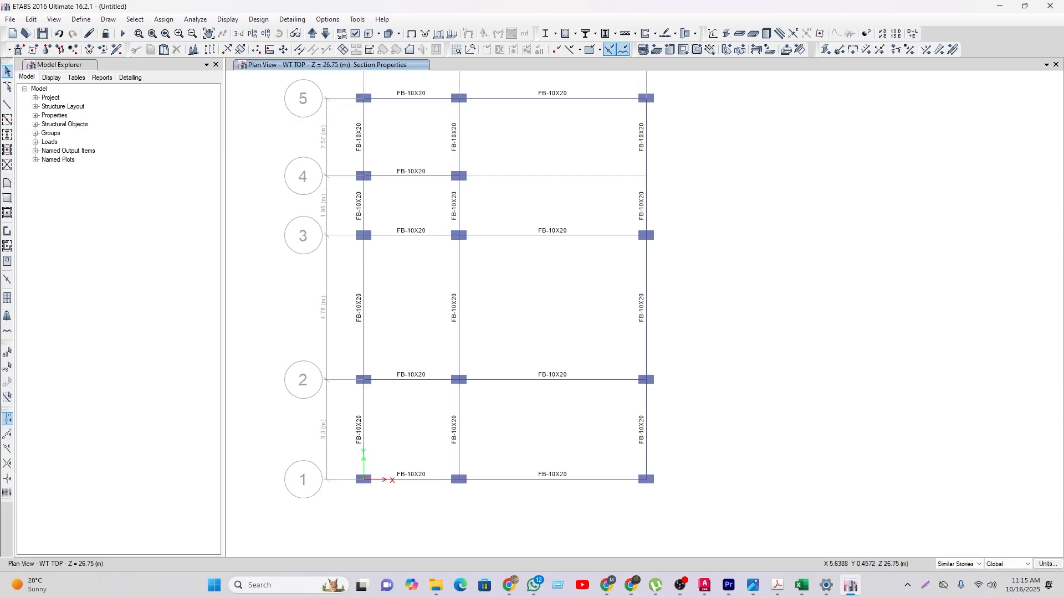
# Step: Switch to AutoCAD and dimension the horizontal distance from the column's midpoint to the opposite wall of the open-to-sky area between the bedrooms
pyautogui.moveTo(531, 510); pyautogui.dragTo(521, 444, button='middle')
pyautogui.click(851, 585)
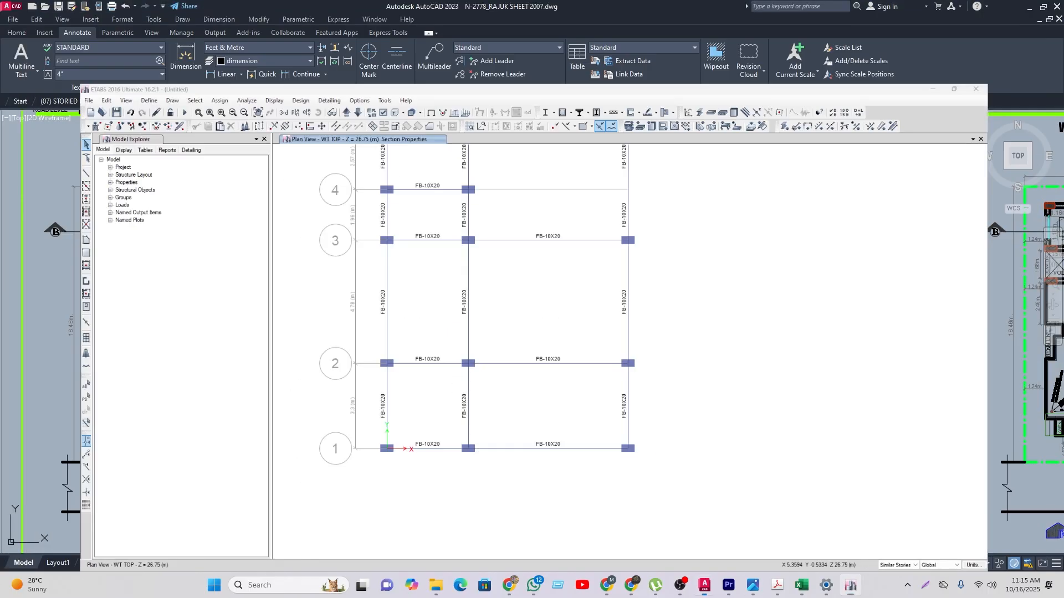
pyautogui.scroll(6, 472, 373)
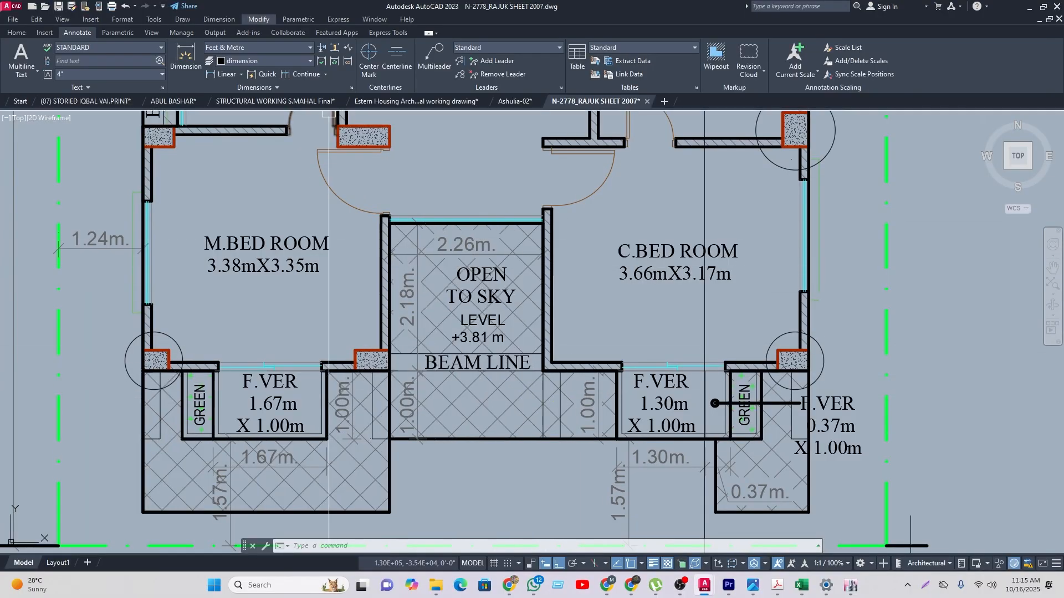
pyautogui.click(225, 74)
pyautogui.scroll(4, 373, 358)
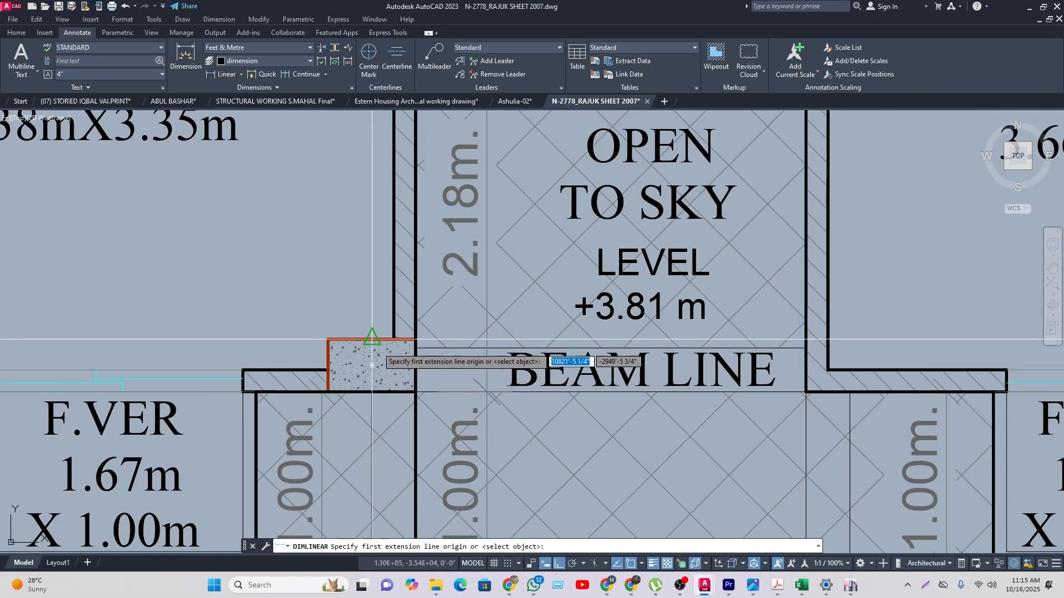
pyautogui.click(372, 364)
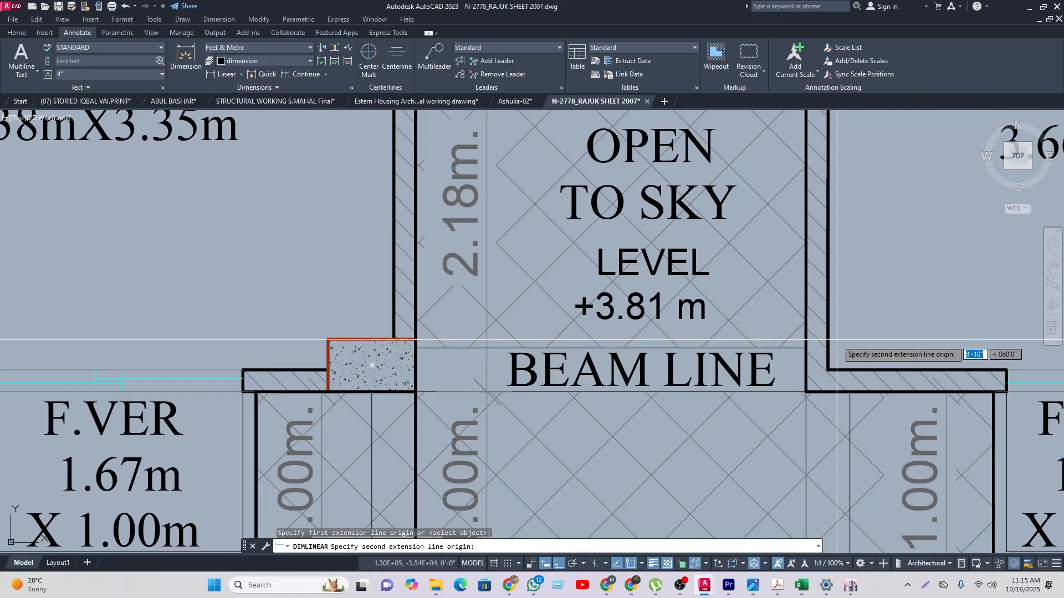
pyautogui.click(828, 339)
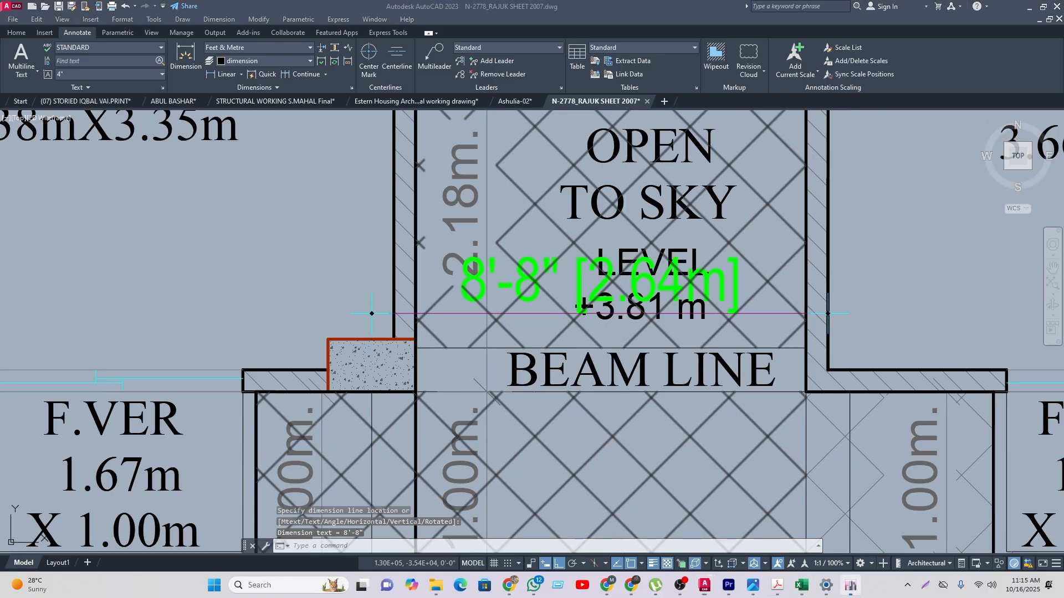
# Step: Switch to ETABS and, in feet units, replicate the grid B beam between grids 1 and 2 once in X by the dimensioned 8'-8"
pyautogui.click(851, 585)
pyautogui.click(455, 390)
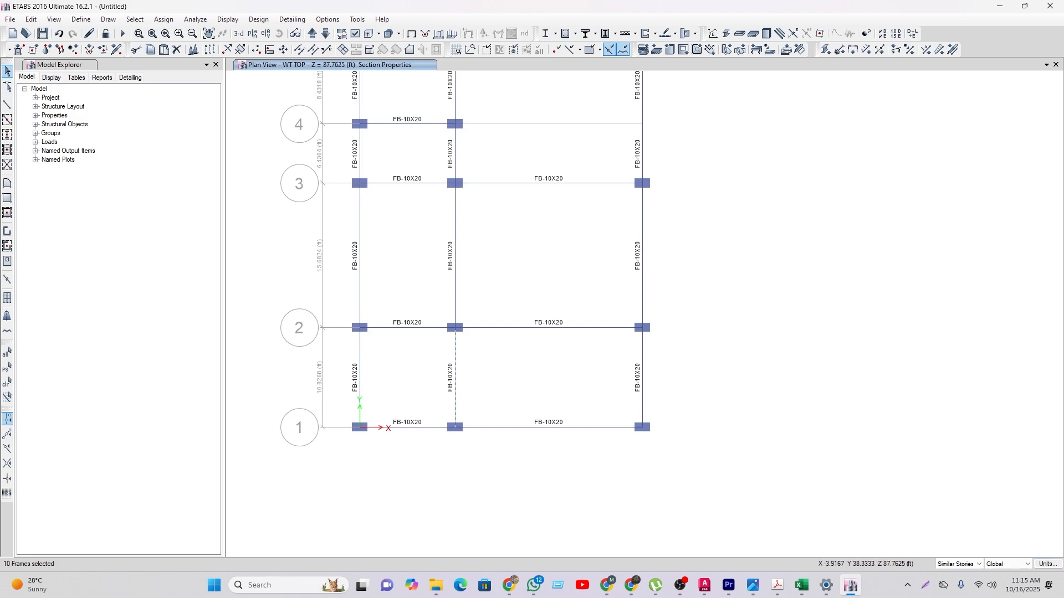
pyautogui.hotkey('ctrl', 'r')
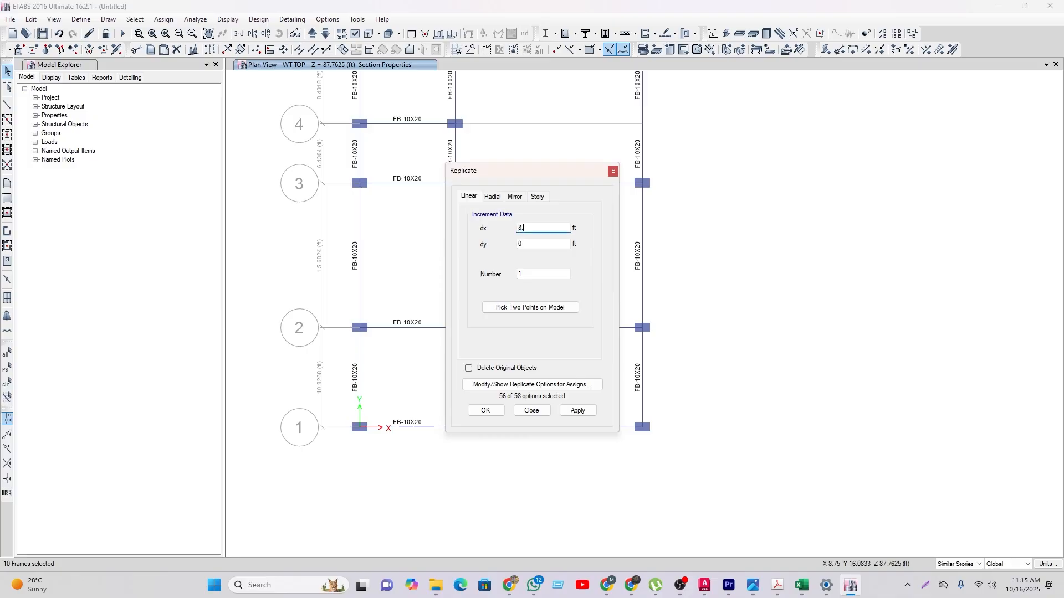
pyautogui.click(486, 410)
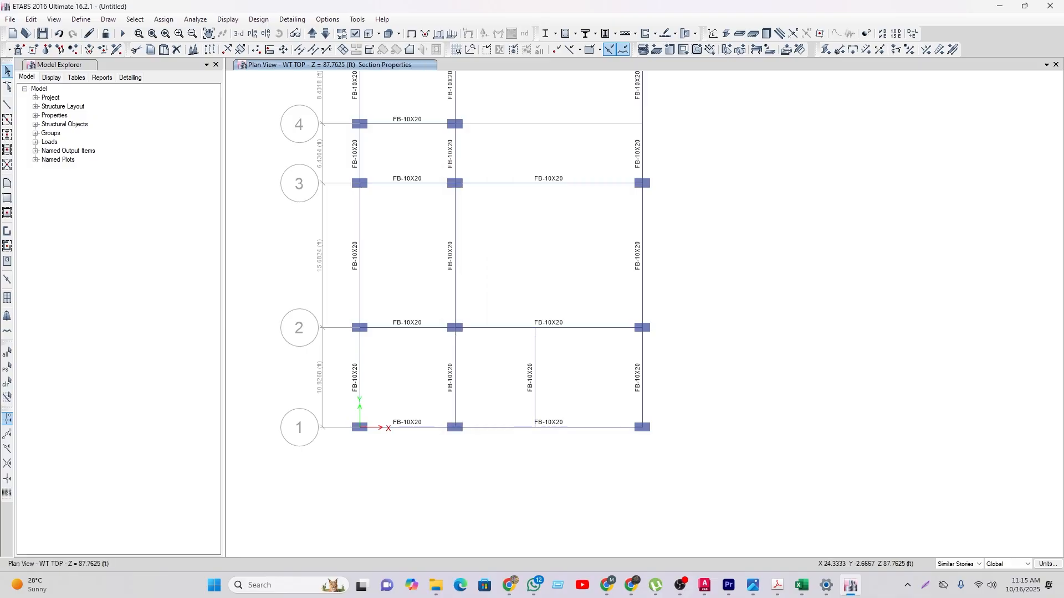
# Step: Join the two beam segments on grid C between grids 3 and 5 into a single beam
pyautogui.moveTo(566, 346); pyautogui.dragTo(553, 391, button='middle')
pyautogui.moveTo(557, 233); pyautogui.dragTo(558, 267, button='middle')
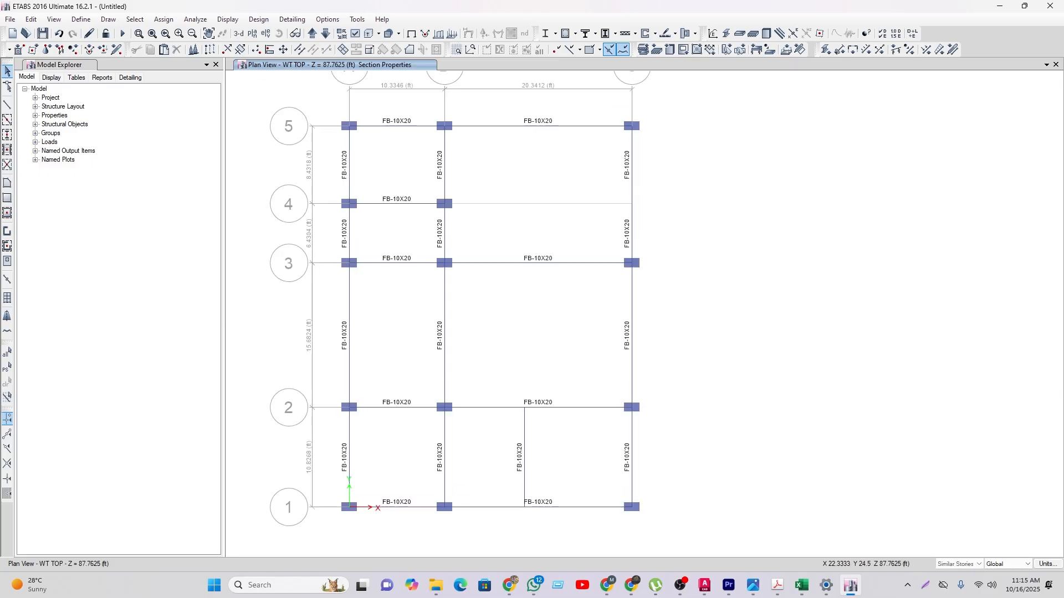
pyautogui.moveTo(670, 236); pyautogui.dragTo(581, 165)
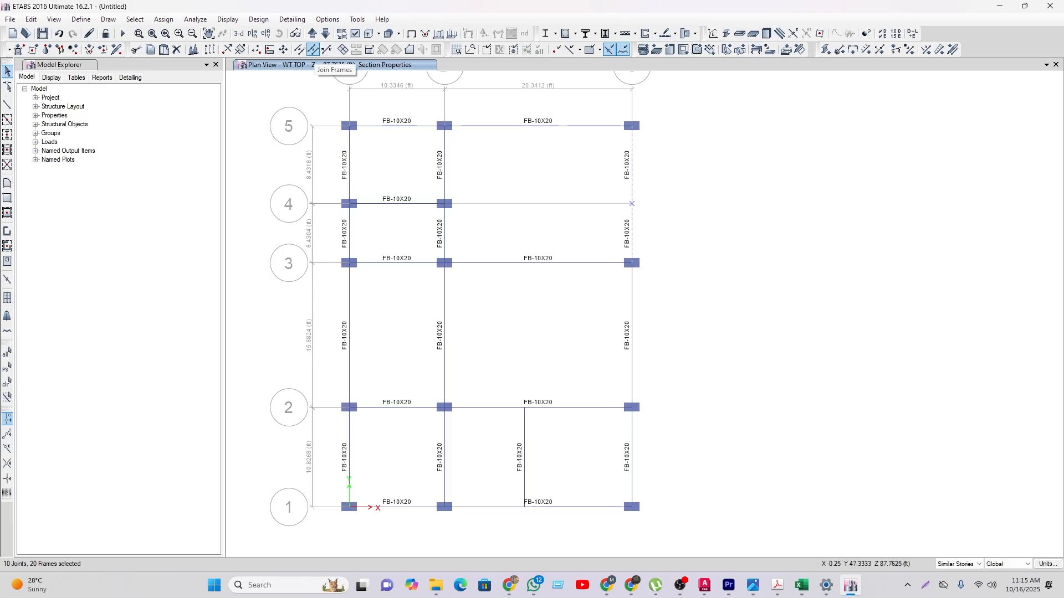
pyautogui.click(313, 50)
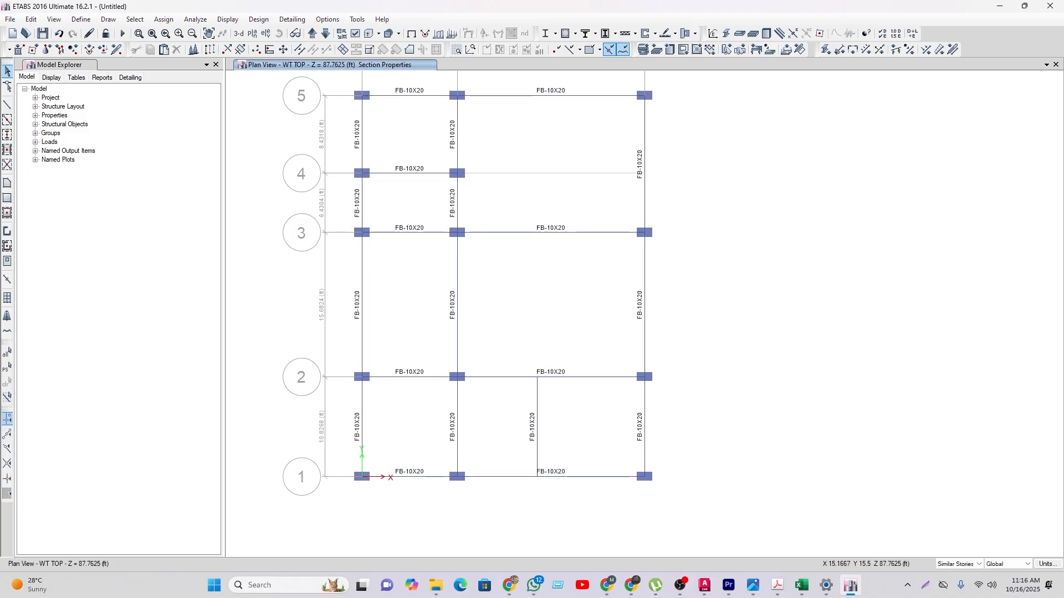
pyautogui.moveTo(426, 272); pyautogui.dragTo(463, 284, button='middle')
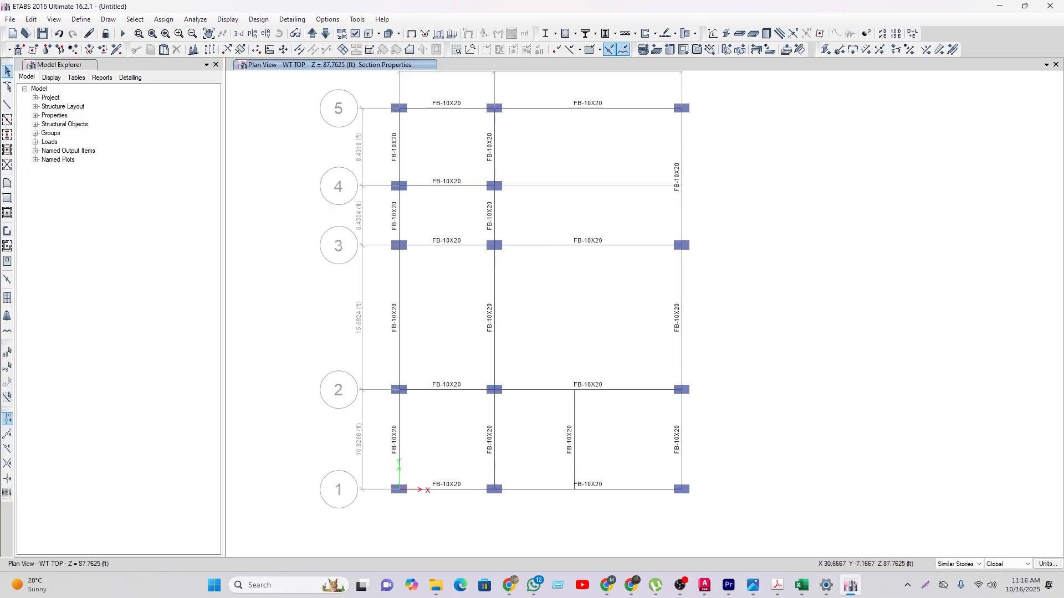
# Step: Switch to AutoCAD and stretch the wall between the open-to-sky area and the lift by 5" into the open-to-sky area
pyautogui.moveTo(850, 585)
pyautogui.moveTo(704, 585)
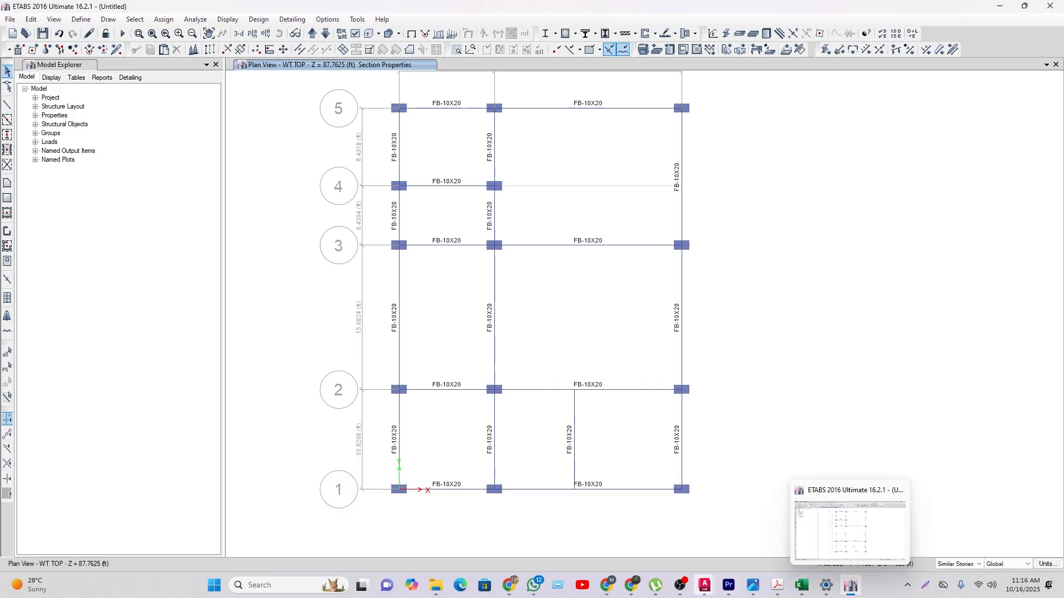
pyautogui.click(1000, 529)
pyautogui.moveTo(370, 311); pyautogui.dragTo(412, 236, button='middle')
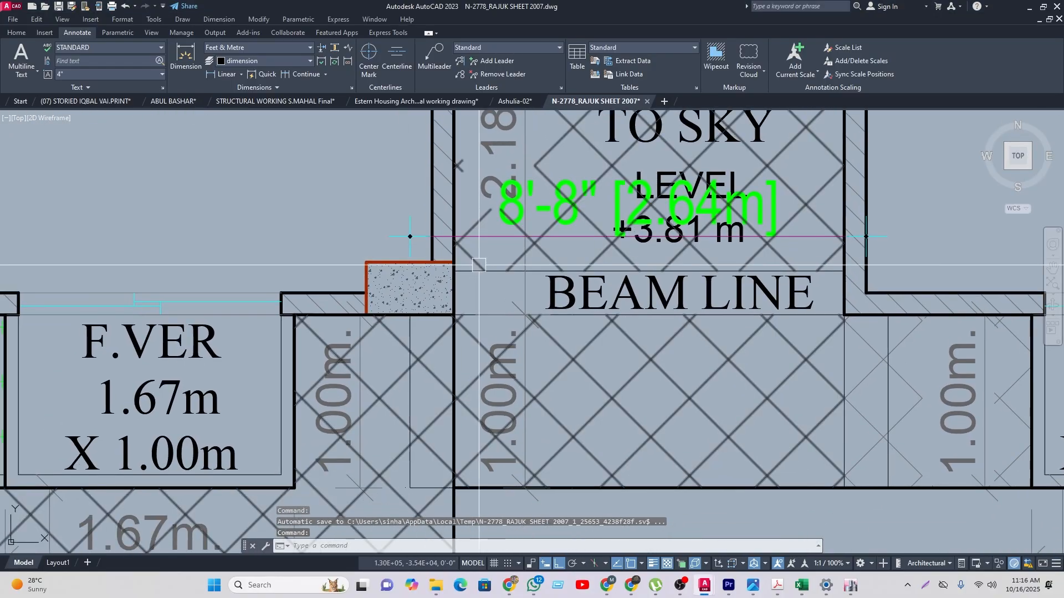
pyautogui.scroll(-6, 480, 269)
pyautogui.moveTo(384, 197); pyautogui.dragTo(394, 573, button='middle')
pyautogui.scroll(4, 341, 301)
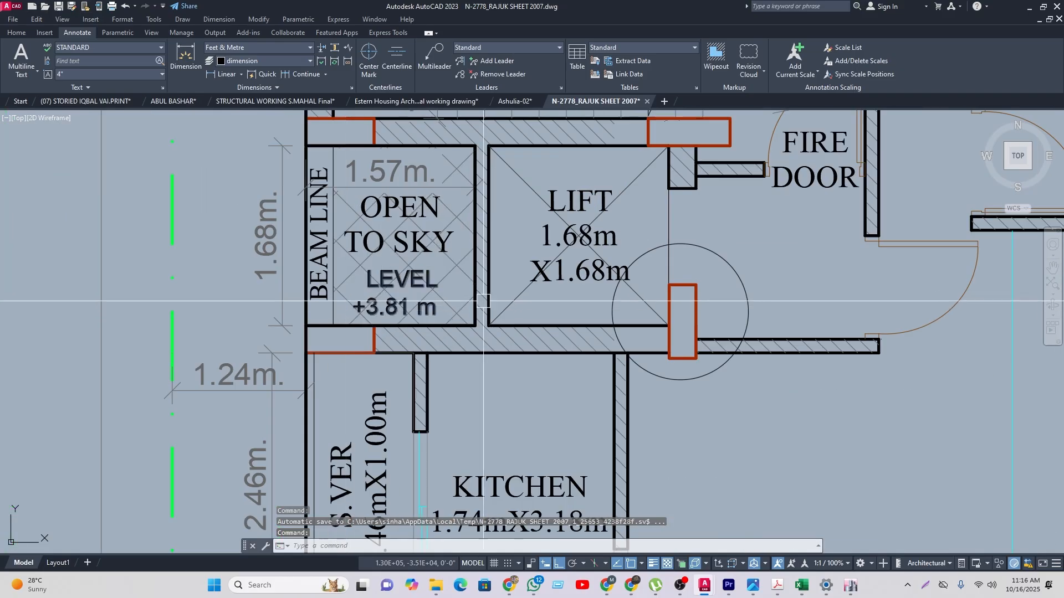
pyautogui.scroll(2, 458, 235)
pyautogui.click(495, 489)
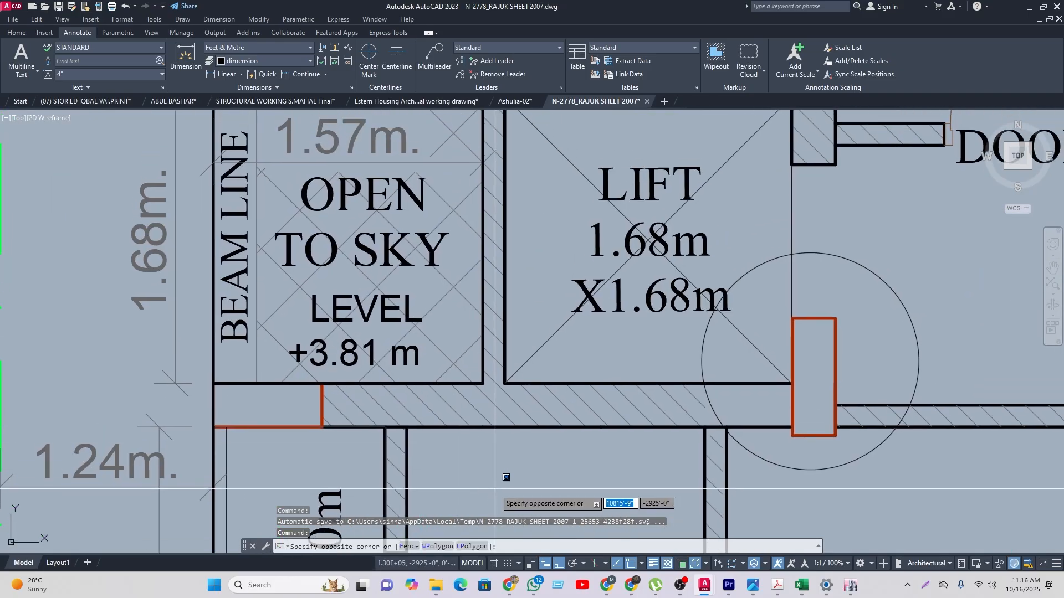
pyautogui.scroll(-1, 489, 474)
pyautogui.click(477, 234)
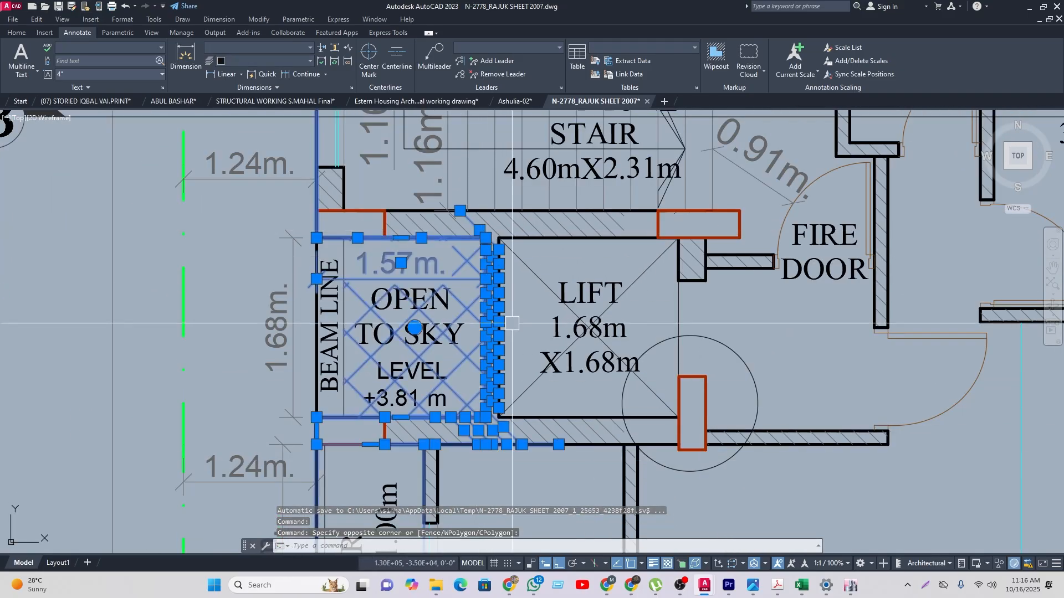
pyautogui.write('s')
pyautogui.press('space')
pyautogui.scroll(2, 526, 326)
pyautogui.click(529, 317)
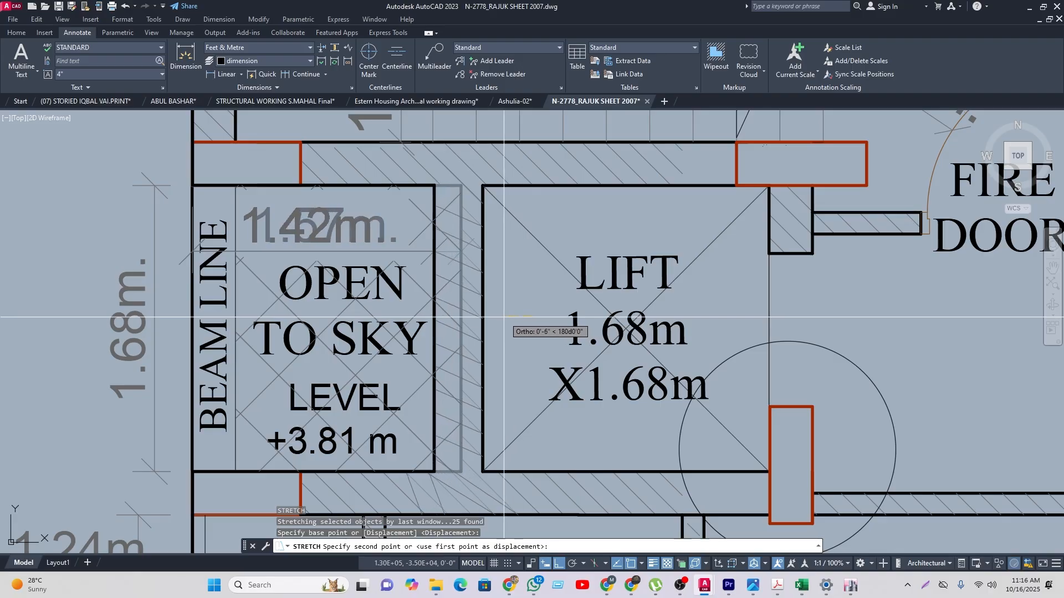
pyautogui.write('5')
pyautogui.press('Return')
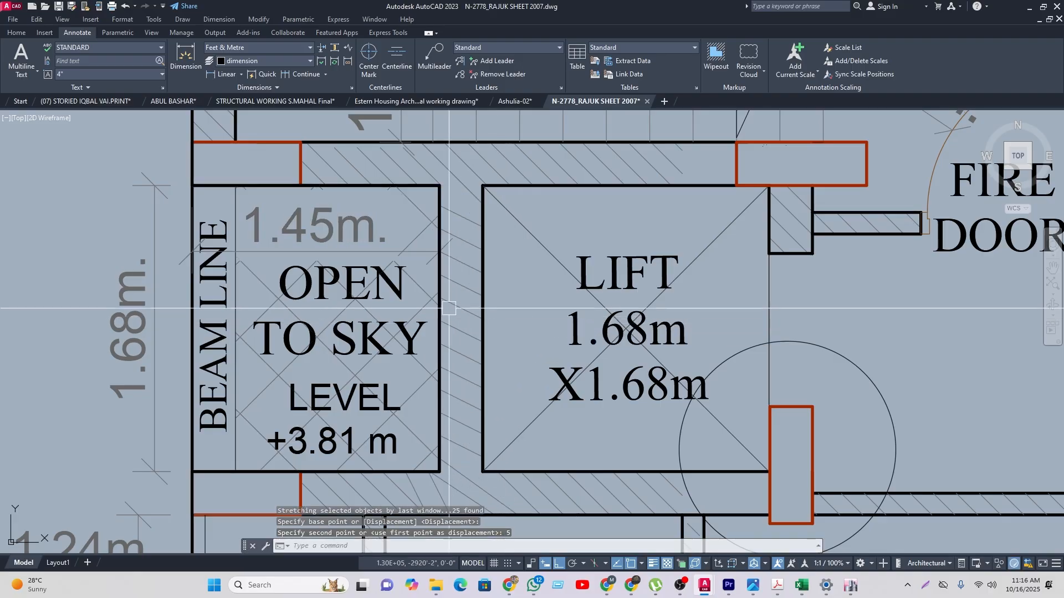
# Step: Add a linear dimension from the beam line's inner edge to the lift's near lower corner, placed above the kitchen label
pyautogui.click(222, 73)
pyautogui.scroll(-2, 247, 168)
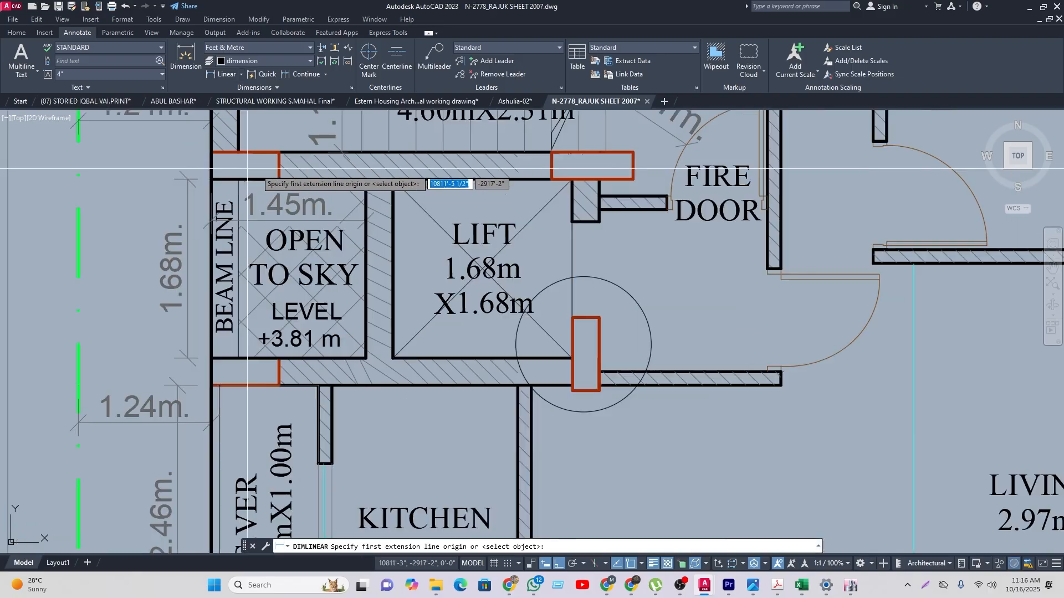
pyautogui.scroll(-2, 247, 169)
pyautogui.moveTo(251, 344)
pyautogui.mouseDown(button='middle')
pyautogui.moveTo(250, 88)
pyautogui.moveTo(240, 343)
pyautogui.mouseUp(button='middle')
pyautogui.scroll(2, 231, 264)
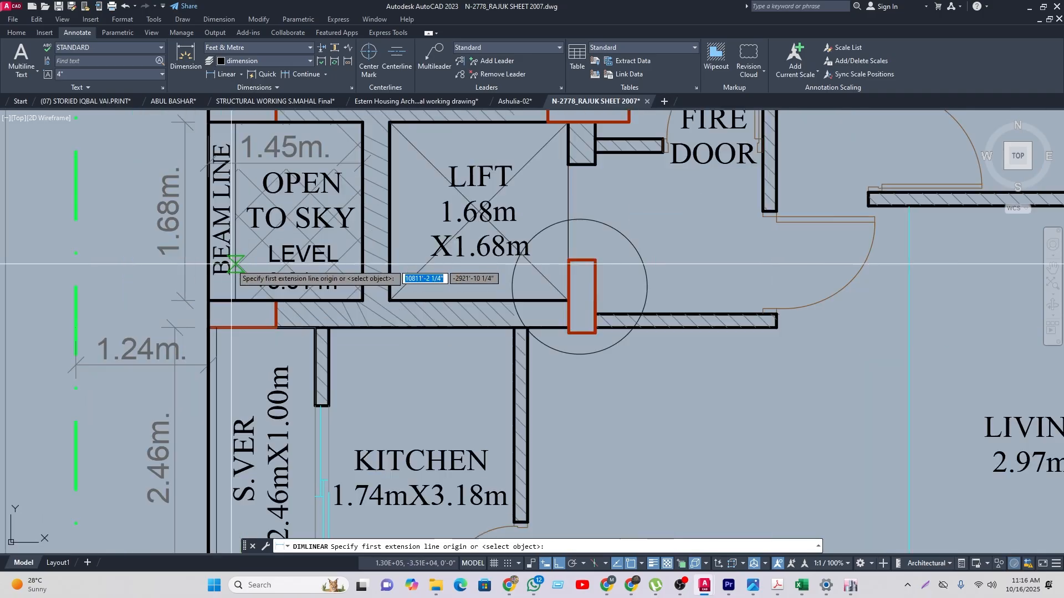
pyautogui.click(234, 265)
pyautogui.click(389, 301)
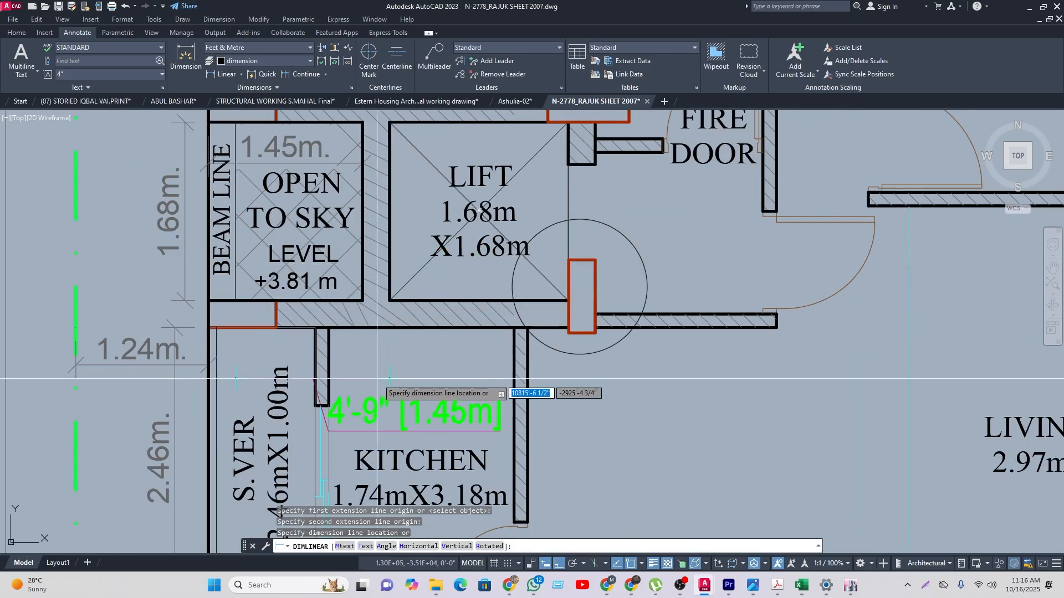
pyautogui.click(421, 363)
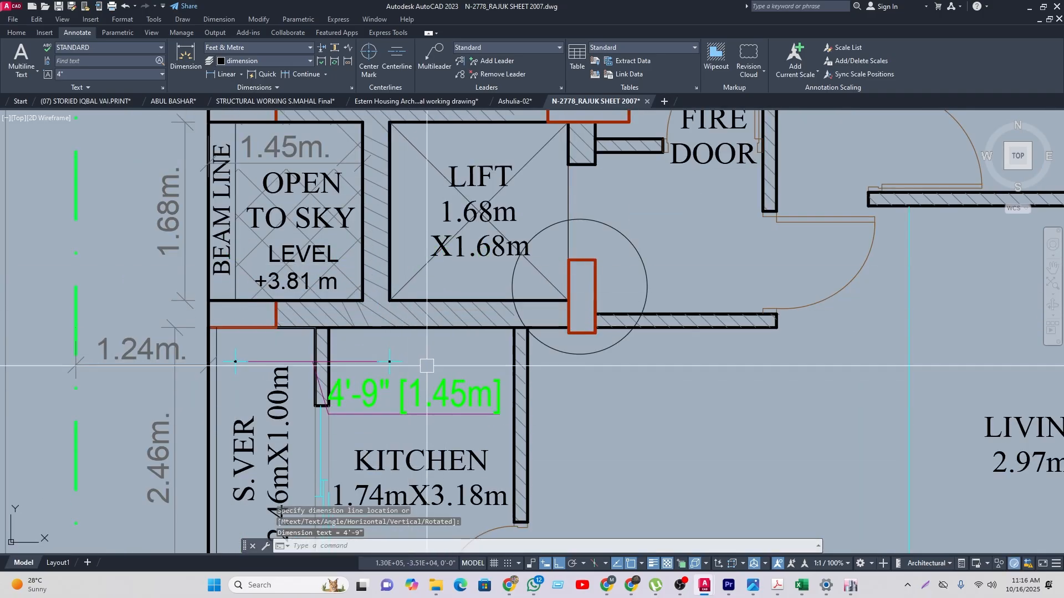
pyautogui.scroll(-3, 499, 355)
pyautogui.moveTo(778, 585)
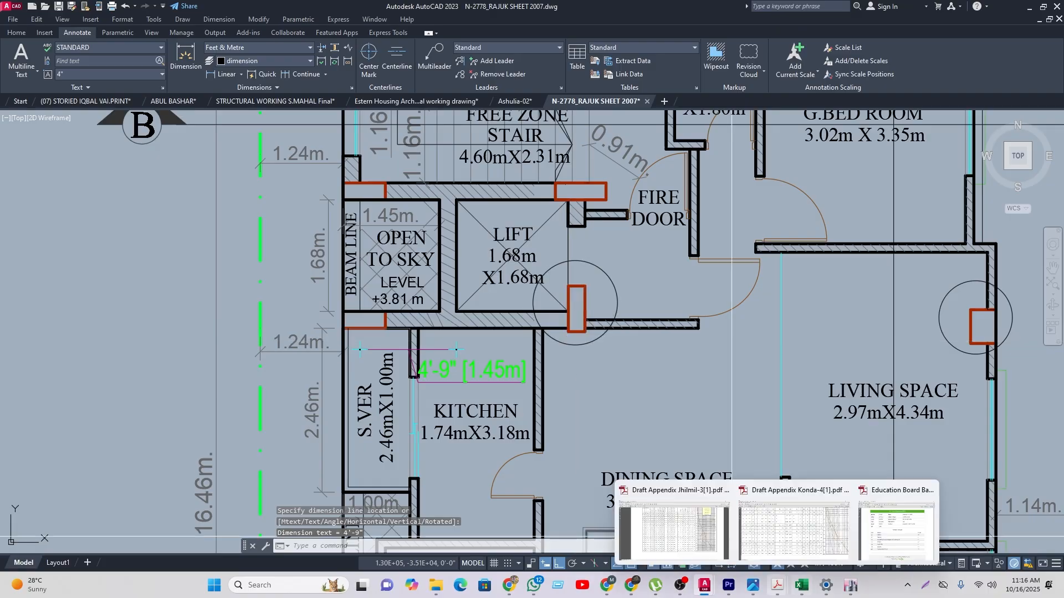
# Step: Switch to ETABS and replicate the grid A beam between grids 3 and 4 once by 4.75 ft in X
pyautogui.click(851, 585)
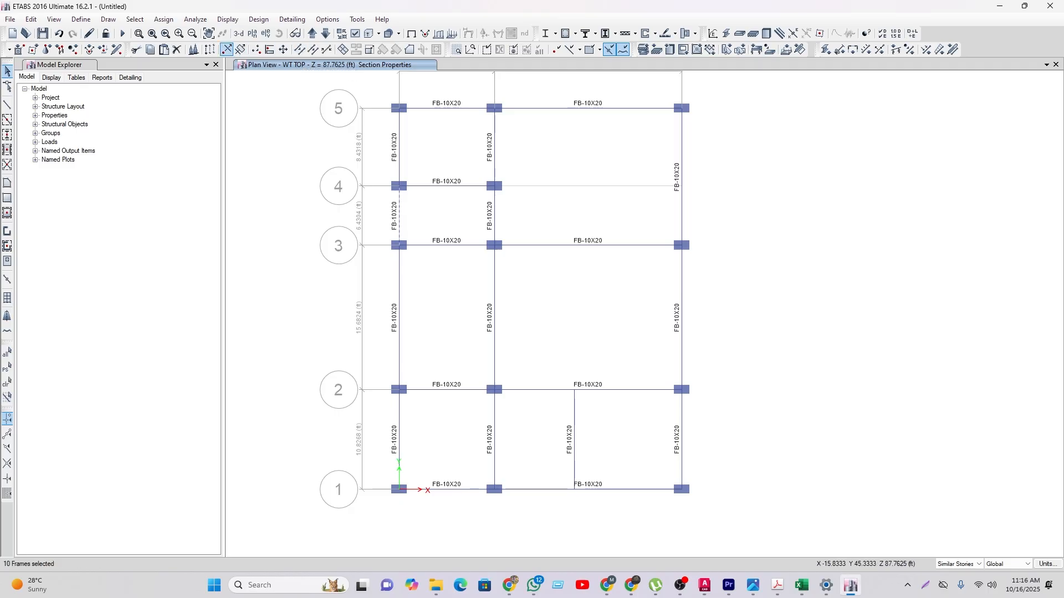
pyautogui.click(210, 49)
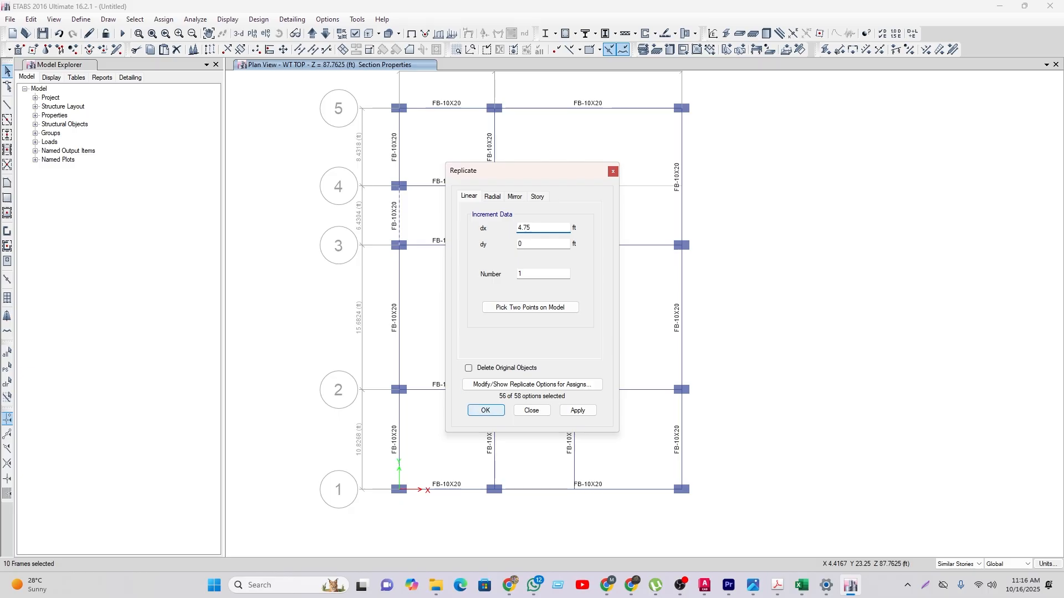
pyautogui.press('Return')
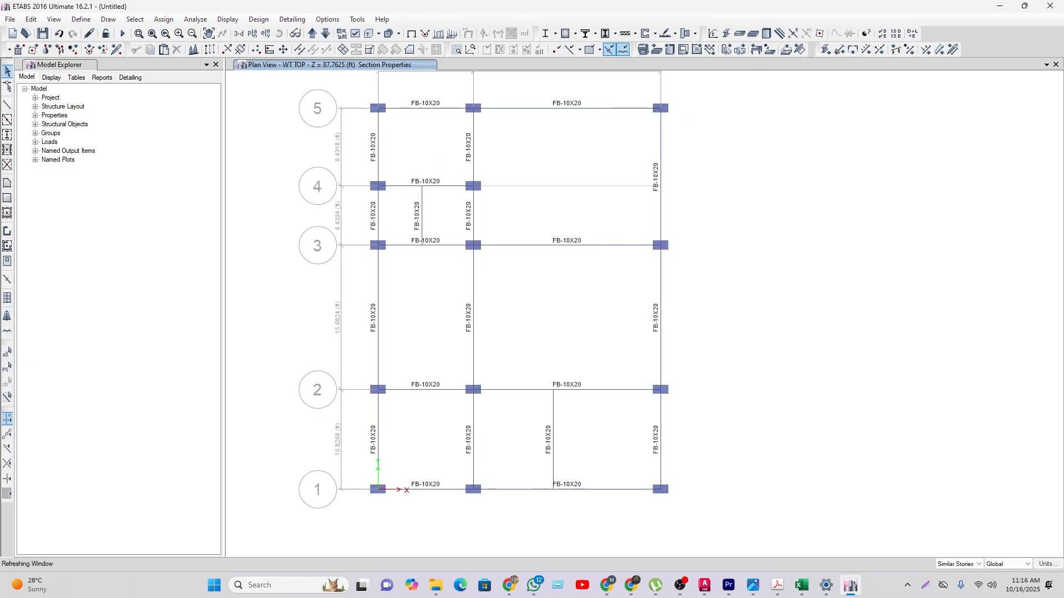
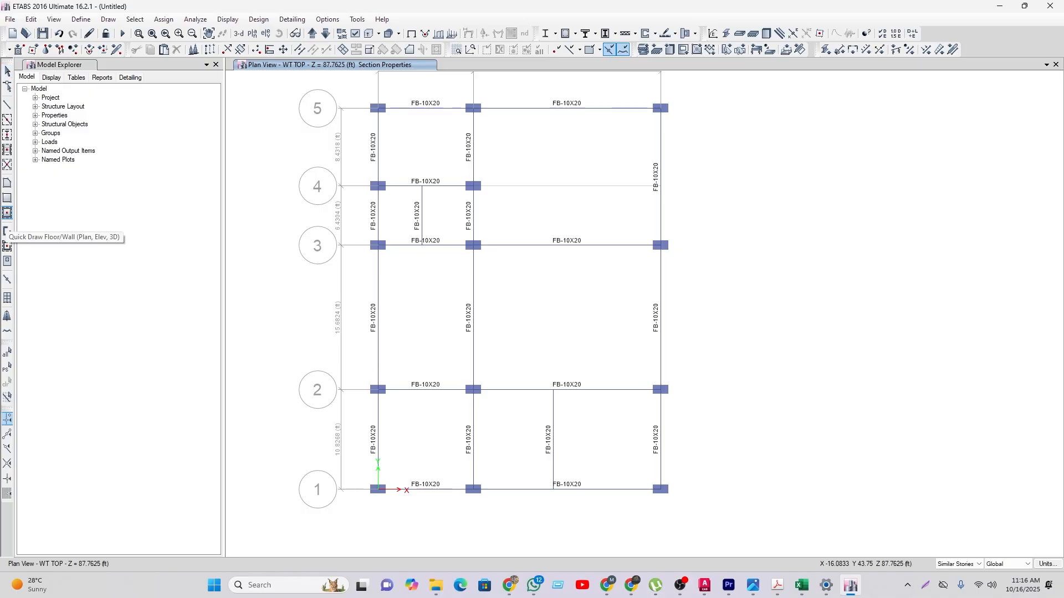
# Step: Quick-draw a STAIR floor in the A–B bay between grids 4 and 5, and Slab 5.5 floors in the four bays between grids 1 and 3
pyautogui.click(7, 214)
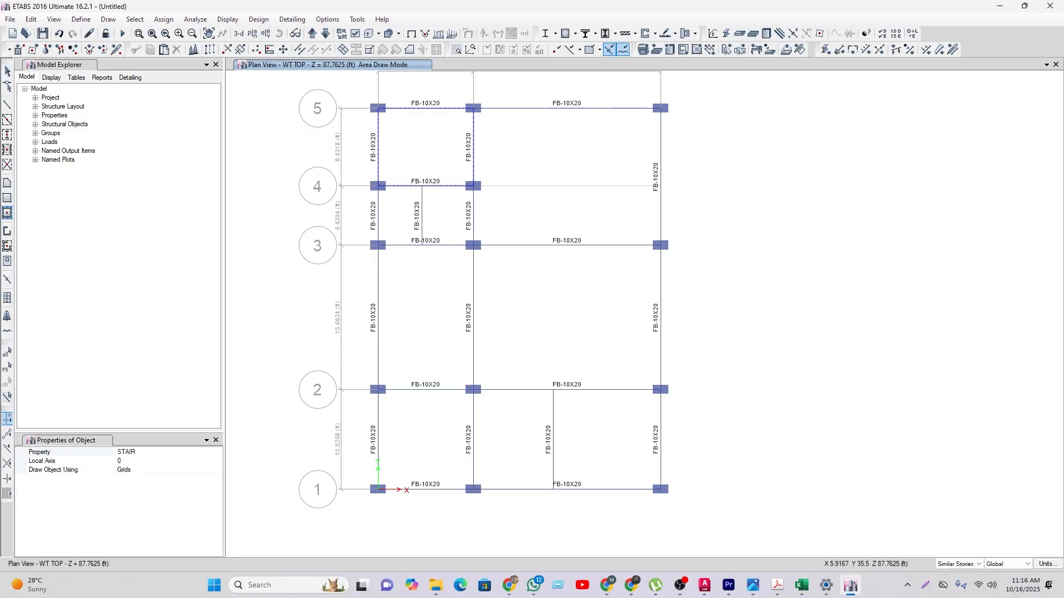
pyautogui.click(432, 162)
pyautogui.click(176, 452)
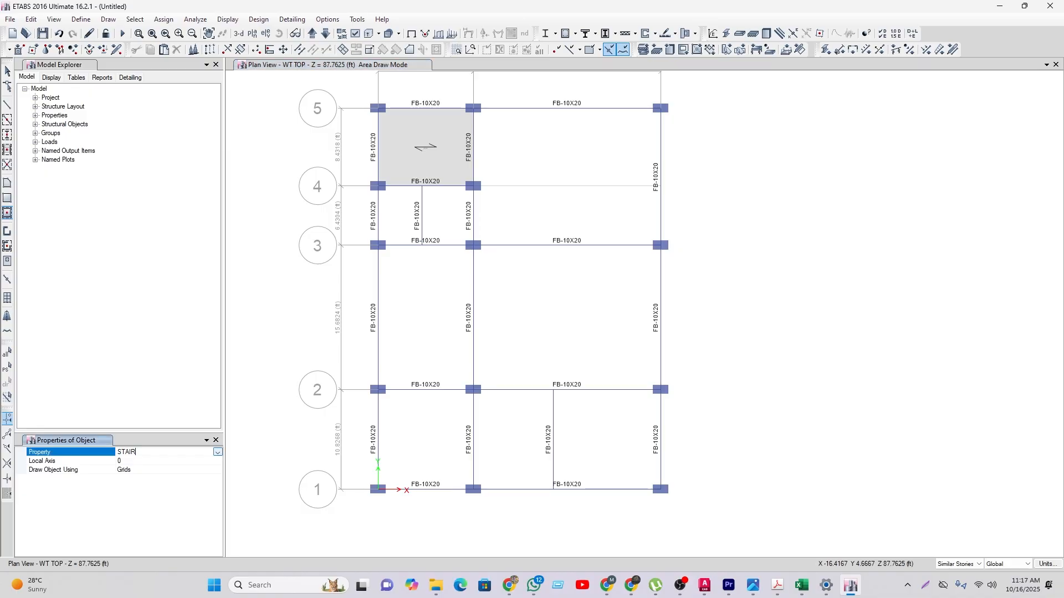
pyautogui.click(218, 452)
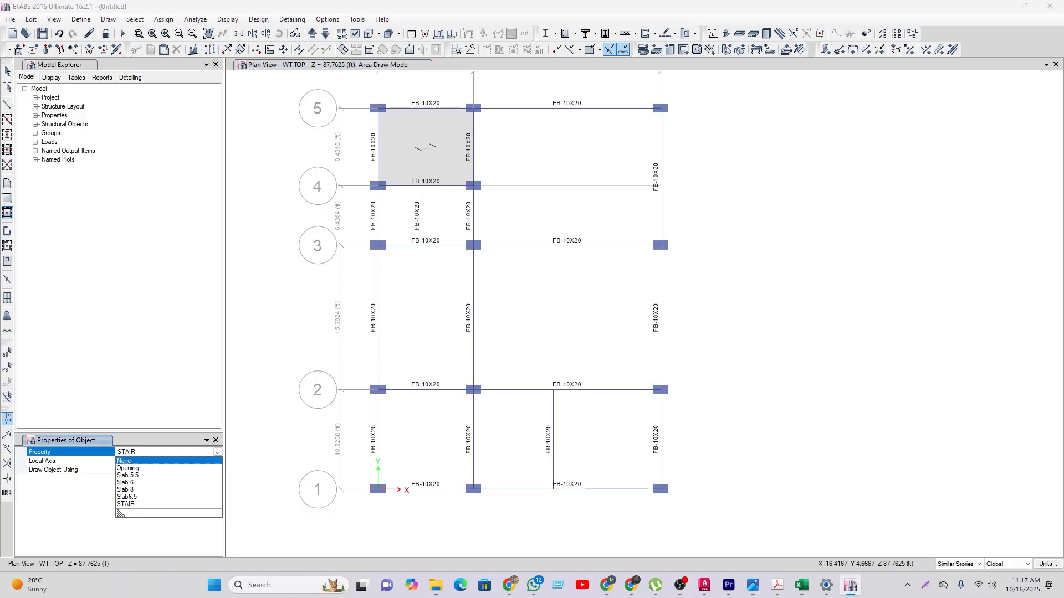
pyautogui.click(128, 475)
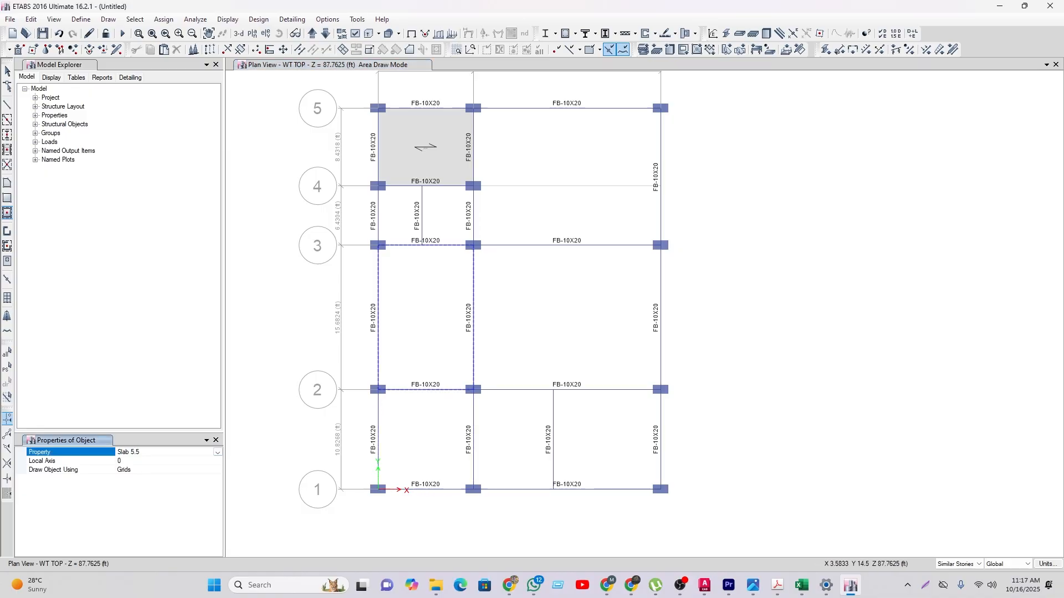
pyautogui.click(425, 315)
pyautogui.click(530, 329)
pyautogui.click(425, 438)
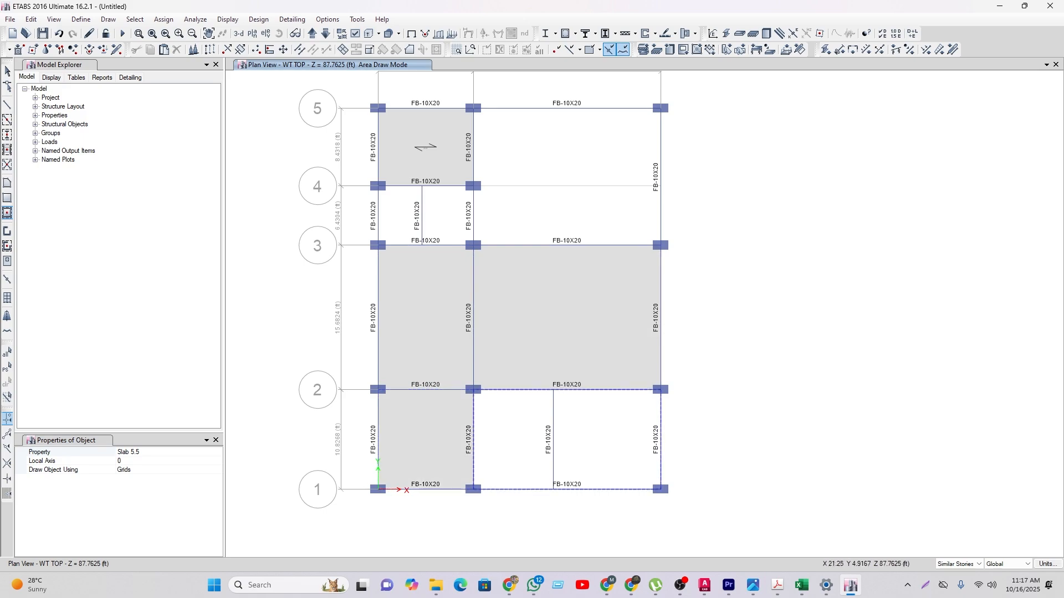
pyautogui.click(565, 437)
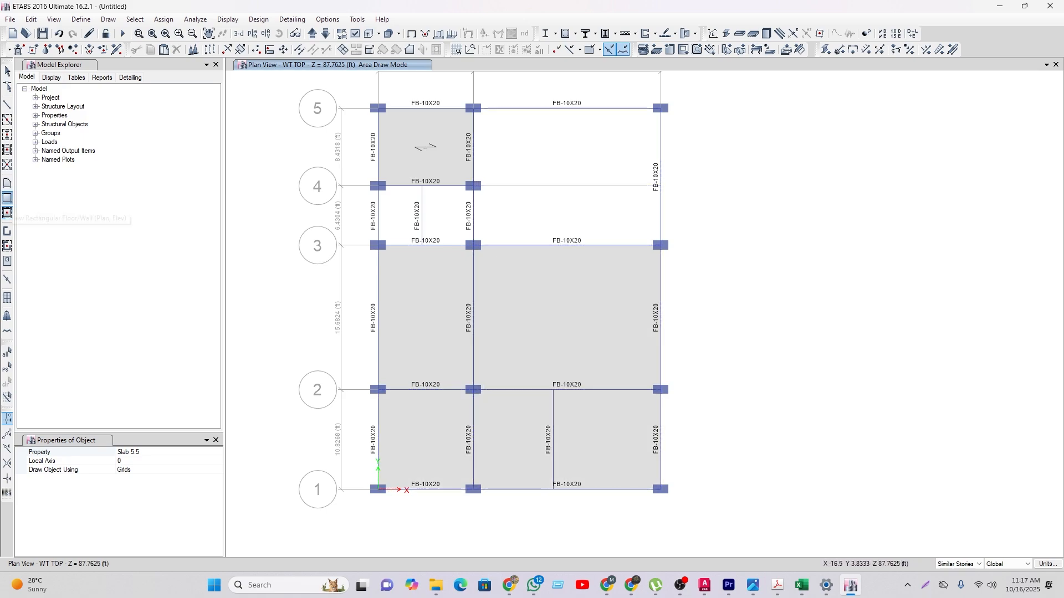
# Step: Draw rectangular Slab 5.5 floors over grids B–C from 3 to 5, and from grid A to the secondary beam between grids 3 and 4
pyautogui.click(7, 212)
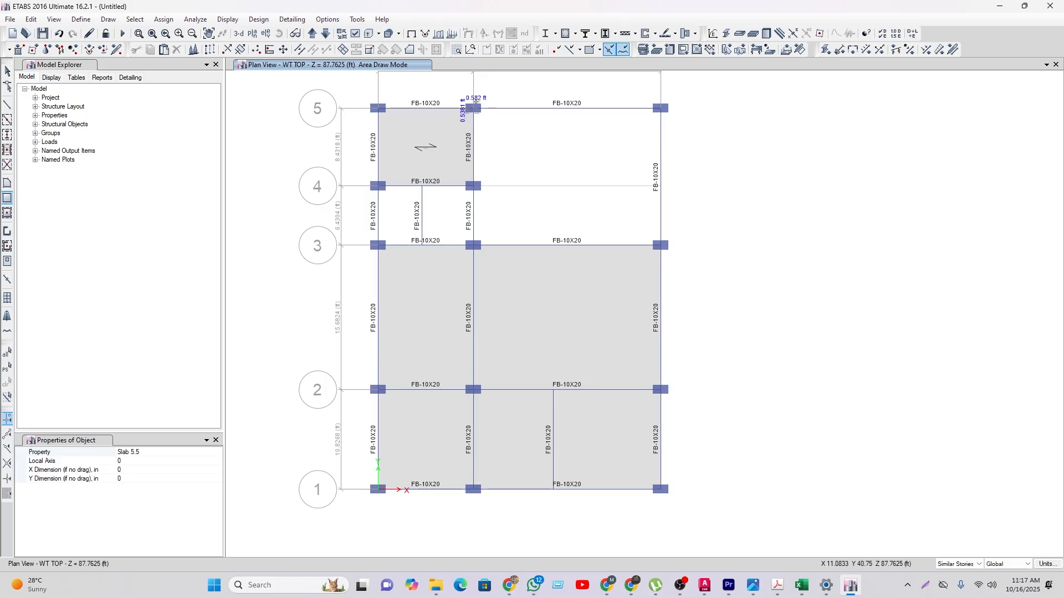
pyautogui.click(473, 108)
pyautogui.click(661, 245)
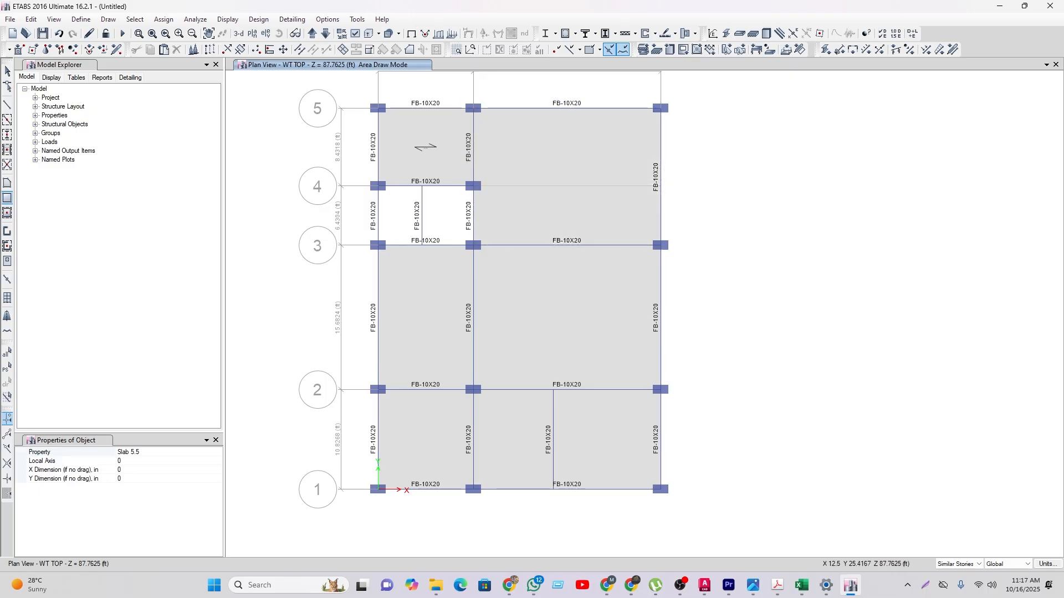
pyautogui.click(378, 185)
pyautogui.click(423, 245)
pyautogui.moveTo(422, 245); pyautogui.dragTo(411, 236, button='middle')
pyautogui.press('Escape')
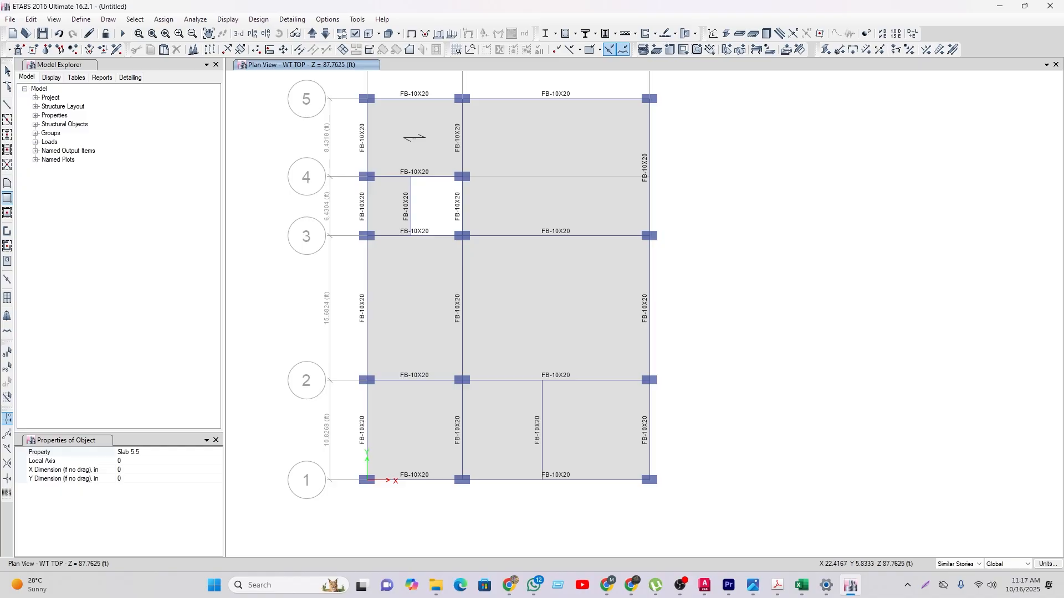
pyautogui.moveTo(577, 427); pyautogui.dragTo(620, 422, button='middle')
pyautogui.press('Escape')
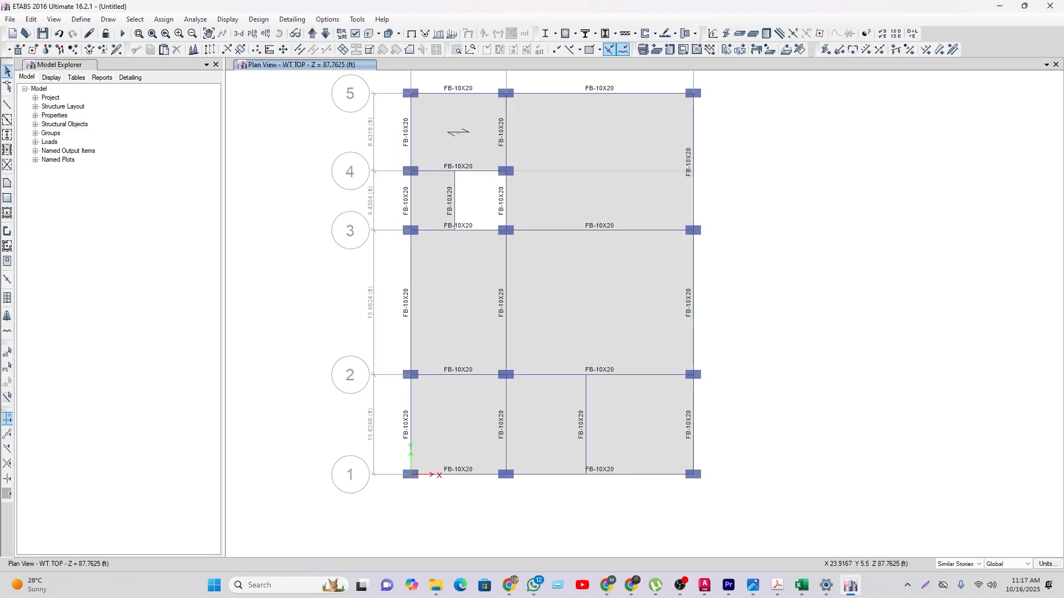
# Step: Cookie-cut the slab in bay B–C between grids 1 and 2 at its secondary beam, extending frames to the shell edges
pyautogui.click(635, 437)
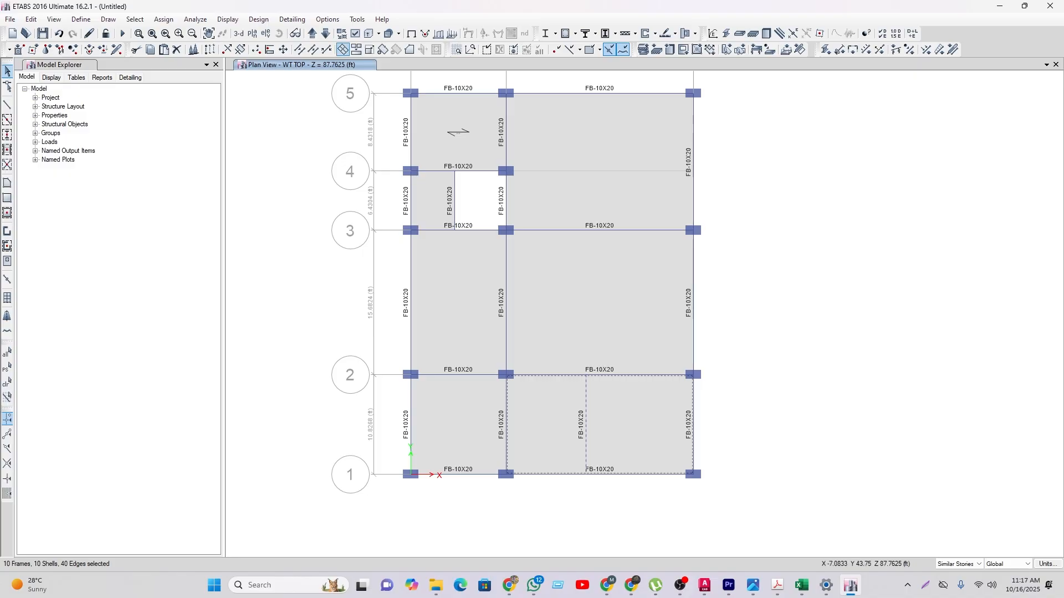
pyautogui.click(343, 50)
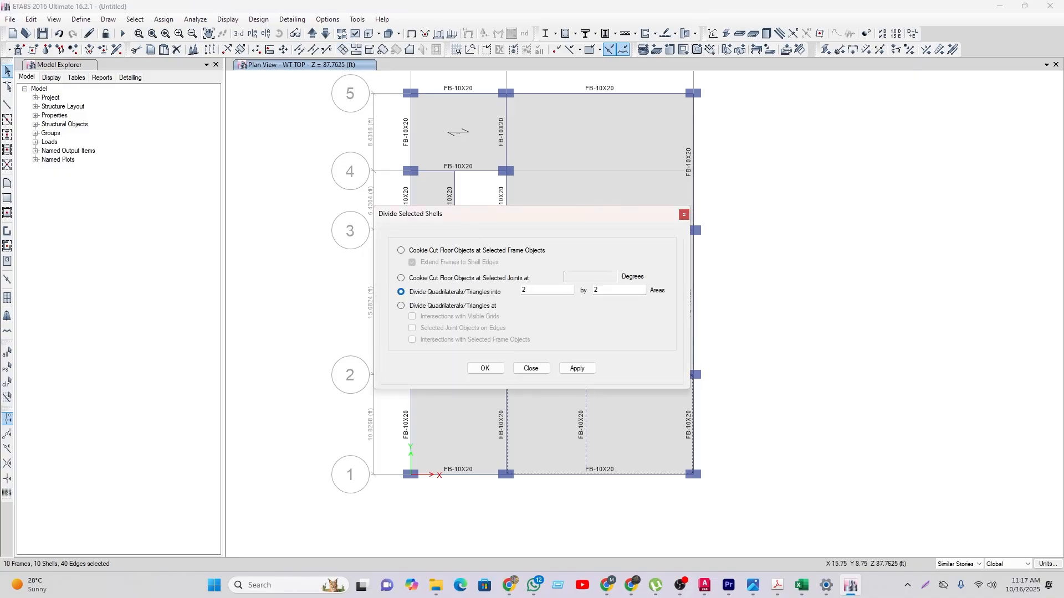
pyautogui.click(400, 250)
pyautogui.click(485, 368)
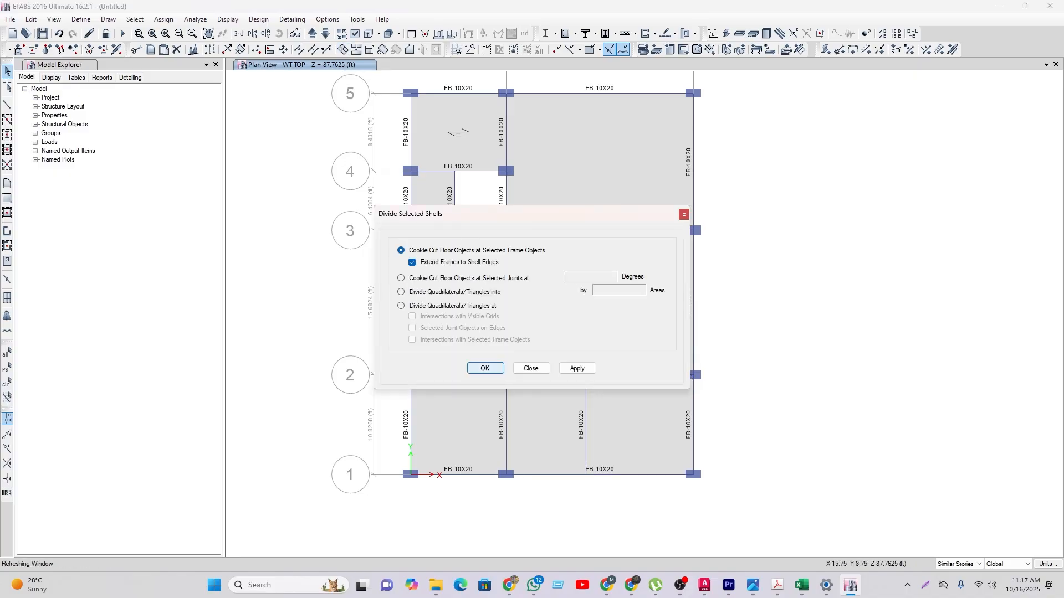
pyautogui.click(556, 429)
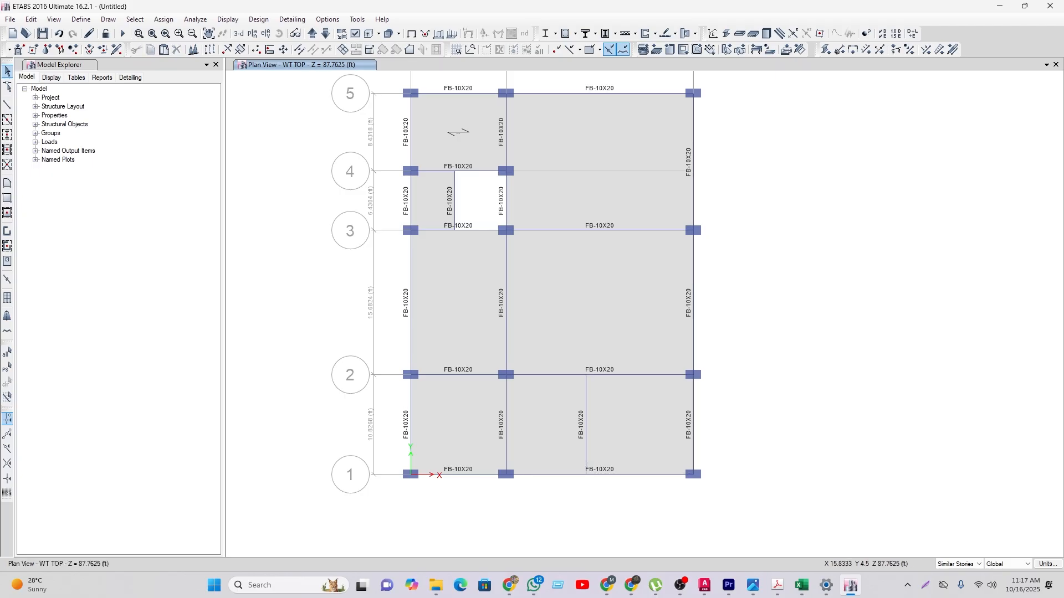
pyautogui.click(557, 429)
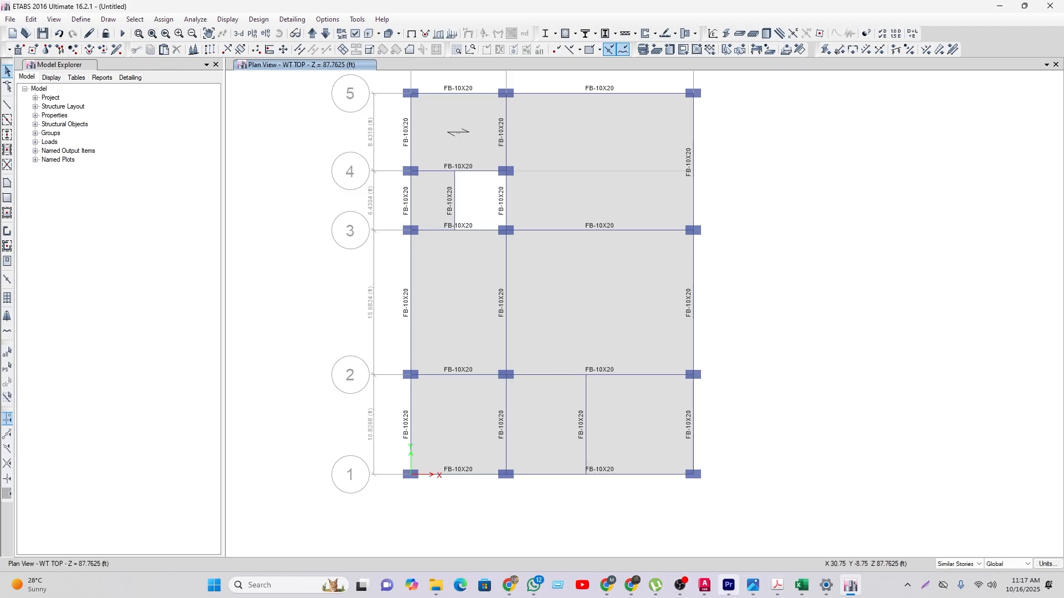
# Step: Switch to AutoCAD and add a vertical linear dimension from the master bedroom's inner corner column up to the front open-to-sky area's upper edge
pyautogui.moveTo(704, 585)
pyautogui.click(1005, 524)
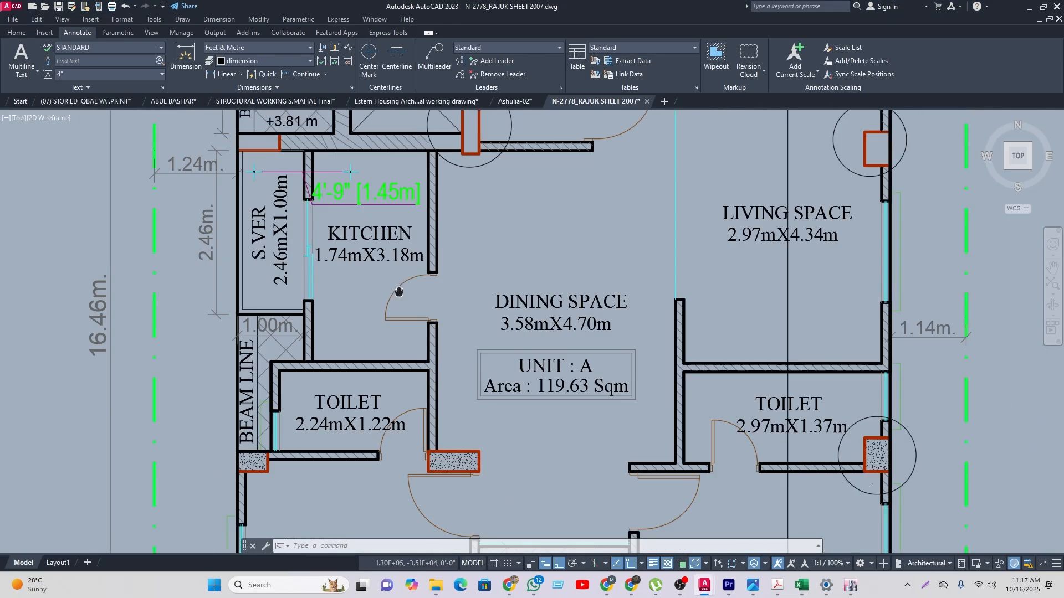
pyautogui.moveTo(399, 292); pyautogui.dragTo(394, 282, button='middle')
pyautogui.scroll(-4, 399, 288)
pyautogui.moveTo(492, 447); pyautogui.dragTo(471, 347, button='middle')
pyautogui.scroll(2, 429, 291)
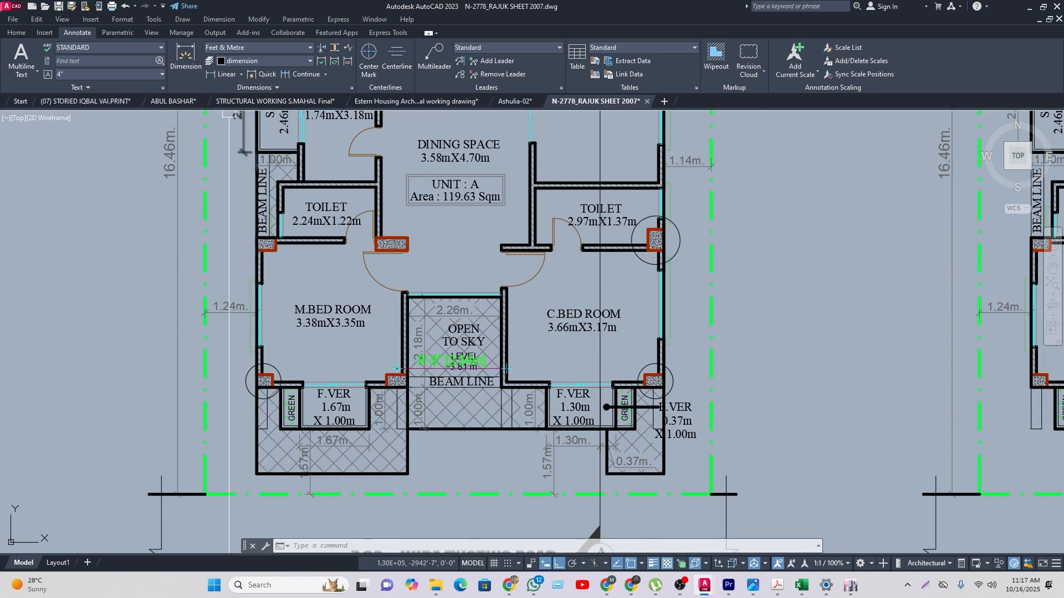
pyautogui.click(226, 73)
pyautogui.scroll(4, 391, 341)
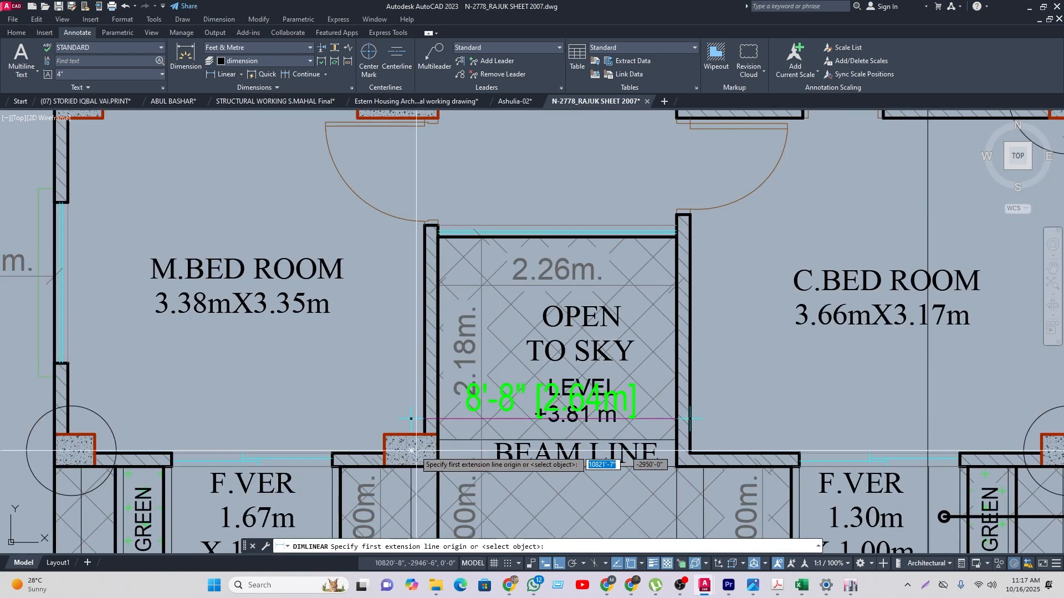
pyautogui.click(383, 451)
pyautogui.click(383, 236)
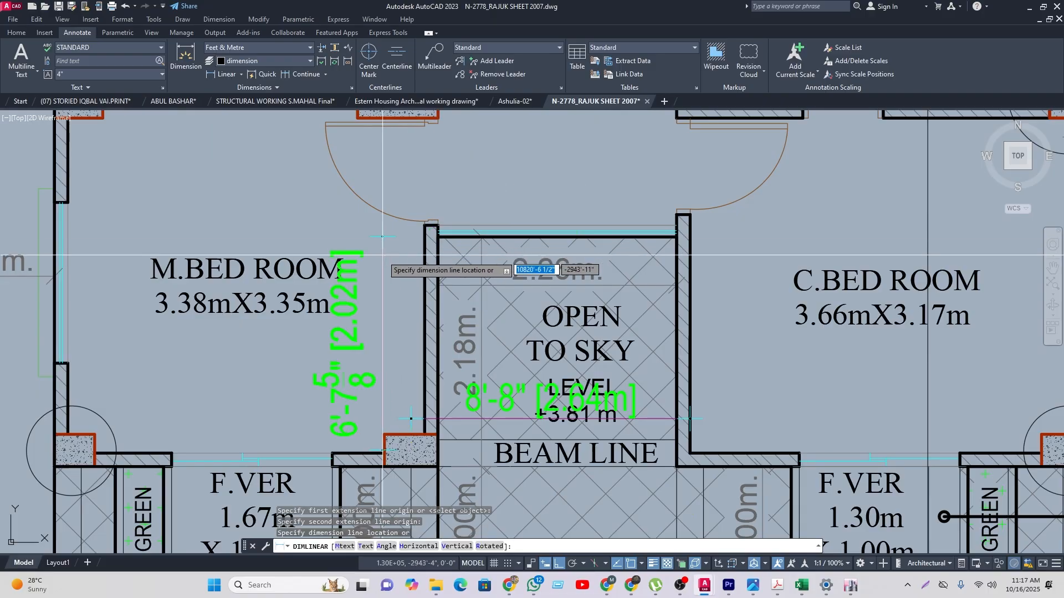
pyautogui.click(394, 311)
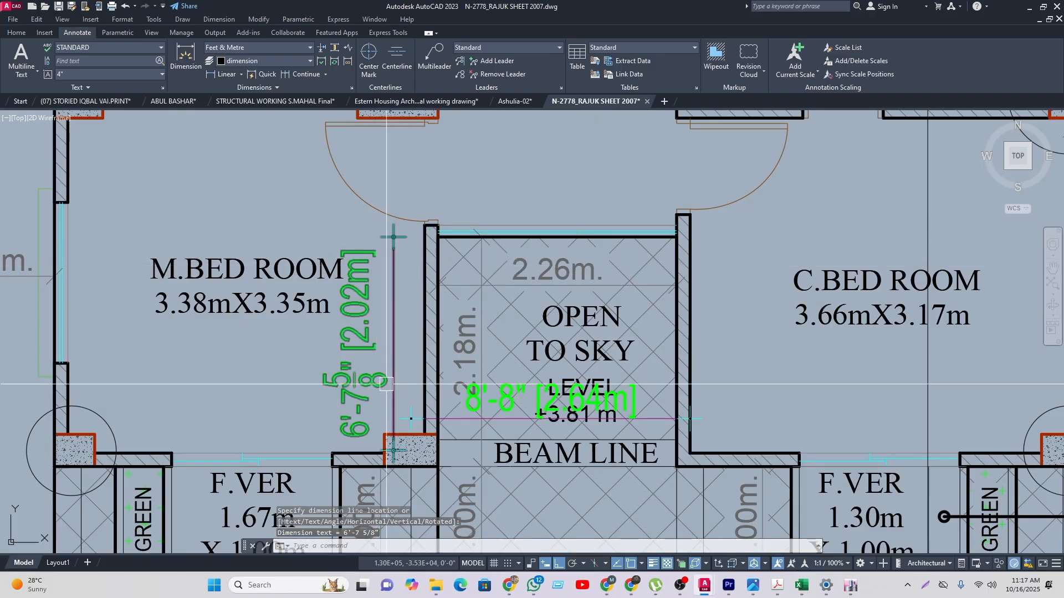
pyautogui.scroll(-4, 370, 426)
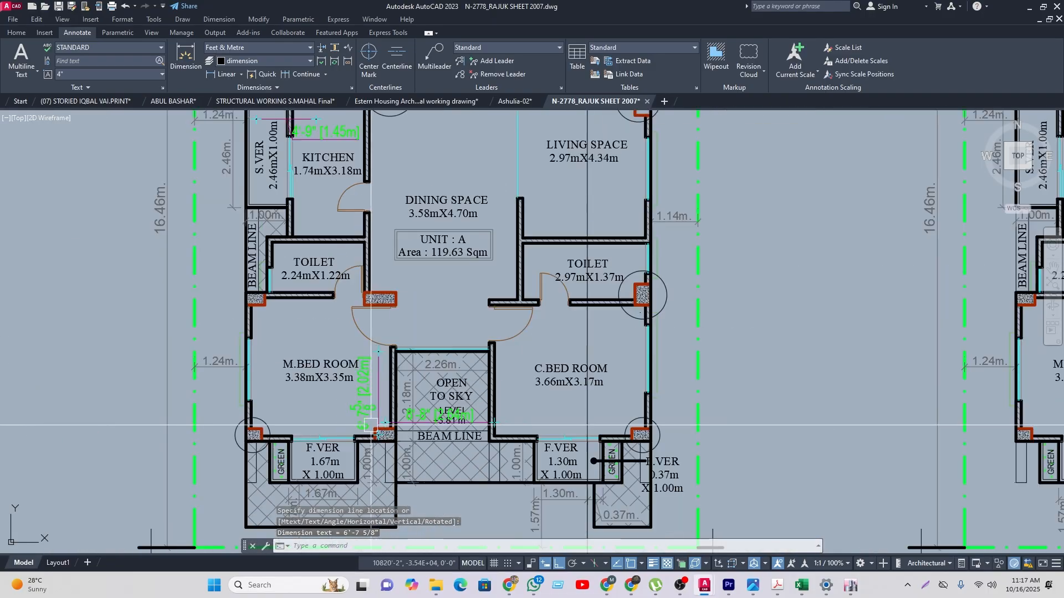
pyautogui.scroll(2, 370, 425)
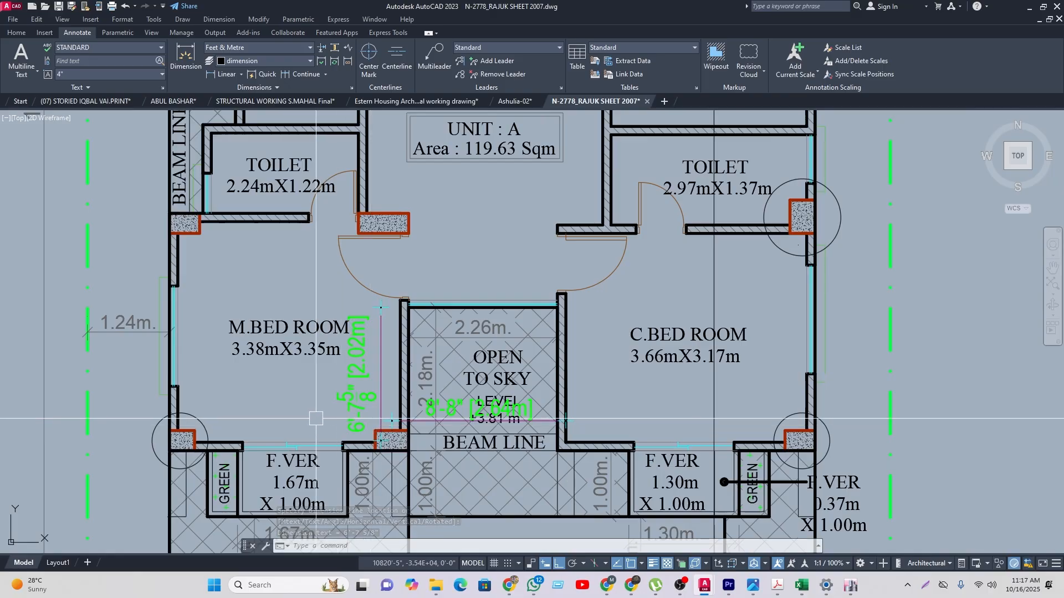
pyautogui.scroll(-2, 360, 275)
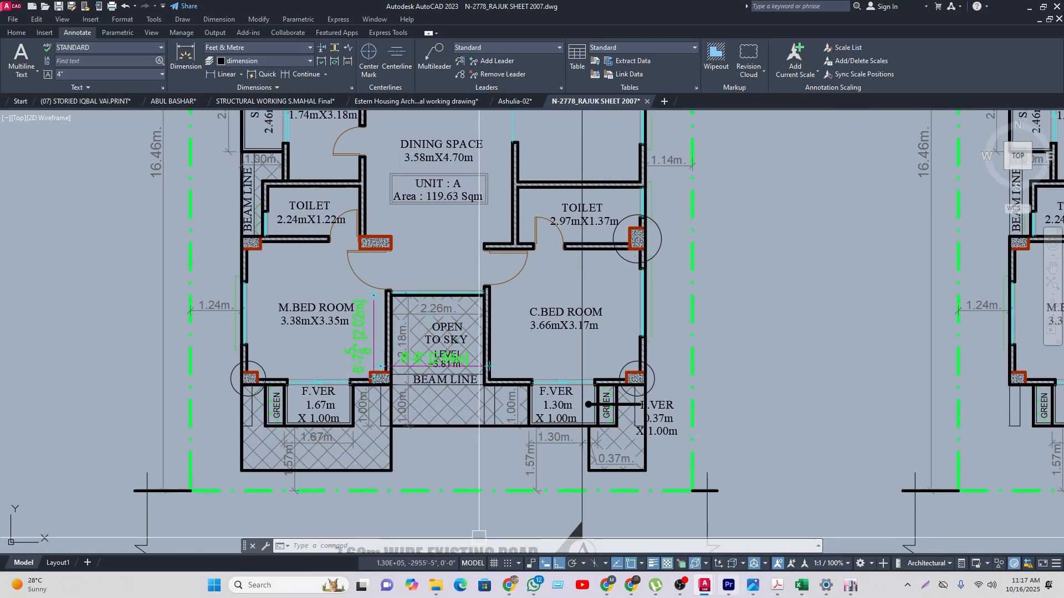
# Step: Switch to ETABS and replicate the grid 1 beam between grids B and C once by 6.67 ft in Y
pyautogui.click(850, 585)
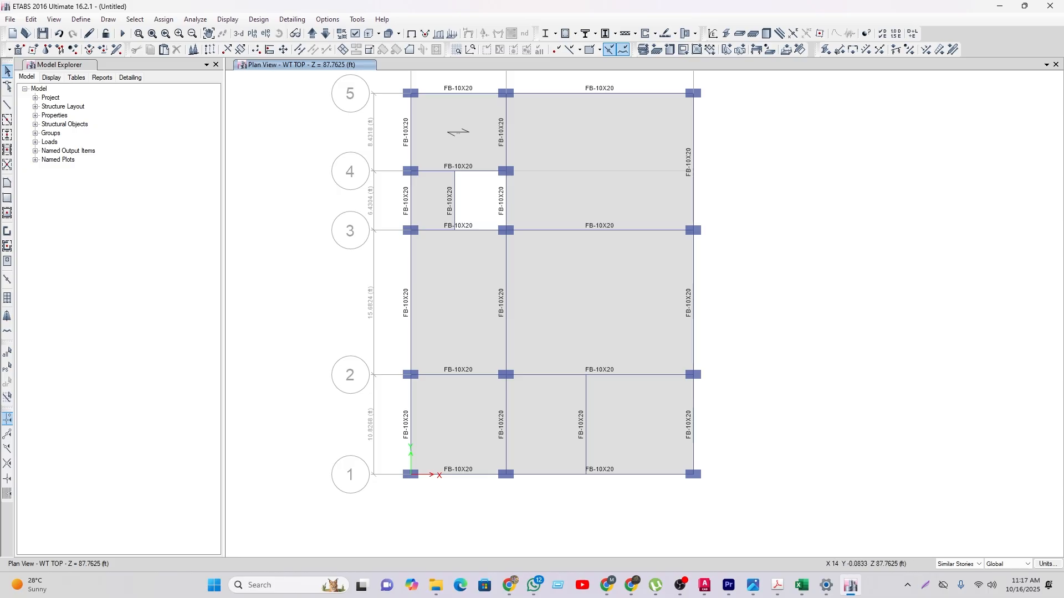
pyautogui.click(545, 476)
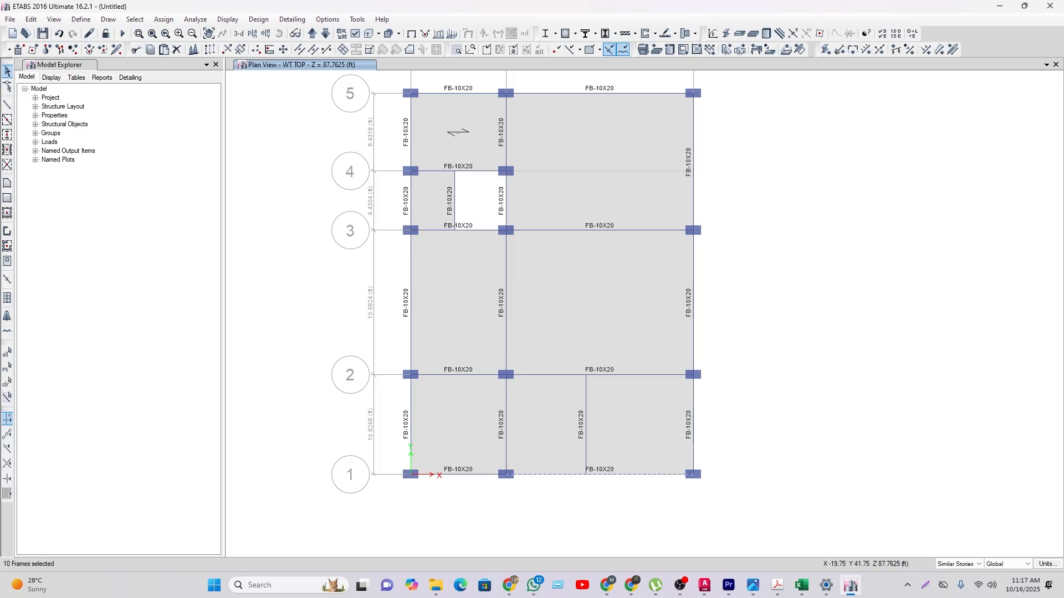
pyautogui.click(210, 50)
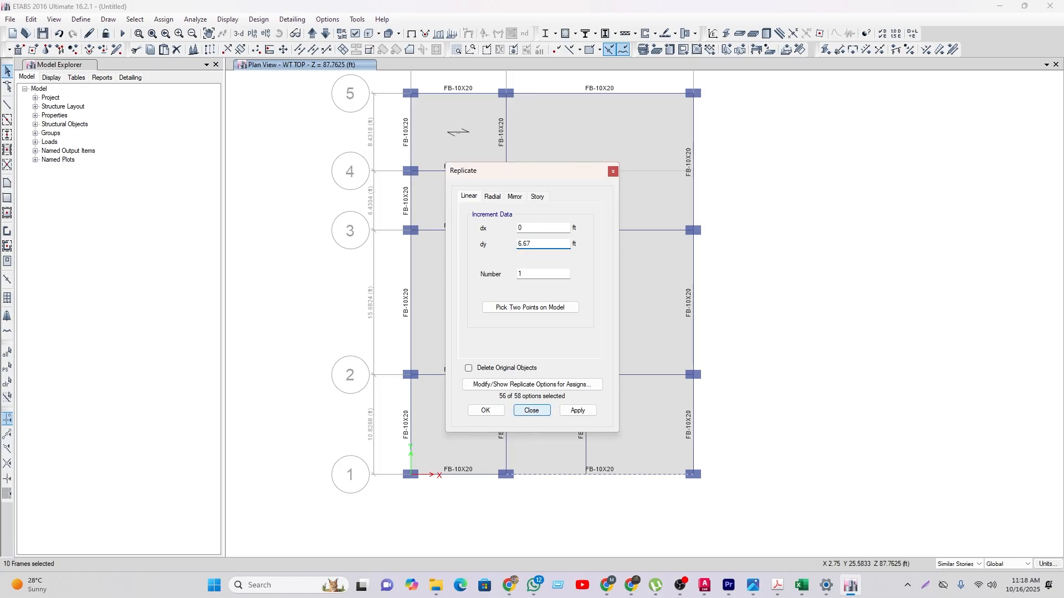
pyautogui.click(486, 410)
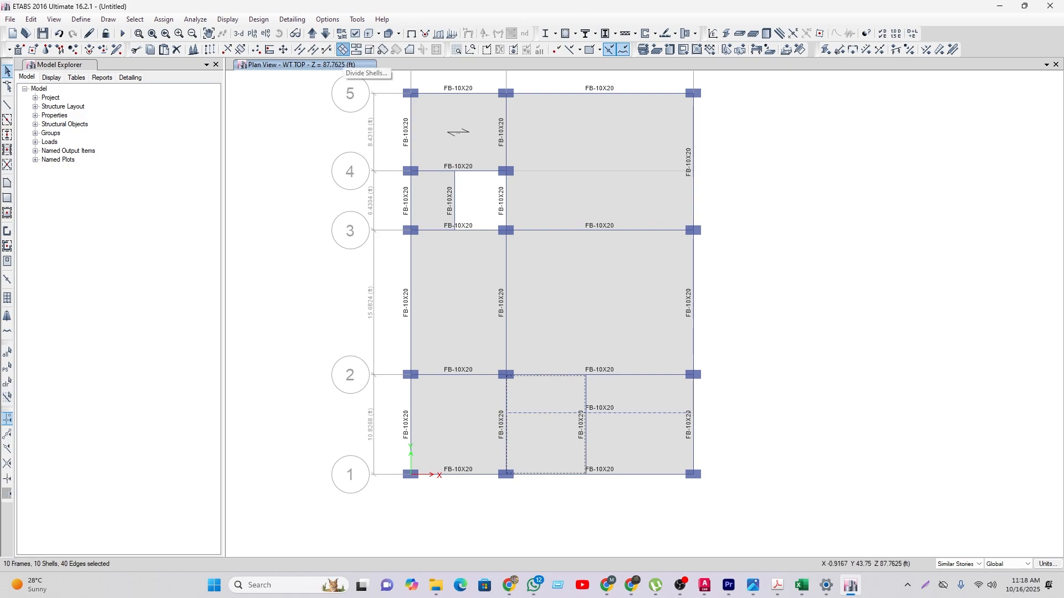
# Step: Cookie-cut the slab panel beside grid B at the replicated beam, and delete that beam and the cut panel next to grid 1
pyautogui.click(343, 50)
pyautogui.click(485, 369)
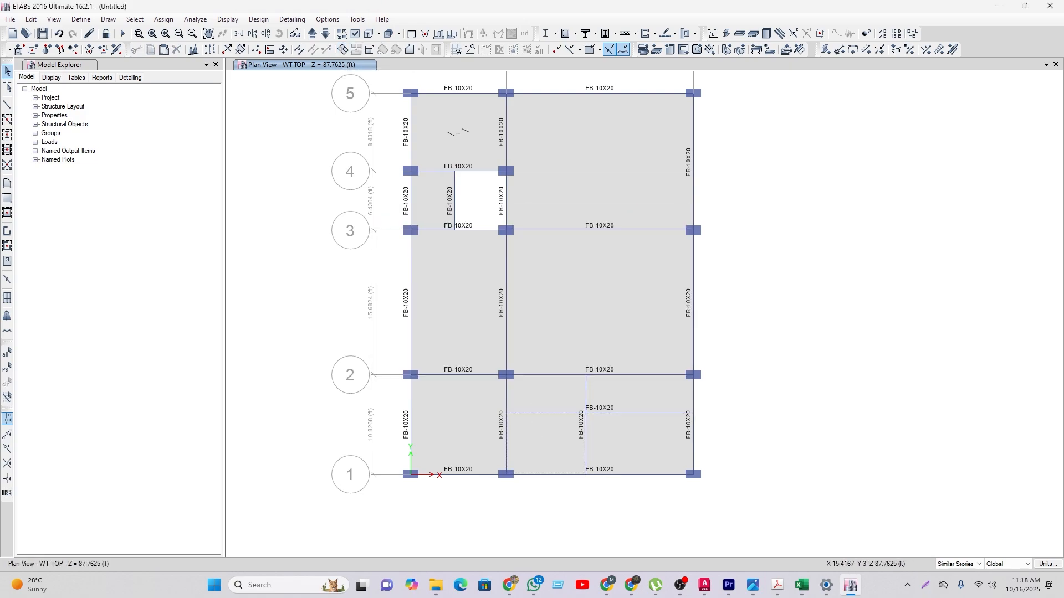
pyautogui.click(632, 413)
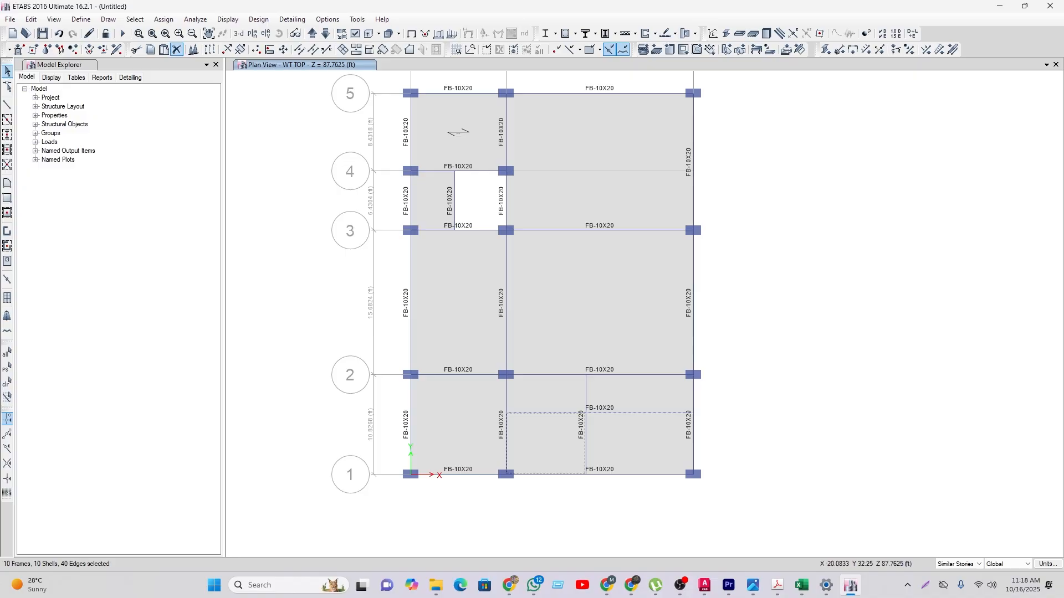
pyautogui.click(176, 49)
pyautogui.moveTo(513, 515); pyautogui.dragTo(545, 490, button='middle')
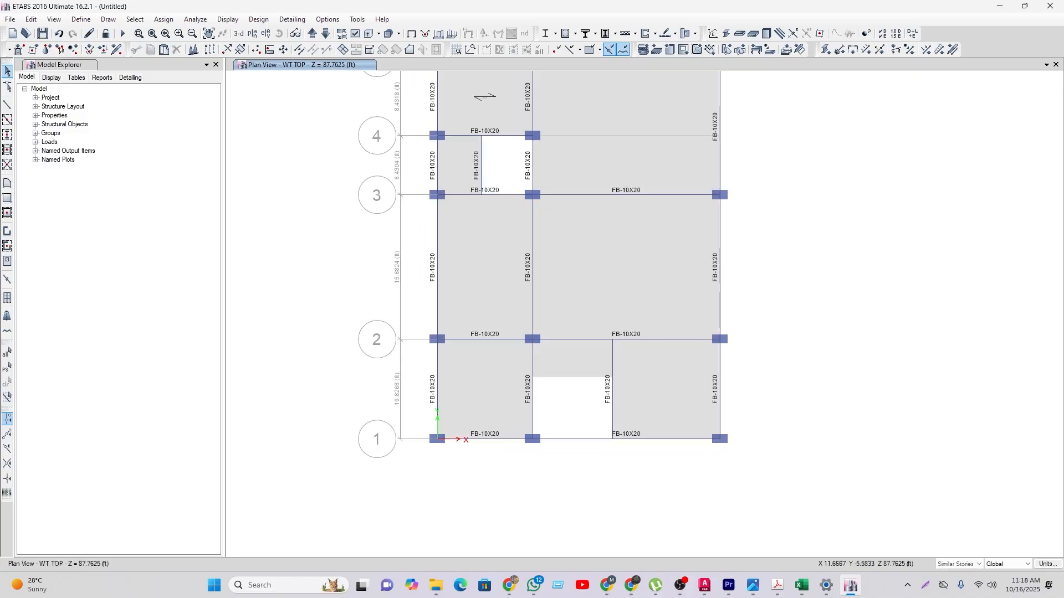
# Step: Hide the beams in the plan view and select the outer slab edges along grid 1 on both sides of the opening
pyautogui.click(355, 33)
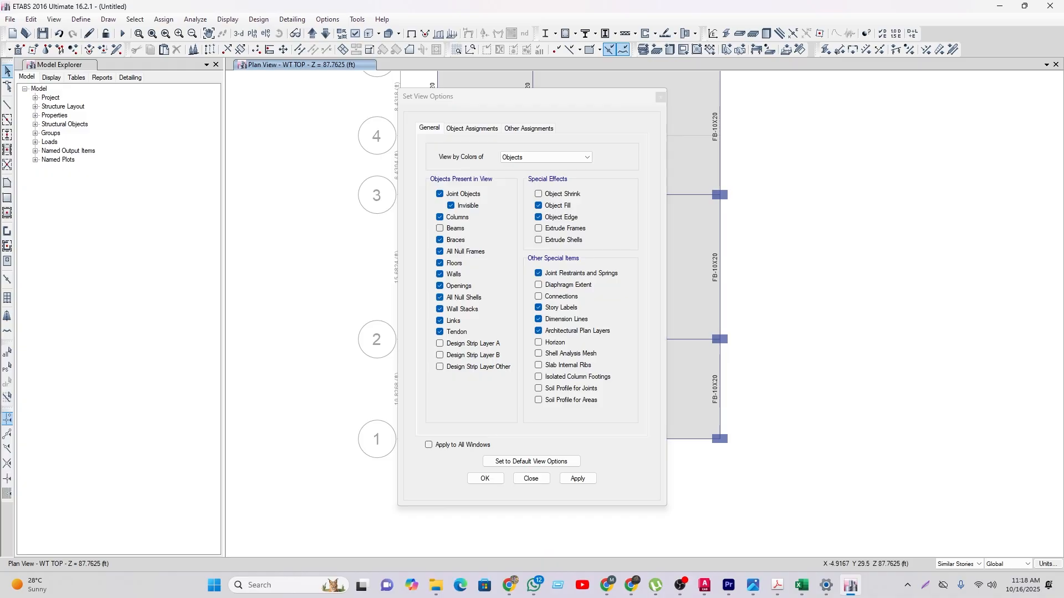
pyautogui.click(485, 478)
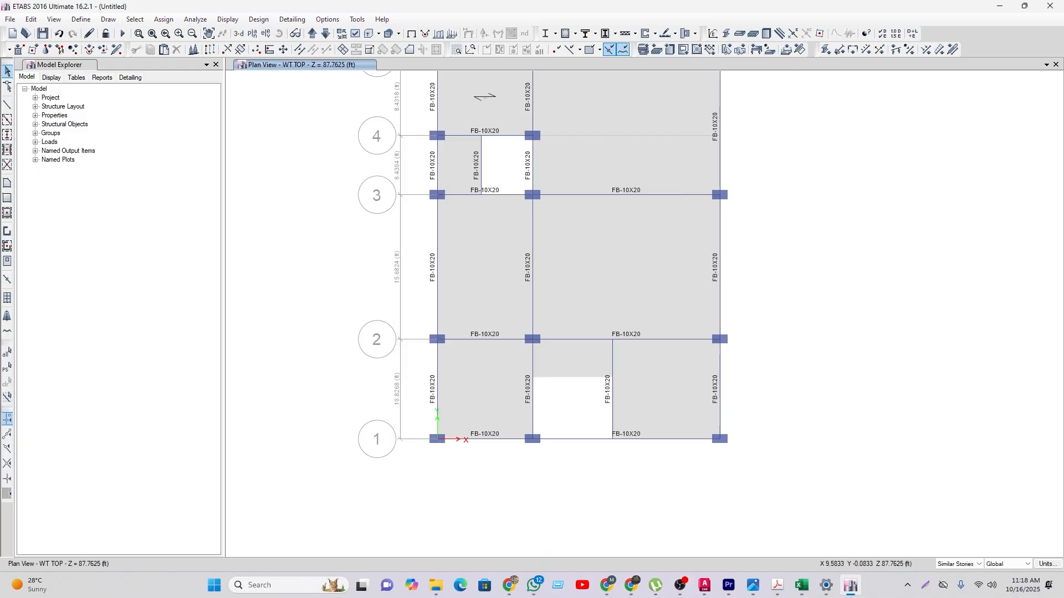
pyautogui.click(355, 34)
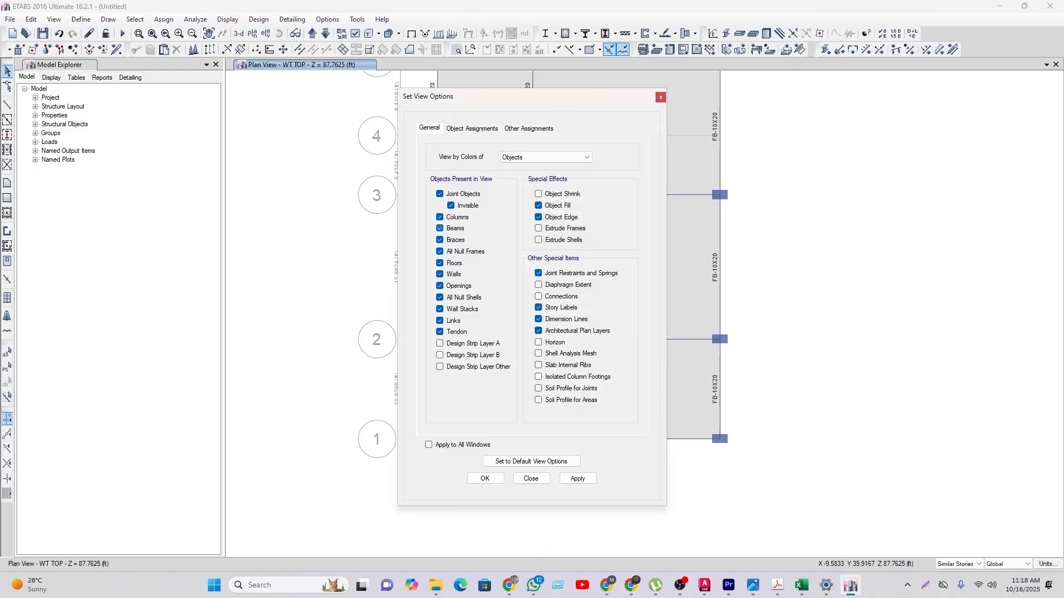
pyautogui.press('Return')
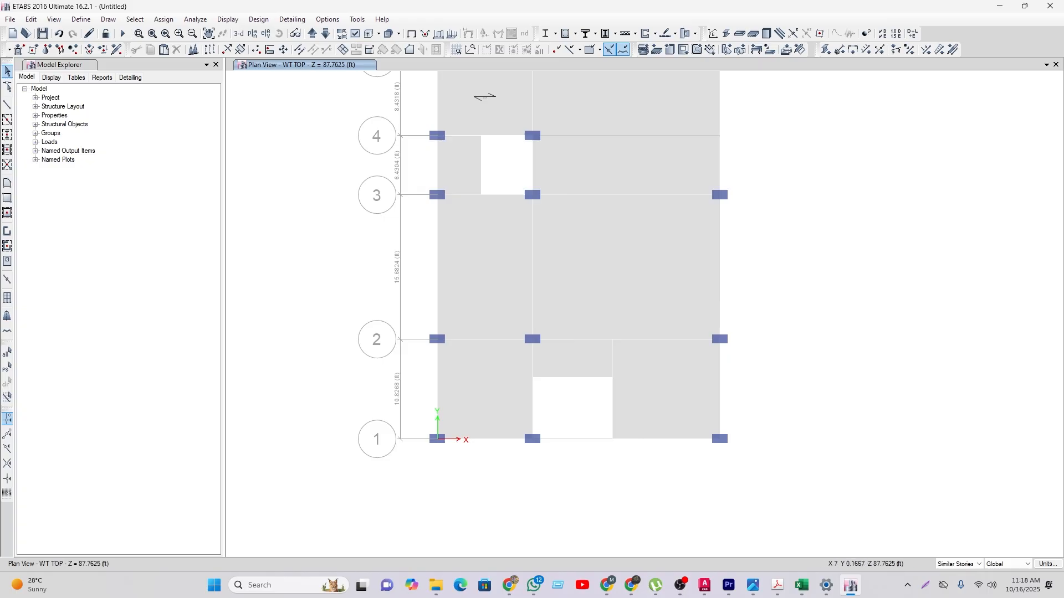
pyautogui.click(637, 438)
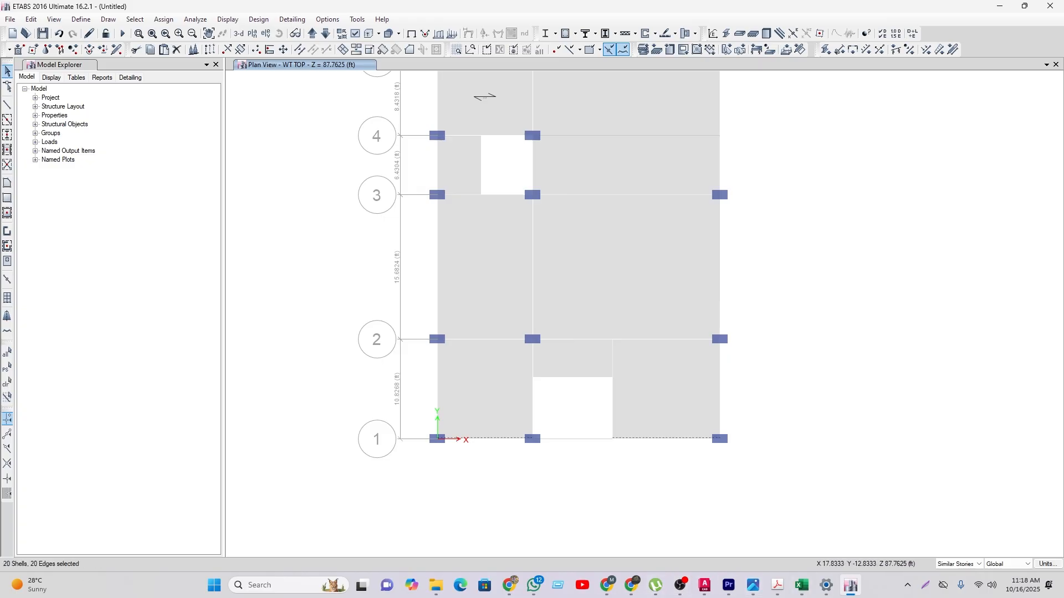
# Step: Switch to AutoCAD and add a vertical linear dimension from the master bedroom's outer corner column down to the front veranda's outer edge line
pyautogui.moveTo(705, 585)
pyautogui.click(982, 527)
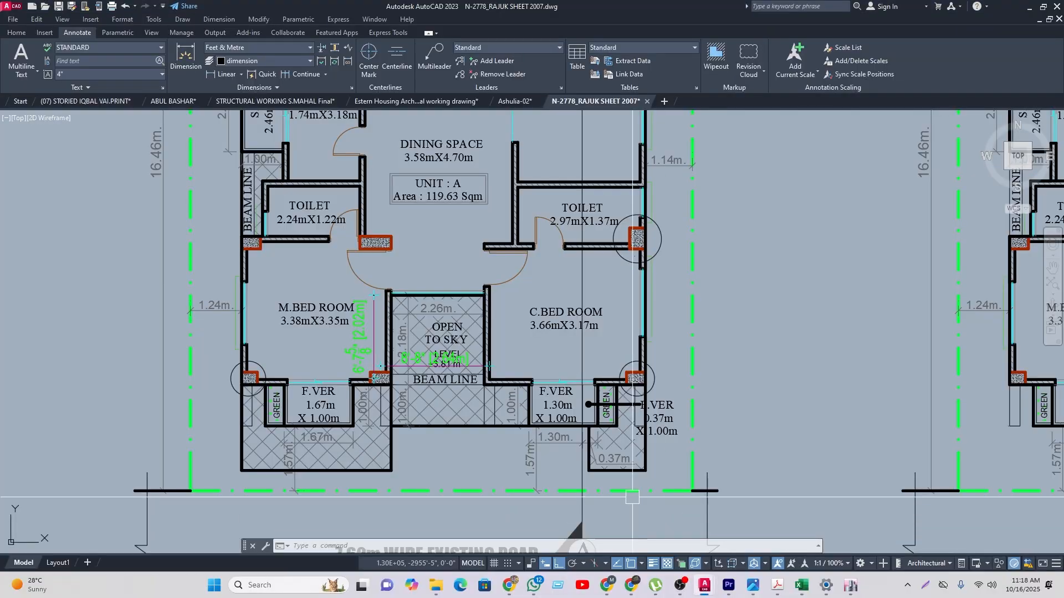
pyautogui.scroll(2, 521, 277)
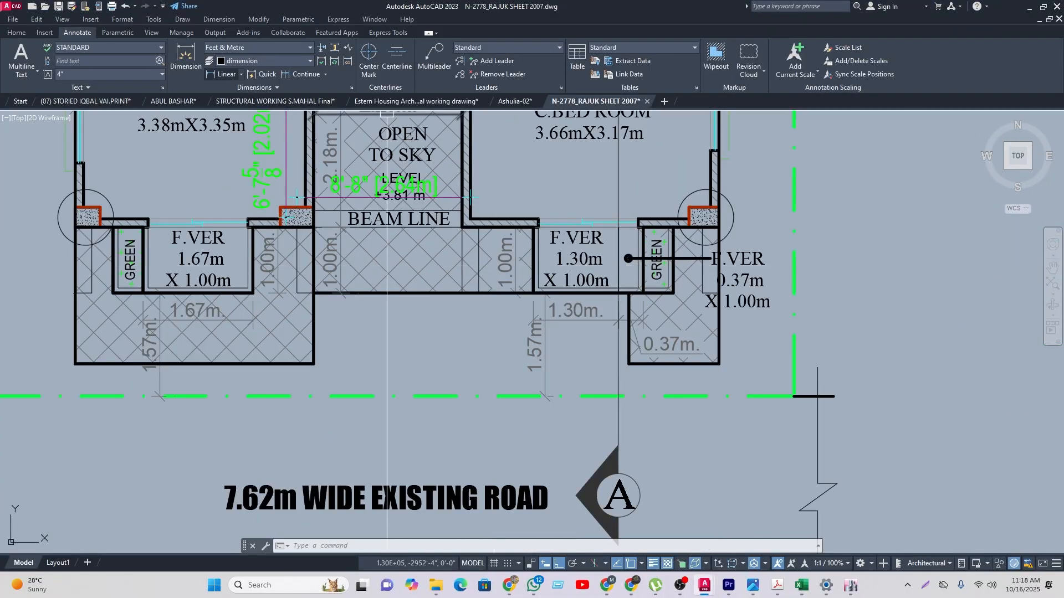
pyautogui.click(226, 74)
pyautogui.scroll(3, 150, 166)
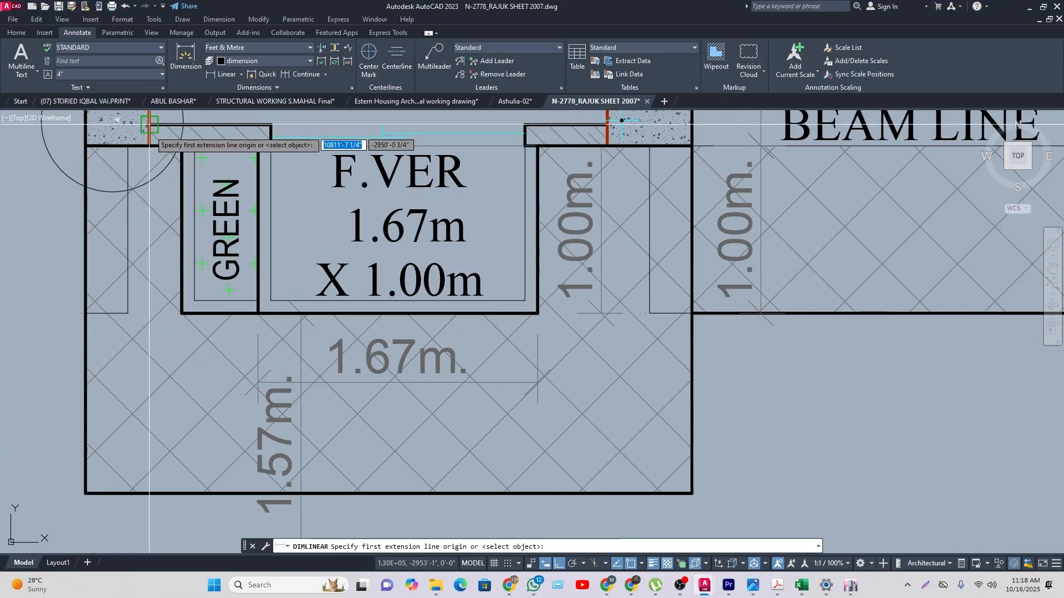
pyautogui.scroll(1, 130, 158)
pyautogui.click(129, 157)
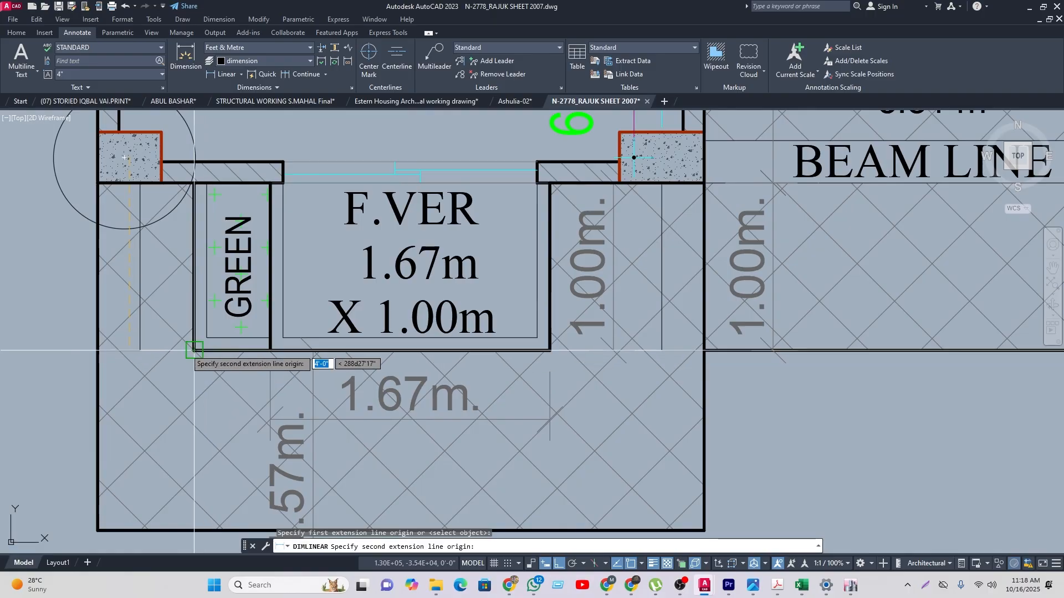
pyautogui.click(140, 333)
pyautogui.scroll(-2, 141, 332)
pyautogui.moveTo(85, 306); pyautogui.dragTo(263, 316, button='middle')
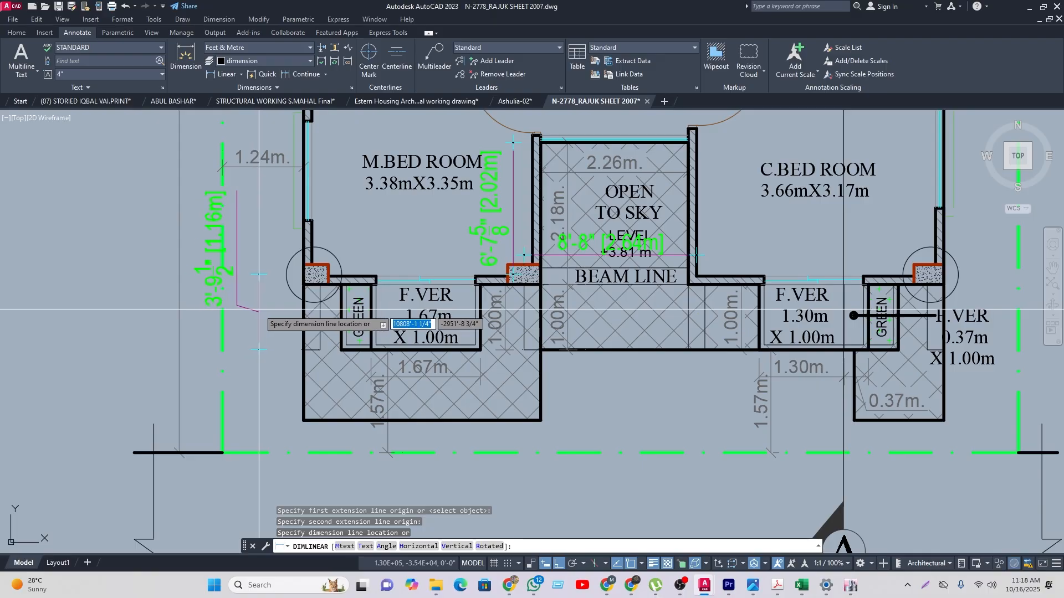
pyautogui.click(258, 309)
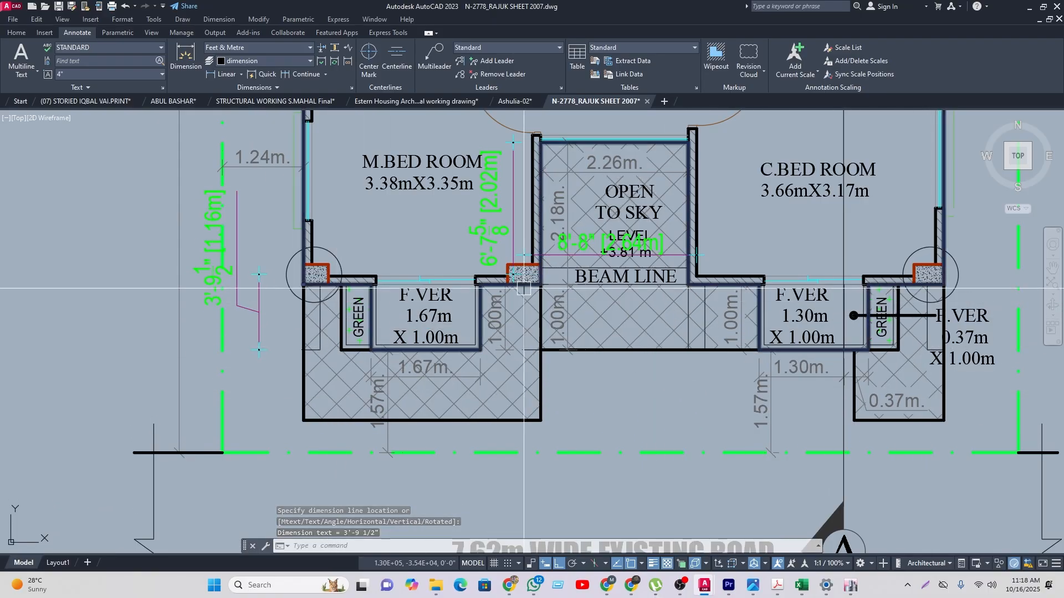
pyautogui.moveTo(608, 413); pyautogui.dragTo(588, 413, button='middle')
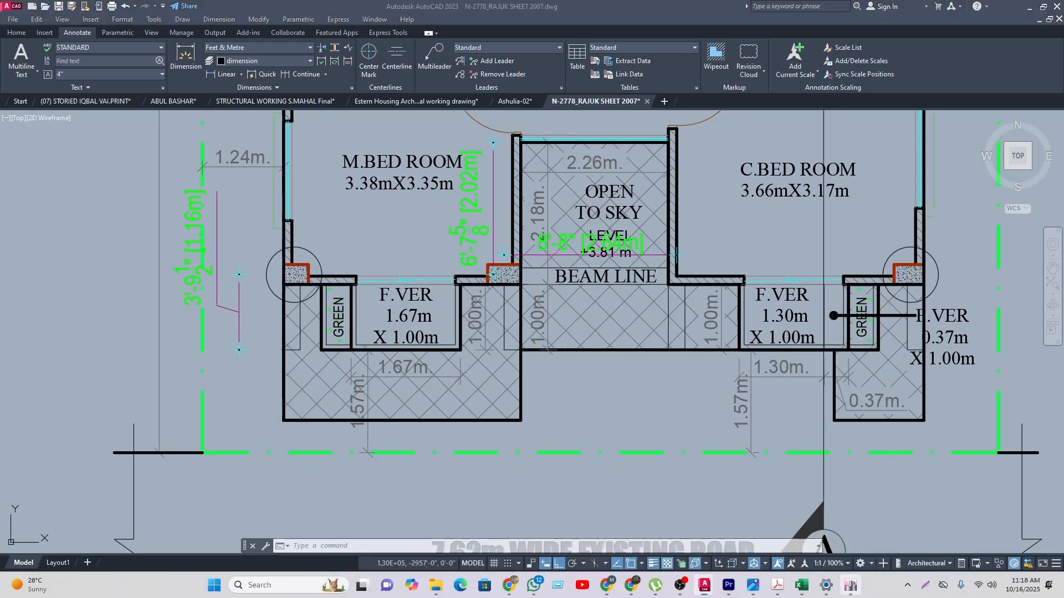
# Step: Switch to ETABS and expand the selected slab edges outward beyond grid 1 with an offset of 46 in
pyautogui.click(850, 585)
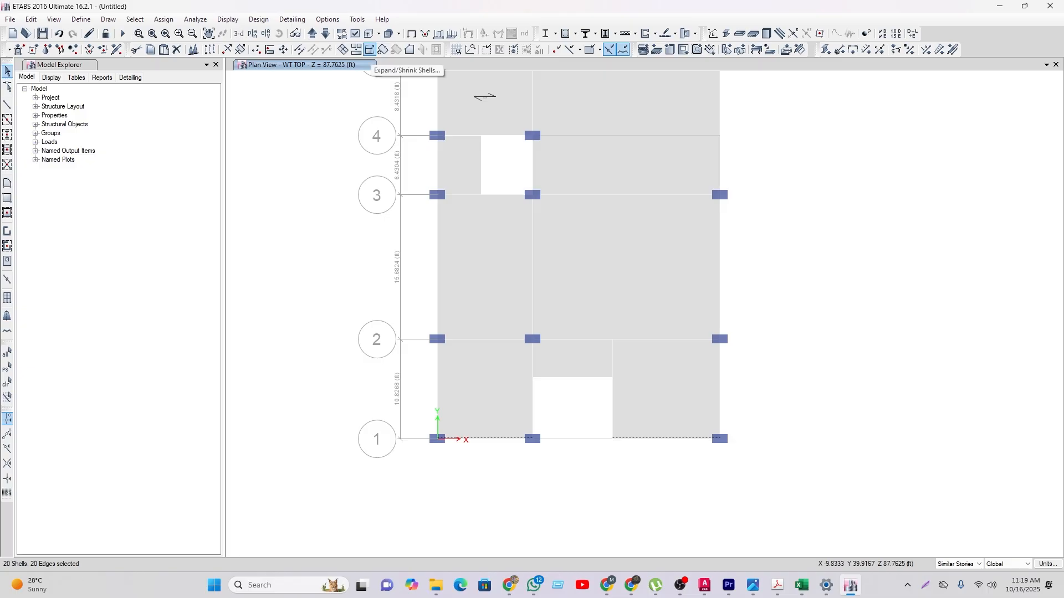
pyautogui.click(369, 50)
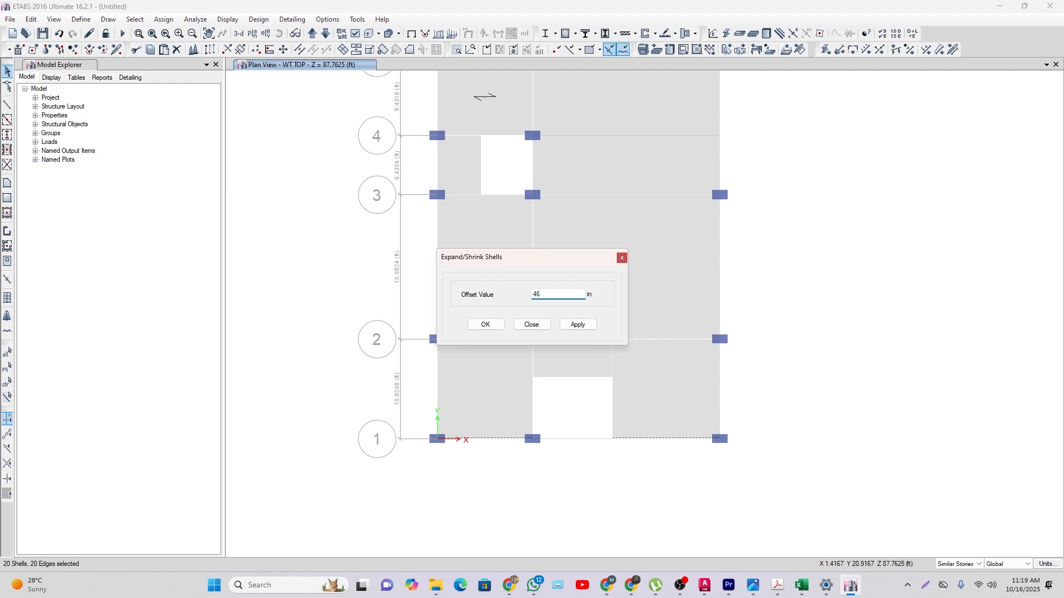
pyautogui.click(485, 325)
pyautogui.moveTo(485, 405); pyautogui.dragTo(480, 387, button='middle')
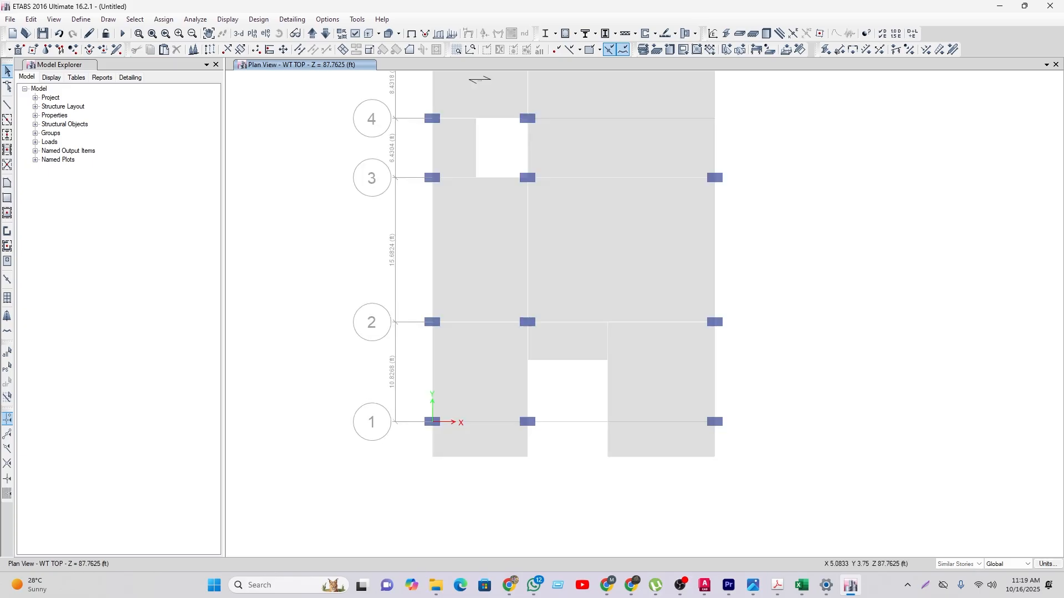
pyautogui.moveTo(527, 99); pyautogui.dragTo(531, 234, button='middle')
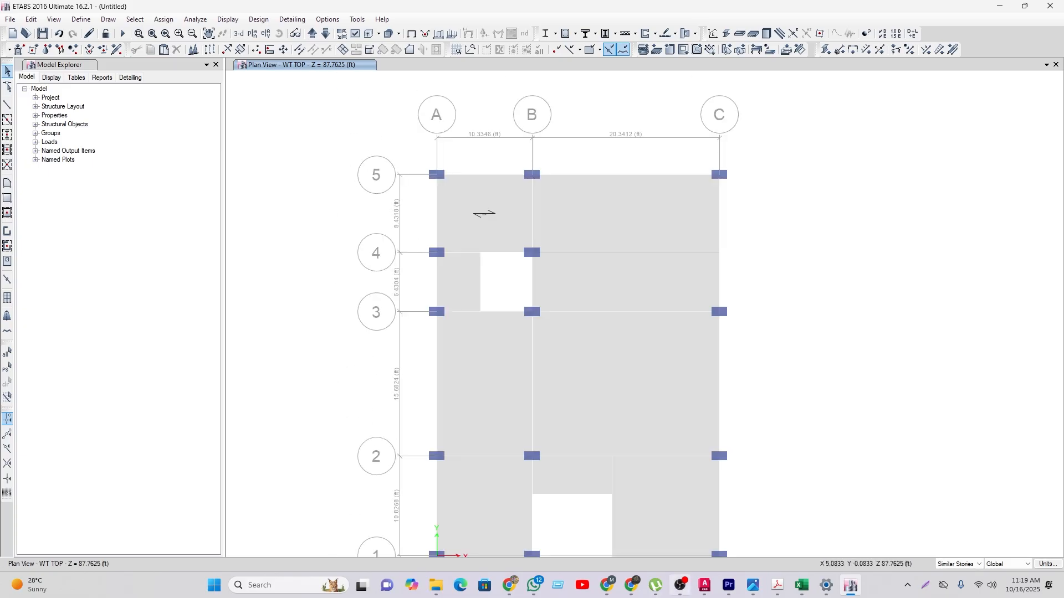
# Step: Switch to AutoCAD and examine the 1st floor plan, the column grid layout, and the ground, typical and roof floor plans
pyautogui.moveTo(704, 584)
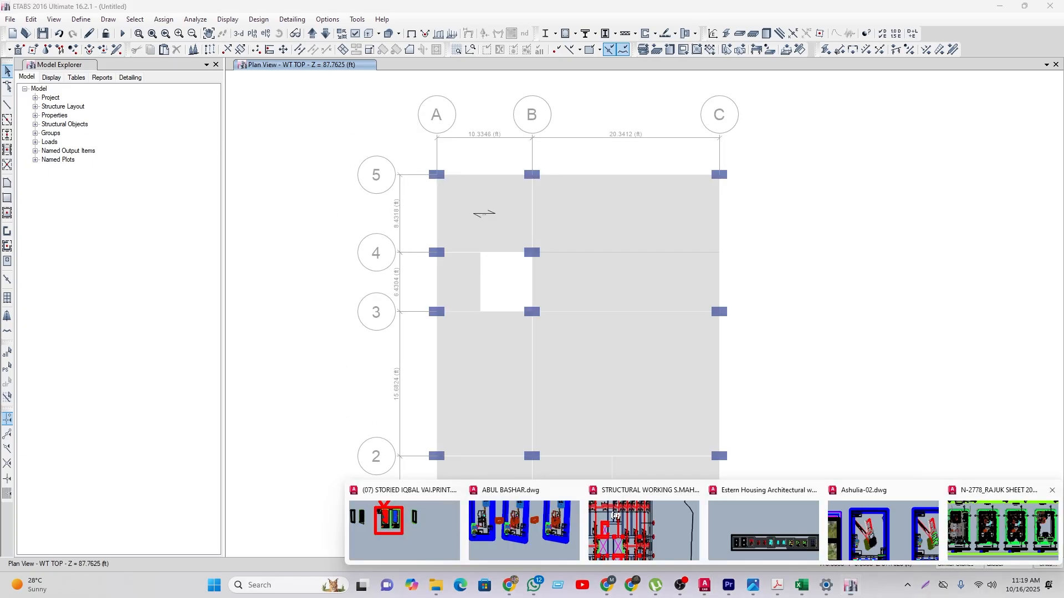
pyautogui.click(1002, 524)
pyautogui.scroll(2, 579, 438)
pyautogui.scroll(-4, 579, 438)
pyautogui.scroll(2, 598, 277)
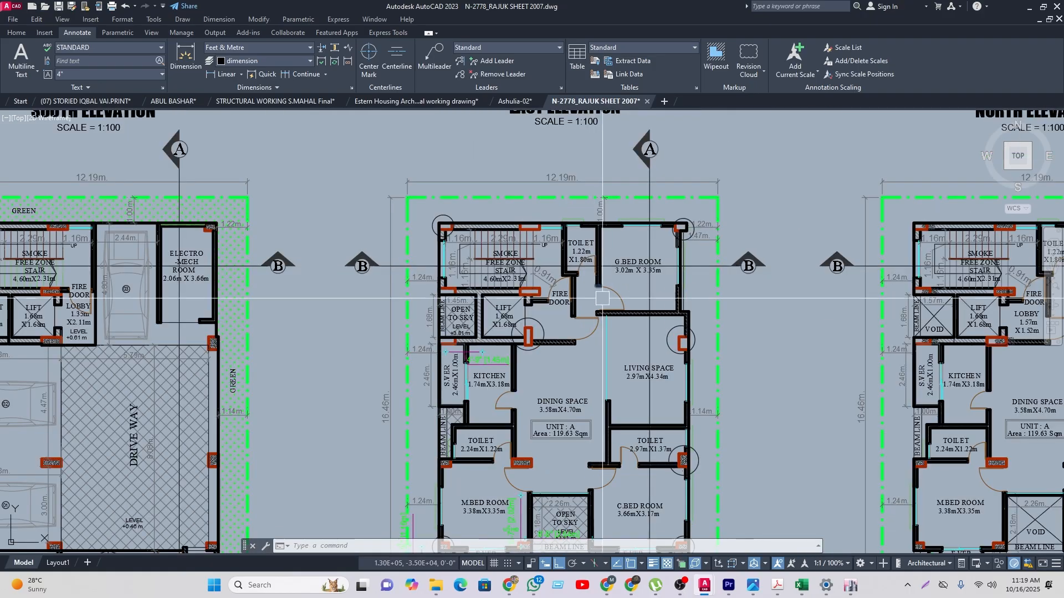
pyautogui.moveTo(625, 385); pyautogui.dragTo(599, 302, button='middle')
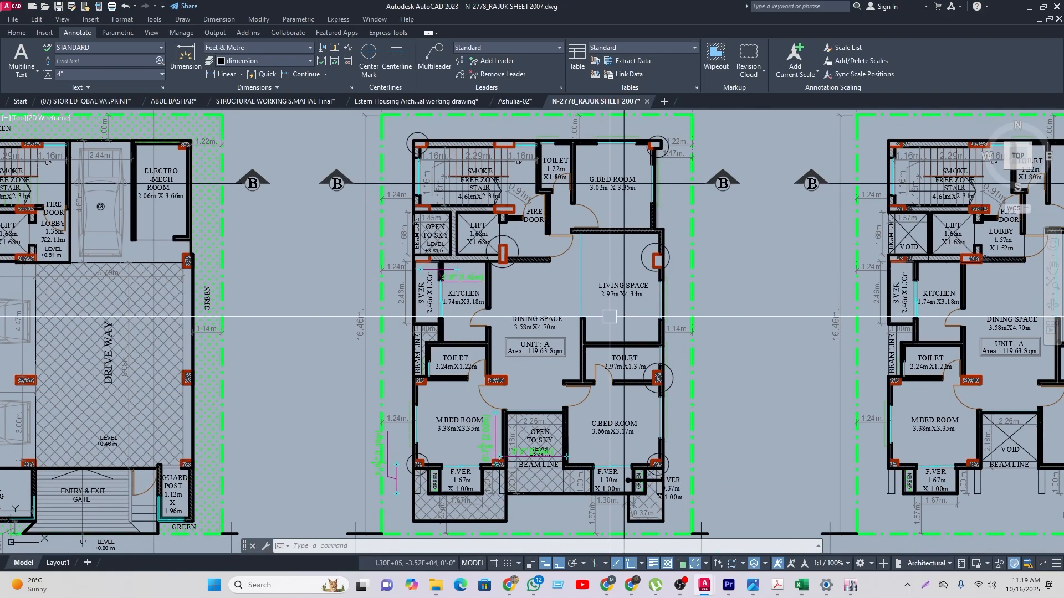
pyautogui.scroll(-3, 609, 316)
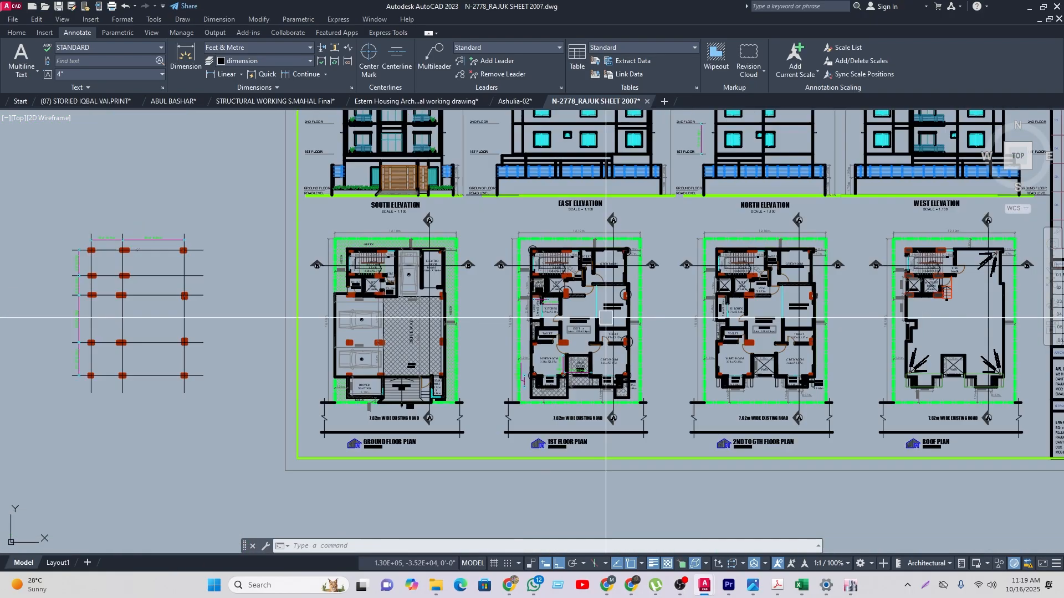
pyautogui.scroll(3, 166, 373)
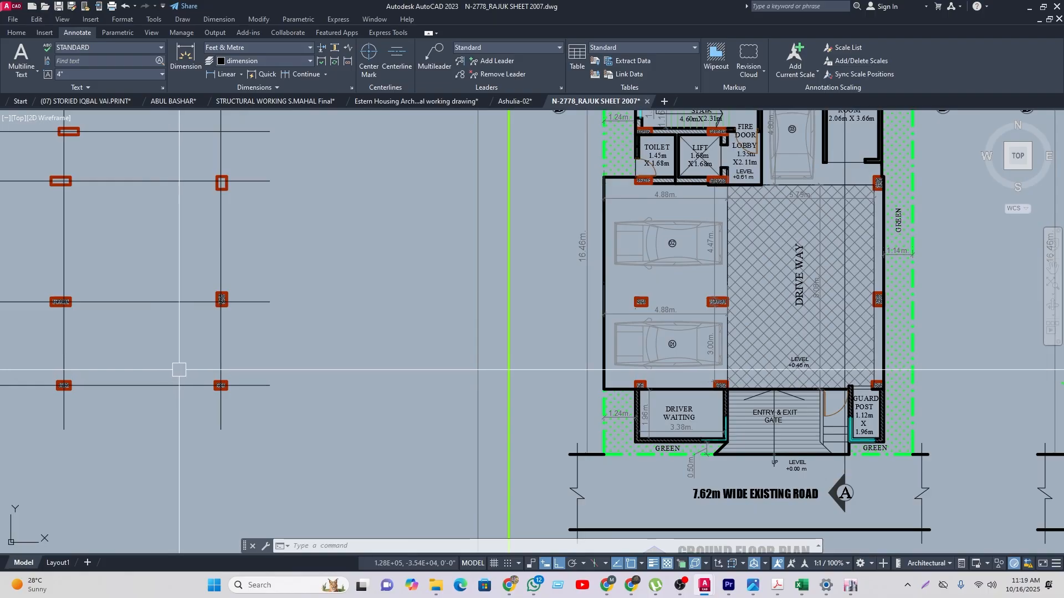
pyautogui.scroll(-3, 316, 399)
pyautogui.scroll(3, 406, 370)
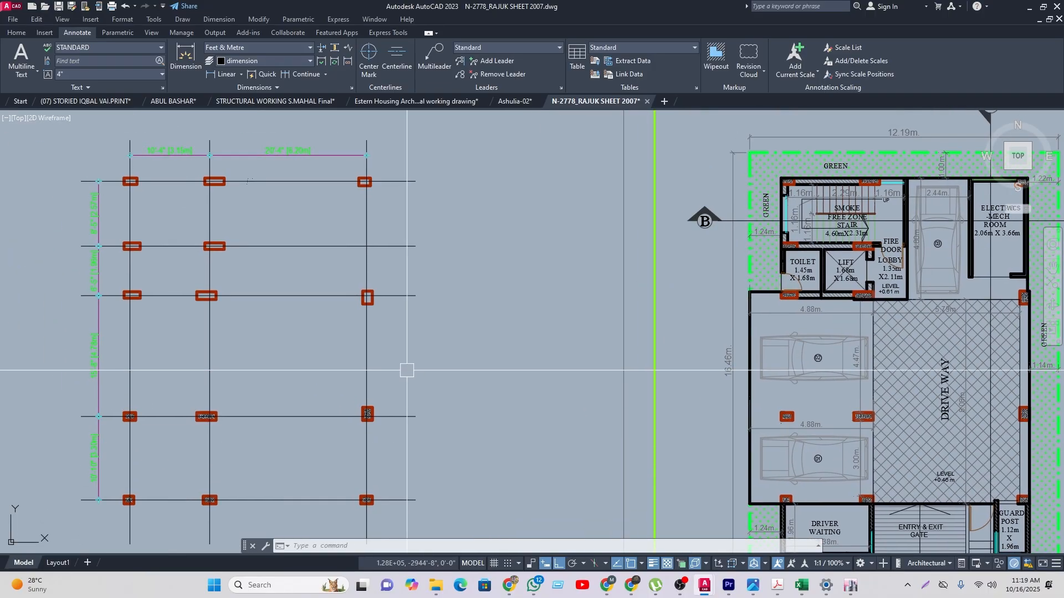
pyautogui.scroll(-2, 407, 371)
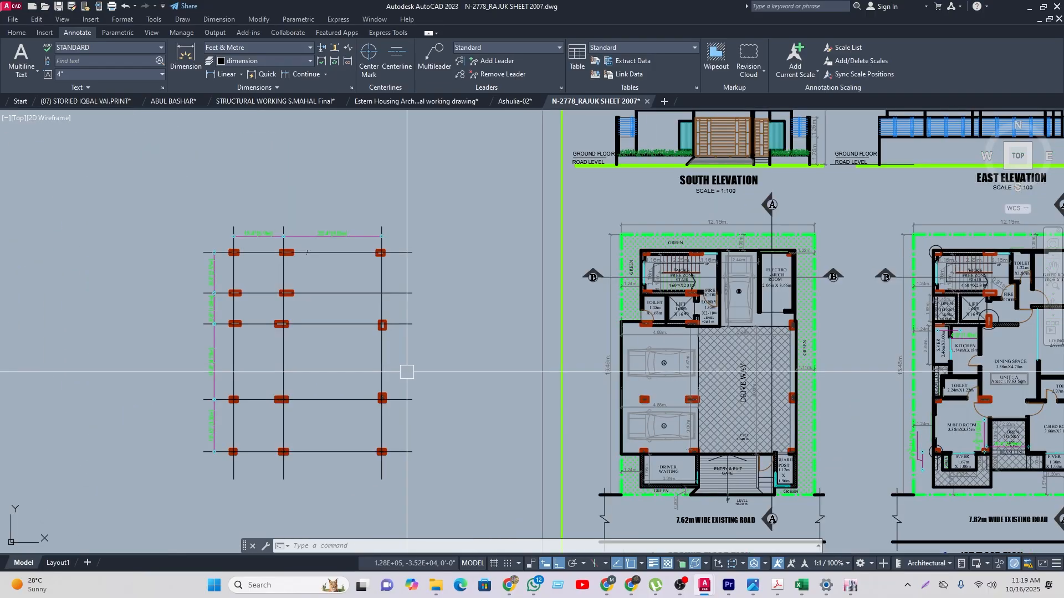
pyautogui.scroll(-2, 406, 369)
pyautogui.moveTo(489, 456); pyautogui.dragTo(295, 425, button='middle')
pyautogui.moveTo(604, 404); pyautogui.dragTo(449, 405, button='middle')
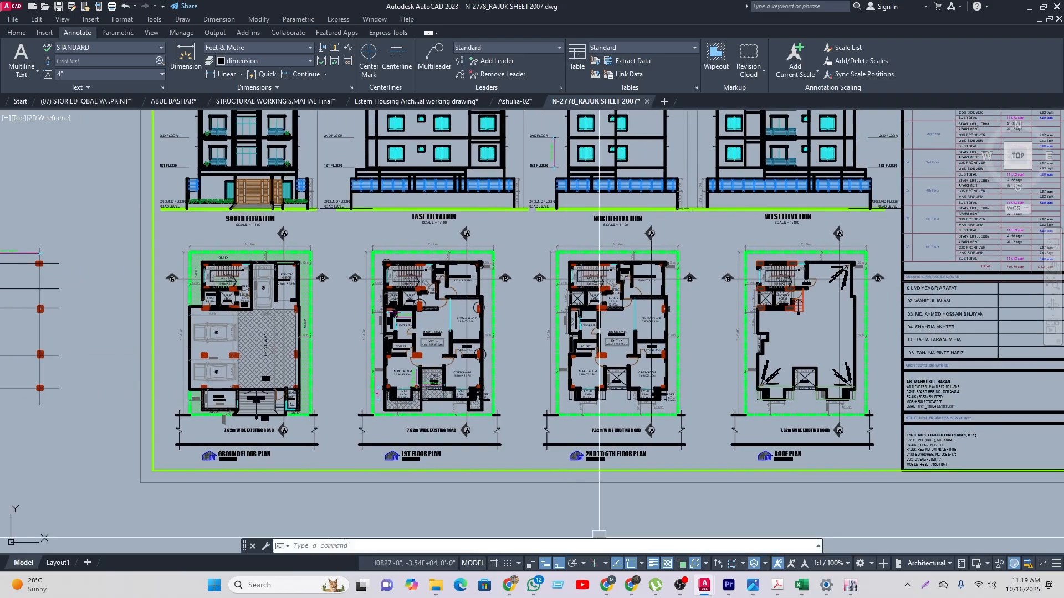
# Step: Switch to ETABS and show the beams in the plan view again
pyautogui.moveTo(801, 585)
pyautogui.click(850, 586)
pyautogui.moveTo(530, 233); pyautogui.dragTo(466, 149, button='middle')
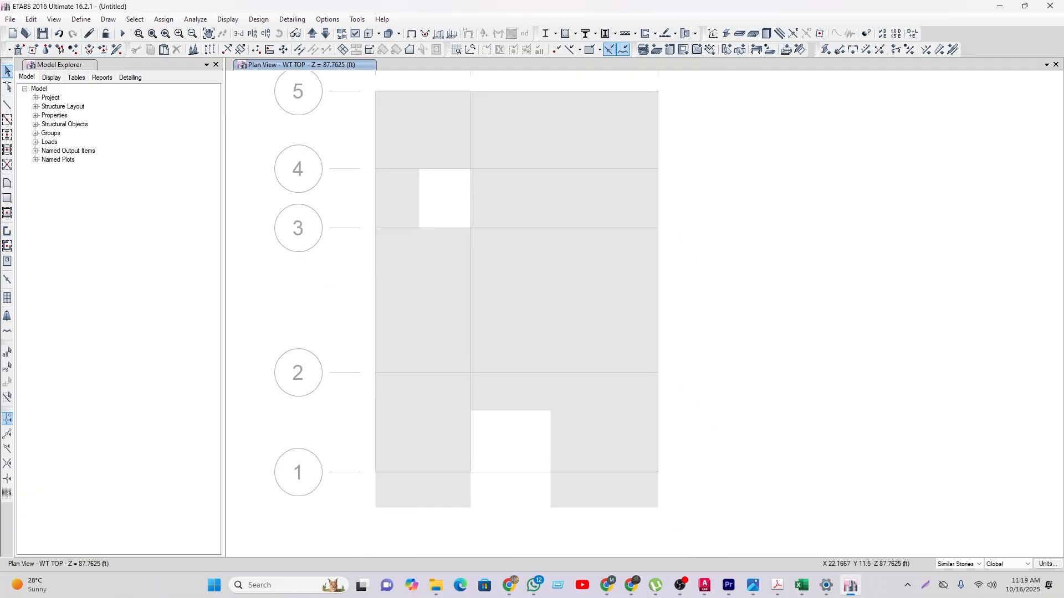
pyautogui.click(356, 33)
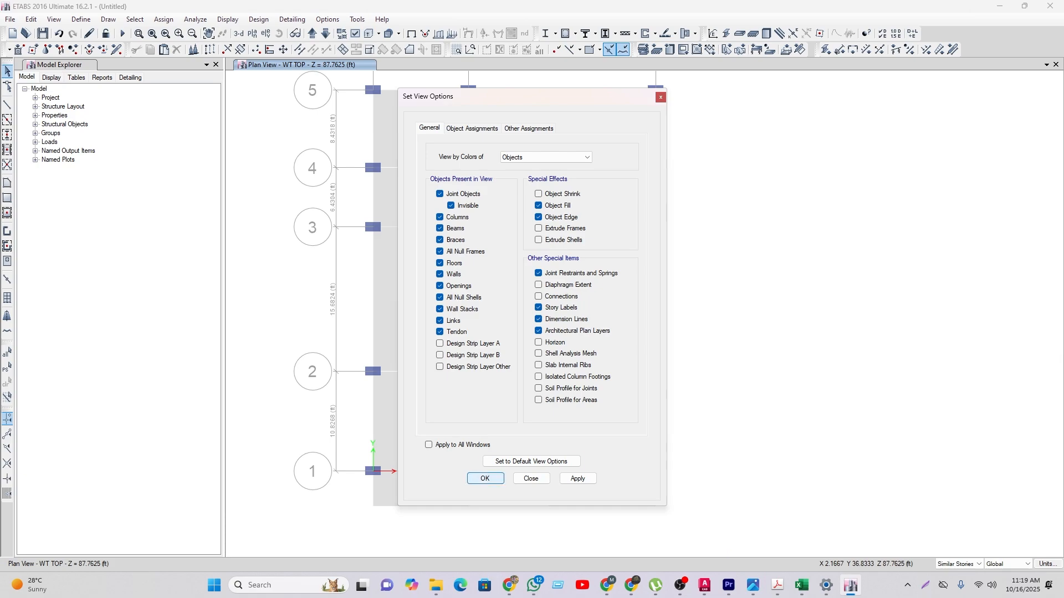
pyautogui.click(486, 478)
# Step: Cookie-cut the two extended front slab panels at the grid 1 beam between grids B and C, extending frames to the shell edges
pyautogui.click(415, 504)
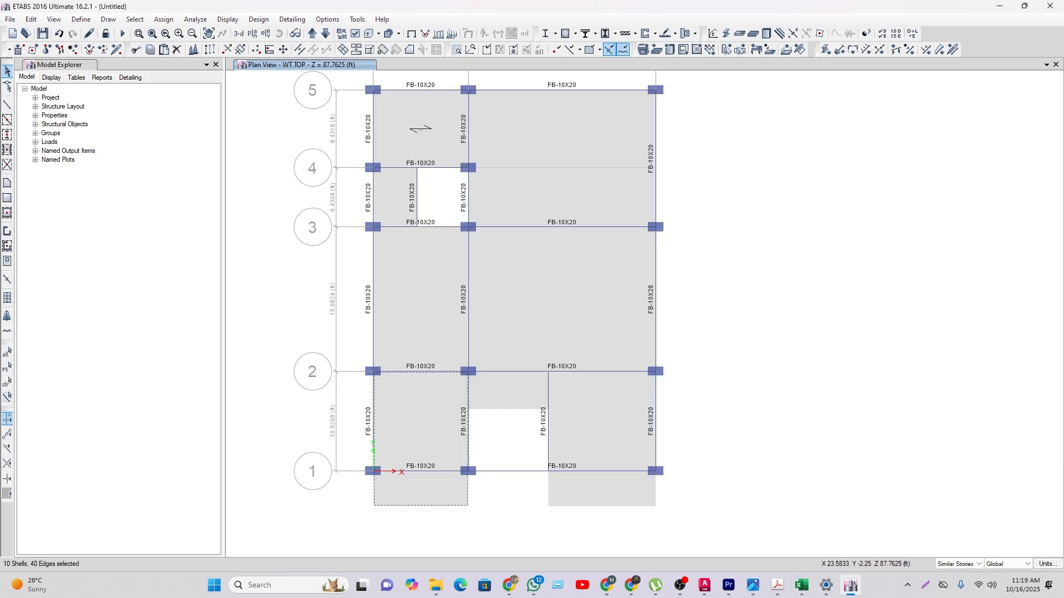
pyautogui.moveTo(620, 533); pyautogui.dragTo(599, 445)
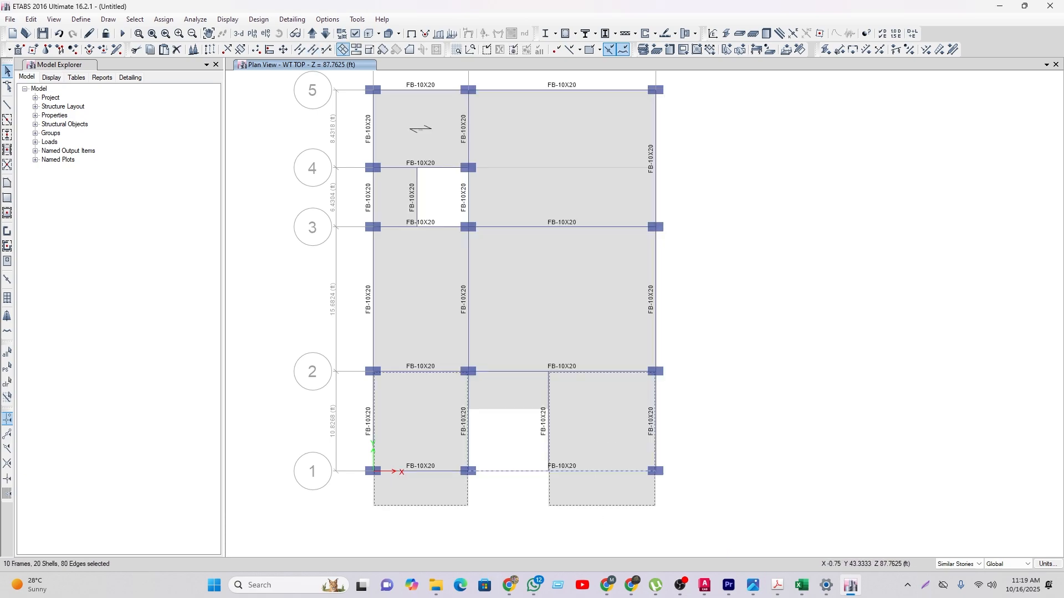
pyautogui.click(342, 49)
pyautogui.click(485, 369)
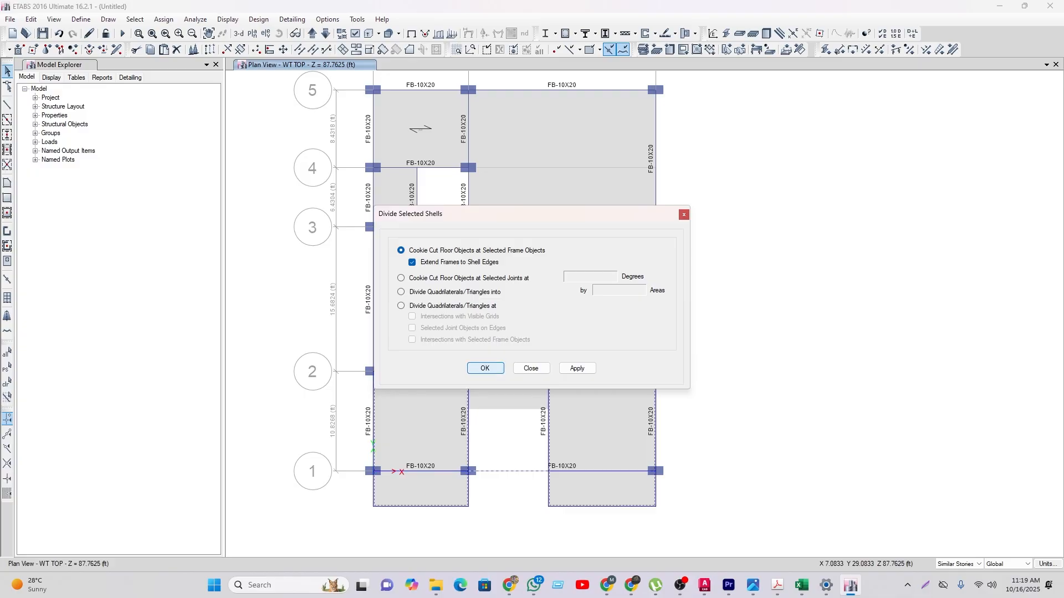
pyautogui.moveTo(476, 522); pyautogui.dragTo(493, 440, button='middle')
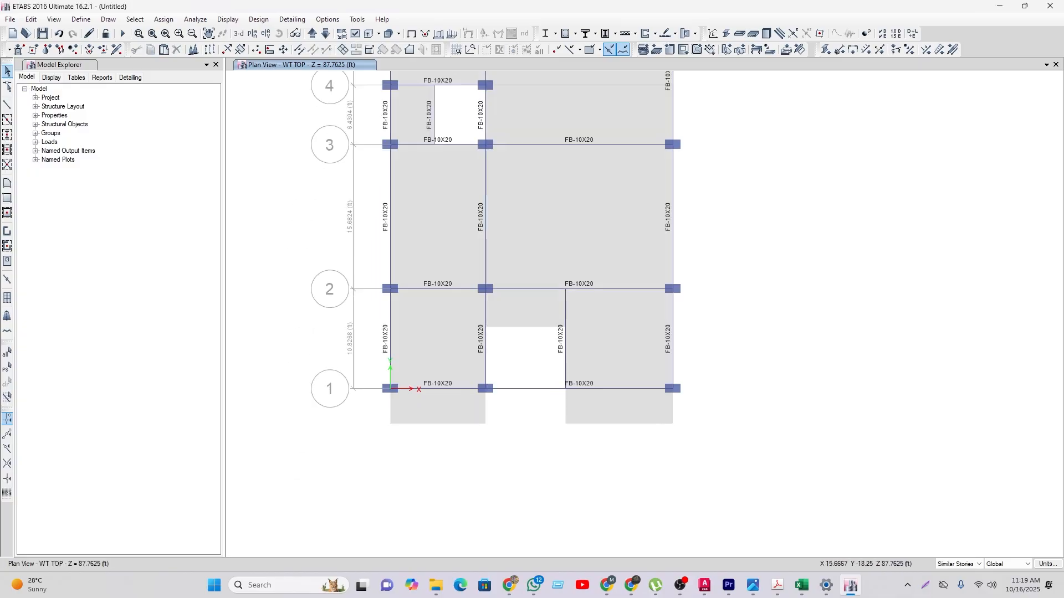
# Step: Switch to AutoCAD and dimension the horizontal gap between the M.Bed room front veranda and the beam centre beside the void on the typical floor plan
pyautogui.moveTo(704, 585)
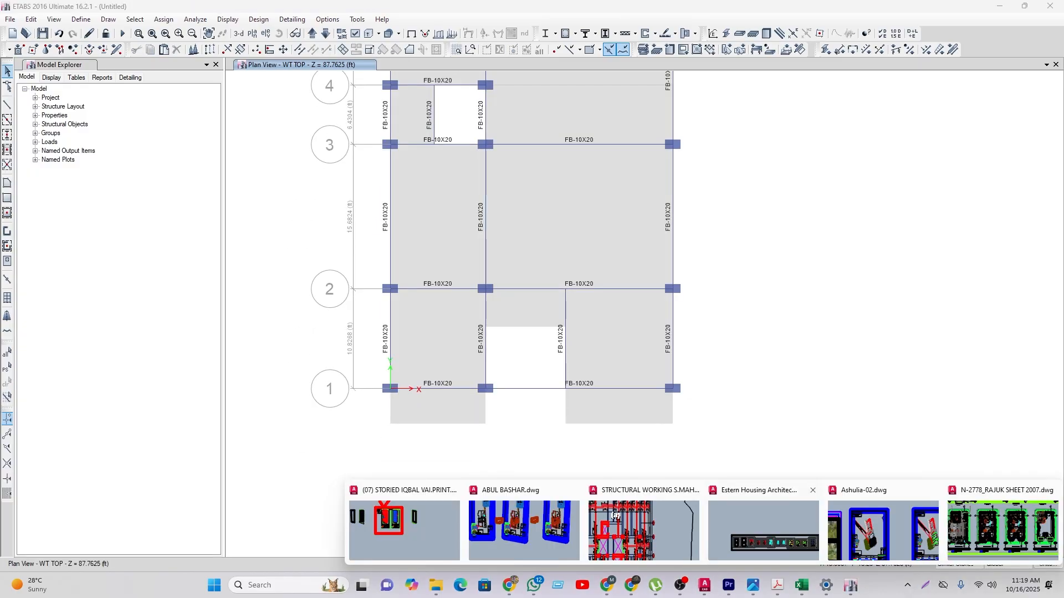
pyautogui.click(1003, 529)
pyautogui.scroll(5, 491, 396)
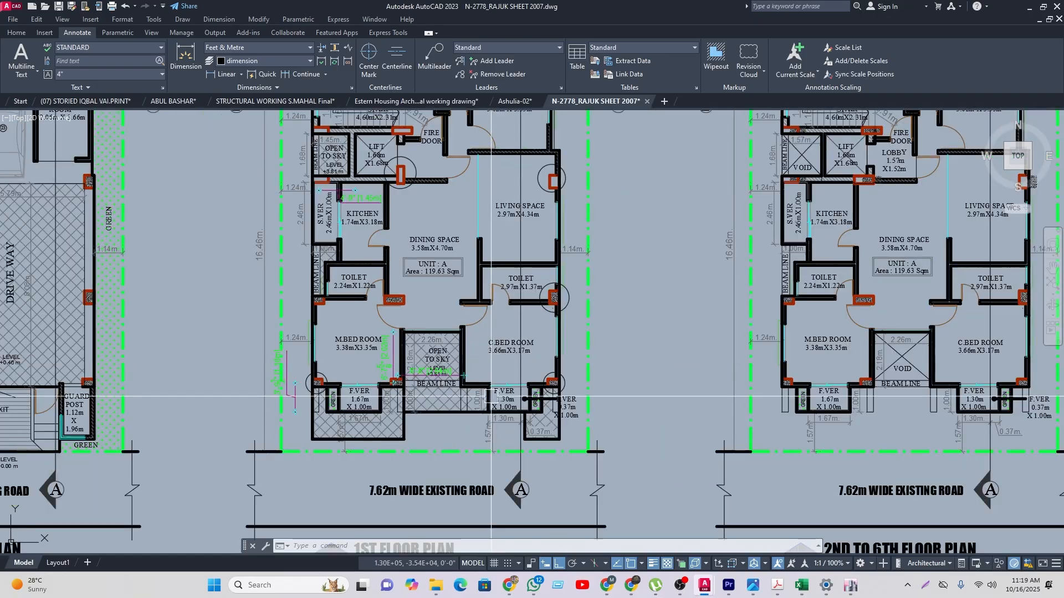
pyautogui.moveTo(818, 420); pyautogui.dragTo(494, 400, button='middle')
pyautogui.scroll(4, 494, 400)
pyautogui.moveTo(612, 378); pyautogui.dragTo(510, 389, button='middle')
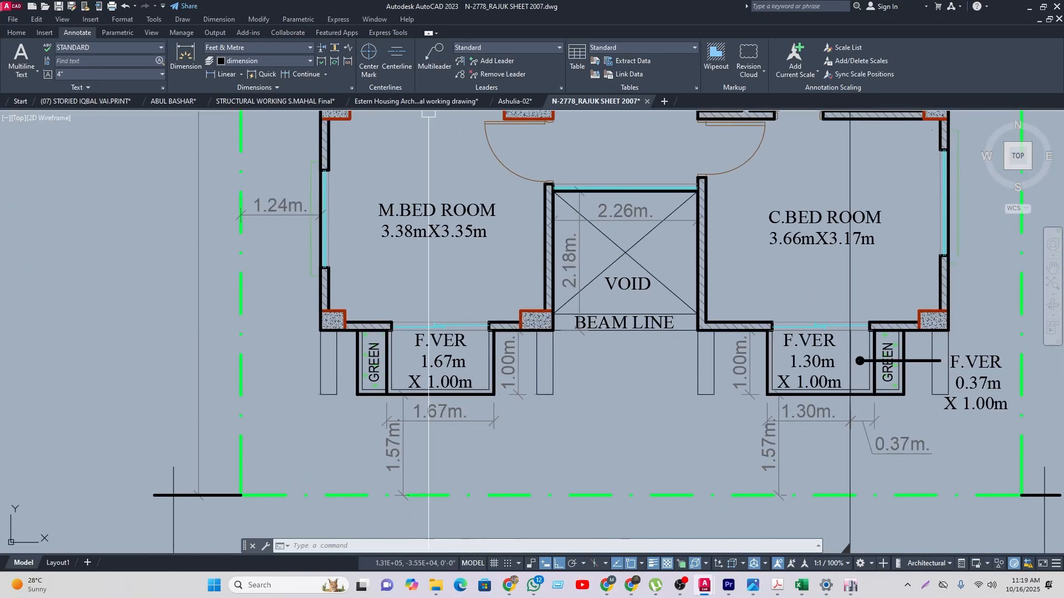
pyautogui.click(225, 74)
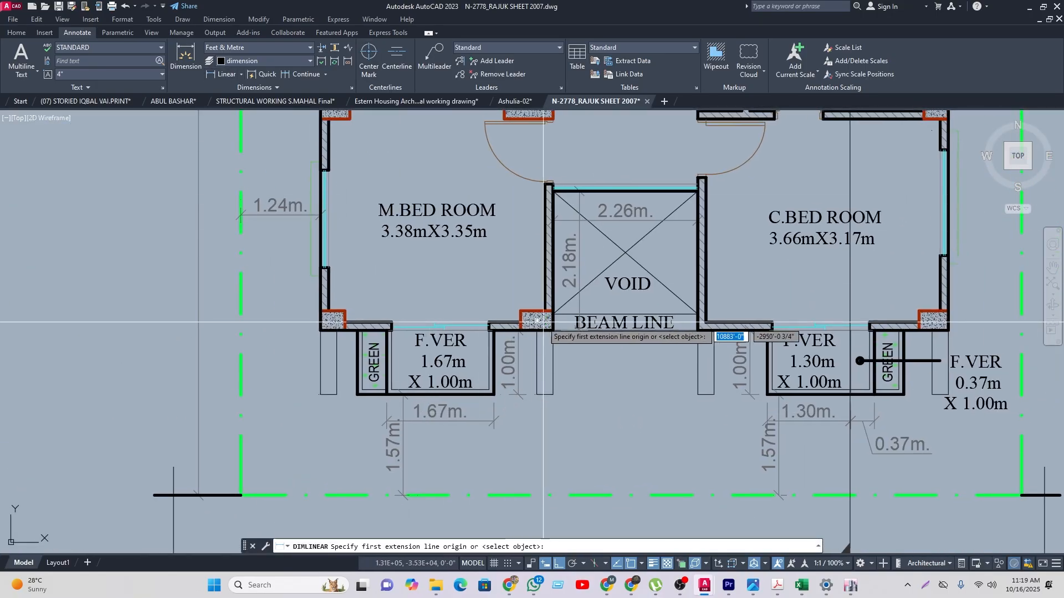
pyautogui.click(537, 321)
pyautogui.scroll(4, 493, 347)
pyautogui.click(493, 318)
pyautogui.scroll(-3, 514, 333)
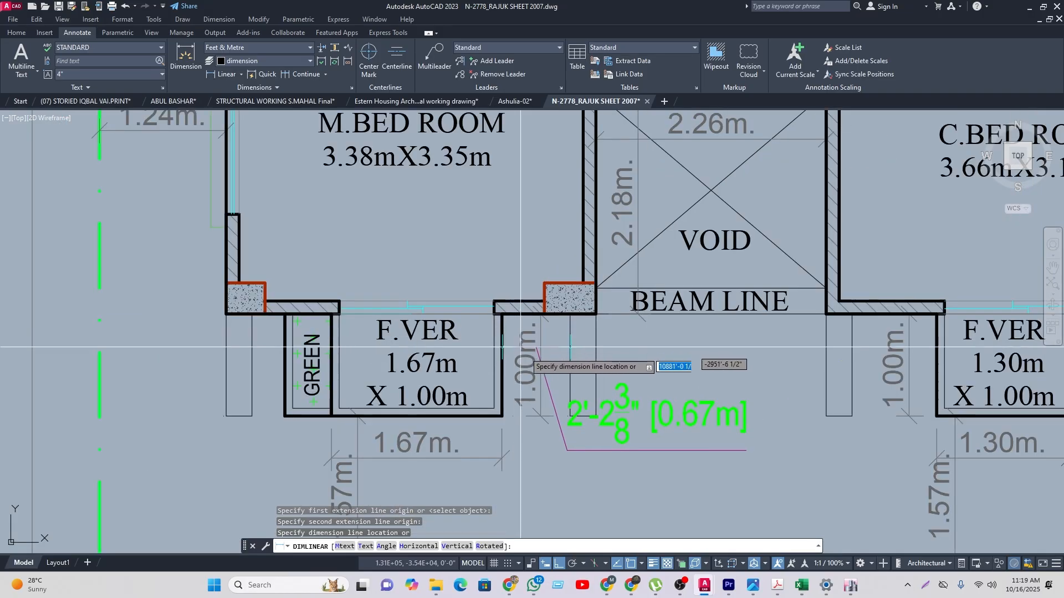
pyautogui.moveTo(680, 418); pyautogui.dragTo(761, 383, button='middle')
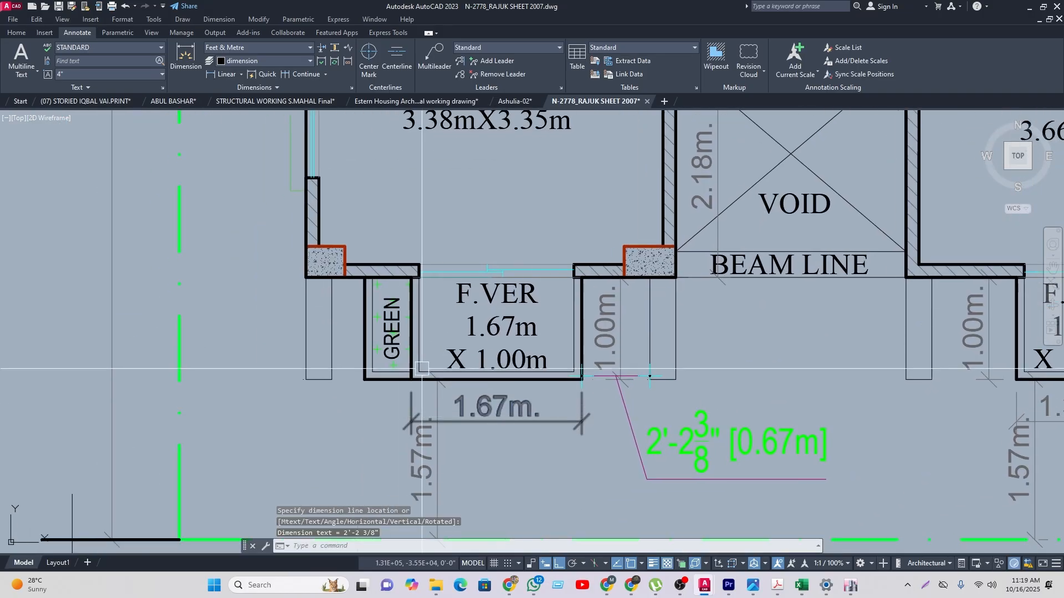
# Step: Dimension the horizontal gap from the left corner column's centre to the outer edge of the M.Bed room veranda's green strip
pyautogui.press('Return')
pyautogui.click(326, 246)
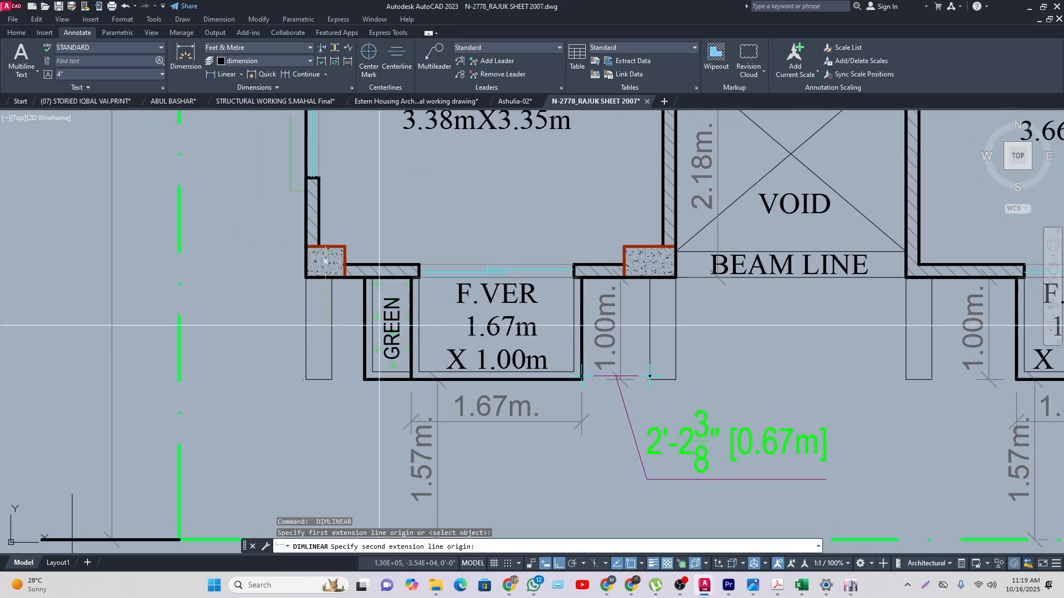
pyautogui.click(365, 278)
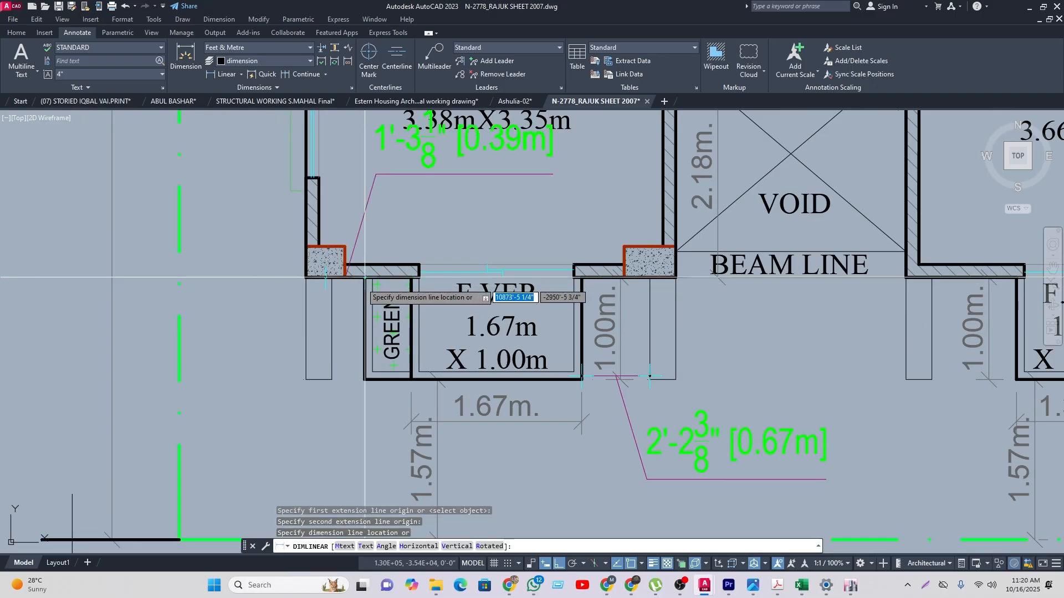
pyautogui.click(338, 424)
pyautogui.scroll(-5, 355, 438)
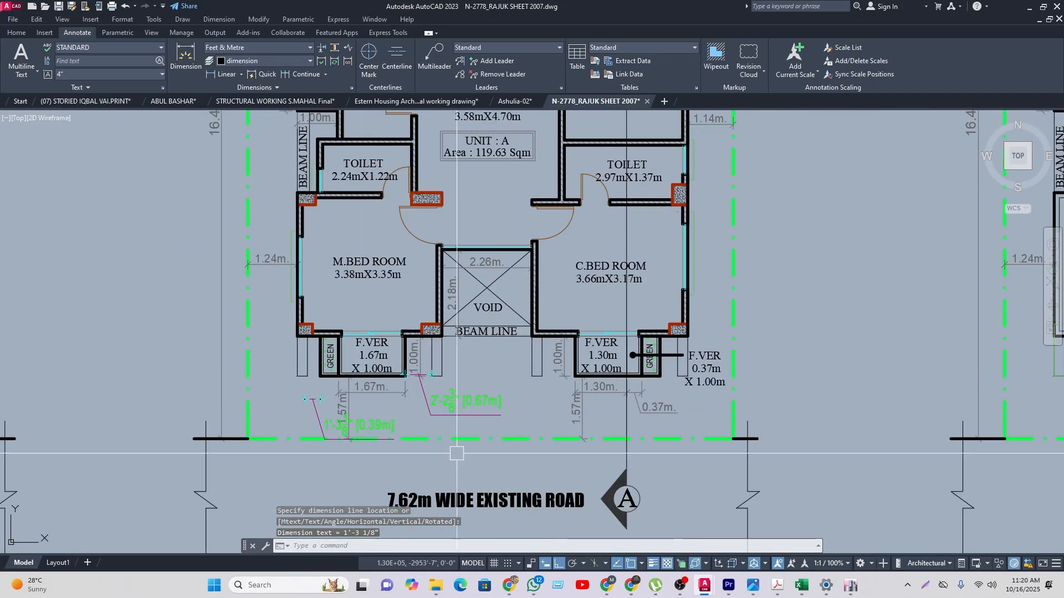
# Step: Dimension the horizontal gap between the beam at the void's right side and the C.Bed room front veranda
pyautogui.scroll(4, 492, 310)
pyautogui.press('space')
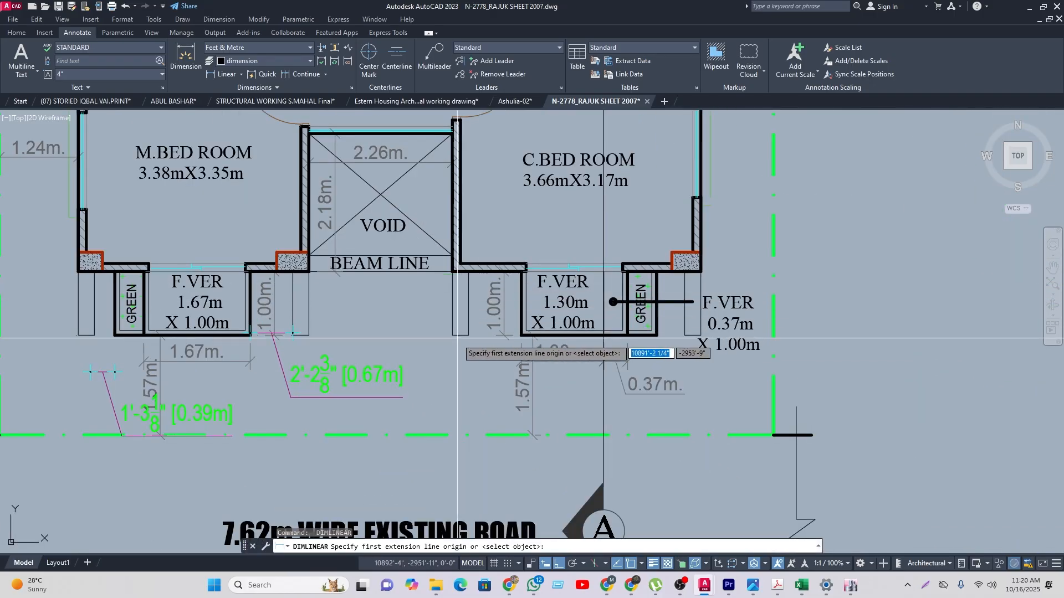
pyautogui.click(461, 335)
pyautogui.scroll(3, 513, 348)
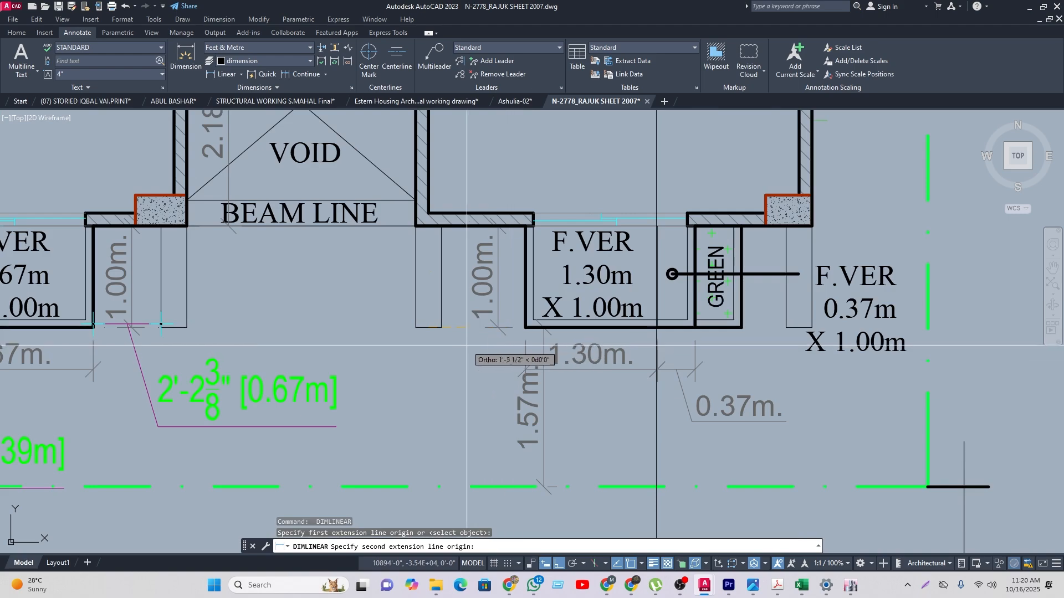
pyautogui.click(533, 328)
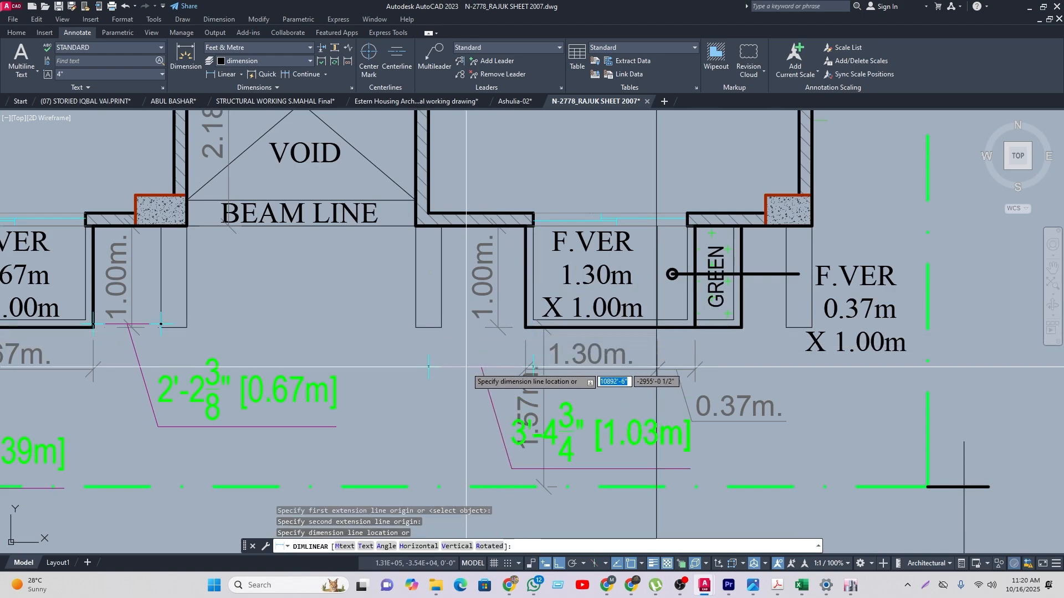
pyautogui.click(470, 367)
# Step: Stretch the C.Bed room veranda dimension's end point to the outer corner of the veranda wall
pyautogui.click(486, 367)
pyautogui.click(533, 328)
pyautogui.scroll(4, 518, 338)
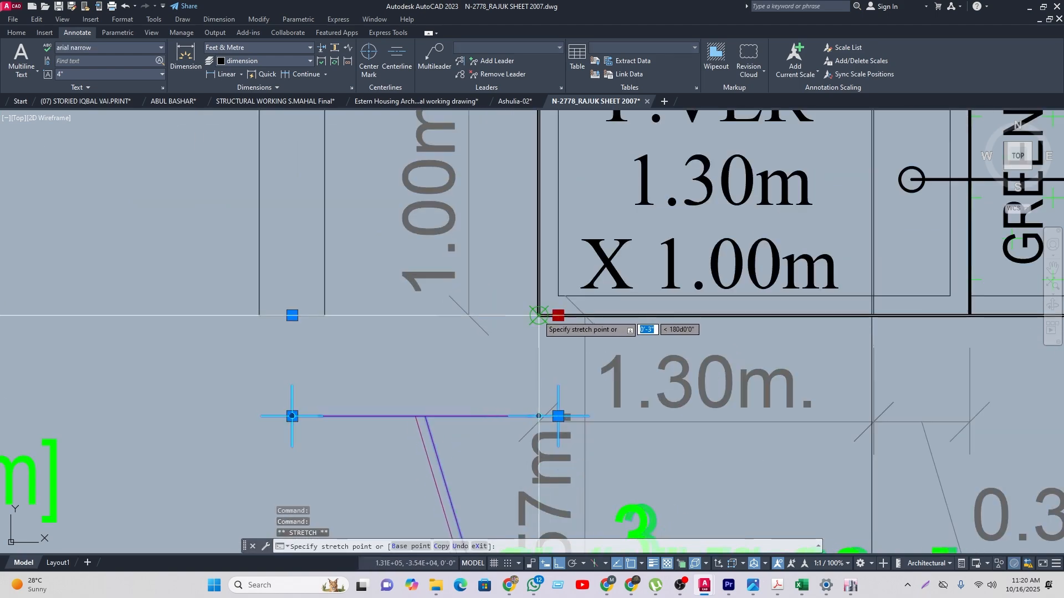
pyautogui.click(539, 315)
pyautogui.scroll(-6, 461, 314)
pyautogui.press('Escape')
# Step: Dimension the horizontal gap between the right corner column's beam line and the outer edge of the C.Bed room veranda's green strip
pyautogui.moveTo(593, 395); pyautogui.dragTo(553, 389, button='middle')
pyautogui.press('space')
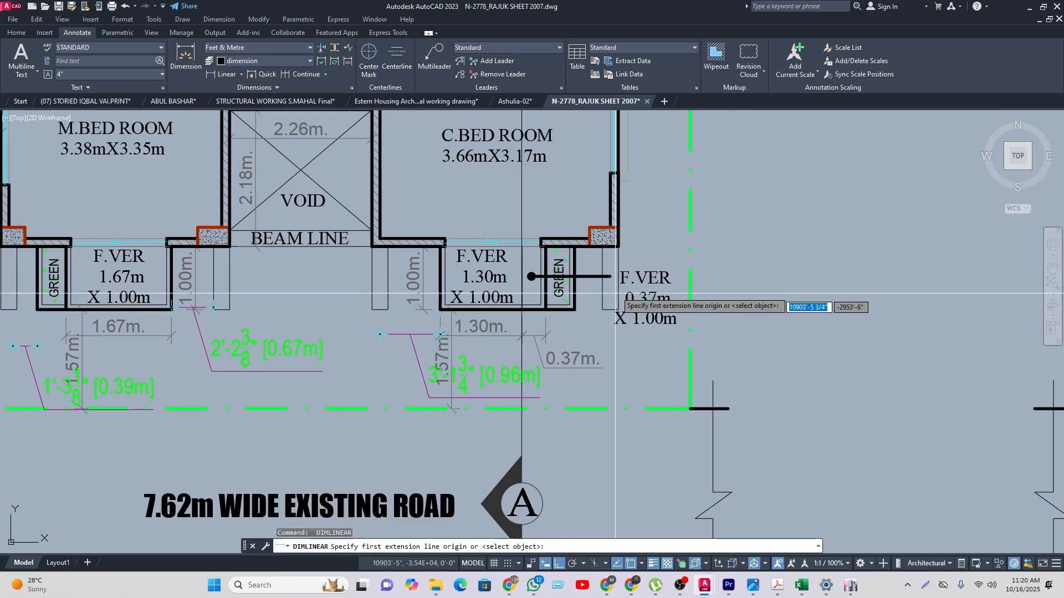
pyautogui.click(610, 309)
pyautogui.click(574, 310)
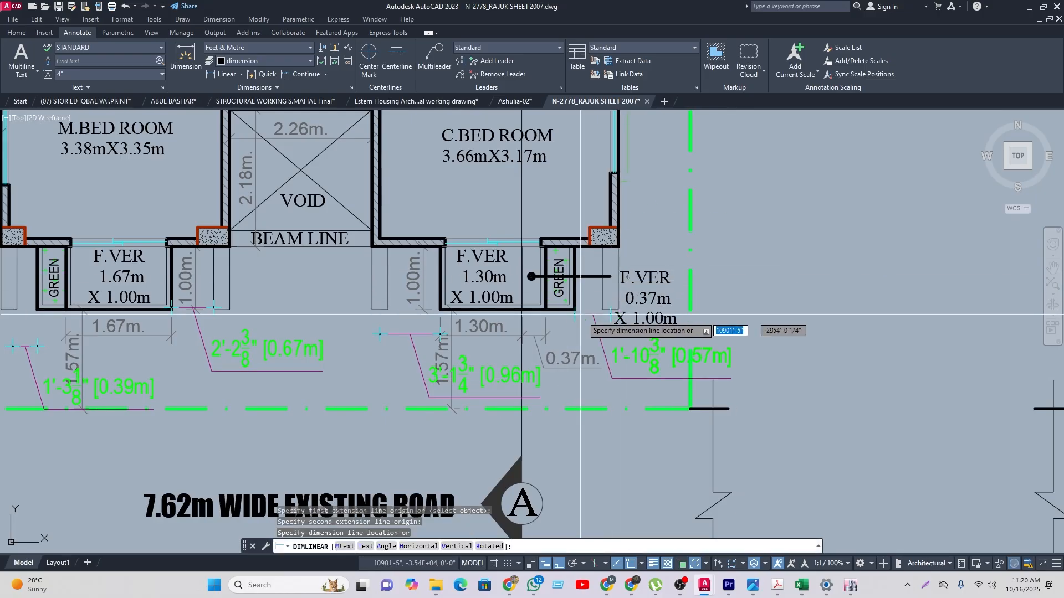
pyautogui.click(630, 372)
pyautogui.moveTo(620, 455); pyautogui.dragTo(689, 430, button='middle')
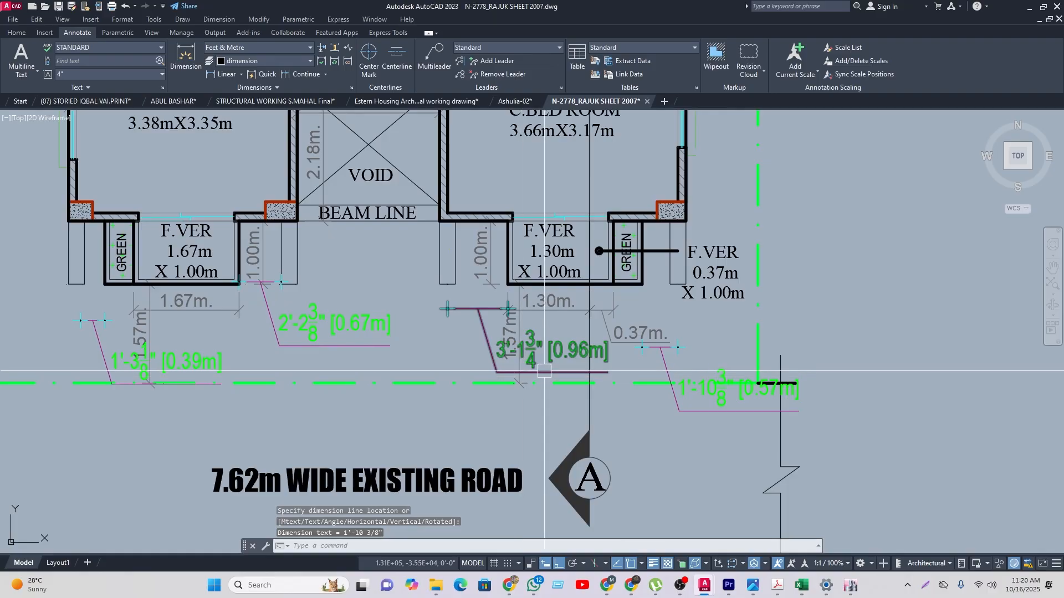
pyautogui.moveTo(272, 358); pyautogui.dragTo(385, 330, button='middle')
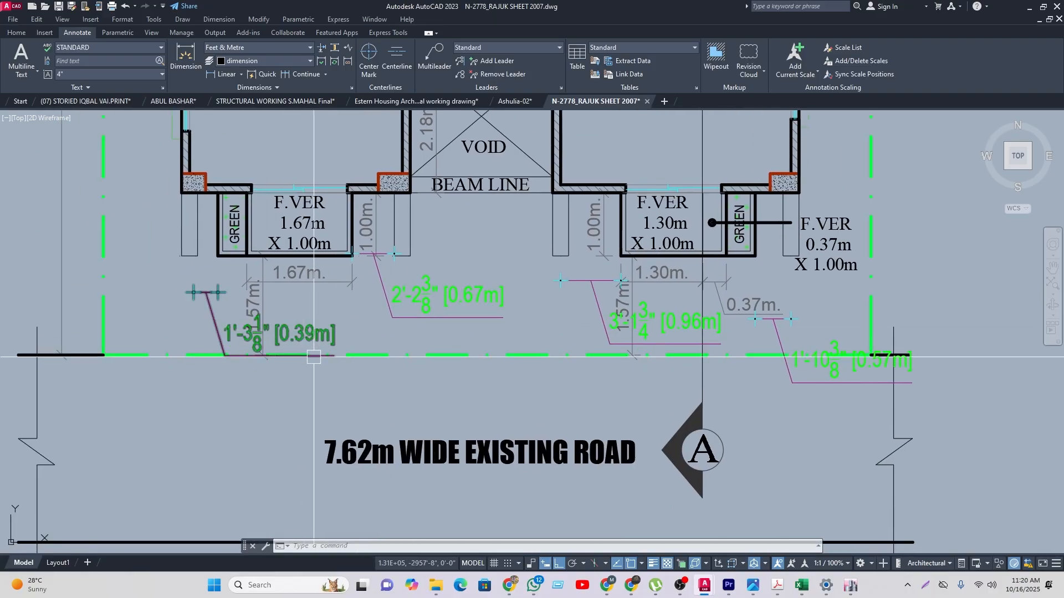
# Step: Switch to ETABS and shrink the left front cantilever slab with offsets of -15 in at its left edge and -27 in at its right edge
pyautogui.click(850, 585)
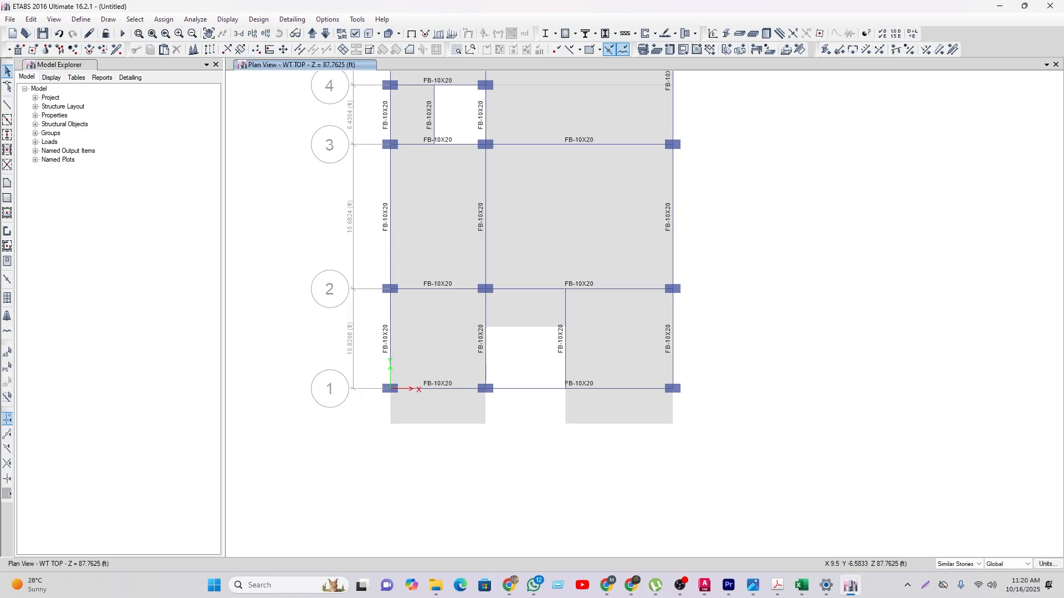
pyautogui.click(392, 409)
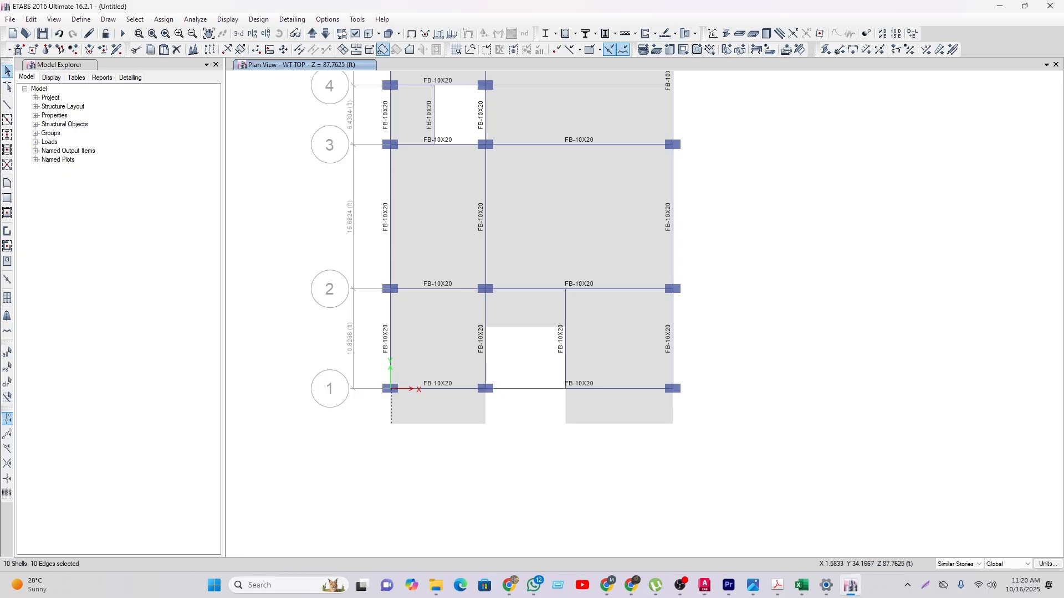
pyautogui.click(357, 50)
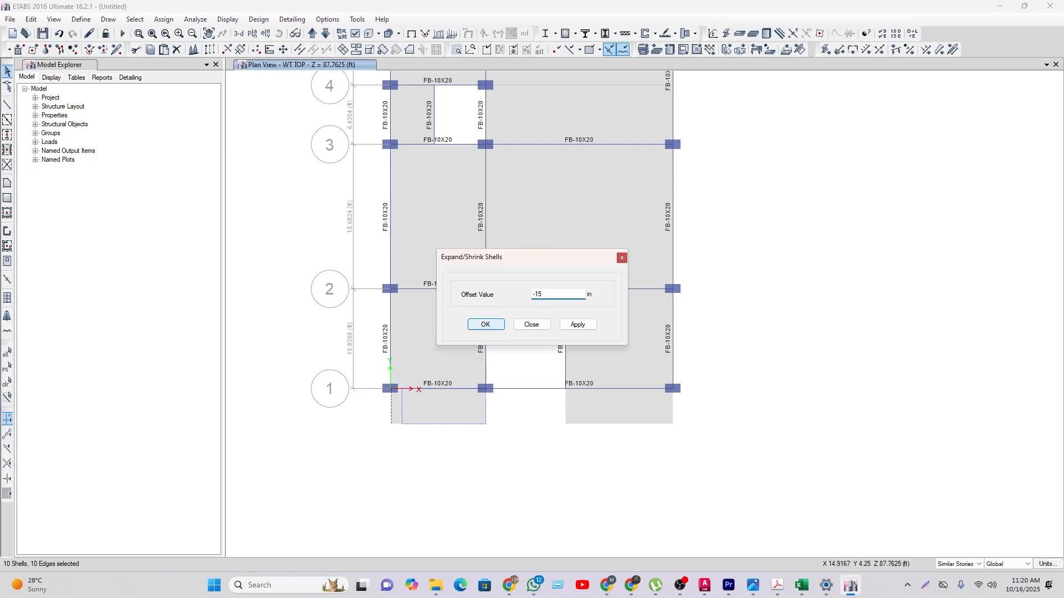
pyautogui.press('Return')
pyautogui.click(485, 409)
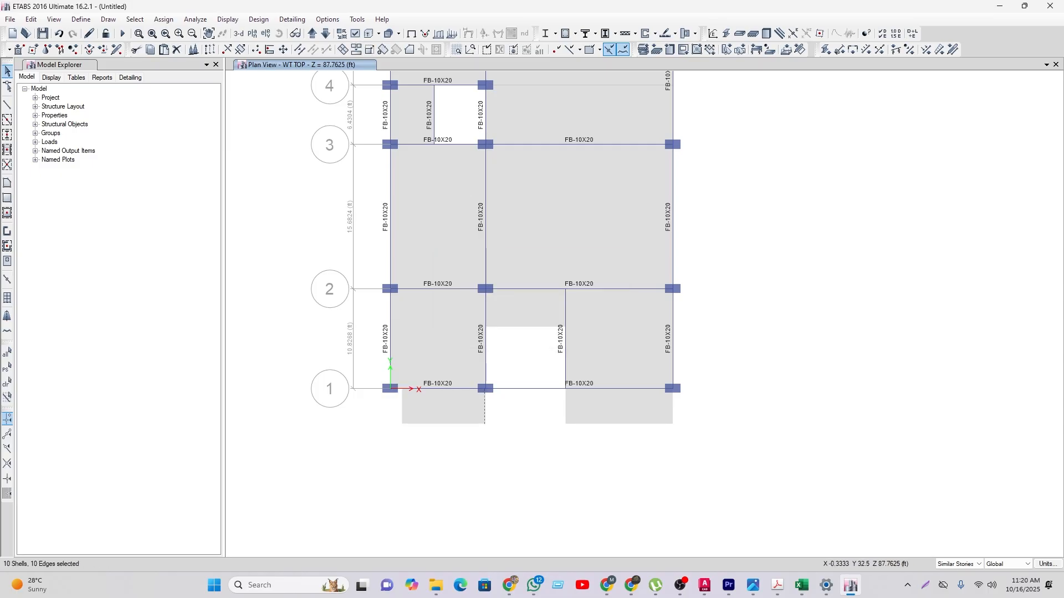
pyautogui.click(383, 50)
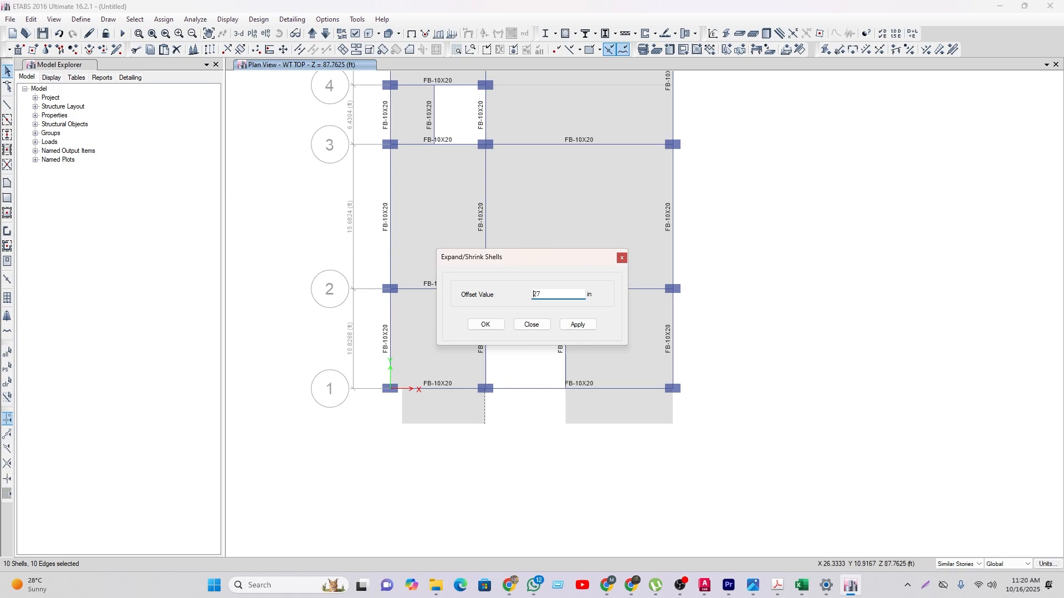
pyautogui.write('-')
pyautogui.press('Return')
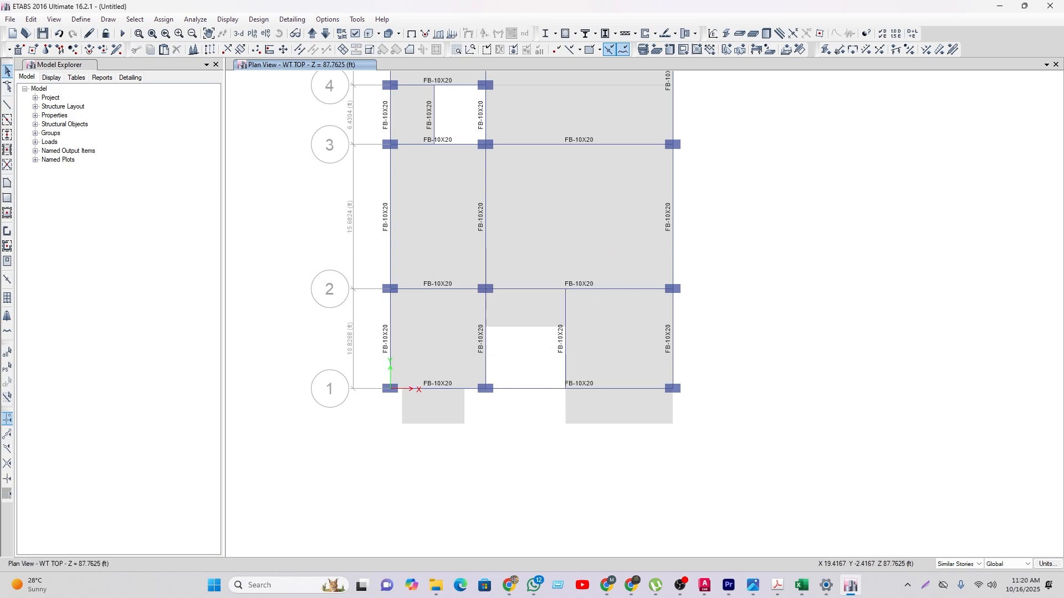
# Step: Shrink the right front cantilever slab with offsets of -39 in at its left edge and -22 in at its right edge
pyautogui.click(570, 406)
pyautogui.click(606, 405)
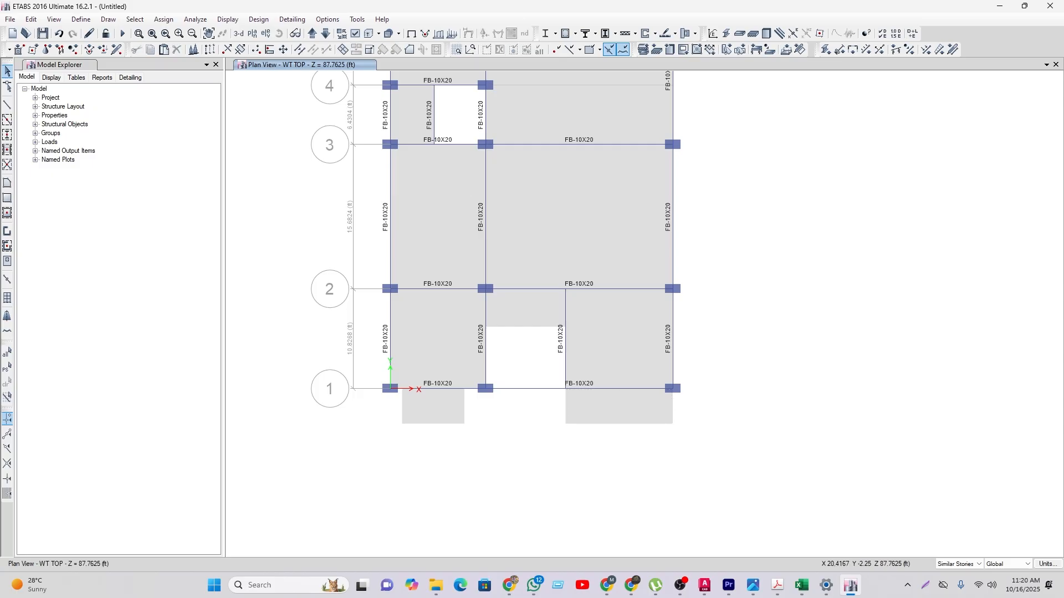
pyautogui.click(566, 409)
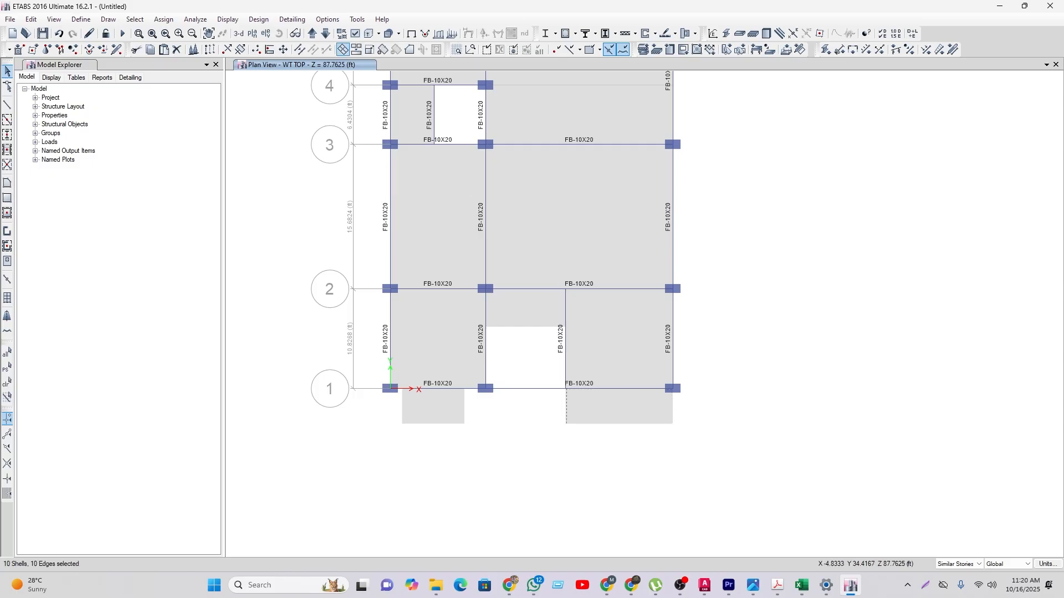
pyautogui.click(370, 49)
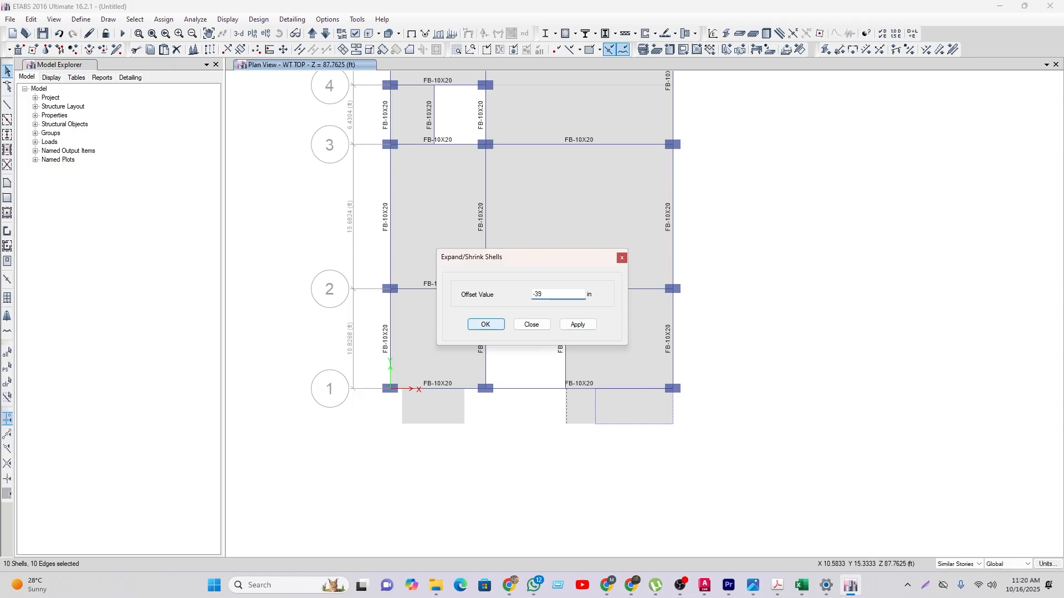
pyautogui.press('Return')
pyautogui.click(672, 409)
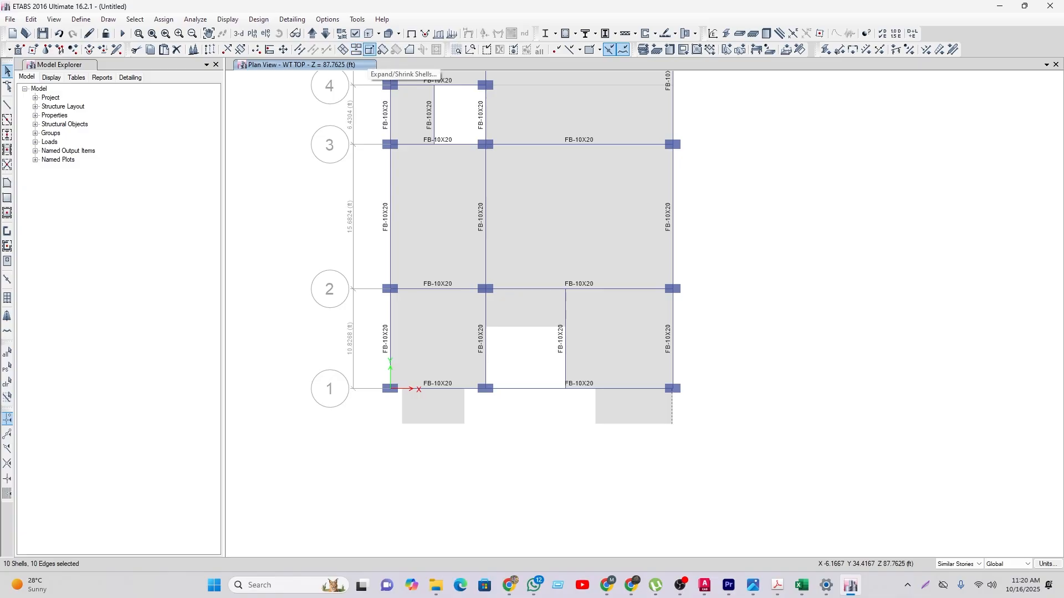
pyautogui.click(370, 50)
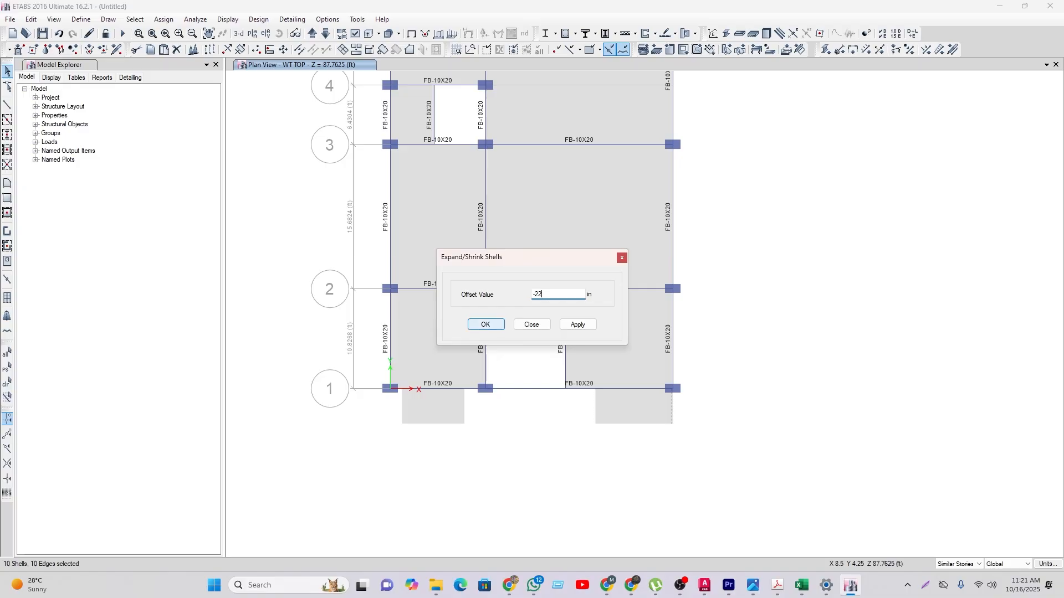
pyautogui.press('Return')
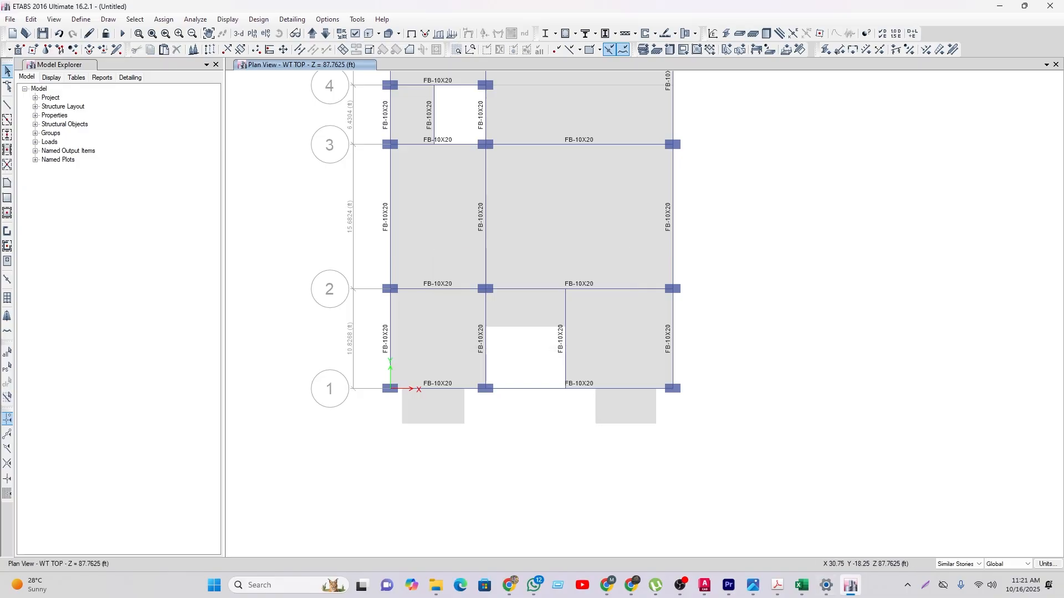
# Step: Recheck the C.Bed room veranda dimensions in AutoCAD, and slightly expand the right front cantilever slab at its left edge in ETABS
pyautogui.moveTo(704, 585)
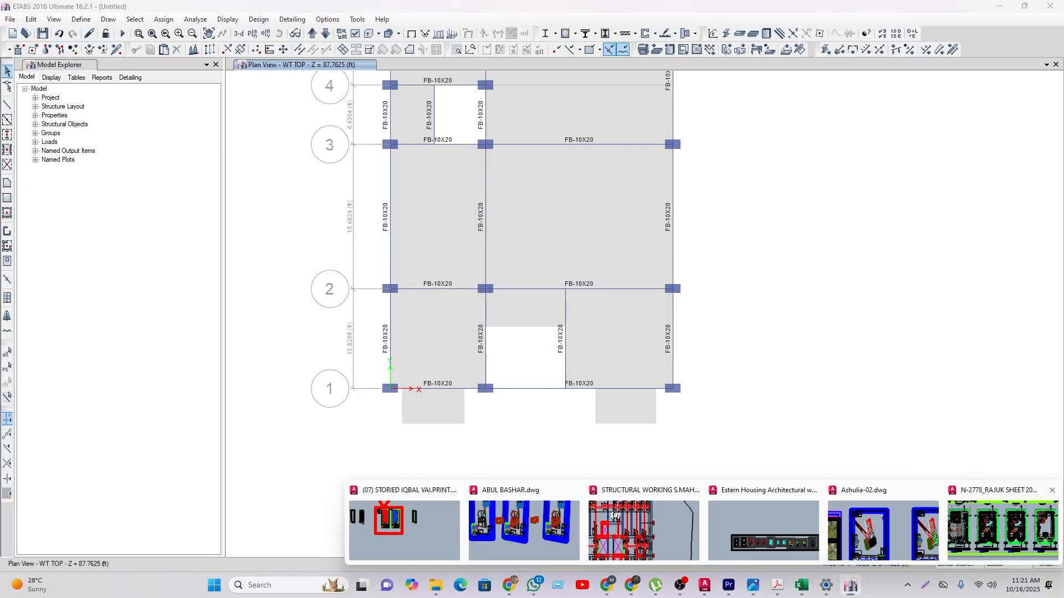
pyautogui.click(1002, 529)
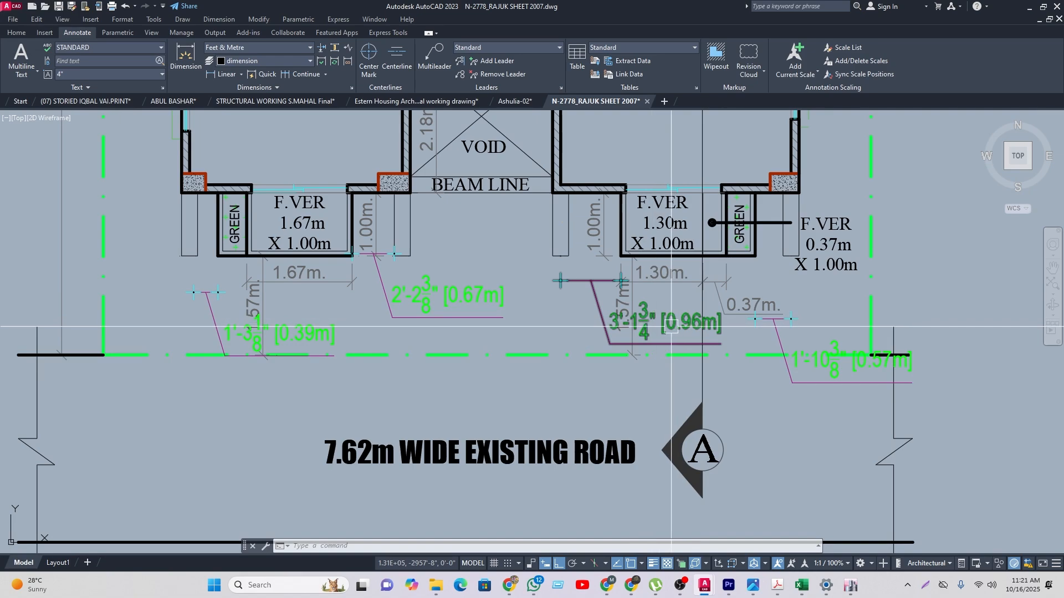
pyautogui.scroll(2, 671, 327)
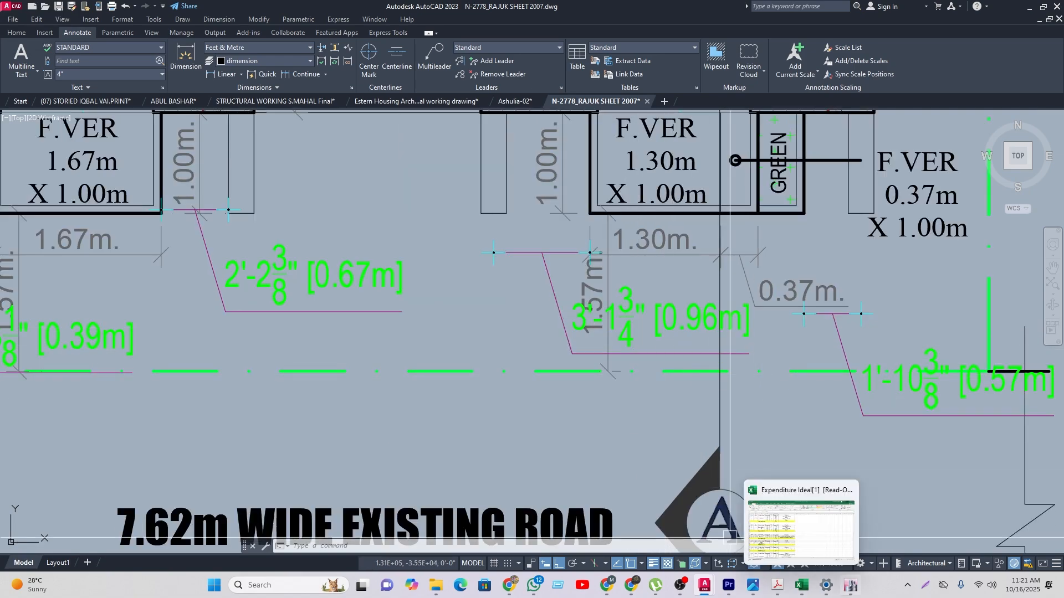
pyautogui.click(851, 585)
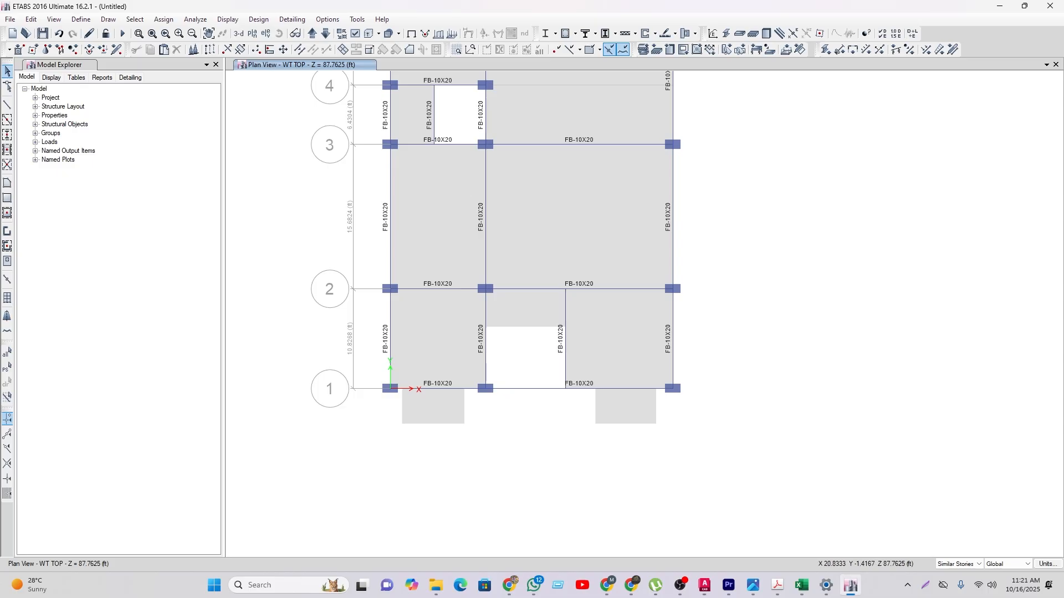
pyautogui.click(596, 406)
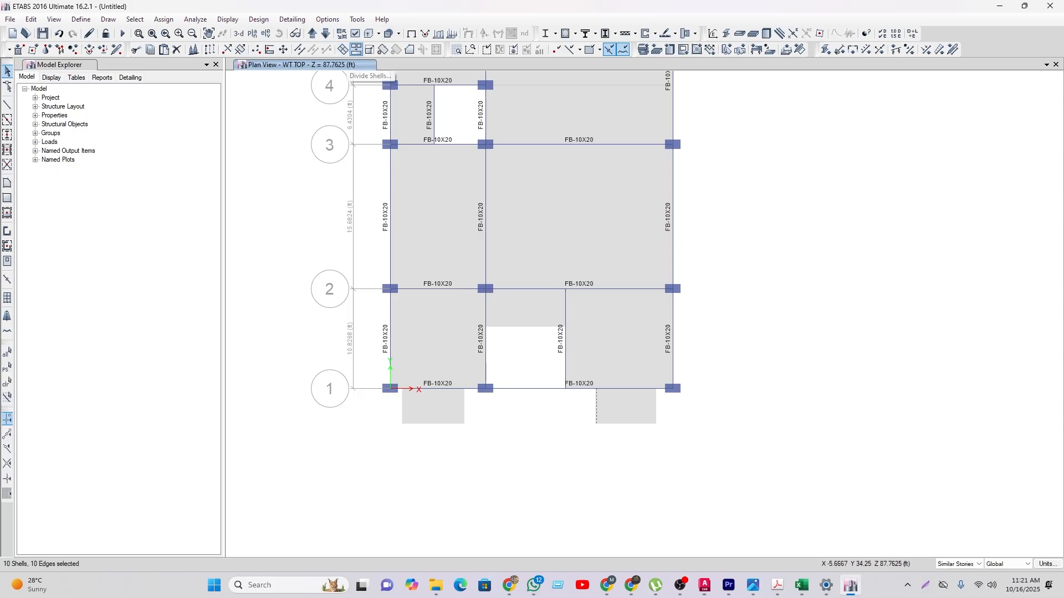
pyautogui.click(370, 50)
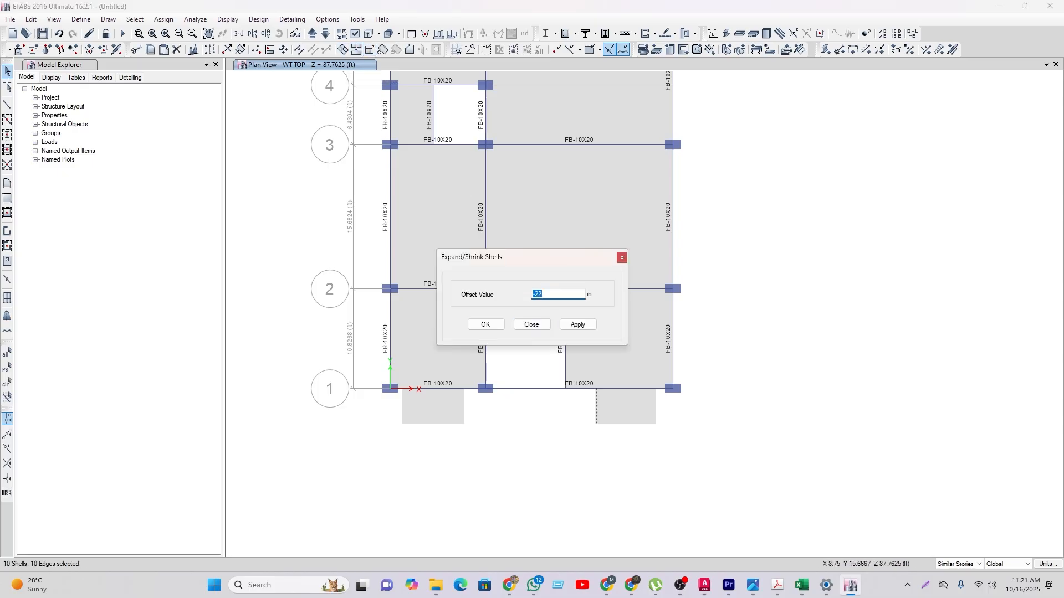
pyautogui.press('Return')
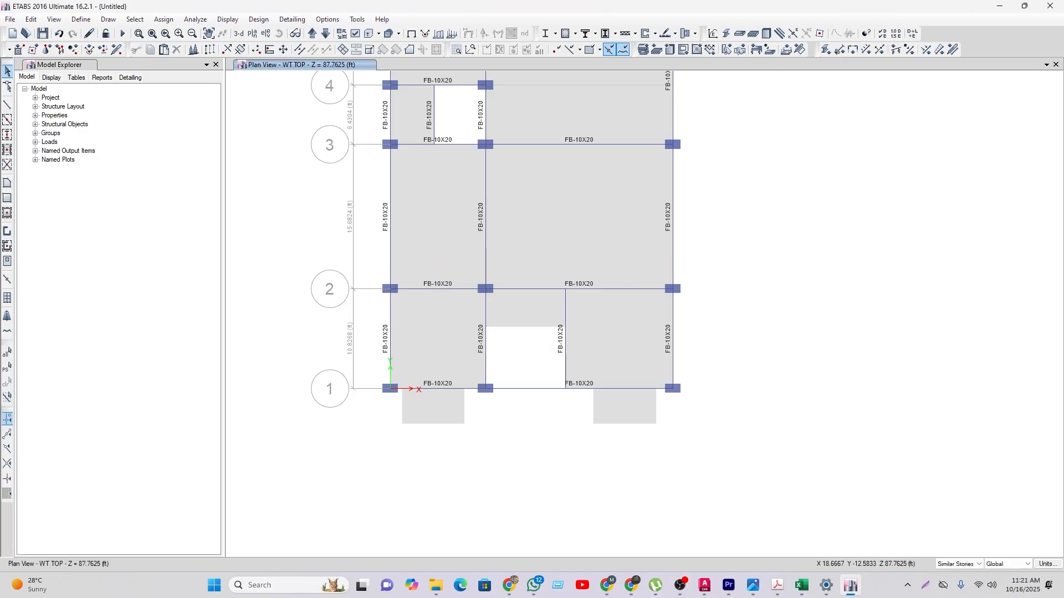
pyautogui.scroll(-5, 521, 402)
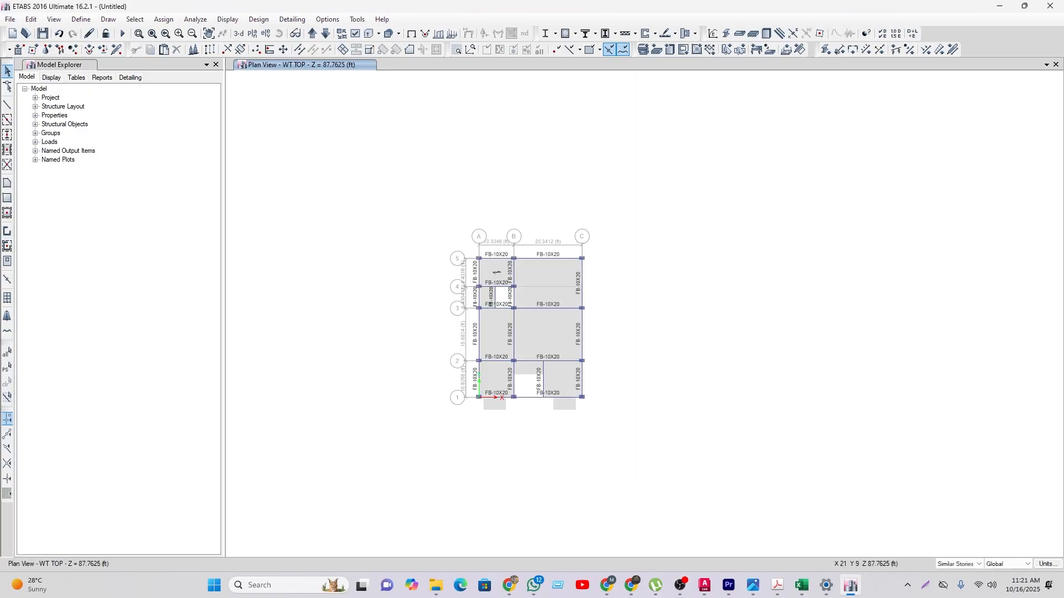
# Step: Switch to the AutoCAD drawing and examine the 2nd to 6th floor plan beside the 1st floor plan
pyautogui.click(851, 585)
pyautogui.click(851, 585)
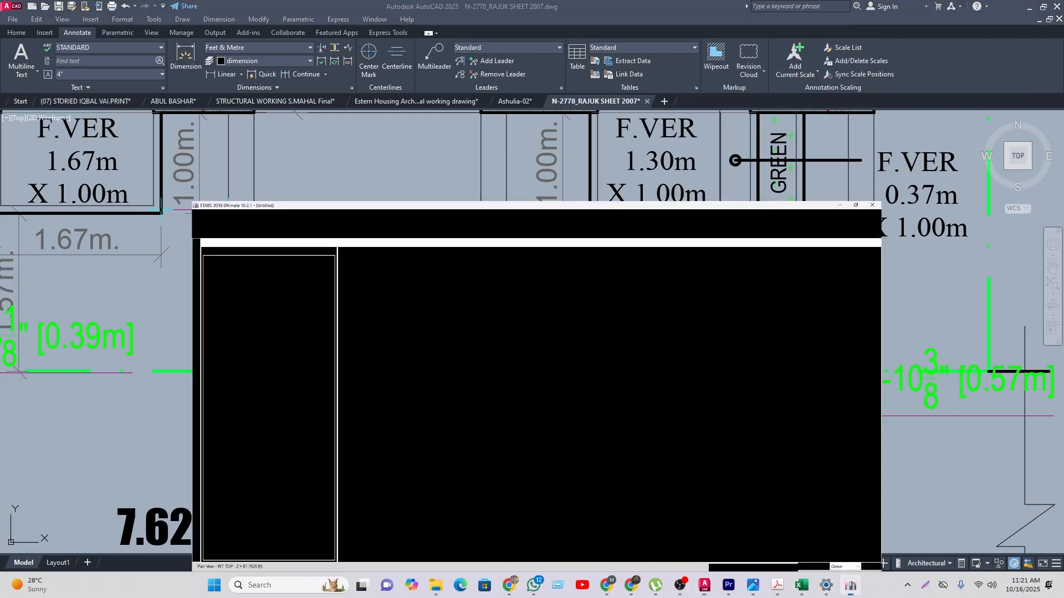
pyautogui.click(704, 585)
pyautogui.click(1003, 529)
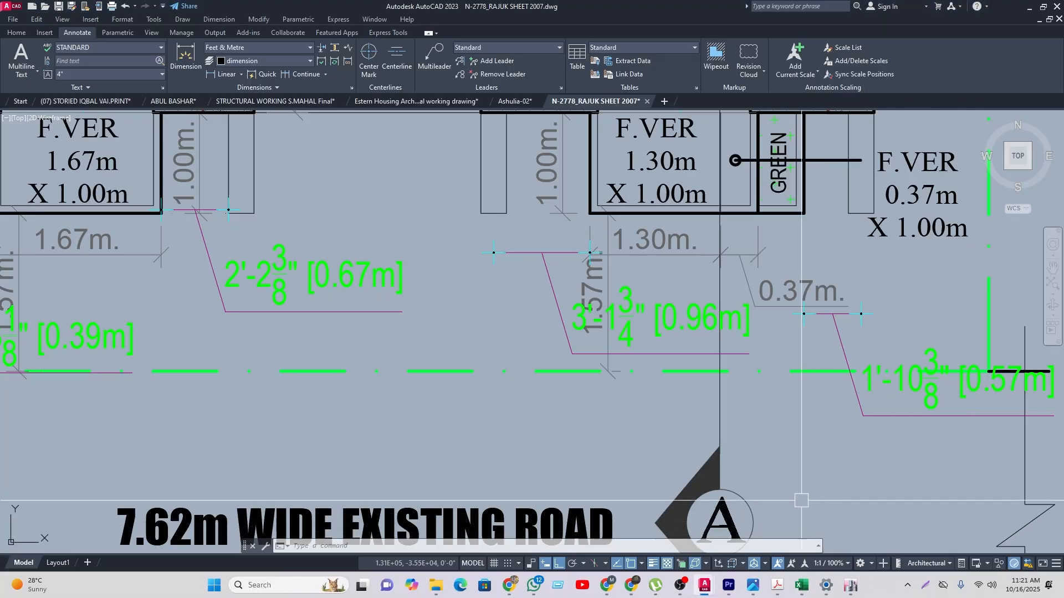
pyautogui.scroll(-4, 596, 389)
pyautogui.moveTo(438, 301); pyautogui.dragTo(466, 482, button='middle')
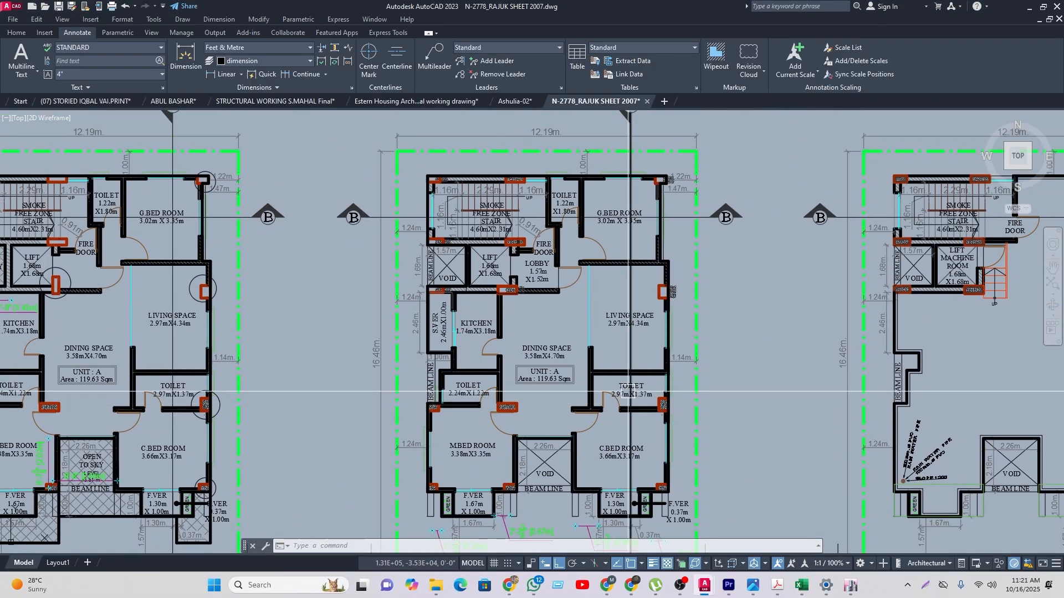
pyautogui.moveTo(591, 427); pyautogui.dragTo(575, 397, button='middle')
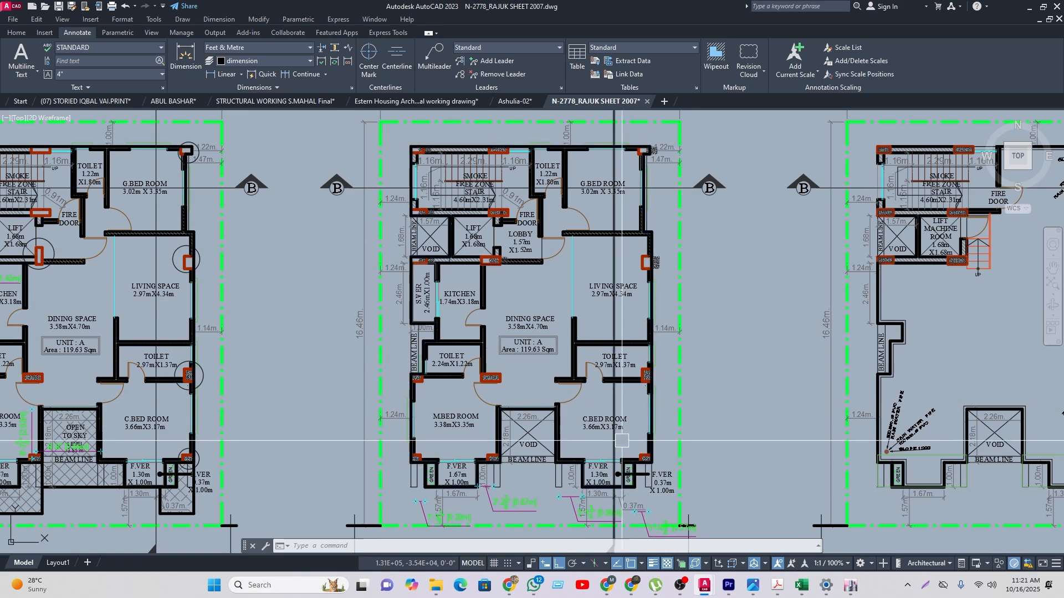
pyautogui.moveTo(621, 441); pyautogui.dragTo(766, 421, button='middle')
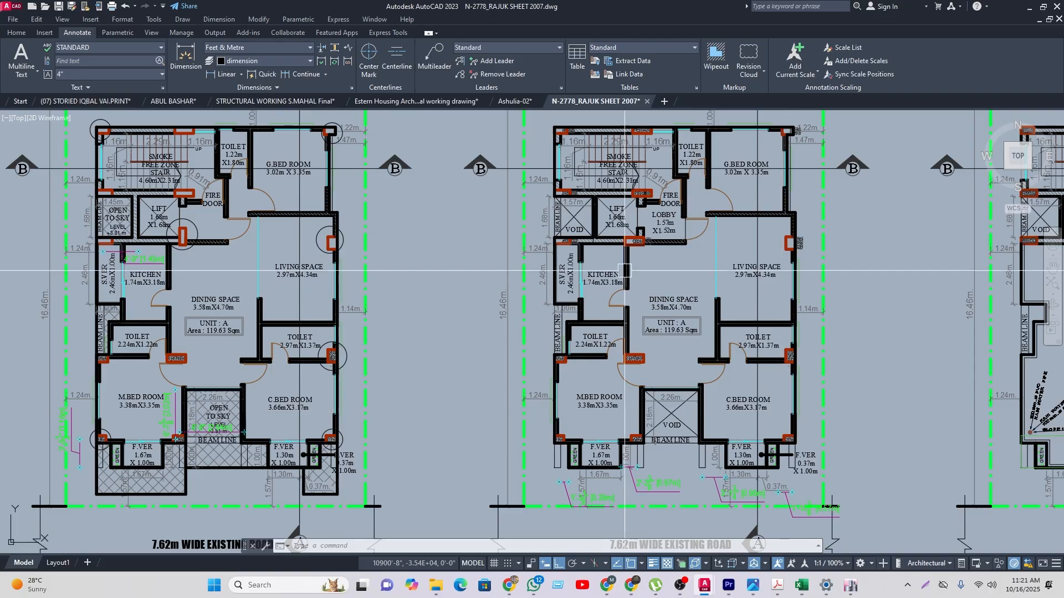
pyautogui.scroll(4, 772, 255)
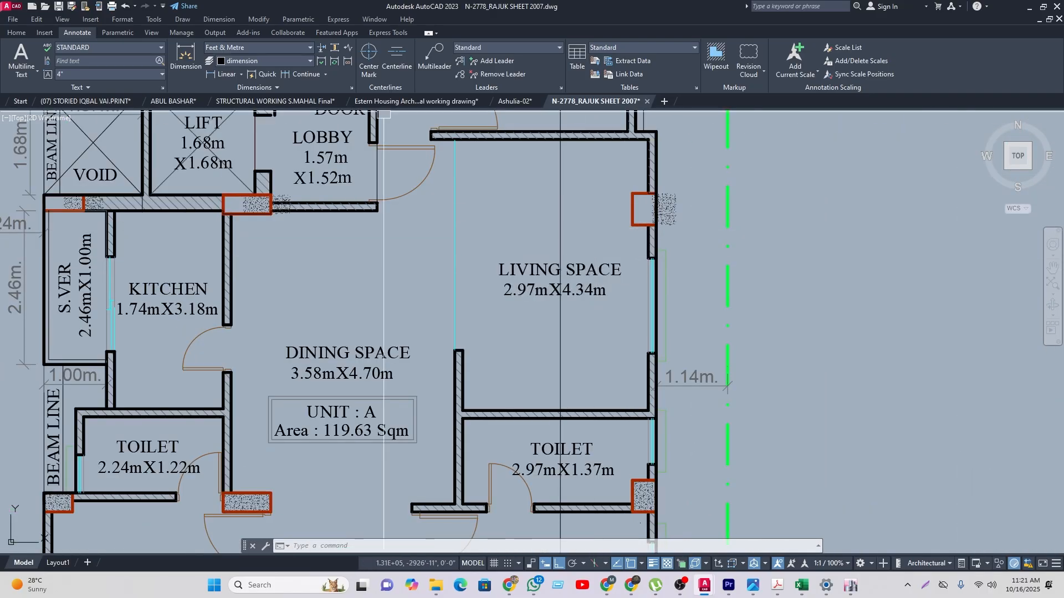
# Step: Compare the ground floor, 1st floor and 2nd to 6th floor plans in the drawing, leaving the linear dimension command unused
pyautogui.click(226, 74)
pyautogui.scroll(-6, 639, 189)
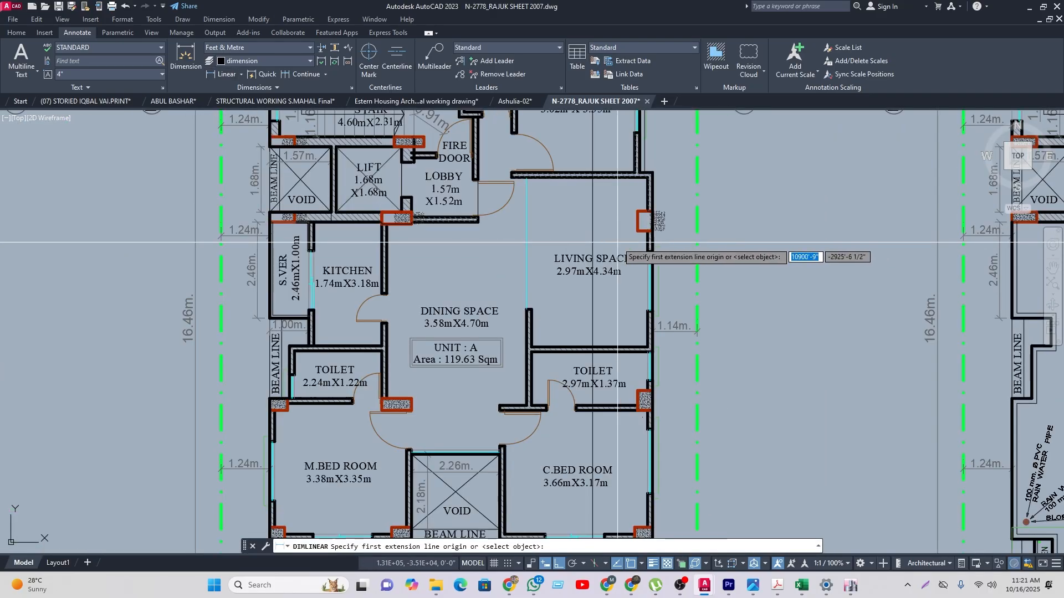
pyautogui.scroll(6, 640, 189)
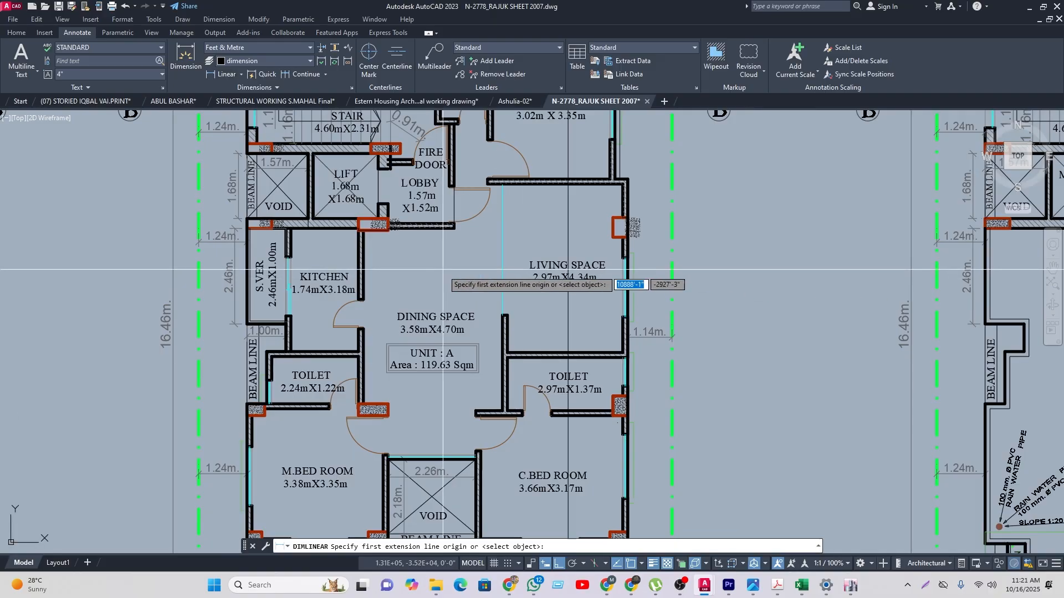
pyautogui.scroll(-5, 634, 287)
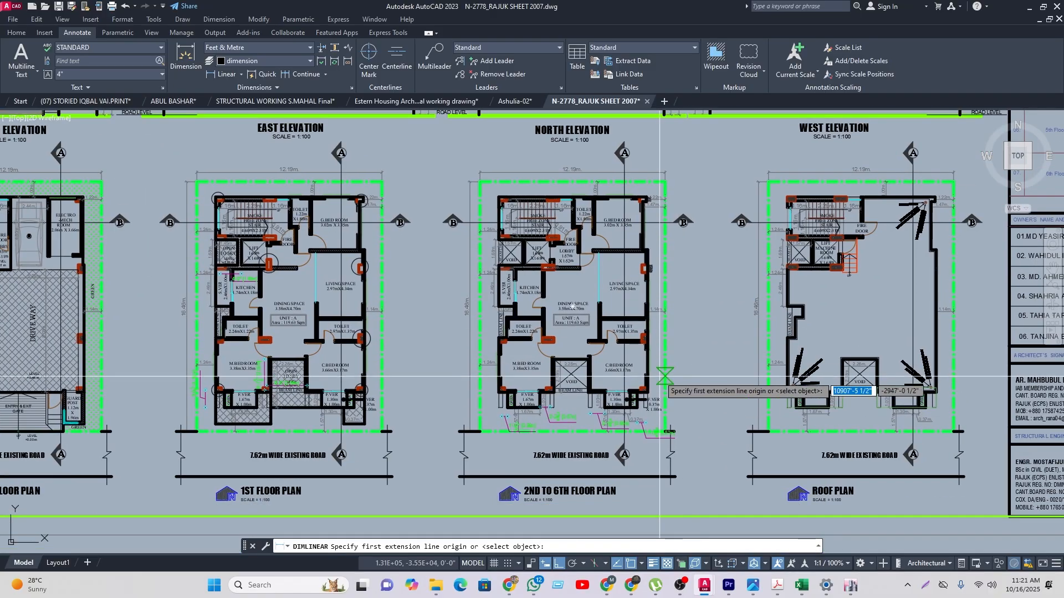
pyautogui.moveTo(371, 401); pyautogui.dragTo(732, 370, button='middle')
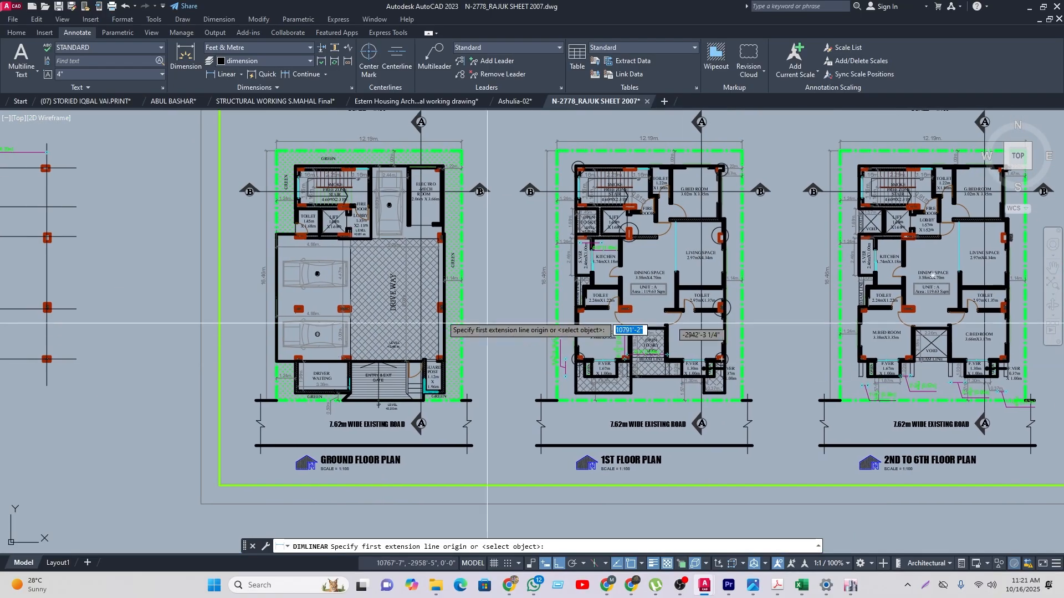
pyautogui.scroll(5, 438, 311)
pyautogui.scroll(-5, 532, 322)
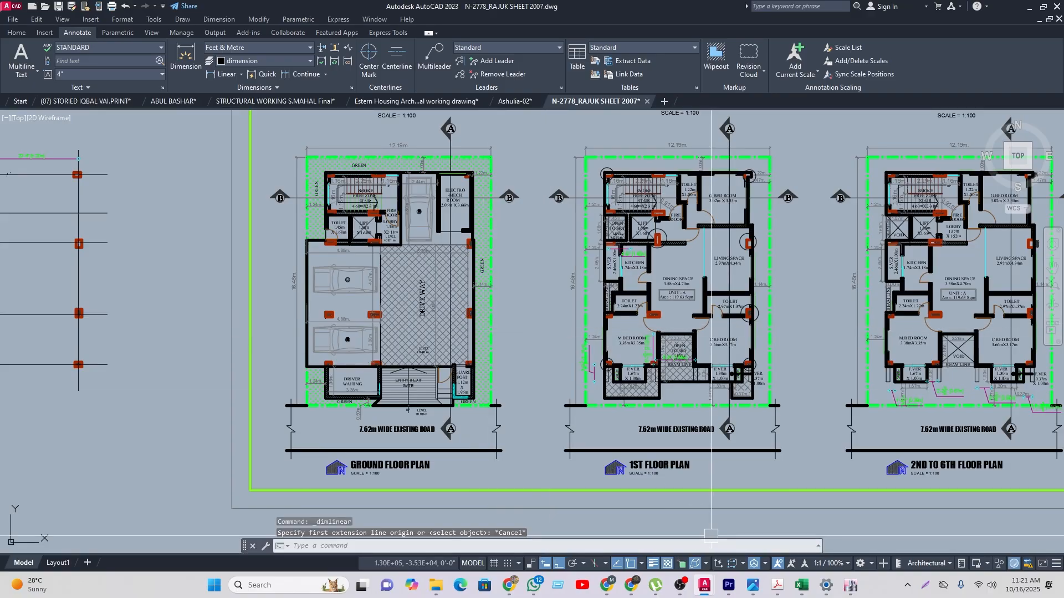
# Step: Switch to ETABS and set the story scope for plan editing to One Story
pyautogui.click(850, 586)
pyautogui.scroll(4, 559, 317)
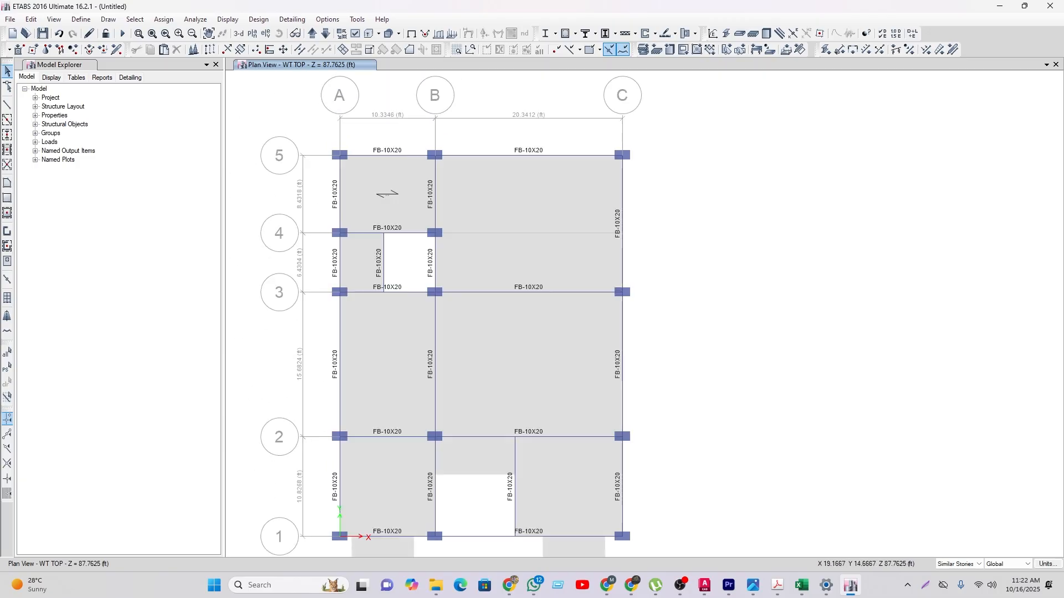
pyautogui.click(537, 383)
pyautogui.press('Escape')
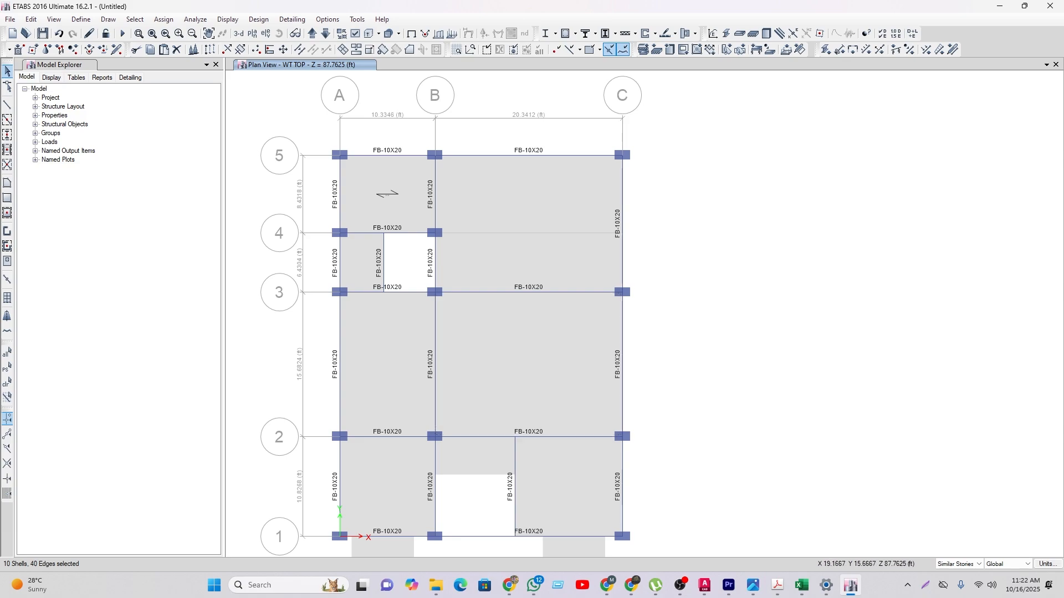
pyautogui.moveTo(707, 456); pyautogui.dragTo(655, 368, button='middle')
pyautogui.scroll(-8, 654, 369)
pyautogui.moveTo(607, 458); pyautogui.dragTo(547, 462, button='middle')
pyautogui.scroll(4, 585, 390)
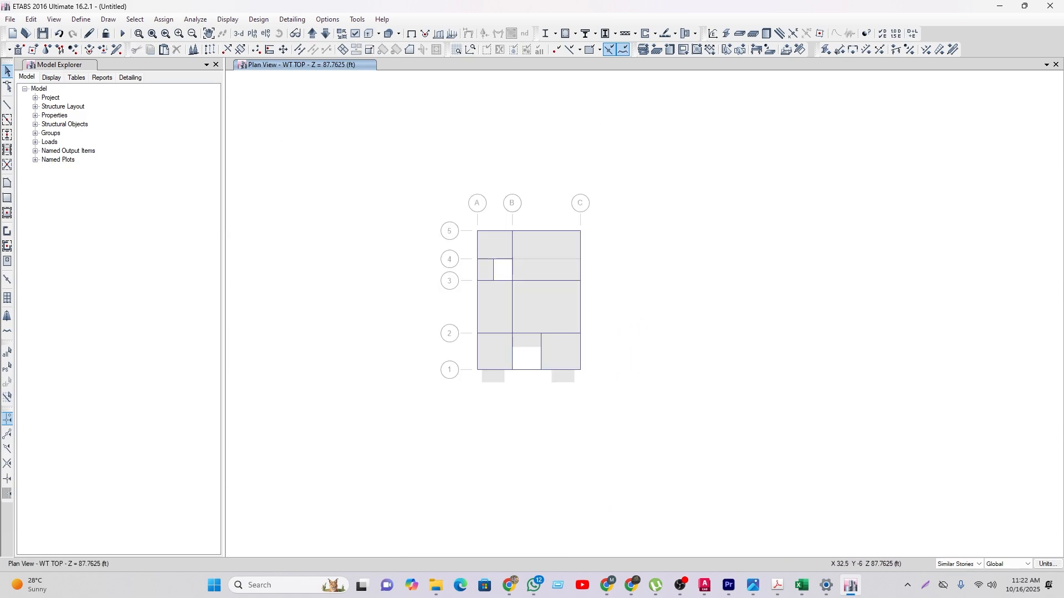
pyautogui.moveTo(526, 384); pyautogui.dragTo(511, 431, button='middle')
pyautogui.moveTo(516, 356); pyautogui.dragTo(536, 301, button='middle')
pyautogui.scroll(4, 558, 336)
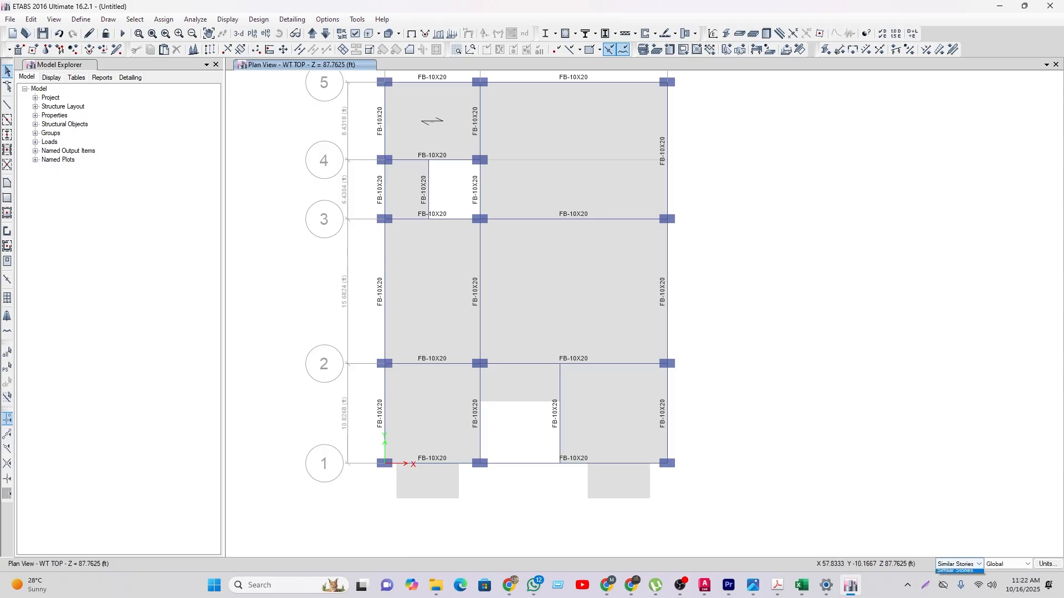
pyautogui.click(950, 574)
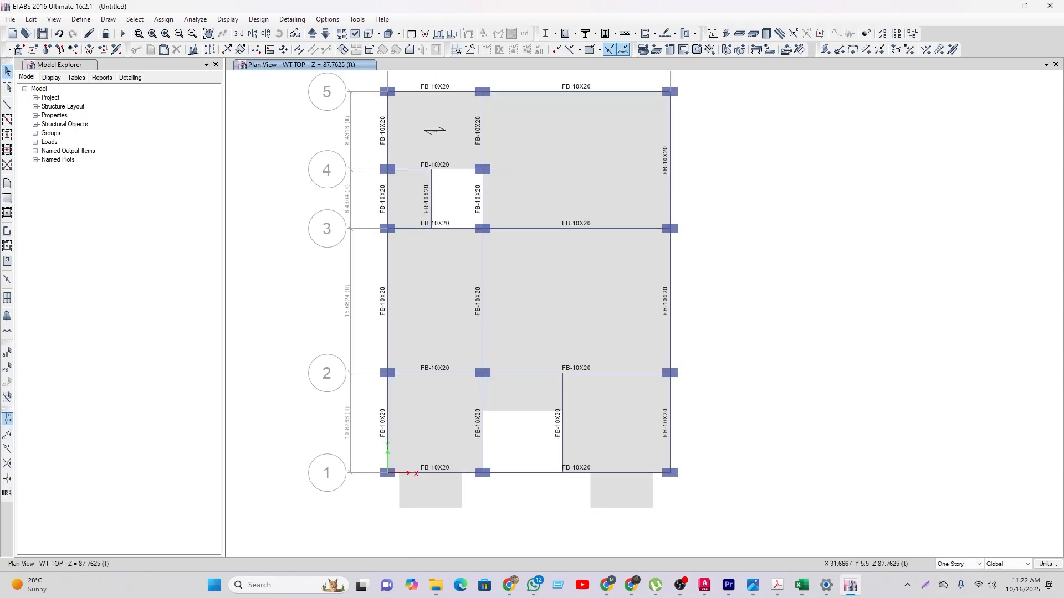
# Step: Delete all columns, beams and slabs on WT TOP outside the stair and lift block between grids A–B and 3–5
pyautogui.moveTo(724, 440); pyautogui.dragTo(718, 429, button='middle')
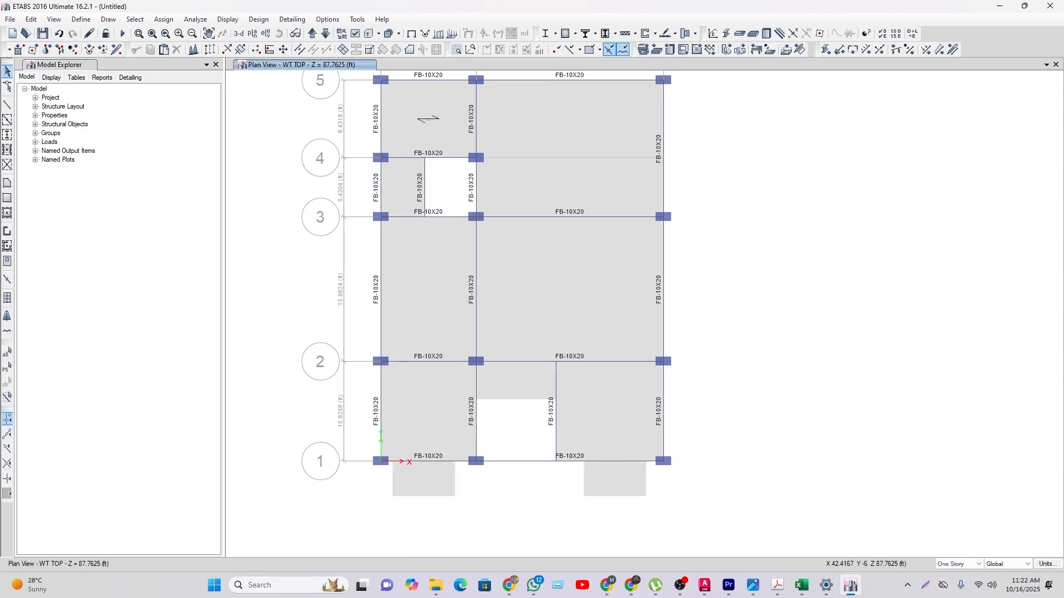
pyautogui.moveTo(772, 523); pyautogui.dragTo(306, 274)
pyautogui.moveTo(690, 167); pyautogui.dragTo(696, 288, button='middle')
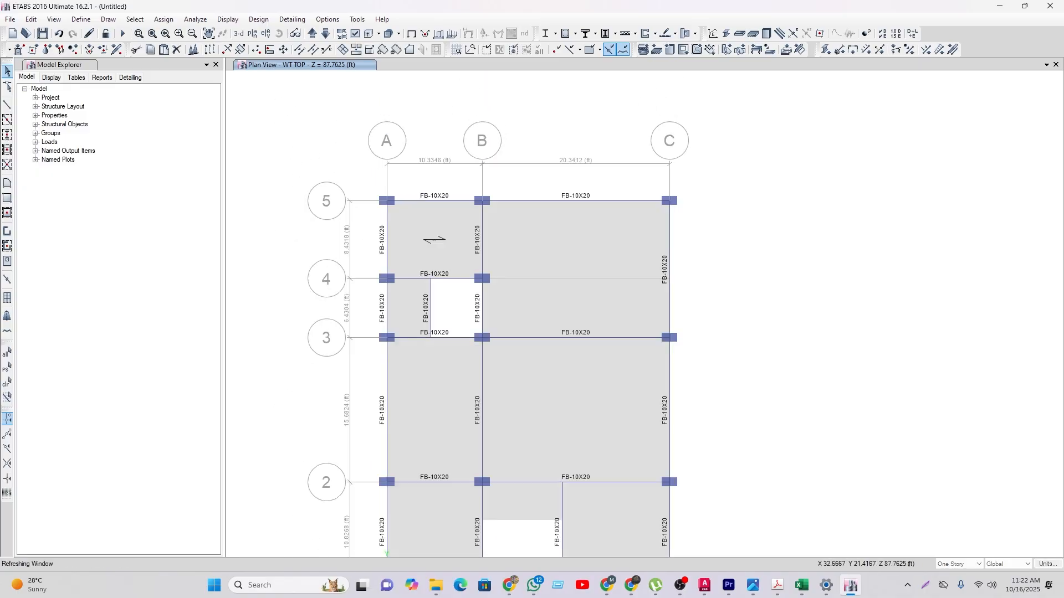
pyautogui.moveTo(824, 412); pyautogui.dragTo(636, 193)
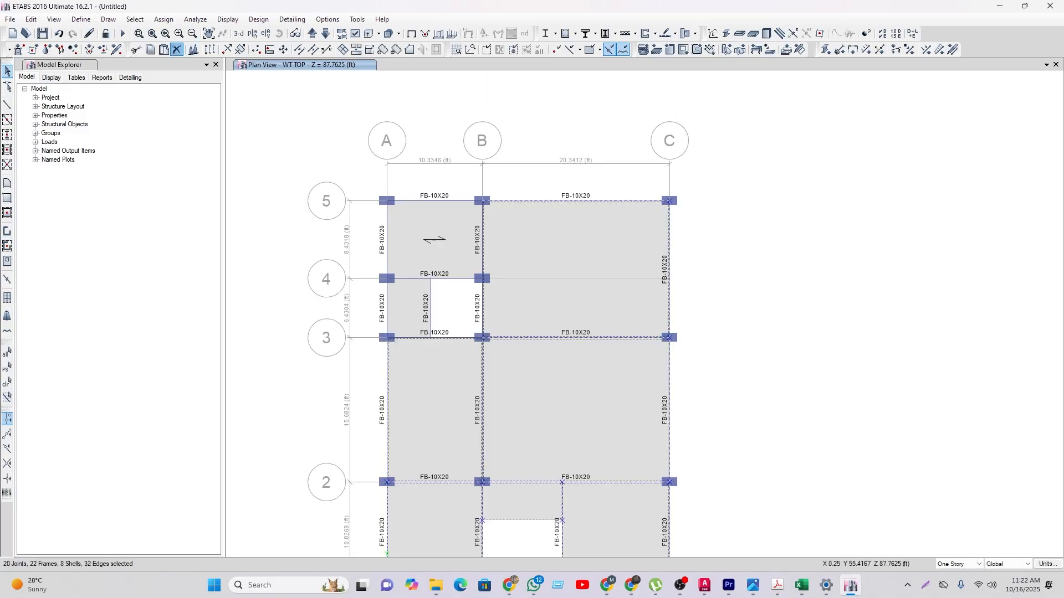
pyautogui.press('Delete')
# Step: Draw a rectangular Slab 5.5 over the lift opening between grids 3 and 4 beside grid B, on WT TOP and on PENT
pyautogui.click(7, 198)
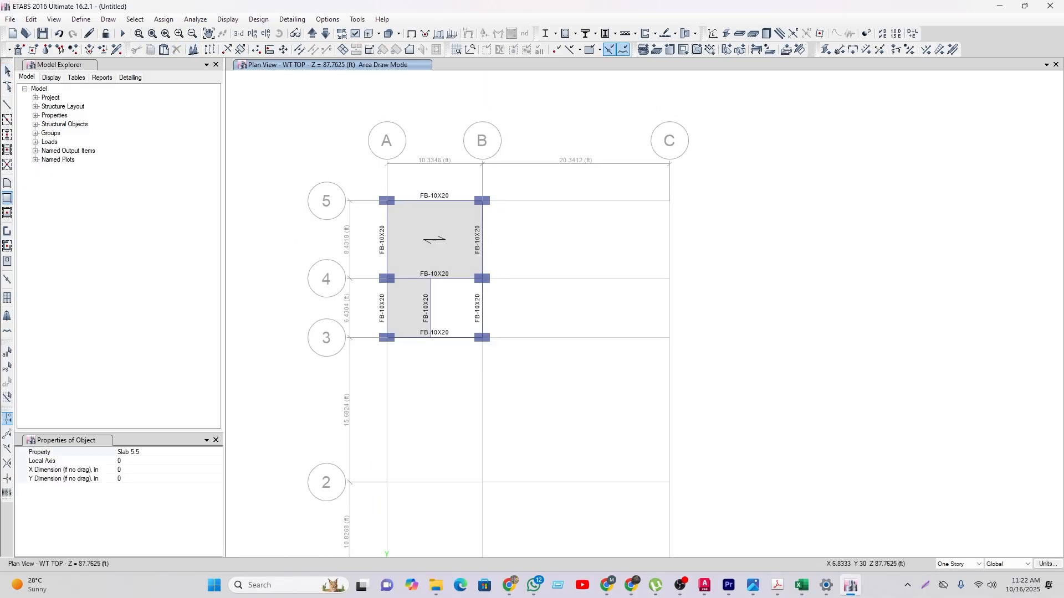
pyautogui.moveTo(464, 337); pyautogui.dragTo(482, 337)
pyautogui.click(326, 33)
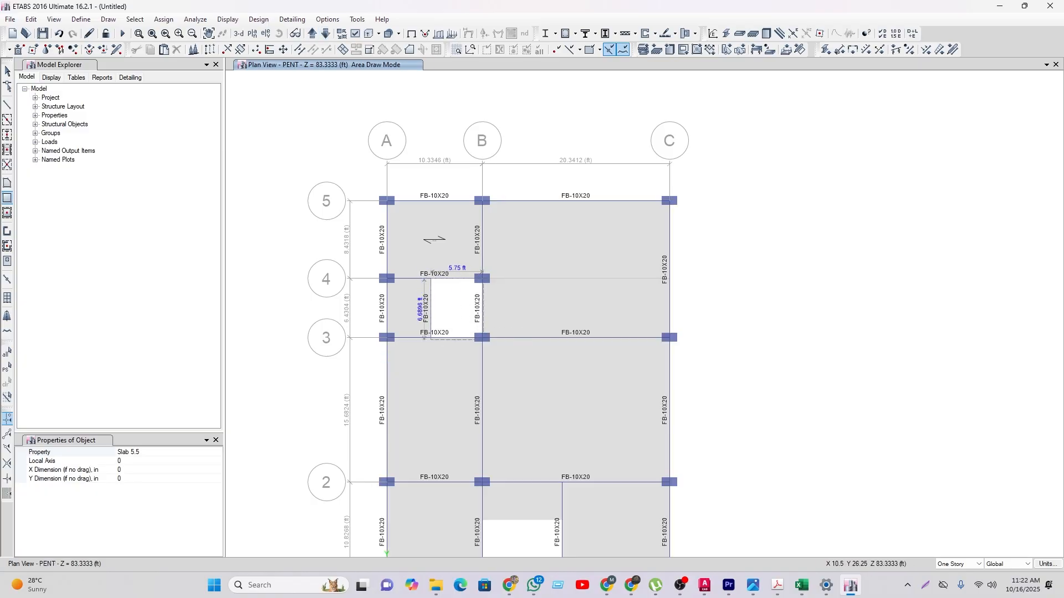
pyautogui.click(484, 340)
pyautogui.scroll(-3, 693, 453)
# Step: Delete all columns, beams and slabs on PENT outside the stair and lift block between grids A–B and 3–5
pyautogui.press('Escape')
pyautogui.moveTo(767, 531); pyautogui.dragTo(350, 337)
pyautogui.moveTo(654, 260); pyautogui.dragTo(643, 462, button='middle')
pyautogui.moveTo(779, 471)
pyautogui.mouseDown()
pyautogui.moveTo(596, 260)
pyautogui.moveTo(525, 199)
pyautogui.mouseUp()
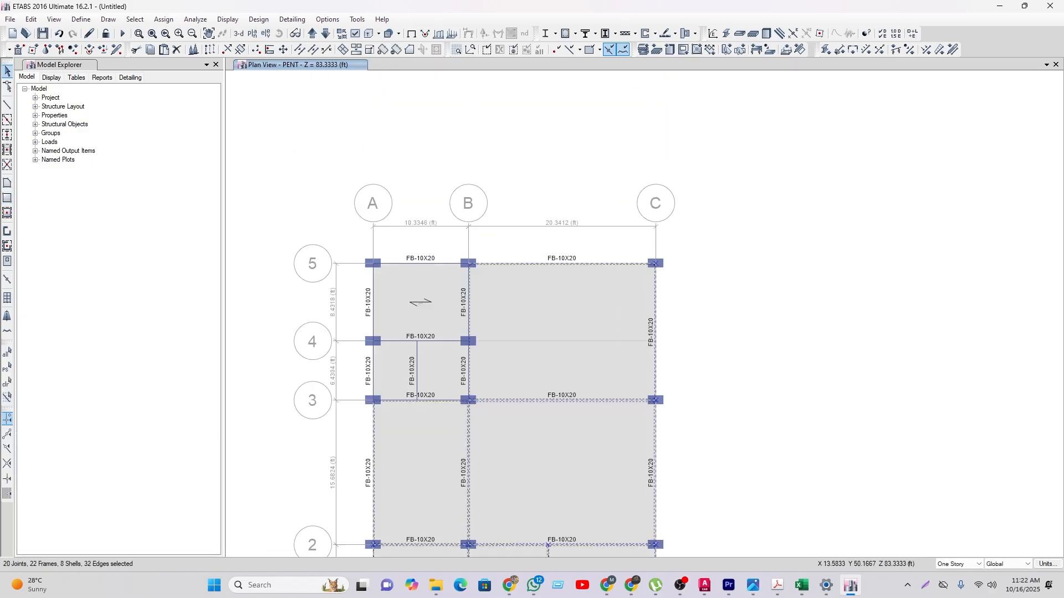
pyautogui.click(177, 50)
pyautogui.moveTo(493, 377); pyautogui.dragTo(471, 230, button='middle')
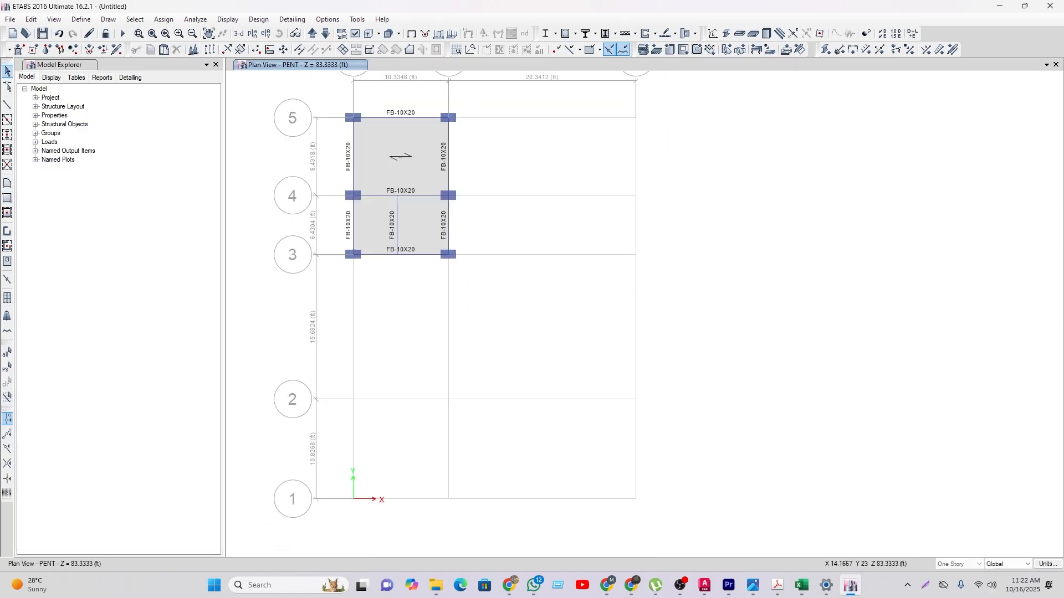
pyautogui.moveTo(452, 304); pyautogui.dragTo(526, 306, button='middle')
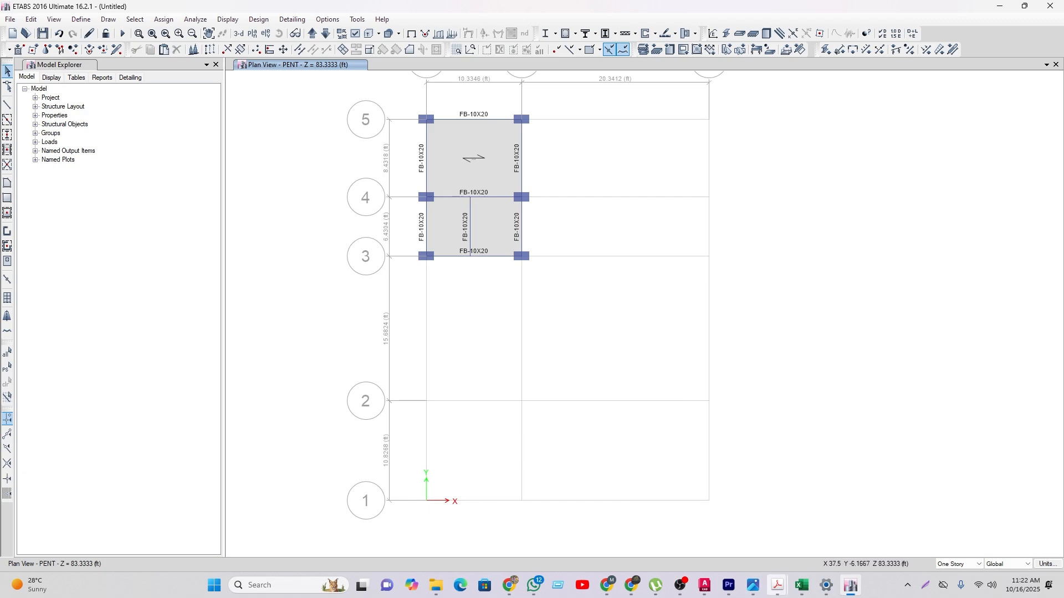
# Step: Switch to the AutoCAD drawing and examine the stair, void and lift machine room area of the roof plan
pyautogui.moveTo(704, 585)
pyautogui.click(1003, 523)
pyautogui.scroll(-5, 669, 429)
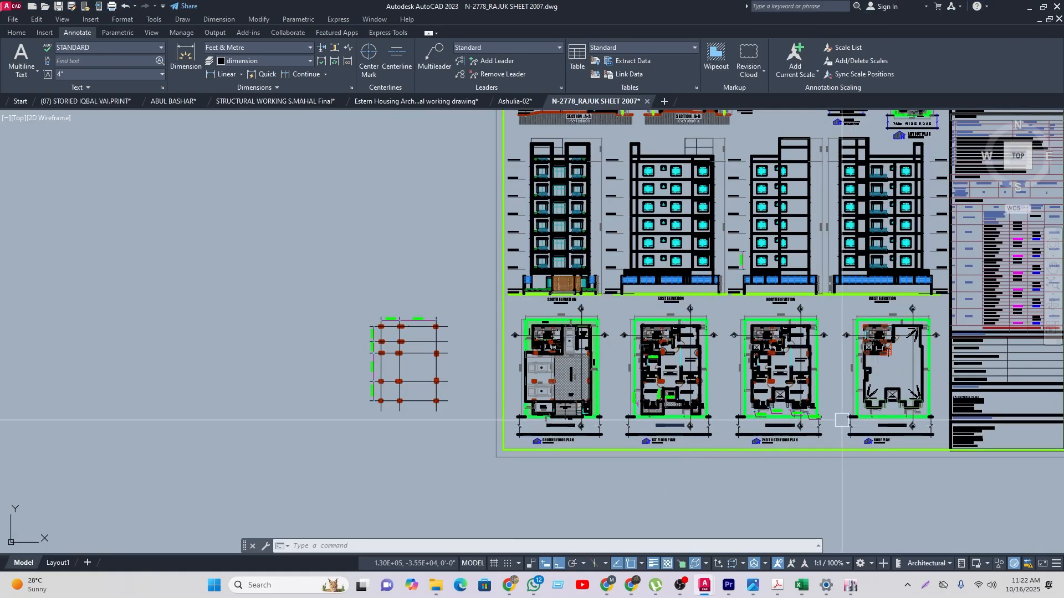
pyautogui.scroll(8, 724, 323)
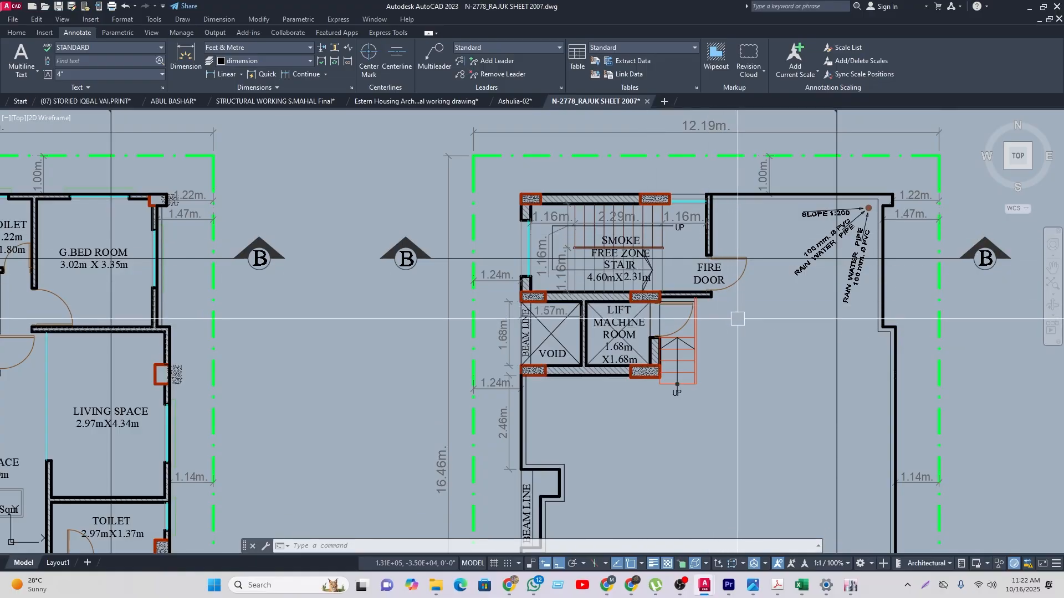
pyautogui.scroll(-6, 723, 292)
pyautogui.scroll(8, 720, 302)
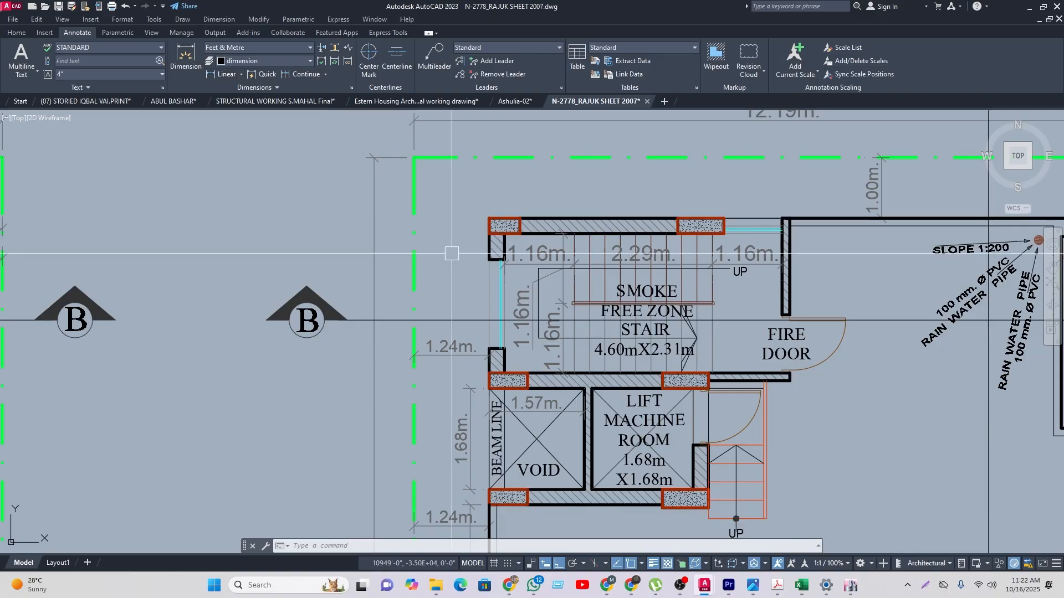
# Step: Examine the floor and roof plans in AutoCAD, then switch to ETABS and hide the beams in the PENT plan view
pyautogui.scroll(-5, 621, 271)
pyautogui.moveTo(668, 442); pyautogui.dragTo(608, 361, button='middle')
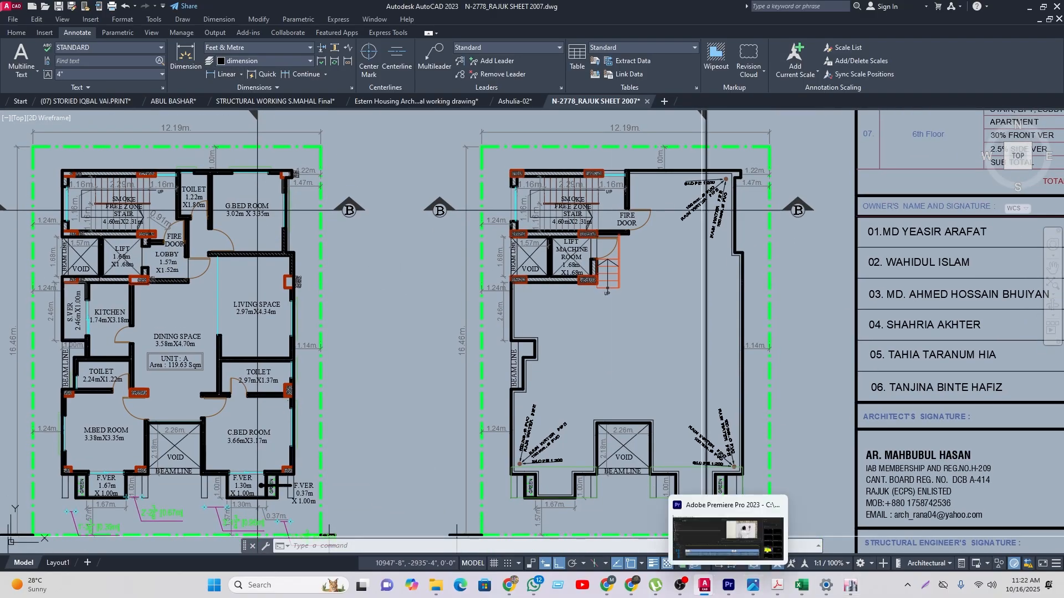
pyautogui.moveTo(705, 585)
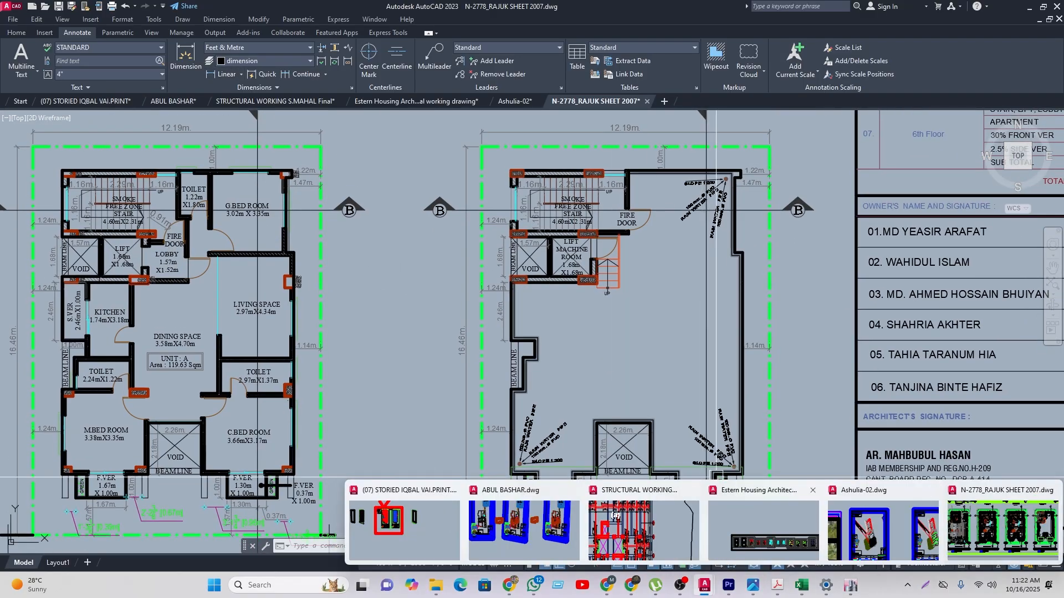
pyautogui.click(851, 585)
pyautogui.scroll(3, 515, 144)
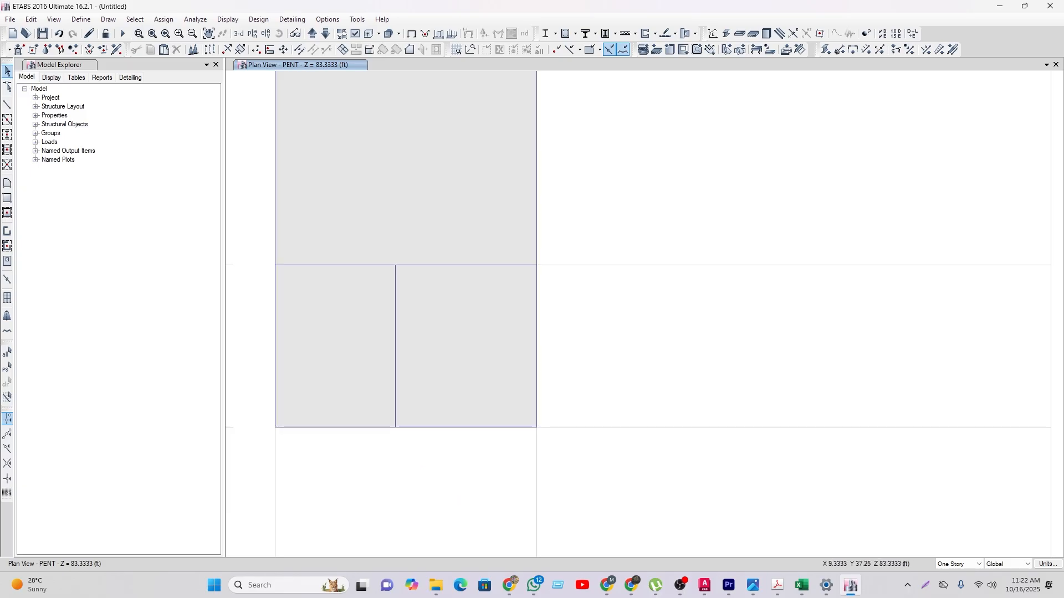
pyautogui.moveTo(511, 147); pyautogui.dragTo(458, 243, button='middle')
pyautogui.click(355, 33)
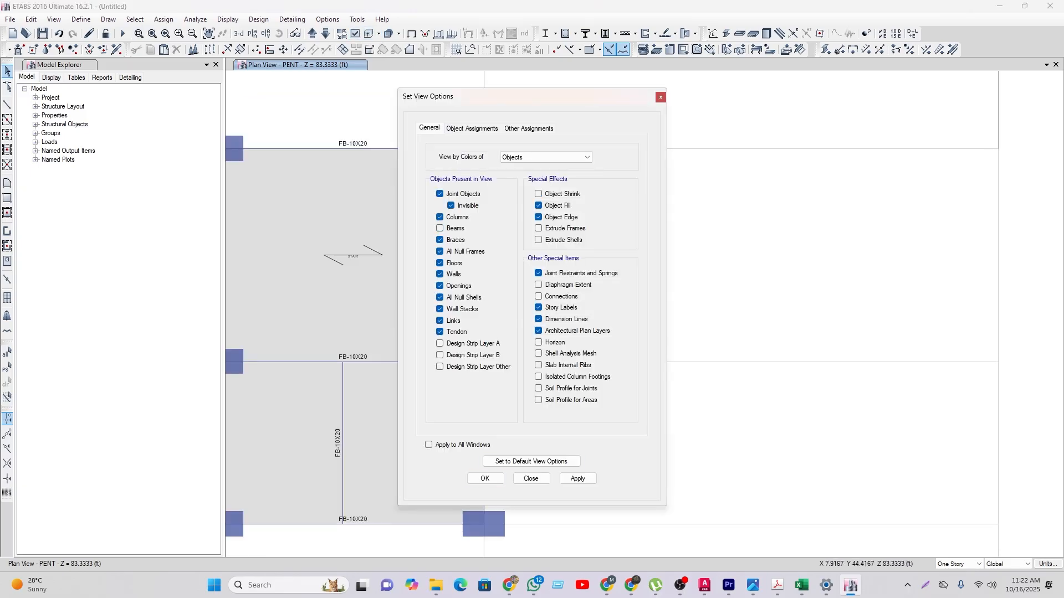
pyautogui.click(485, 478)
# Step: Expand the stair slab's grid B edge on PENT outward by 48 in, between grids 4 and 5
pyautogui.click(482, 260)
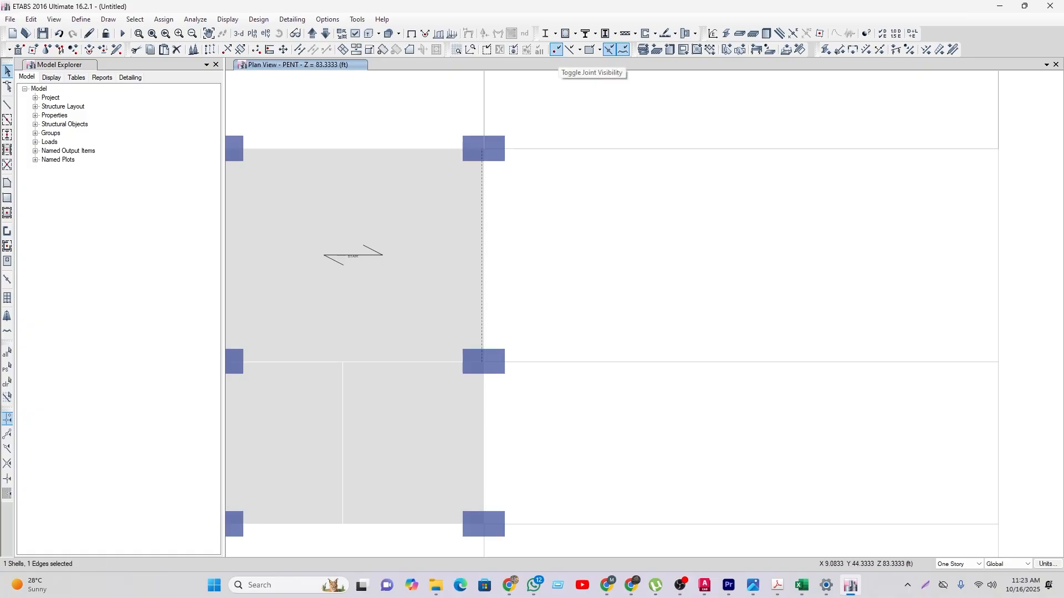
pyautogui.click(555, 50)
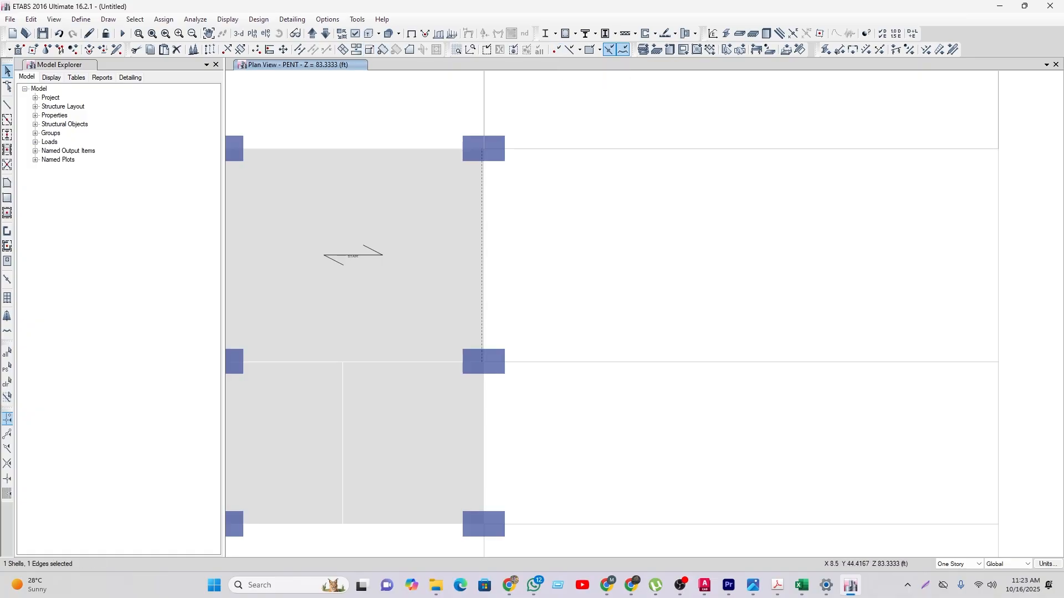
pyautogui.click(383, 49)
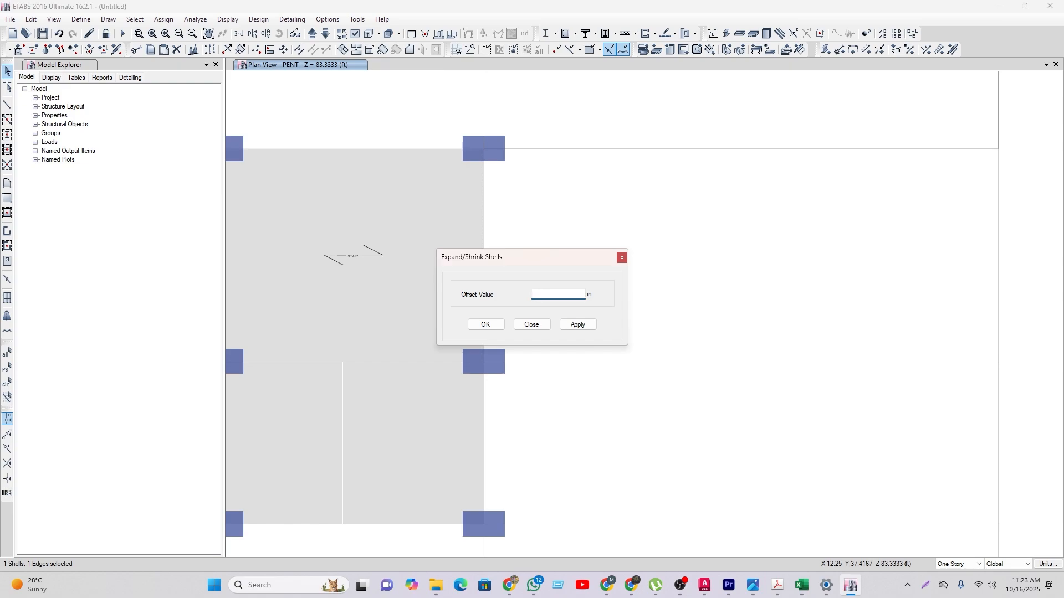
pyautogui.click(490, 325)
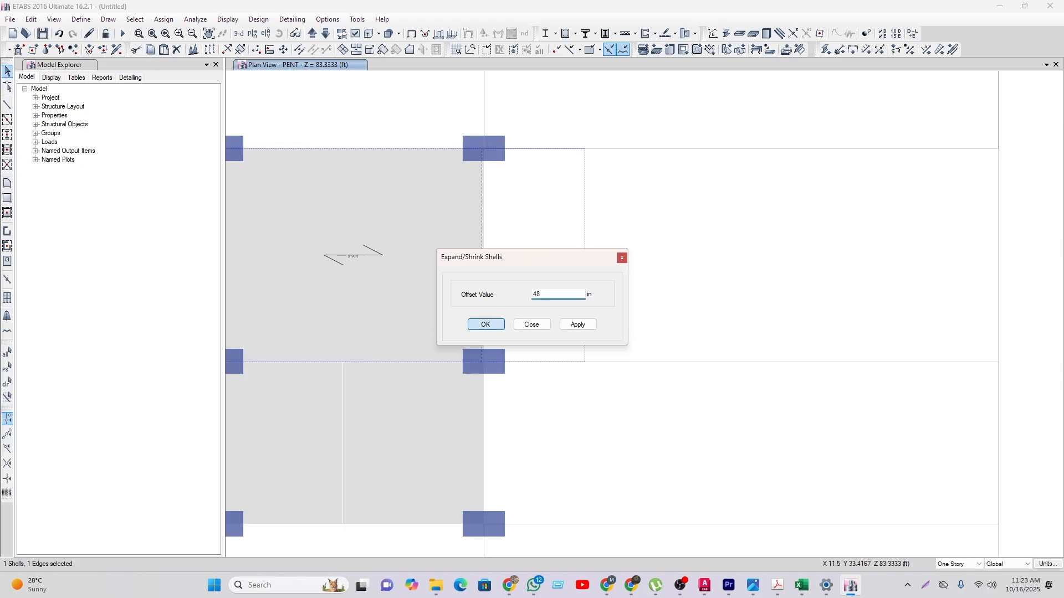
pyautogui.moveTo(496, 321); pyautogui.dragTo(612, 278, button='middle')
pyautogui.scroll(-3, 613, 351)
pyautogui.moveTo(613, 351); pyautogui.dragTo(584, 350, button='middle')
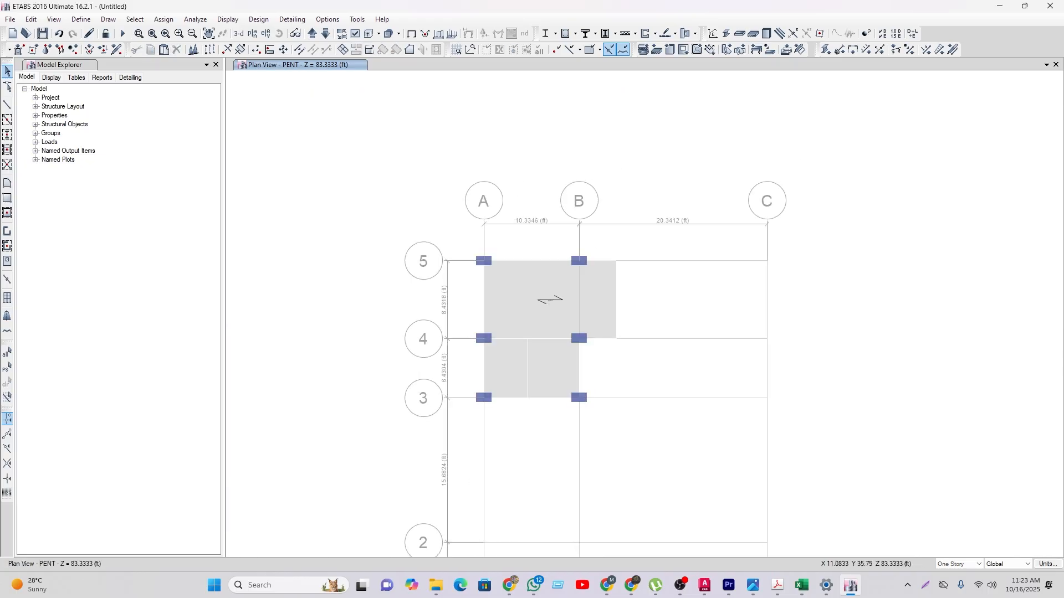
pyautogui.scroll(3, 586, 312)
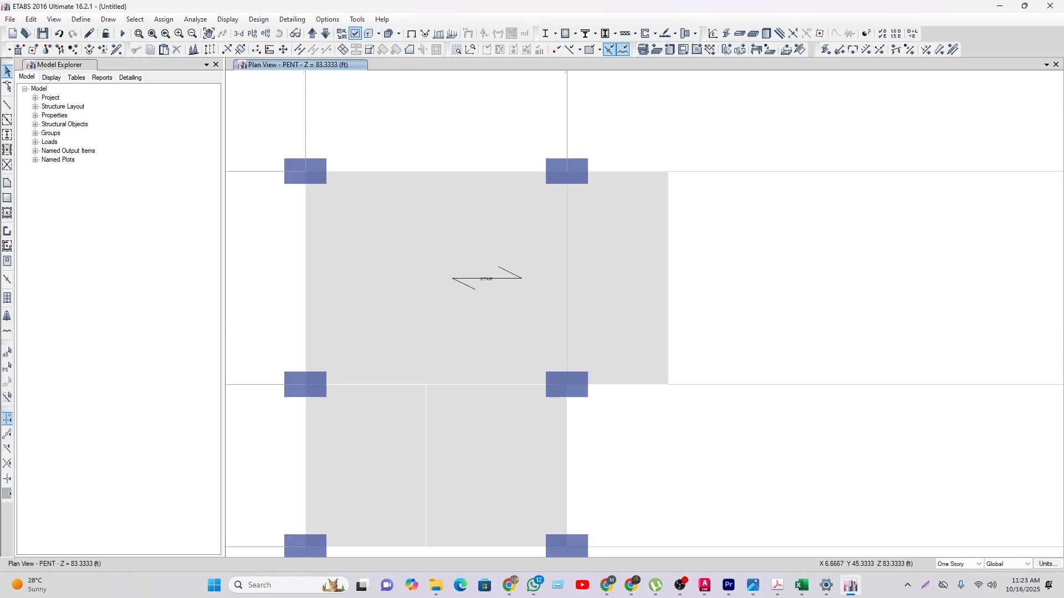
# Step: Show the beams again and divide the PENT stair slab at the grid B beam by cookie-cutting floors at selected frames
pyautogui.click(355, 33)
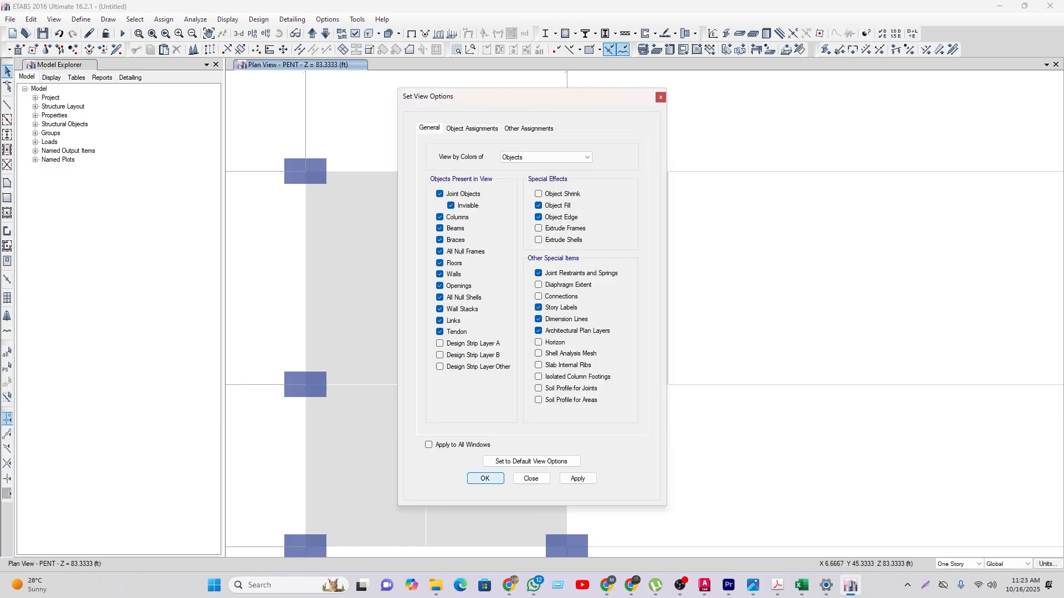
pyautogui.click(485, 478)
pyautogui.moveTo(689, 245); pyautogui.dragTo(509, 188)
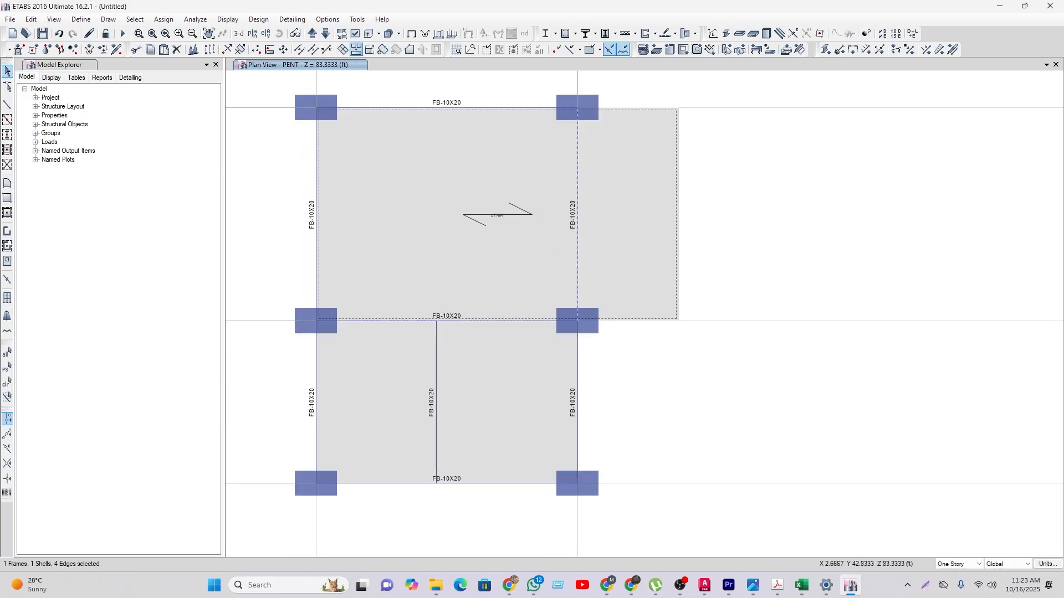
pyautogui.click(355, 49)
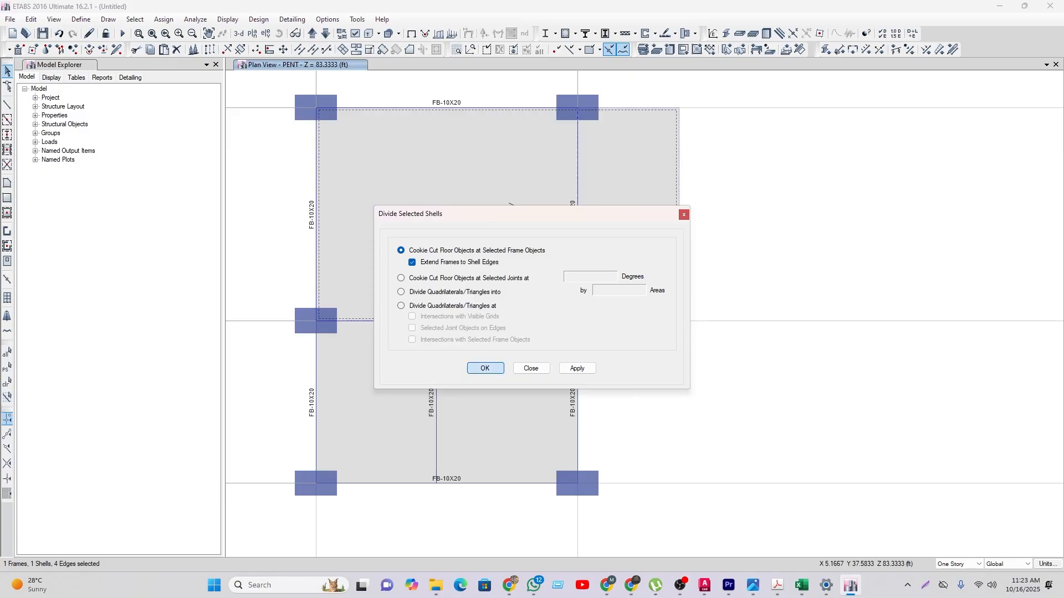
pyautogui.click(485, 369)
# Step: Assign the Slab 8 section to the stair slab, its extension beyond grid B and the lift slab on PENT
pyautogui.moveTo(784, 216); pyautogui.dragTo(435, 204)
pyautogui.click(468, 337)
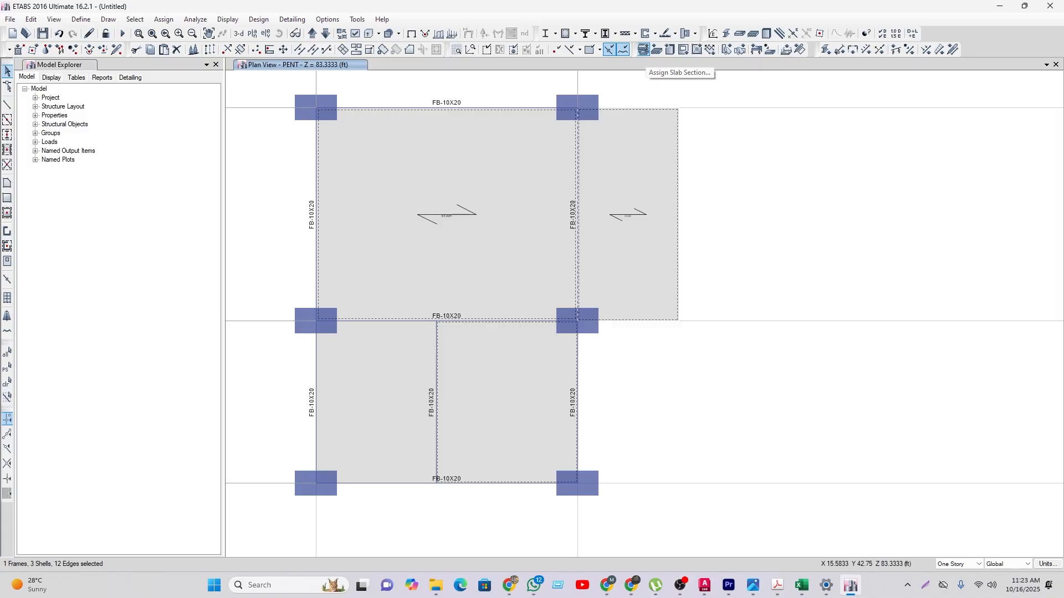
pyautogui.click(643, 50)
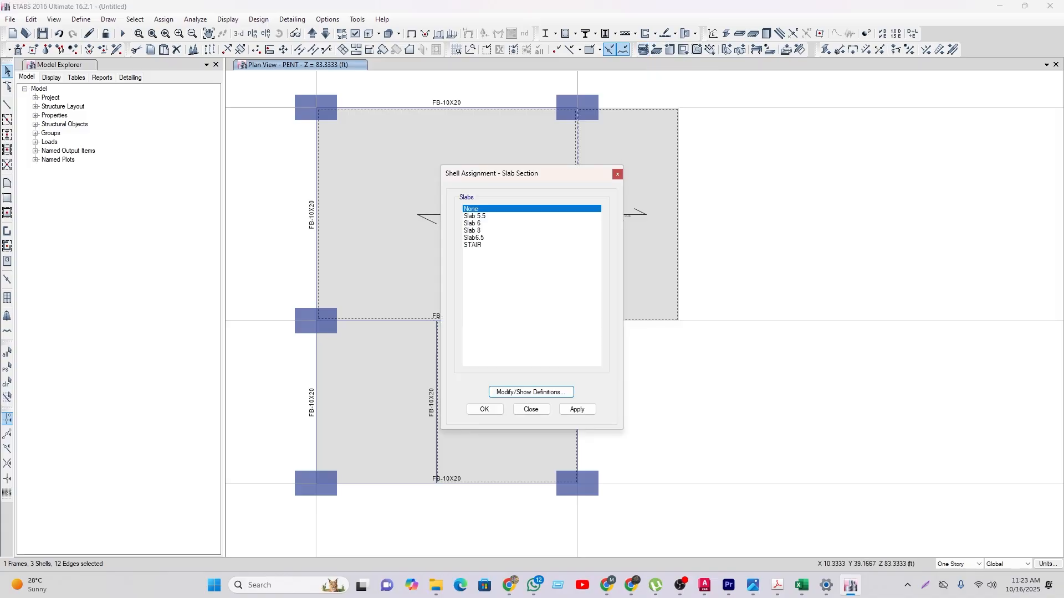
pyautogui.click(473, 230)
pyautogui.click(485, 409)
pyautogui.moveTo(507, 457); pyautogui.dragTo(503, 425, button='middle')
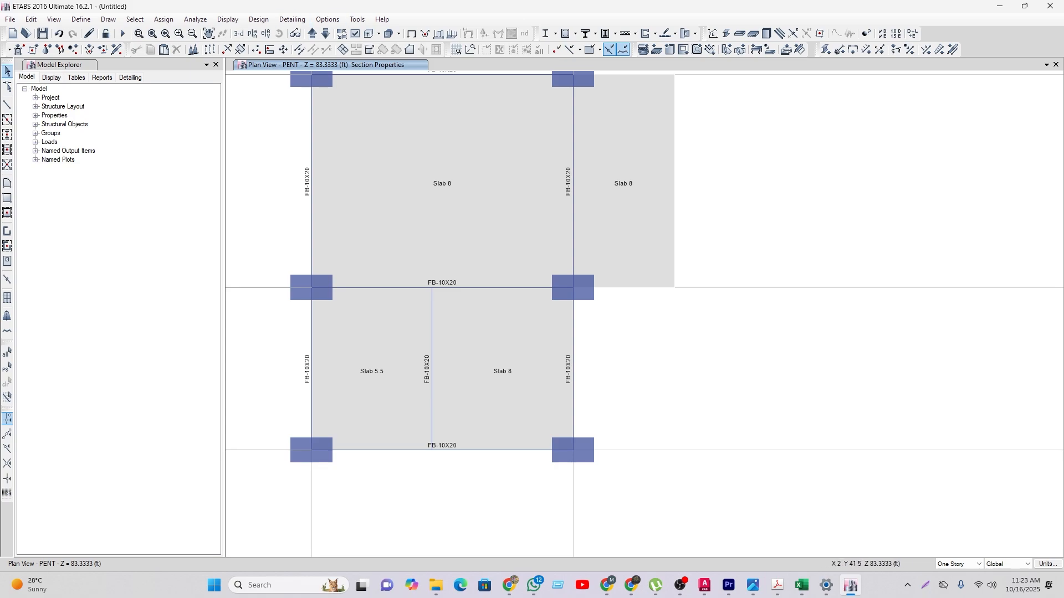
# Step: Assign the Slab 5.5 section to the stair slab between grids 4 and 5 on WT TOP
pyautogui.click(313, 33)
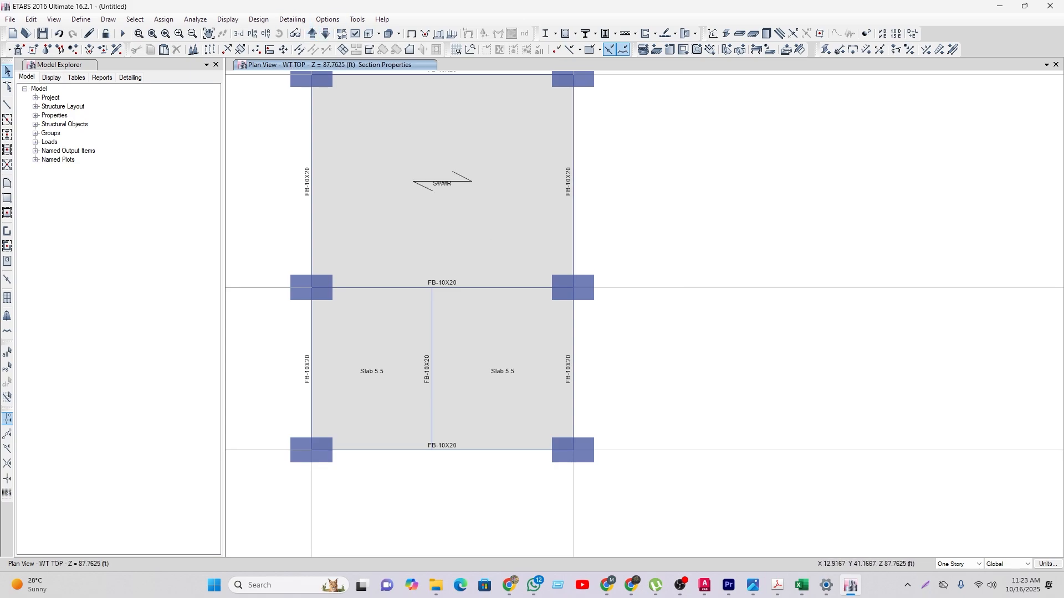
pyautogui.click(642, 49)
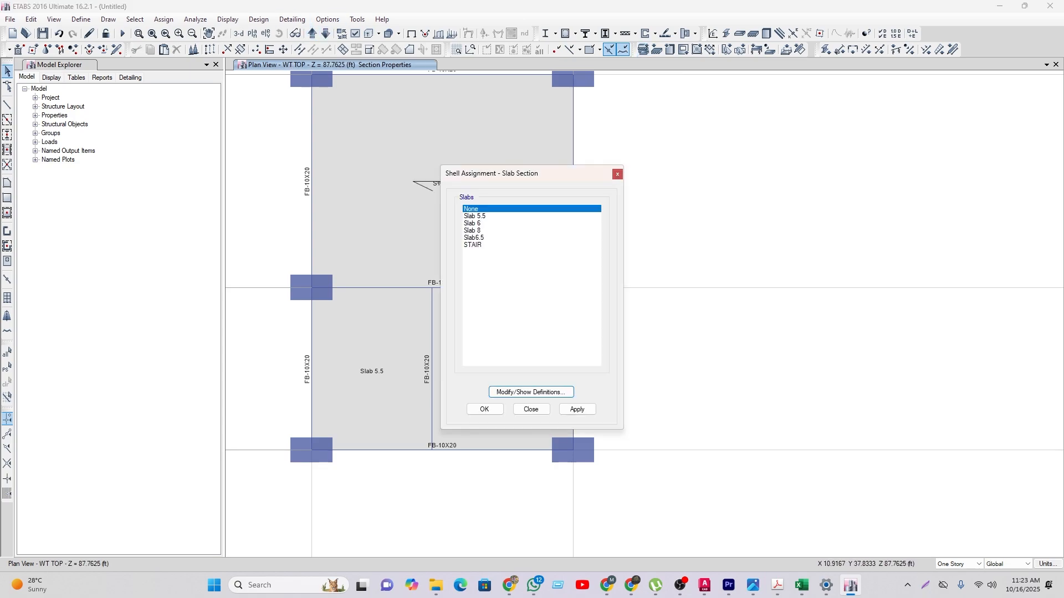
pyautogui.click(474, 216)
pyautogui.click(485, 408)
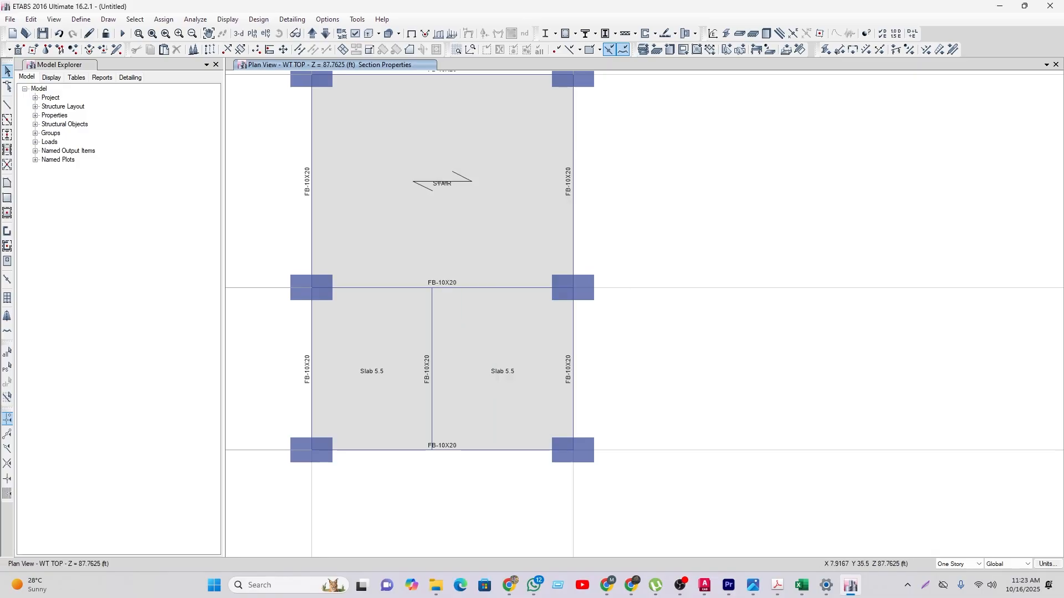
pyautogui.click(643, 50)
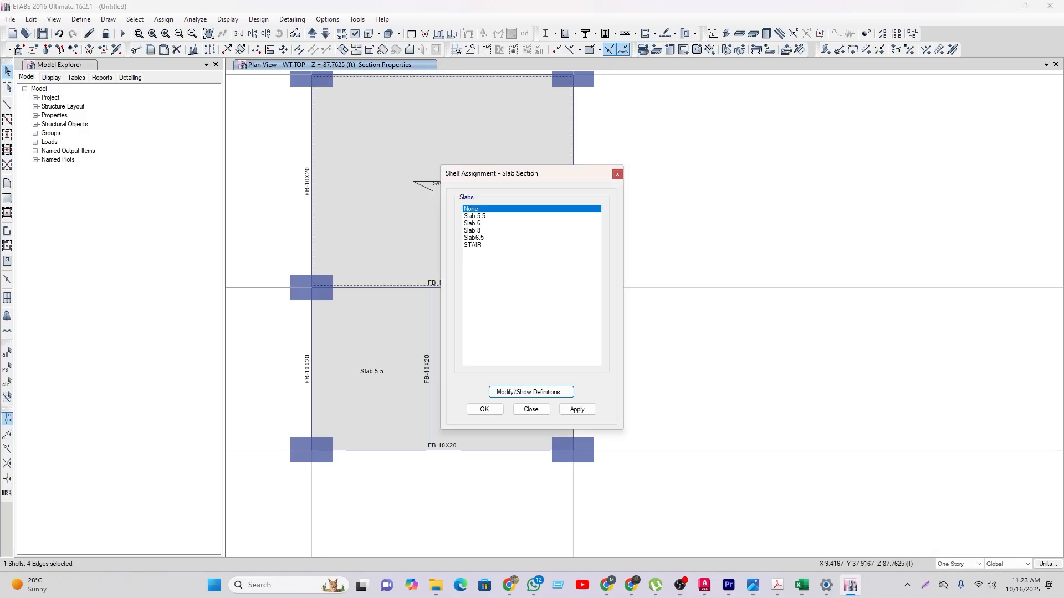
pyautogui.click(475, 216)
pyautogui.click(485, 408)
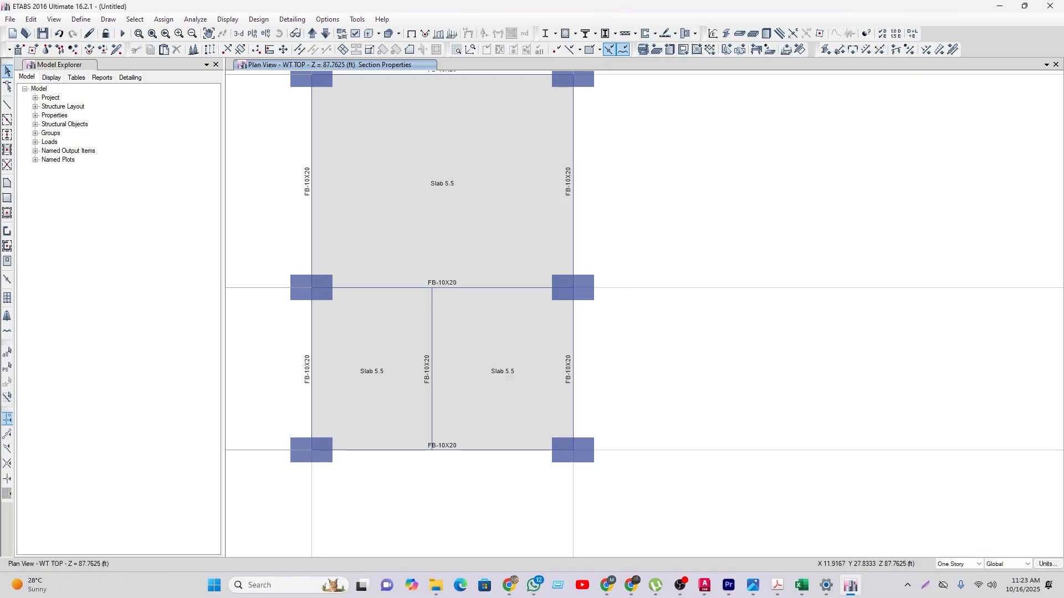
# Step: Delete all the slabs on the GF story, including the veranda cantilevers beyond grid 1
pyautogui.scroll(-3, 477, 349)
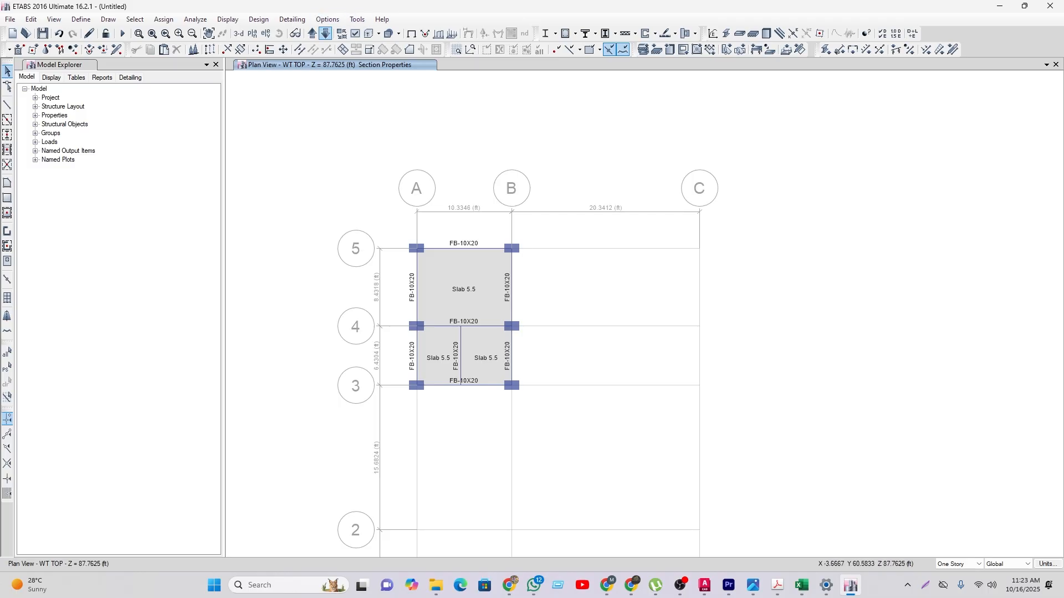
pyautogui.click(325, 35)
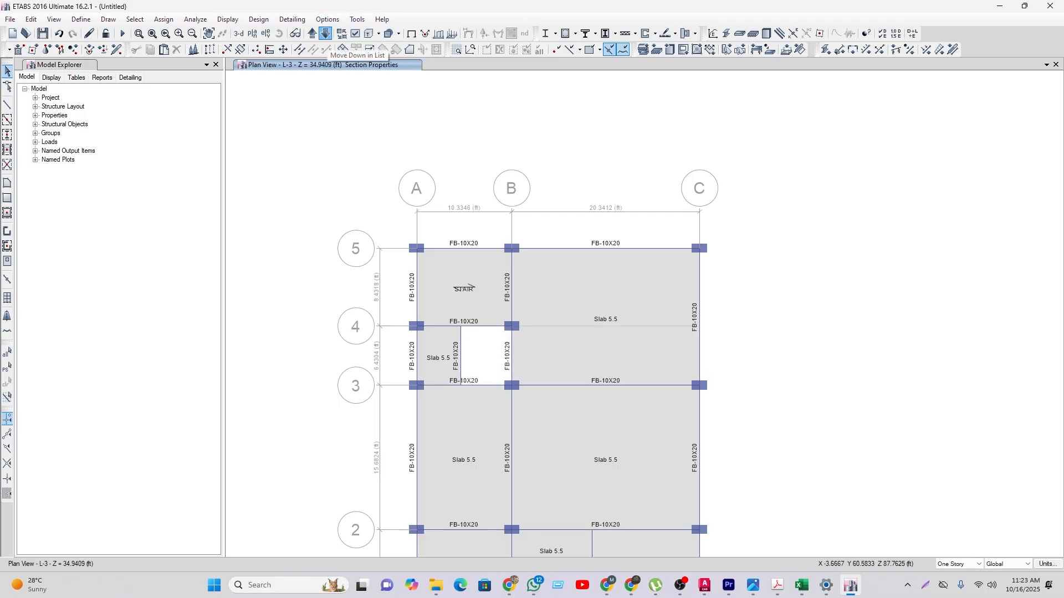
pyautogui.click(326, 35)
pyautogui.scroll(-3, 476, 333)
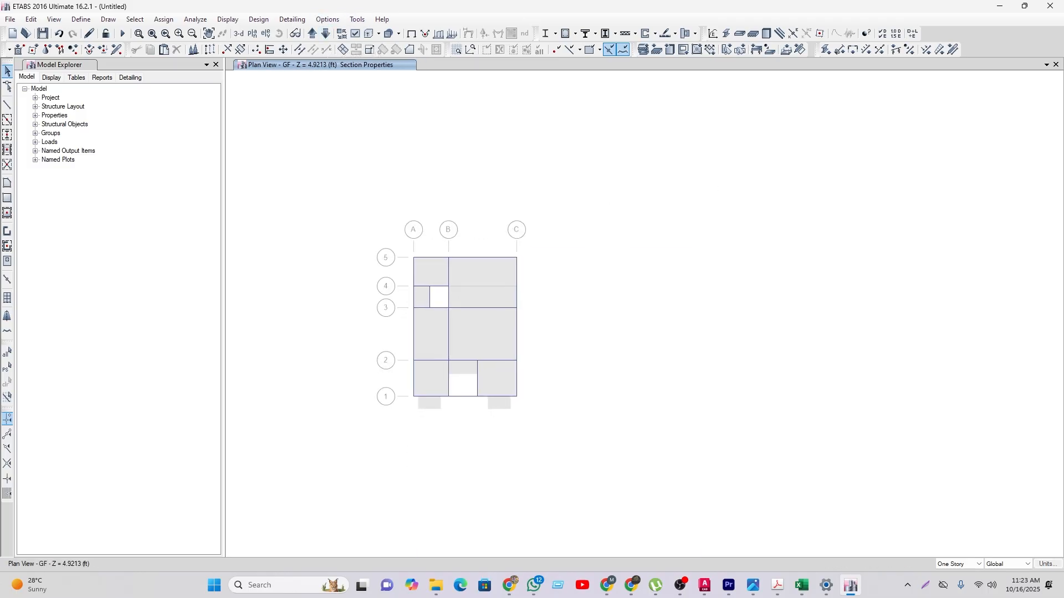
pyautogui.click(476, 337)
pyautogui.click(479, 291)
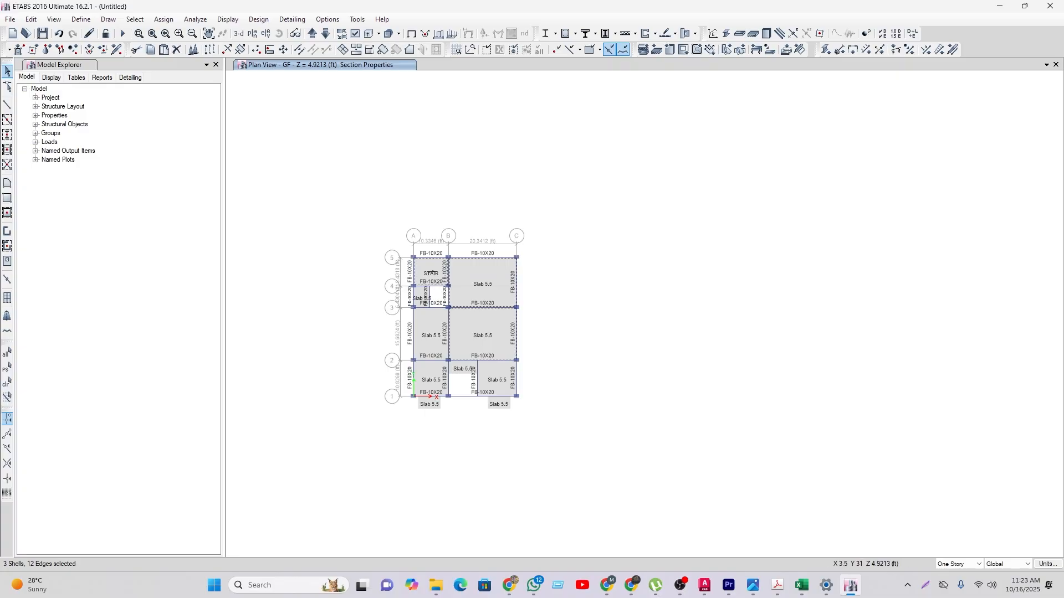
pyautogui.click(431, 341)
pyautogui.moveTo(554, 434); pyautogui.dragTo(387, 408)
pyautogui.click(177, 49)
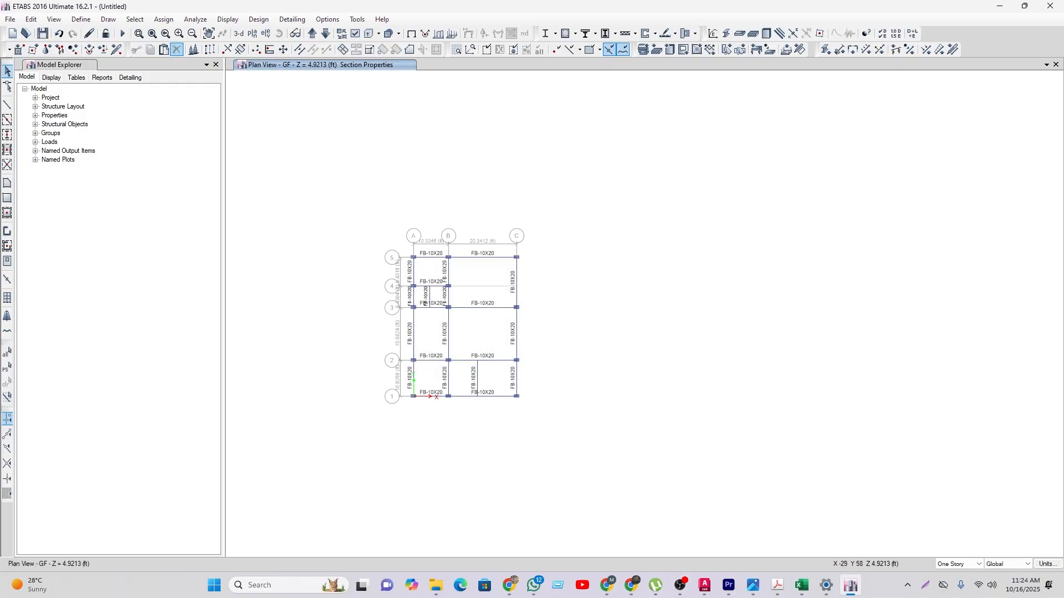
# Step: Delete the intermediate beam spanning grids 1 to 2, between grids B and C, on GF
pyautogui.scroll(3, 518, 379)
pyautogui.click(406, 370)
pyautogui.moveTo(373, 304); pyautogui.dragTo(503, 355, button='middle')
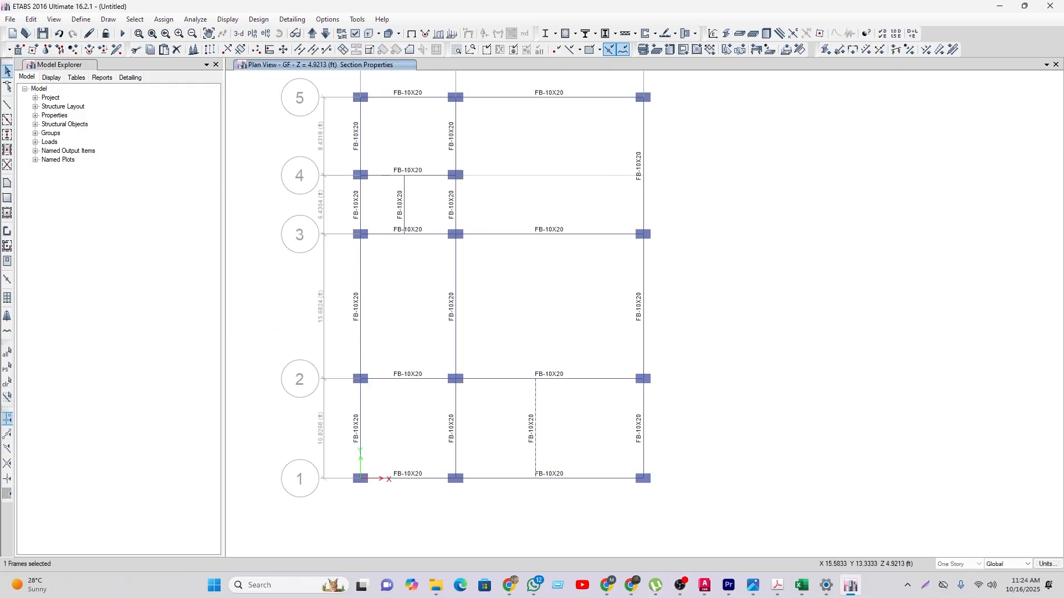
pyautogui.click(176, 49)
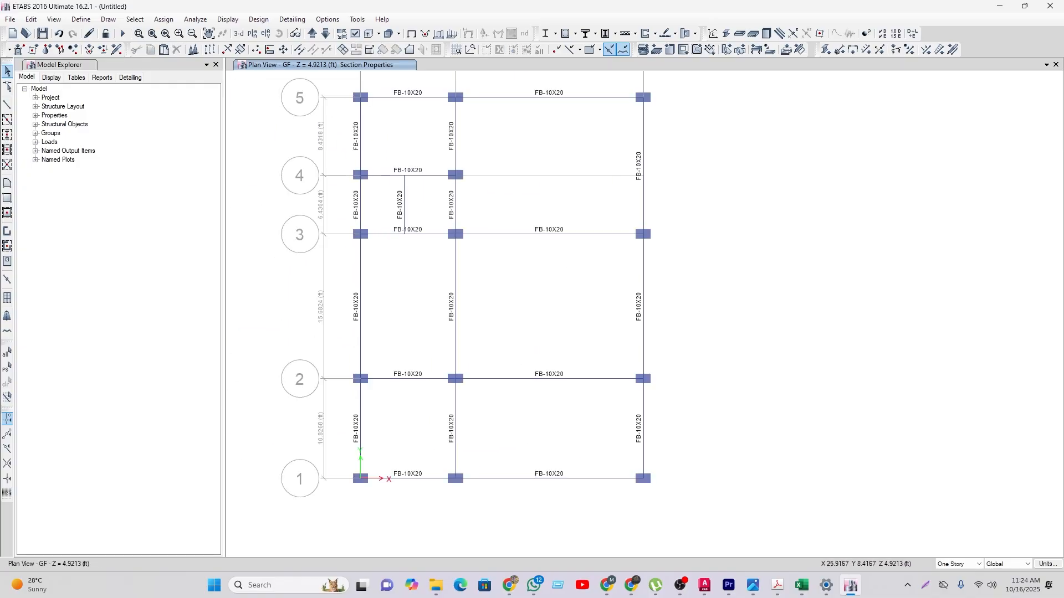
# Step: Assign the GB-12X20 section to the GF beams, leaving out those on grids A and B between grids 3 and 4
pyautogui.moveTo(573, 239); pyautogui.dragTo(596, 262, button='middle')
pyautogui.moveTo(759, 361); pyautogui.dragTo(402, 335)
pyautogui.moveTo(756, 491); pyautogui.dragTo(275, 444)
pyautogui.moveTo(603, 550); pyautogui.dragTo(552, 111)
pyautogui.moveTo(693, 170); pyautogui.dragTo(336, 151)
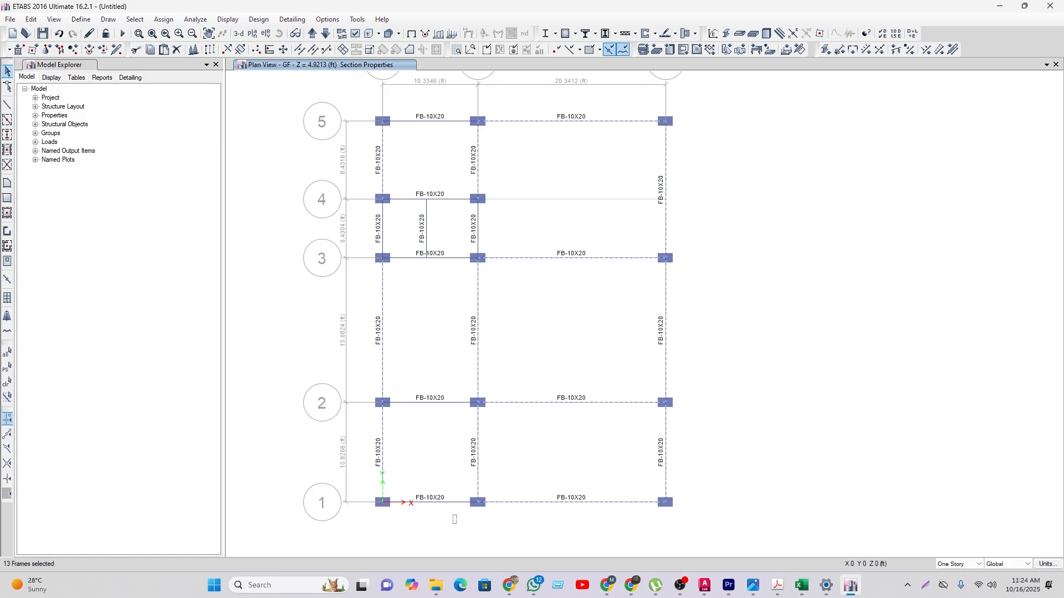
pyautogui.moveTo(454, 520); pyautogui.dragTo(414, 101)
pyautogui.click(825, 49)
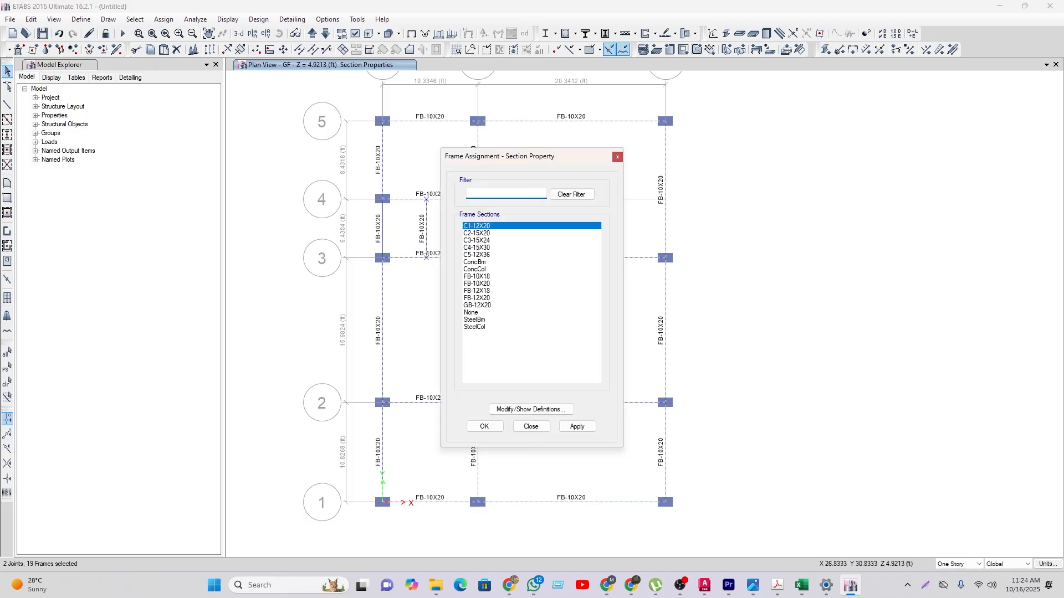
pyautogui.click(477, 305)
pyautogui.click(485, 426)
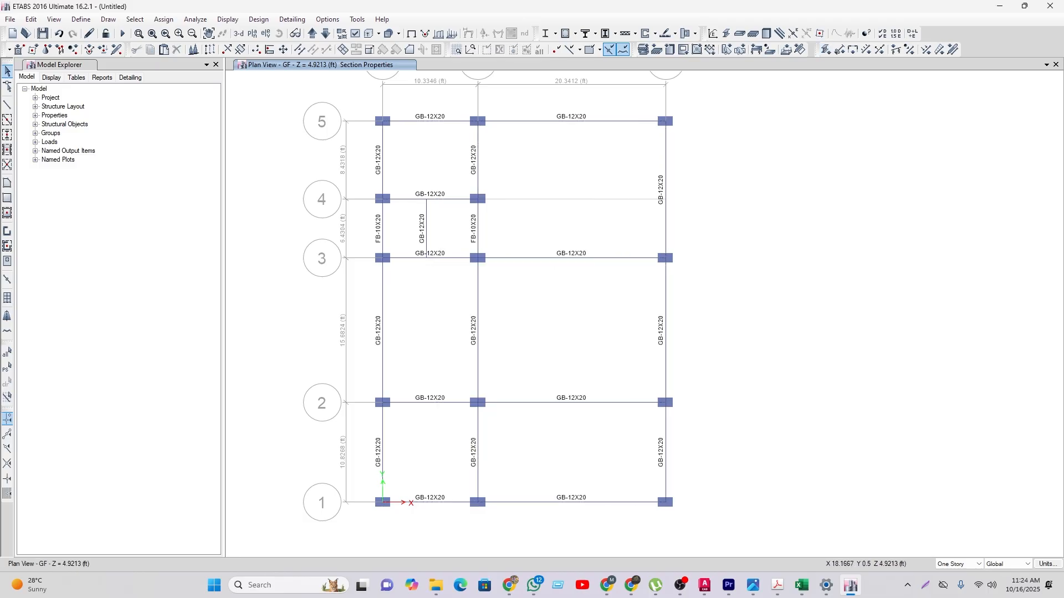
# Step: Assign the GB-12X20 section to the three short vertical beams between grids 3 and 4 on the GF plan
pyautogui.moveTo(550, 498); pyautogui.dragTo(538, 504, button='middle')
pyautogui.moveTo(519, 243); pyautogui.dragTo(436, 240)
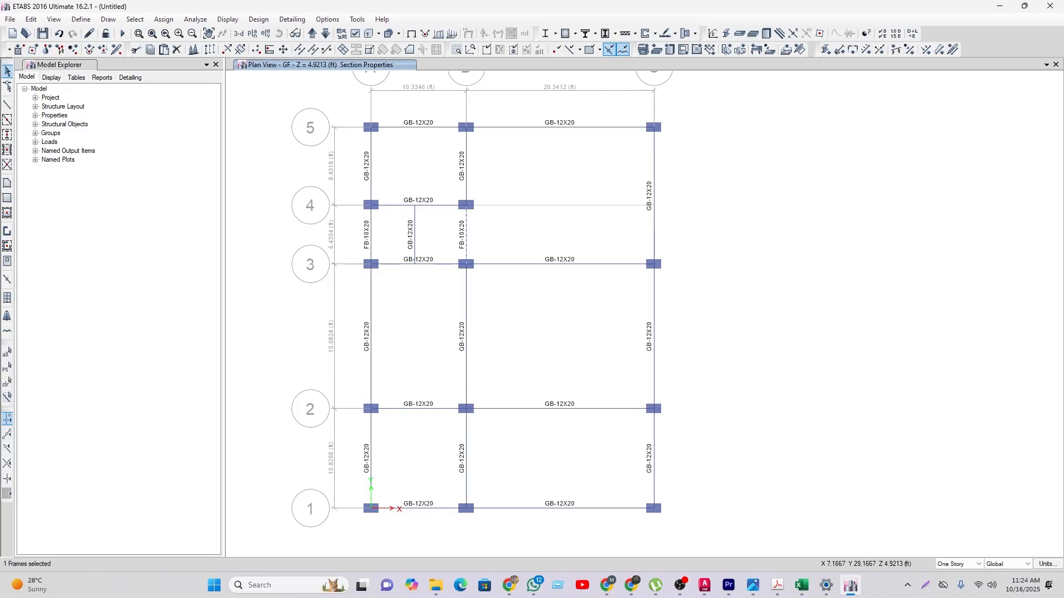
pyautogui.moveTo(627, 237); pyautogui.dragTo(363, 221)
pyautogui.click(827, 50)
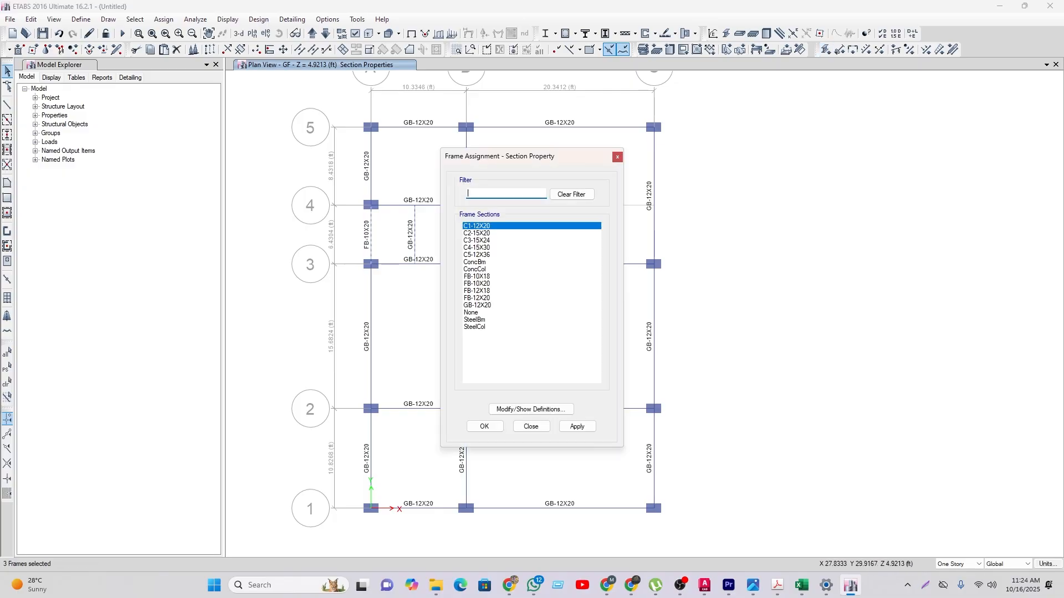
pyautogui.click(477, 305)
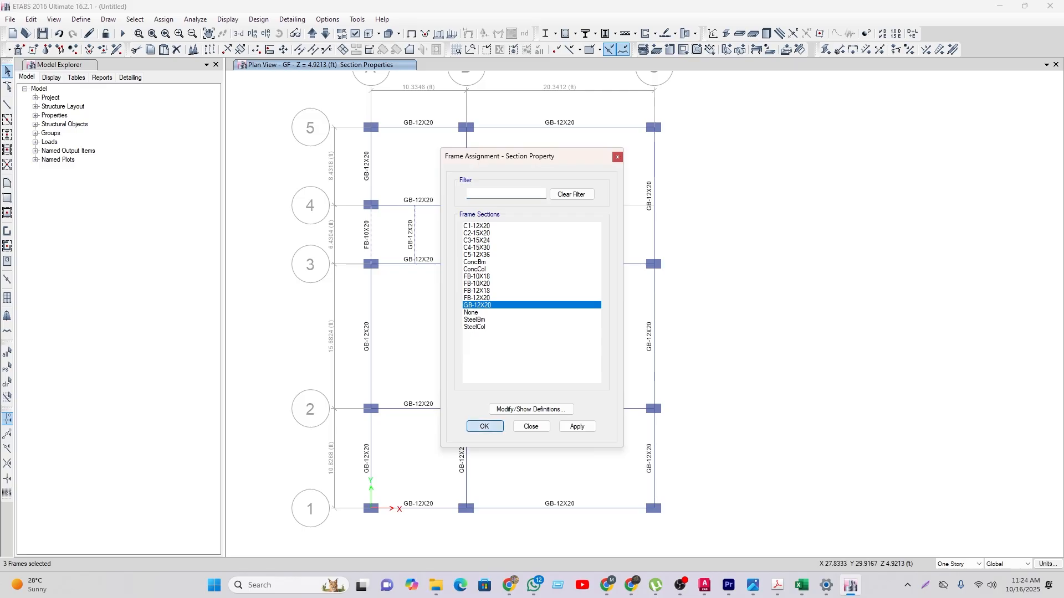
pyautogui.click(485, 426)
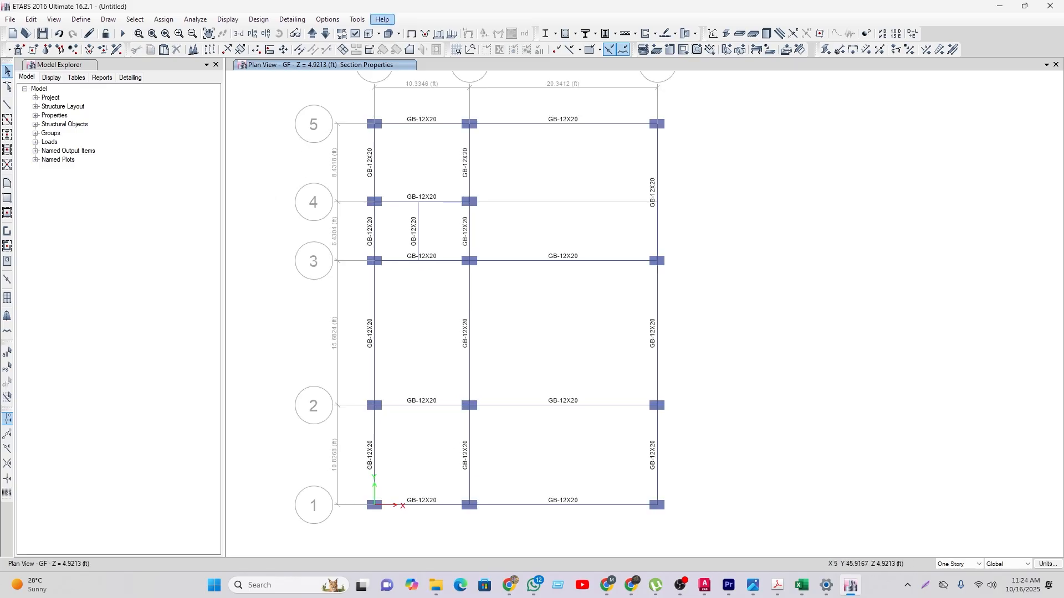
# Step: Examine the beam section assignments on the plan views of the stories above GF, ending at L-2
pyautogui.click(313, 34)
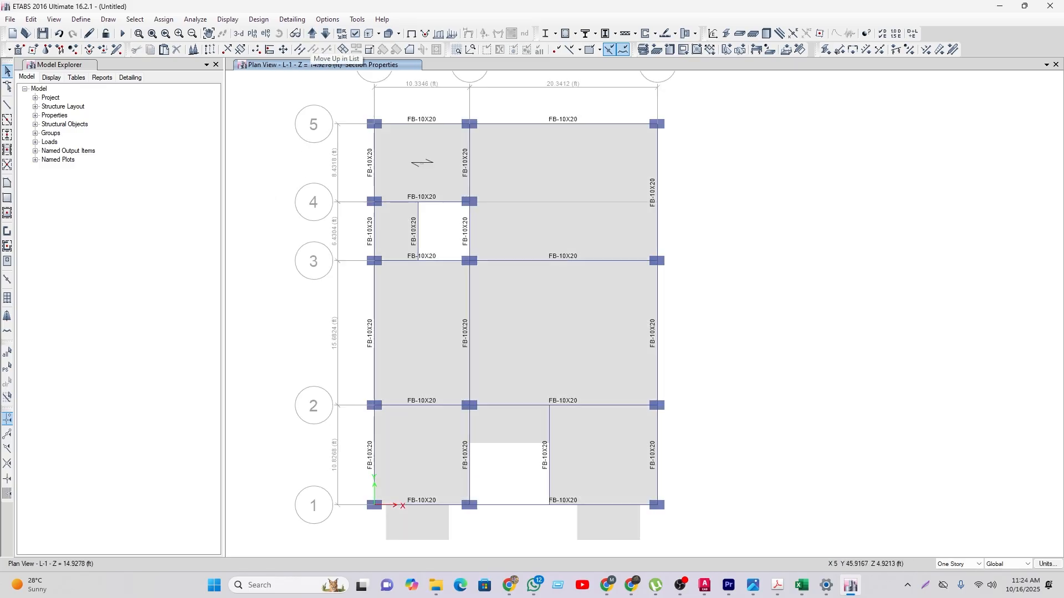
pyautogui.click(312, 33)
pyautogui.click(313, 34)
pyautogui.click(313, 34)
pyautogui.click(313, 34)
pyautogui.click(312, 34)
pyautogui.click(326, 34)
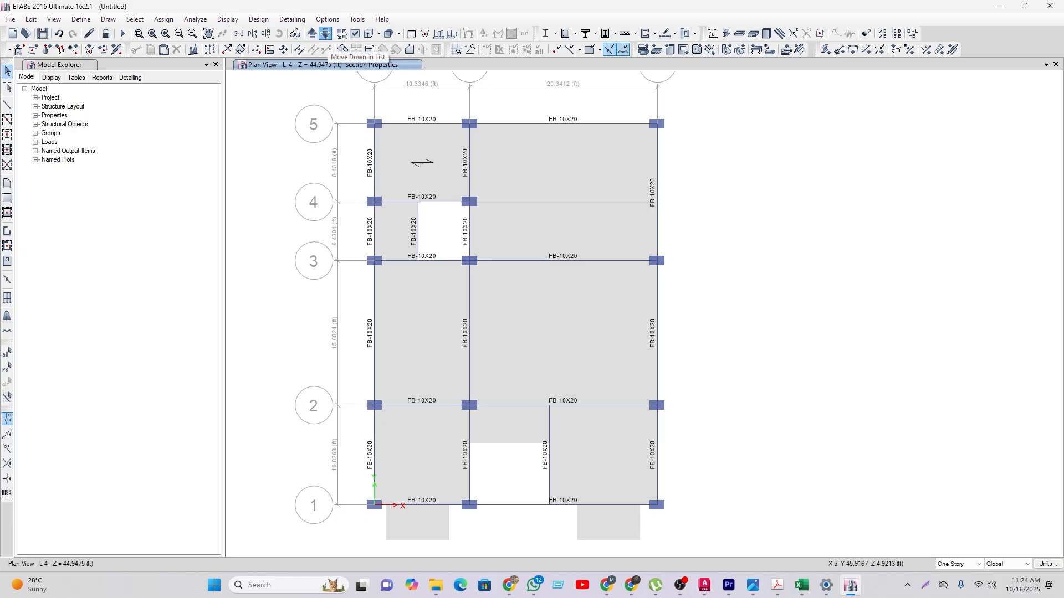
pyautogui.click(326, 34)
pyautogui.click(326, 34)
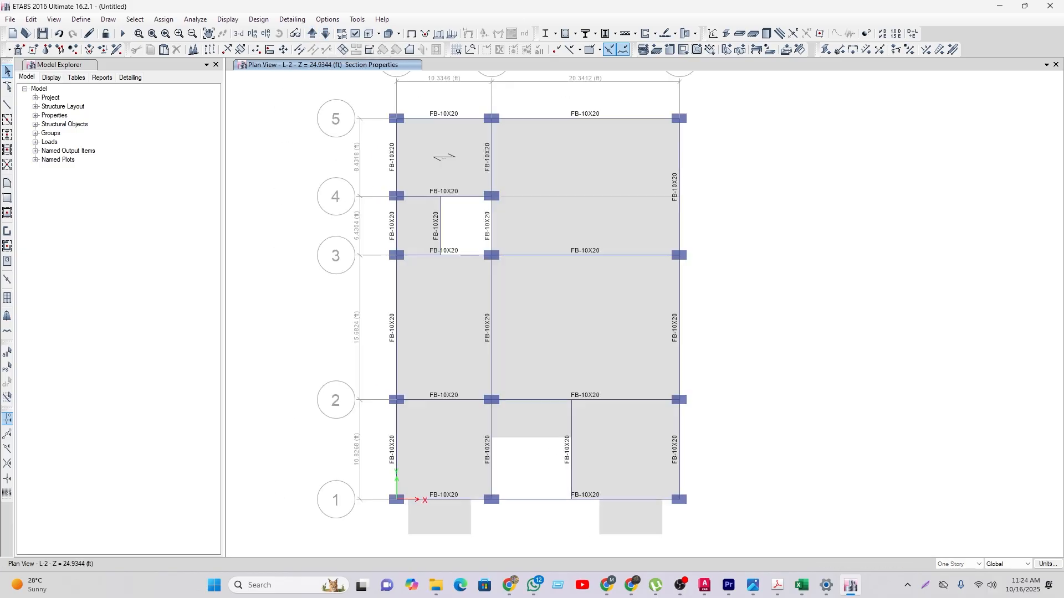
pyautogui.moveTo(507, 281); pyautogui.dragTo(511, 268, button='middle')
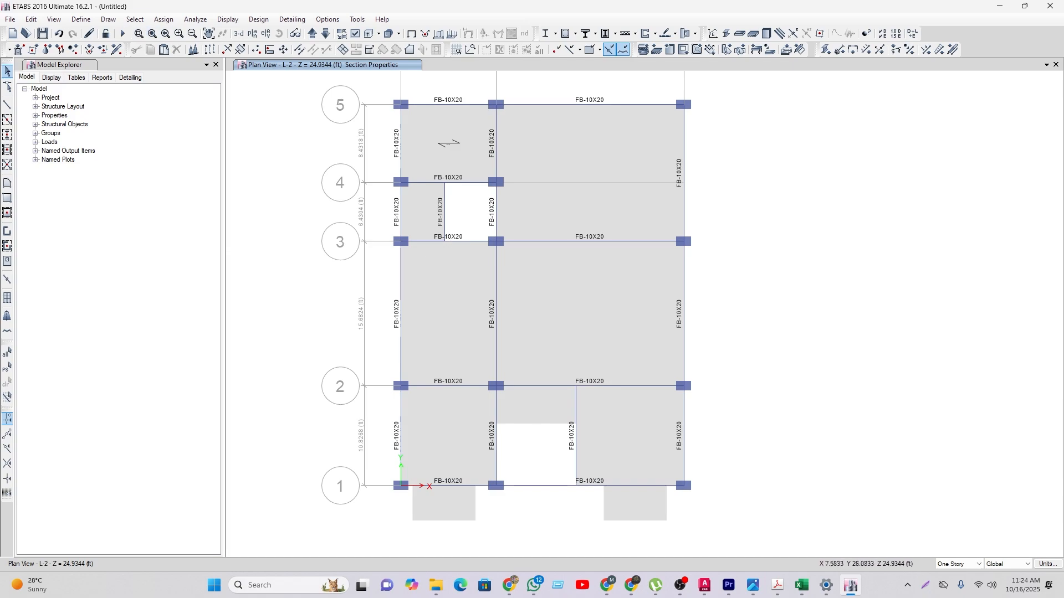
# Step: Set the EQX seismic load pattern's response modification R to 8, overstrength Omega to 3 and deflection amplification Cd to 5.5
pyautogui.click(80, 19)
pyautogui.click(149, 247)
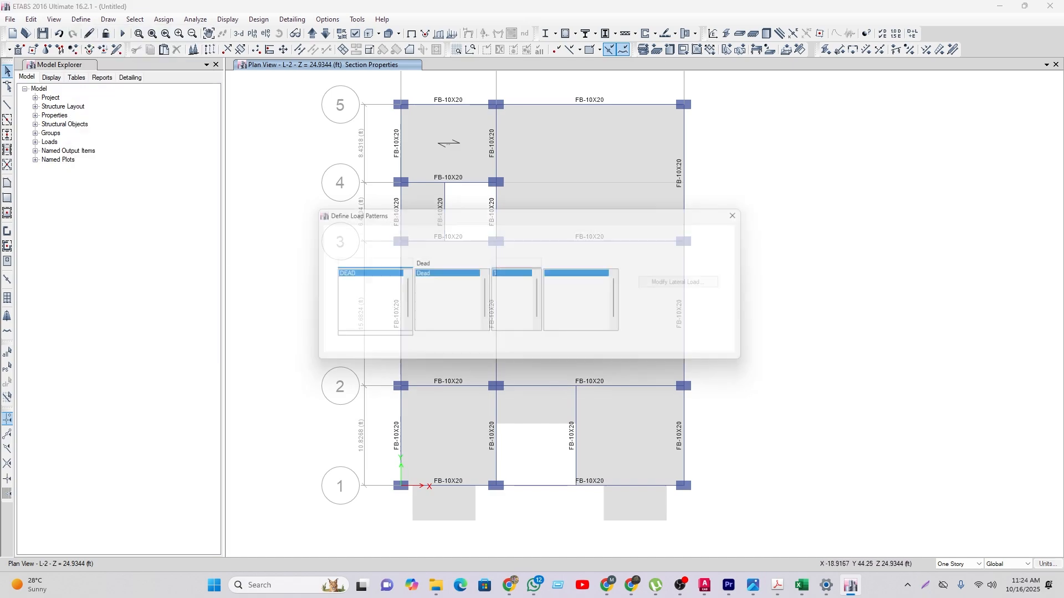
pyautogui.click(339, 317)
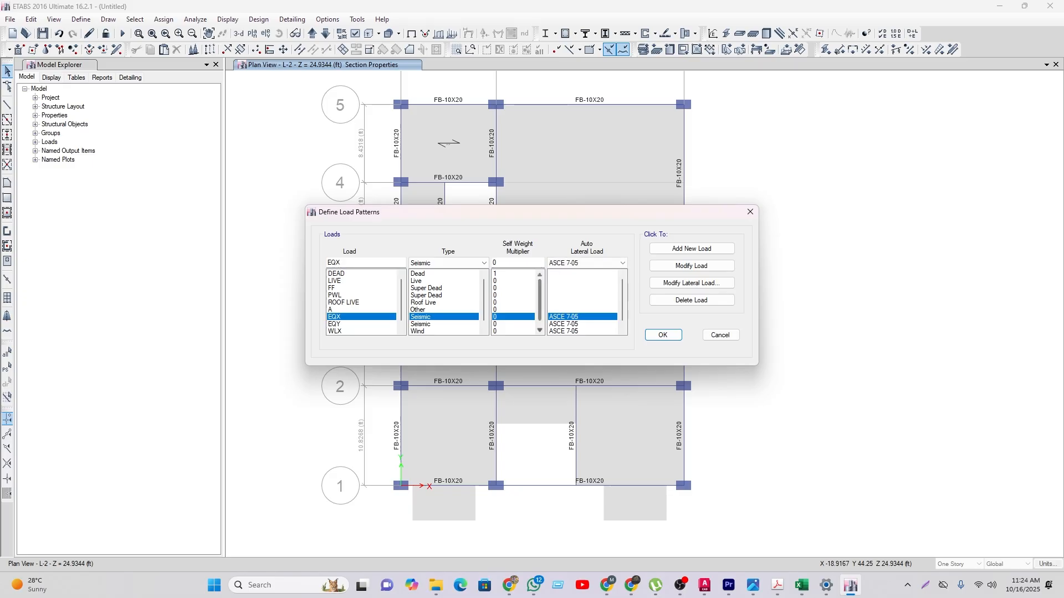
pyautogui.click(691, 283)
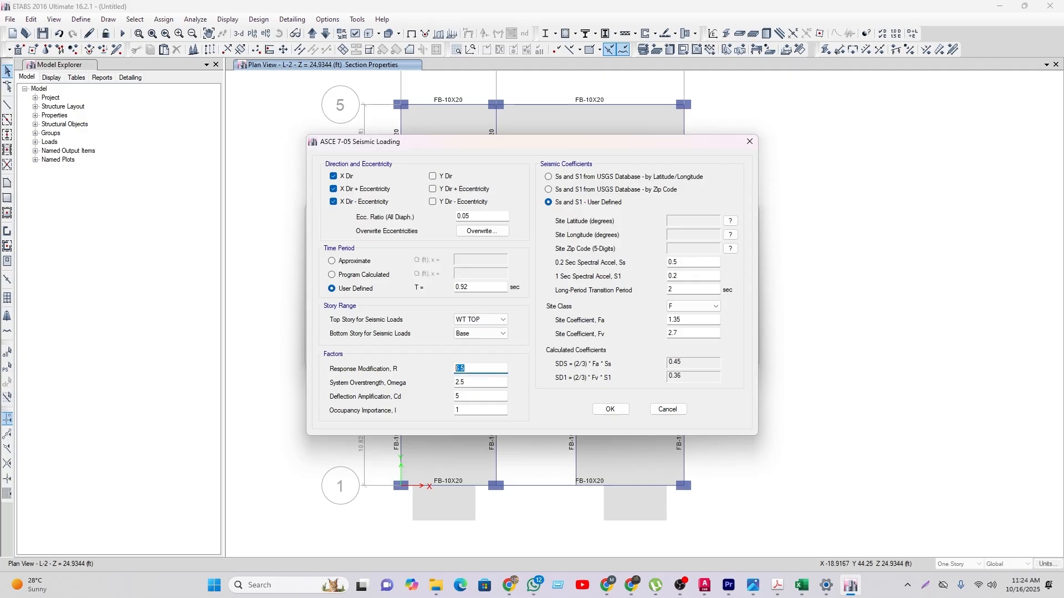
pyautogui.click(465, 383)
pyautogui.write('3')
pyautogui.click(463, 396)
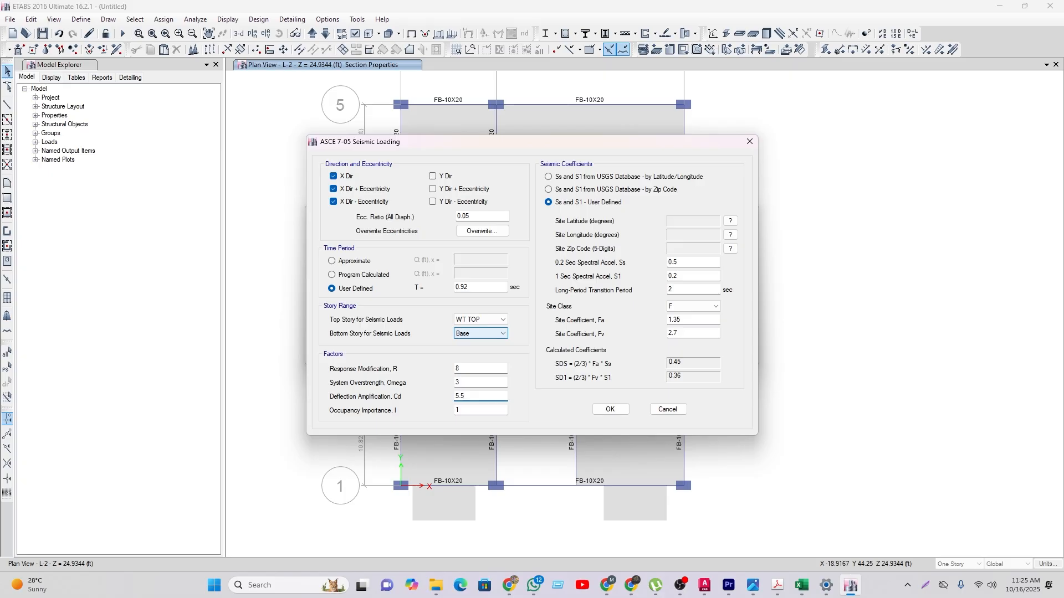
pyautogui.click(610, 409)
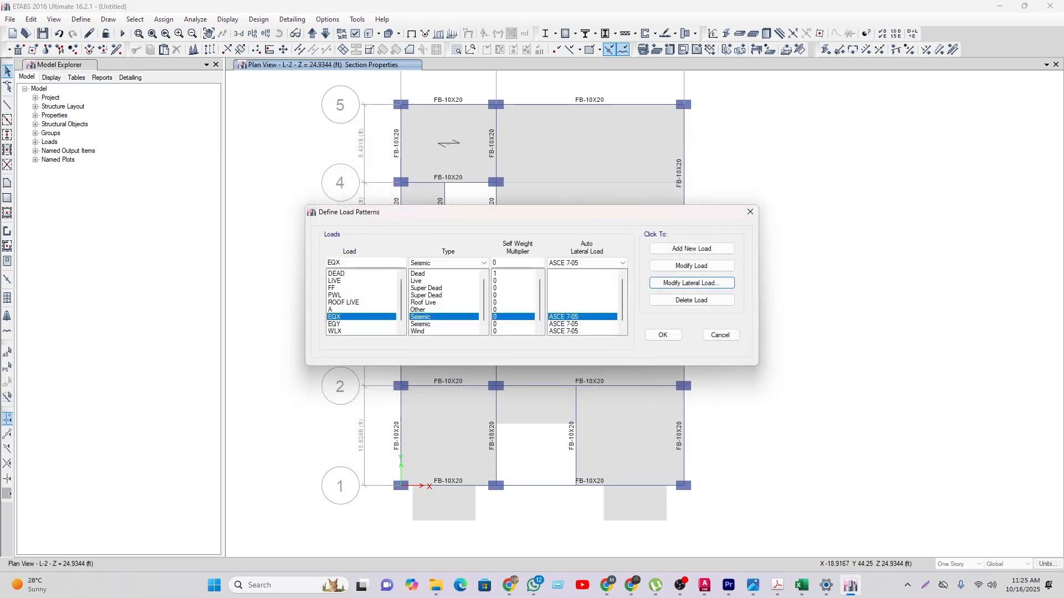
pyautogui.click(663, 335)
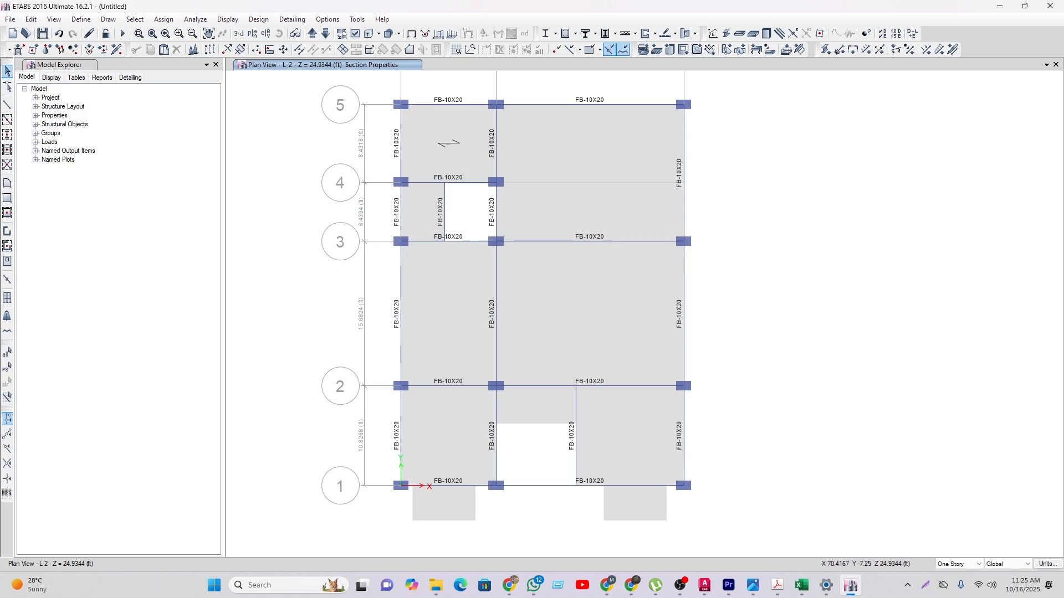
# Step: Review the story heights and elevations in metres without editing them, and return the display units to feet
pyautogui.moveTo(1048, 564)
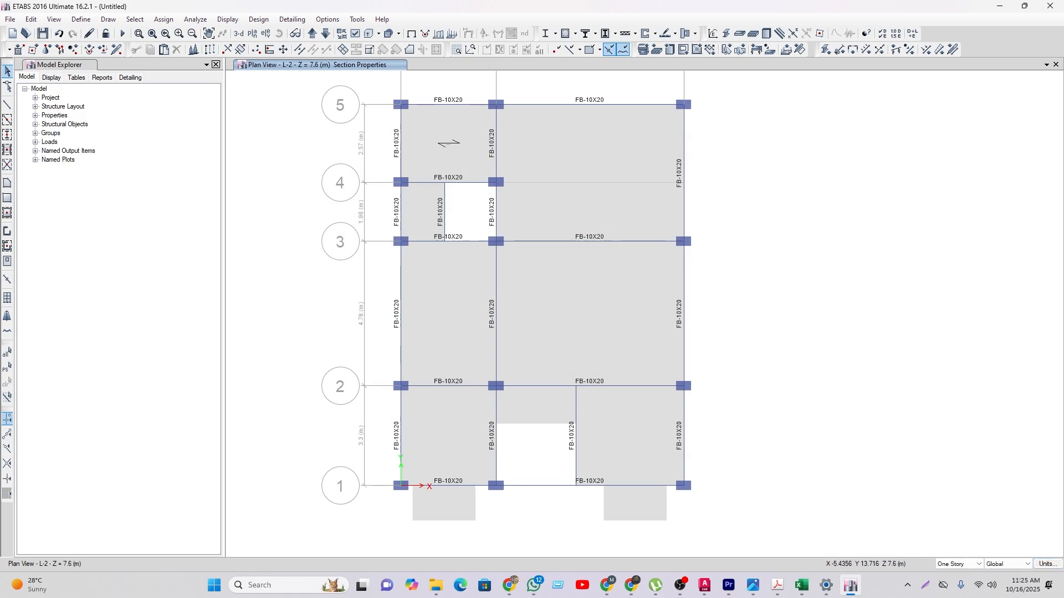
pyautogui.click(193, 49)
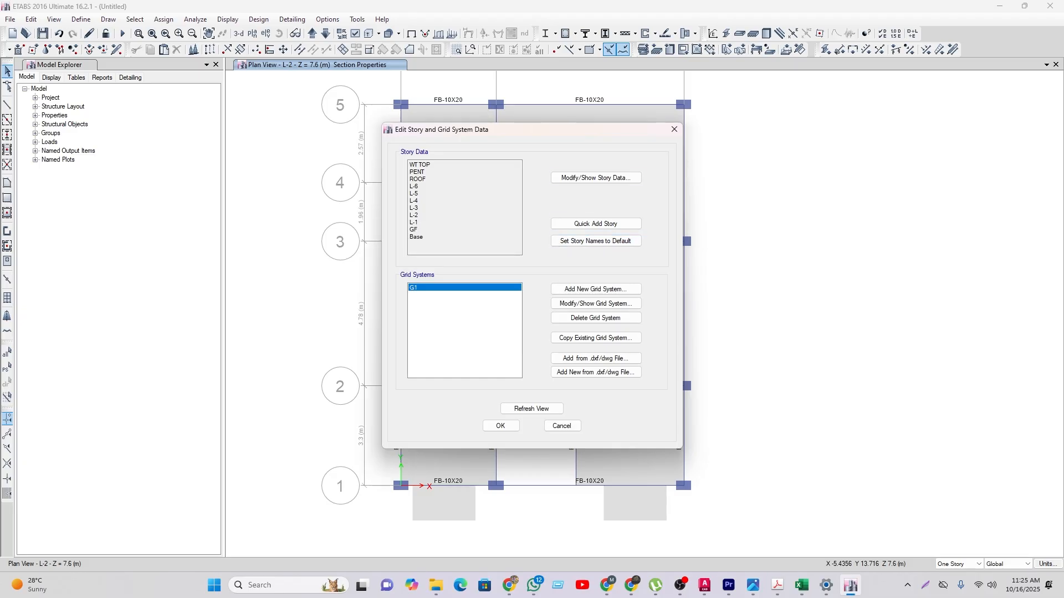
pyautogui.click(595, 178)
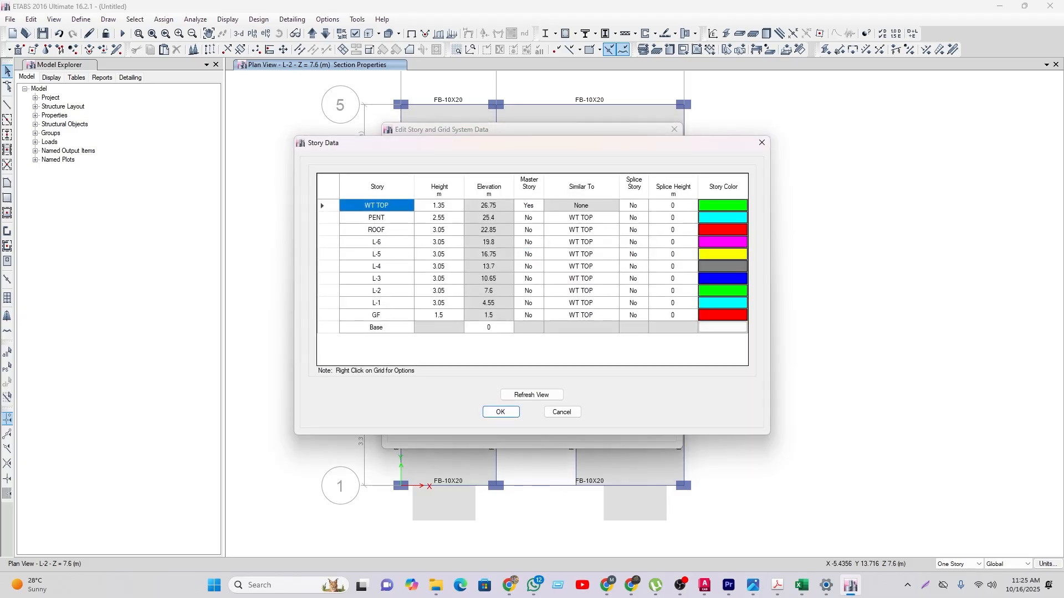
pyautogui.click(489, 206)
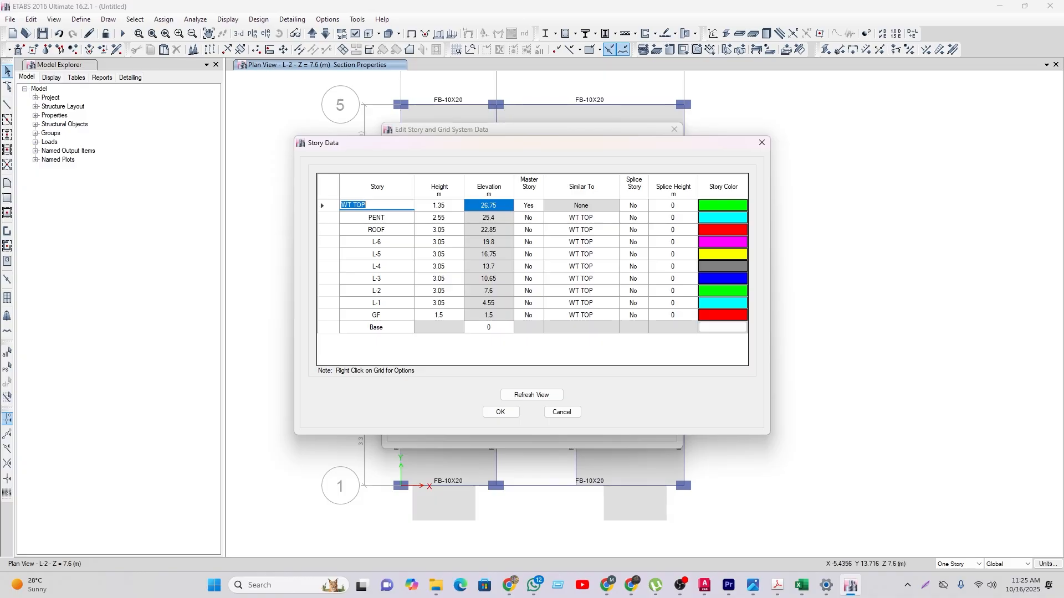
pyautogui.click(562, 412)
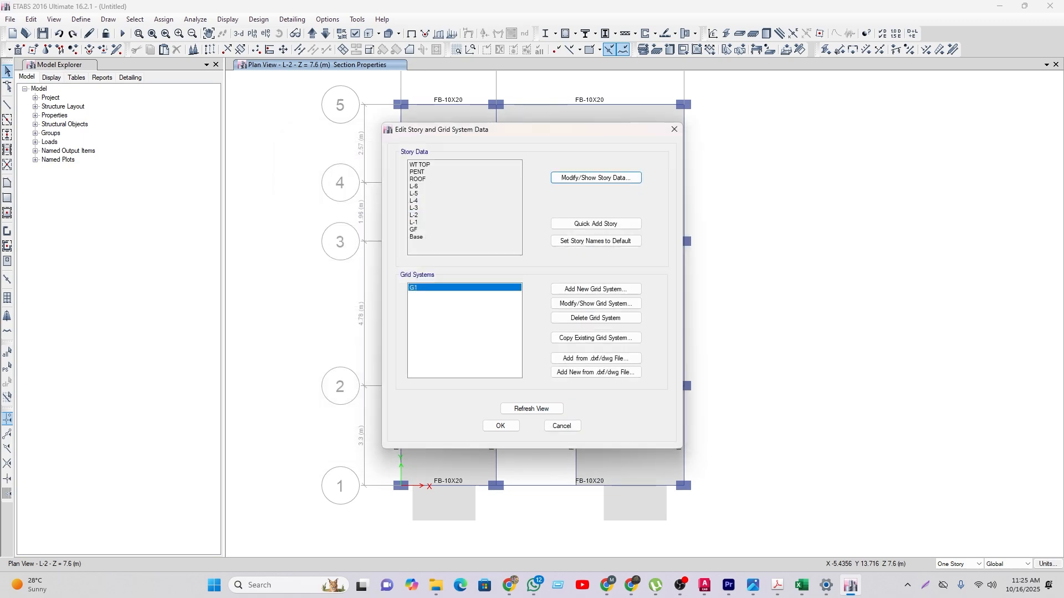
pyautogui.click(560, 424)
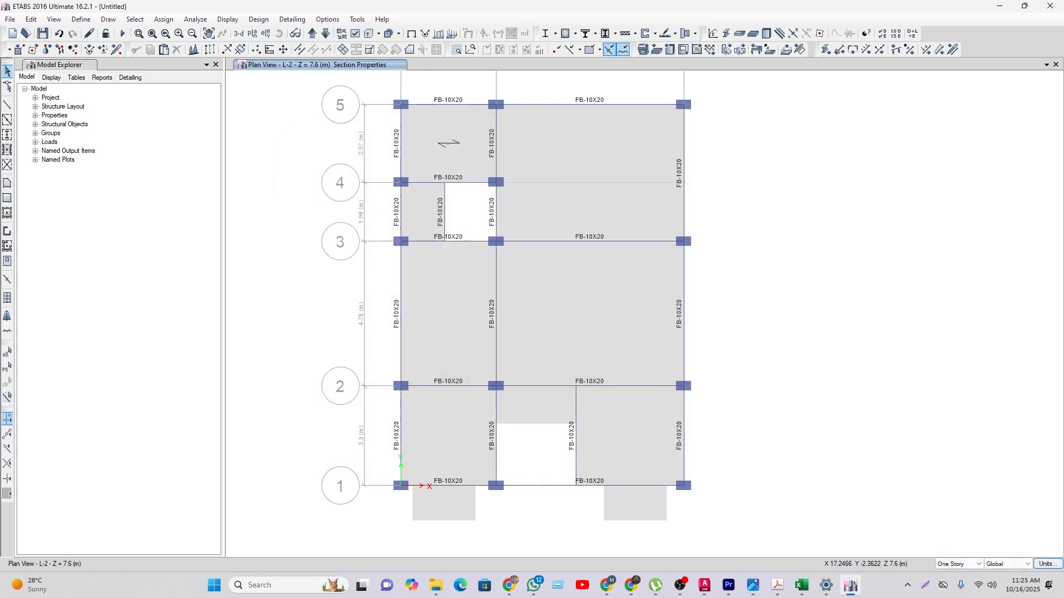
pyautogui.click(1047, 564)
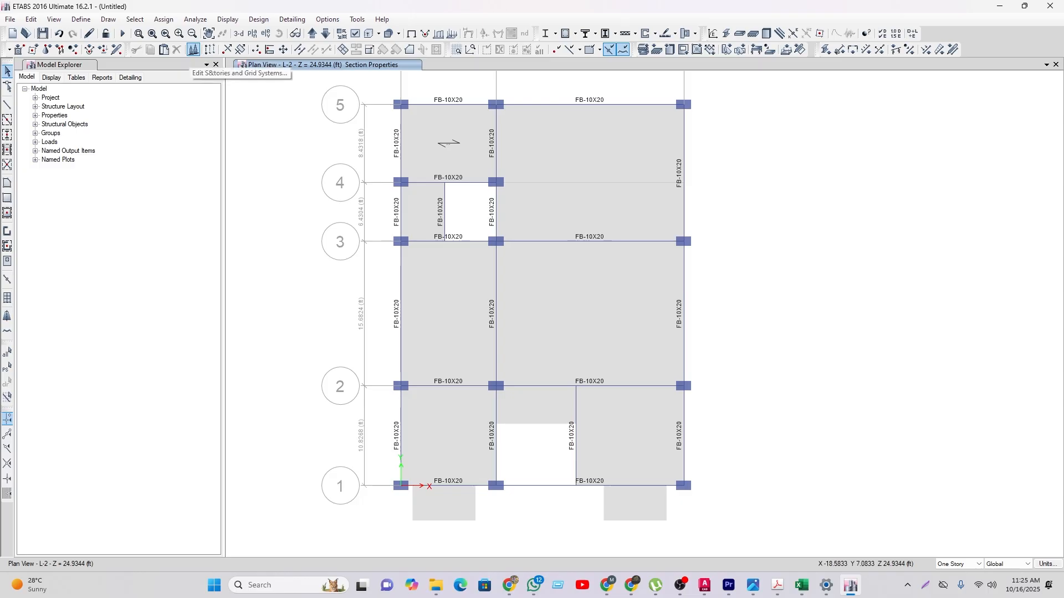
# Step: Set the user-defined time period of the EQX seismic load pattern to 0.99 sec
pyautogui.click(81, 19)
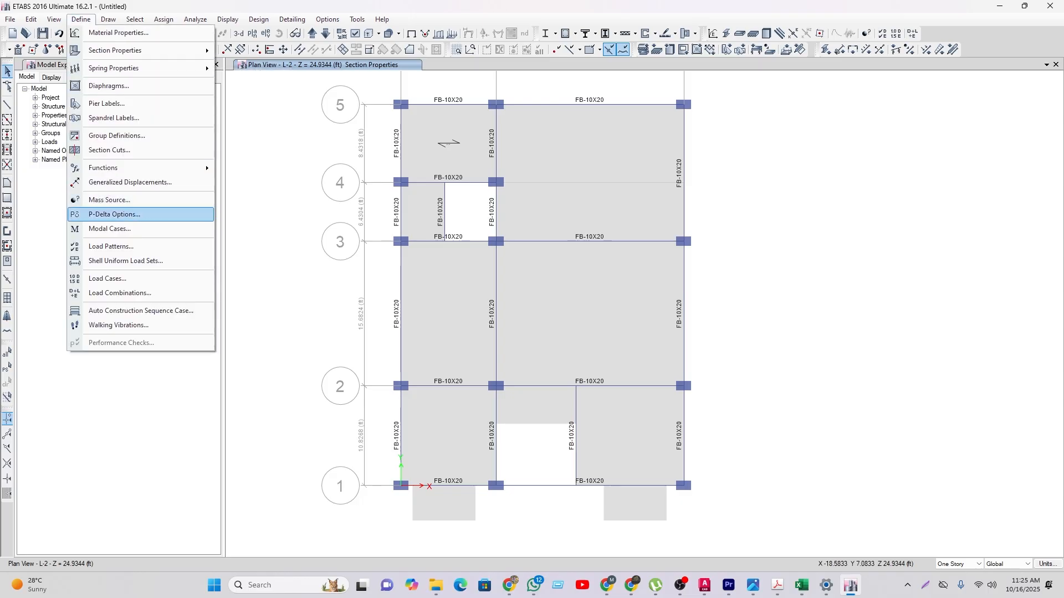
pyautogui.click(111, 246)
pyautogui.click(432, 316)
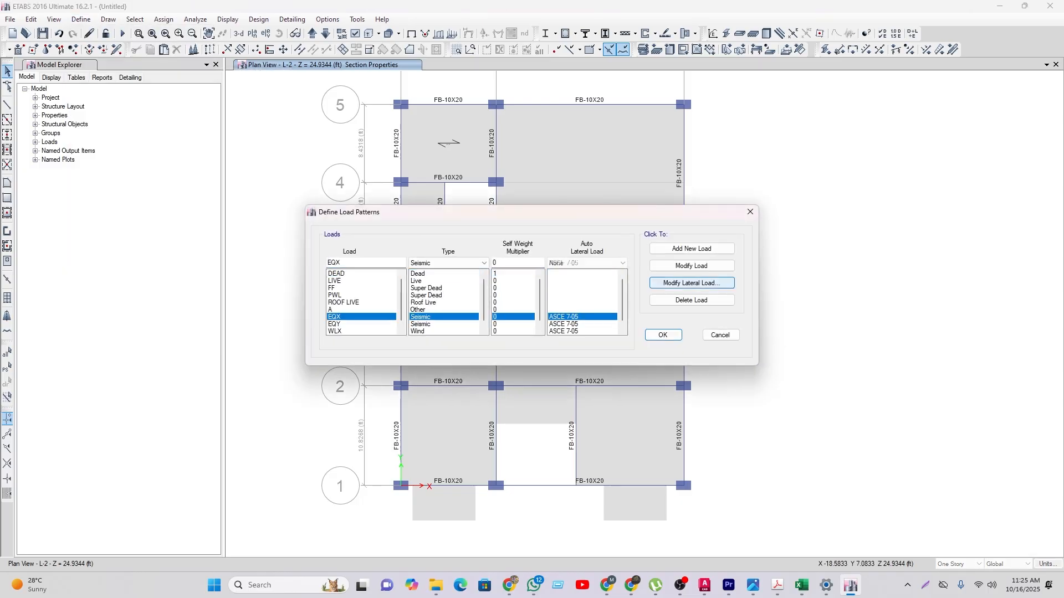
pyautogui.click(692, 283)
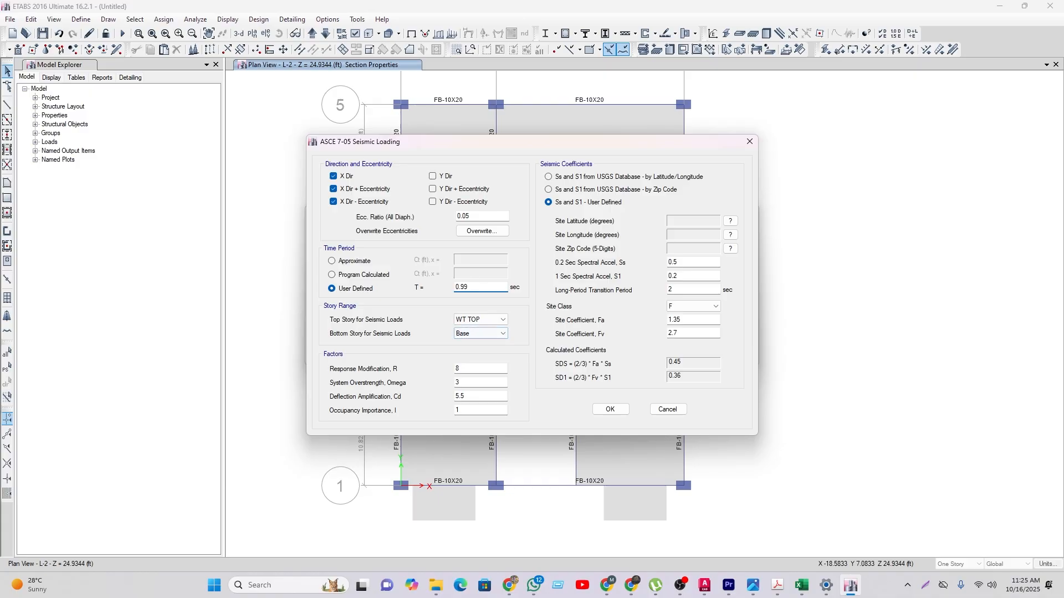
pyautogui.click(610, 409)
# Step: Set the EQY seismic load pattern's user-defined period to 0.99 sec, R to 8, Omega to 3 and Cd to 5.5
pyautogui.click(437, 324)
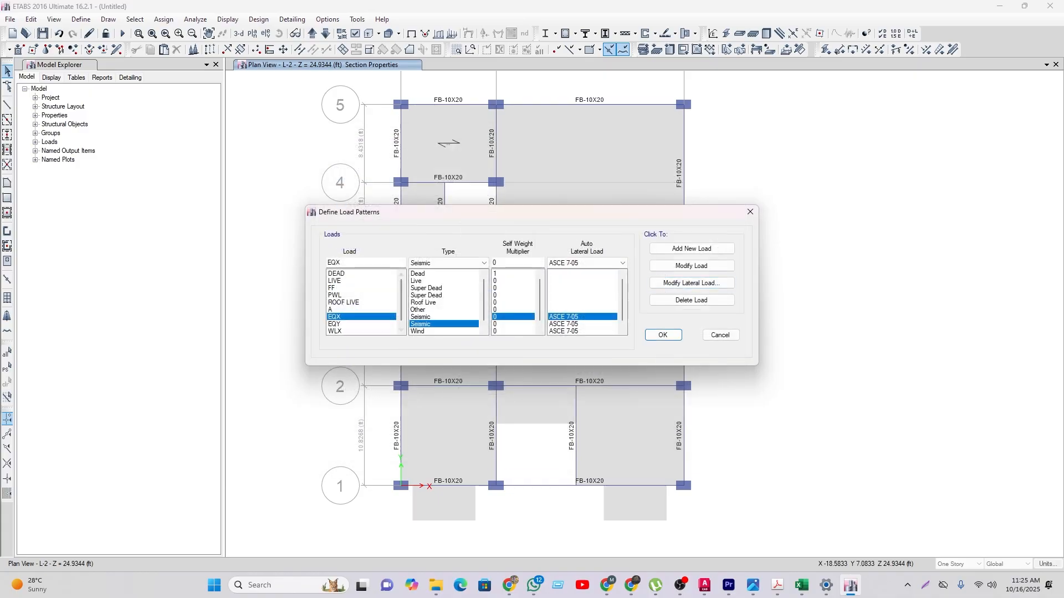
pyautogui.click(692, 283)
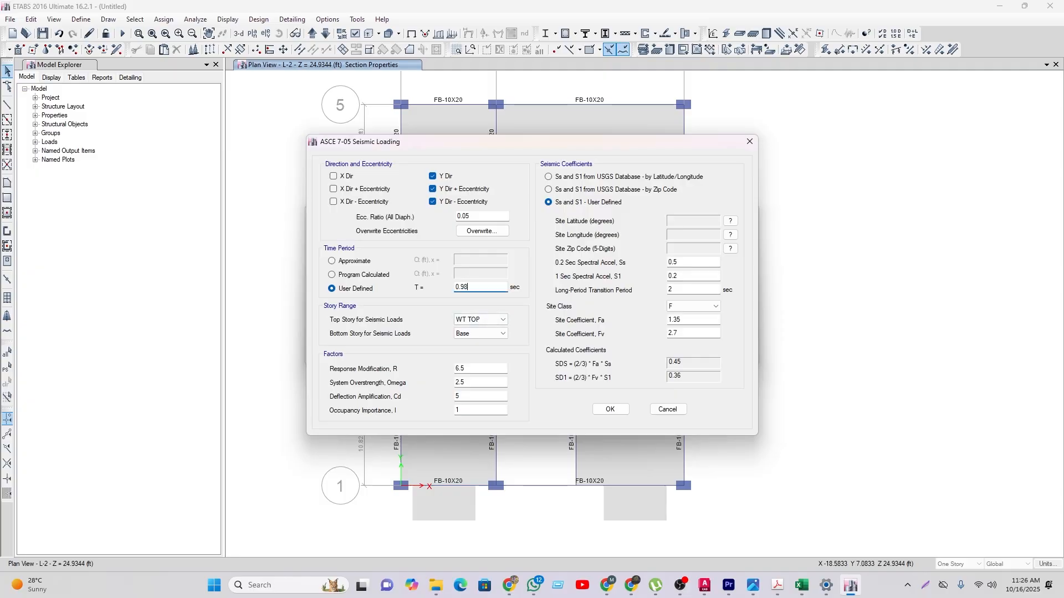
pyautogui.doubleClick(460, 369)
pyautogui.press('Tab')
pyautogui.press('Tab')
pyautogui.click(460, 382)
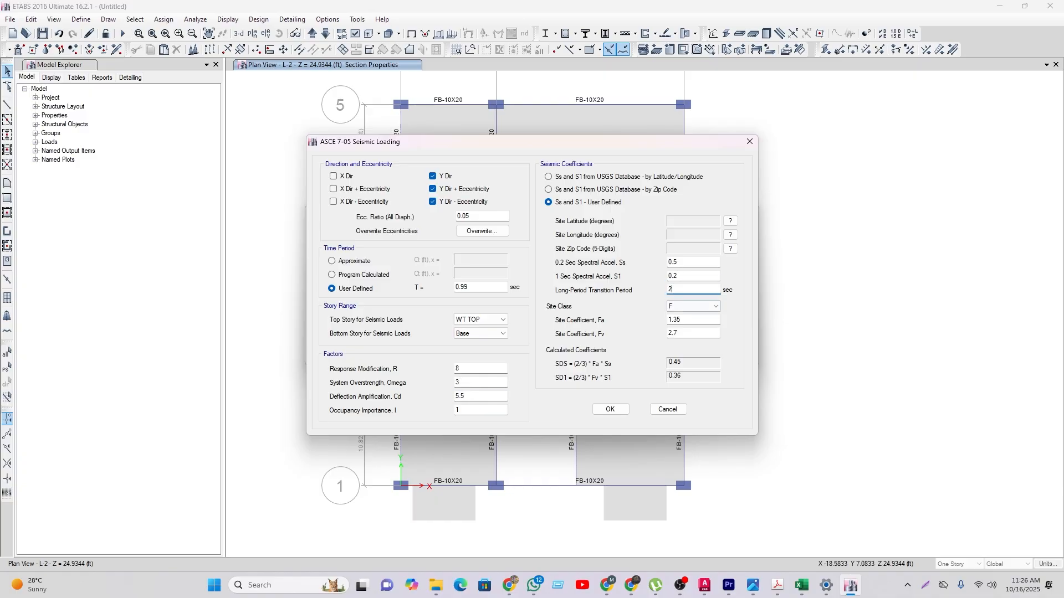
pyautogui.click(676, 332)
pyautogui.click(610, 409)
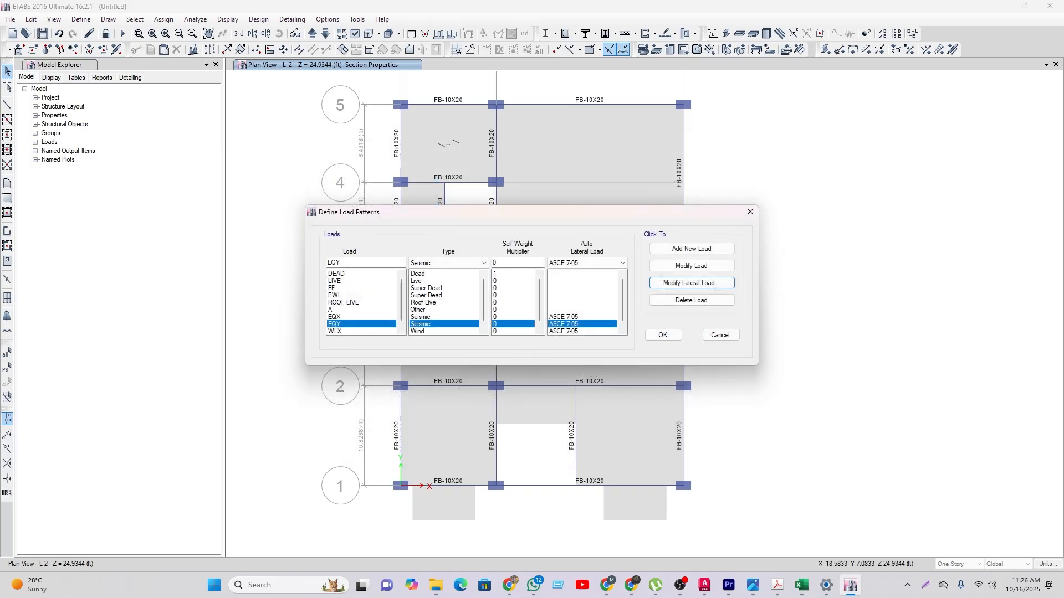
# Step: Set the WLX wind load pattern's wind speed to 65.7*2.24 mph and its bottom exposure story to GF
pyautogui.click(334, 331)
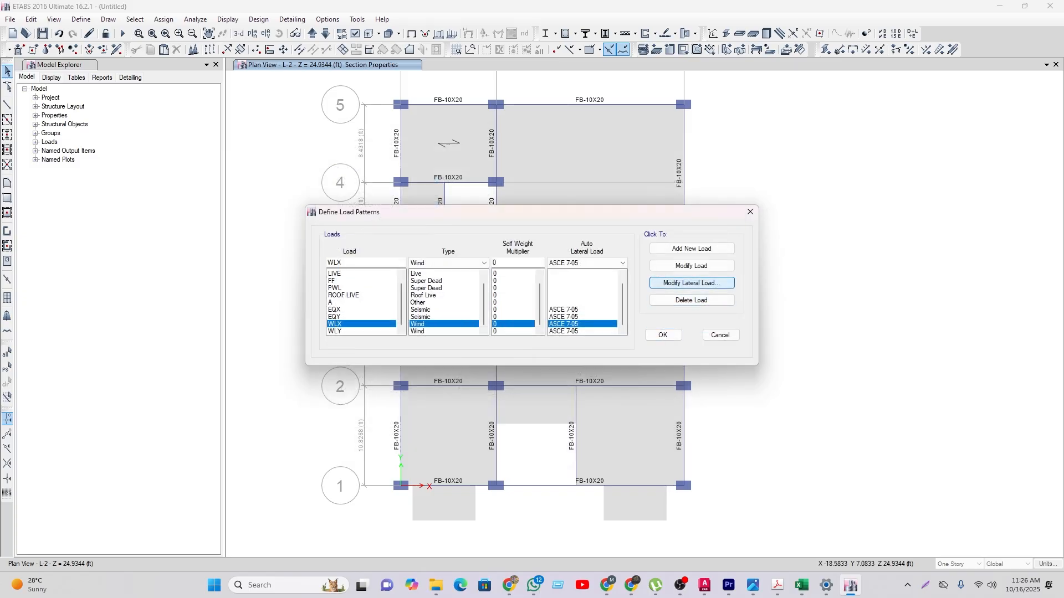
pyautogui.click(691, 282)
pyautogui.doubleClick(665, 199)
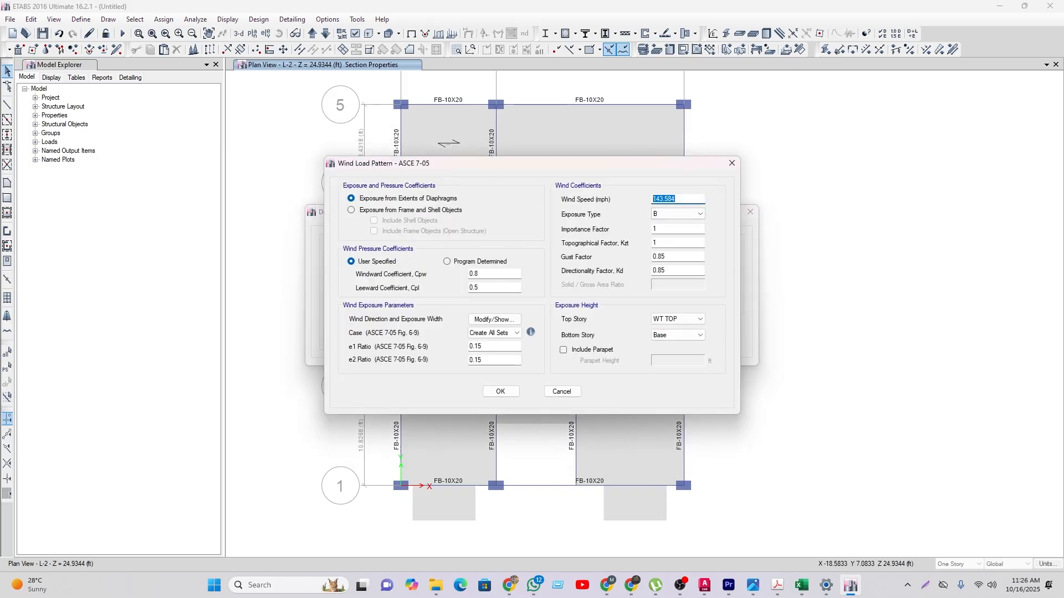
pyautogui.write('65.7*2.24')
pyautogui.press('Tab')
pyautogui.click(678, 335)
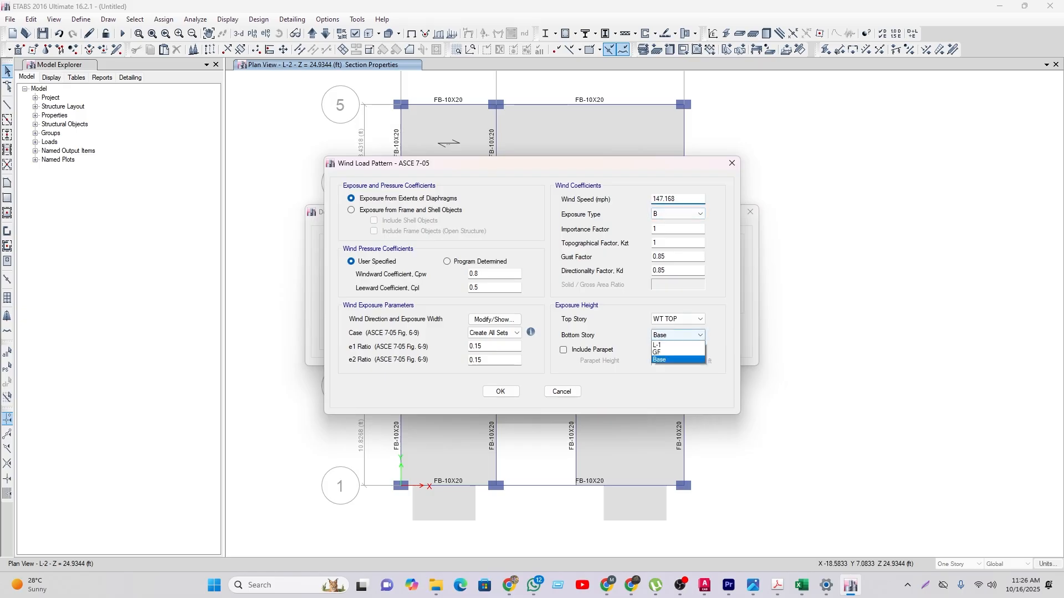
pyautogui.click(677, 410)
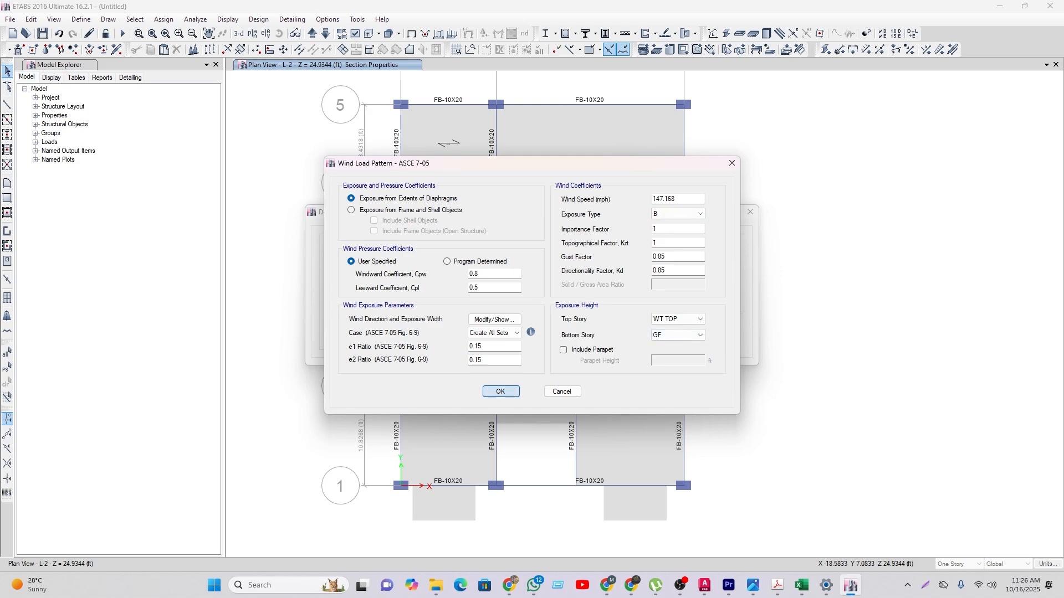
pyautogui.click(500, 392)
# Step: Set the WLY wind load pattern's wind speed to 65.7*2.24 mph and bottom exposure story to GF, and accept the load patterns
pyautogui.click(691, 283)
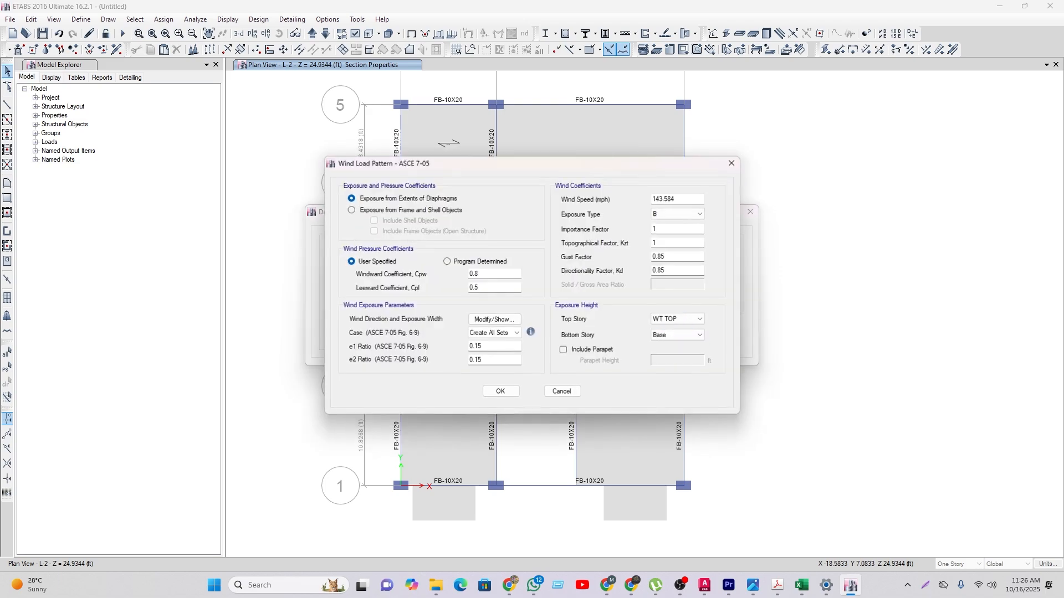
pyautogui.write('65.7*2.24')
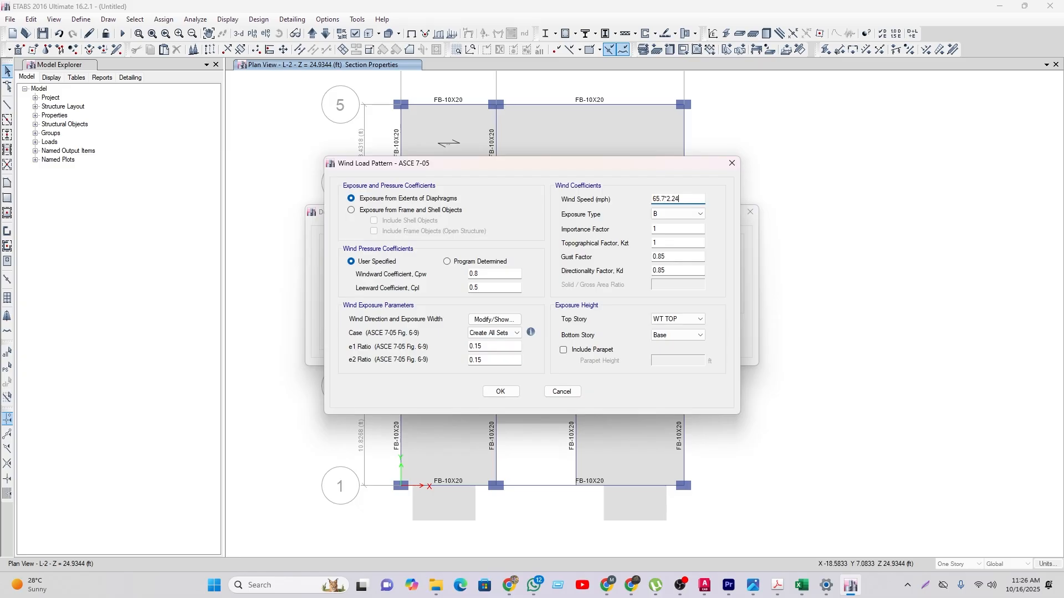
pyautogui.click(678, 336)
pyautogui.click(677, 418)
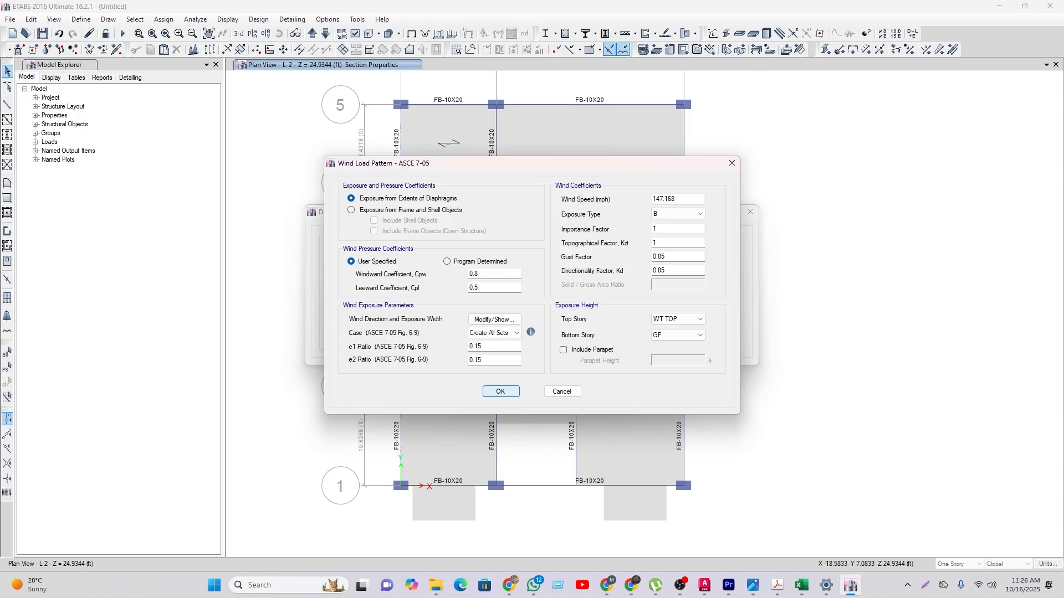
pyautogui.click(500, 391)
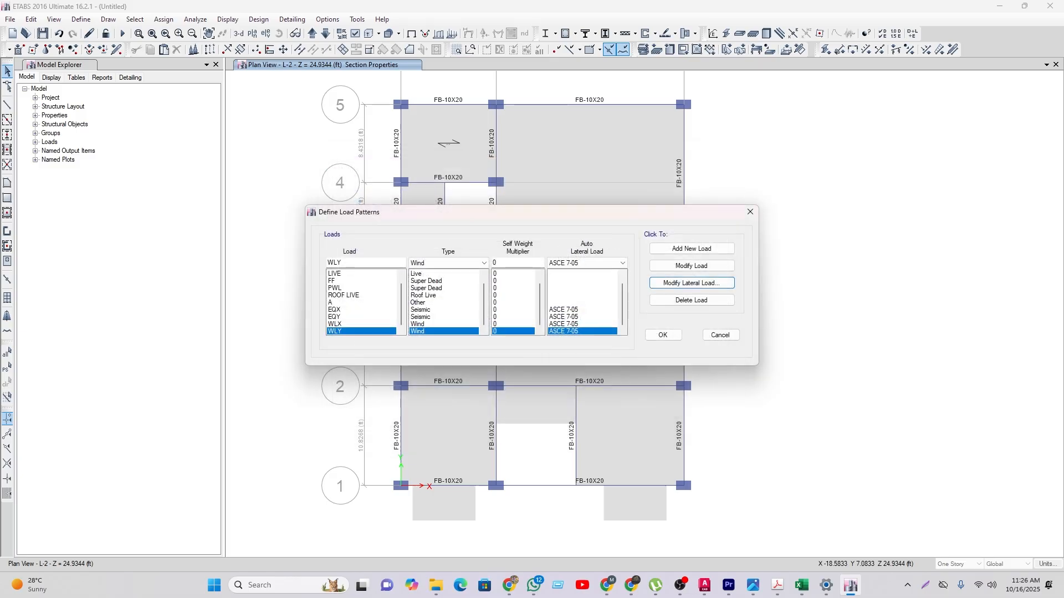
pyautogui.click(662, 334)
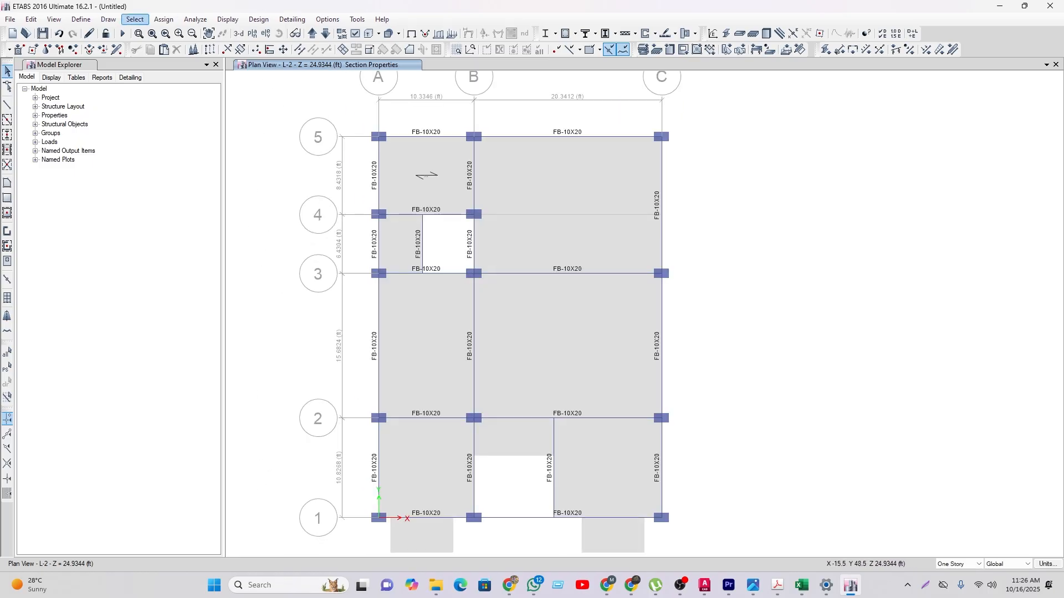
# Step: Select all floor objects in the model by object type, keeping the plan view unobstructed
pyautogui.click(135, 19)
pyautogui.moveTo(160, 32)
pyautogui.click(271, 113)
pyautogui.click(472, 252)
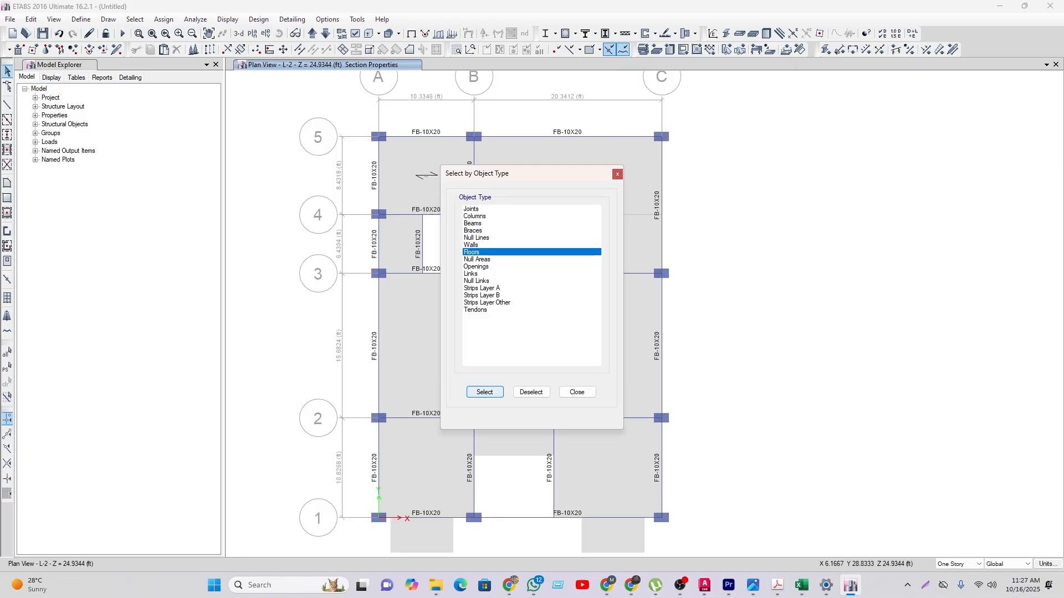
pyautogui.click(484, 392)
pyautogui.moveTo(477, 173); pyautogui.dragTo(801, 172)
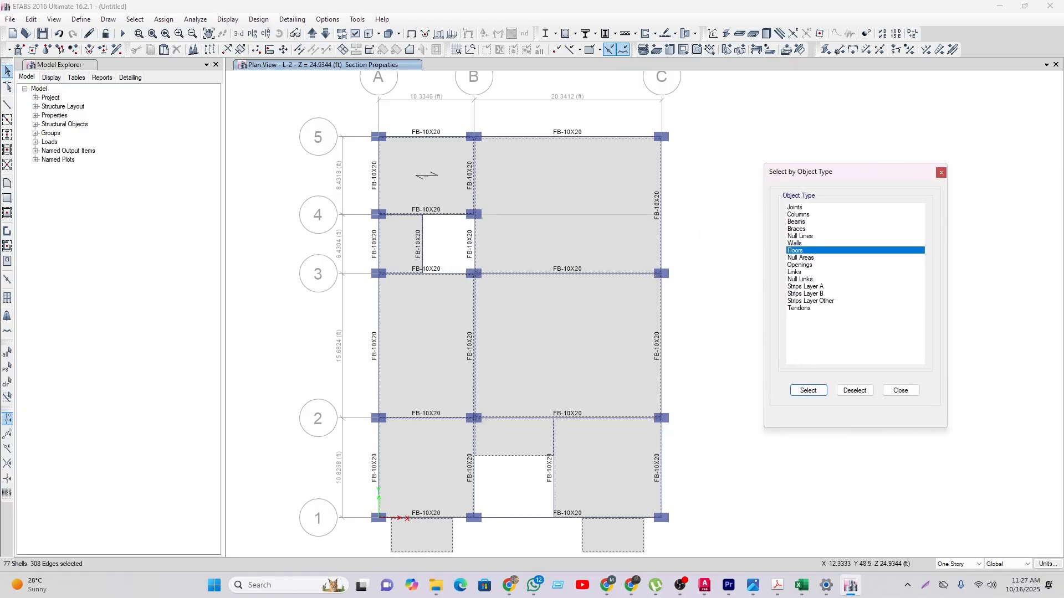
# Step: Assign a uniform gravity load of 25 lb/ft² in the FF load pattern to the selected floors, replacing existing loads
pyautogui.click(642, 51)
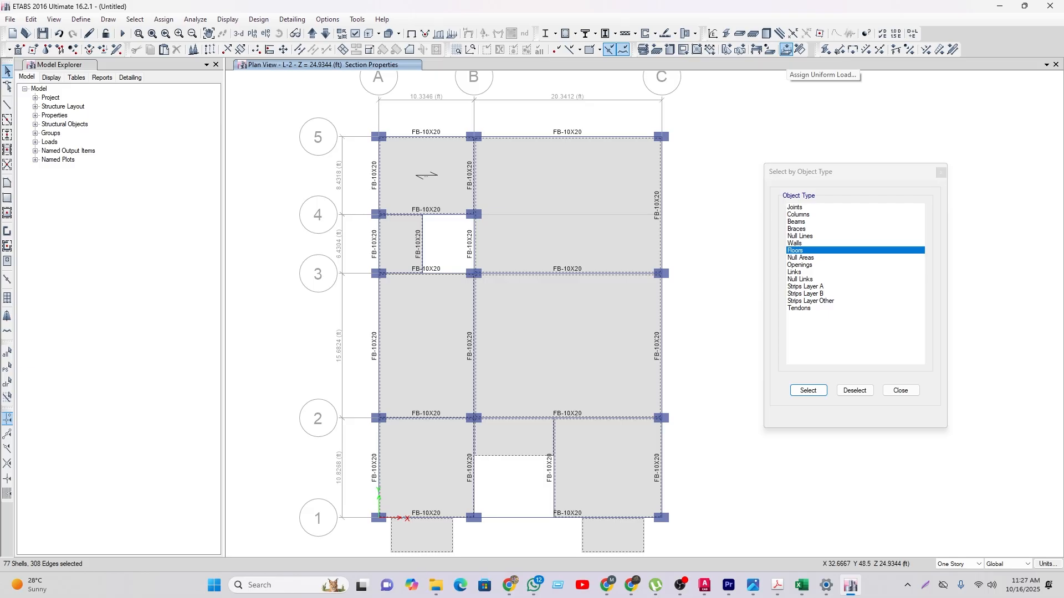
pyautogui.click(786, 50)
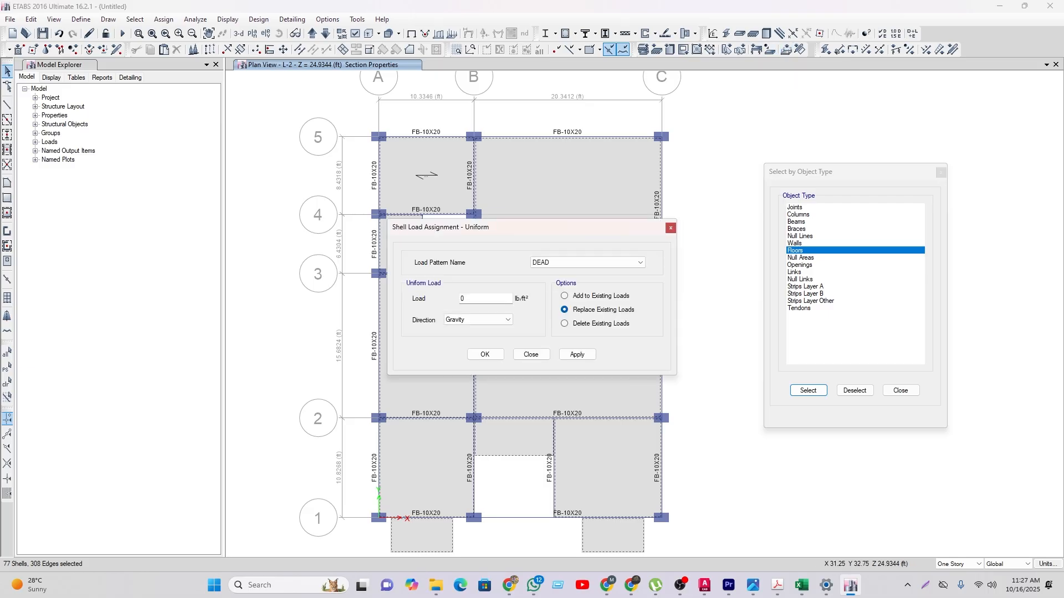
pyautogui.click(587, 262)
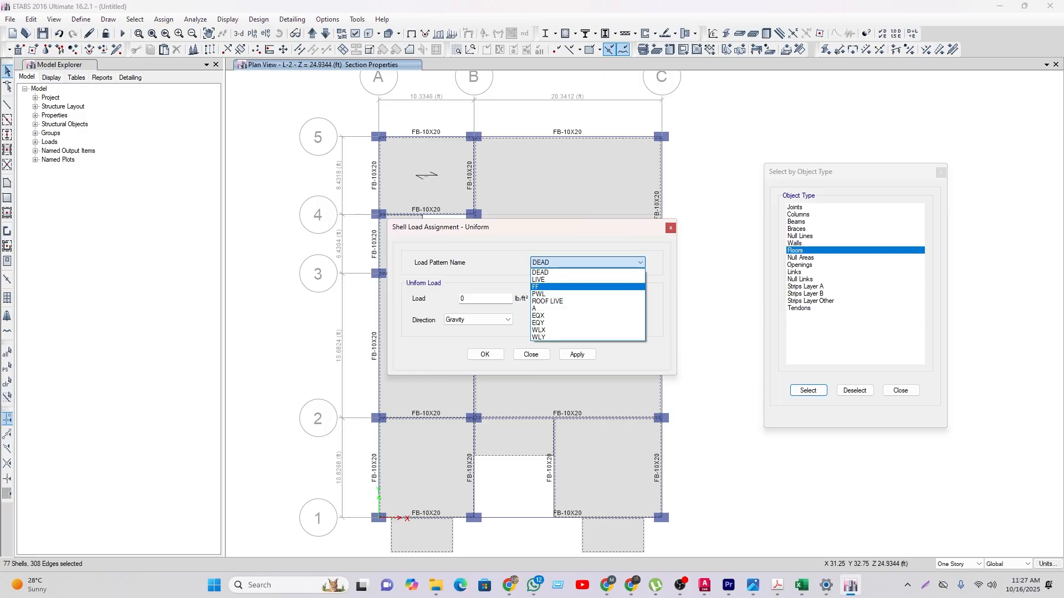
pyautogui.click(539, 280)
pyautogui.click(588, 263)
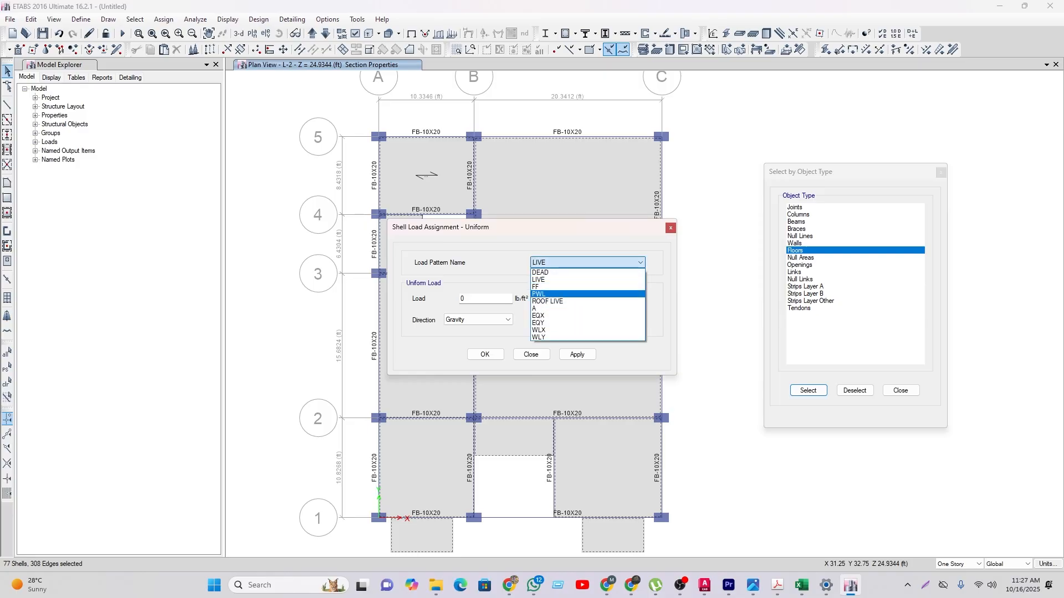
pyautogui.click(554, 287)
pyautogui.doubleClick(463, 298)
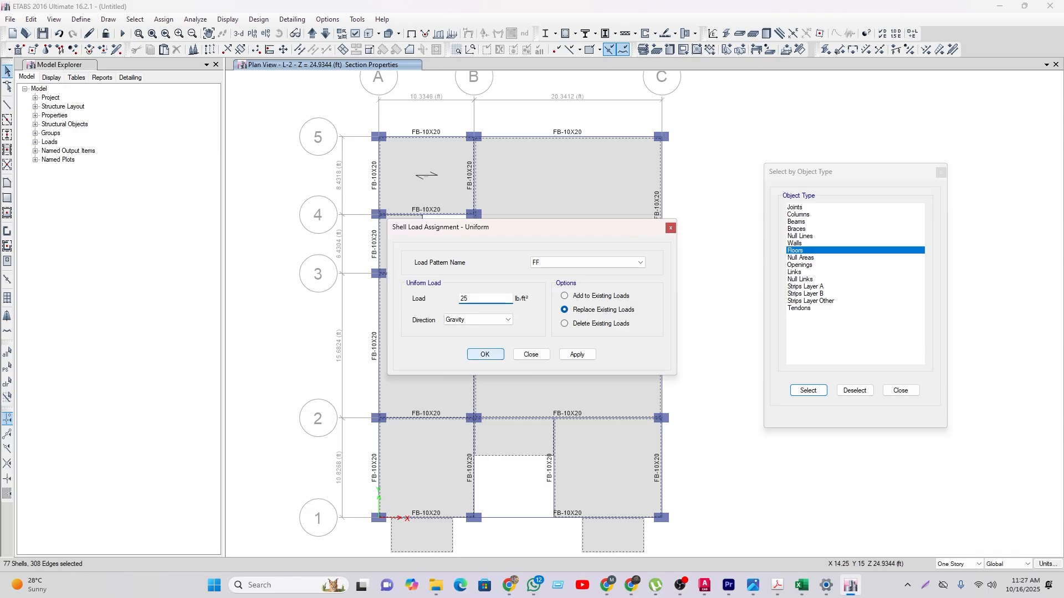
pyautogui.press('Return')
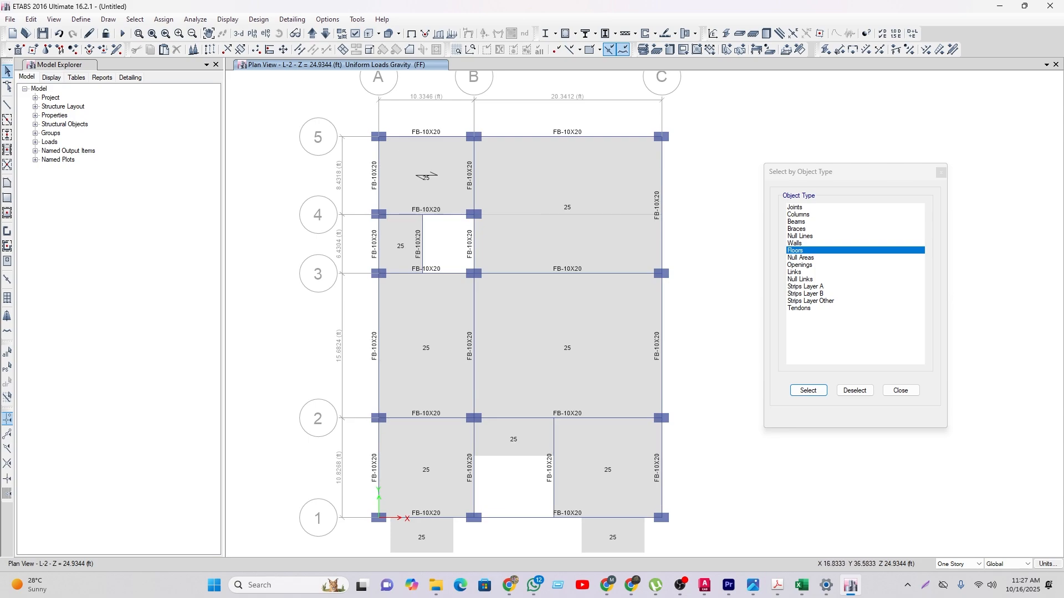
# Step: Reselect the same floors and assign them a uniform gravity load of 42 lb/ft² in the LIVE load pattern
pyautogui.click(7, 367)
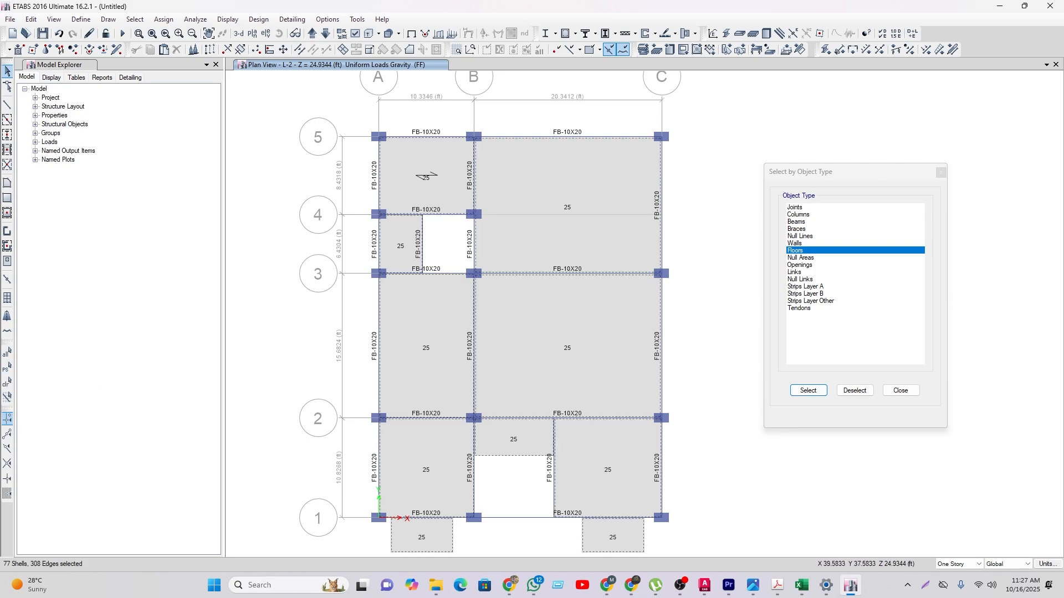
pyautogui.click(787, 50)
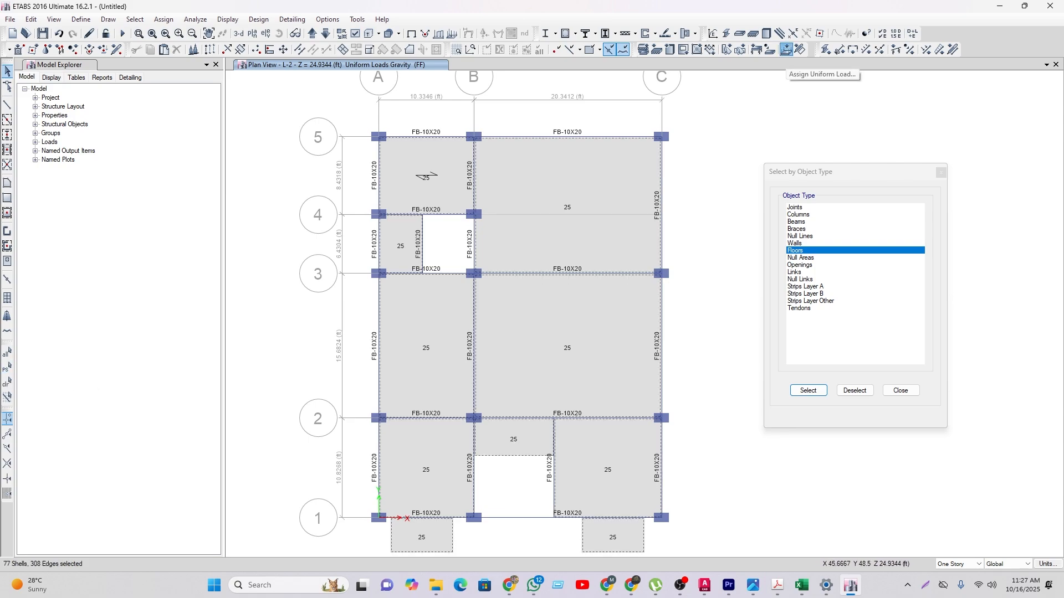
pyautogui.click(588, 262)
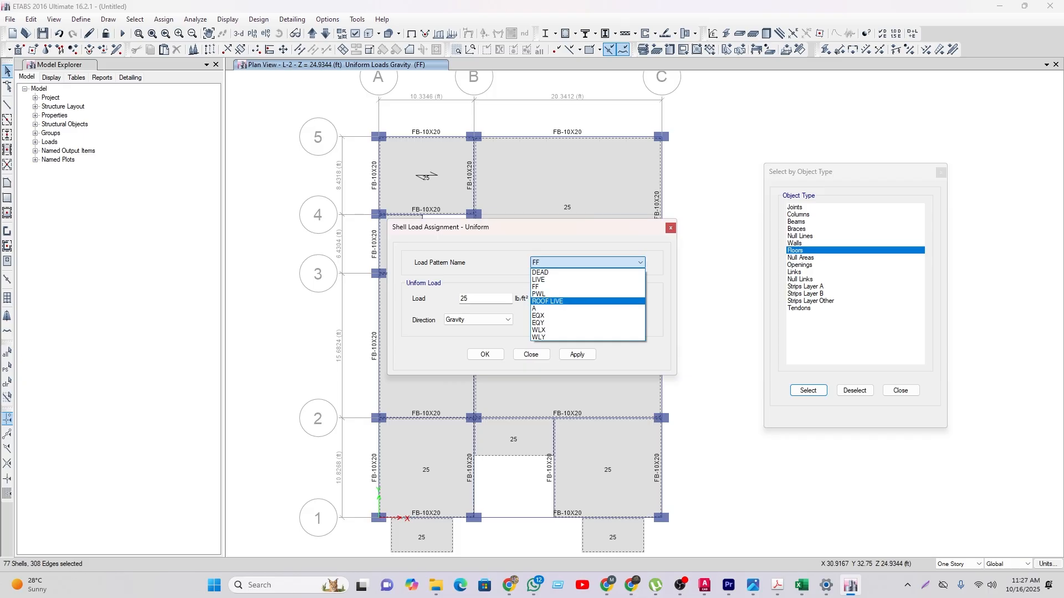
pyautogui.click(539, 280)
pyautogui.doubleClick(465, 298)
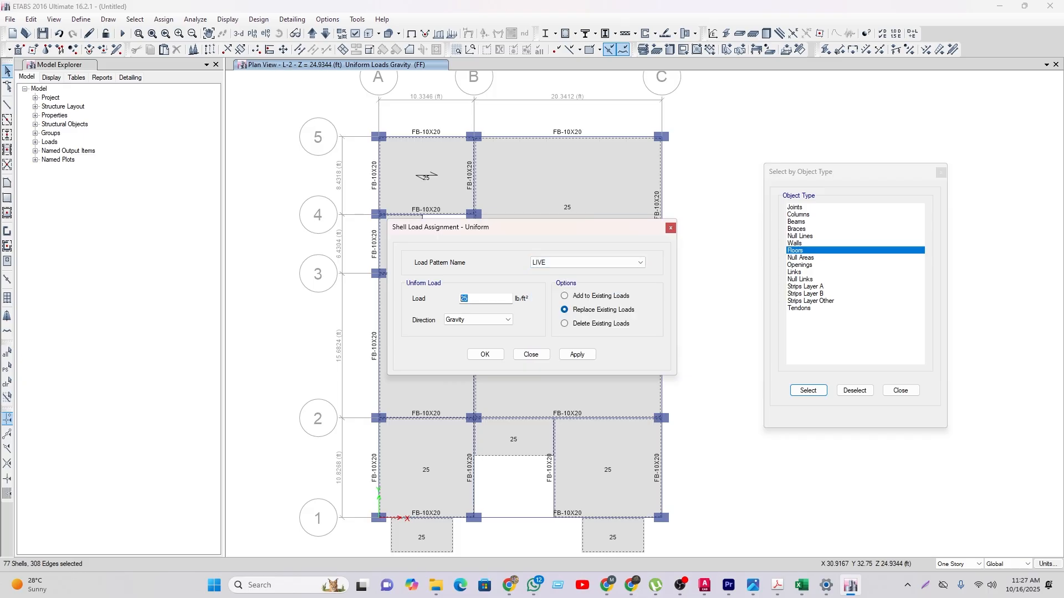
pyautogui.click(485, 355)
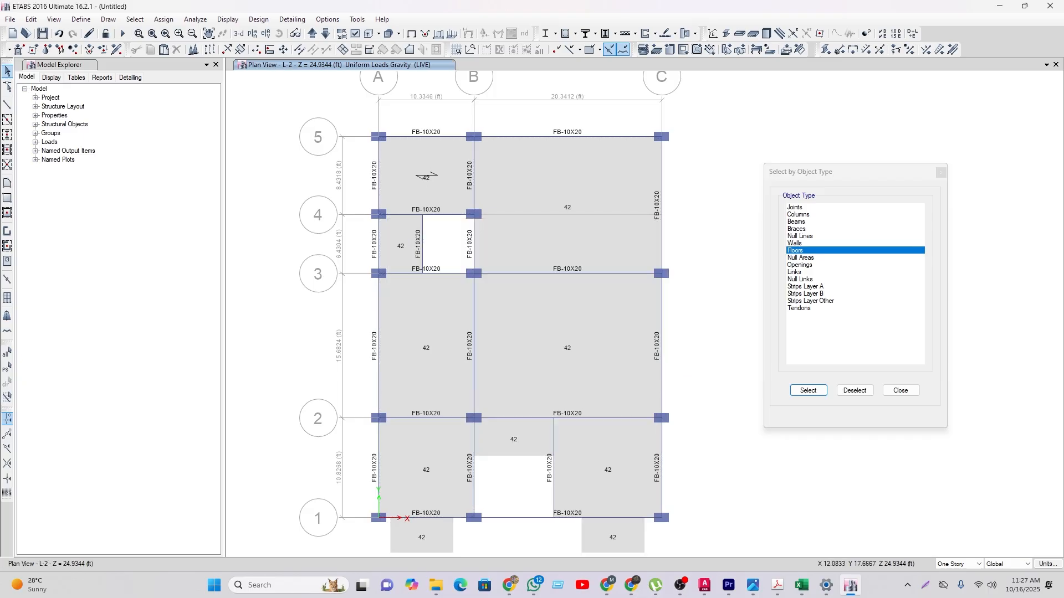
# Step: Restore the previous floor selection and deselect stories L-6 through Base, keeping the plan view unobstructed
pyautogui.click(7, 367)
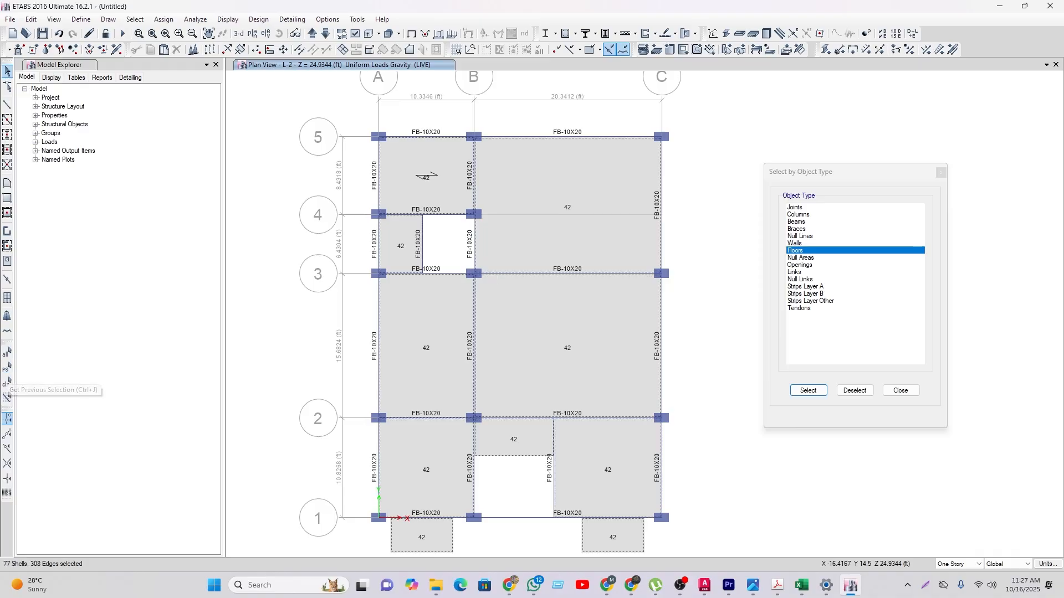
pyautogui.click(135, 18)
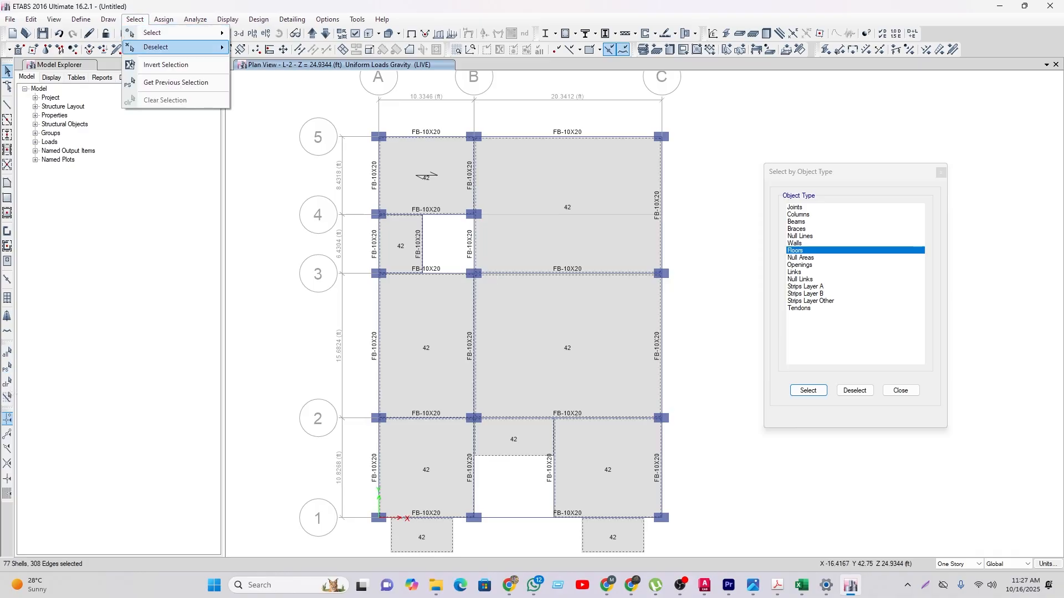
pyautogui.moveTo(156, 47)
pyautogui.click(263, 197)
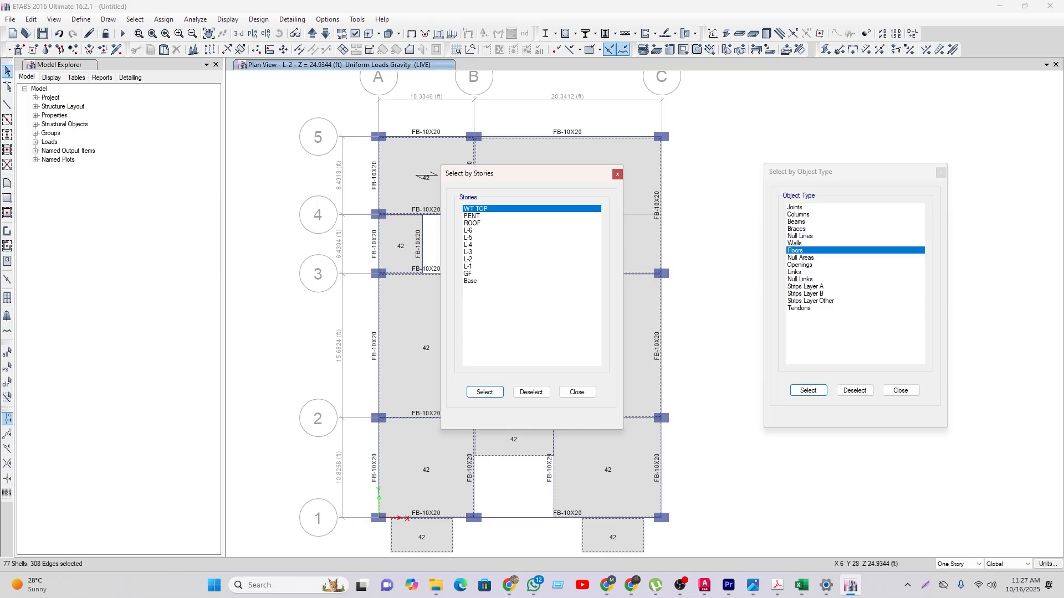
pyautogui.moveTo(481, 231); pyautogui.dragTo(481, 282)
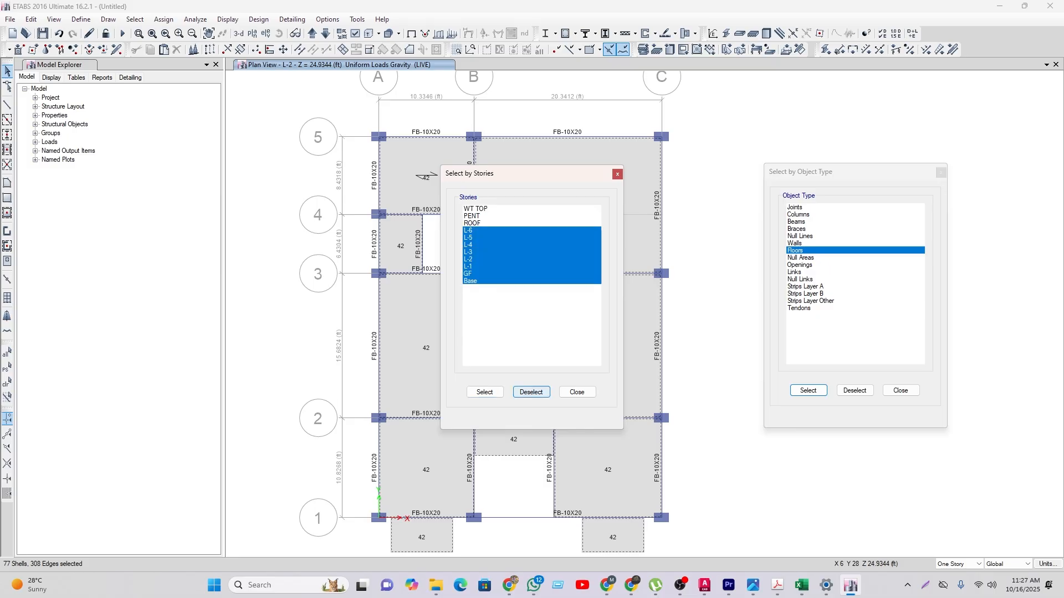
pyautogui.click(530, 392)
pyautogui.moveTo(578, 175); pyautogui.dragTo(193, 204)
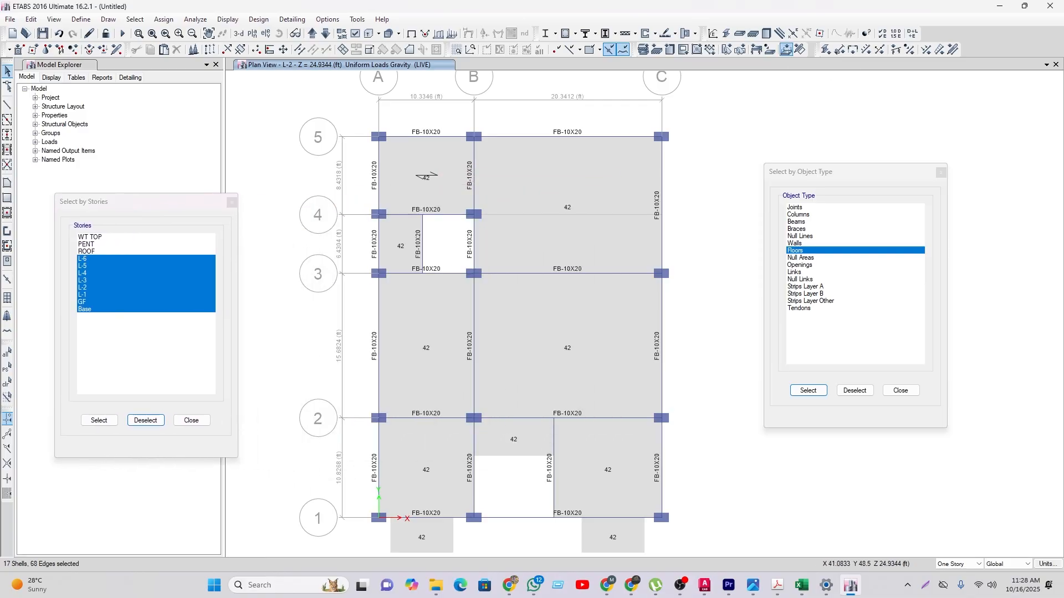
# Step: On the ROOF story plan, remove the two slabs between grids A–B and 3–5 from the selection
pyautogui.click(786, 50)
pyautogui.click(671, 227)
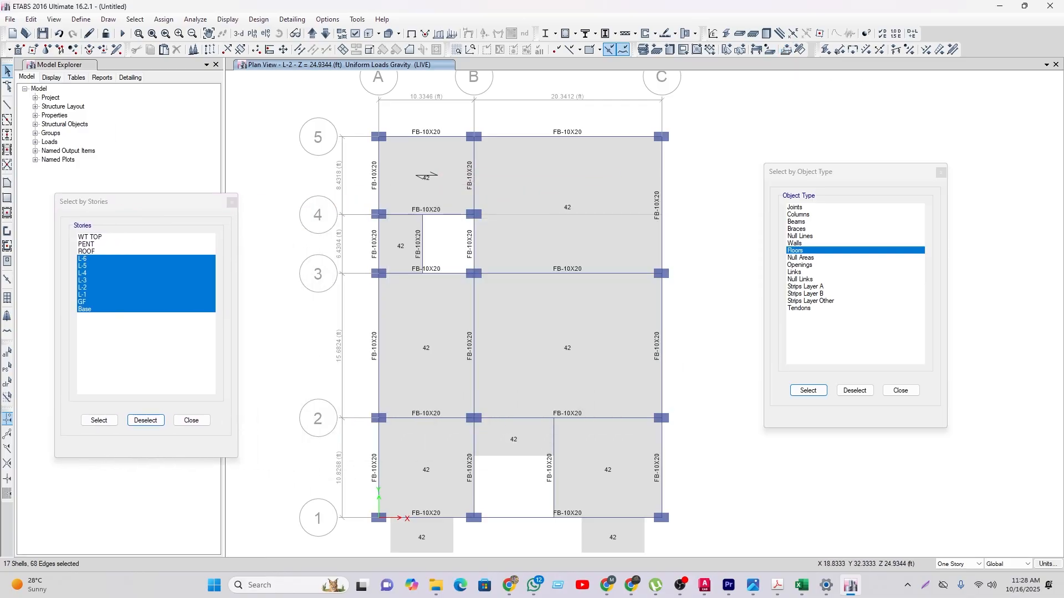
pyautogui.click(312, 33)
pyautogui.click(312, 33)
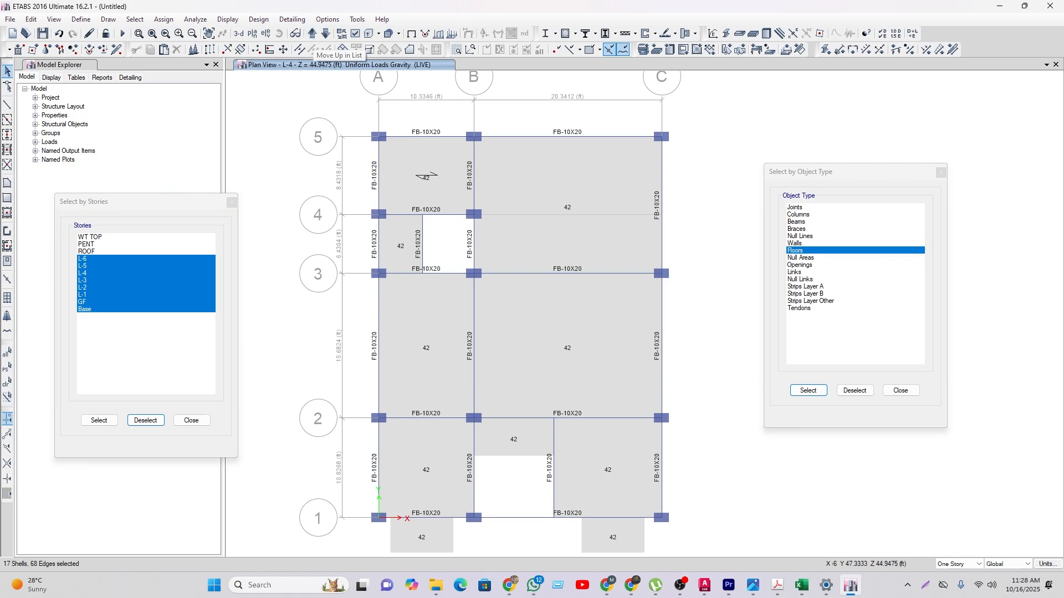
pyautogui.click(313, 33)
pyautogui.click(313, 33)
pyautogui.click(313, 33)
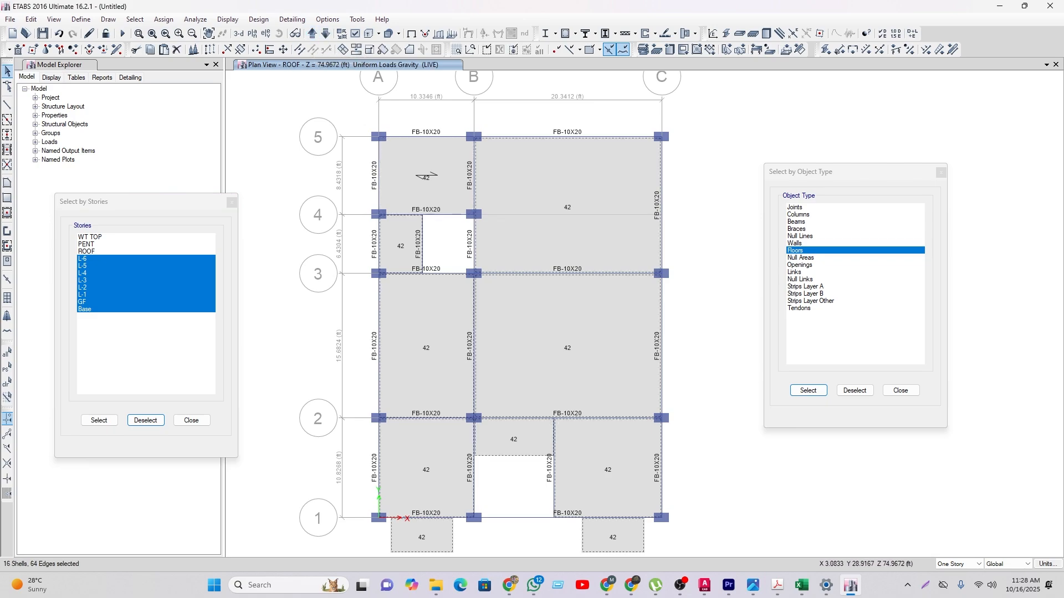
pyautogui.click(409, 251)
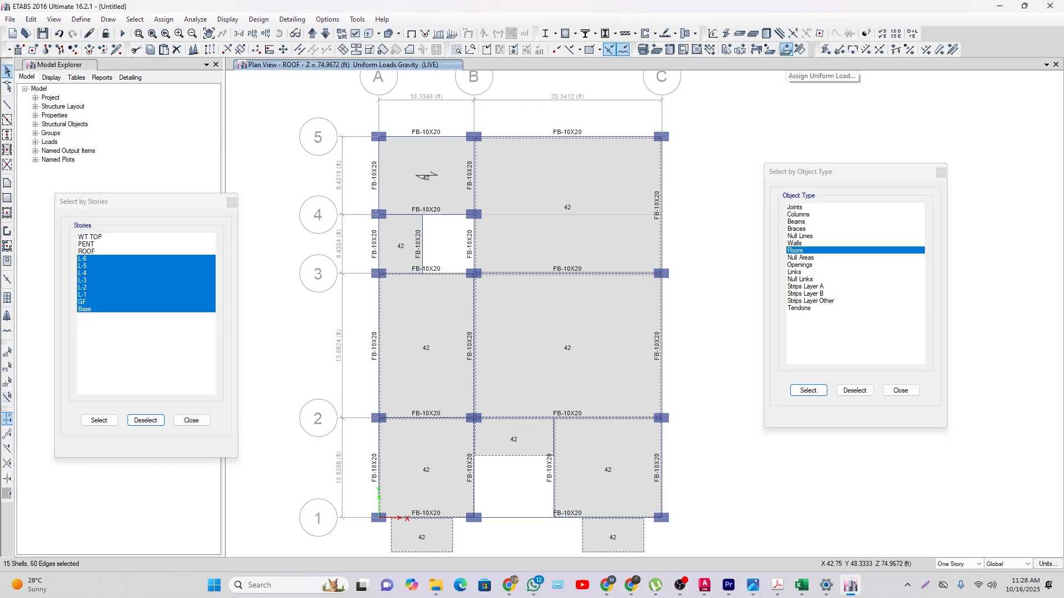
# Step: On the PENT story plan, remove all four slabs around grids A–B and 3–5 from the selection
pyautogui.click(786, 49)
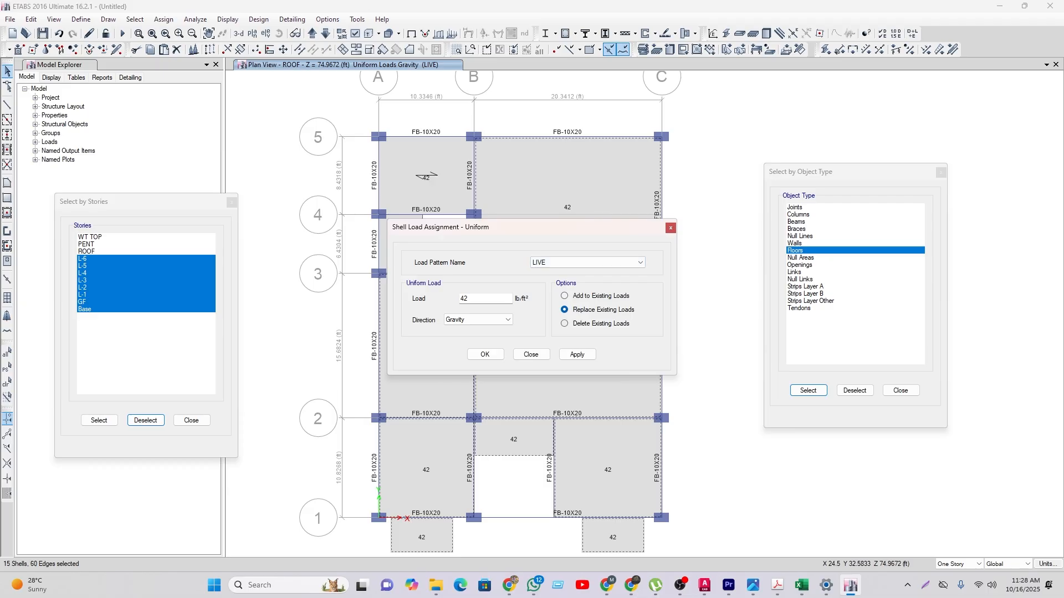
pyautogui.click(531, 354)
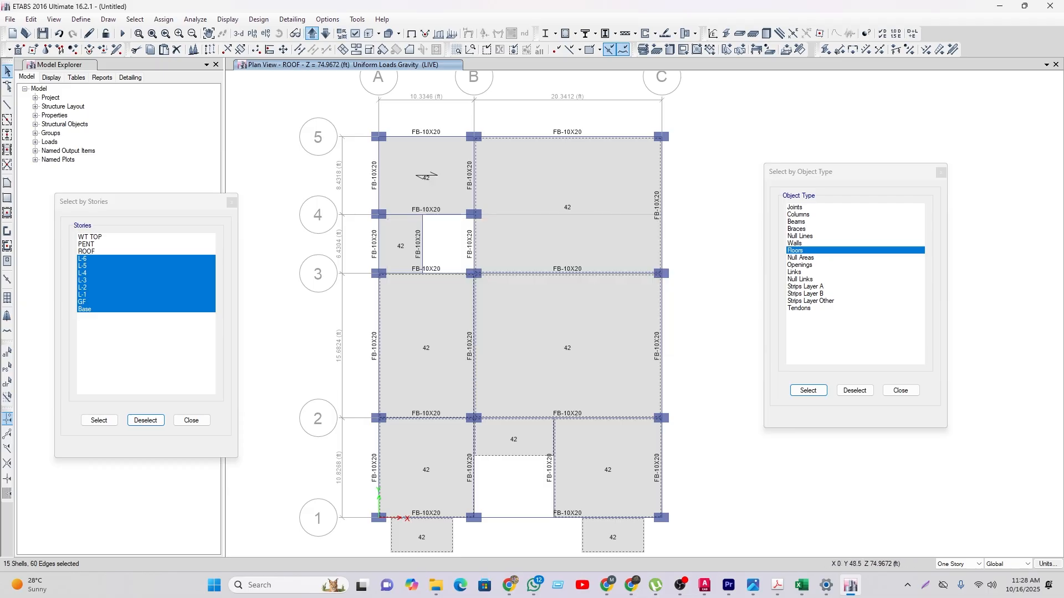
pyautogui.click(312, 34)
pyautogui.click(434, 184)
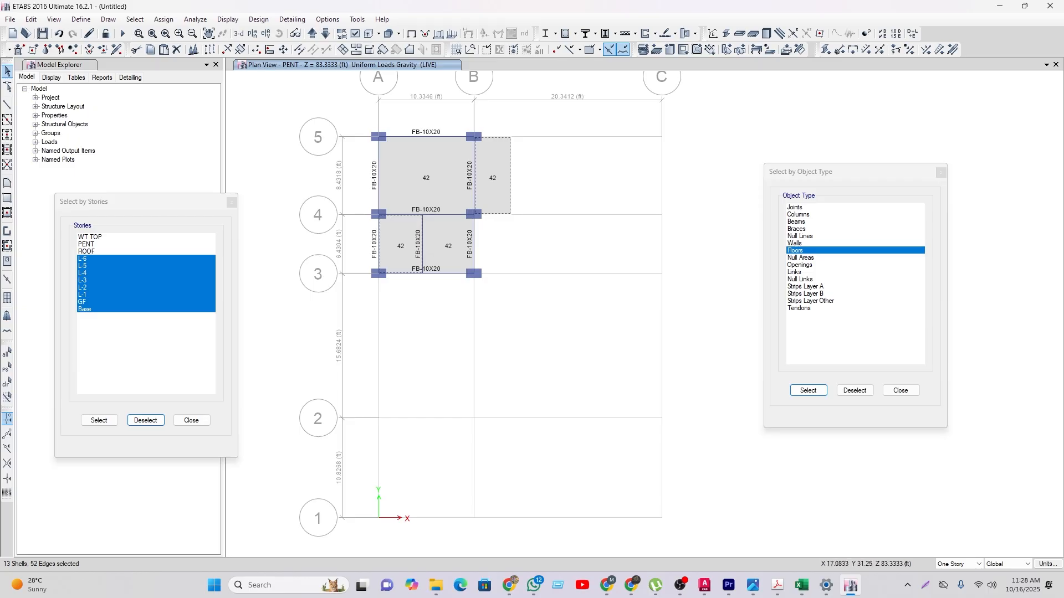
pyautogui.click(404, 246)
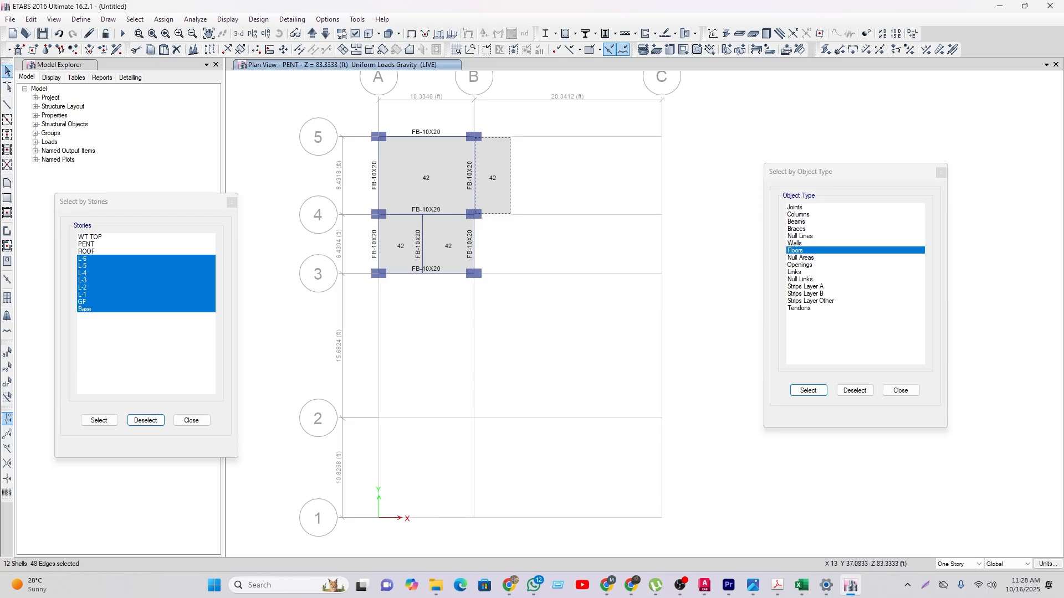
pyautogui.click(495, 169)
# Step: Return to the ROOF plan and delete the LIVE uniform load from the slabs still selected
pyautogui.click(326, 33)
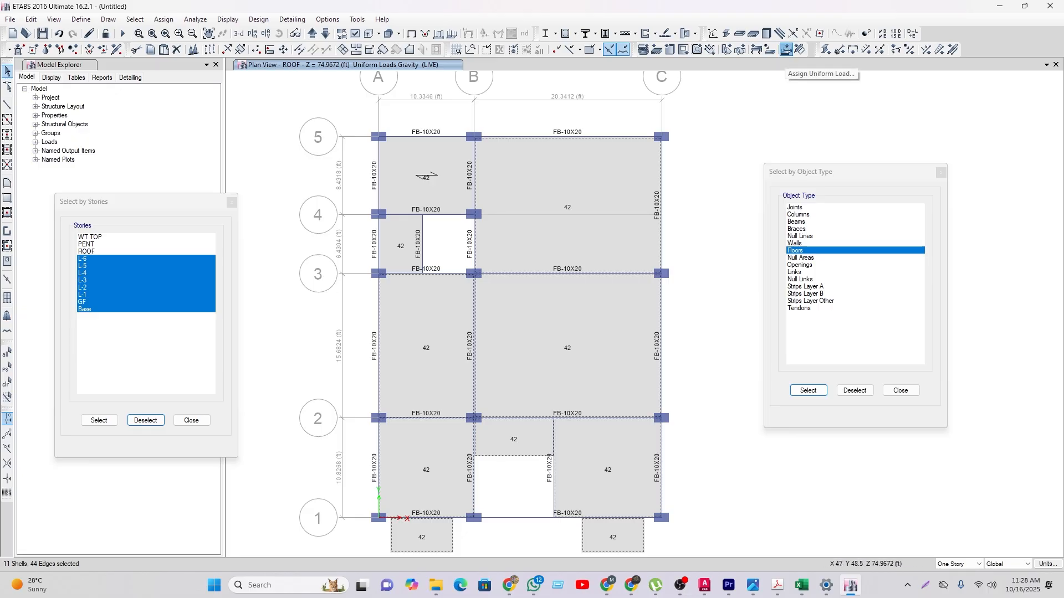
pyautogui.click(786, 49)
pyautogui.click(576, 324)
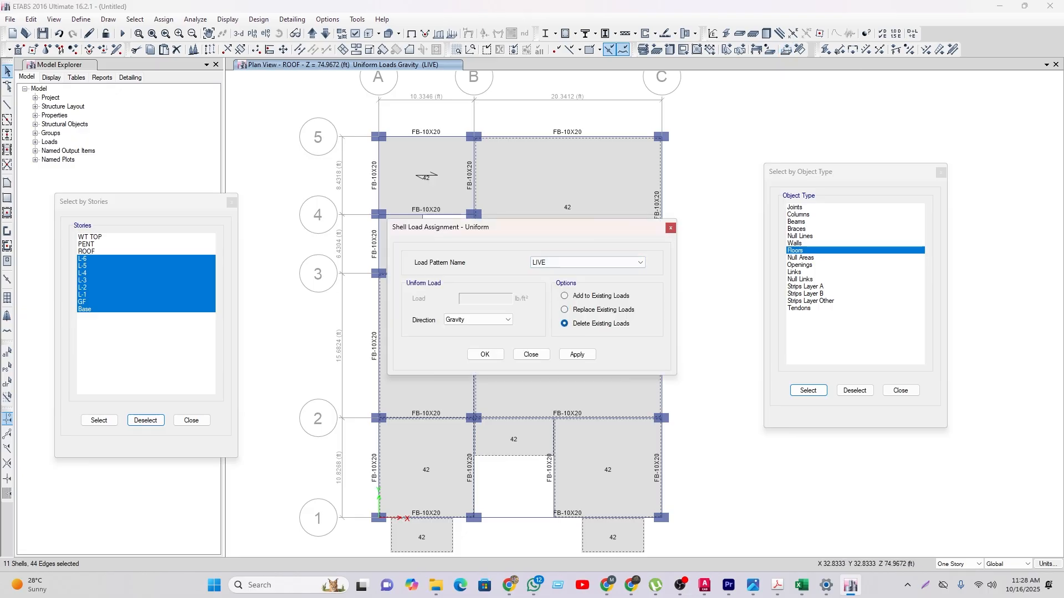
pyautogui.click(485, 355)
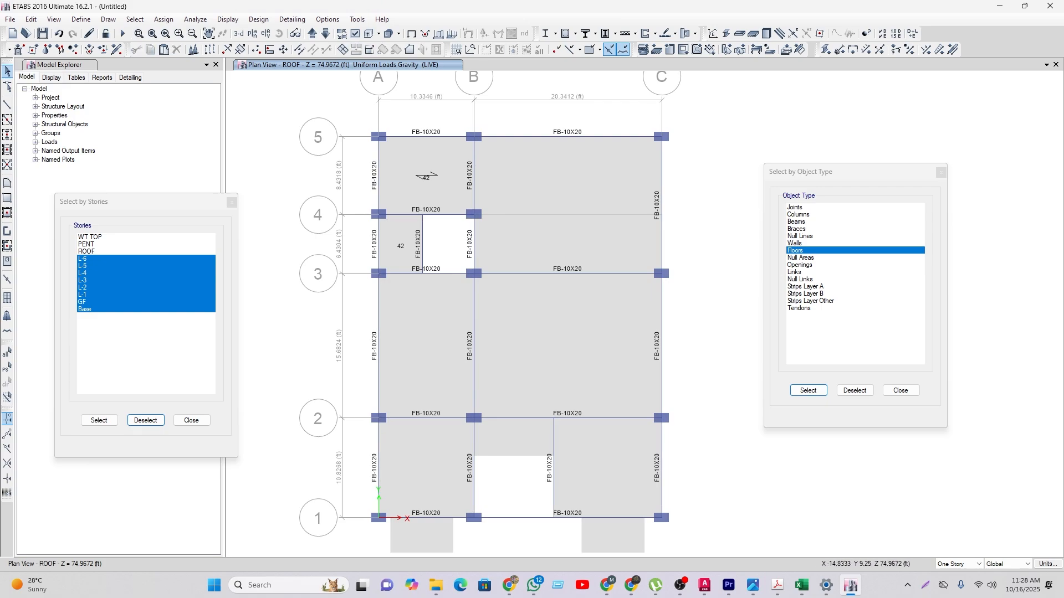
# Step: Restore the previous slab selection and assign it a 42 lb/ft² ROOF LIVE uniform gravity load, replacing existing loads
pyautogui.click(7, 367)
pyautogui.click(786, 50)
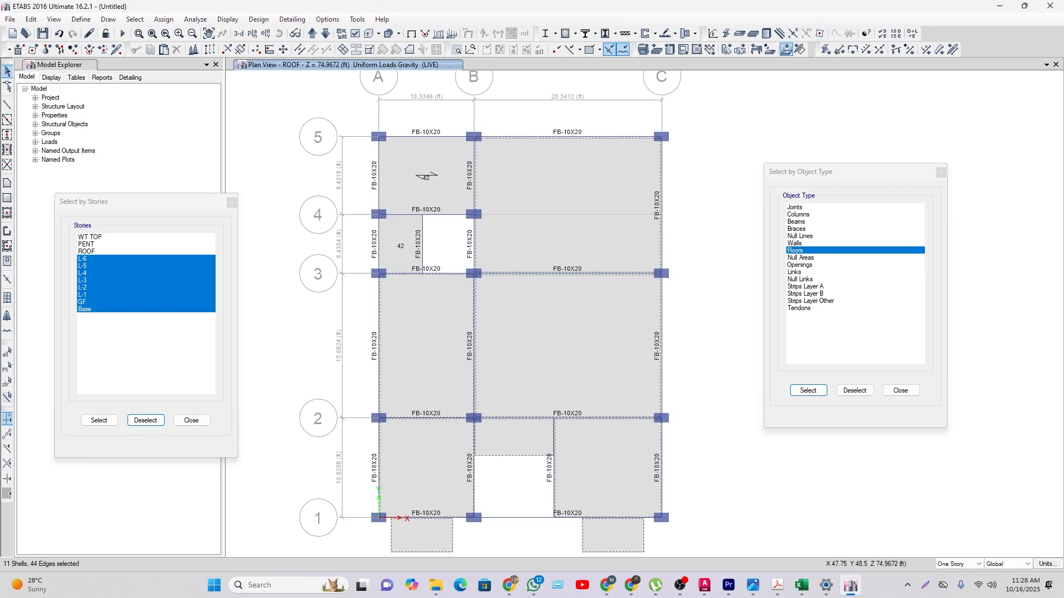
pyautogui.click(587, 262)
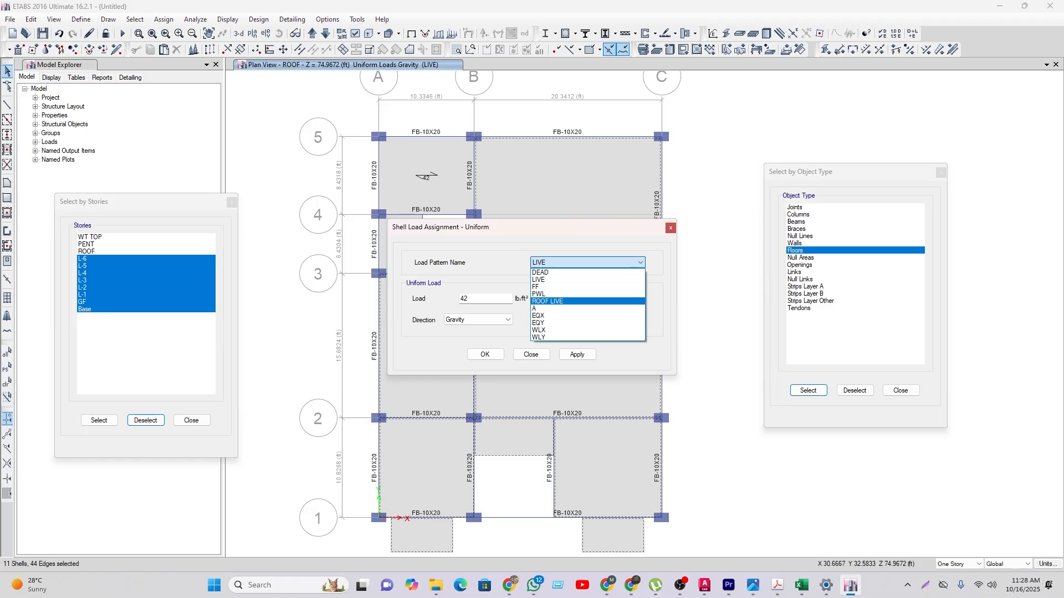
pyautogui.click(571, 301)
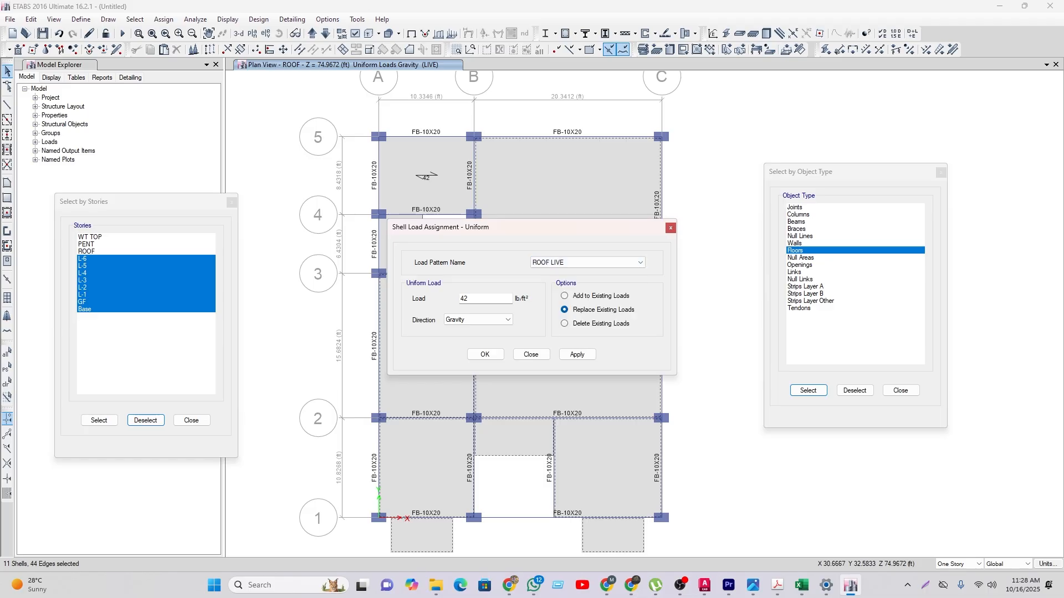
pyautogui.click(485, 354)
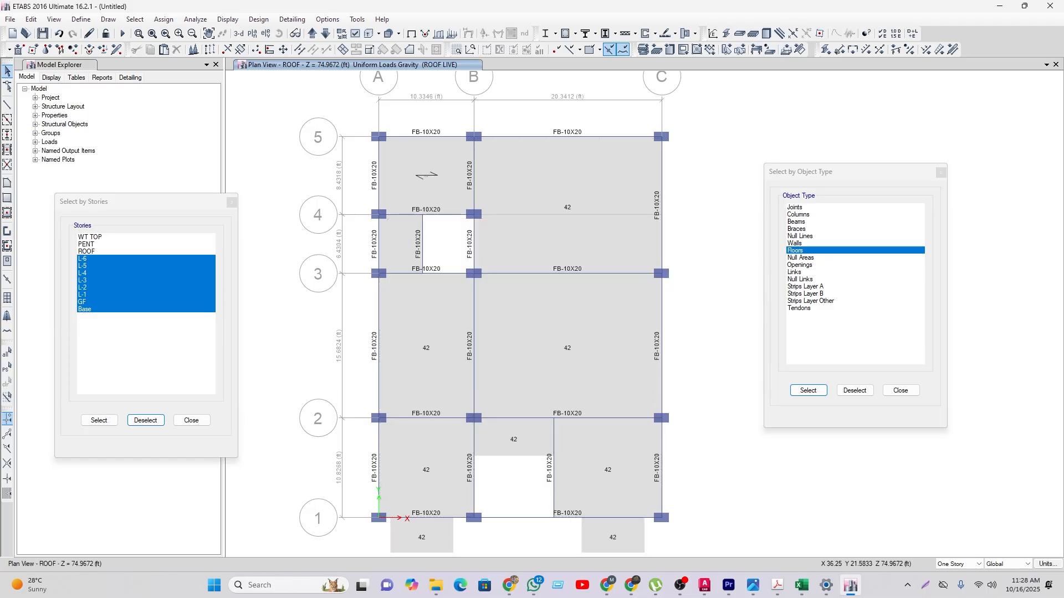
# Step: On the PENT plan, assign a 250 lb/ft² LIVE uniform load to the A–B slab between grids 4–5 and the slab beside grid B between 3–4
pyautogui.moveTo(675, 407); pyautogui.dragTo(674, 347, button='middle')
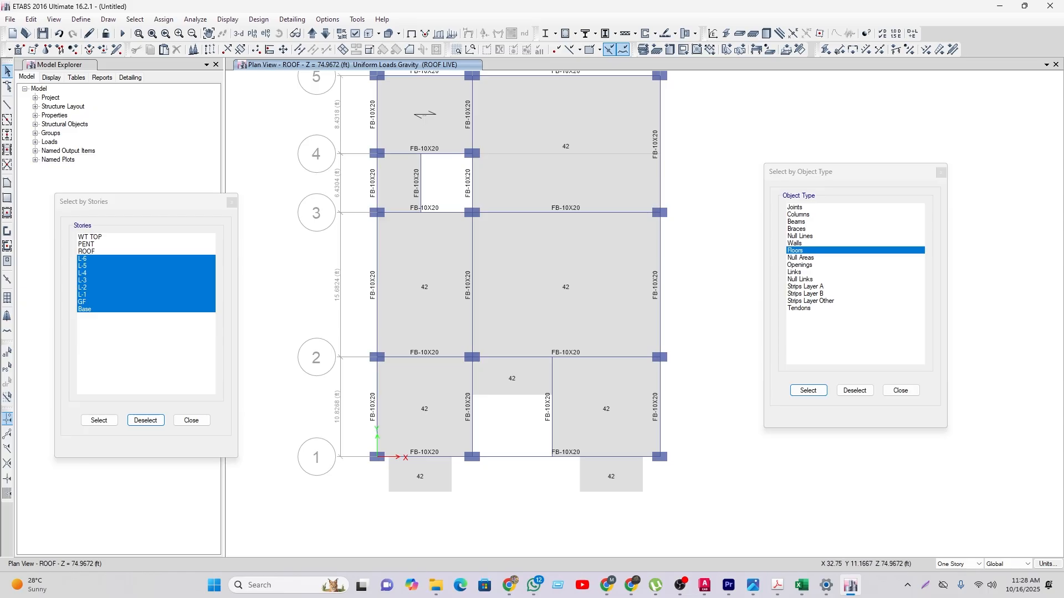
pyautogui.moveTo(586, 379); pyautogui.dragTo(594, 420, button='middle')
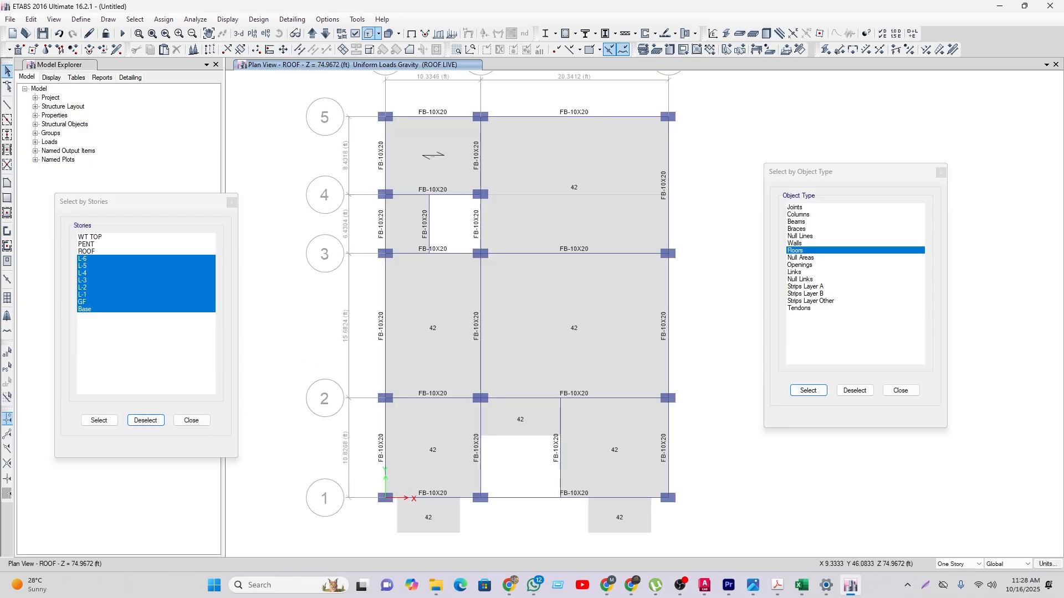
pyautogui.click(311, 34)
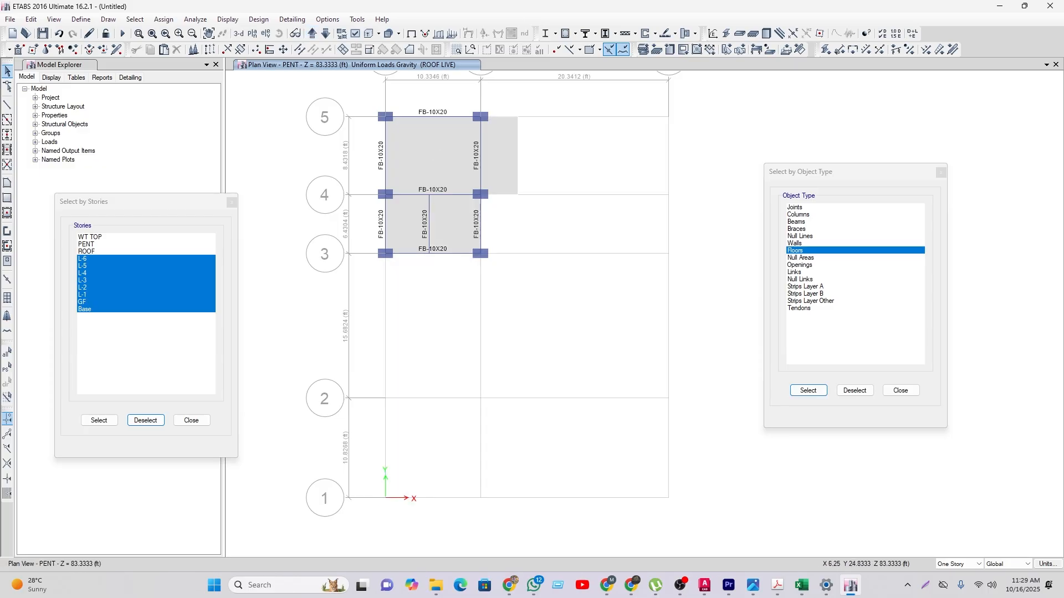
pyautogui.click(431, 169)
pyautogui.click(454, 226)
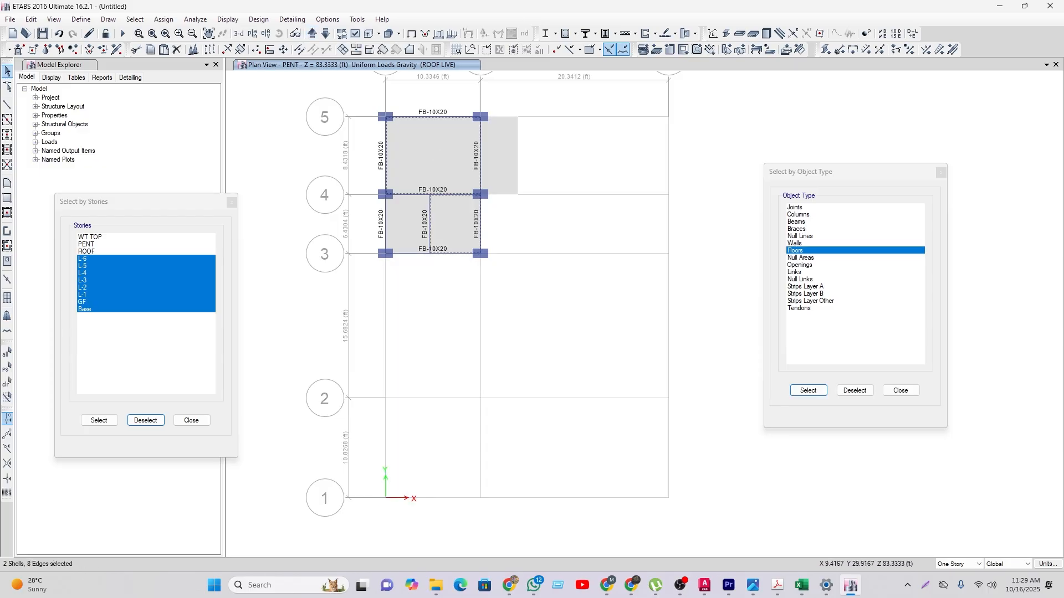
pyautogui.click(786, 50)
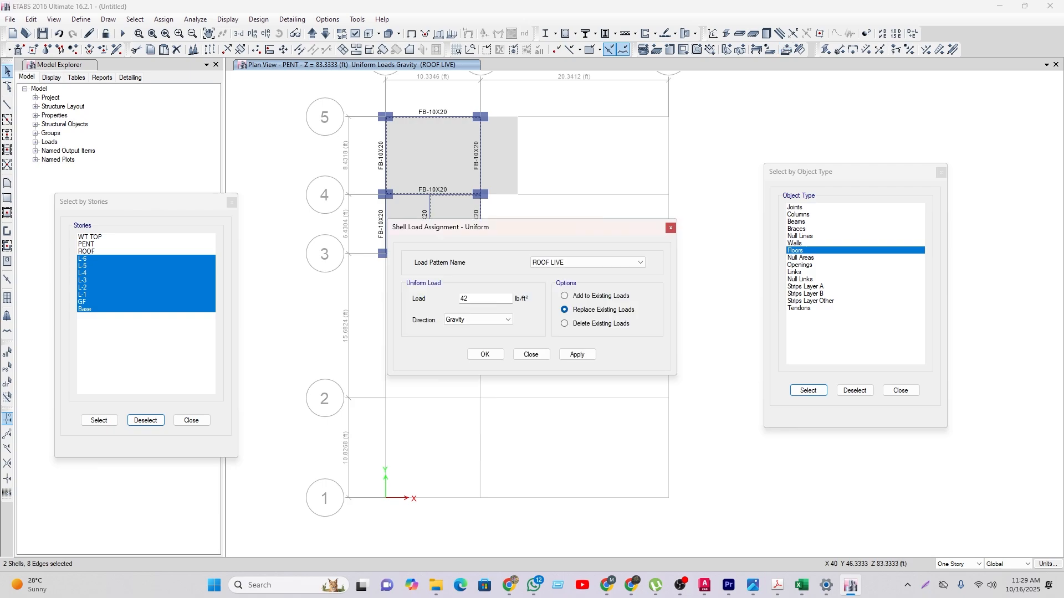
pyautogui.click(604, 262)
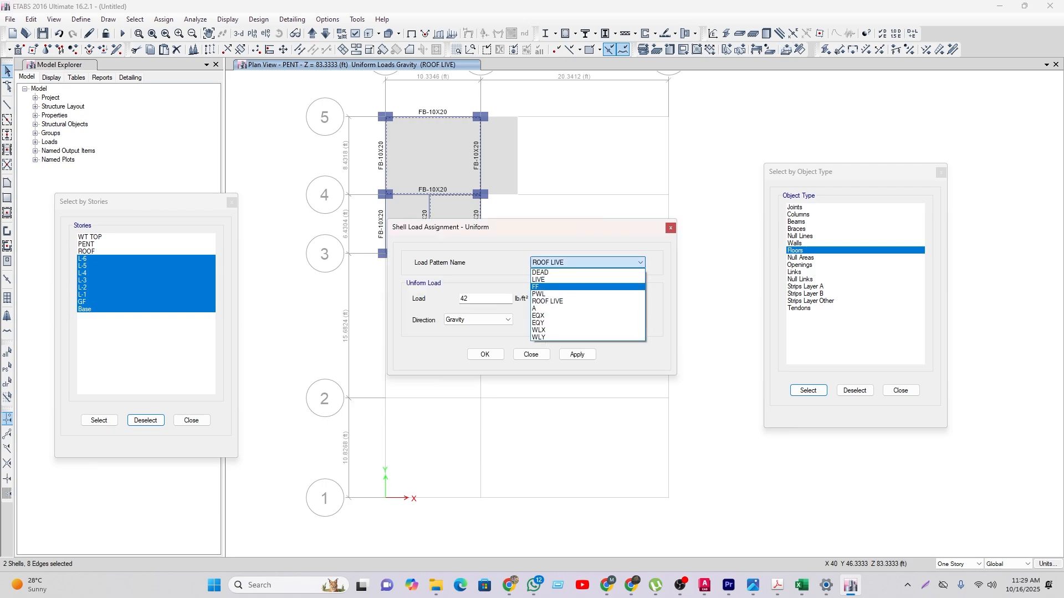
pyautogui.click(539, 280)
pyautogui.moveTo(475, 299); pyautogui.dragTo(428, 302)
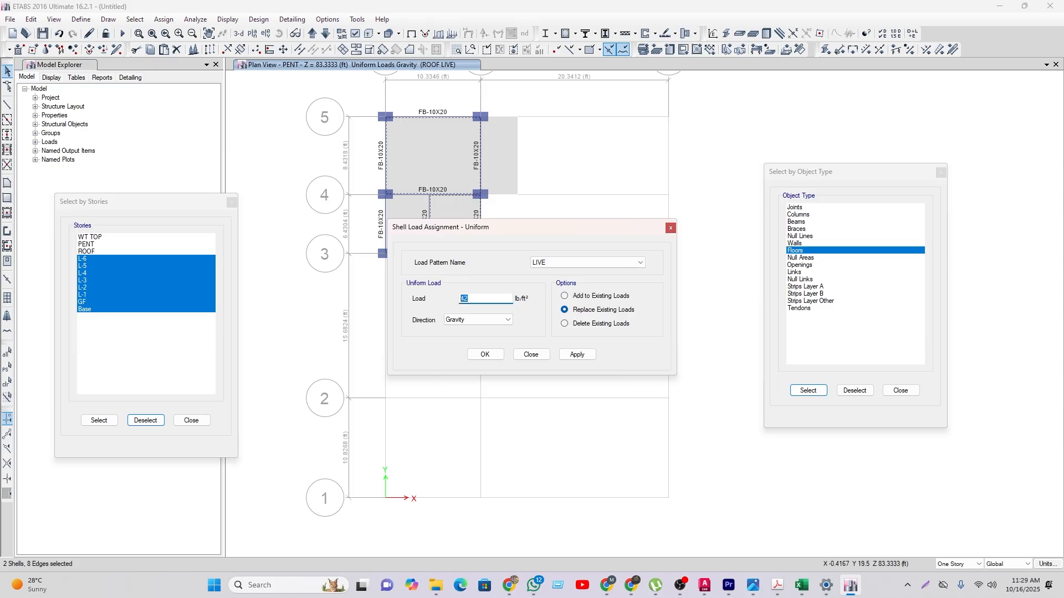
pyautogui.write('250')
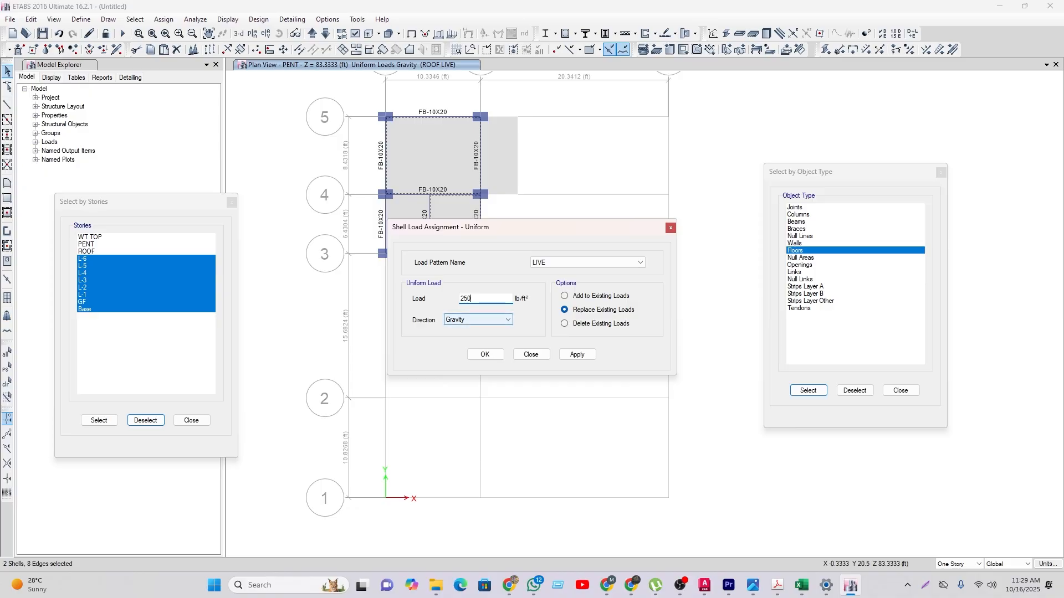
pyautogui.press('Return')
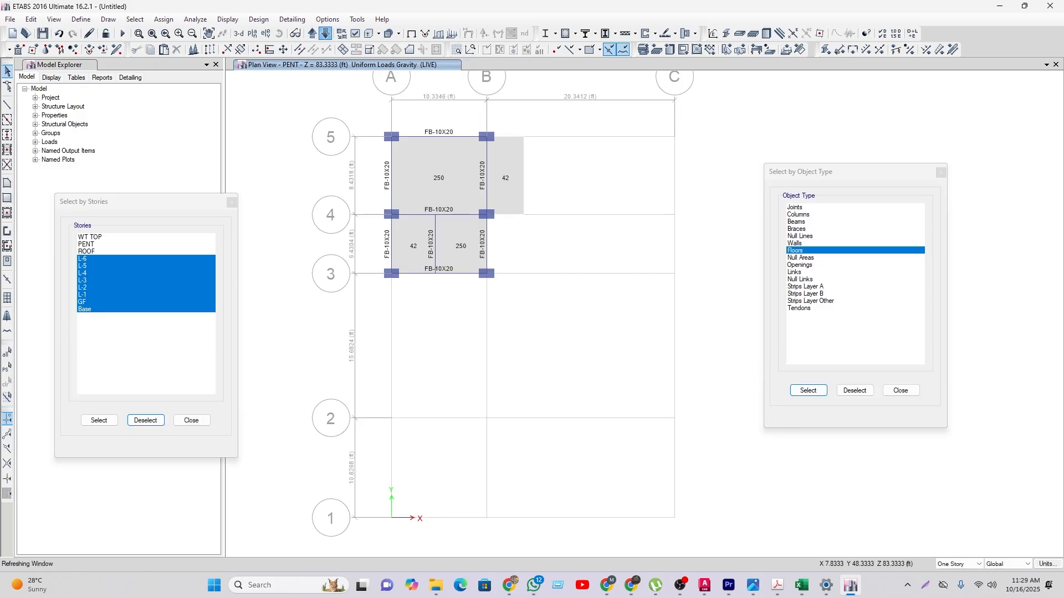
# Step: On the ROOF plan, select the slab between grids A–B and 4–5 across similar stories, excluding stories WT TOP and PENT
pyautogui.click(326, 34)
pyautogui.click(978, 564)
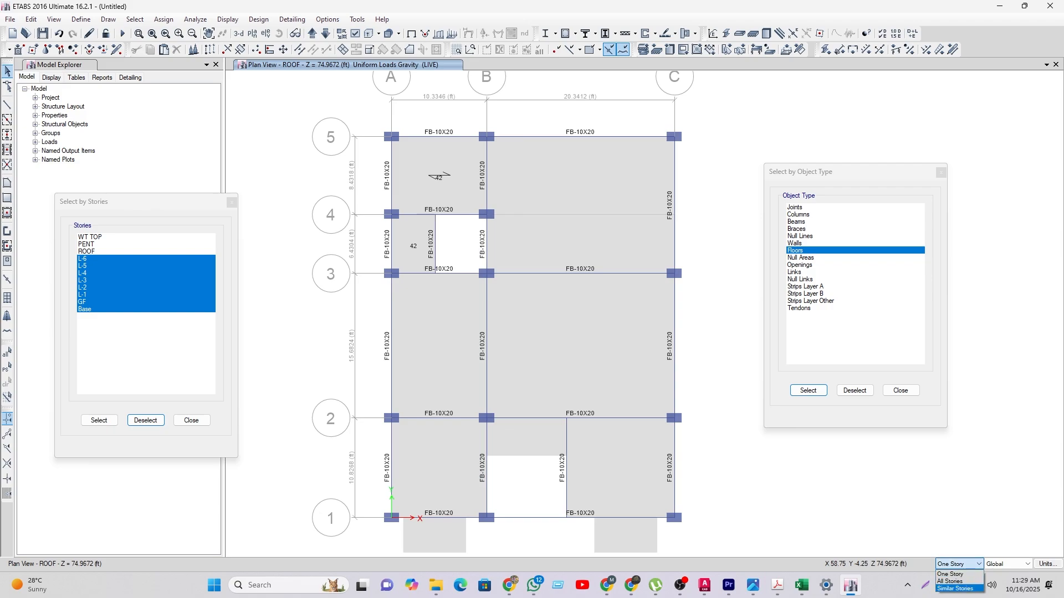
pyautogui.click(953, 588)
pyautogui.click(454, 196)
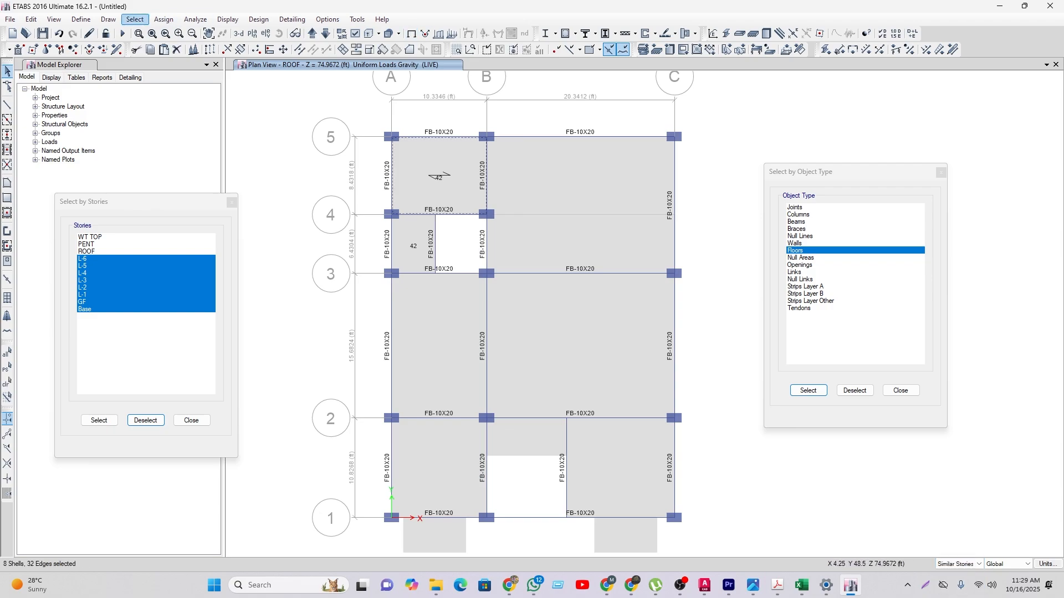
pyautogui.click(100, 267)
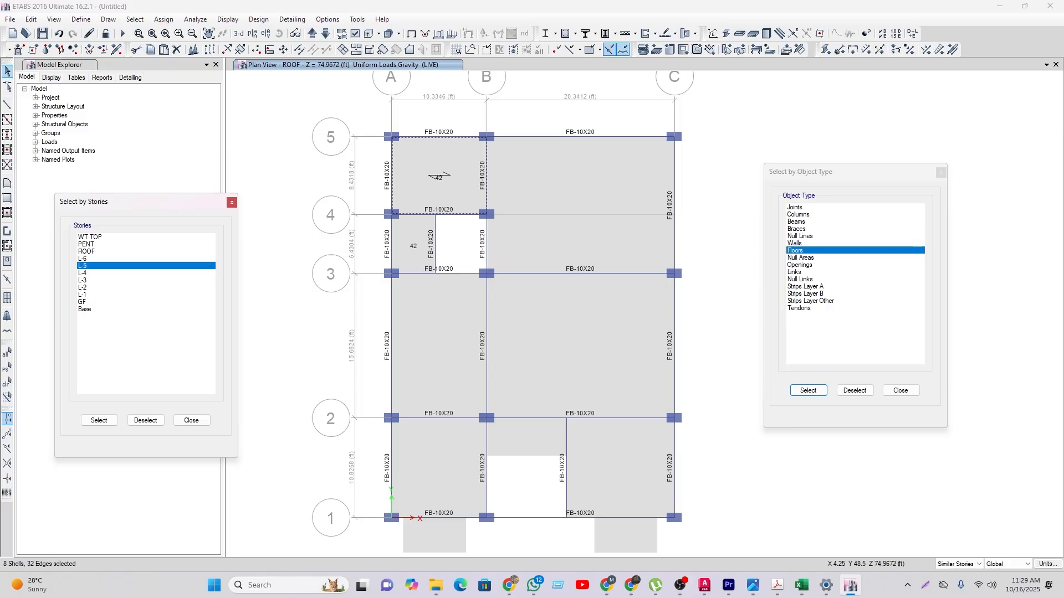
pyautogui.moveTo(100, 237); pyautogui.dragTo(99, 245)
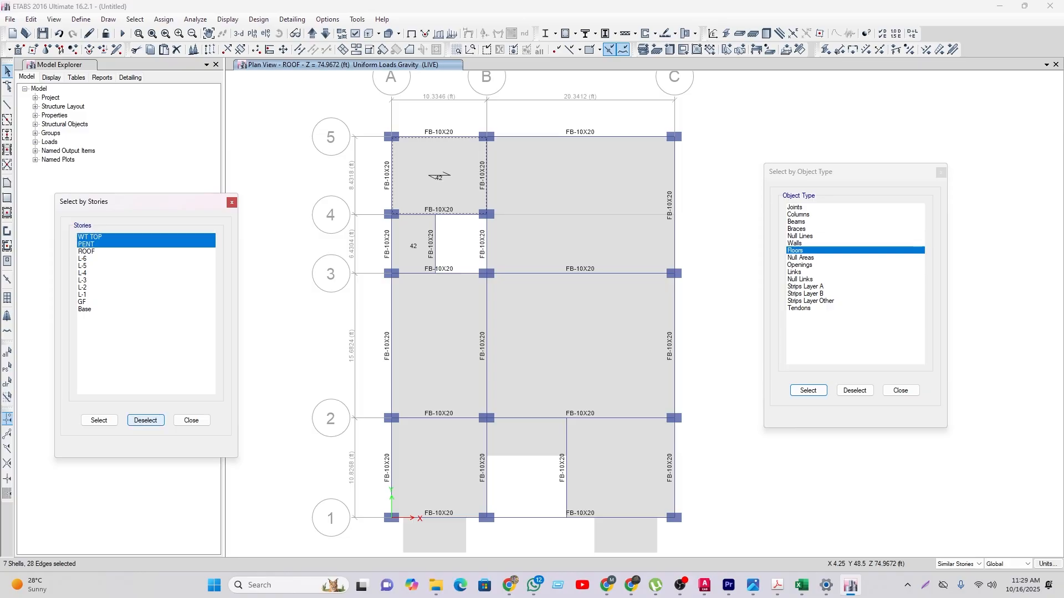
pyautogui.click(191, 420)
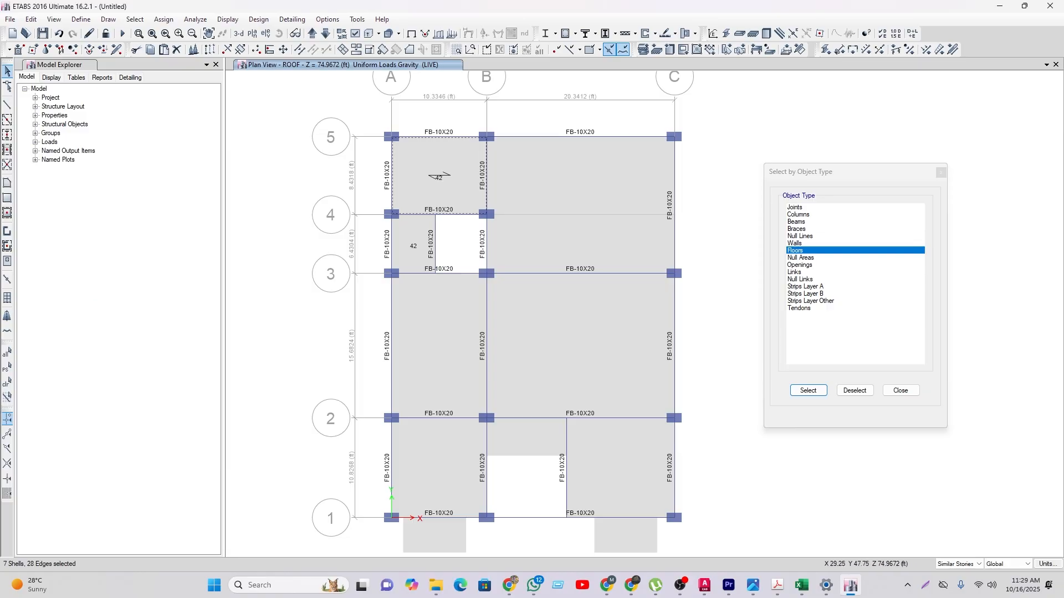
# Step: Assign a 100 lb/ft² LIVE uniform gravity load to the selected slabs, replacing existing loads
pyautogui.click(787, 49)
pyautogui.click(587, 263)
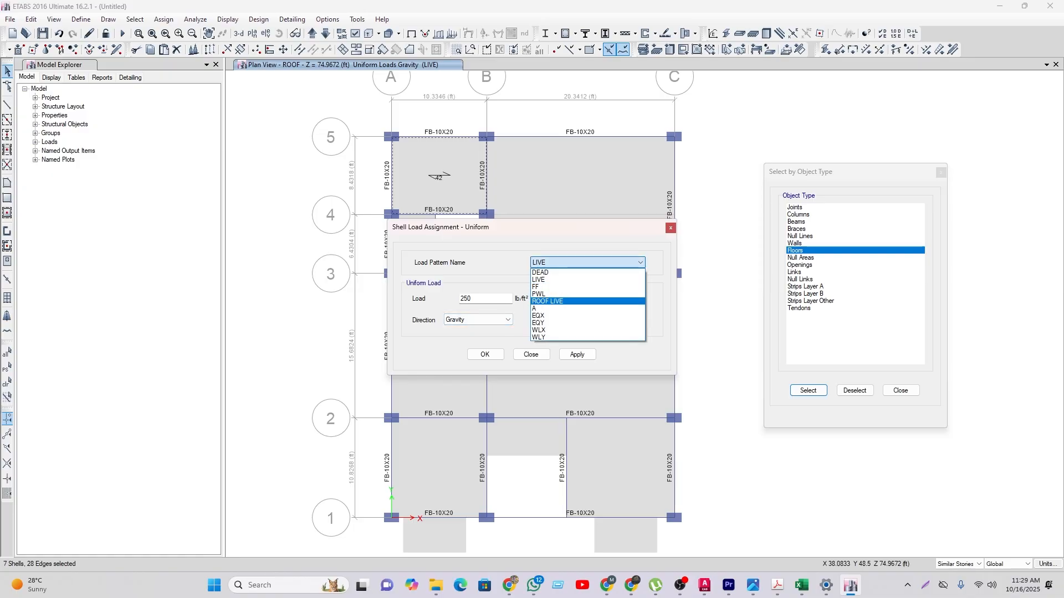
pyautogui.click(576, 280)
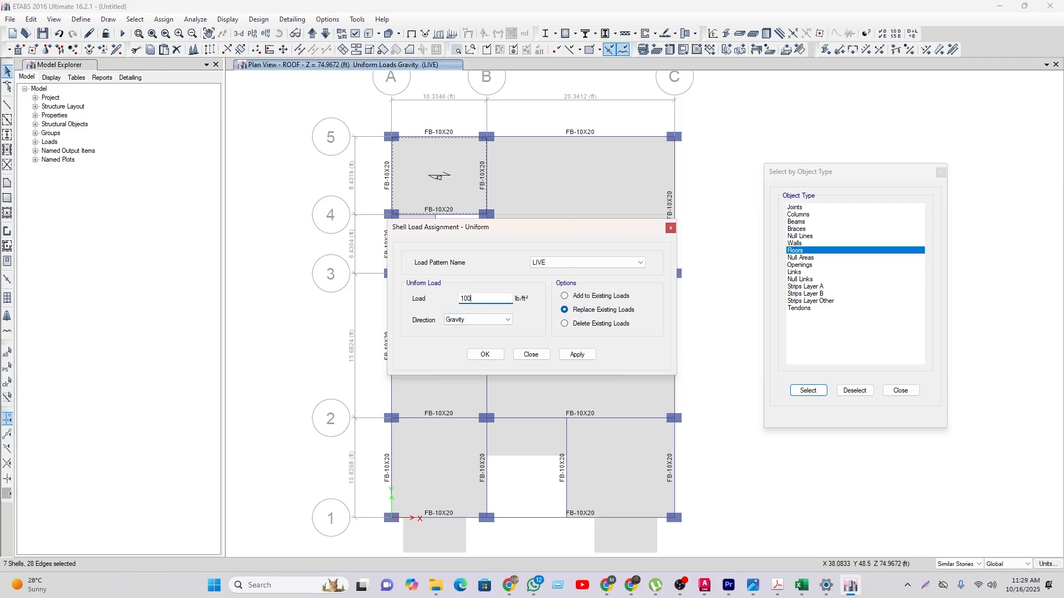
pyautogui.click(485, 355)
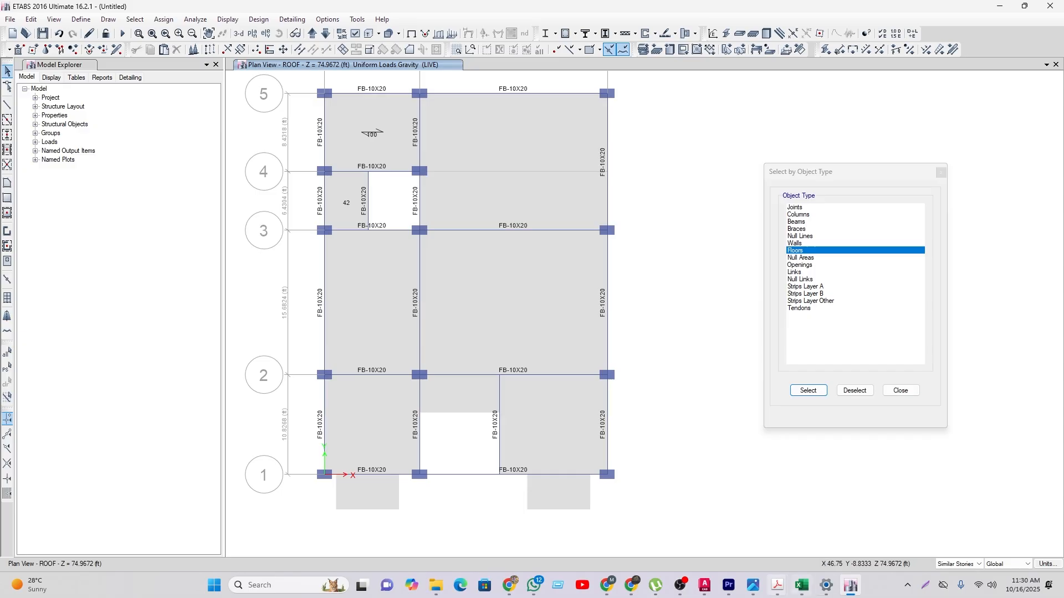
# Step: Select all beams in the model and deselect those on stories WT TOP, PENT, ROOF and GF
pyautogui.moveTo(704, 586)
pyautogui.click(797, 222)
pyautogui.click(808, 391)
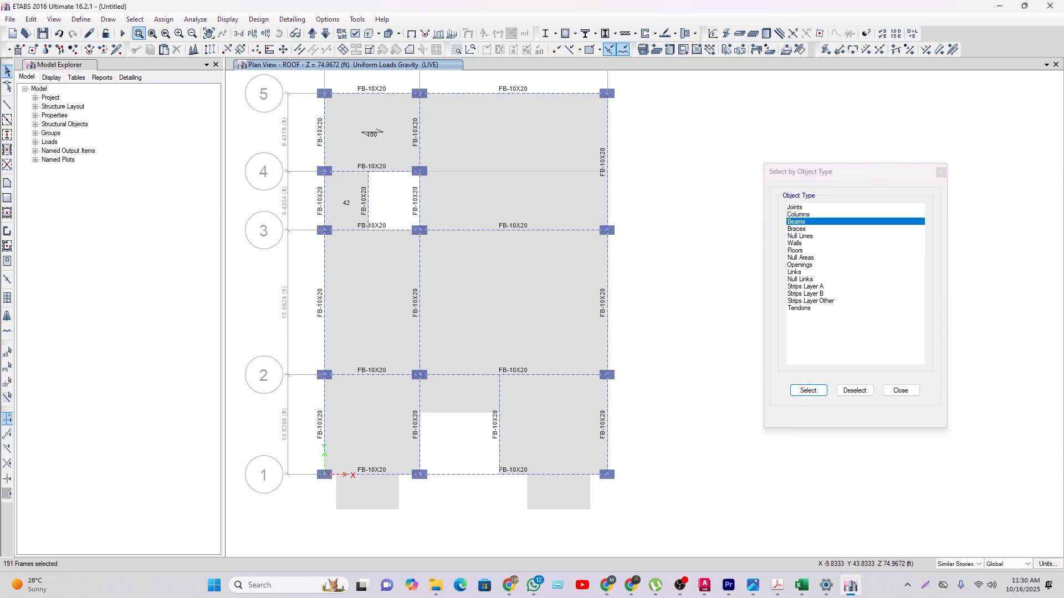
pyautogui.click(135, 19)
pyautogui.moveTo(156, 47)
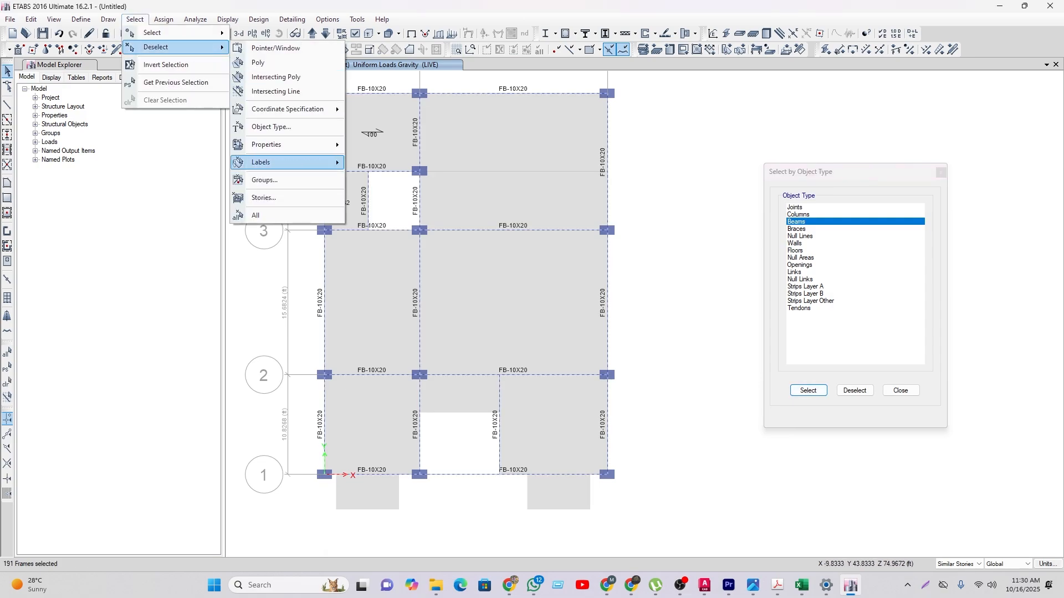
pyautogui.click(264, 198)
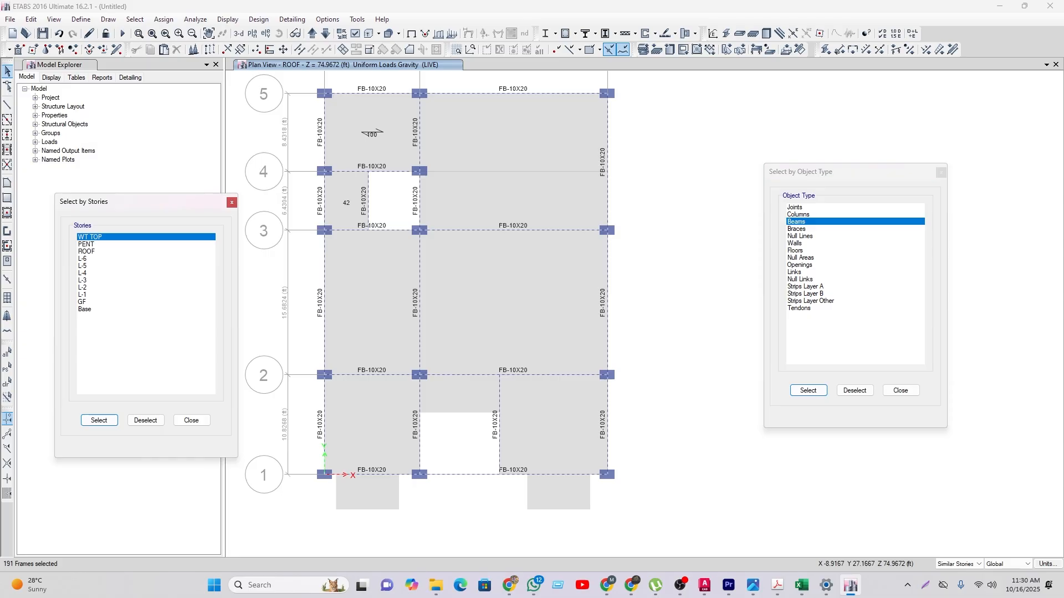
pyautogui.moveTo(111, 237); pyautogui.dragTo(111, 252)
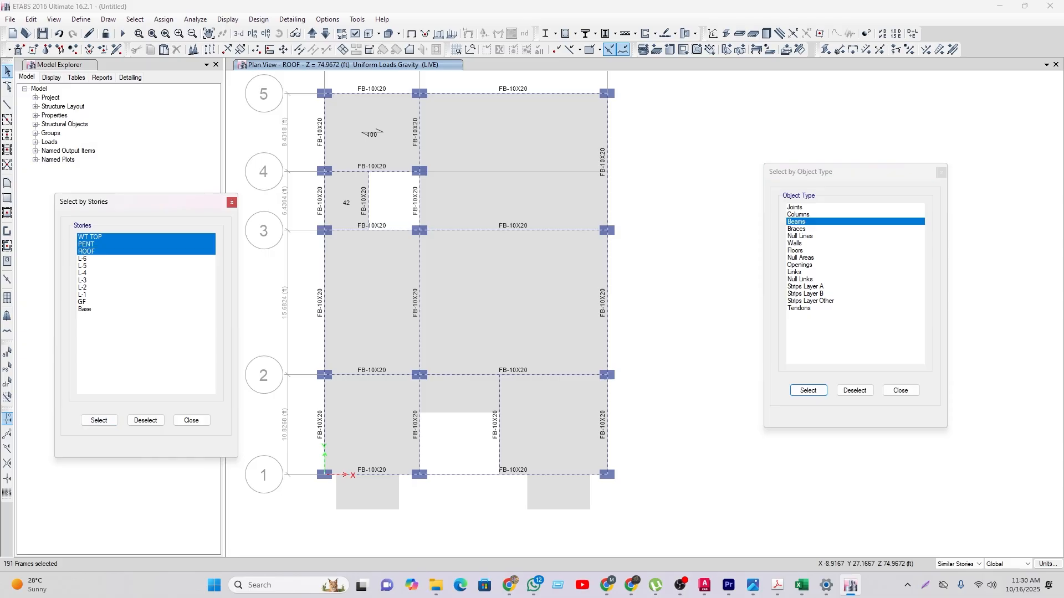
pyautogui.keyDown('ctrl'); pyautogui.click(111, 302); pyautogui.keyUp('ctrl')
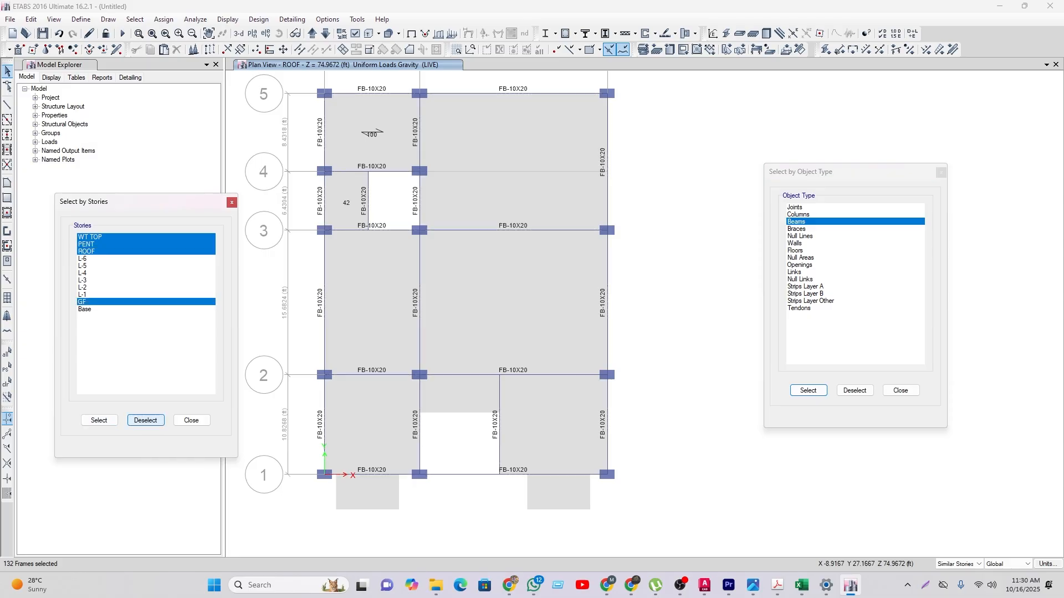
# Step: Show the L-6 plan and assign the selected beams a 0.45 kip/ft PWL uniform gravity load, replacing existing loads
pyautogui.click(325, 34)
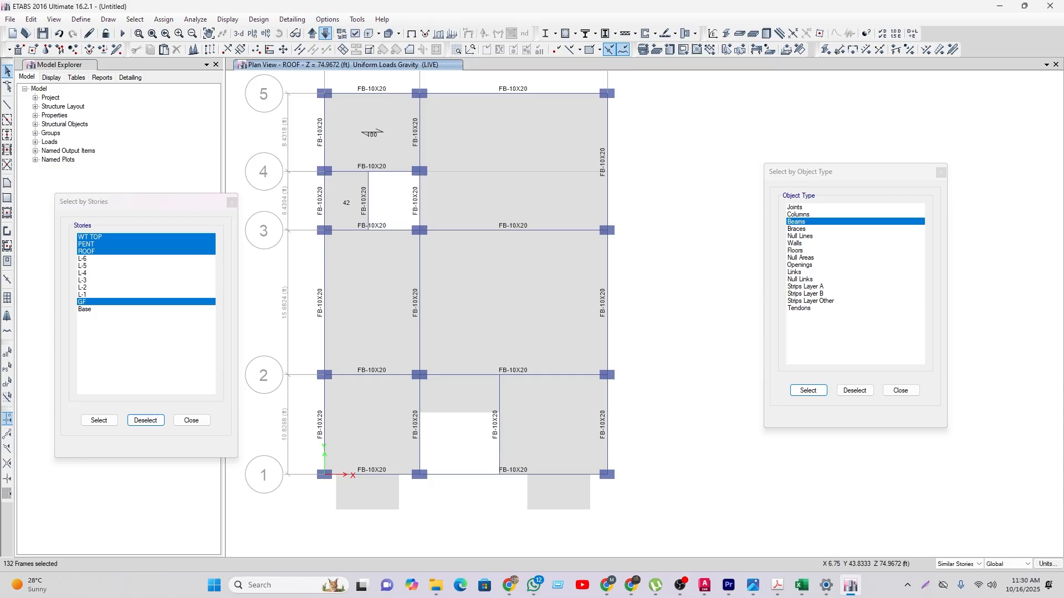
pyautogui.click(326, 34)
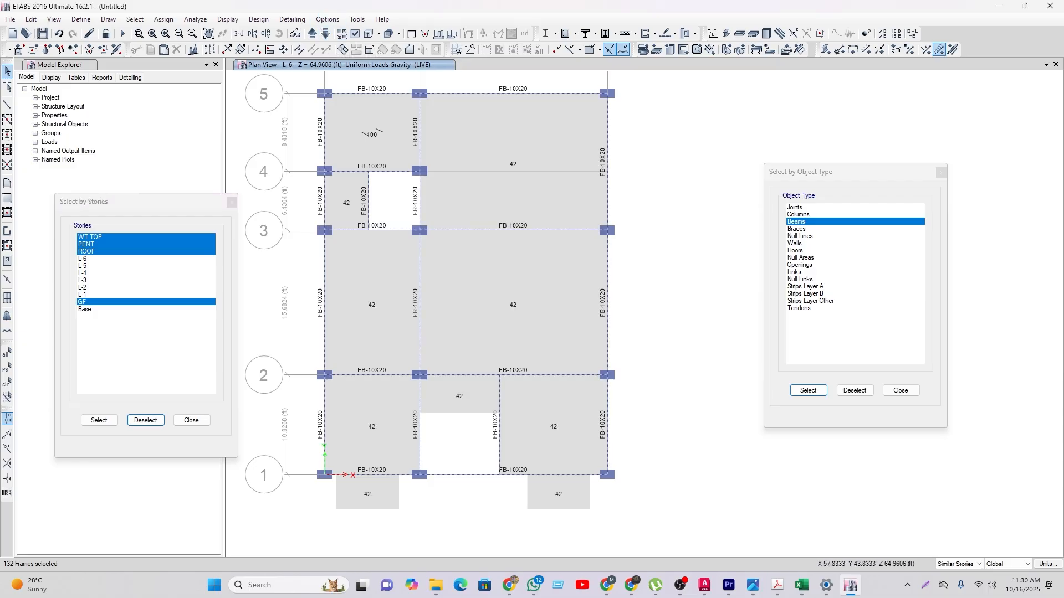
pyautogui.click(940, 49)
pyautogui.click(626, 230)
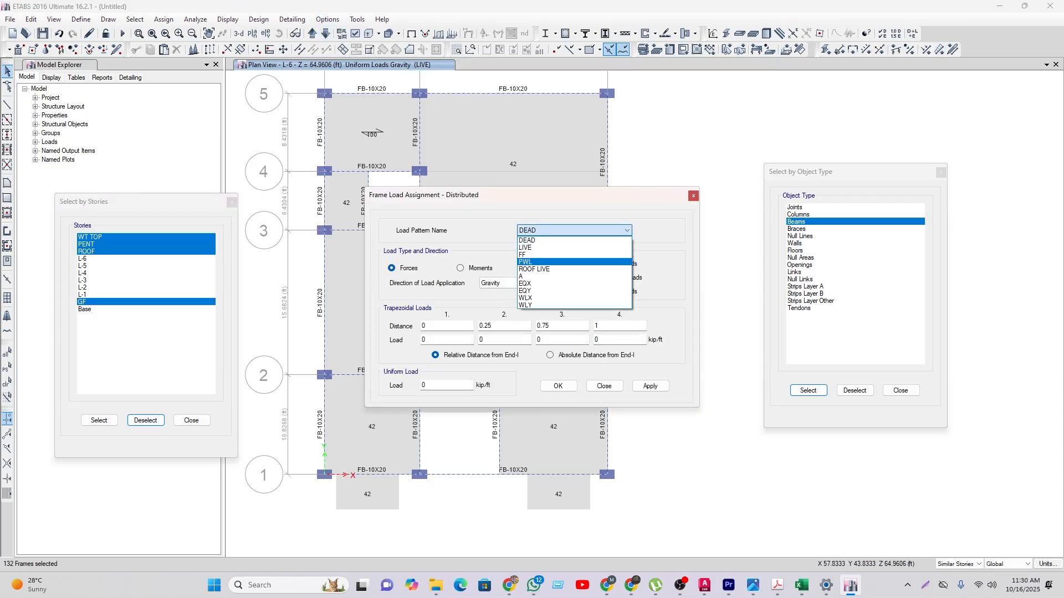
pyautogui.click(526, 262)
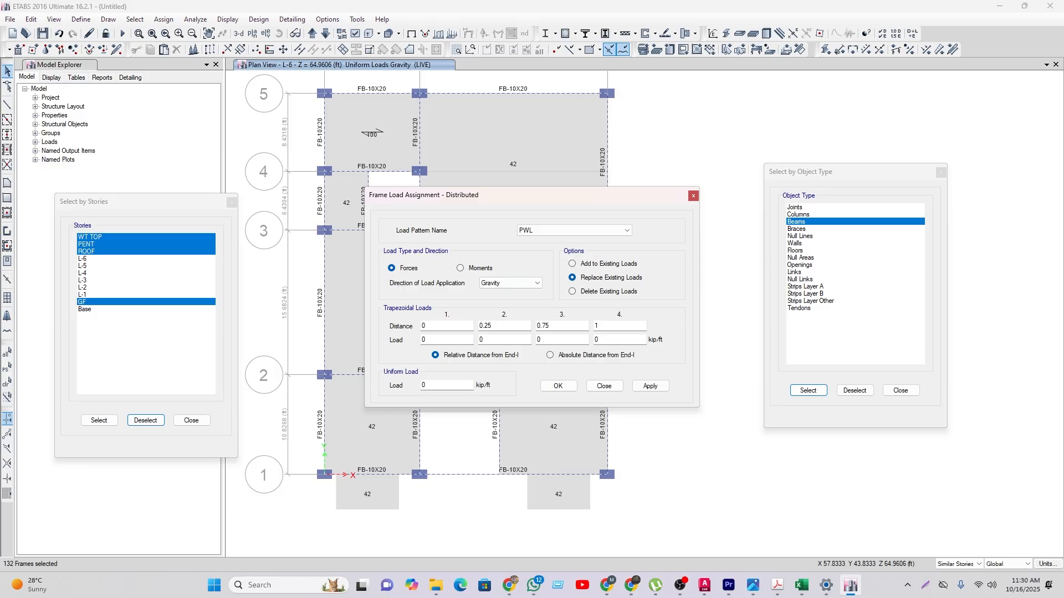
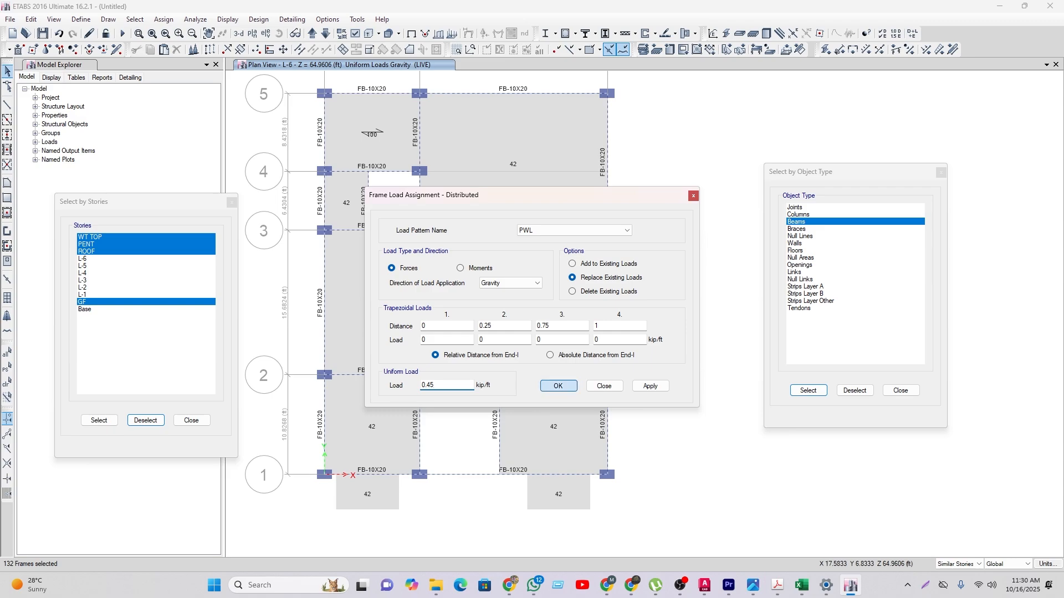
pyautogui.click(558, 386)
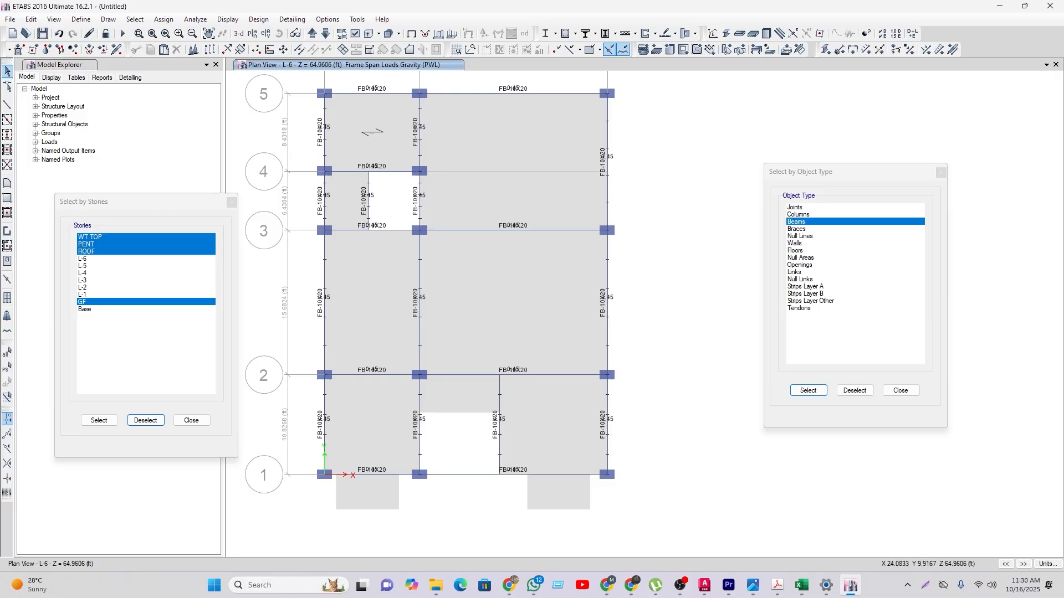
# Step: Switch to AutoCAD's N-2778_RAJUK SHEET 2007 drawing and examine the walls around the stair, lift and rooms on the typical floor plan
pyautogui.moveTo(705, 585)
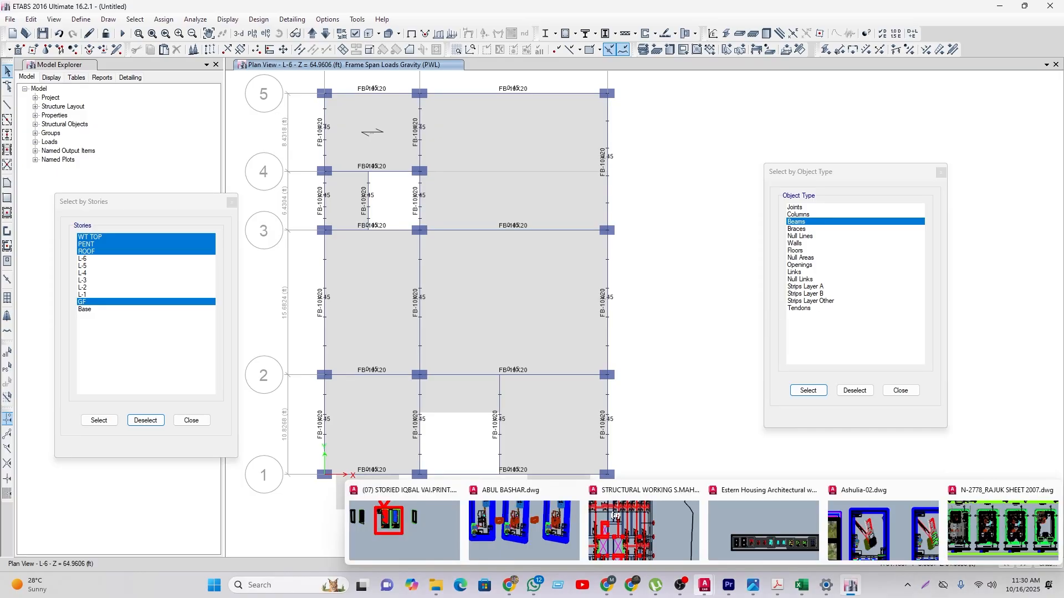
pyautogui.click(991, 525)
pyautogui.moveTo(605, 446); pyautogui.dragTo(590, 385, button='middle')
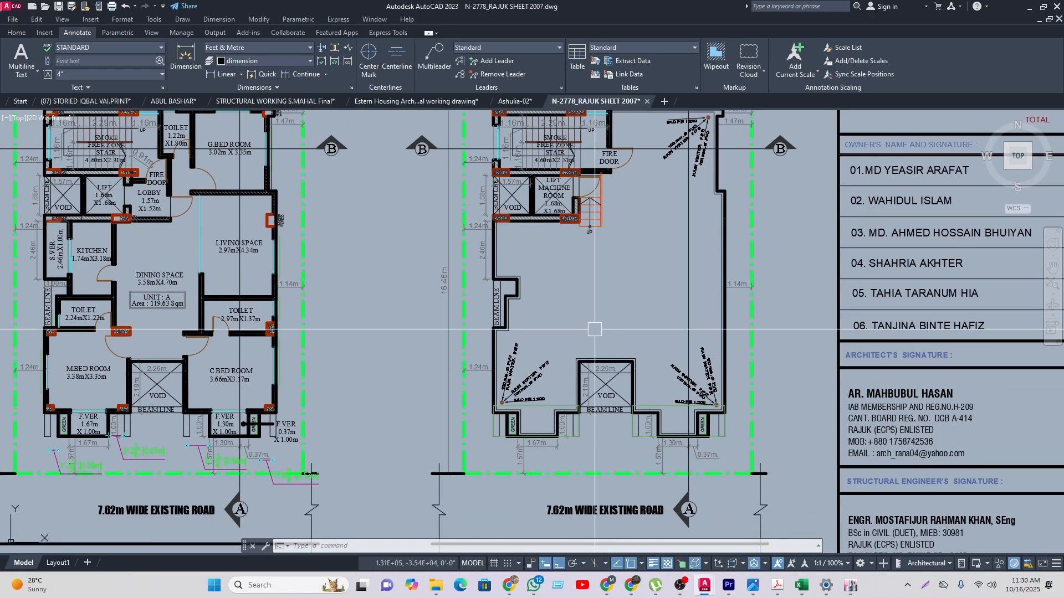
pyautogui.scroll(-2, 590, 386)
pyautogui.scroll(4, 480, 298)
pyautogui.scroll(-4, 480, 297)
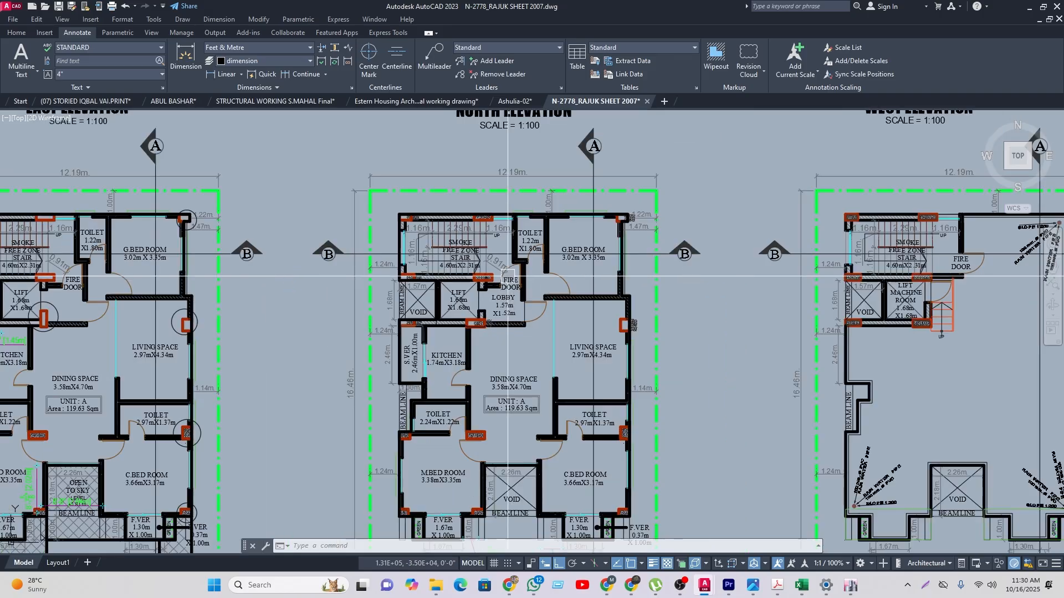
pyautogui.scroll(5, 519, 414)
pyautogui.scroll(-5, 518, 413)
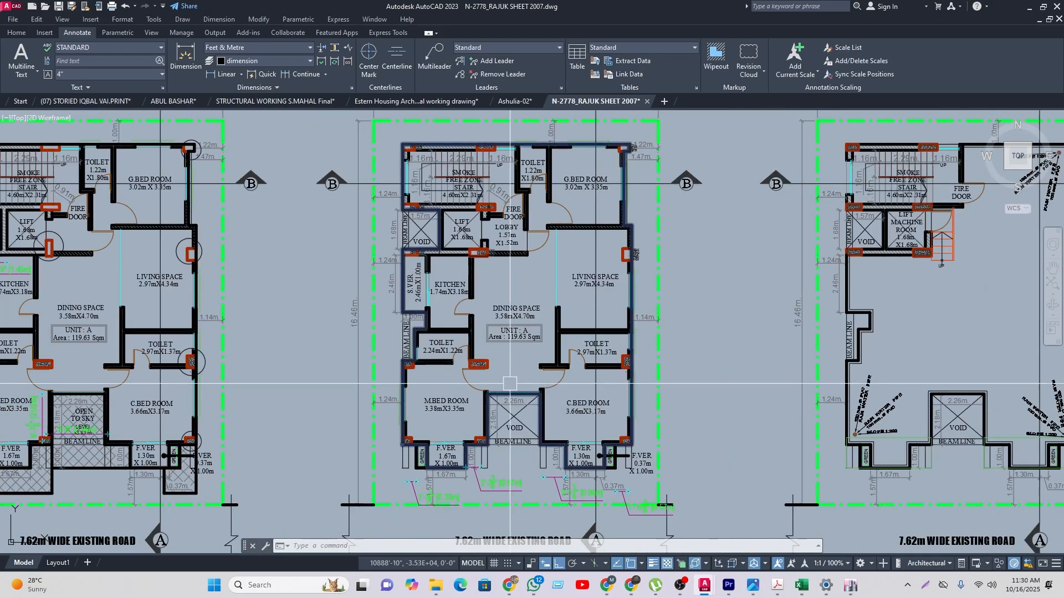
pyautogui.scroll(4, 414, 306)
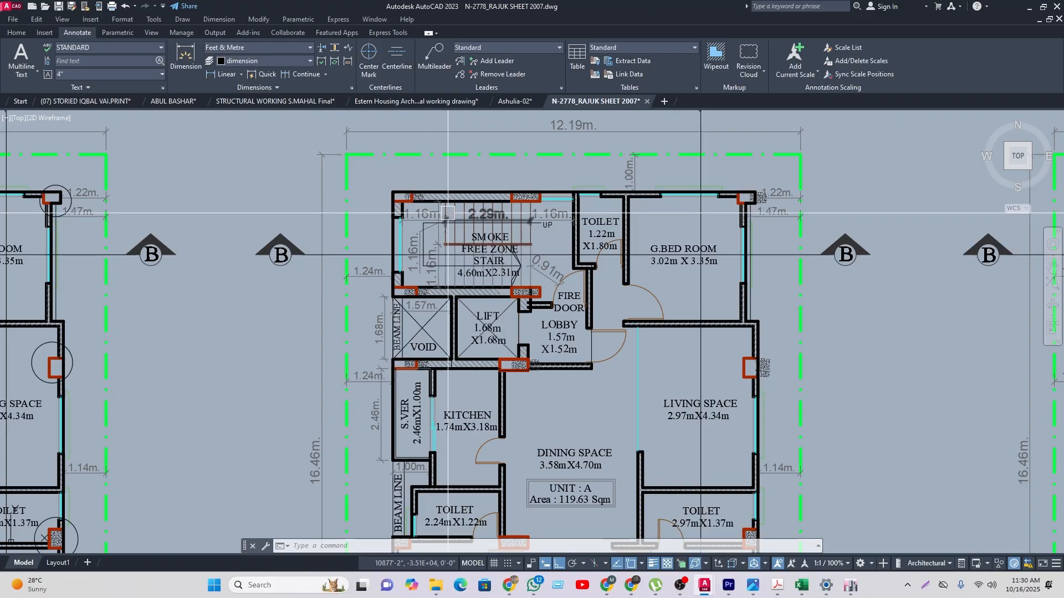
pyautogui.scroll(-2, 486, 292)
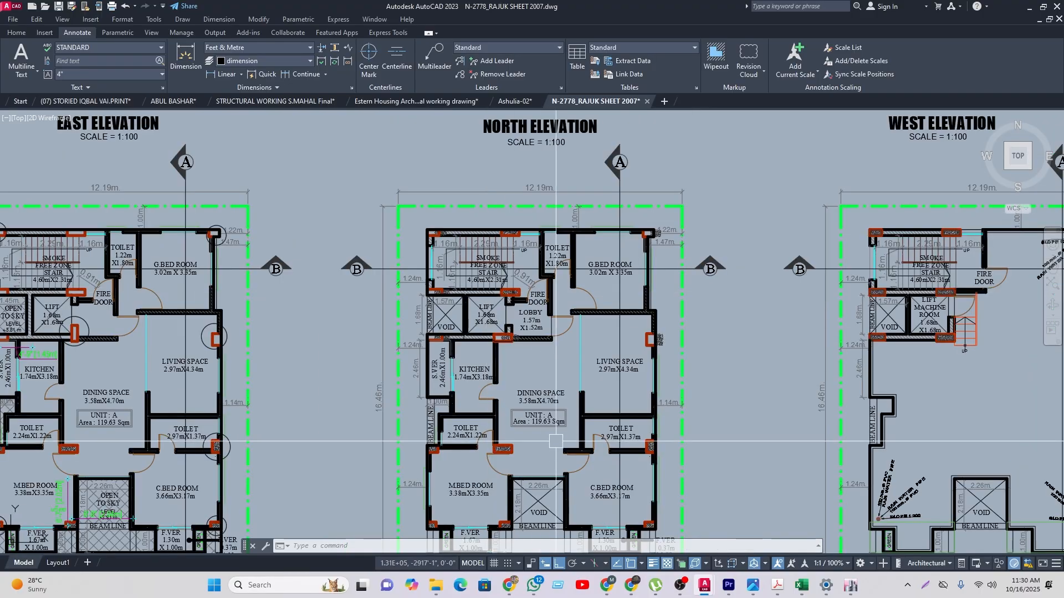
pyautogui.scroll(2, 536, 395)
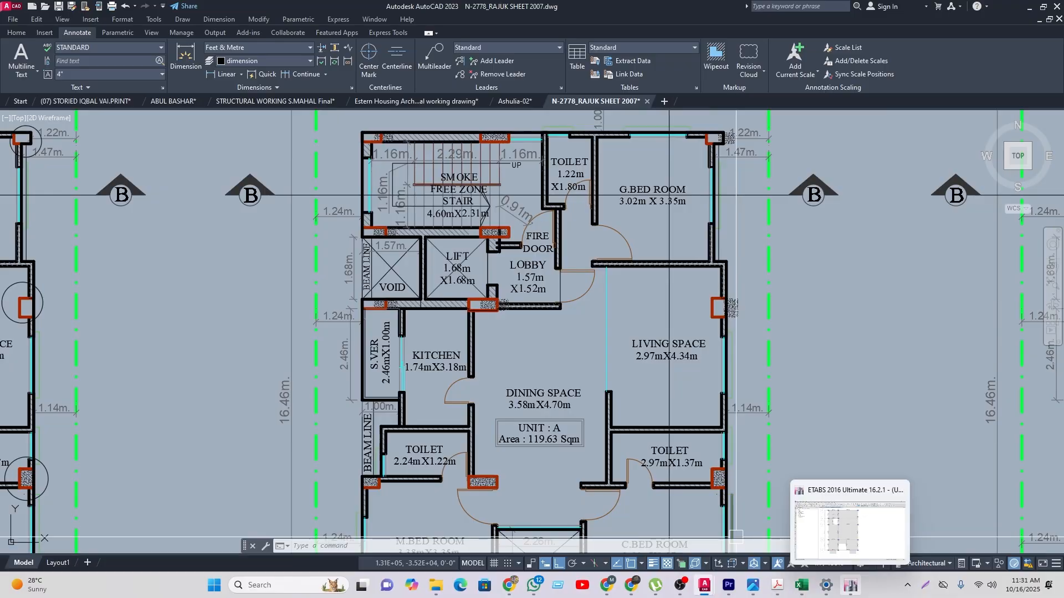
# Step: Switch to ETABS, clear the load display, and select the A–B beams on grids 3, 4 and 5 plus the grid A beam between 4 and 5
pyautogui.click(850, 585)
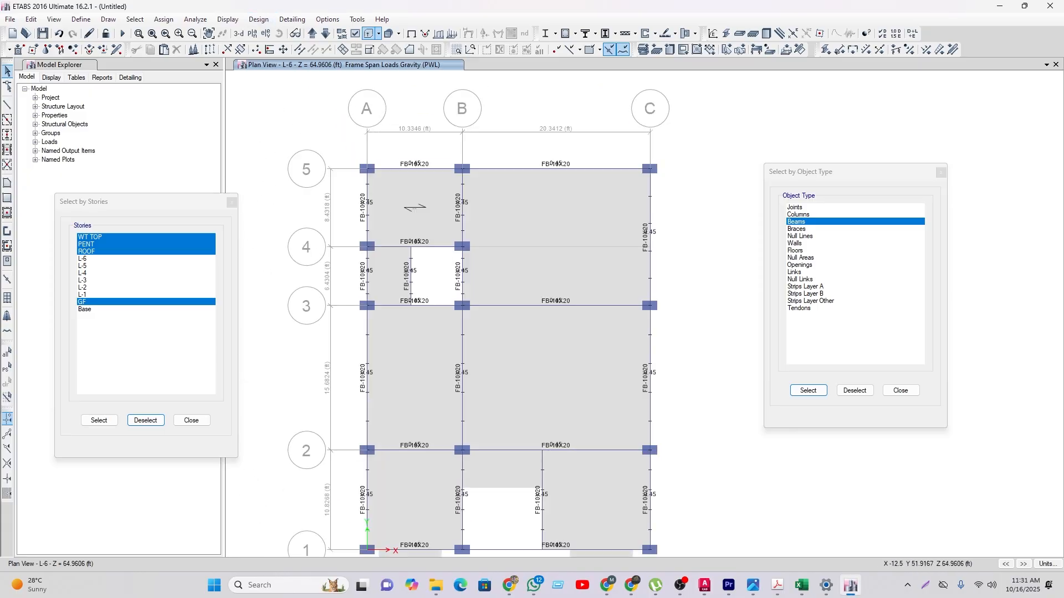
pyautogui.click(411, 33)
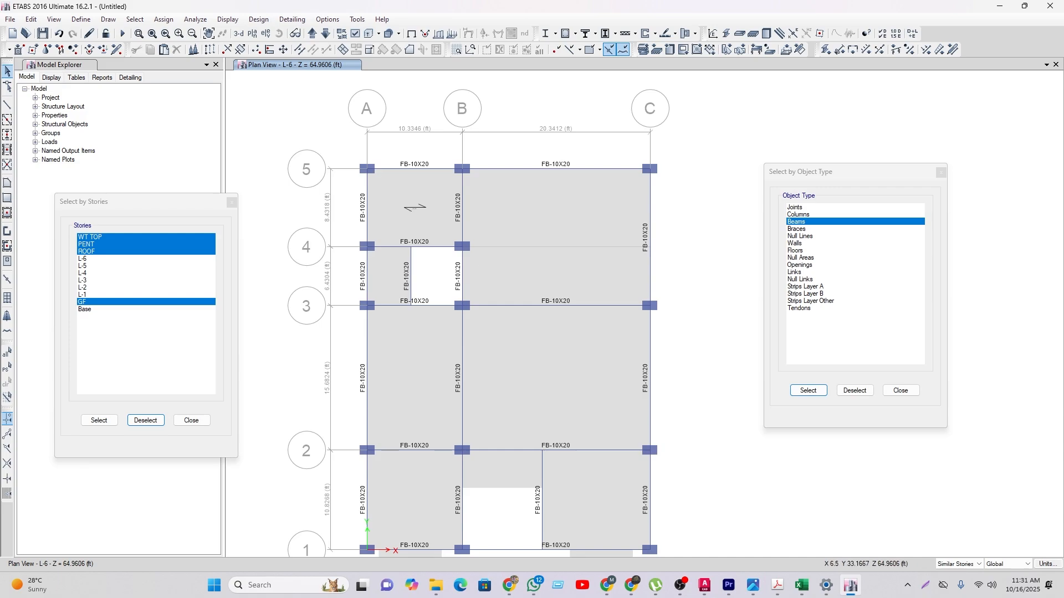
pyautogui.click(426, 246)
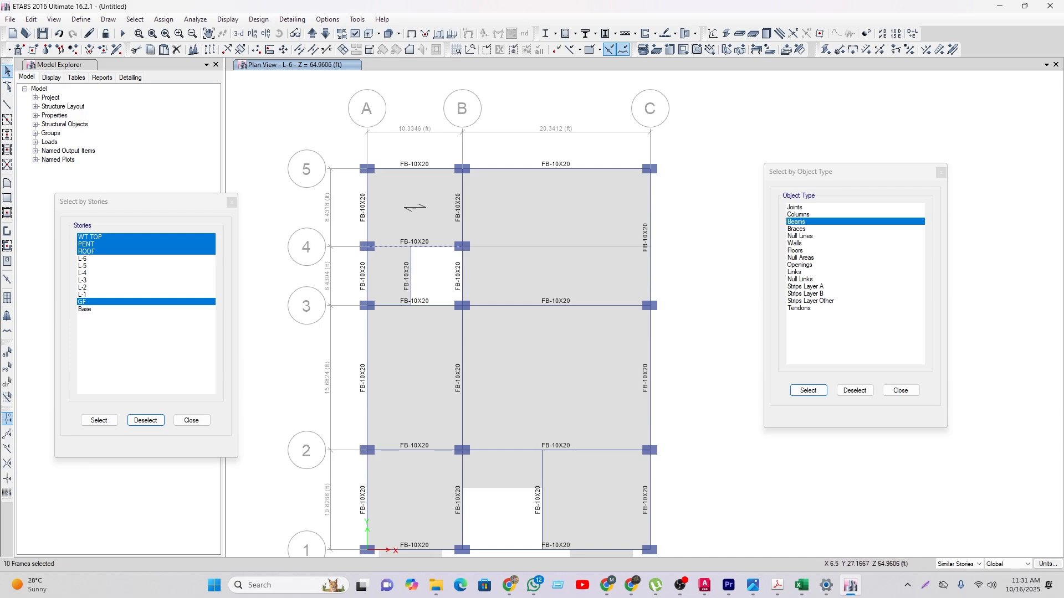
pyautogui.click(428, 168)
pyautogui.click(428, 305)
pyautogui.click(367, 213)
# Step: Switch to AutoCAD and recheck the wall layout around the stair, lift and kitchen on the N-2778_RAJUK SHEET 2007 floor plans
pyautogui.moveTo(850, 585)
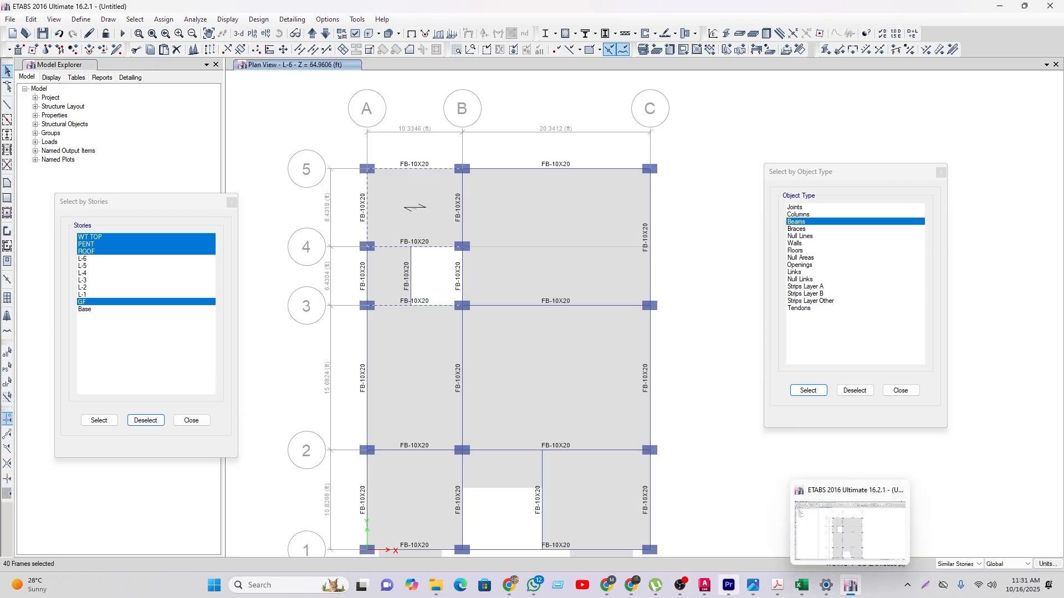
pyautogui.moveTo(704, 586)
pyautogui.click(881, 529)
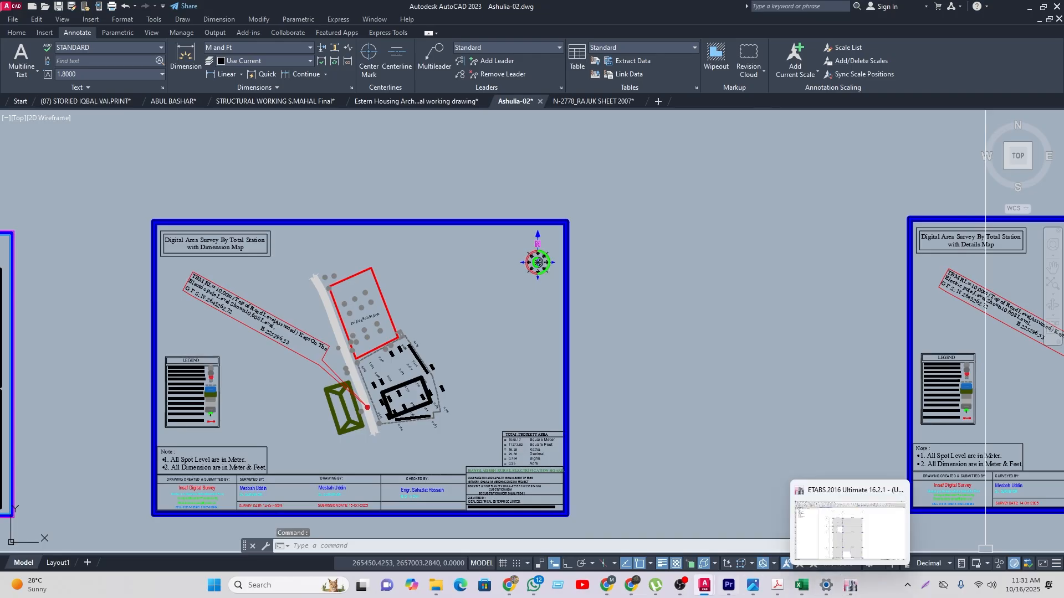
pyautogui.moveTo(705, 586)
pyautogui.click(1003, 530)
pyautogui.scroll(-2, 574, 261)
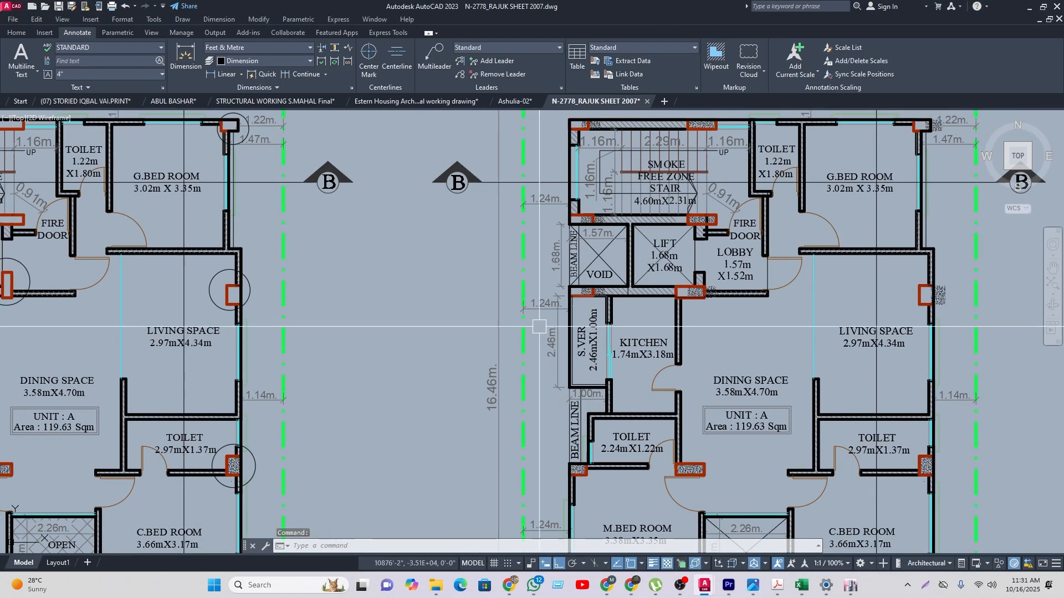
pyautogui.scroll(3, 574, 262)
pyautogui.scroll(-2, 574, 261)
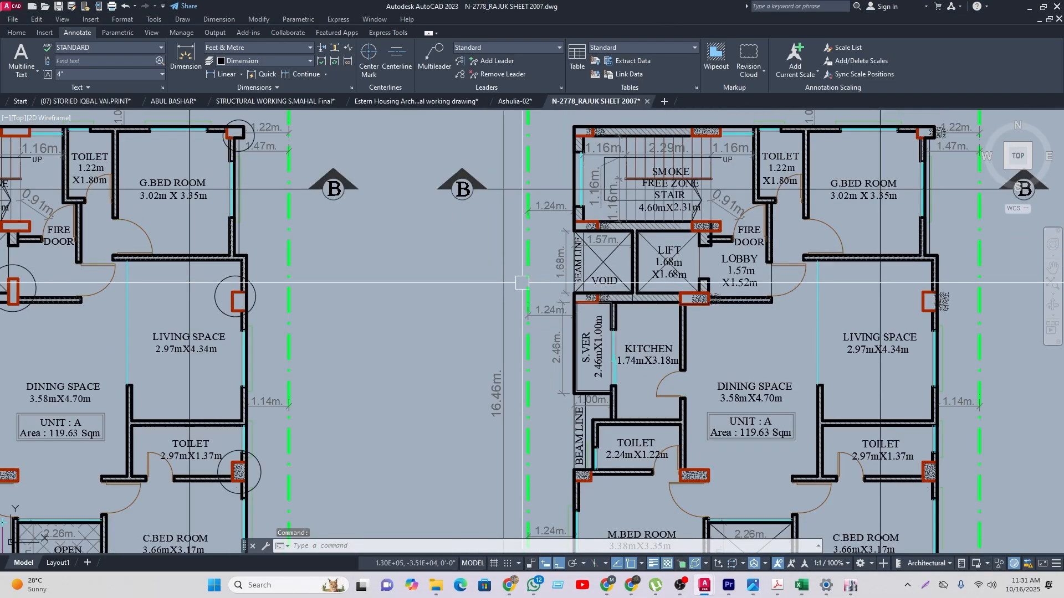
pyautogui.scroll(-3, 601, 281)
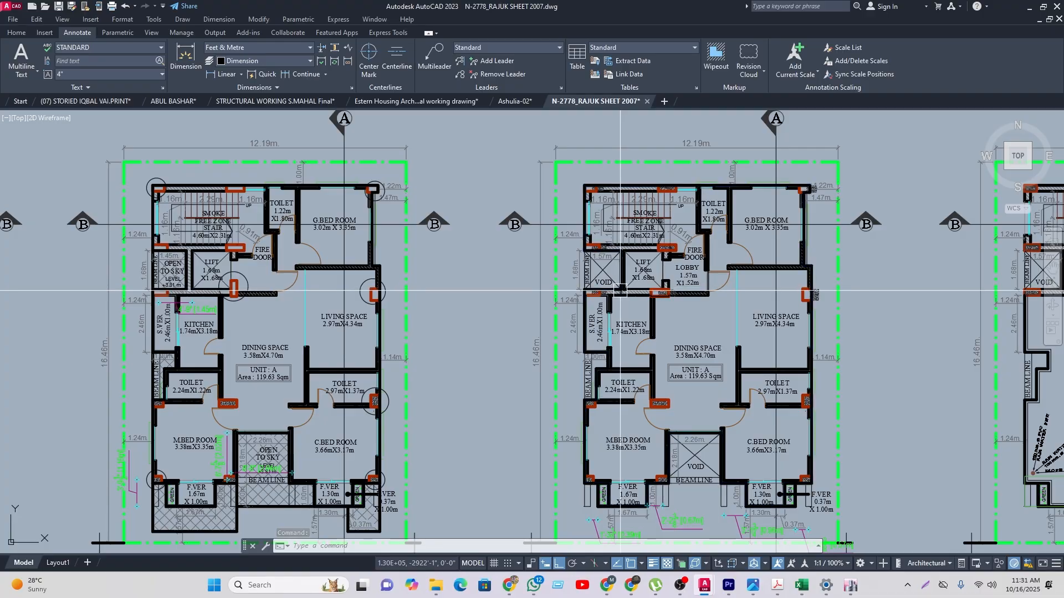
pyautogui.scroll(3, 606, 279)
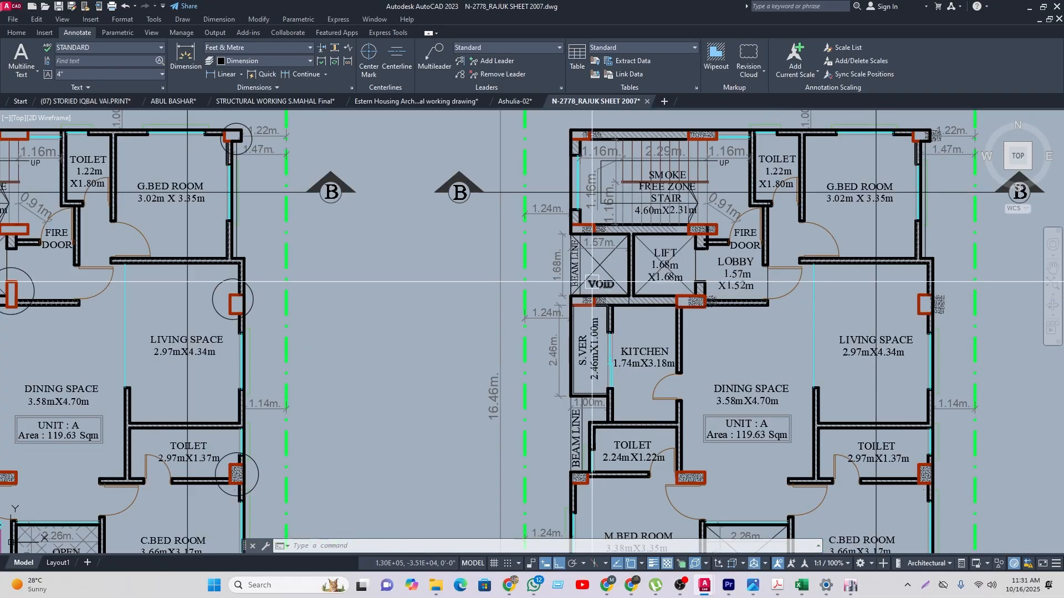
pyautogui.scroll(-3, 624, 331)
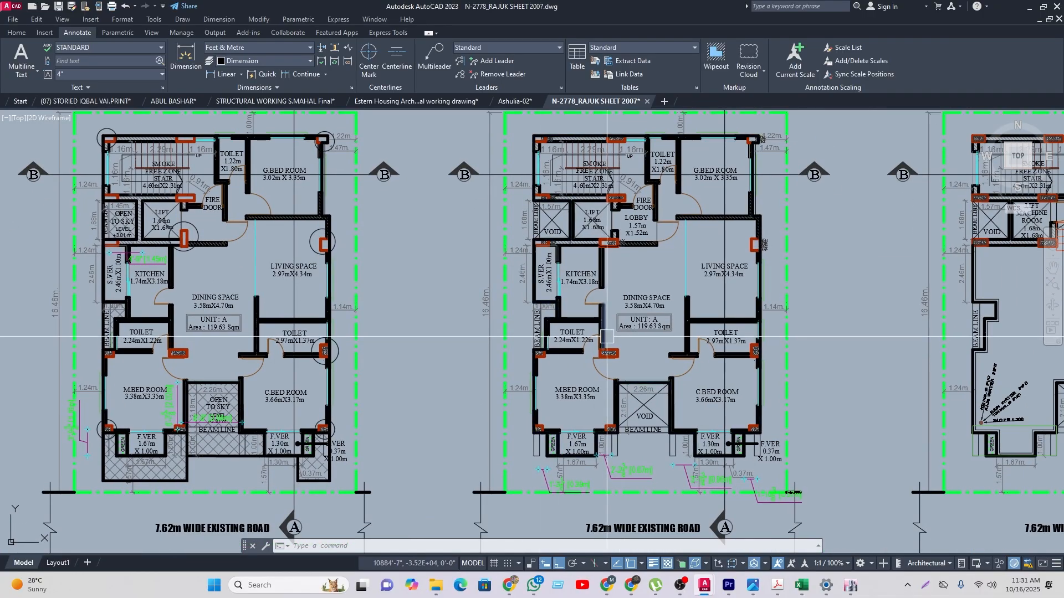
pyautogui.moveTo(604, 336); pyautogui.dragTo(581, 356, button='middle')
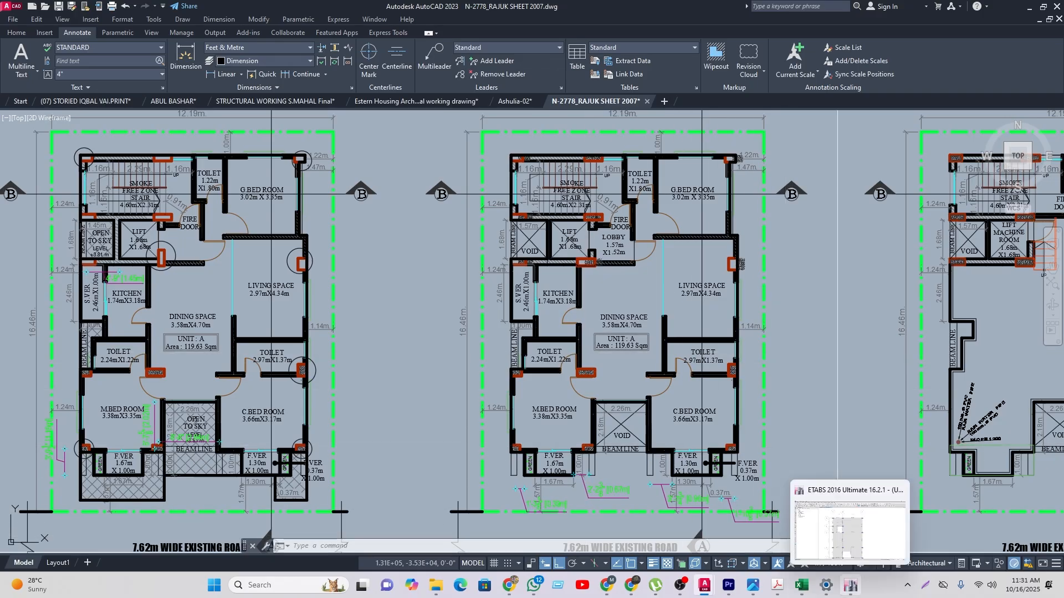
# Step: Return to ETABS and deselect the chosen beams on stories WT TOP and PENT
pyautogui.click(849, 585)
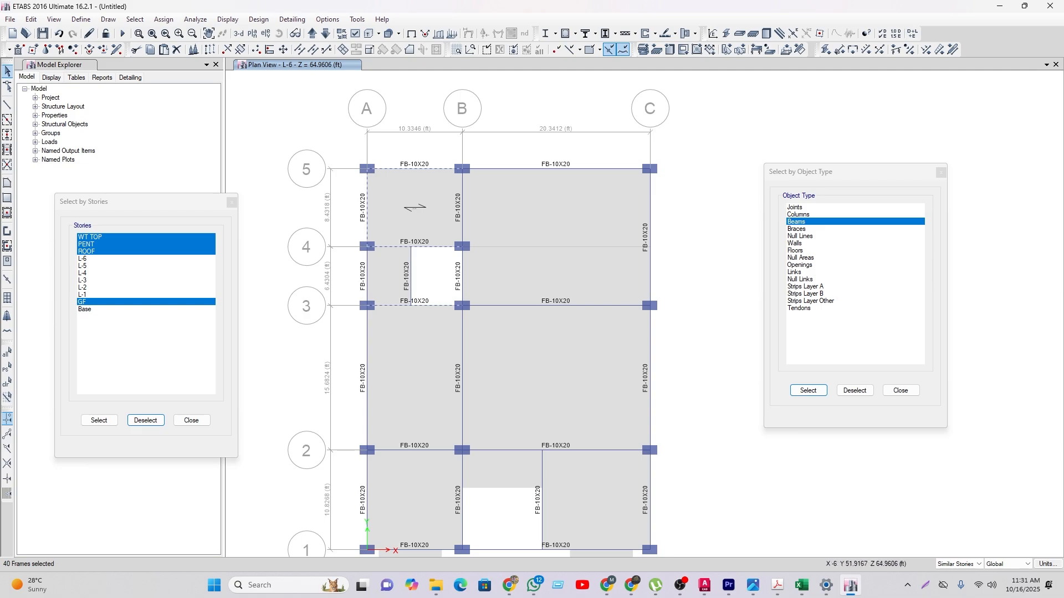
pyautogui.click(135, 19)
pyautogui.moveTo(167, 47)
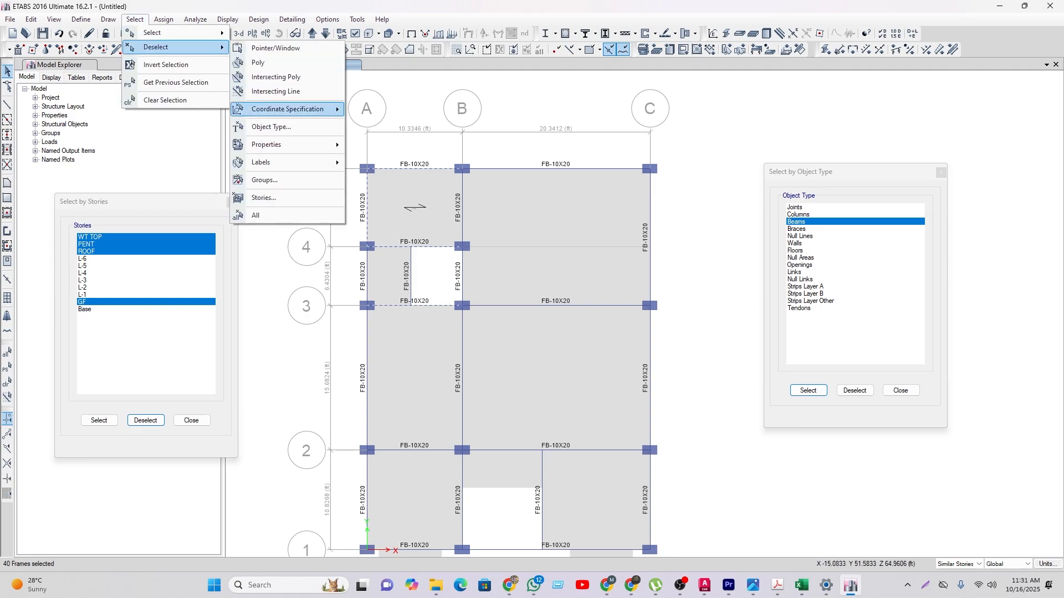
pyautogui.click(177, 169)
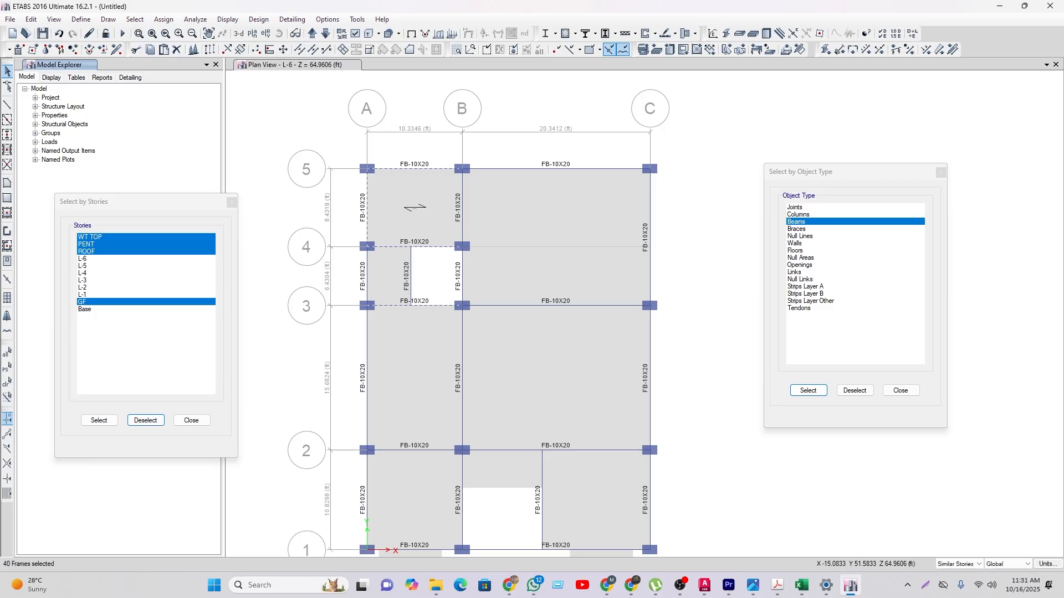
pyautogui.click(94, 302)
pyautogui.click(94, 237)
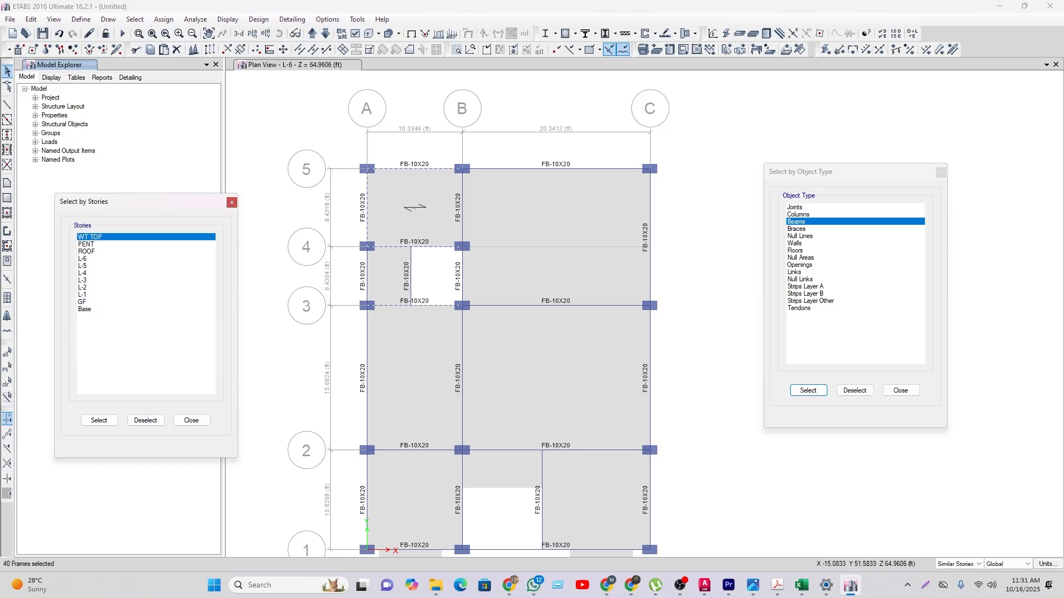
pyautogui.keyDown('ctrl'); pyautogui.click(95, 245); pyautogui.keyUp('ctrl')
pyautogui.click(94, 237)
pyautogui.keyDown('ctrl'); pyautogui.click(94, 244); pyautogui.keyUp('ctrl')
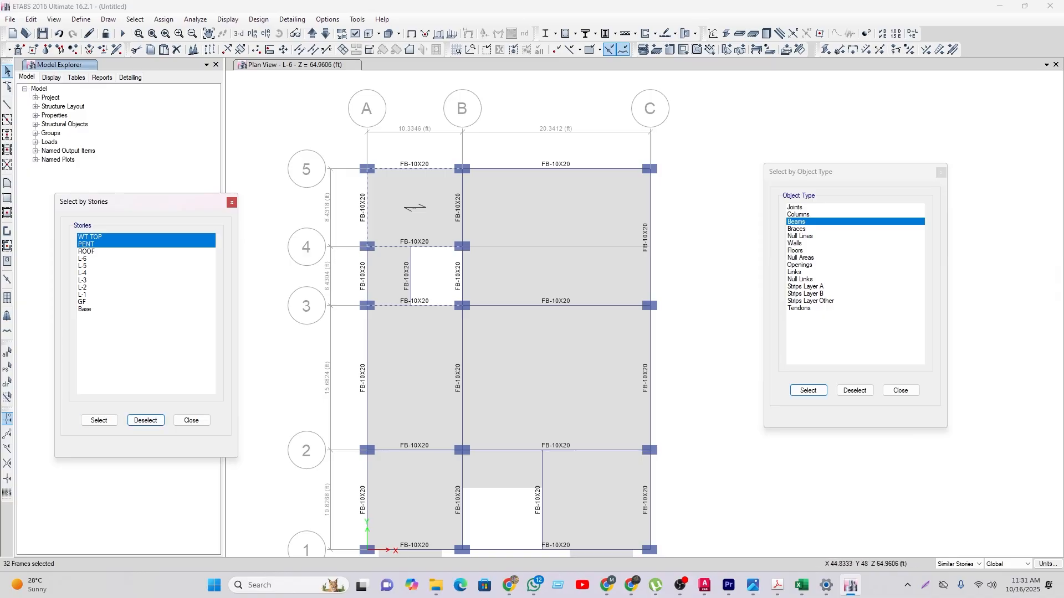
# Step: Assign a 0.9 kip/ft PWL uniform gravity load to the selected beams, replacing existing loads
pyautogui.click(939, 49)
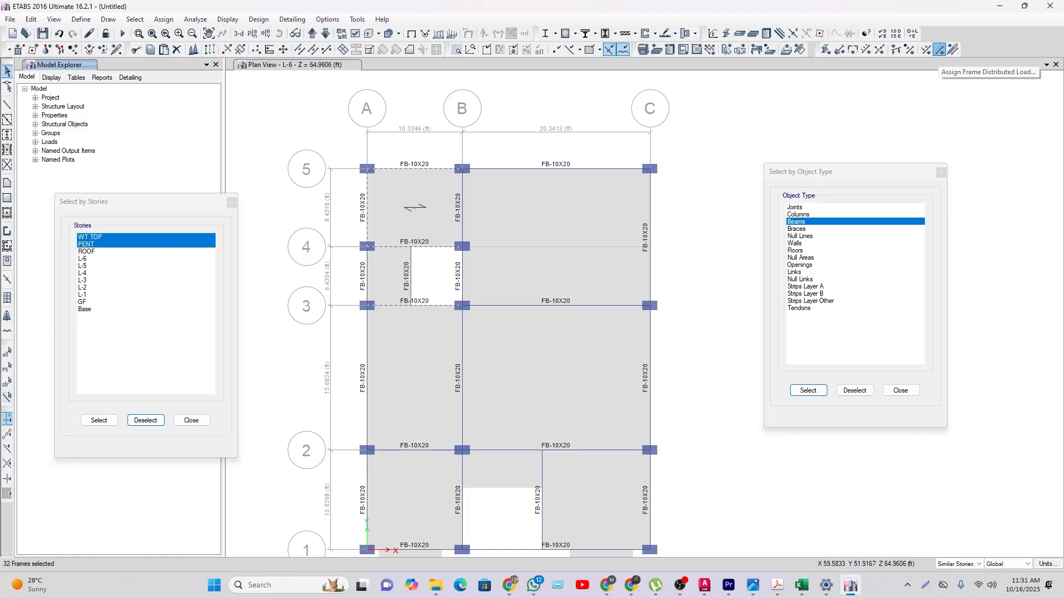
pyautogui.click(574, 230)
pyautogui.click(545, 296)
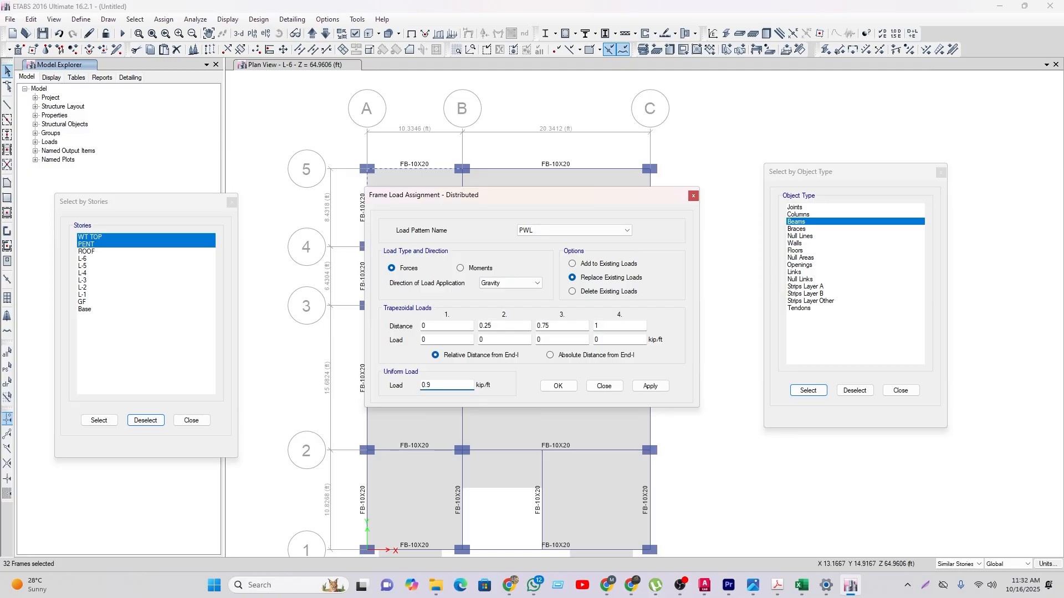
pyautogui.click(558, 385)
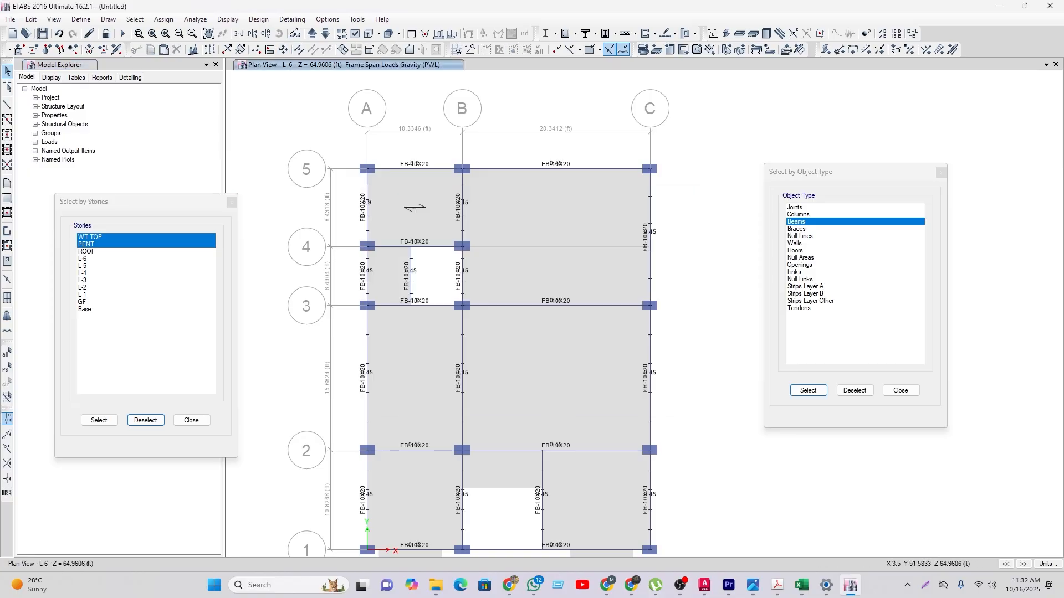
# Step: Clear the load display, limit selection to One Story, and show the PENT plan
pyautogui.click(412, 34)
pyautogui.click(961, 564)
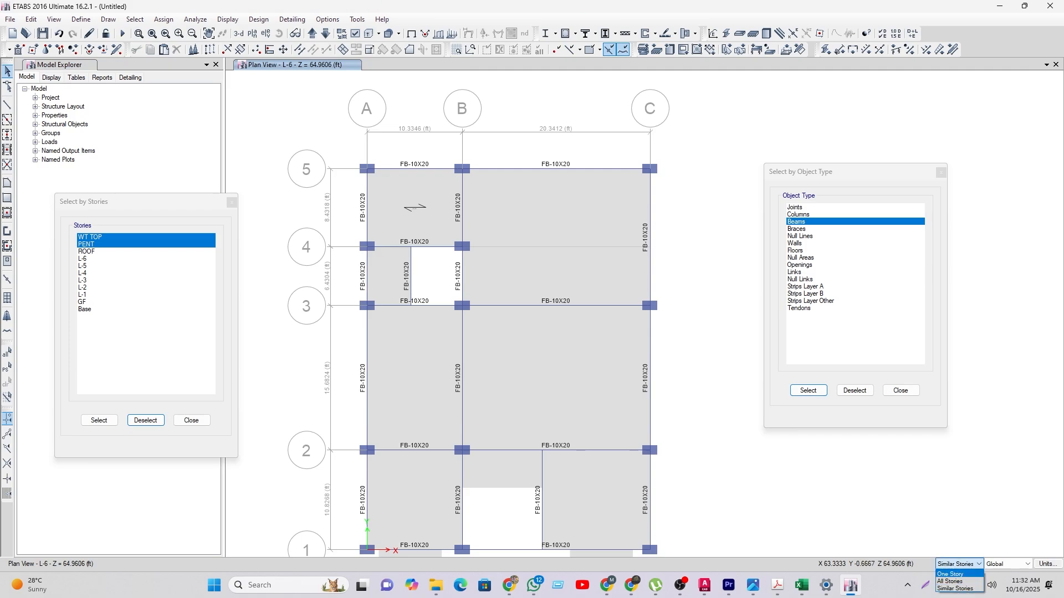
pyautogui.click(957, 573)
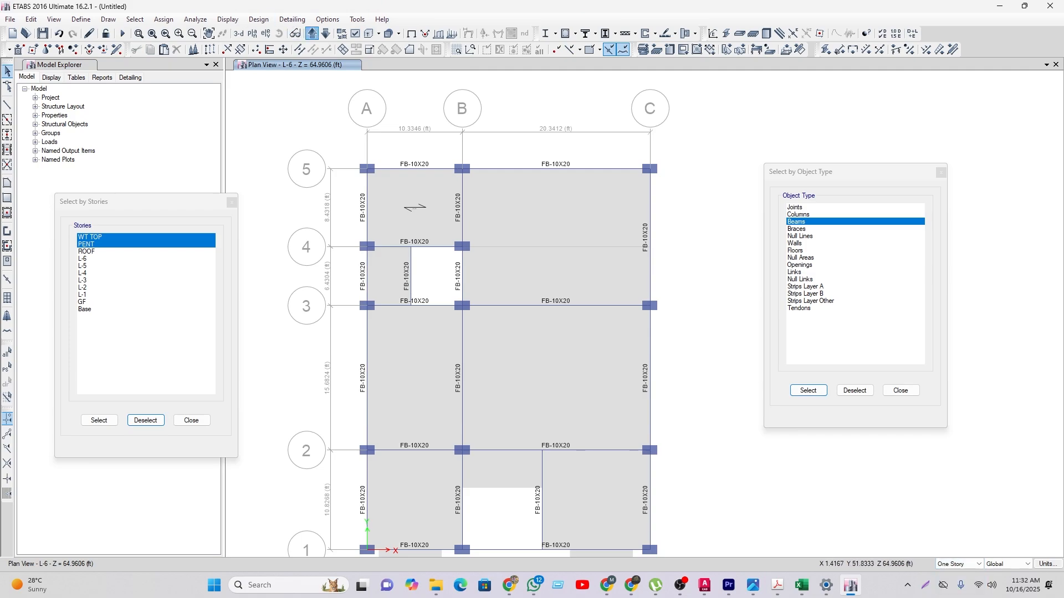
pyautogui.click(312, 34)
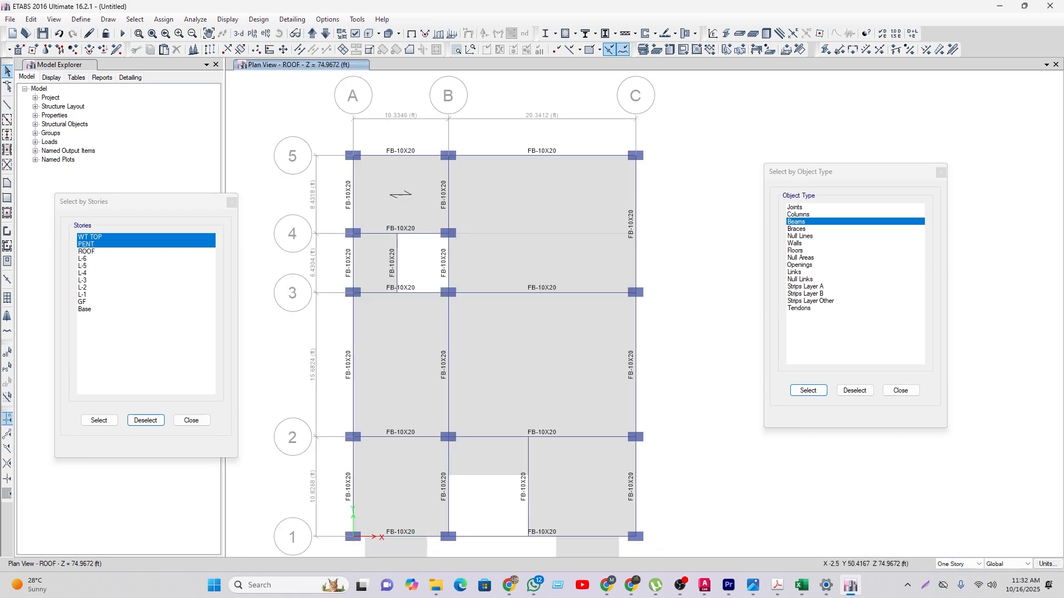
pyautogui.click(312, 33)
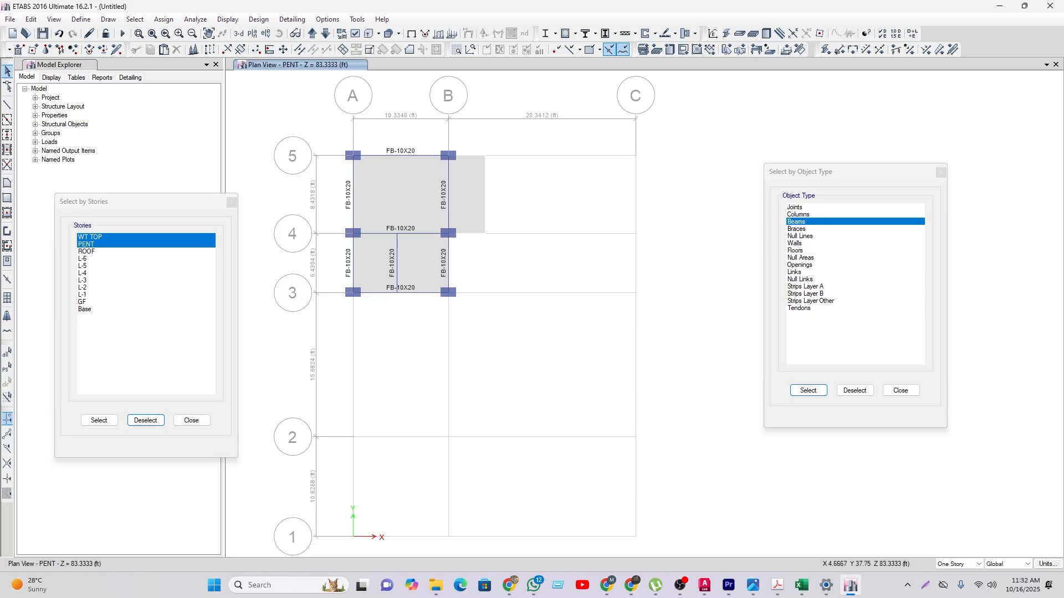
# Step: Select all beams on the PENT plan between grids A–B and 3–5, including the intermediate beam between grids 3 and 4
pyautogui.click(401, 156)
pyautogui.moveTo(468, 201); pyautogui.dragTo(338, 186)
pyautogui.moveTo(384, 244); pyautogui.dragTo(372, 223)
pyautogui.moveTo(481, 274); pyautogui.dragTo(386, 262)
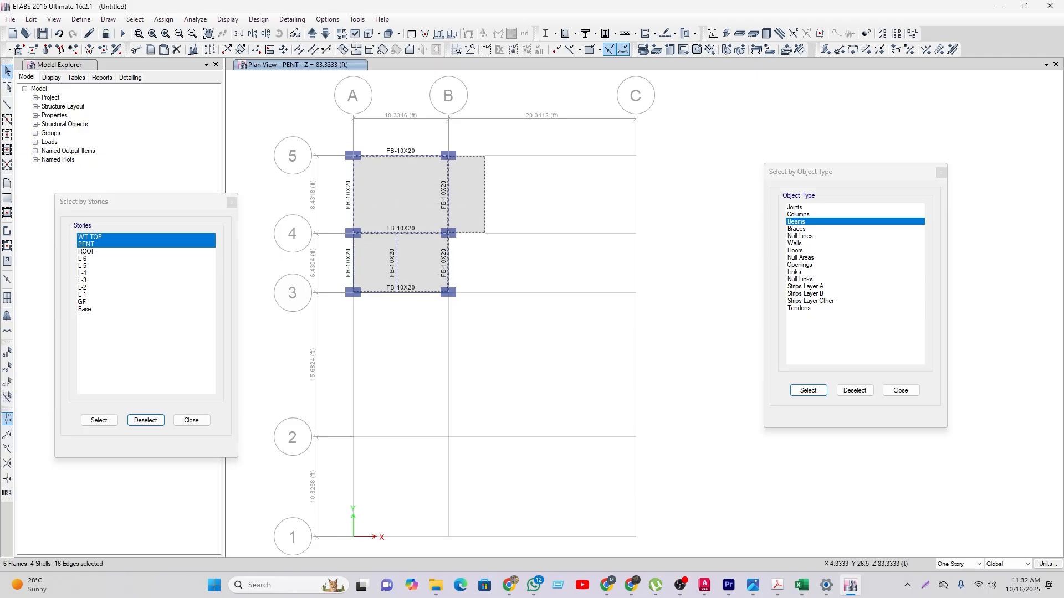
pyautogui.moveTo(426, 308); pyautogui.dragTo(413, 273)
pyautogui.click(353, 263)
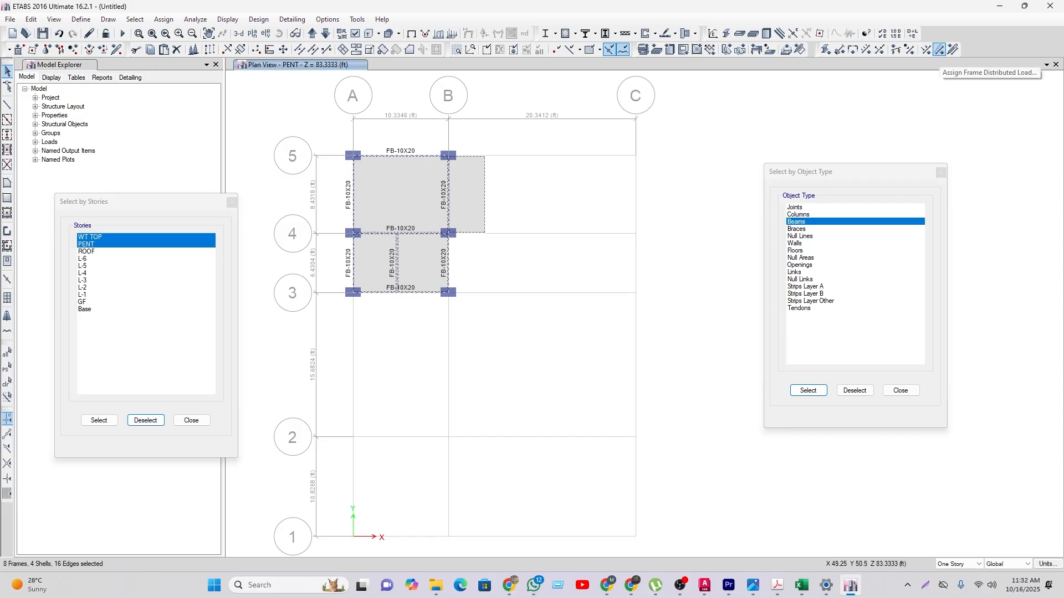
# Step: Assign a 0.6 kip/ft PWL uniform gravity load to the selected PENT beams, replacing existing loads
pyautogui.click(939, 50)
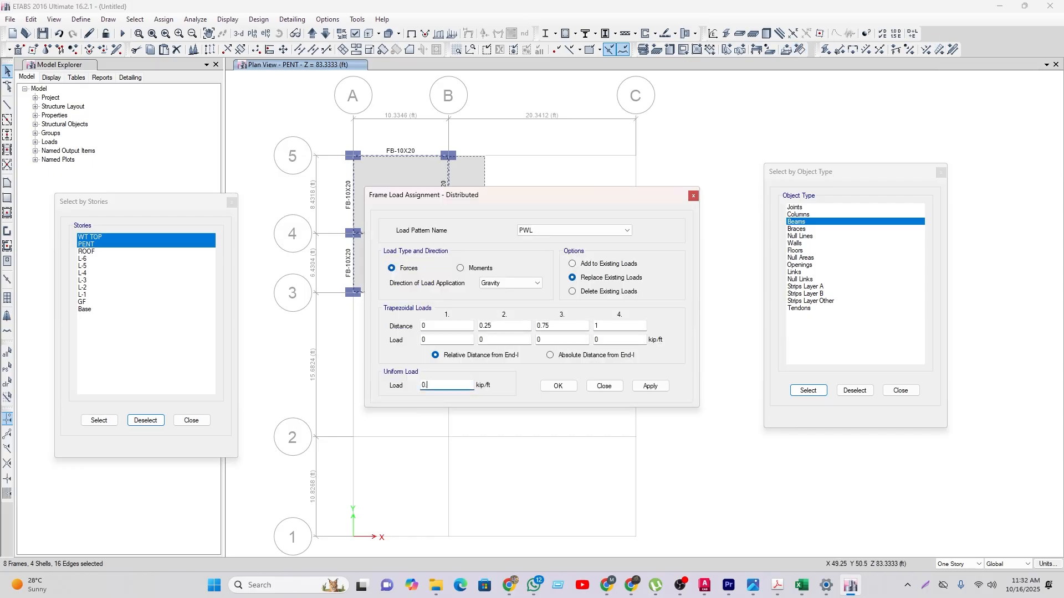
pyautogui.write('0.6')
pyautogui.click(558, 386)
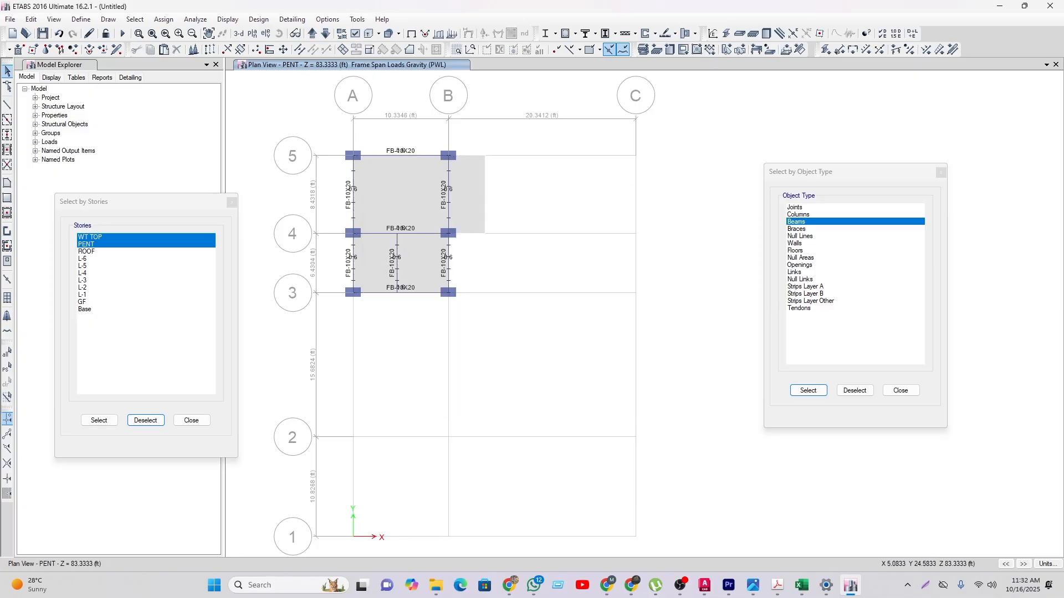
# Step: Show the WT TOP plan and select its beams between grids A–B and 3–5
pyautogui.moveTo(483, 204); pyautogui.dragTo(312, 178)
pyautogui.moveTo(411, 167); pyautogui.dragTo(404, 154)
pyautogui.moveTo(467, 274); pyautogui.dragTo(442, 261)
pyautogui.moveTo(426, 307); pyautogui.dragTo(342, 253)
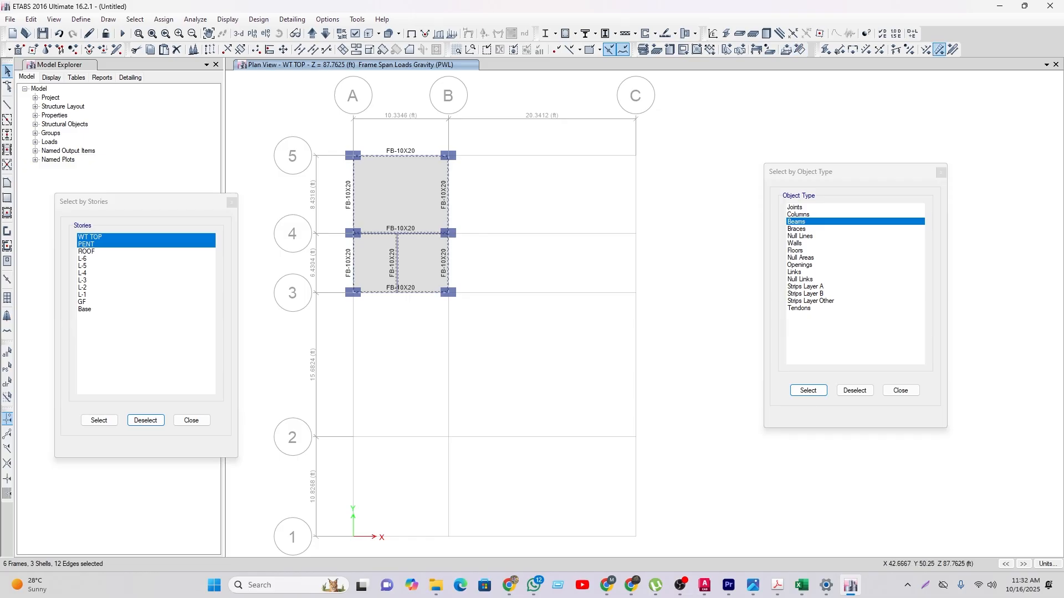
# Step: Assign a 0.2 kip/ft PWL uniform gravity load to the selected WT TOP beams, replacing existing loads
pyautogui.click(939, 49)
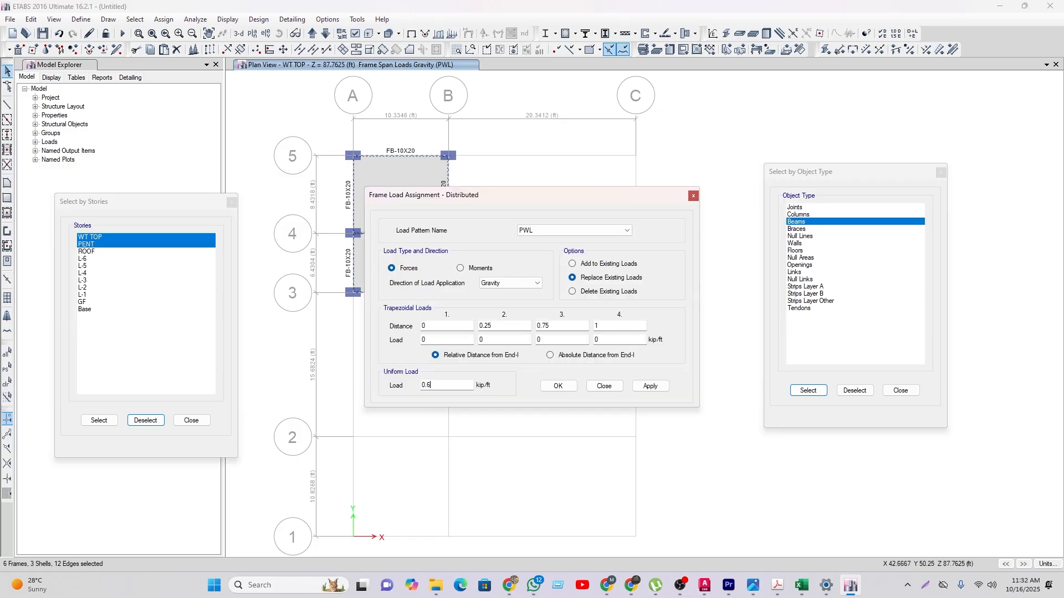
pyautogui.write('0.2')
pyautogui.click(558, 386)
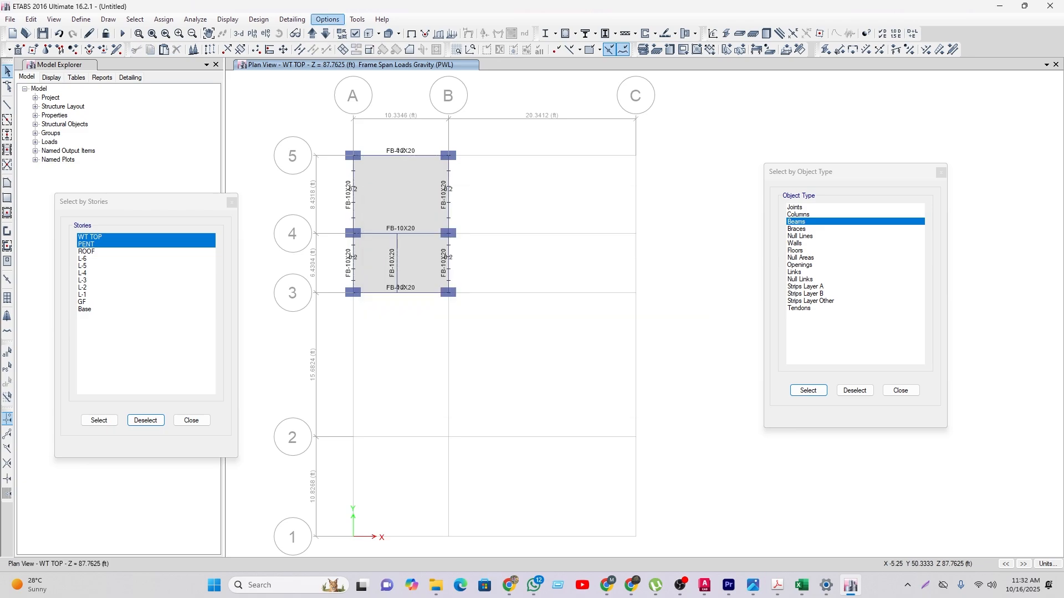
# Step: Show the ROOF plan without the load display and set the story scope to Similar Stories
pyautogui.click(326, 33)
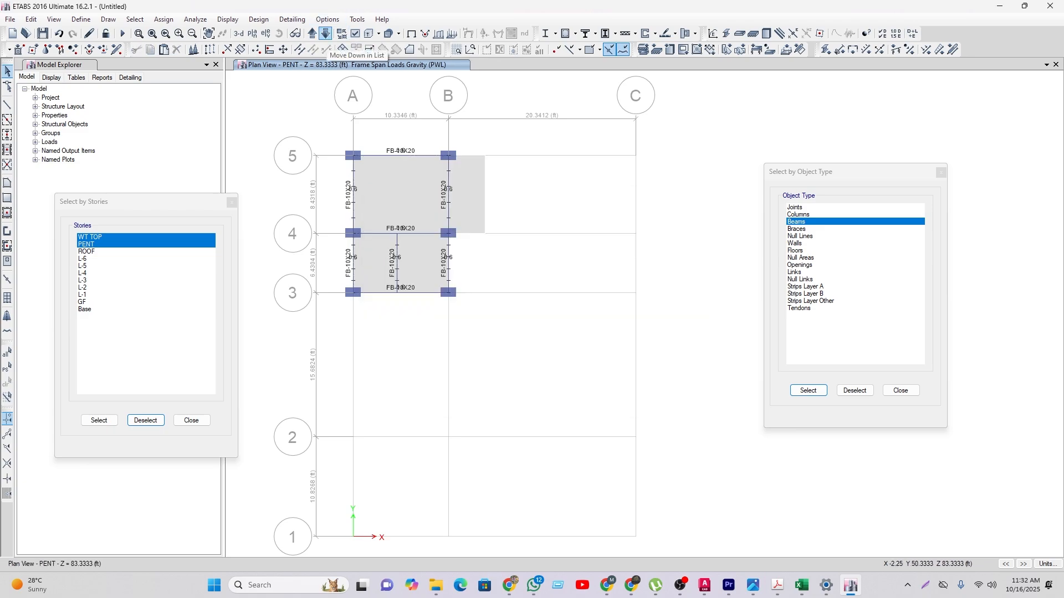
pyautogui.click(326, 33)
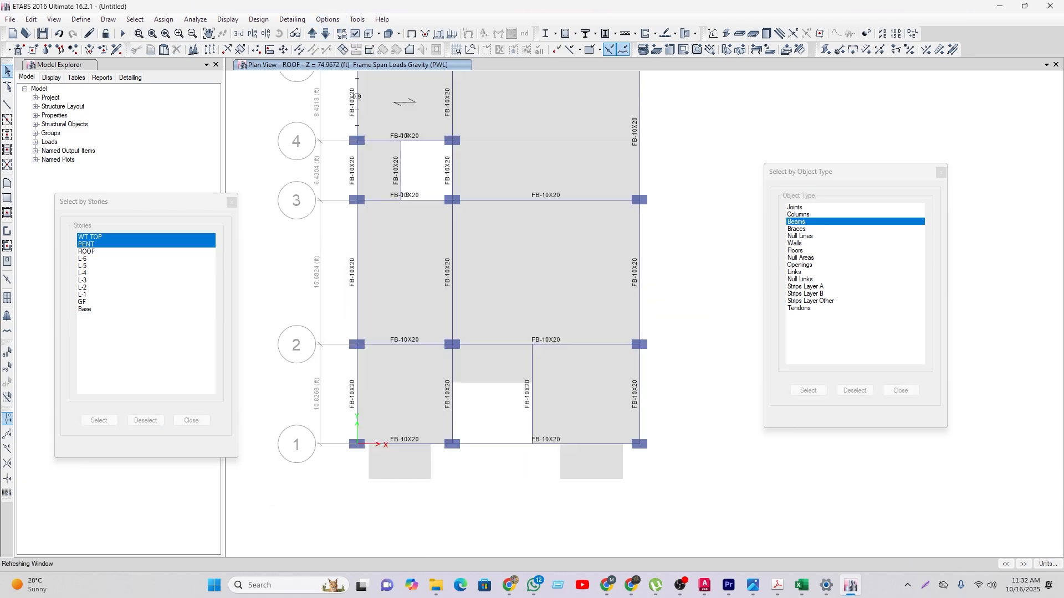
pyautogui.moveTo(435, 432)
pyautogui.mouseDown(button='middle')
pyautogui.moveTo(447, 459)
pyautogui.moveTo(449, 430)
pyautogui.mouseUp(button='middle')
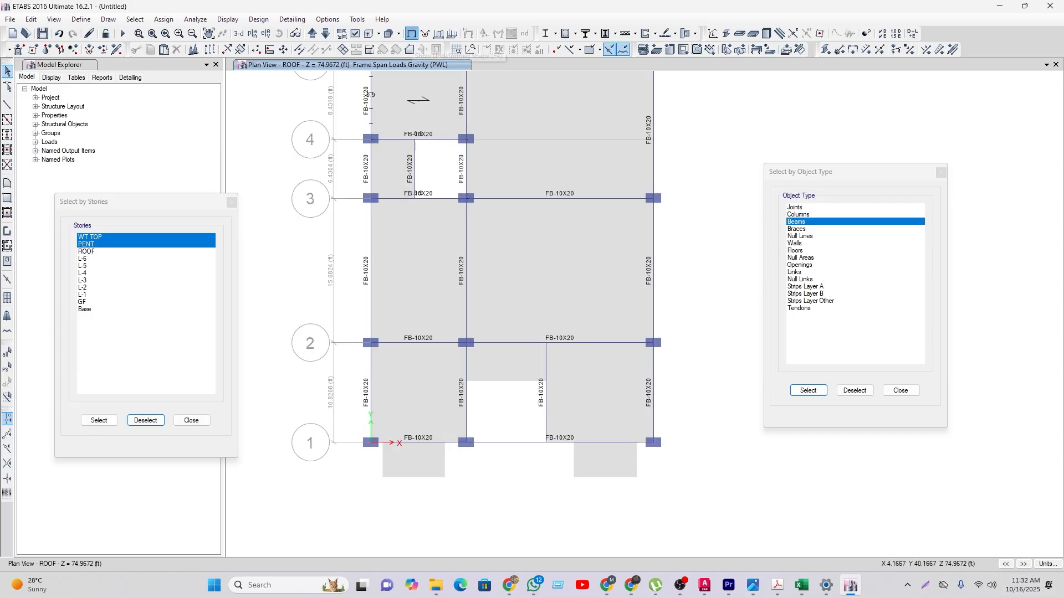
pyautogui.click(411, 34)
pyautogui.click(959, 563)
pyautogui.click(953, 588)
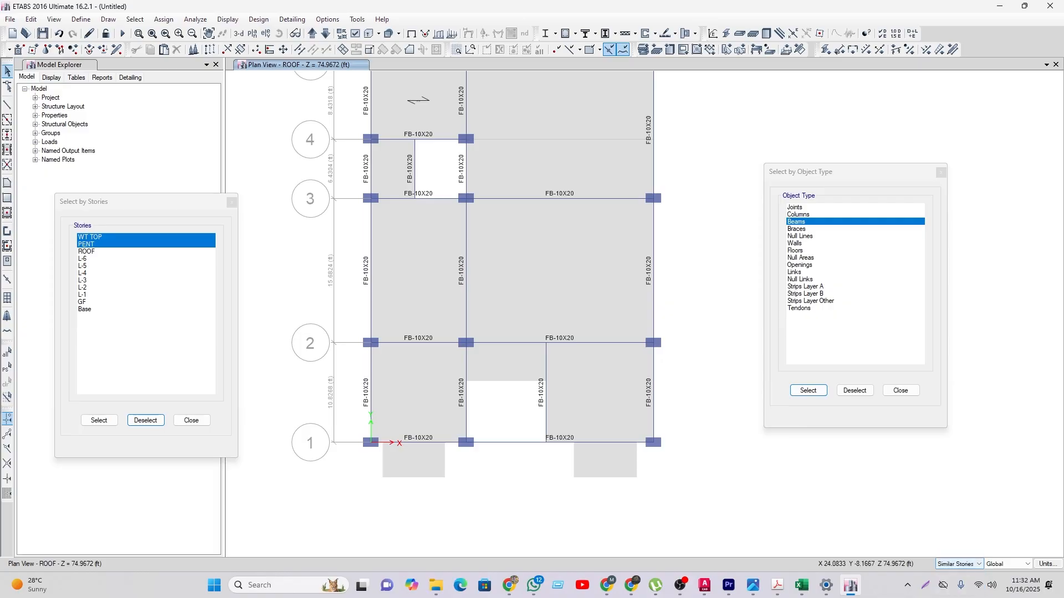
# Step: Set up straight frame line drawing with the section property None, moving the story selection dialog clear of the object properties
pyautogui.click(6, 104)
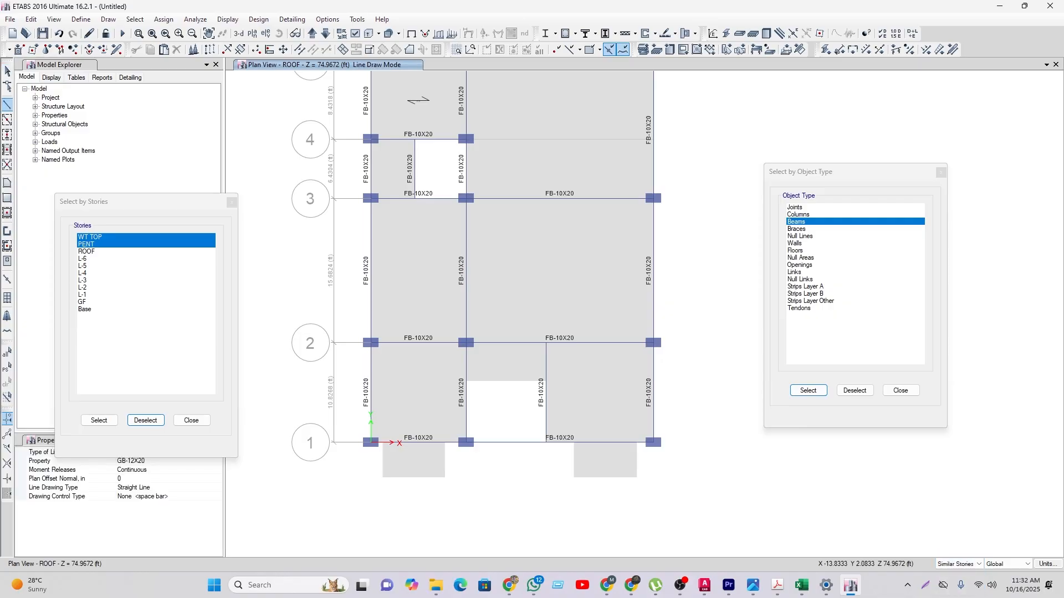
pyautogui.moveTo(146, 201); pyautogui.dragTo(135, 142)
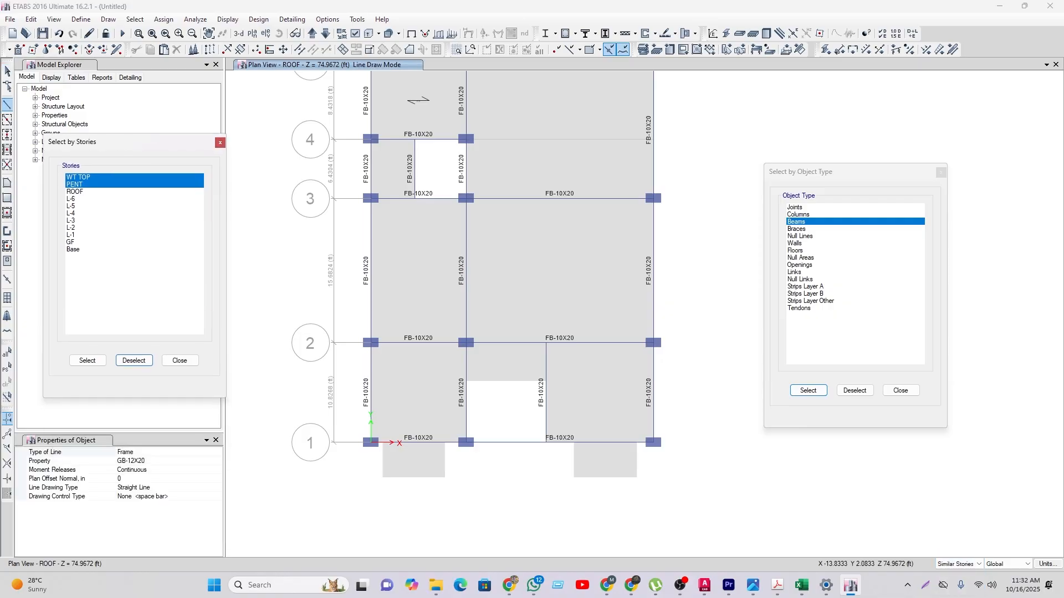
pyautogui.click(149, 452)
pyautogui.click(217, 452)
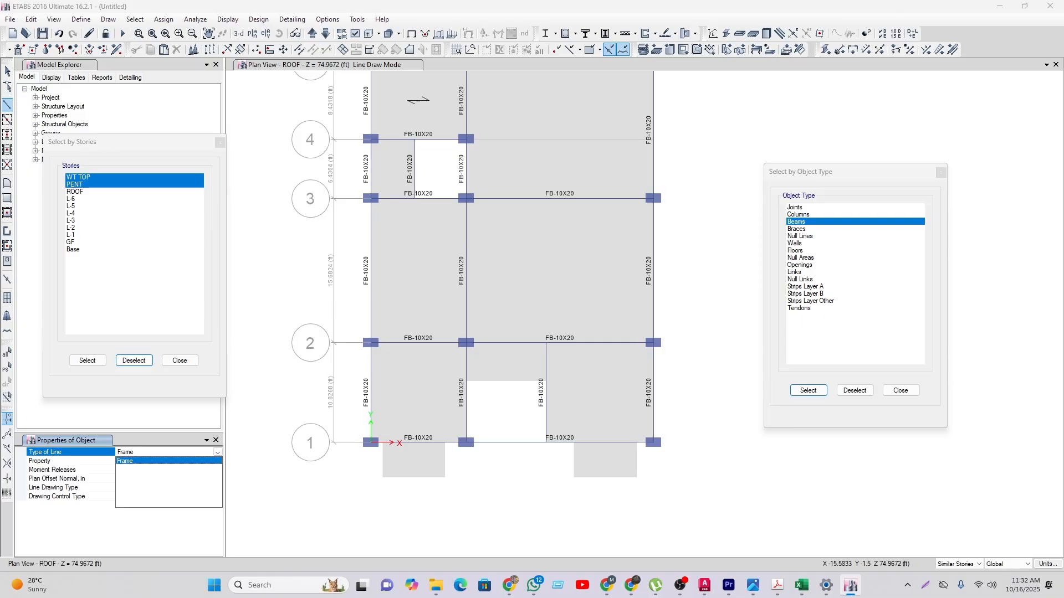
pyautogui.click(217, 453)
pyautogui.click(210, 461)
pyautogui.click(218, 461)
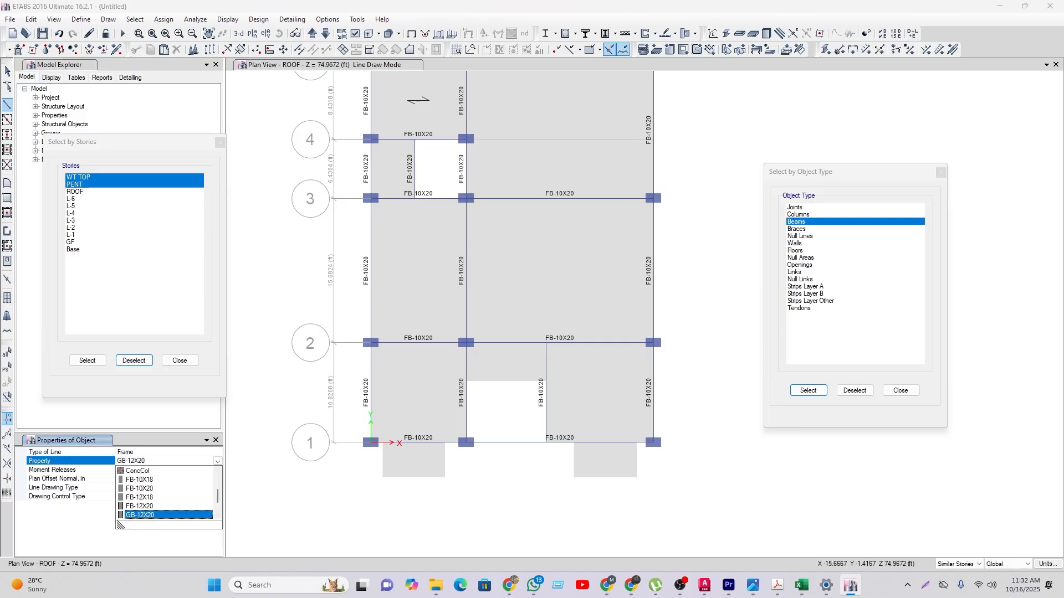
pyautogui.scroll(-1, 167, 498)
pyautogui.click(144, 516)
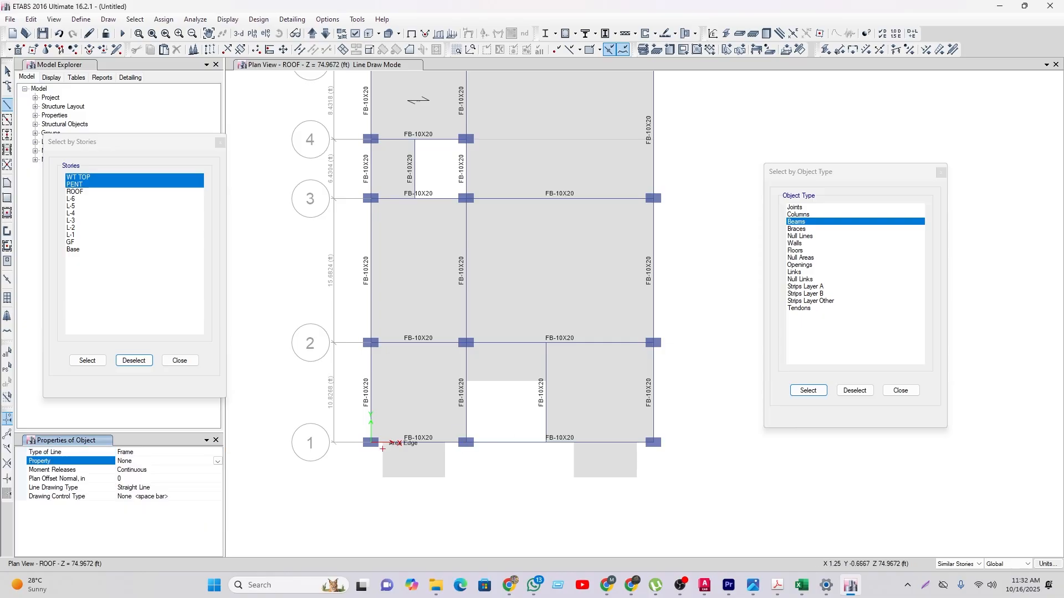
# Step: Draw null lines along the three free edges of the projecting slab between grids A and B below grid 1, about 3.83 ft deep
pyautogui.click(383, 443)
pyautogui.click(382, 477)
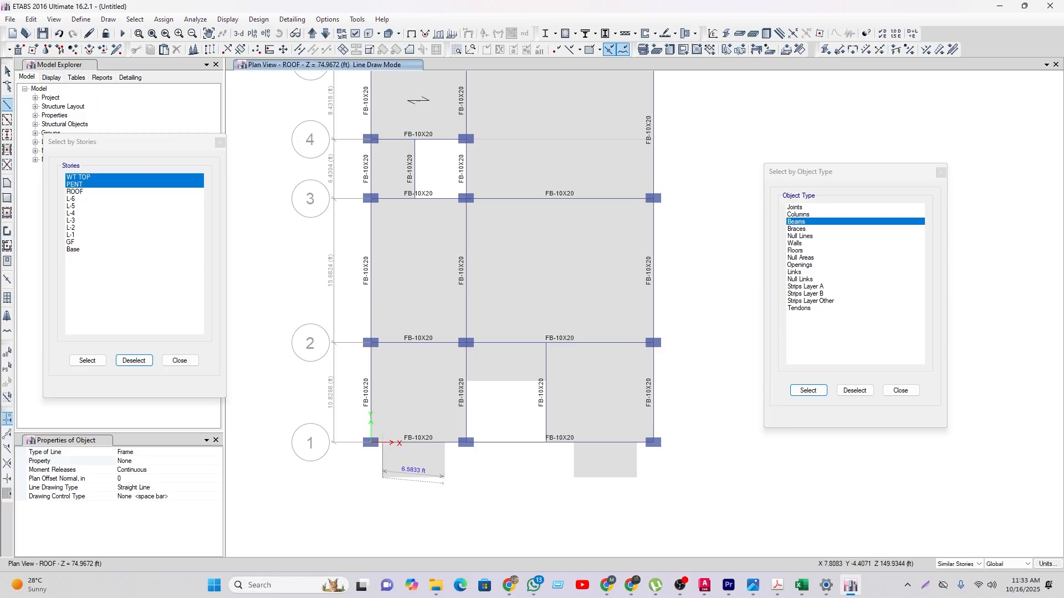
pyautogui.click(445, 478)
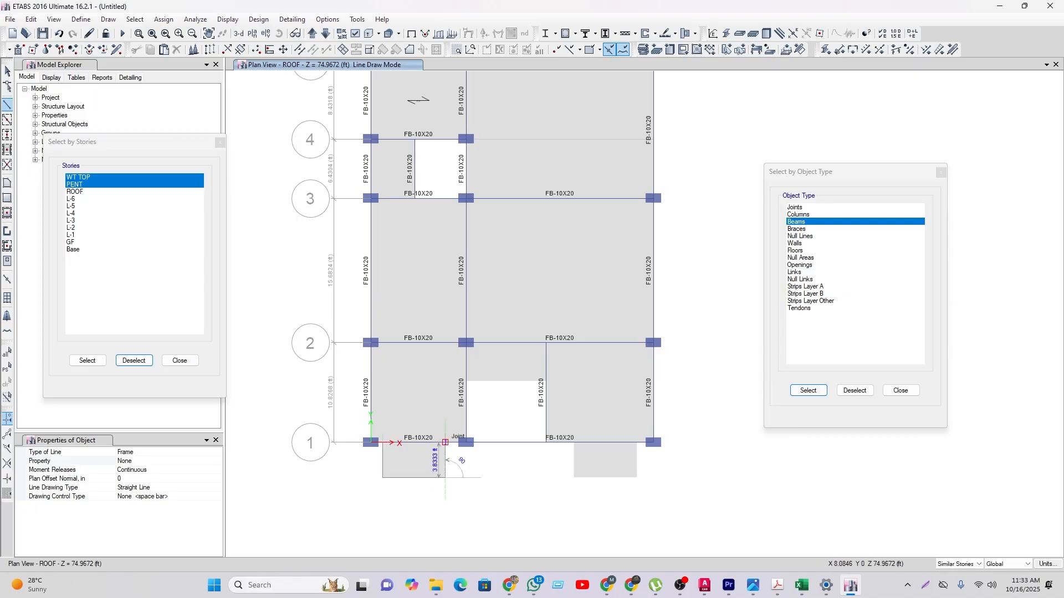
pyautogui.doubleClick(445, 442)
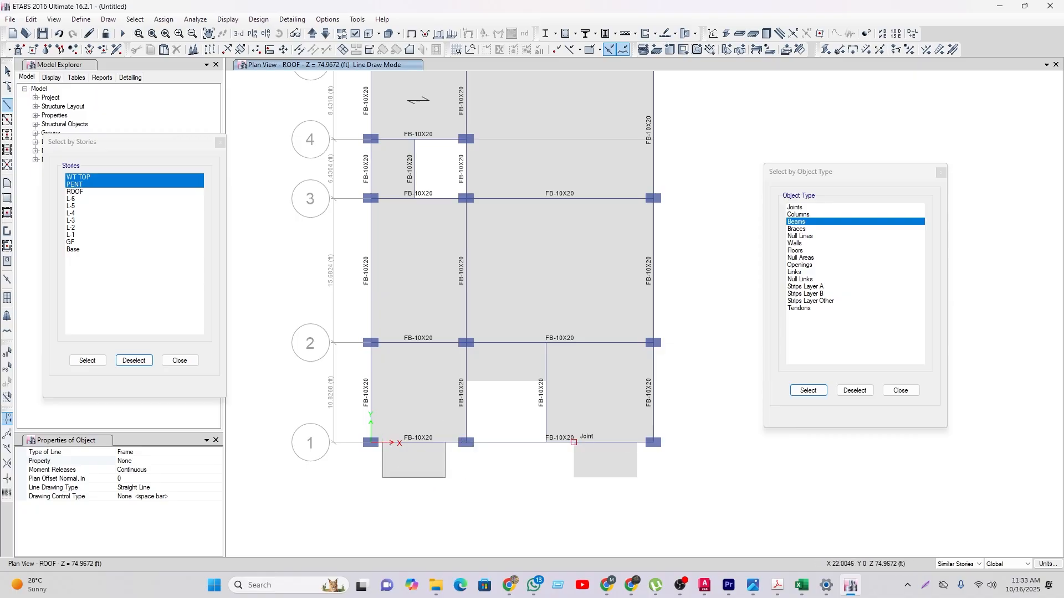
# Step: Draw null lines along the three free edges of the projecting slab near grid C below grid 1, about 6.84 ft wide
pyautogui.click(574, 442)
pyautogui.click(574, 478)
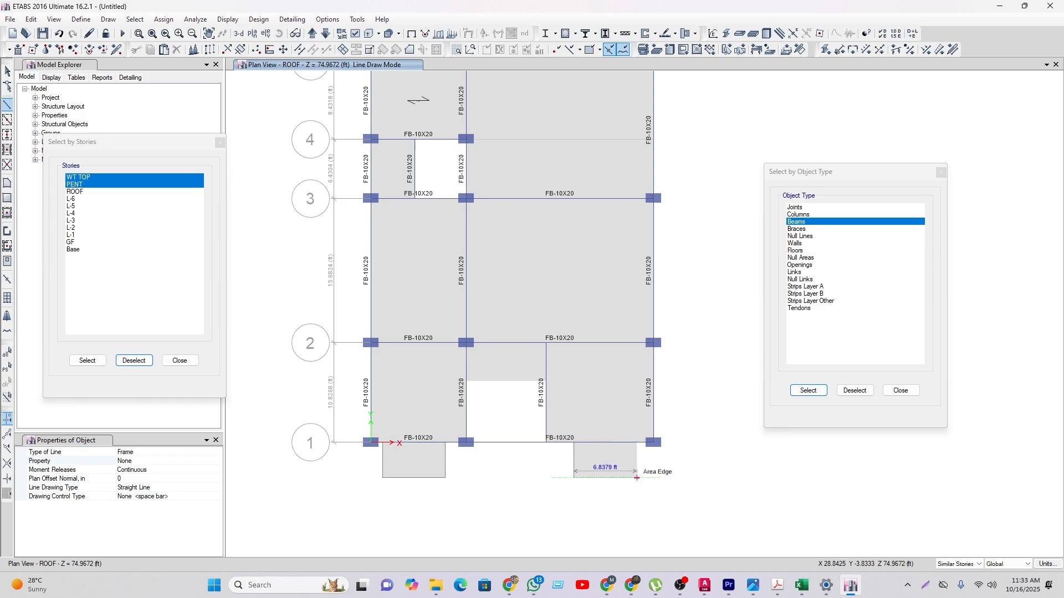
pyautogui.click(637, 478)
pyautogui.doubleClick(637, 442)
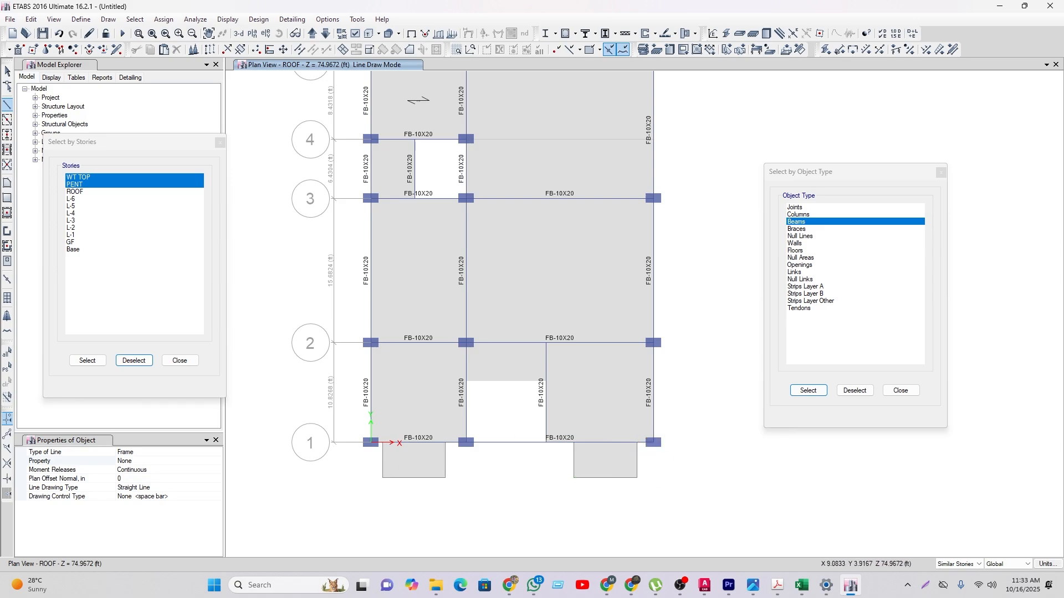
# Step: Draw a null line along the slab edge above the void between grids 1 and 2, from grid B to the intermediate beam
pyautogui.click(466, 381)
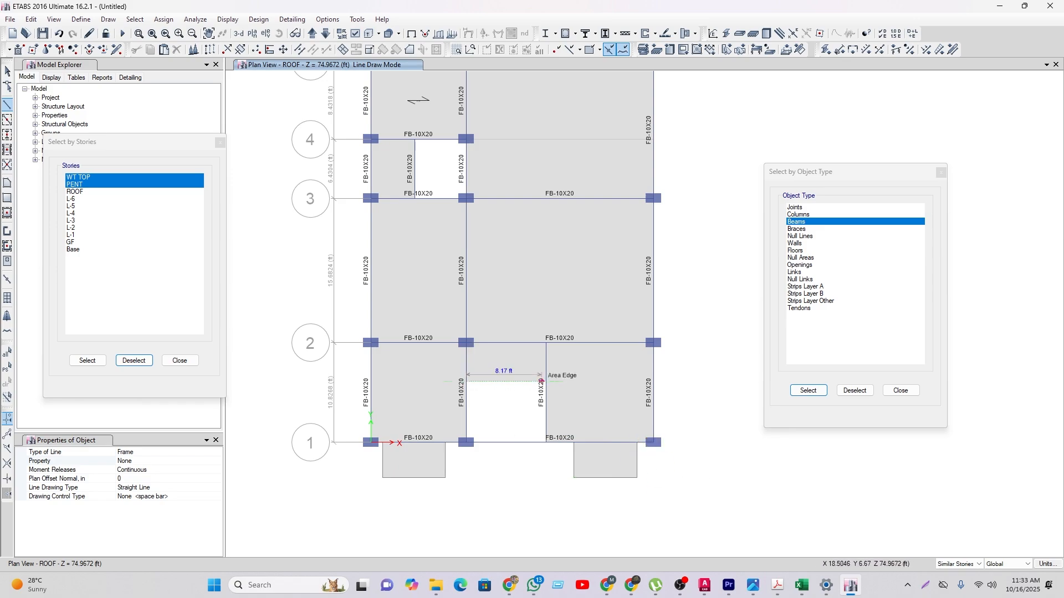
pyautogui.doubleClick(546, 381)
pyautogui.press('Escape')
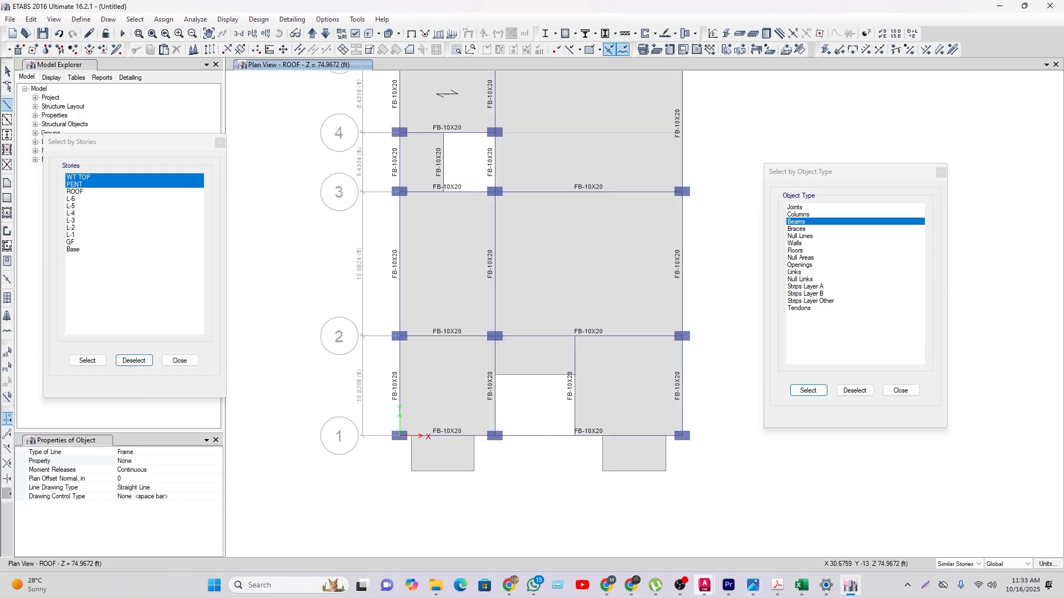
# Step: Switch to the N-2778_RAJUK SHEET 2007 drawing in AutoCAD, examine the partition walls on the 2nd to 6th floor plan, and return to ETABS
pyautogui.click(704, 585)
pyautogui.click(998, 529)
pyautogui.scroll(5, 629, 339)
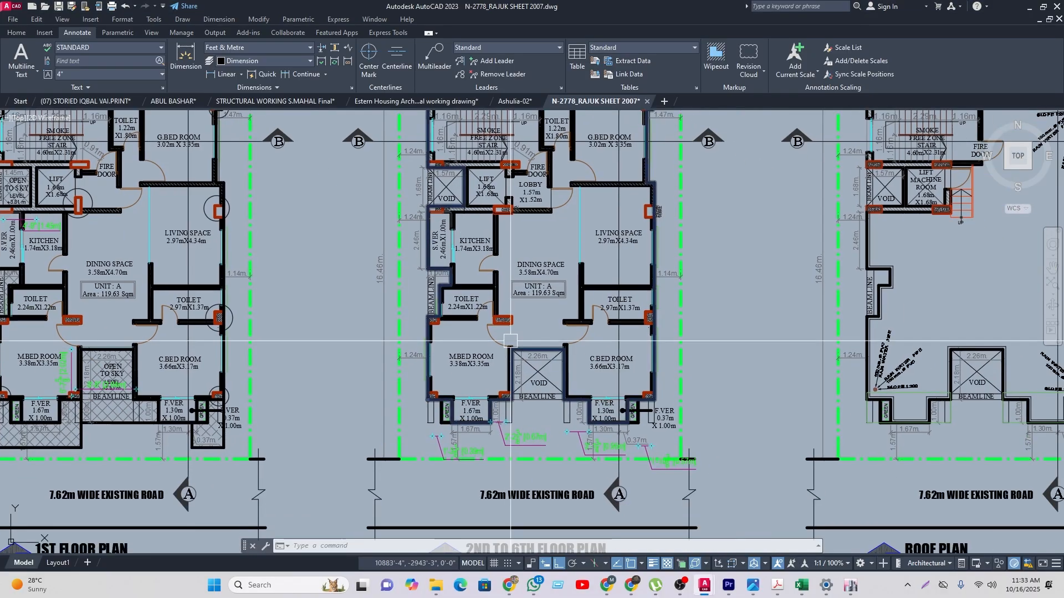
pyautogui.moveTo(674, 332); pyautogui.dragTo(601, 354, button='middle')
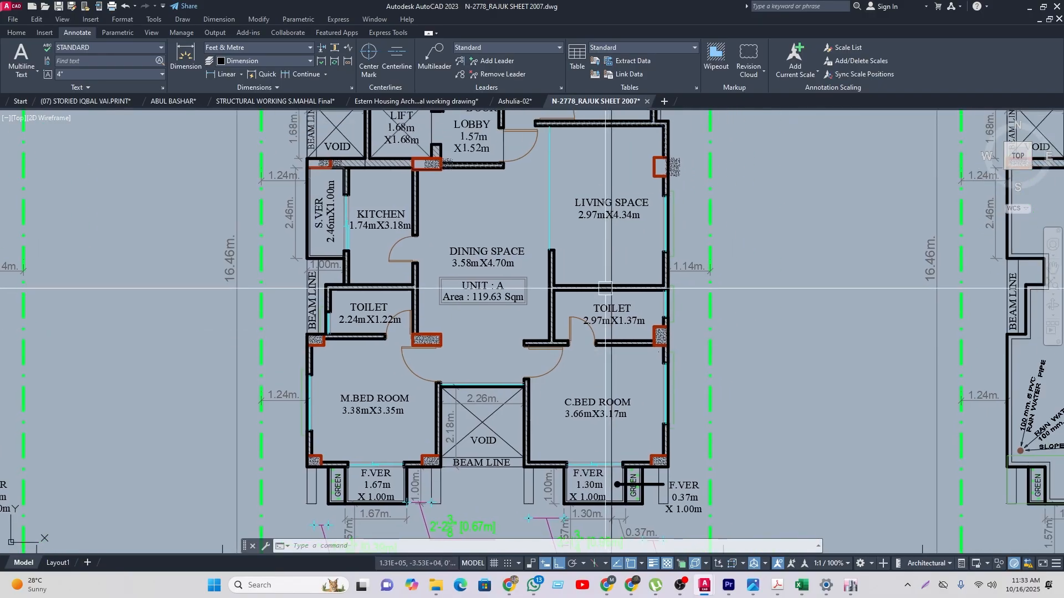
pyautogui.moveTo(599, 288); pyautogui.dragTo(565, 433, button='middle')
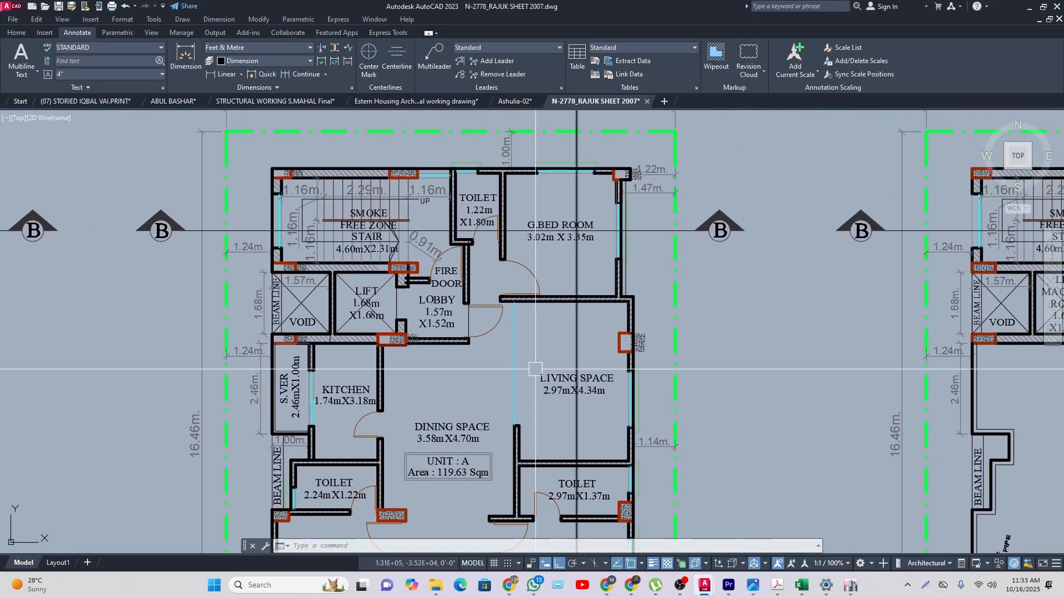
pyautogui.moveTo(289, 456); pyautogui.dragTo(354, 362, button='middle')
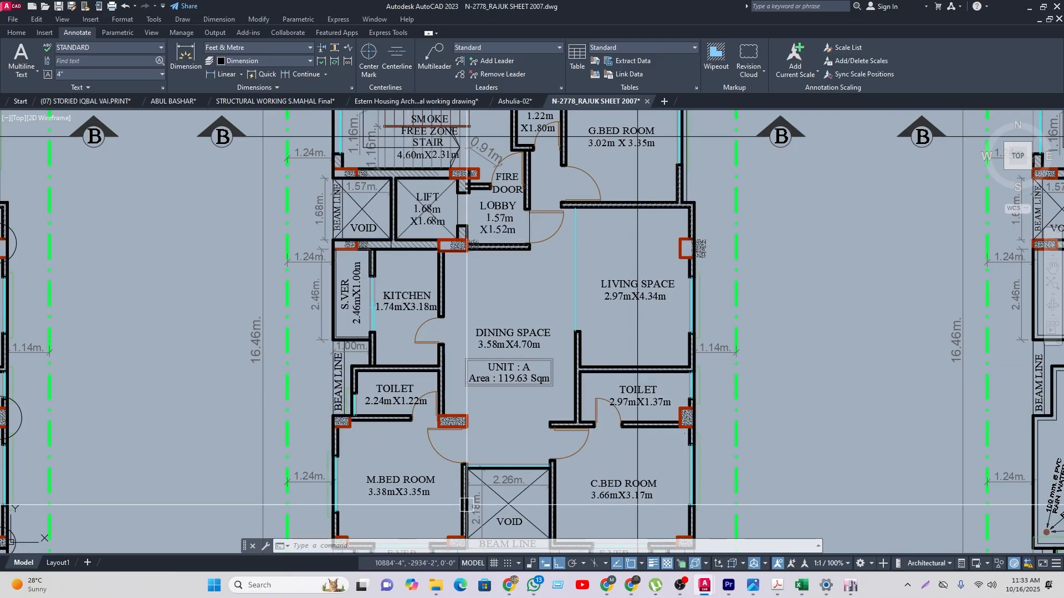
pyautogui.click(850, 586)
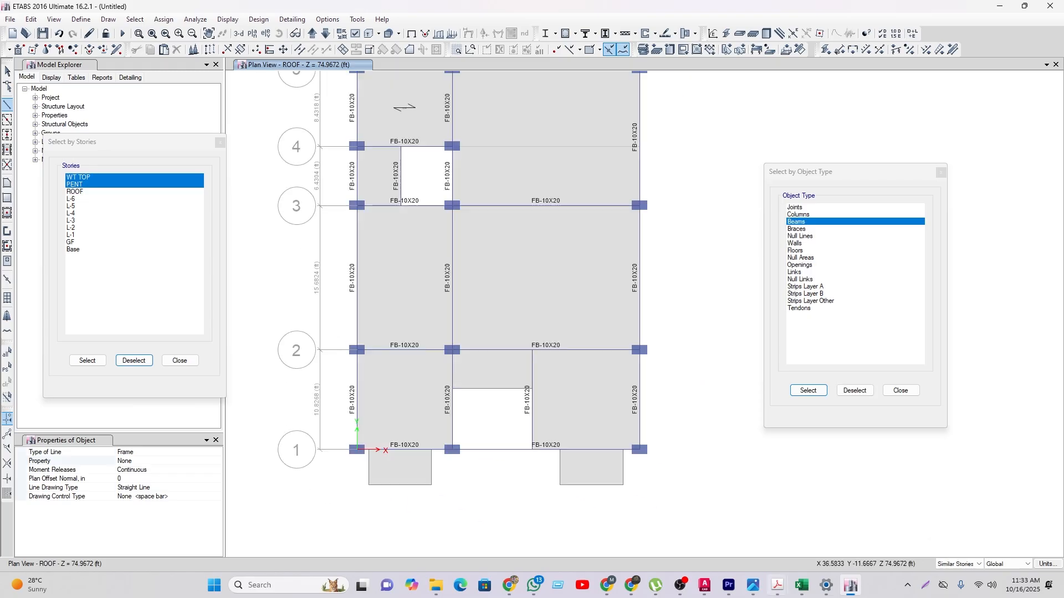
pyautogui.moveTo(704, 585)
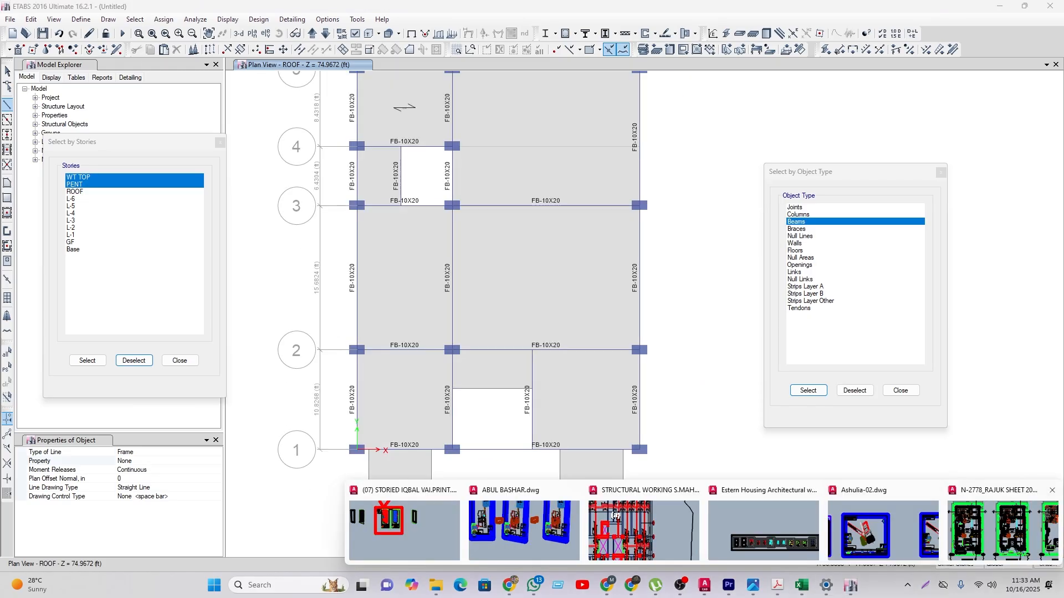
pyautogui.click(1011, 532)
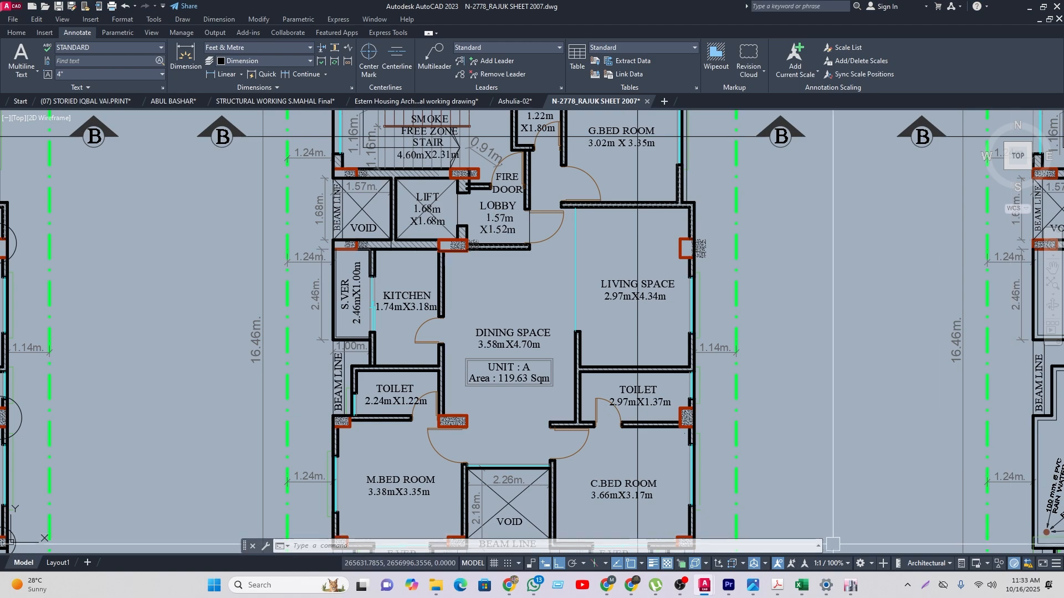
pyautogui.moveTo(850, 585)
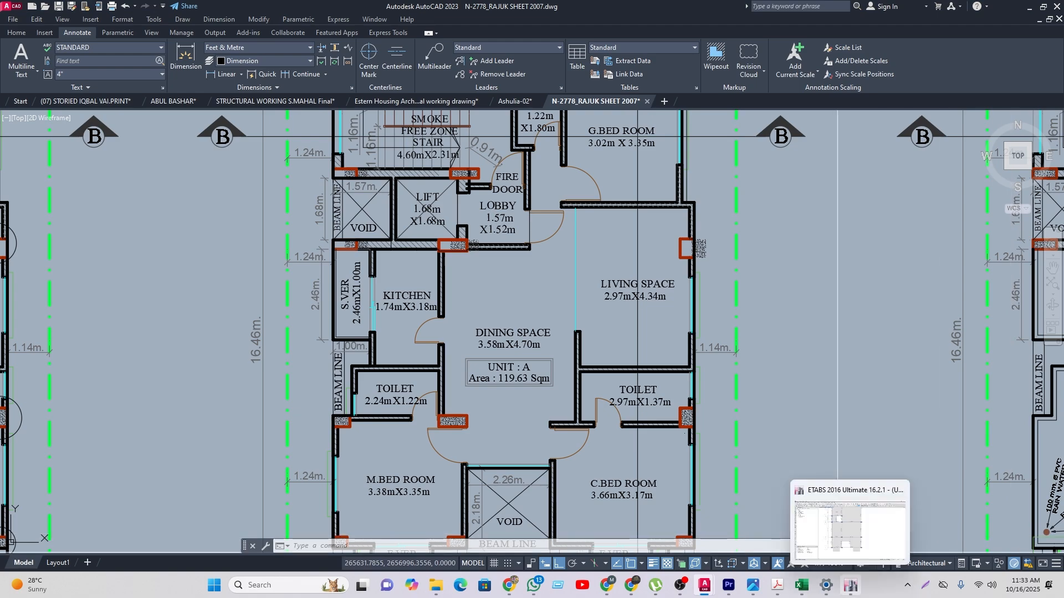
pyautogui.click(850, 585)
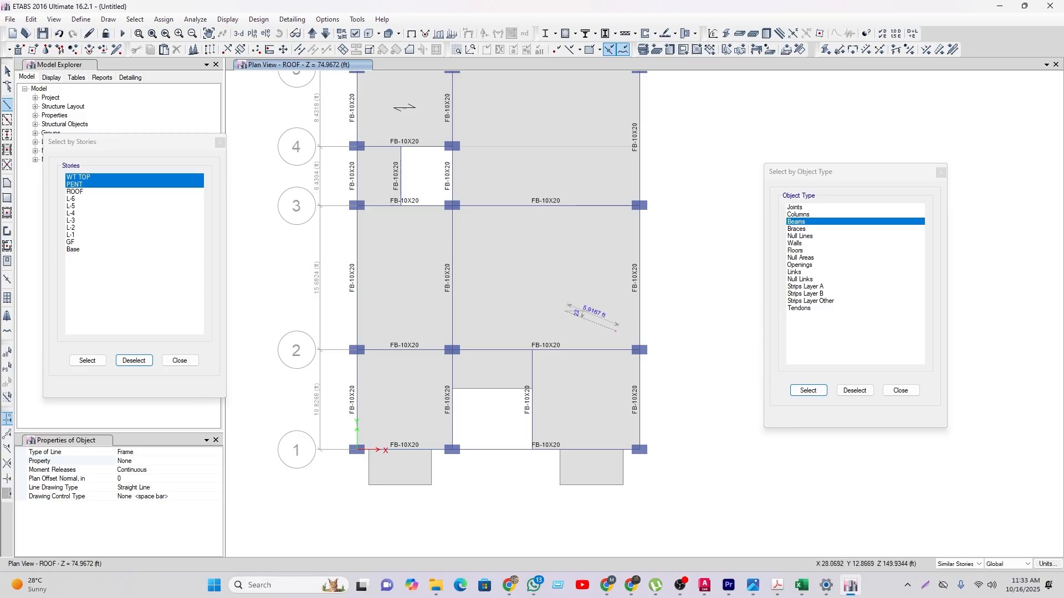
# Step: Draw the toilet's partition null lines near grids C and 2, about 8.09 ft parallel to X and 4.26 ft parallel to Y
pyautogui.press('x')
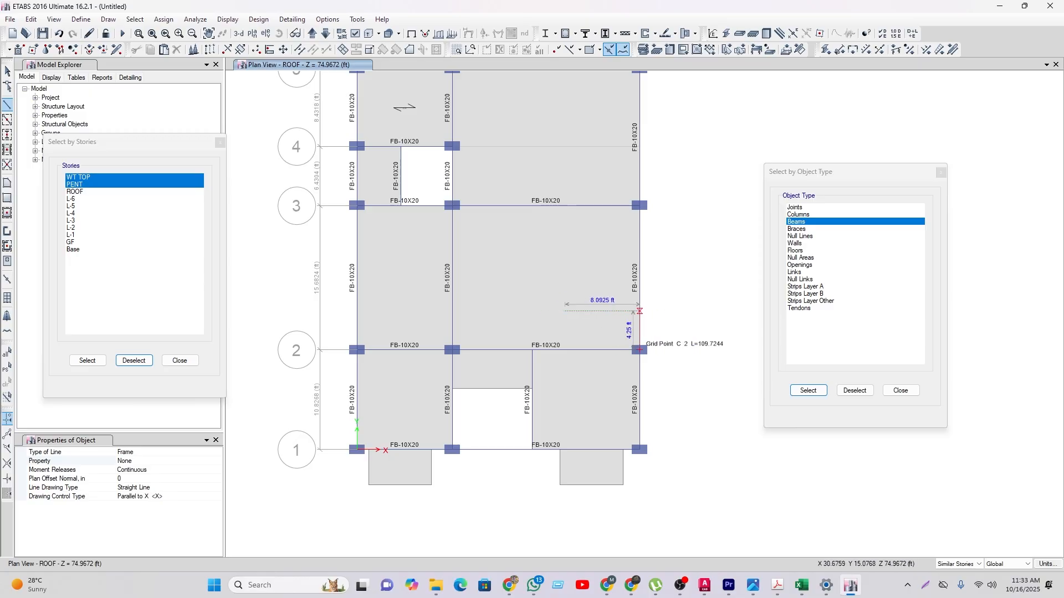
pyautogui.click(640, 311)
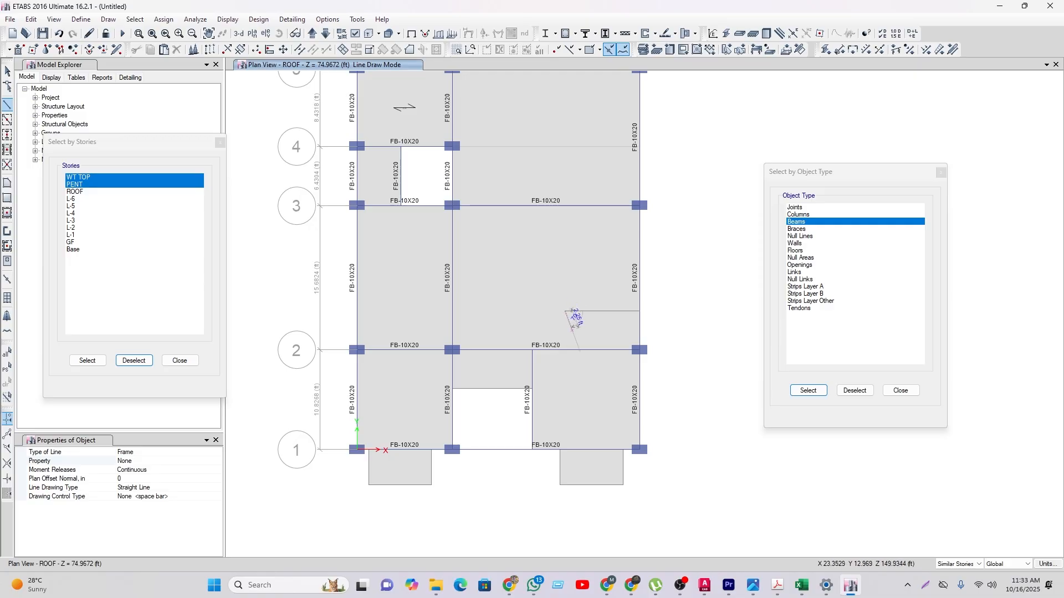
pyautogui.press('y')
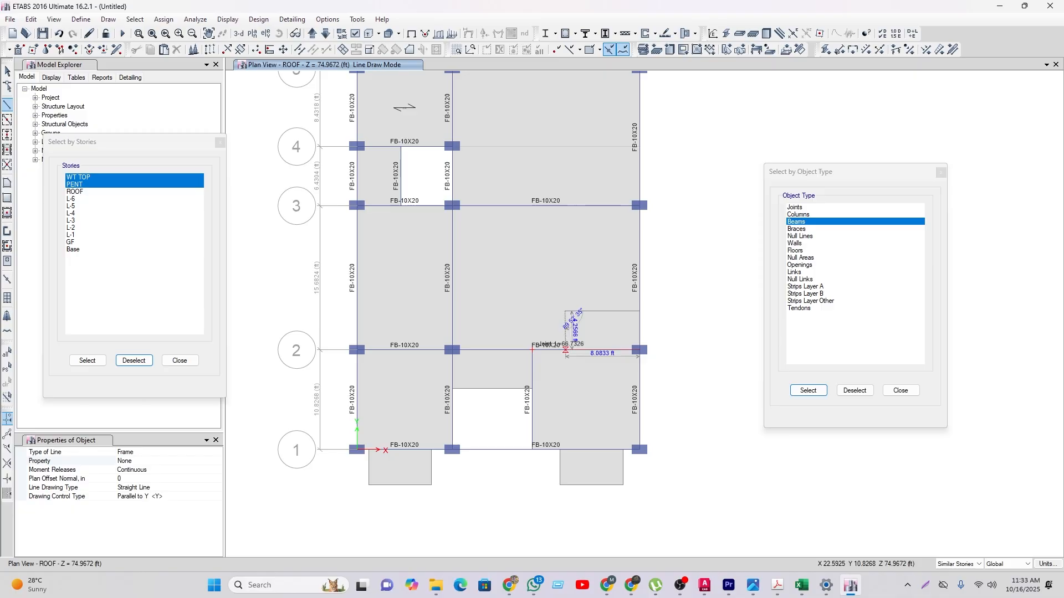
pyautogui.doubleClick(565, 350)
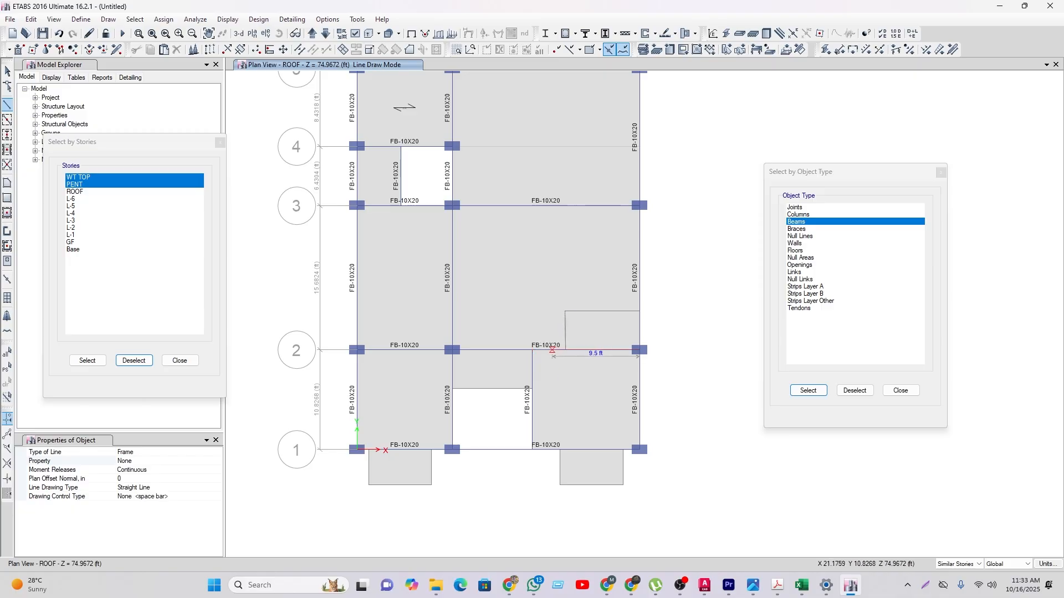
# Step: Draw a null line parallel to Y from grid 5 to grid 3, about 4.42 ft from grid B toward grid C
pyautogui.moveTo(436, 293)
pyautogui.mouseDown(button='middle')
pyautogui.moveTo(485, 353)
pyautogui.moveTo(501, 353)
pyautogui.mouseUp(button='middle')
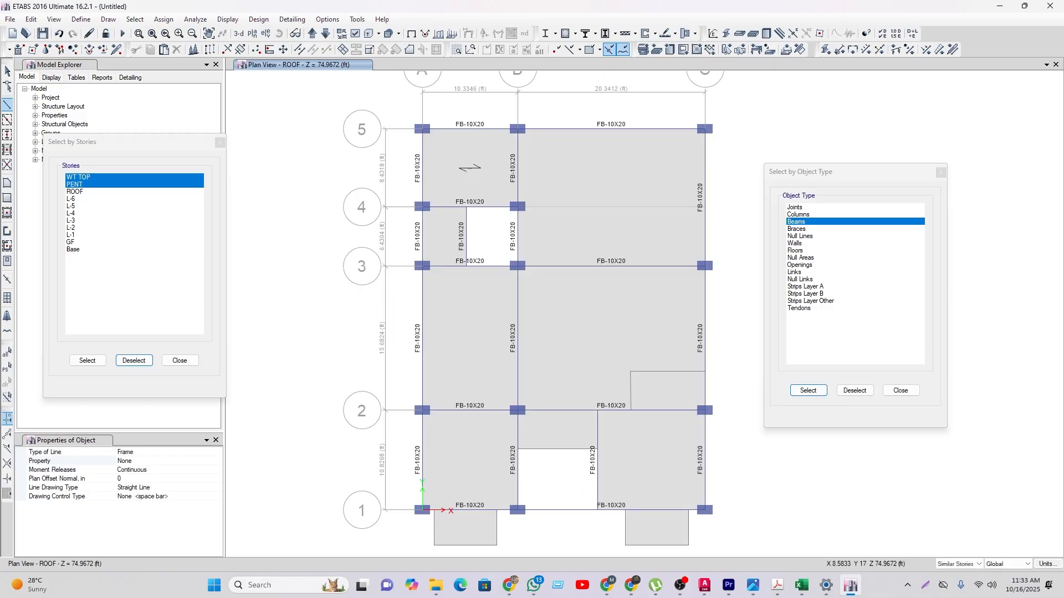
pyautogui.moveTo(580, 179); pyautogui.dragTo(549, 200, button='middle')
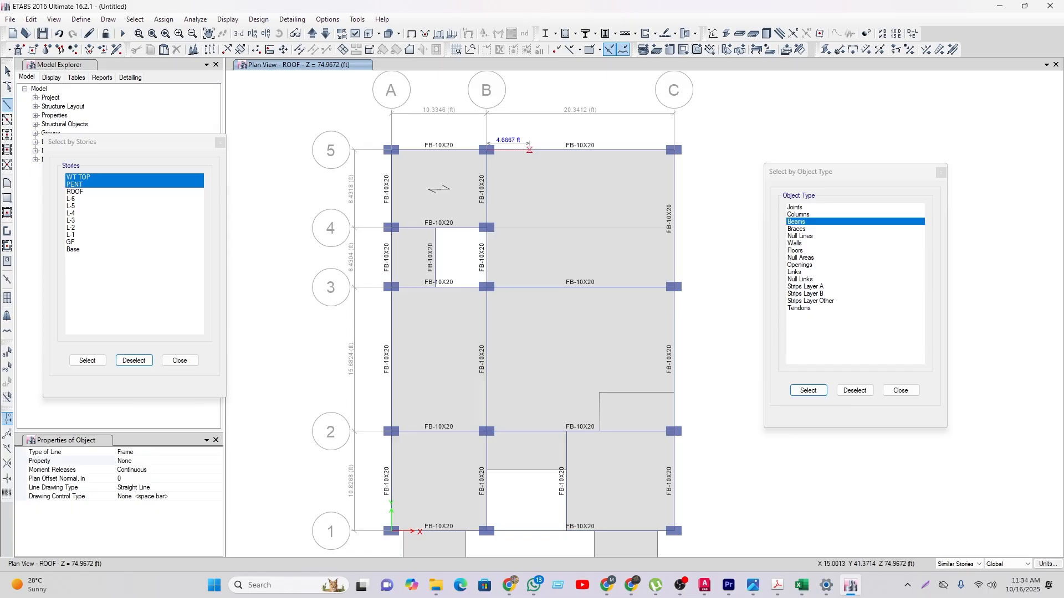
pyautogui.click(527, 149)
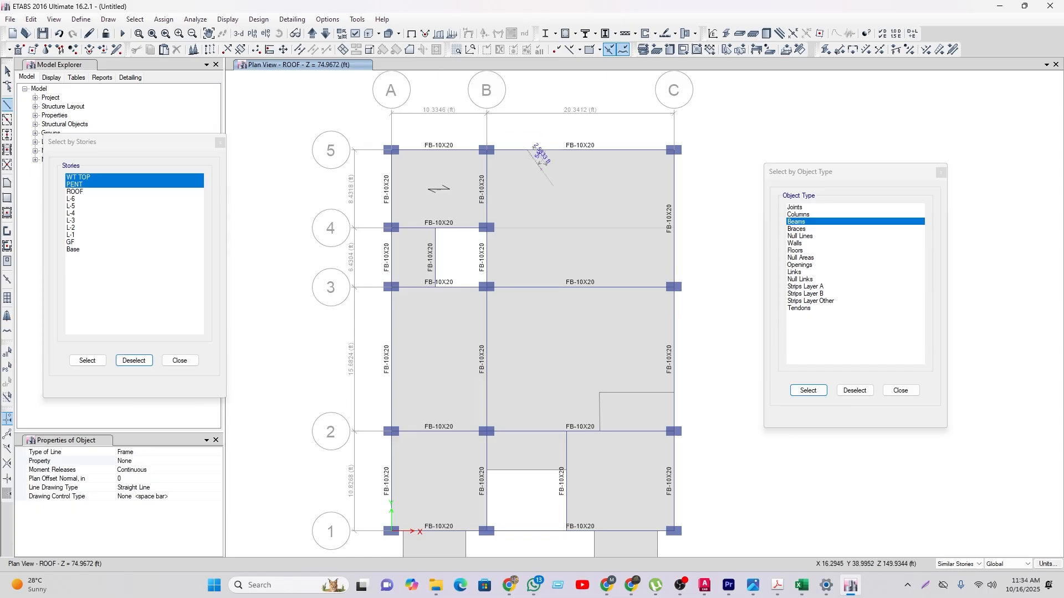
pyautogui.press('y')
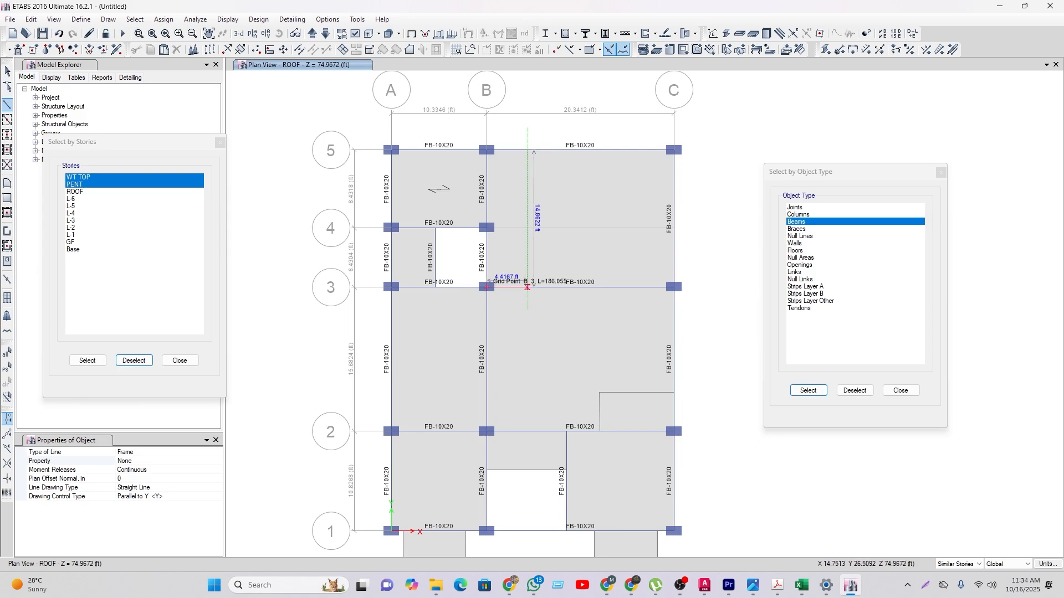
pyautogui.doubleClick(527, 287)
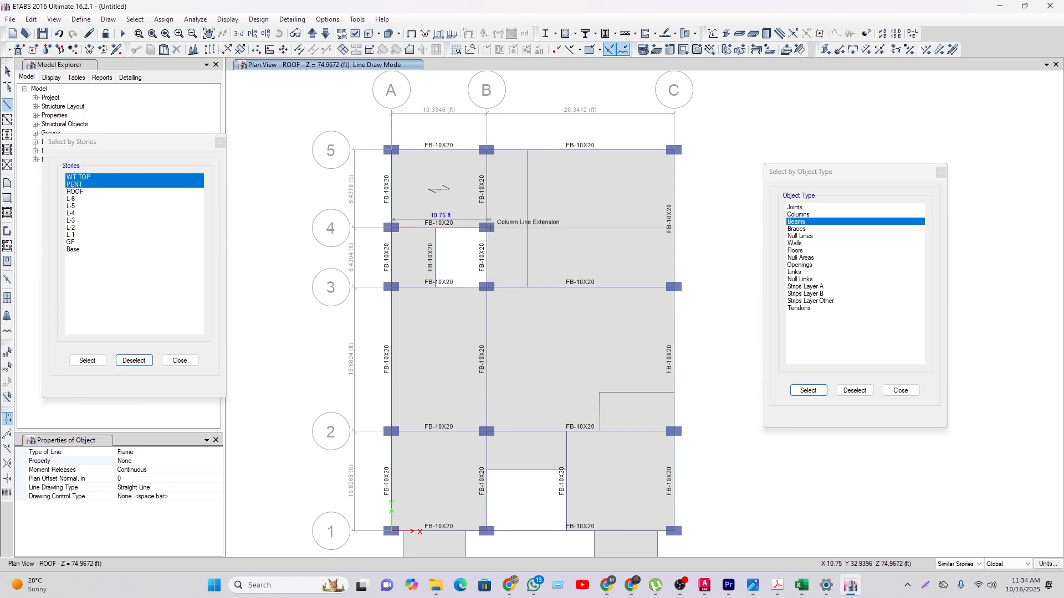
# Step: Draw a null line parallel to X along grid 4, from the grid B column to the new Y-direction partition line
pyautogui.click(488, 227)
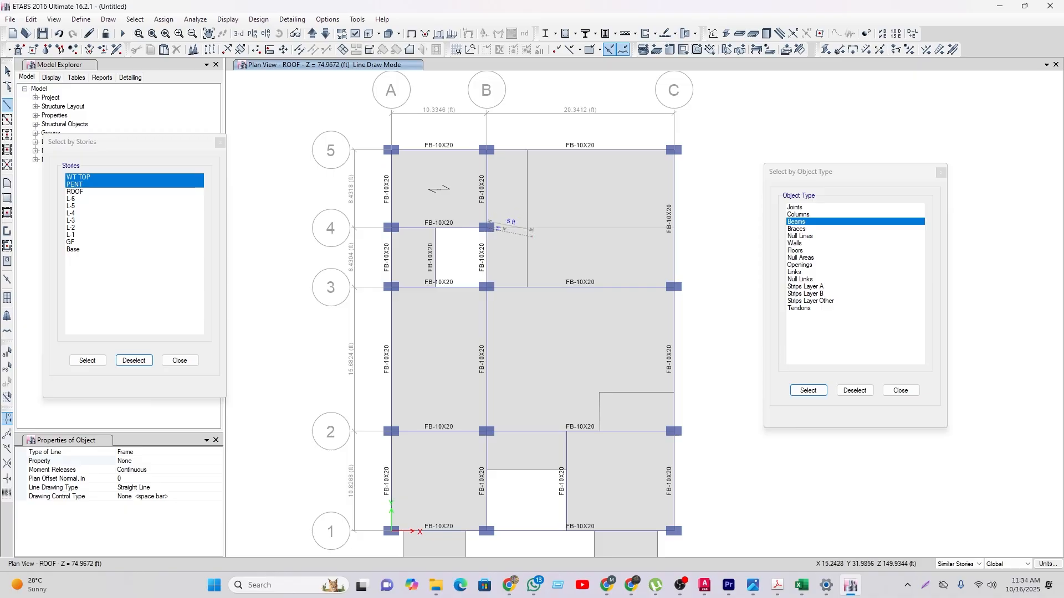
pyautogui.press('x')
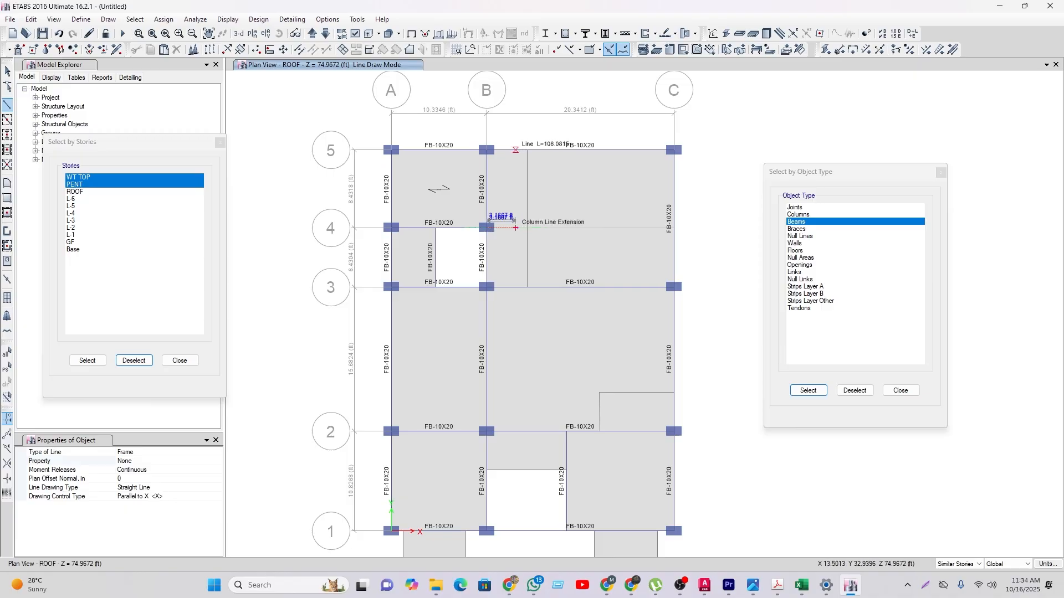
pyautogui.click(527, 153)
pyautogui.rightClick(550, 208)
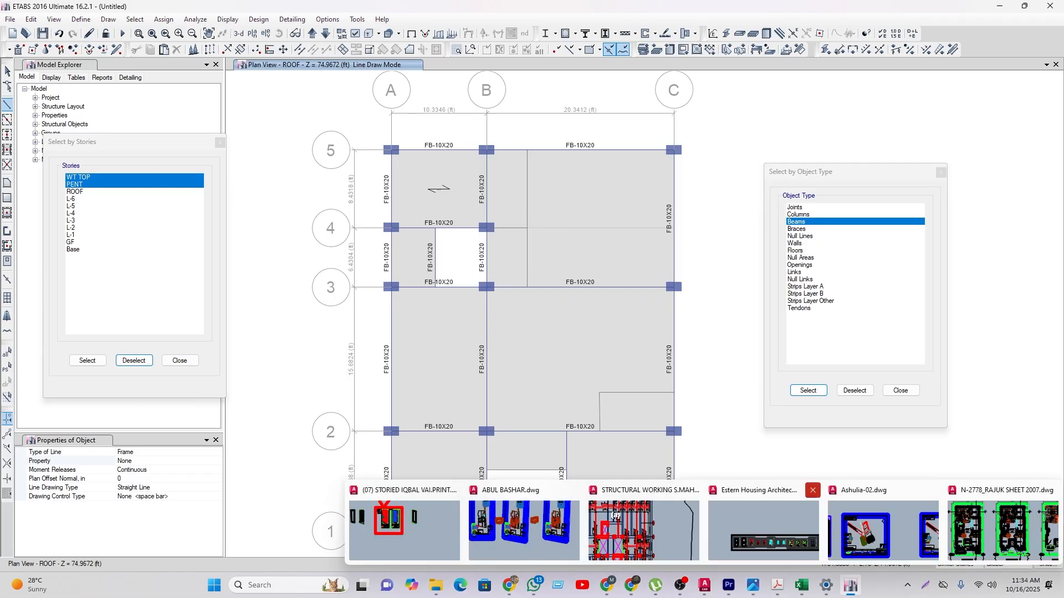
# Step: Switch to the N-2778_RAJUK SHEET 2007 drawing in AutoCAD, examine the upper toilet and G.BED ROOM walls, and return to ETABS
pyautogui.click(705, 585)
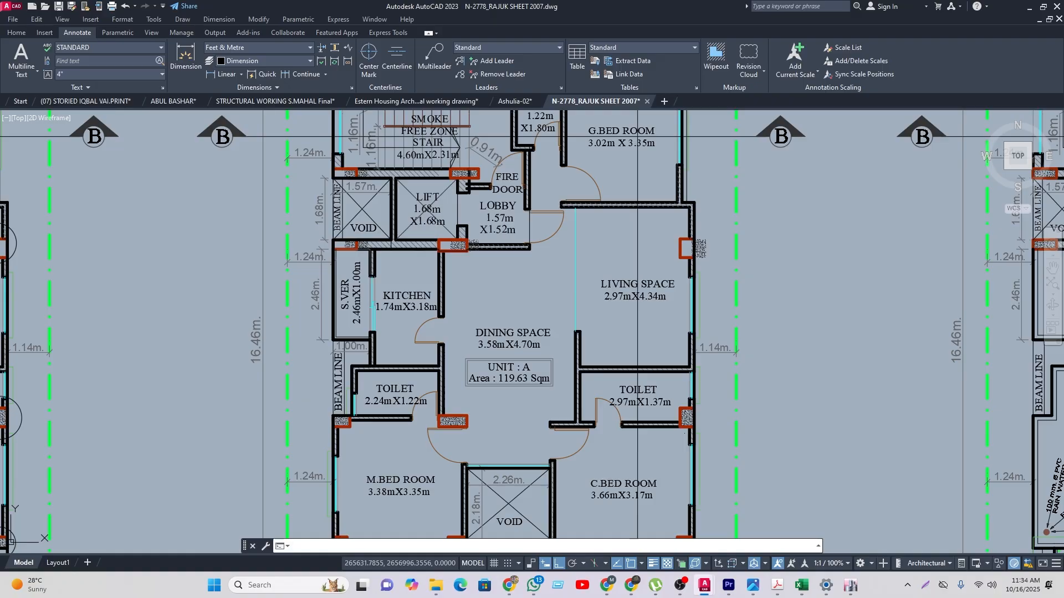
pyautogui.moveTo(525, 116); pyautogui.dragTo(525, 182, button='middle')
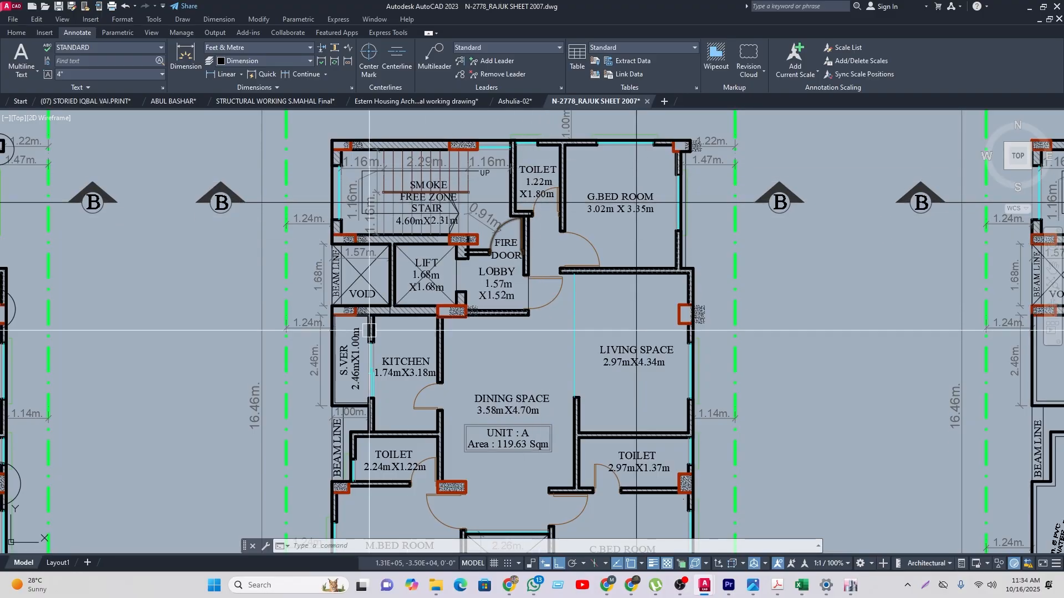
pyautogui.moveTo(383, 297); pyautogui.dragTo(375, 273, button='middle')
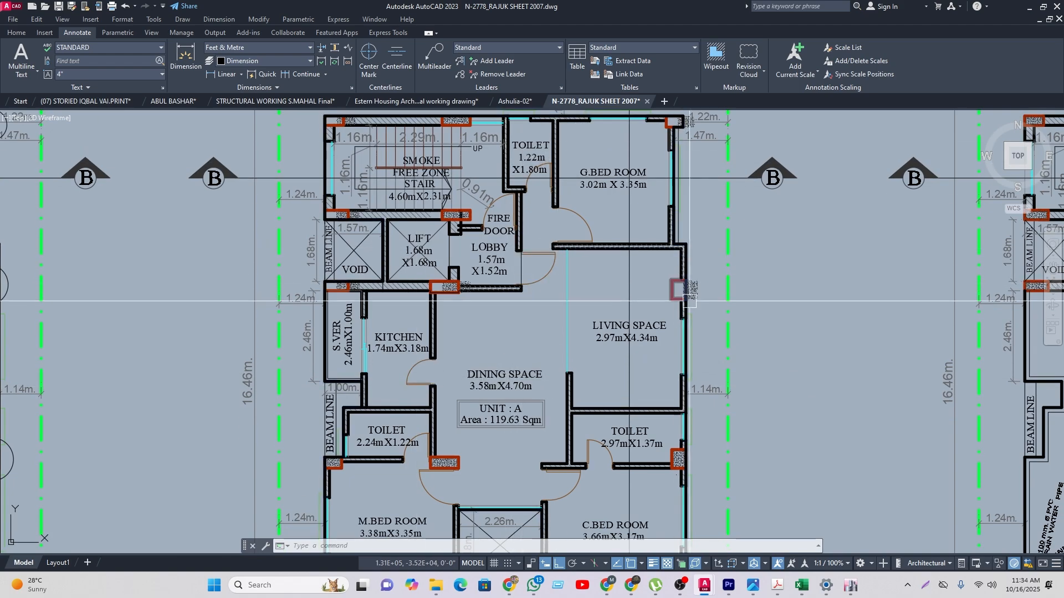
pyautogui.click(850, 586)
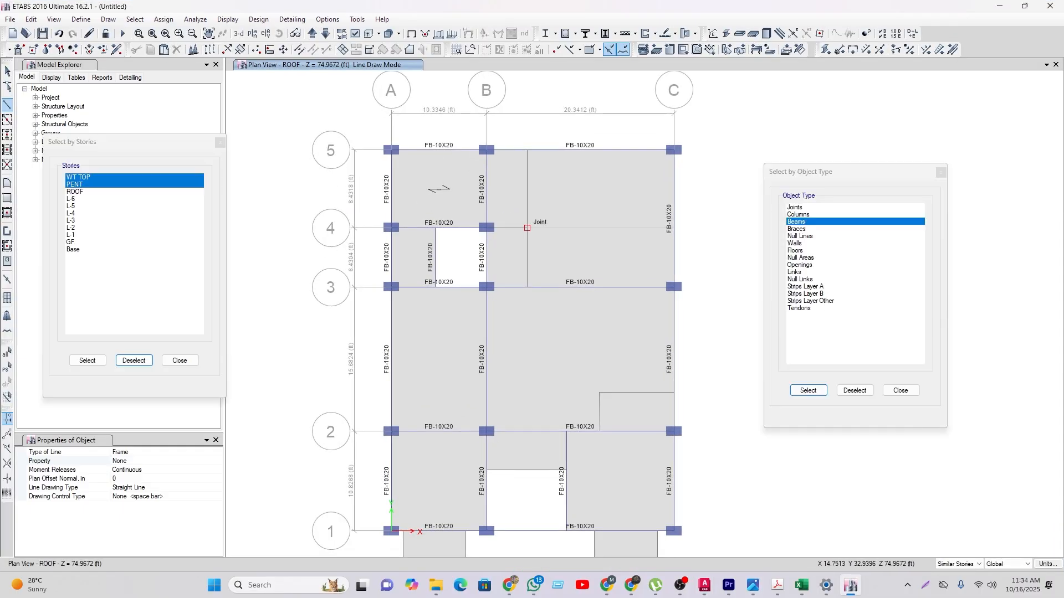
# Step: Draw toilet null lines from the partition joint on grid 4, about 4 ft parallel to X and parallel to Y up to grid 5
pyautogui.click(527, 228)
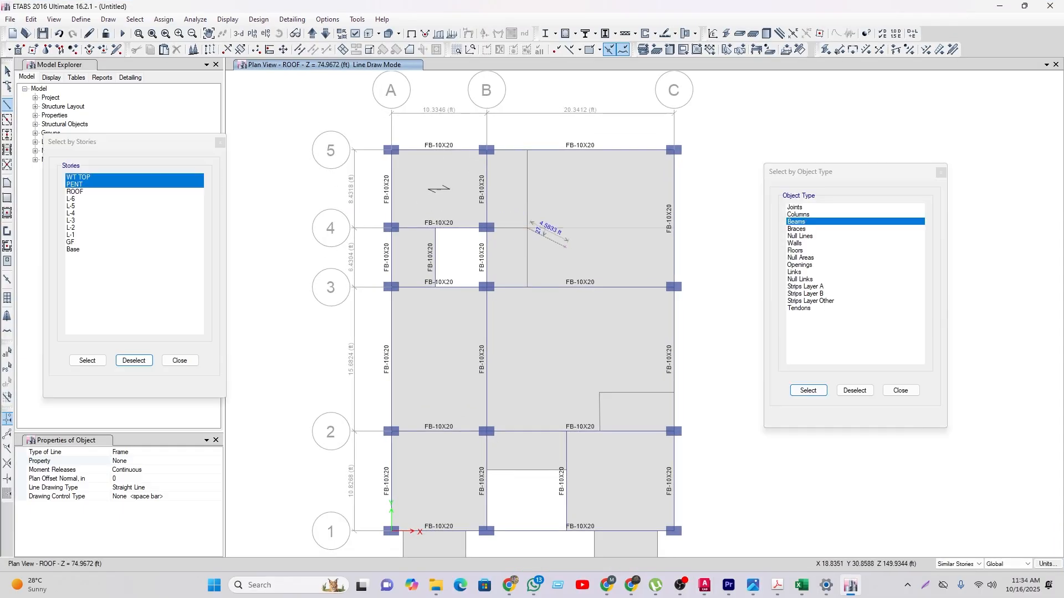
pyautogui.press('x')
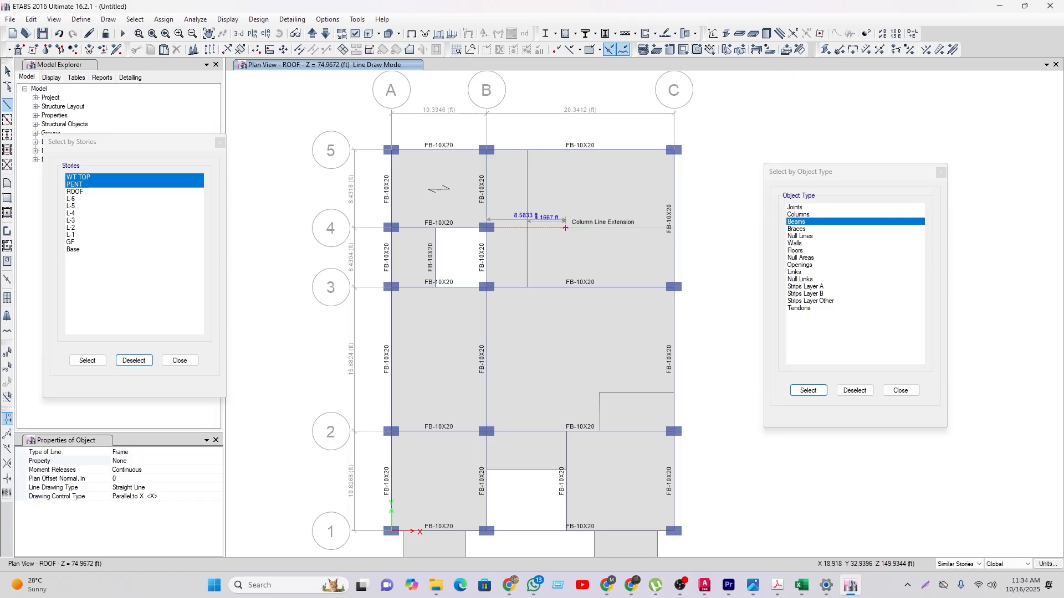
pyautogui.click(564, 227)
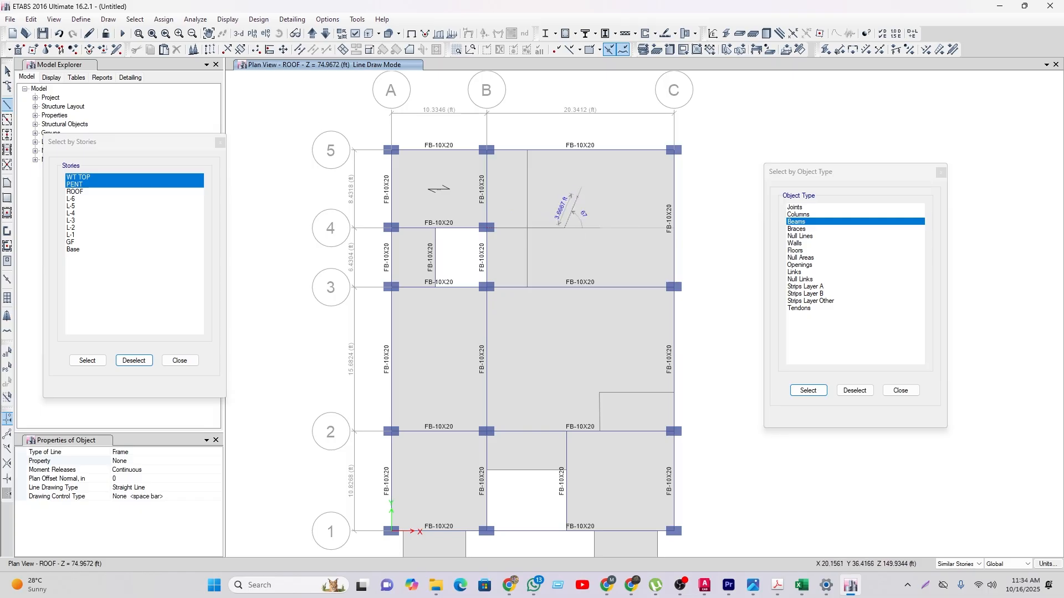
pyautogui.press('y')
pyautogui.click(564, 150)
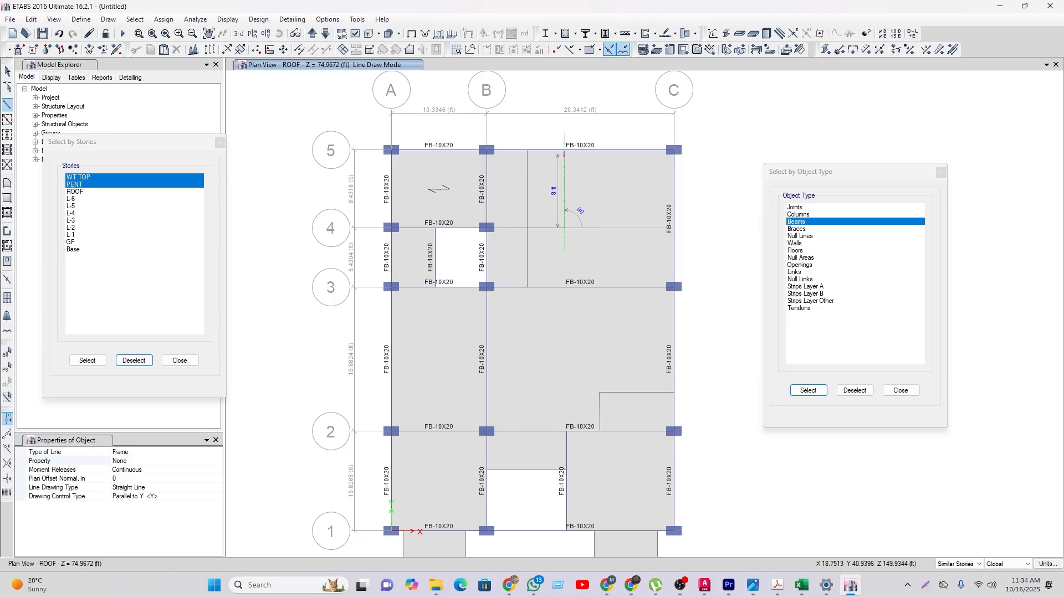
pyautogui.press('space')
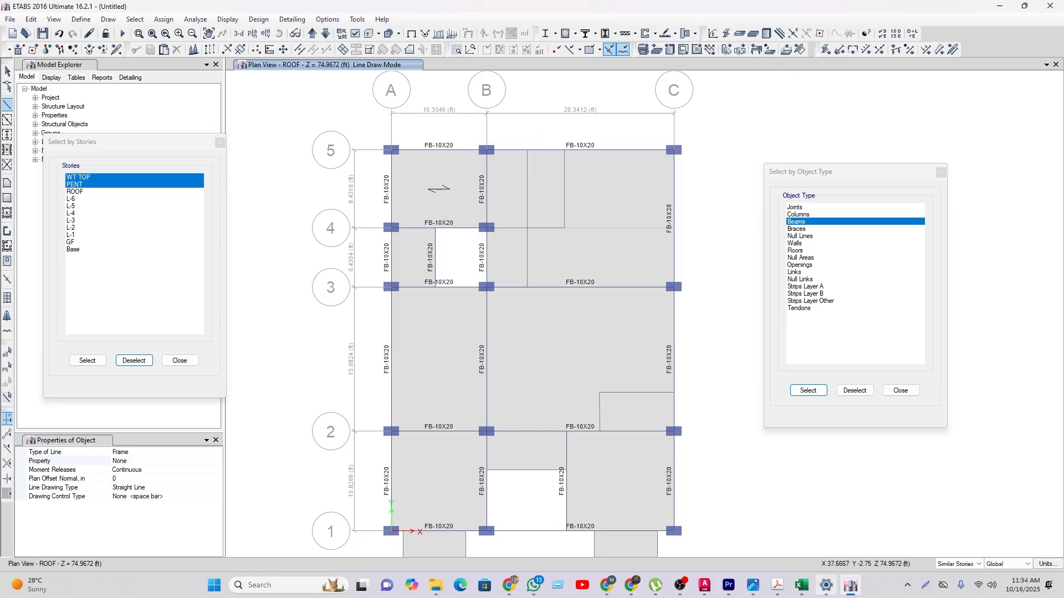
# Step: Recheck the bedroom walls in AutoCAD and draw ETABS null lines from the toilet corner, about 3 ft parallel to Y and parallel to X to grid C
pyautogui.hotkey('alt', 'Tab')
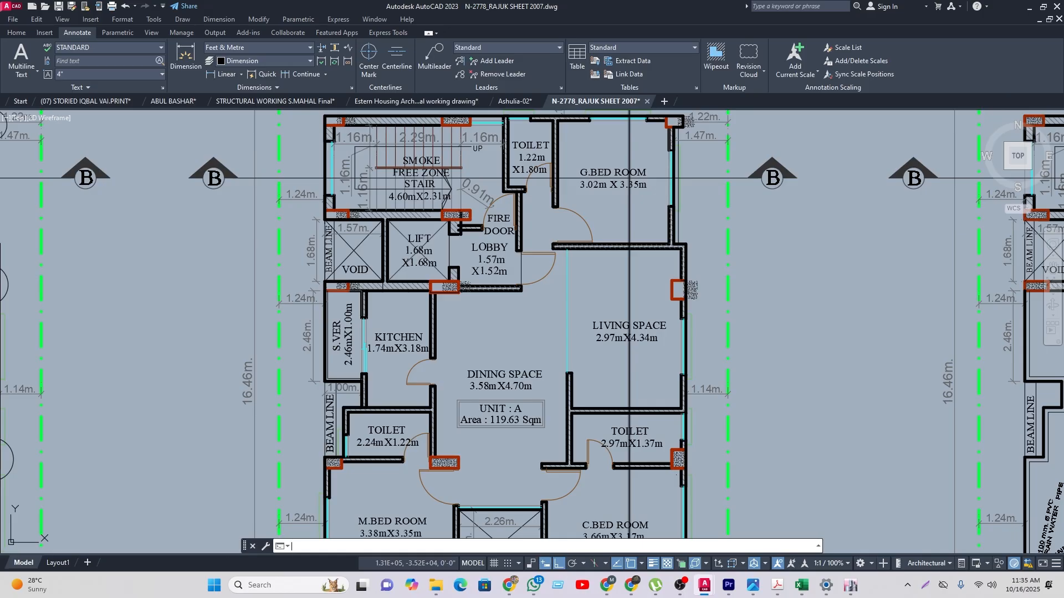
pyautogui.hotkey('alt', 'Tab')
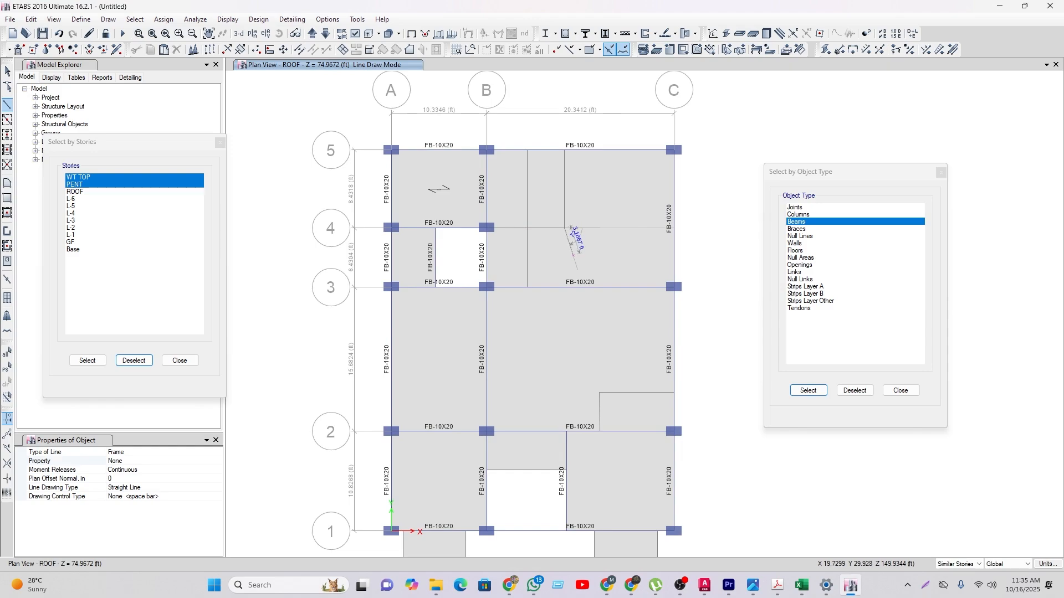
pyautogui.press('y')
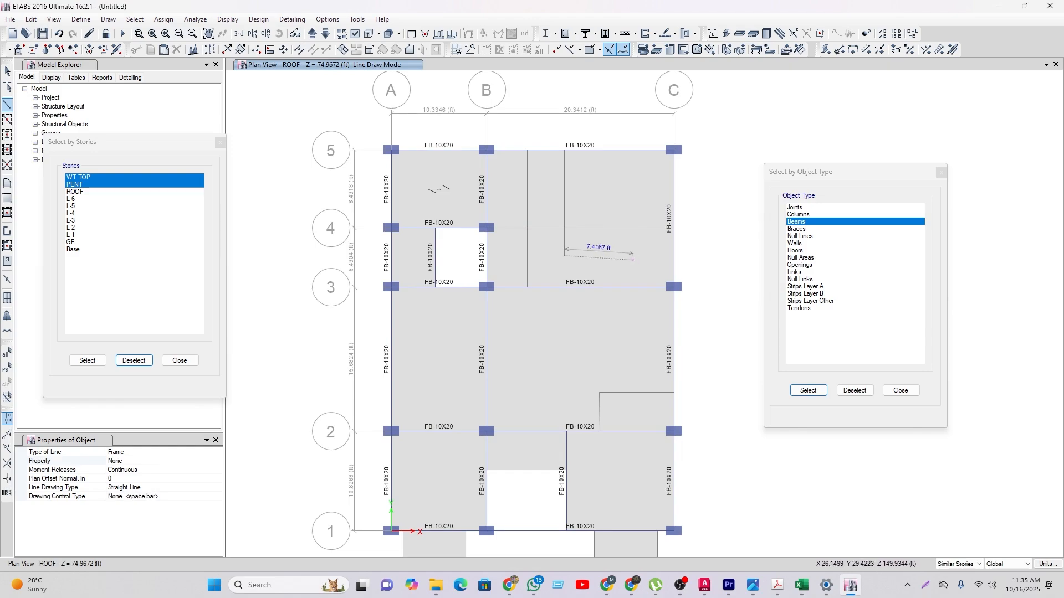
pyautogui.press('x')
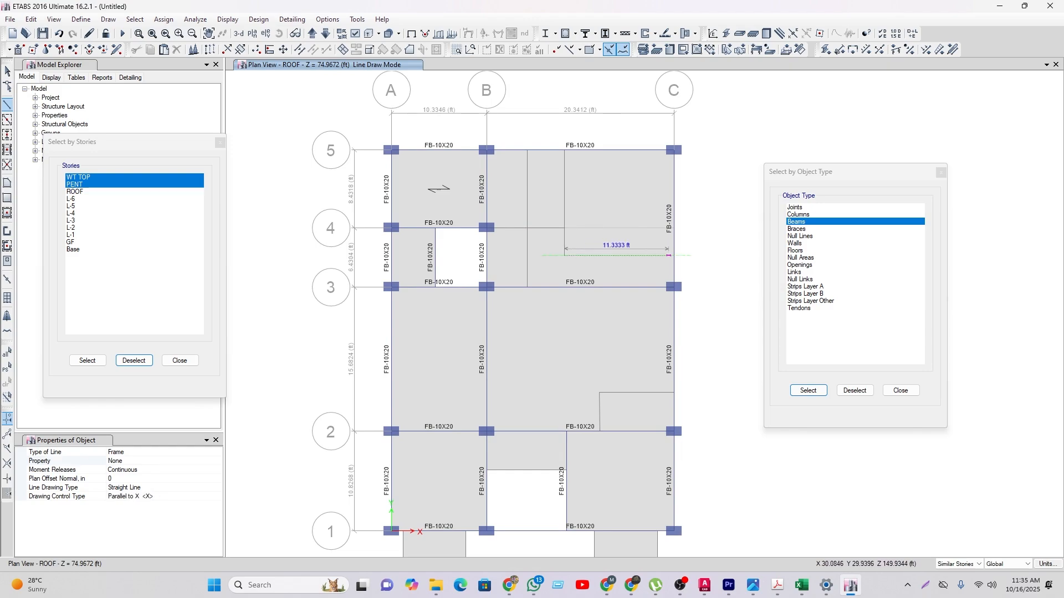
pyautogui.click(674, 288)
pyautogui.moveTo(515, 365); pyautogui.dragTo(539, 328, button='middle')
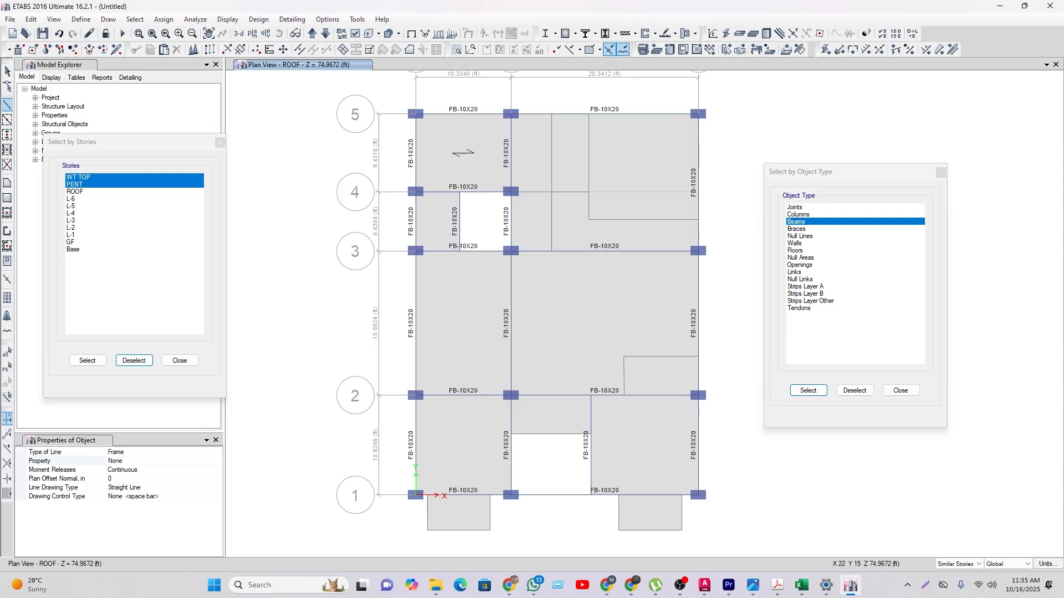
# Step: Draw a null line parallel to X from the lower toilet's corner above grid 2 to grid B, about 12.25 ft long
pyautogui.click(624, 356)
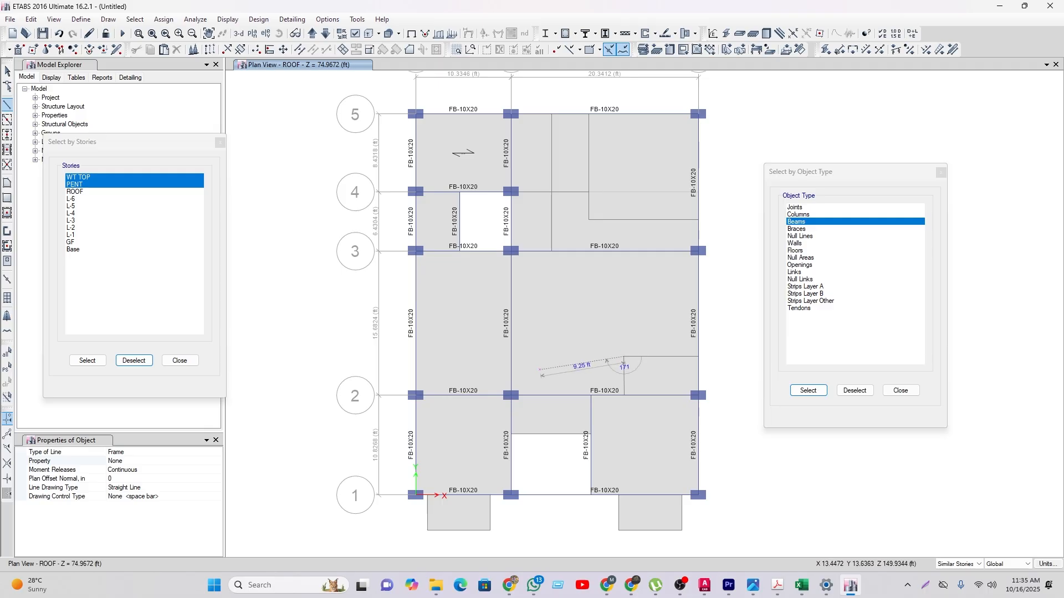
pyautogui.press('x')
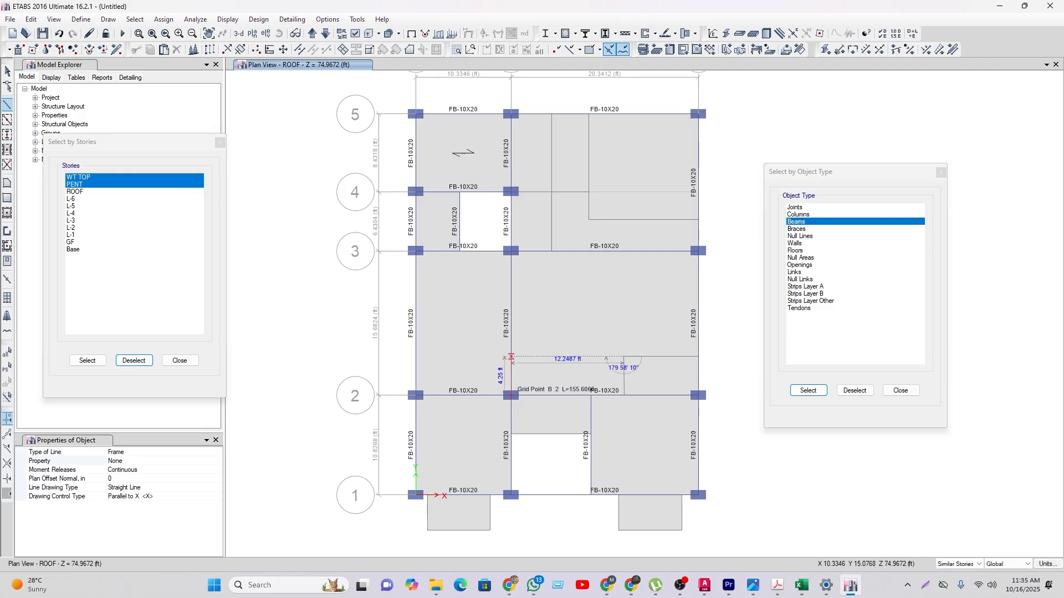
pyautogui.click(511, 395)
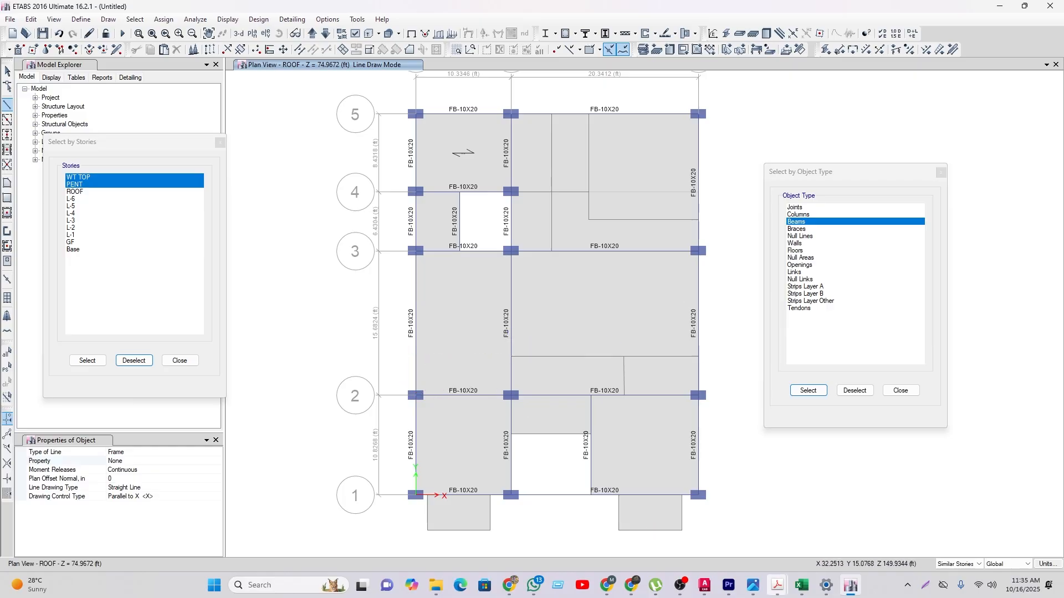
# Step: Check the kitchen and M.BED toilet walls in AutoCAD, and continue the ETABS null line above grid 2 from grid B to grid A, about 10.33 ft
pyautogui.click(704, 585)
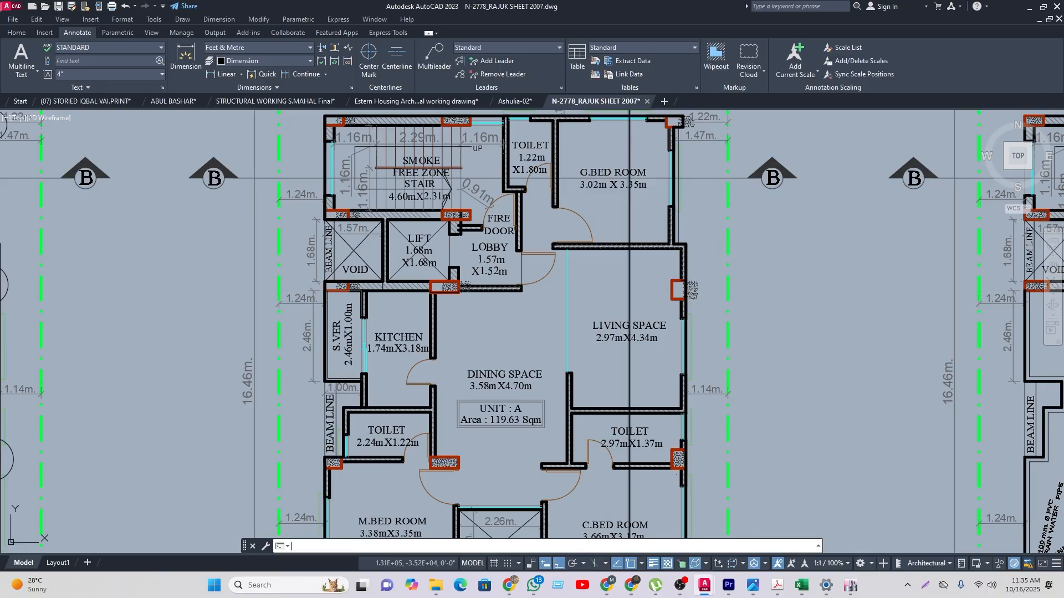
pyautogui.click(851, 585)
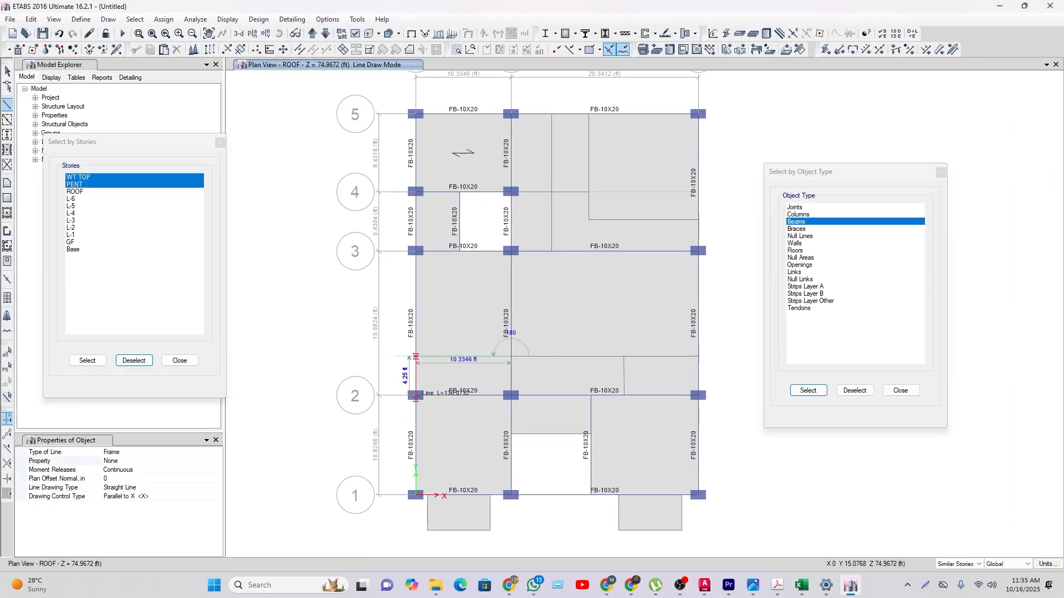
pyautogui.click(415, 389)
pyautogui.rightClick(416, 389)
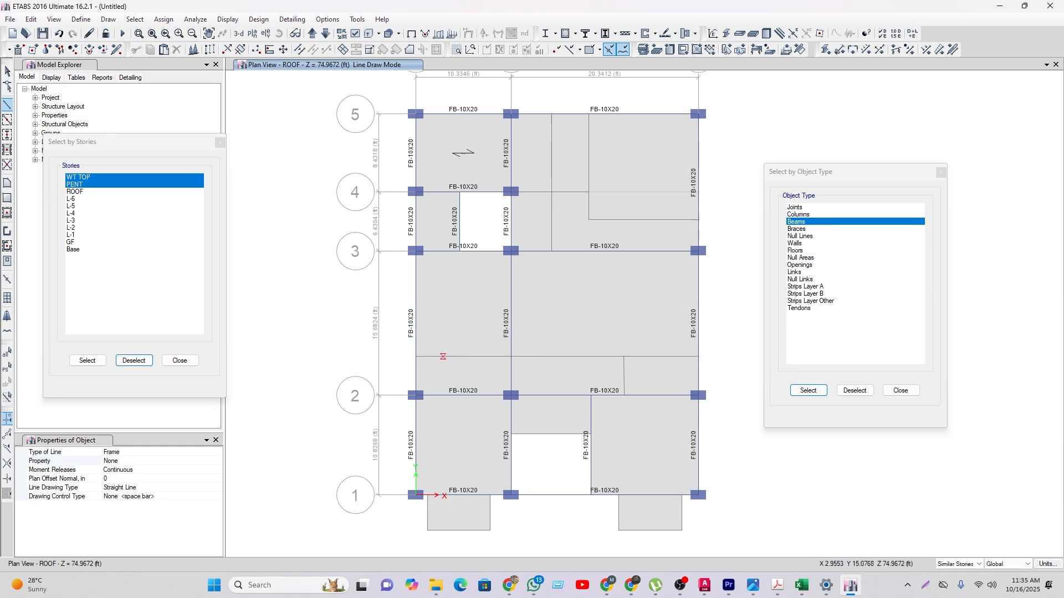
# Step: Draw the kitchen veranda null line parallel to Y from grid 3 to the partition above grid 2, about 3.42 ft from grid A
pyautogui.click(443, 357)
pyautogui.click(448, 251)
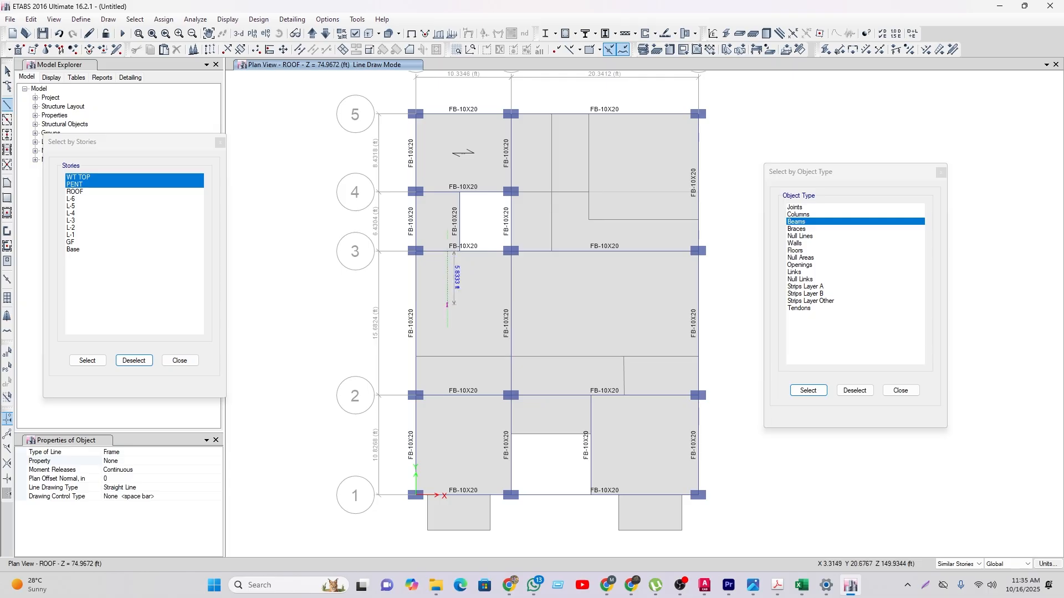
pyautogui.press('y')
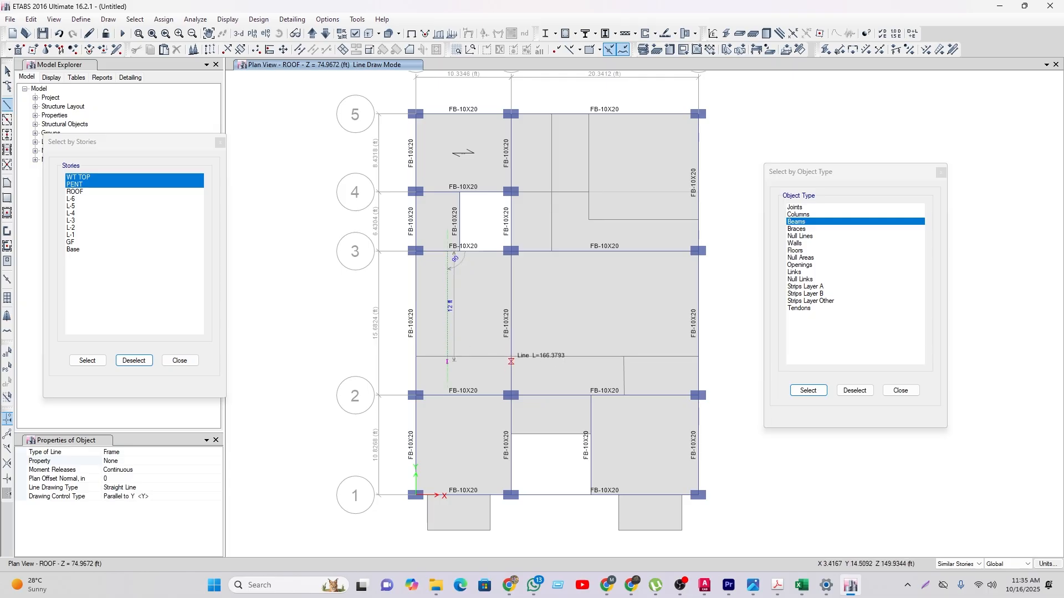
pyautogui.press('space')
pyautogui.click(447, 356)
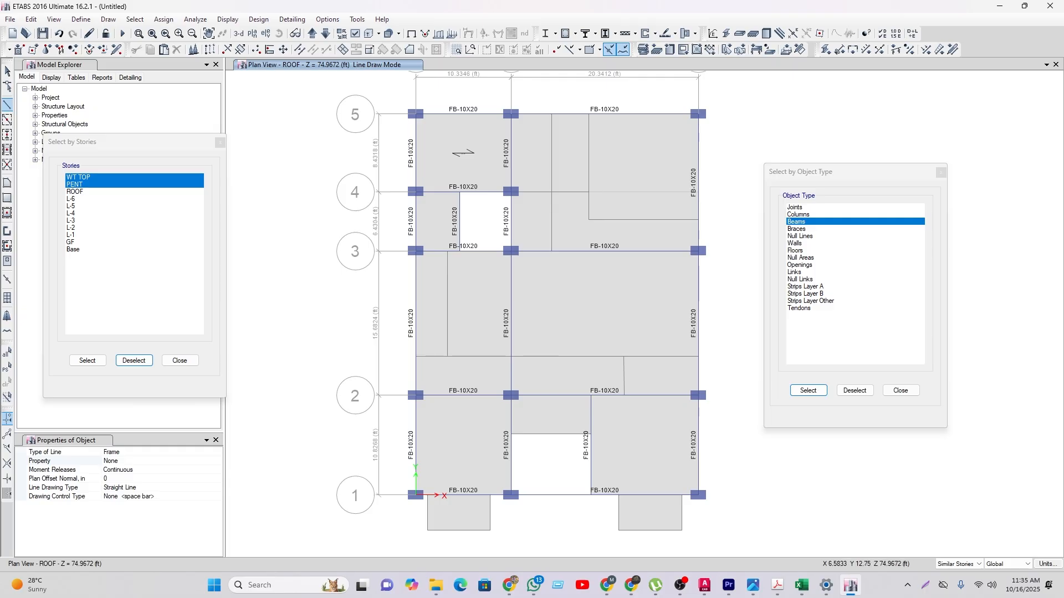
pyautogui.press('Escape')
pyautogui.moveTo(522, 430); pyautogui.dragTo(509, 410, button='middle')
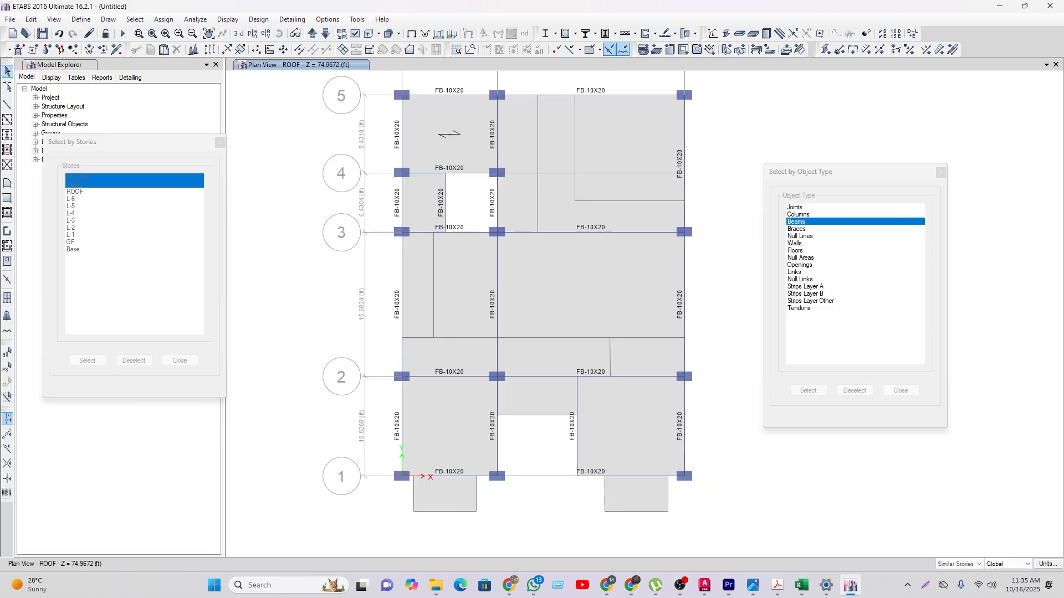
pyautogui.moveTo(563, 383); pyautogui.dragTo(543, 390, button='middle')
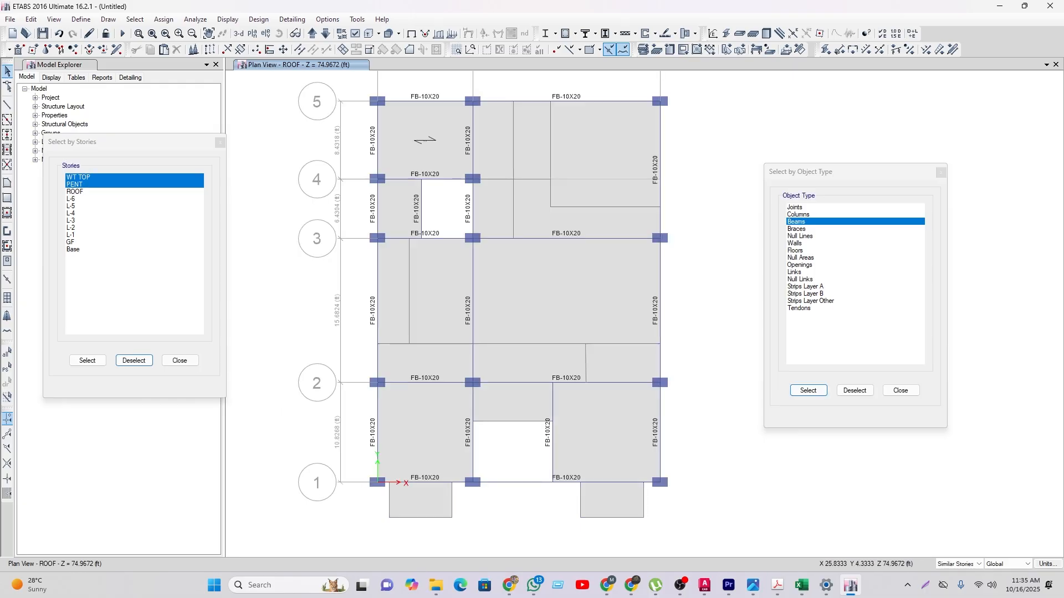
pyautogui.moveTo(561, 421); pyautogui.dragTo(566, 448, button='middle')
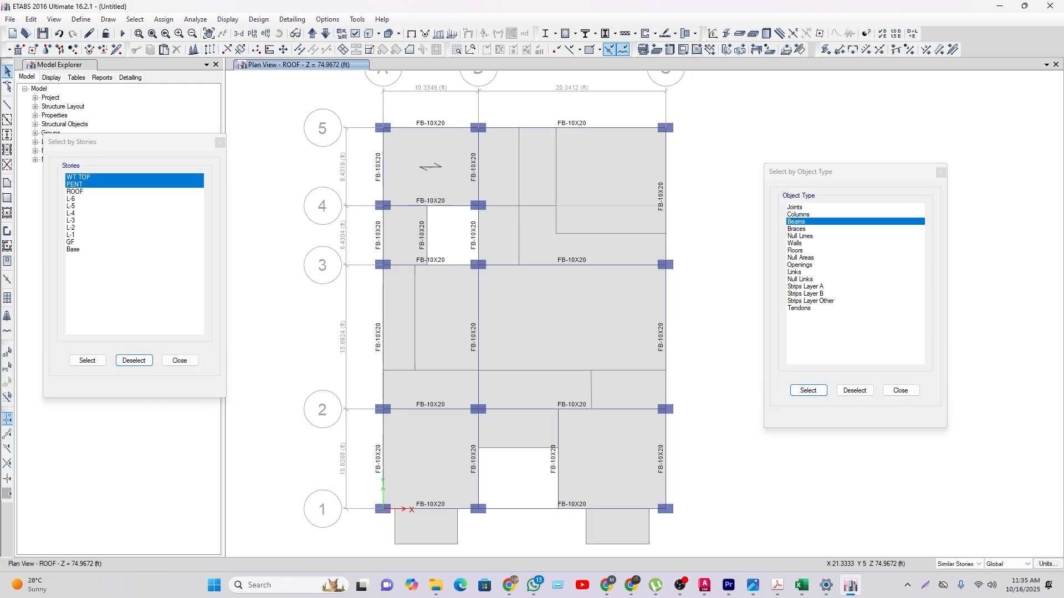
pyautogui.moveTo(575, 486); pyautogui.dragTo(567, 463, button='middle')
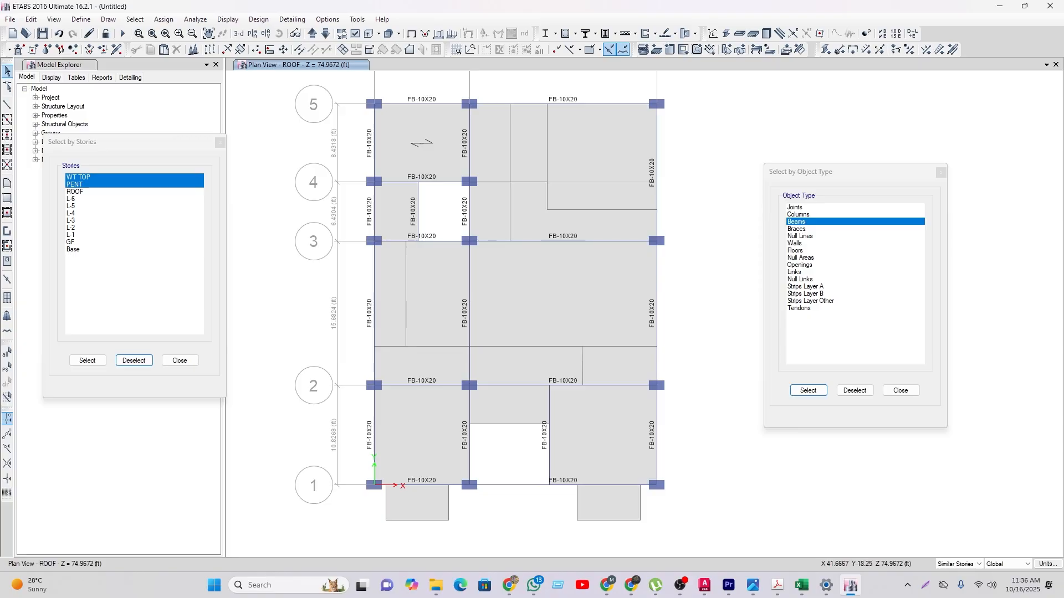
# Step: Delete the null lines on every story except ROOF through L-1
pyautogui.click(801, 236)
pyautogui.click(808, 391)
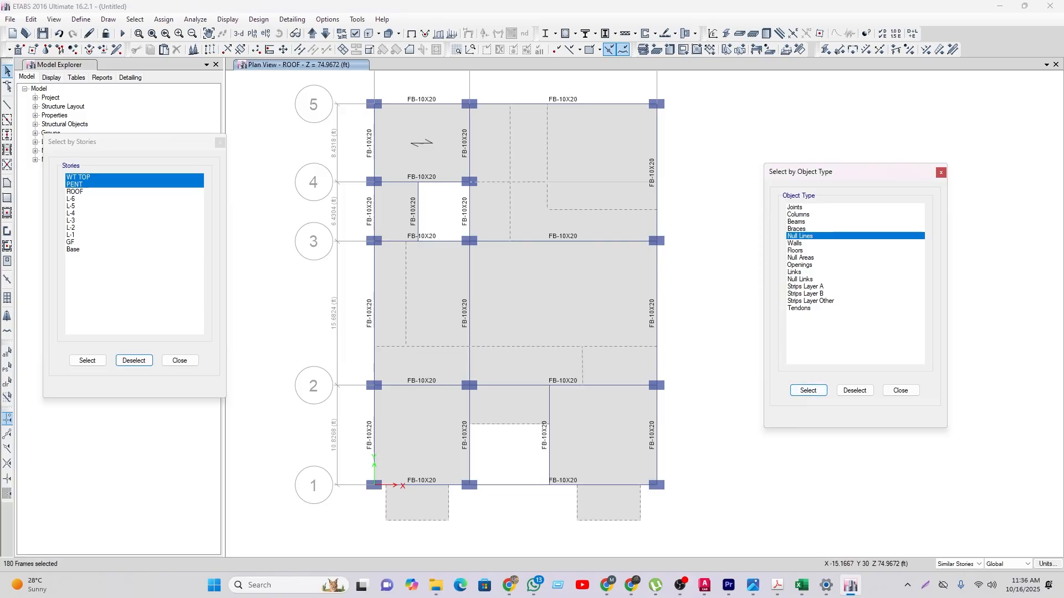
pyautogui.click(78, 177)
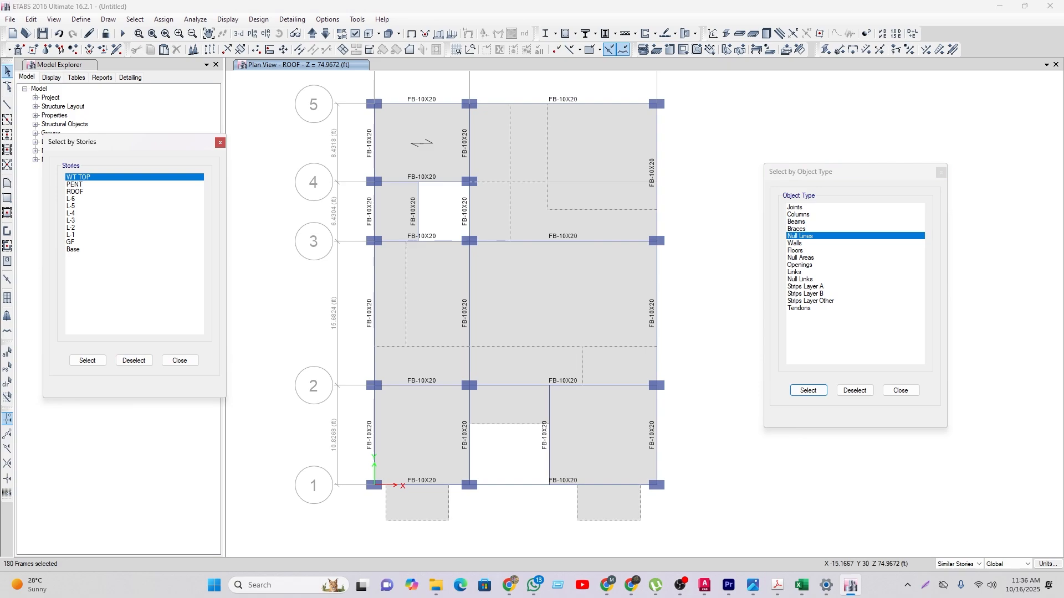
pyautogui.moveTo(79, 199); pyautogui.dragTo(79, 235)
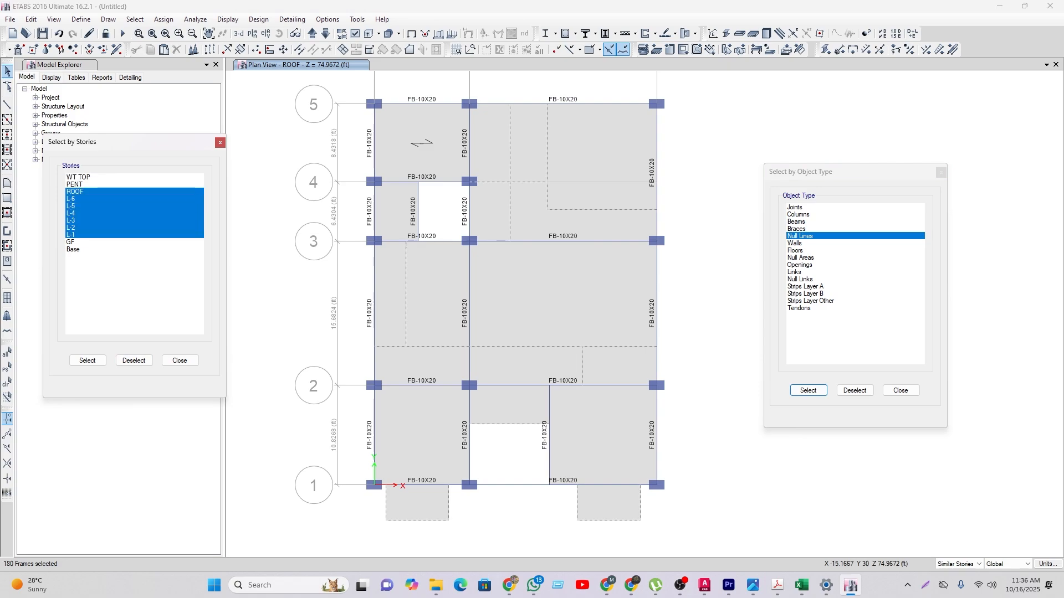
pyautogui.click(133, 361)
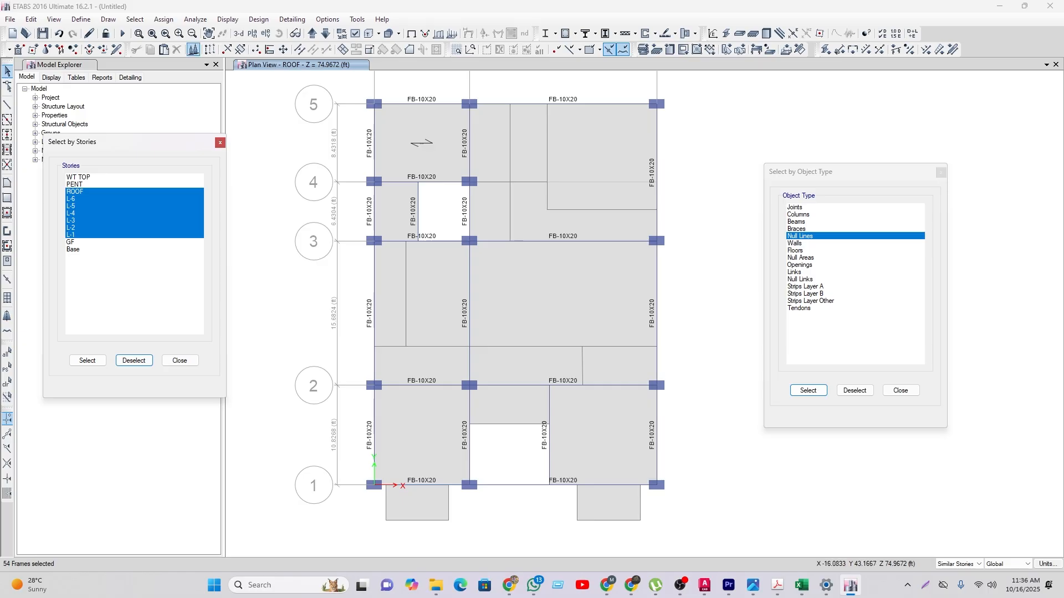
pyautogui.click(257, 105)
pyautogui.click(176, 49)
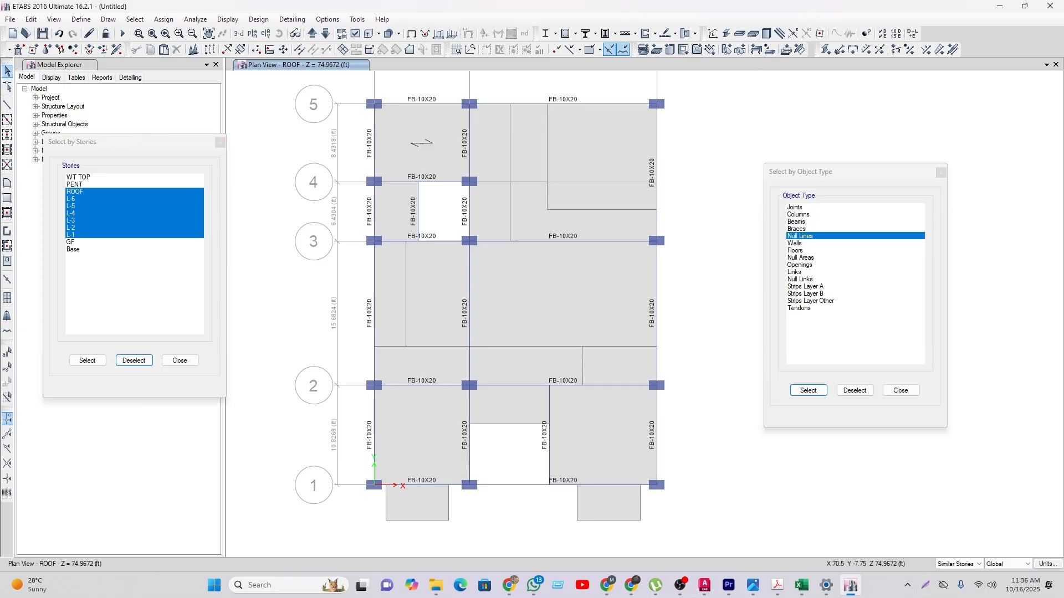
# Step: Restrict editing to One Story and delete the interior partition null lines from the ROOF plan above grid 2
pyautogui.click(960, 565)
pyautogui.click(954, 573)
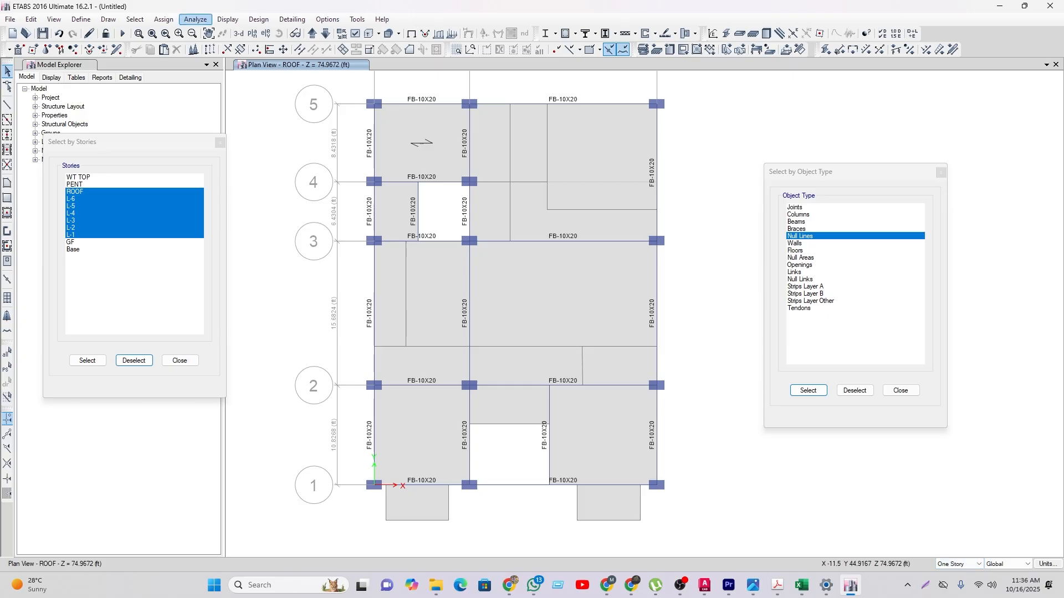
pyautogui.click(312, 34)
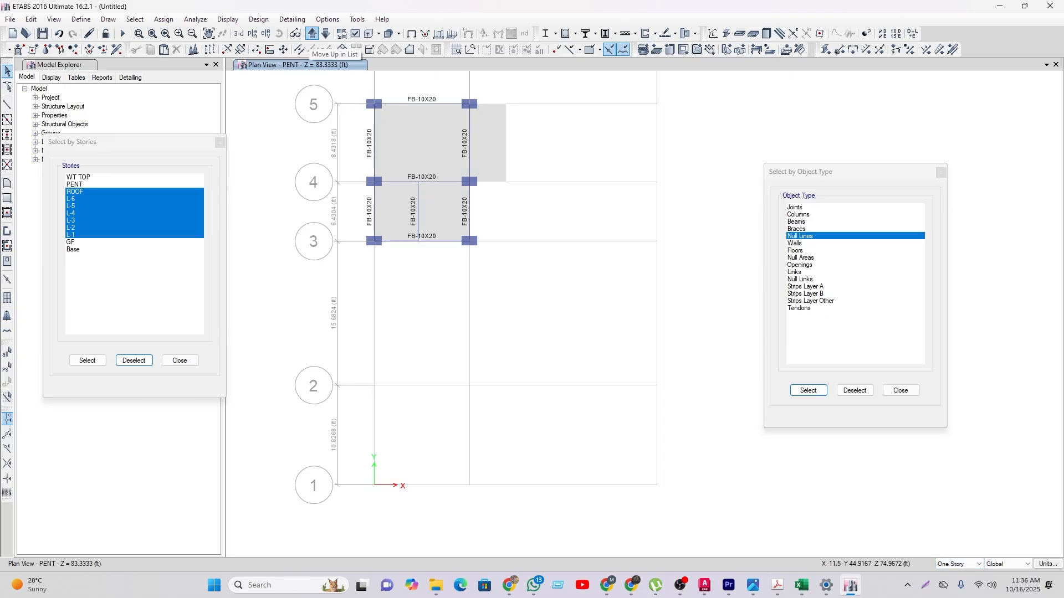
pyautogui.click(326, 35)
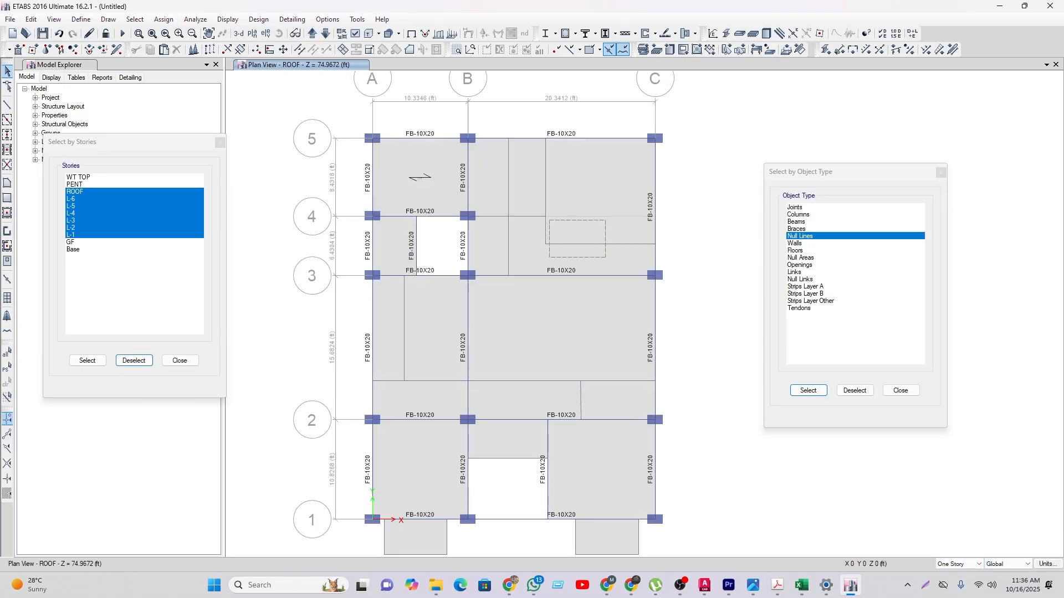
pyautogui.moveTo(549, 220); pyautogui.dragTo(493, 171)
pyautogui.moveTo(617, 404); pyautogui.dragTo(538, 369)
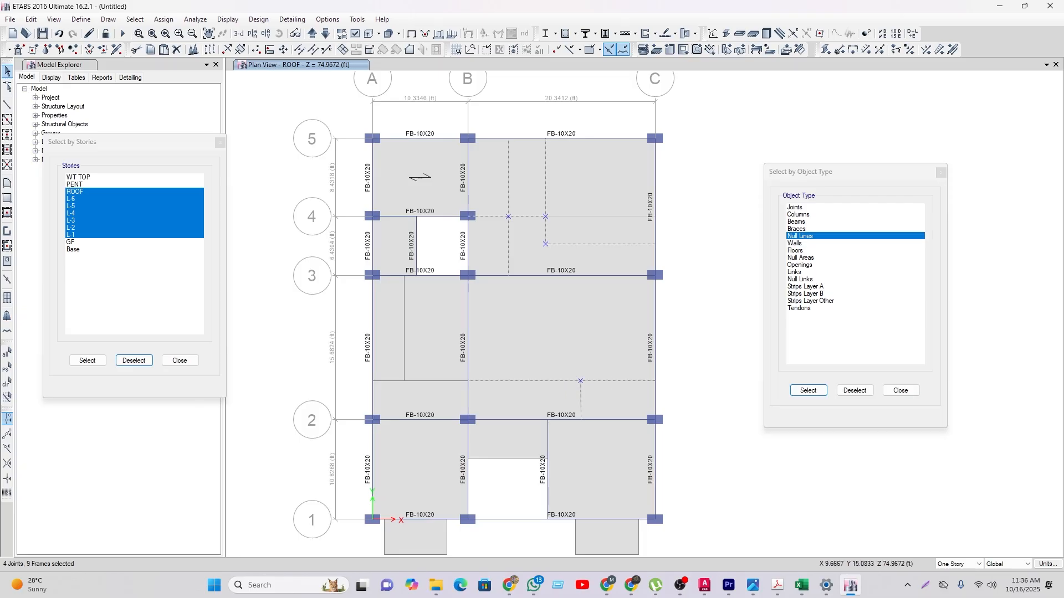
pyautogui.moveTo(449, 395); pyautogui.dragTo(394, 345)
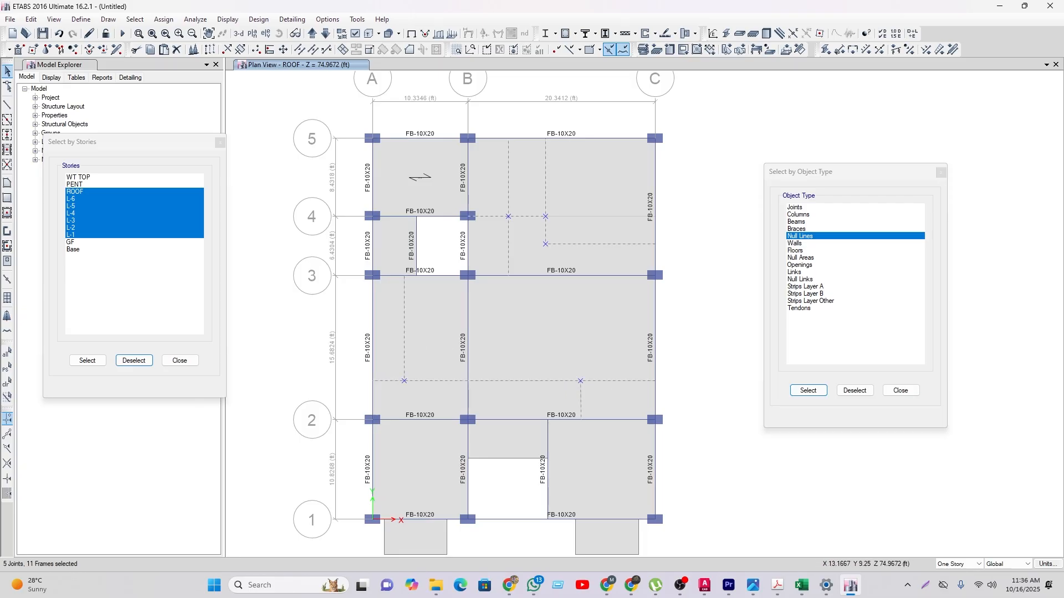
pyautogui.click(177, 50)
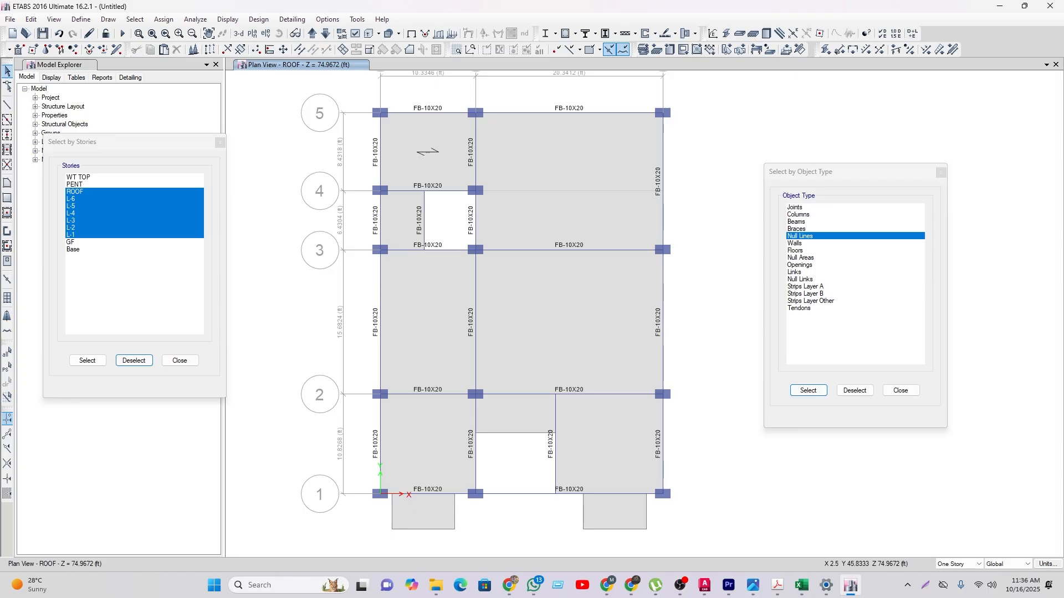
# Step: From the L-6 plan, select all null lines and assign a uniform PWL gravity load of 0.45 kip/ft, replacing existing loads
pyautogui.click(325, 33)
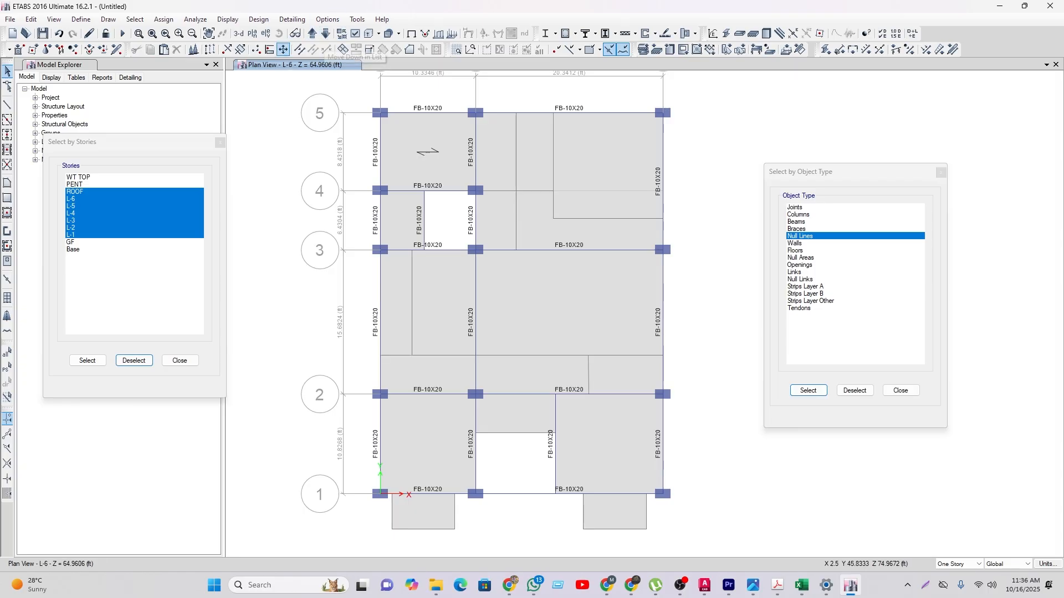
pyautogui.click(801, 236)
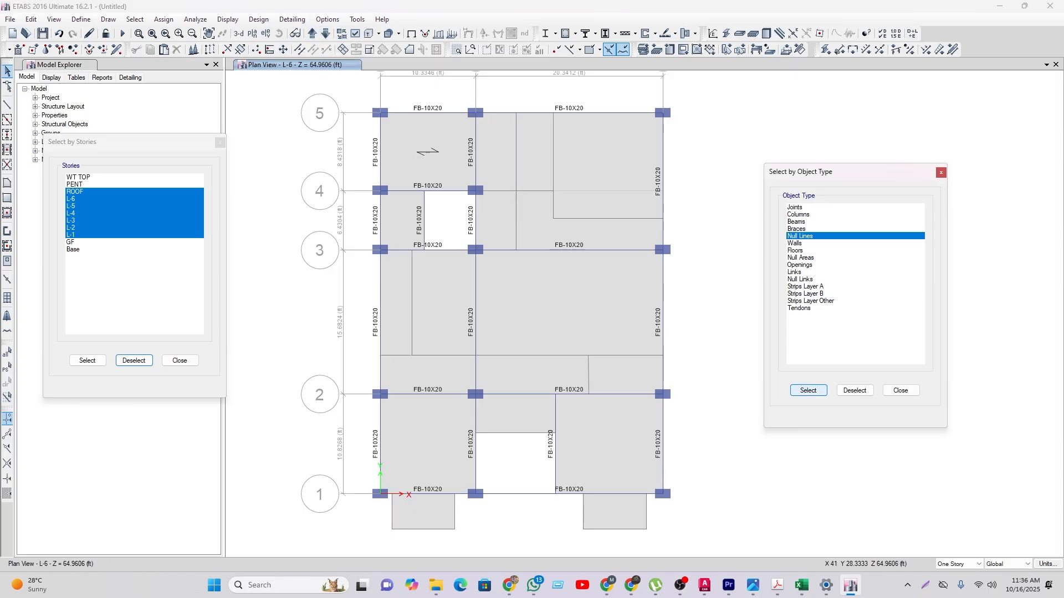
pyautogui.click(808, 390)
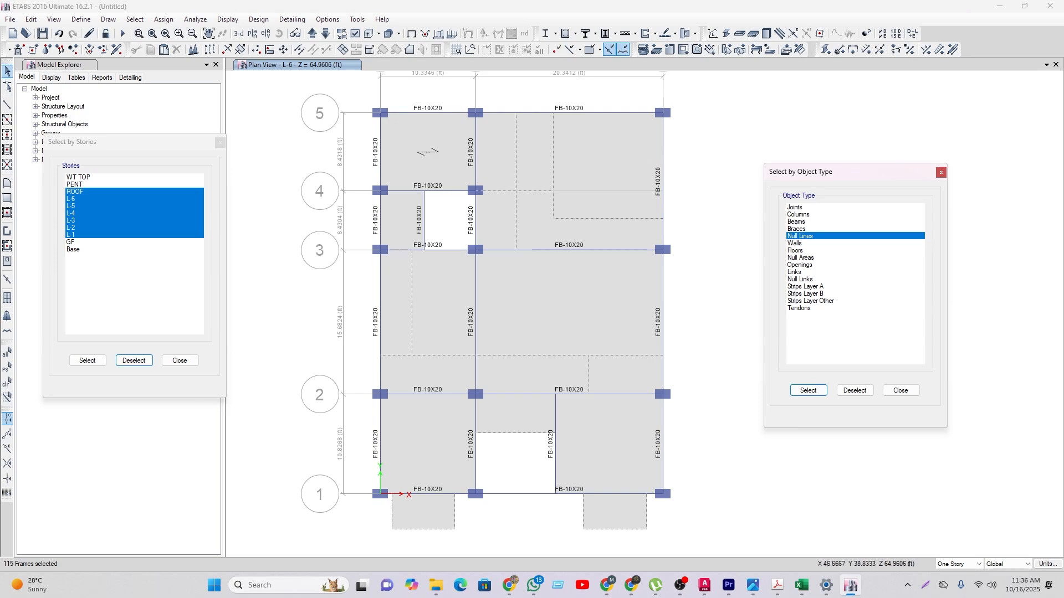
pyautogui.click(938, 50)
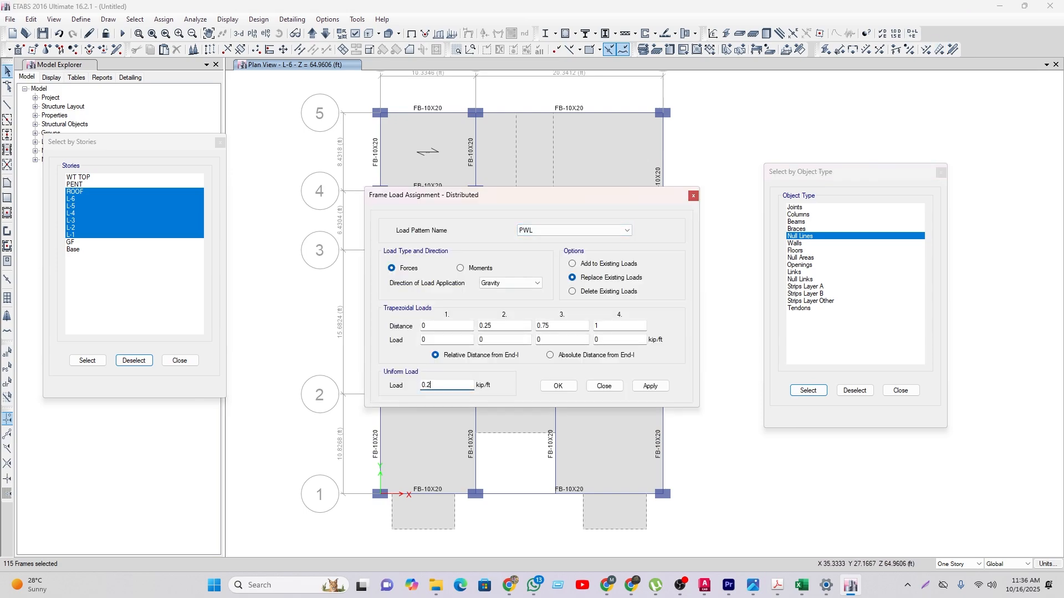
pyautogui.write('0.45')
pyautogui.click(558, 385)
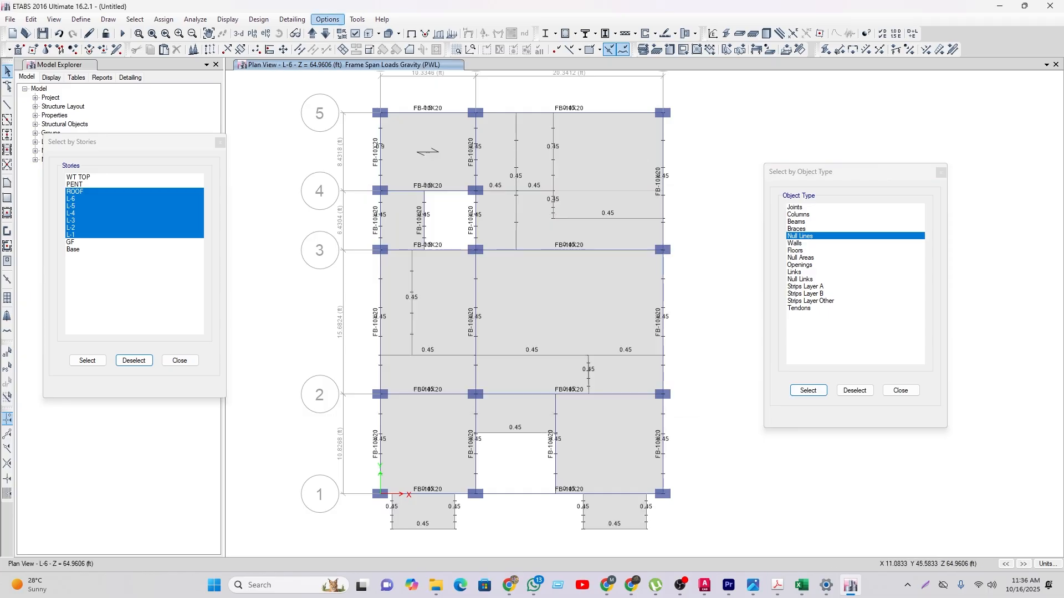
# Step: Set a uniform PWL load of 0.2 kip/ft on the ROOF perimeter beams outside the stair-lift core, the void edges and the veranda null lines
pyautogui.click(313, 34)
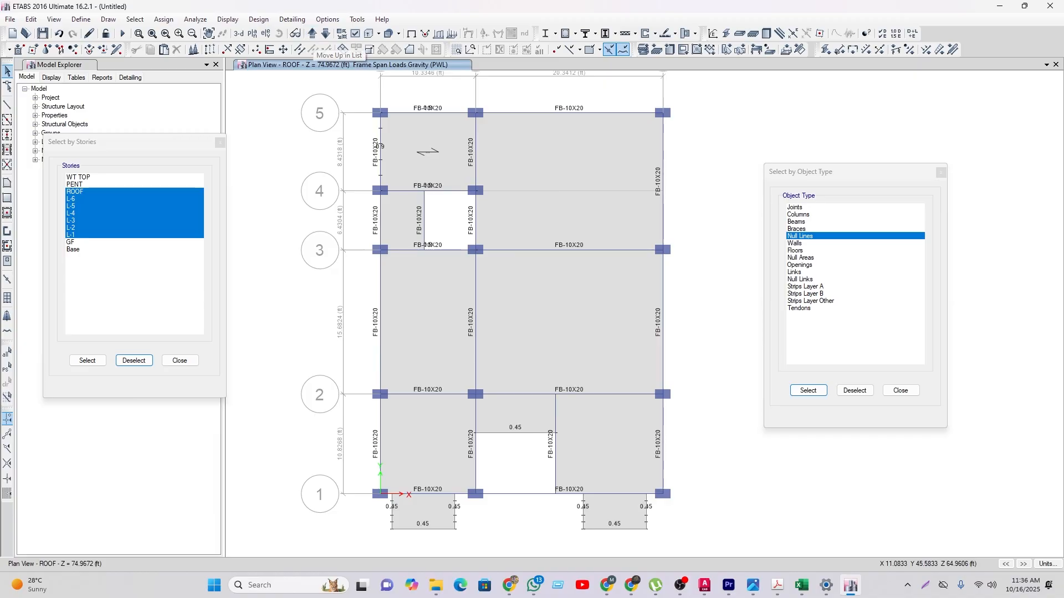
pyautogui.moveTo(729, 538); pyautogui.dragTo(356, 502)
pyautogui.moveTo(509, 432); pyautogui.dragTo(505, 422)
pyautogui.moveTo(575, 474); pyautogui.dragTo(463, 456)
pyautogui.moveTo(705, 359); pyautogui.dragTo(646, 334)
pyautogui.moveTo(692, 207); pyautogui.dragTo(640, 194)
pyautogui.moveTo(590, 133); pyautogui.dragTo(563, 97)
pyautogui.moveTo(402, 340); pyautogui.dragTo(360, 322)
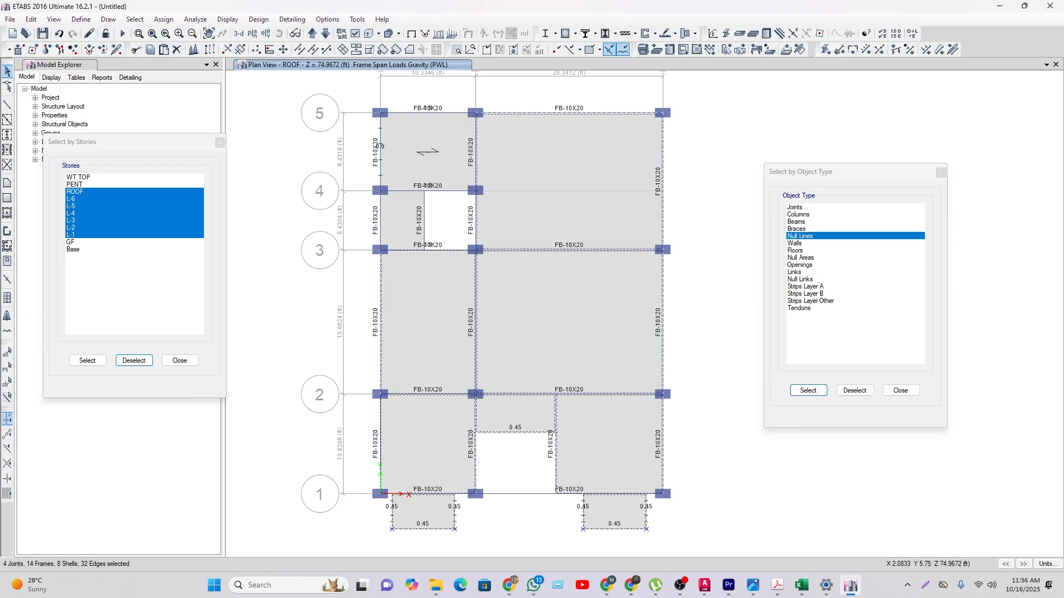
pyautogui.moveTo(402, 443); pyautogui.dragTo(348, 422)
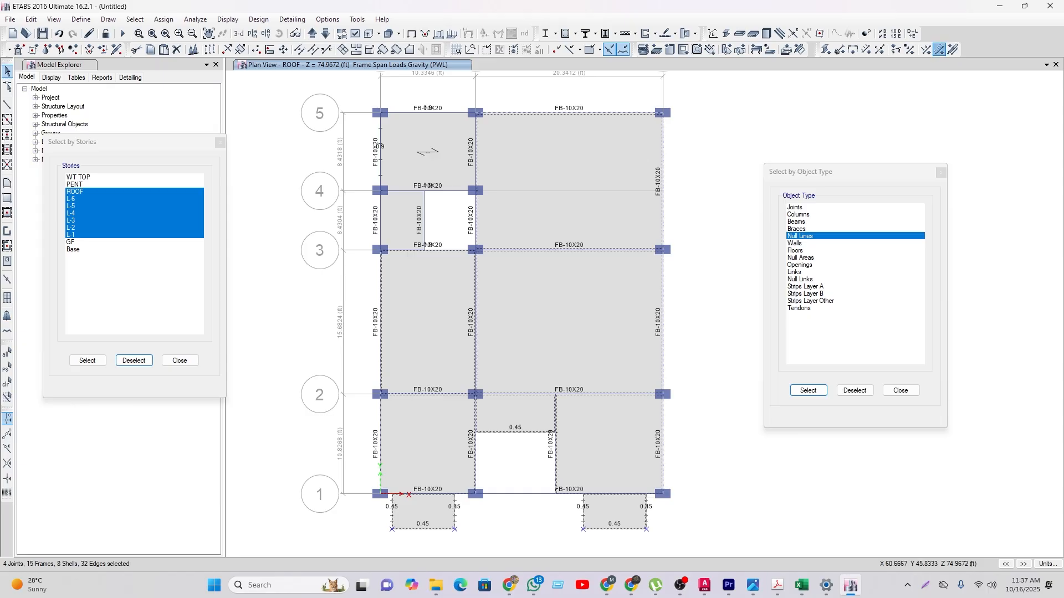
pyautogui.click(940, 49)
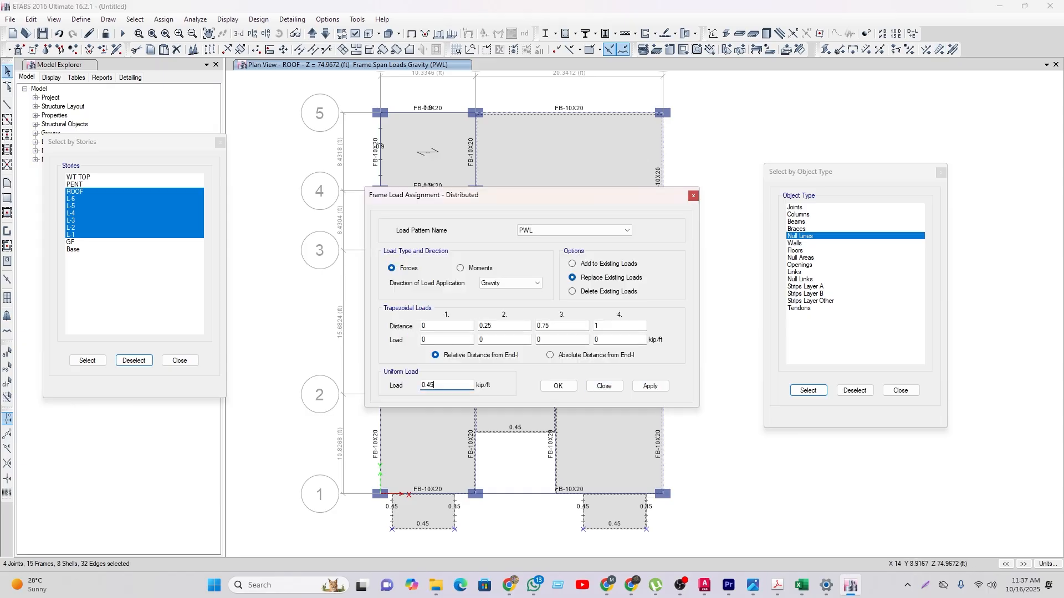
pyautogui.write('2')
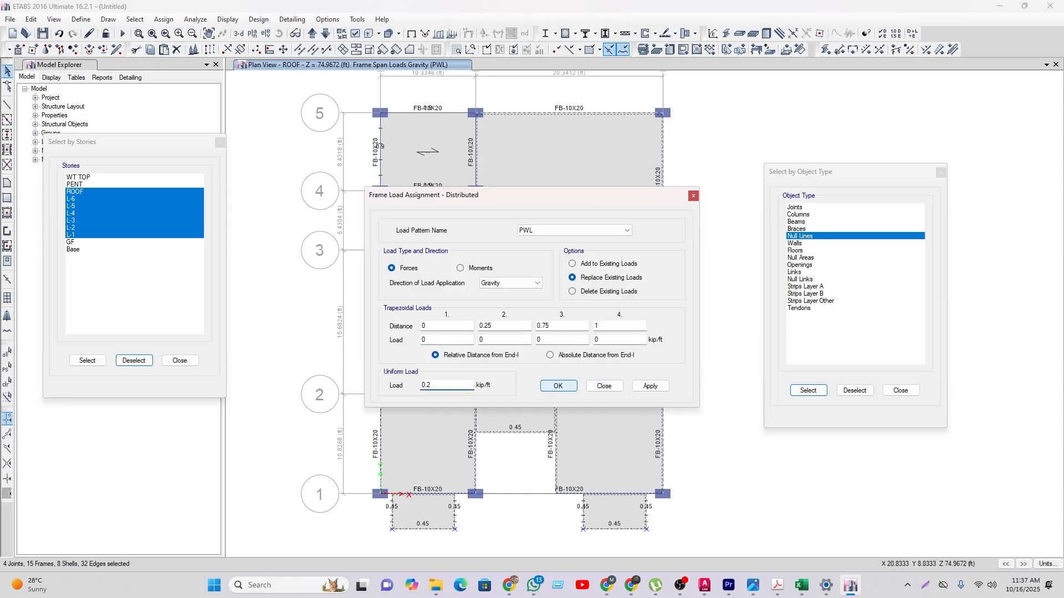
pyautogui.click(558, 385)
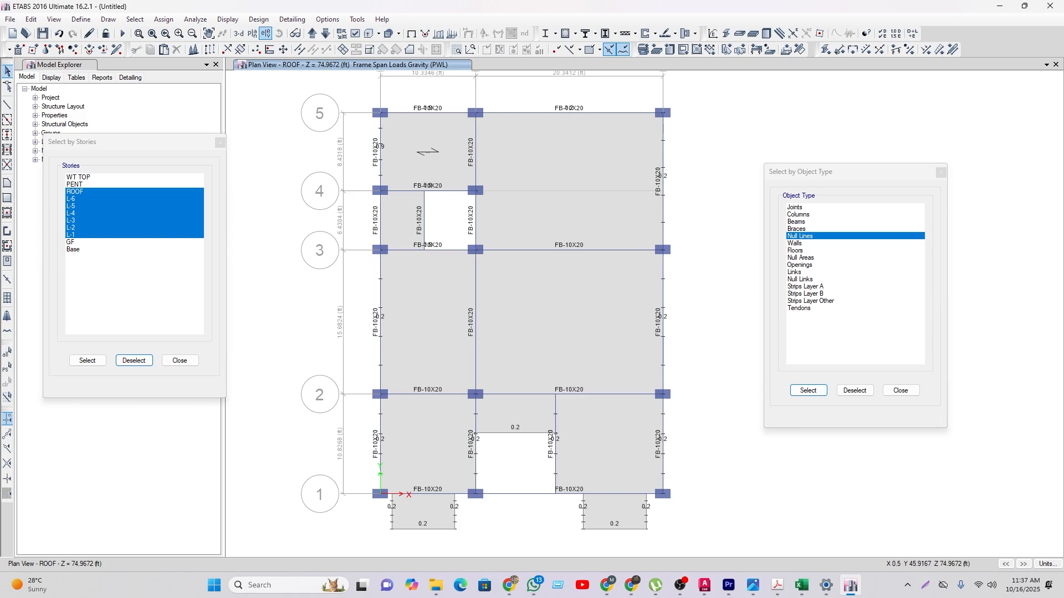
# Step: Inspect the PWL wall loads in the 3D view and compare them with the typical floor and roof plans in AutoCAD
pyautogui.click(239, 34)
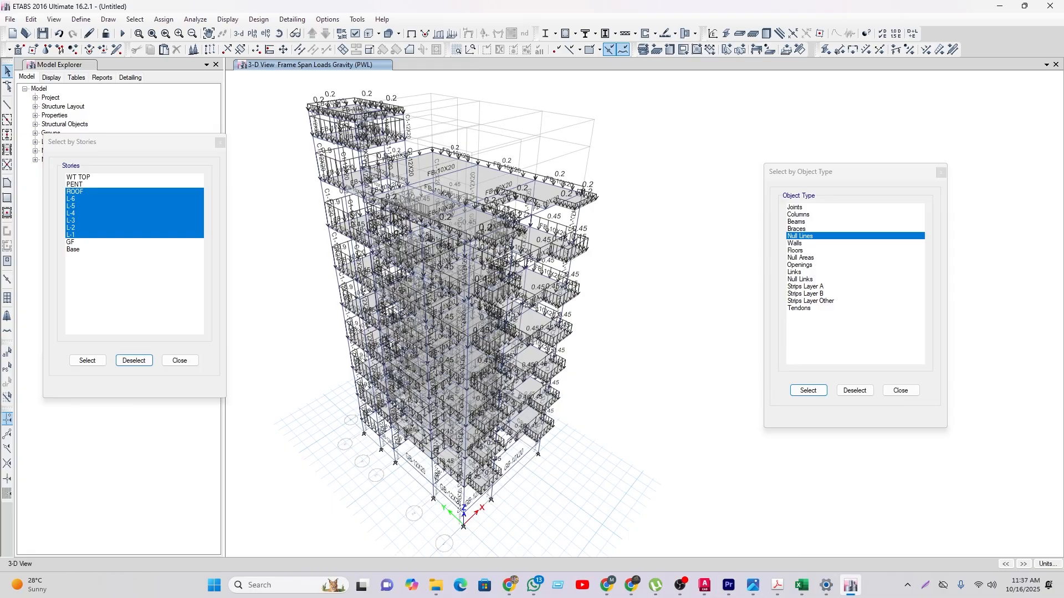
pyautogui.click(850, 585)
pyautogui.moveTo(825, 498); pyautogui.dragTo(652, 353, button='middle')
pyautogui.scroll(-1, 609, 320)
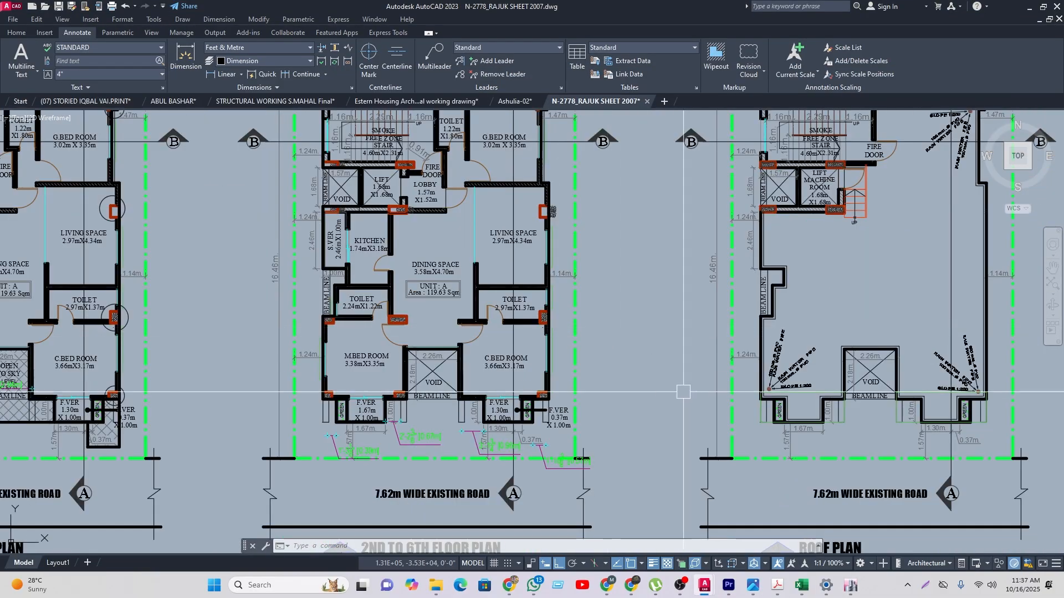
pyautogui.moveTo(684, 392); pyautogui.dragTo(638, 441, button='middle')
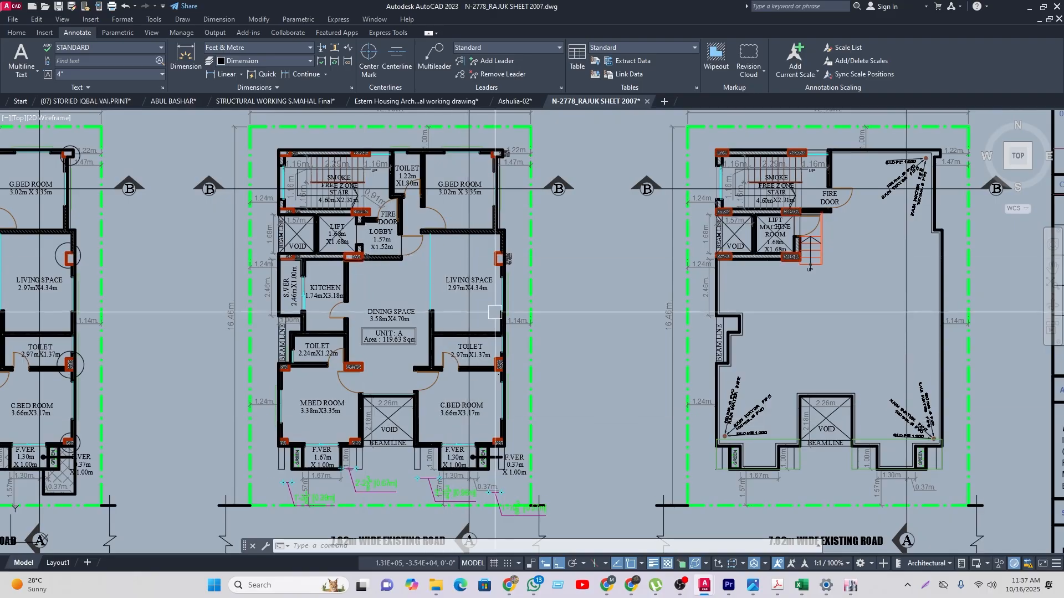
pyautogui.click(851, 585)
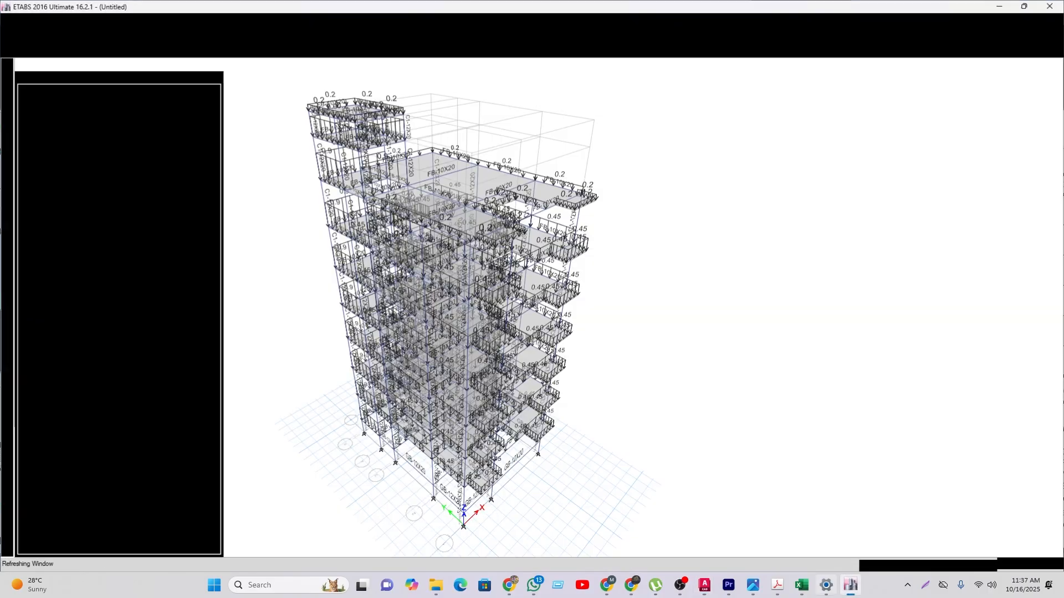
pyautogui.moveTo(665, 333)
pyautogui.mouseDown(button='middle')
pyautogui.moveTo(660, 378)
pyautogui.moveTo(652, 367)
pyautogui.moveTo(684, 354)
pyautogui.mouseUp(button='middle')
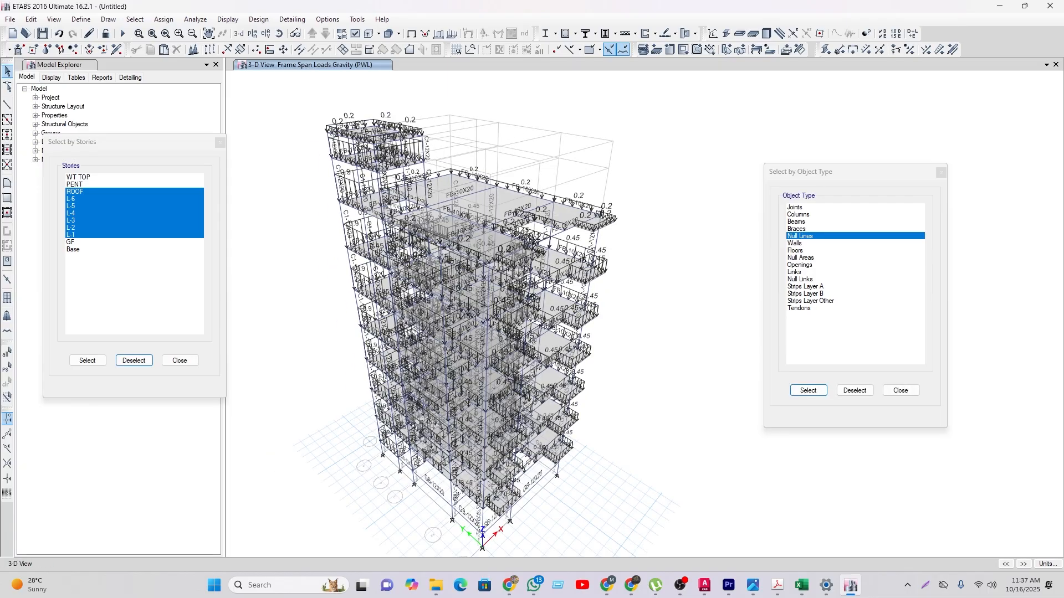
pyautogui.moveTo(683, 354); pyautogui.dragTo(712, 336, button='middle')
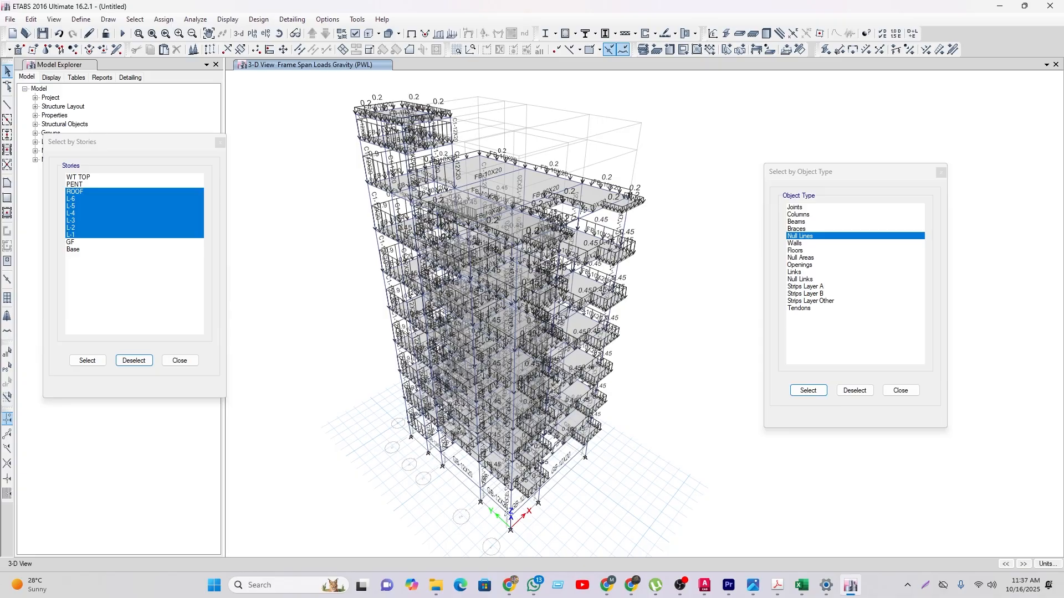
# Step: Open the GF plan view in ETABS and examine the wall layout on the ground floor plan in AutoCAD
pyautogui.click(252, 33)
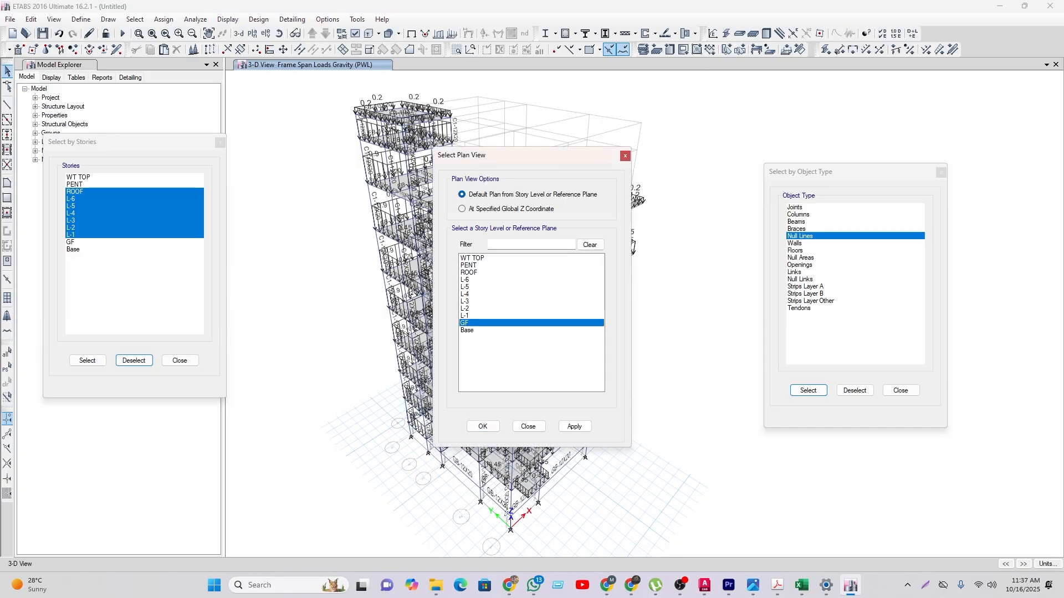
pyautogui.click(483, 426)
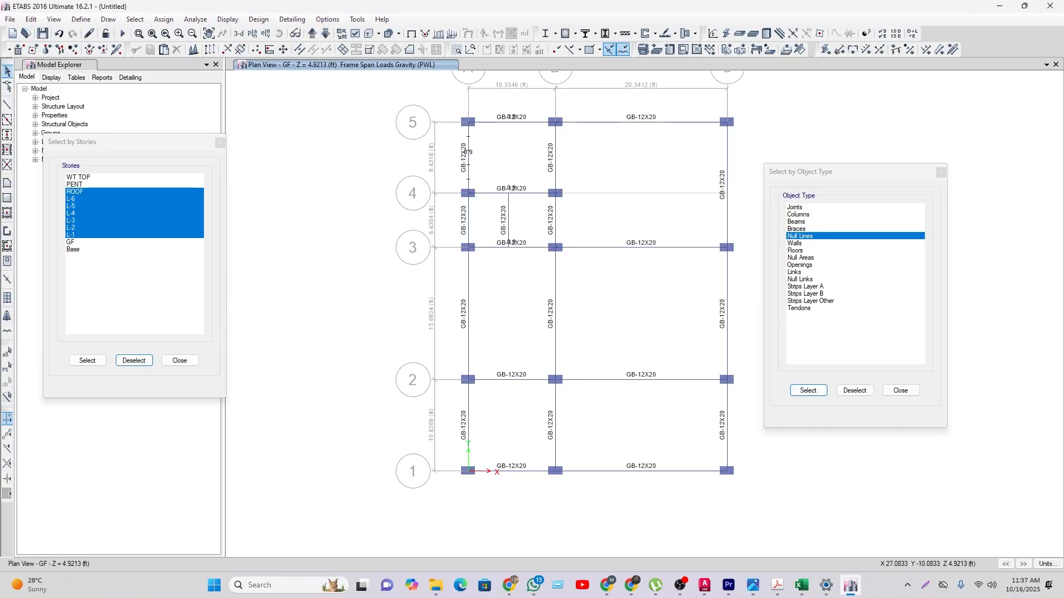
pyautogui.click(705, 585)
pyautogui.scroll(-6, 650, 394)
pyautogui.moveTo(333, 388); pyautogui.dragTo(516, 391, button='middle')
pyautogui.scroll(2, 516, 392)
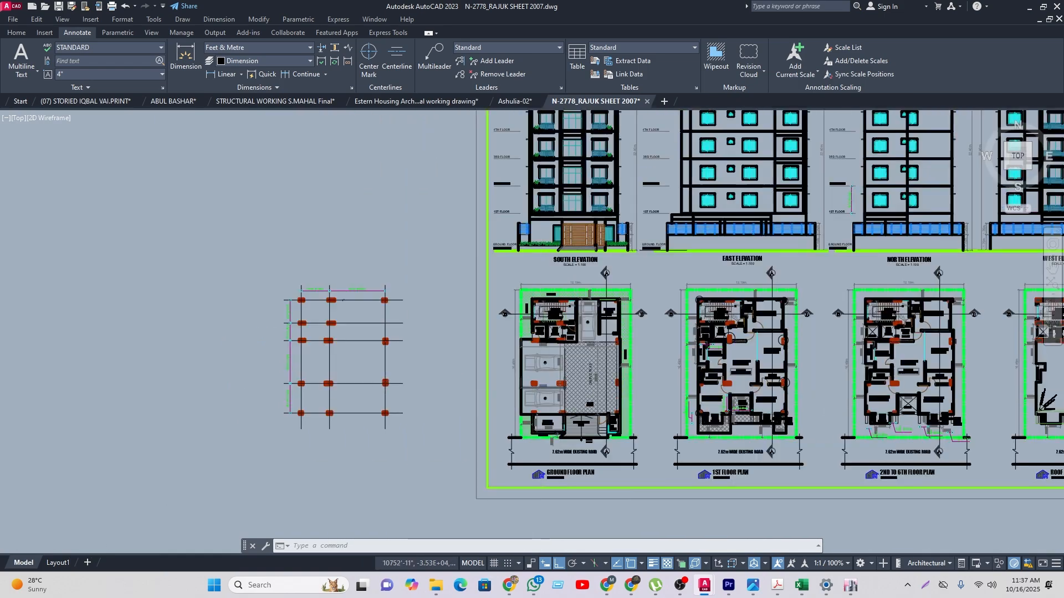
pyautogui.scroll(6, 654, 395)
pyautogui.scroll(-1, 676, 394)
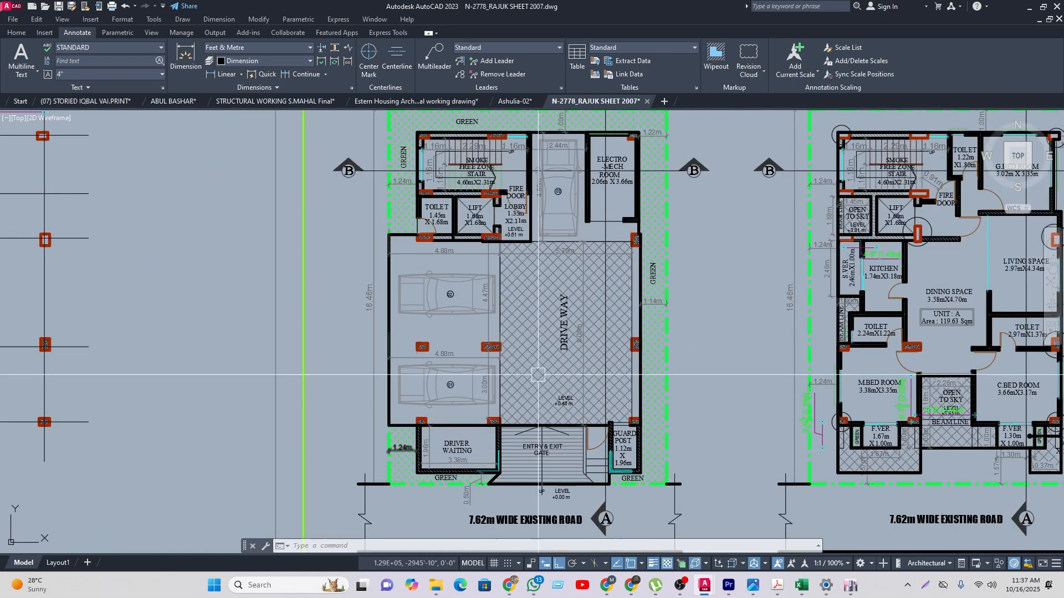
pyautogui.moveTo(538, 375); pyautogui.dragTo(545, 432, button='middle')
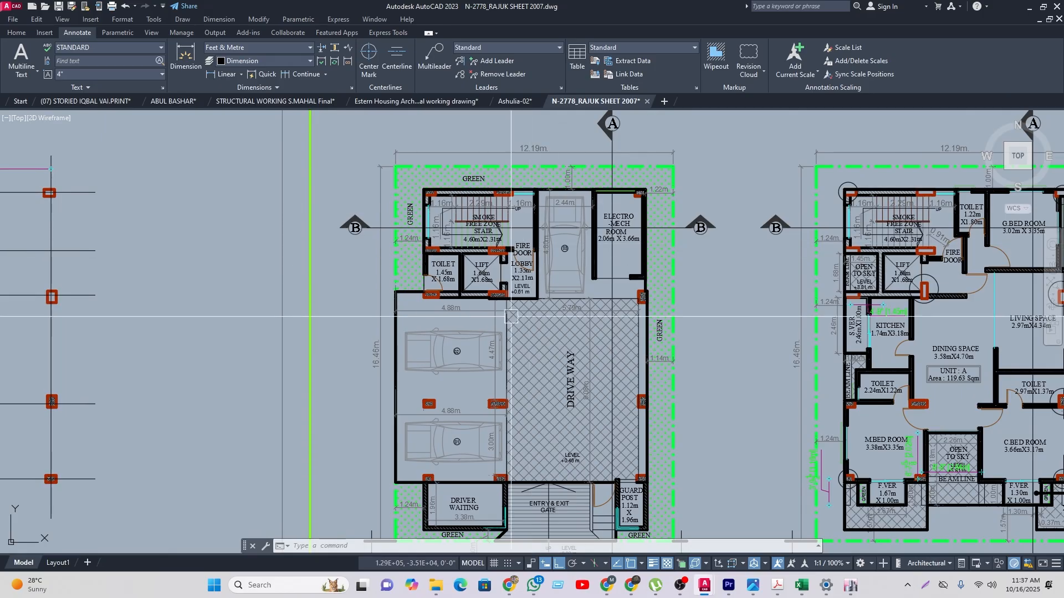
# Step: On the GF plan, assign a uniform 0.45 kip/ft PWL load to the walled beams around the stair, lift, lobby and electro-mech area per the AutoCAD plan
pyautogui.click(850, 585)
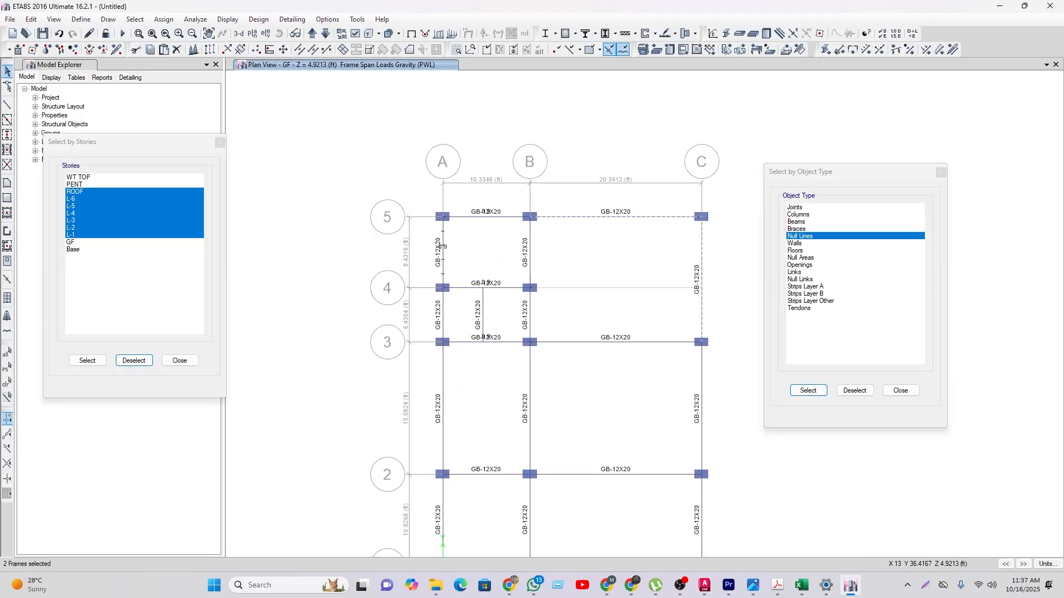
pyautogui.click(530, 257)
pyautogui.click(443, 313)
pyautogui.click(529, 311)
pyautogui.click(598, 342)
pyautogui.click(851, 585)
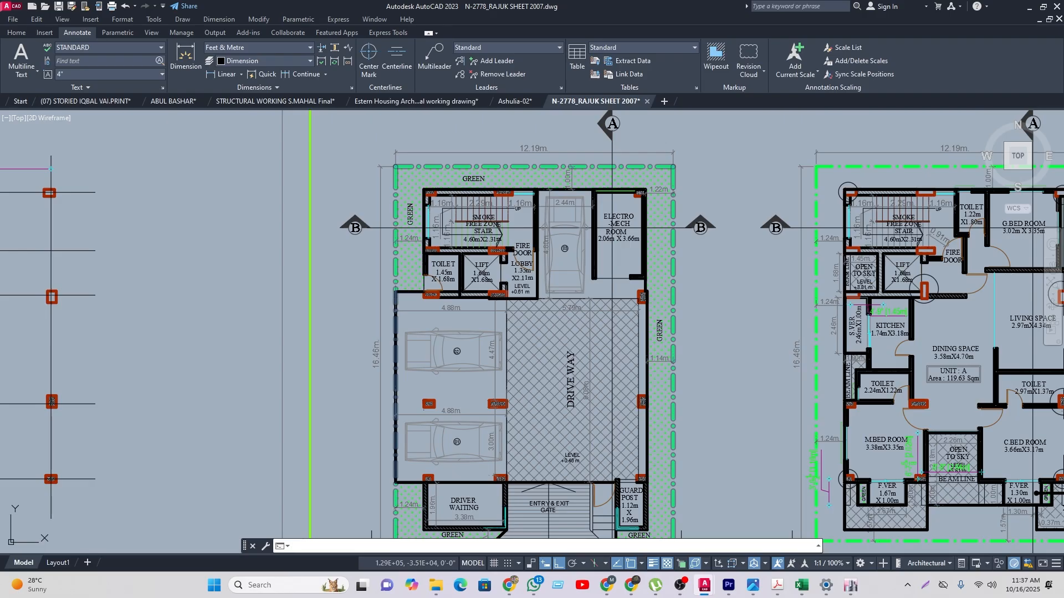
pyautogui.click(851, 585)
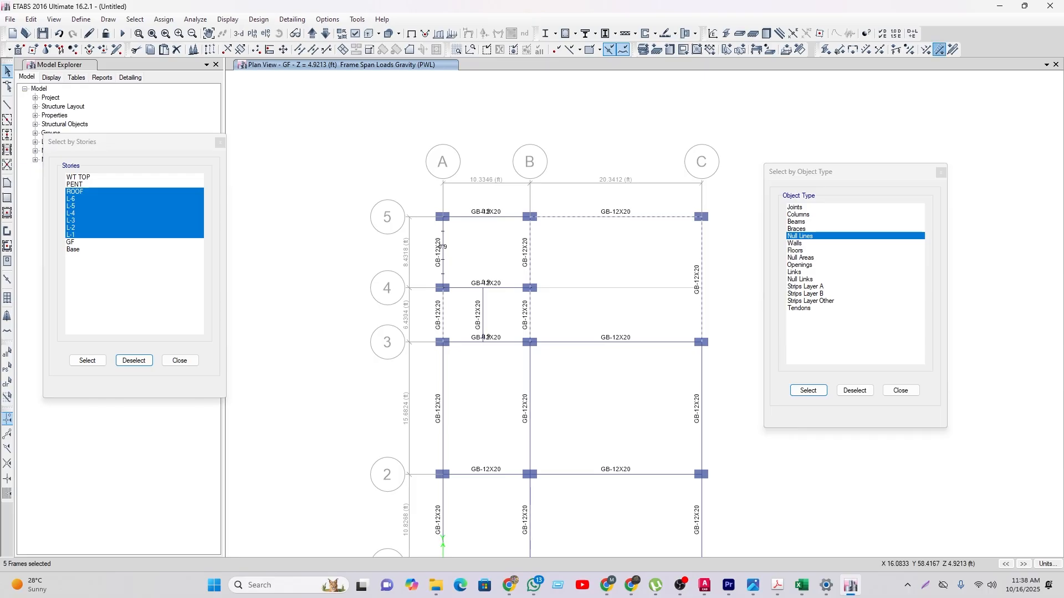
pyautogui.click(940, 50)
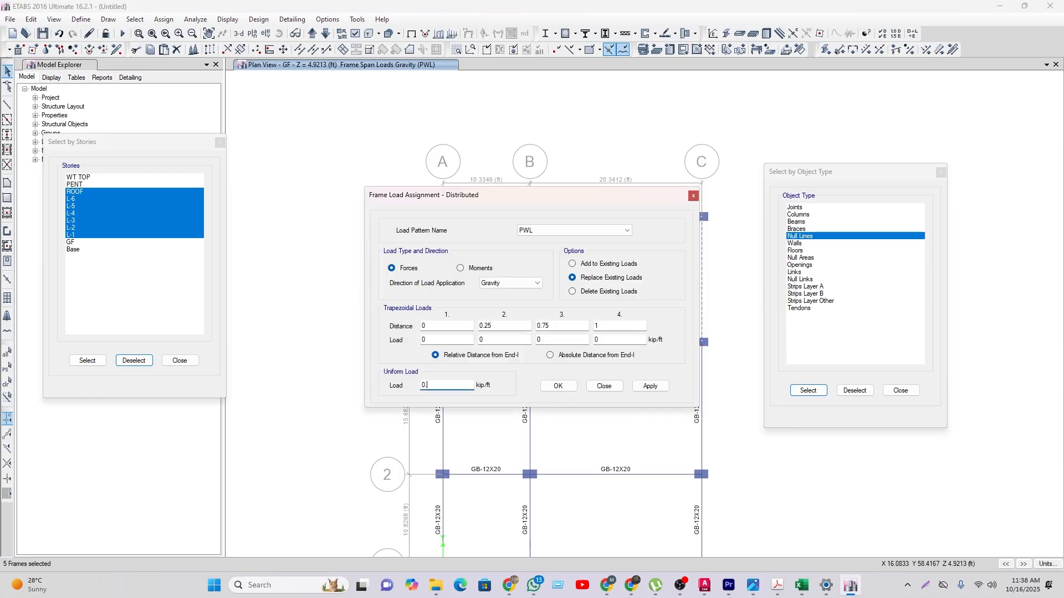
pyautogui.click(558, 385)
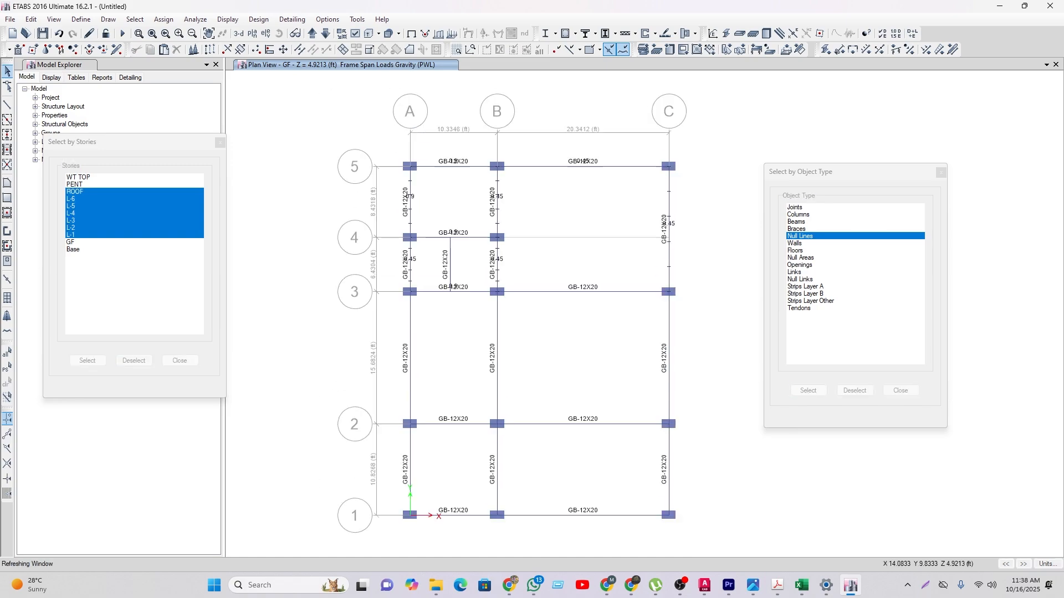
pyautogui.click(901, 390)
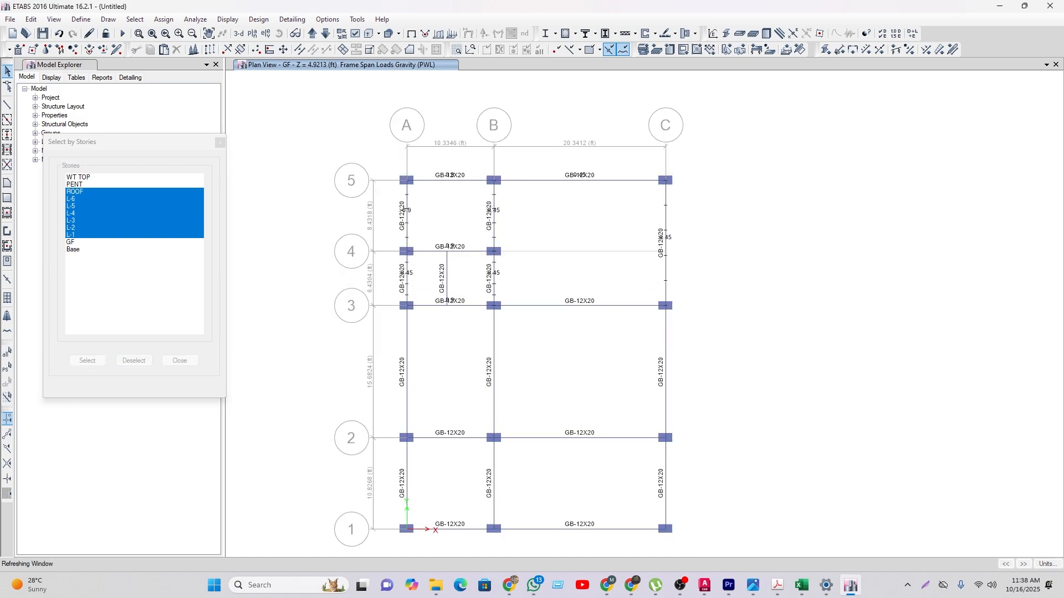
pyautogui.click(180, 361)
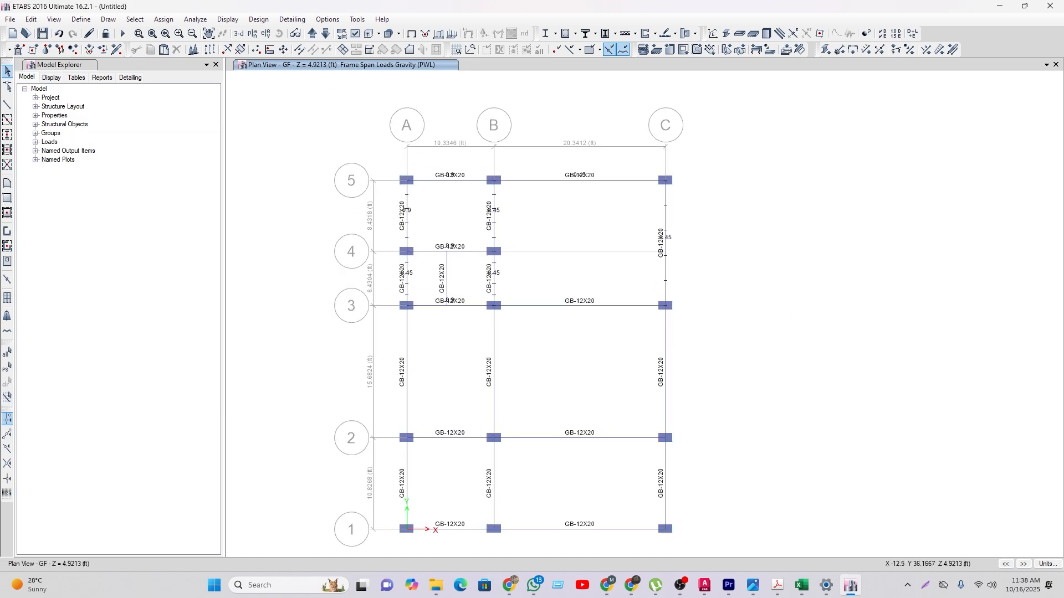
# Step: Modify the frame section C1-12X20 to 16 in depth and 16 in width, and rename it C1-16X16
pyautogui.moveTo(310, 272); pyautogui.dragTo(362, 263, button='middle')
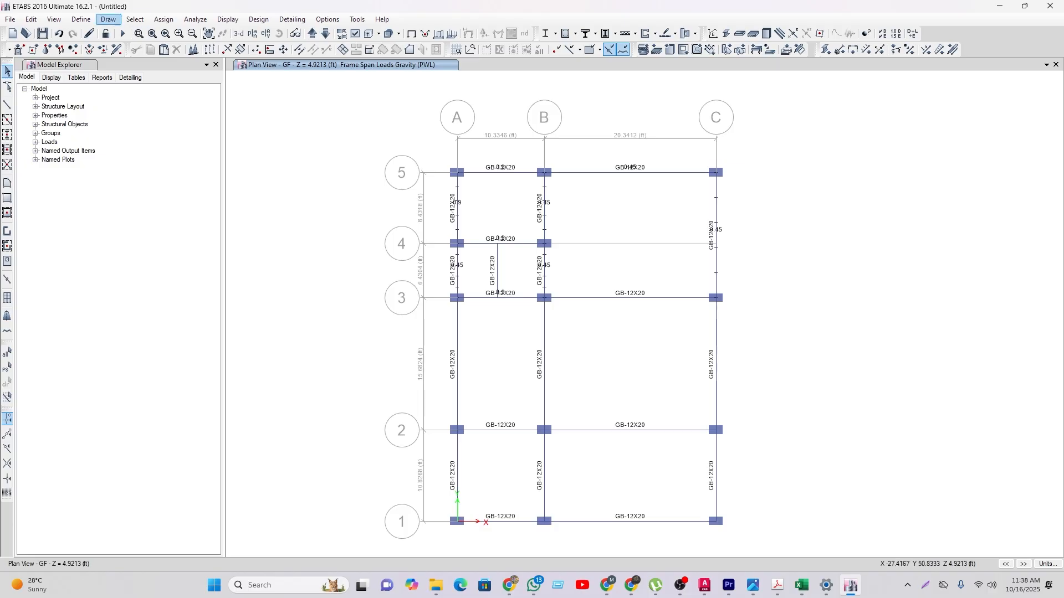
pyautogui.click(81, 19)
pyautogui.moveTo(106, 50)
pyautogui.click(250, 51)
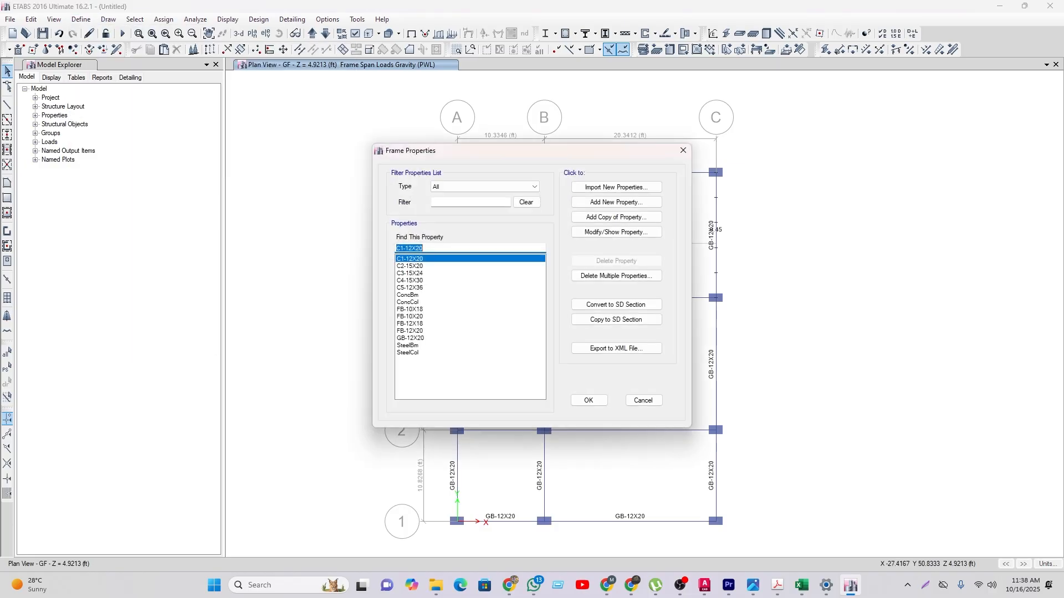
pyautogui.click(410, 259)
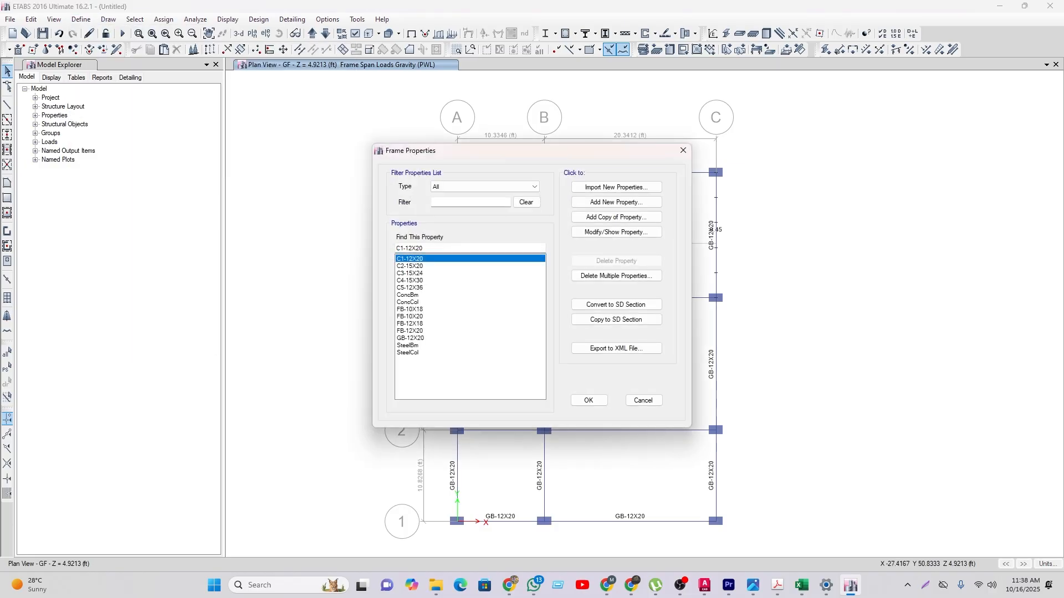
pyautogui.click(616, 232)
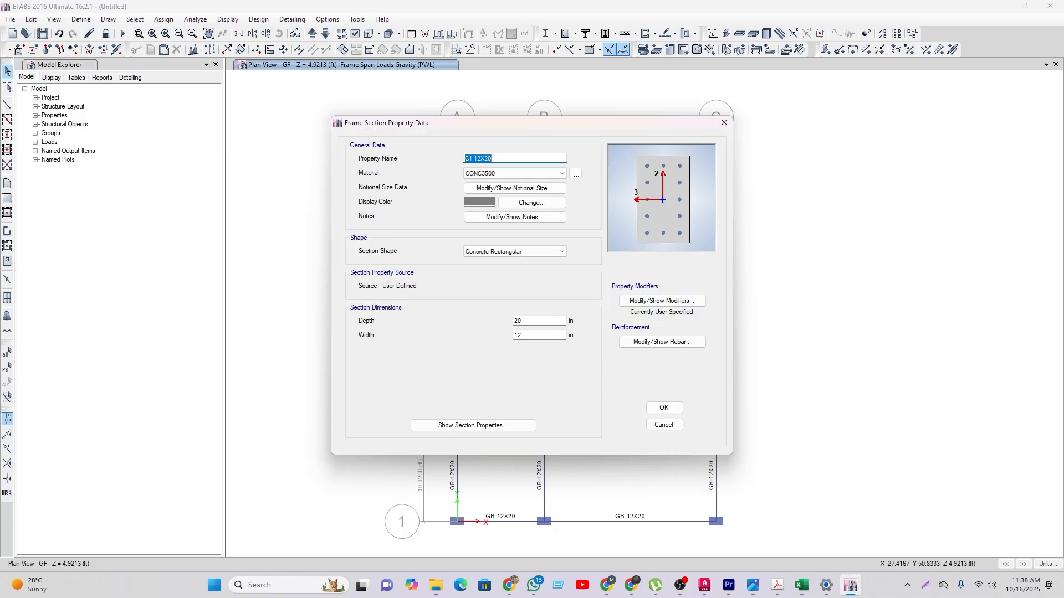
pyautogui.click(523, 321)
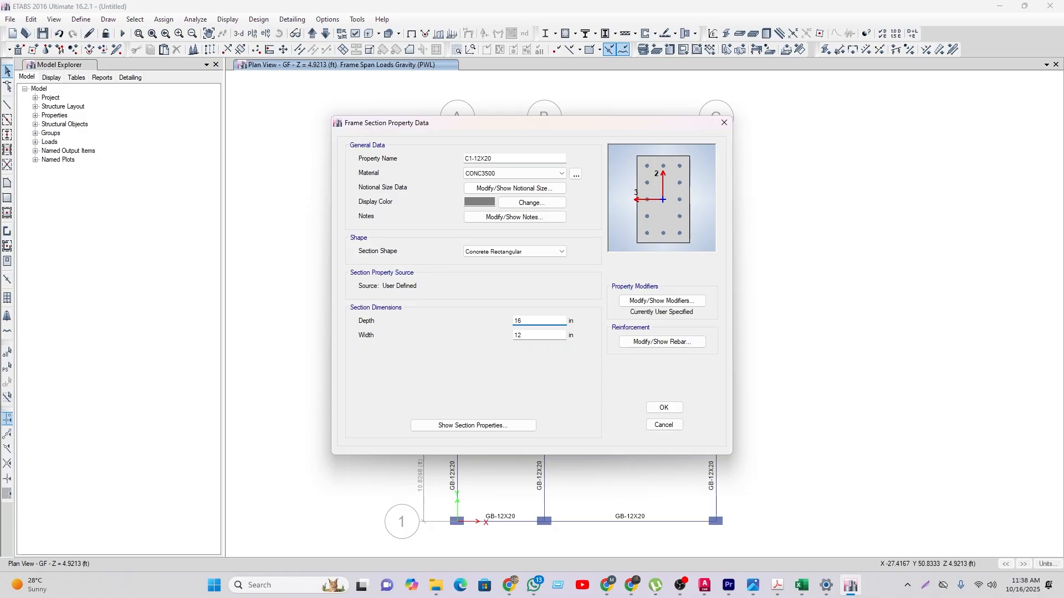
pyautogui.click(523, 335)
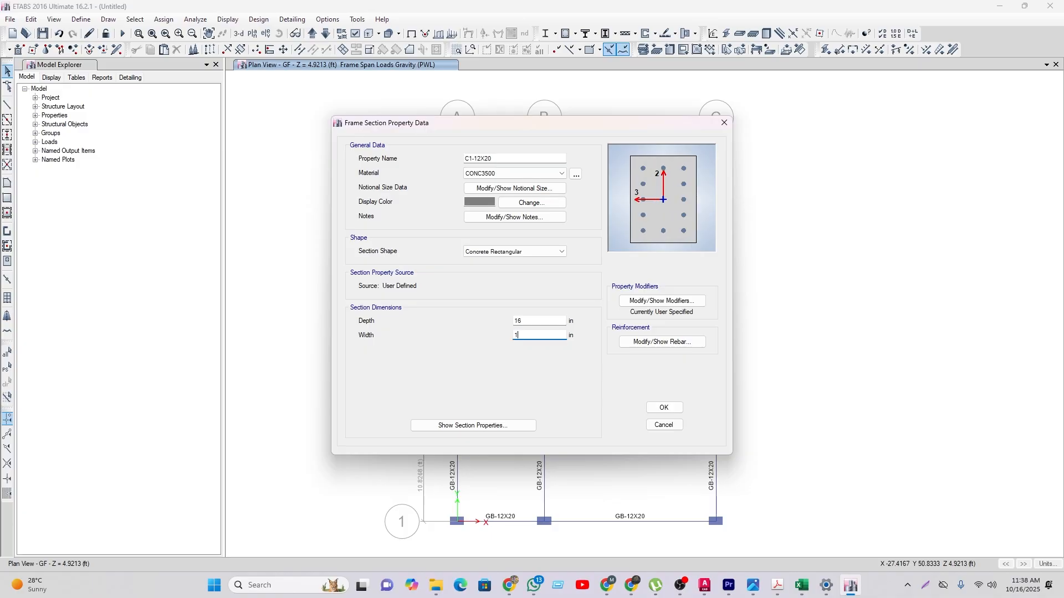
pyautogui.click(481, 158)
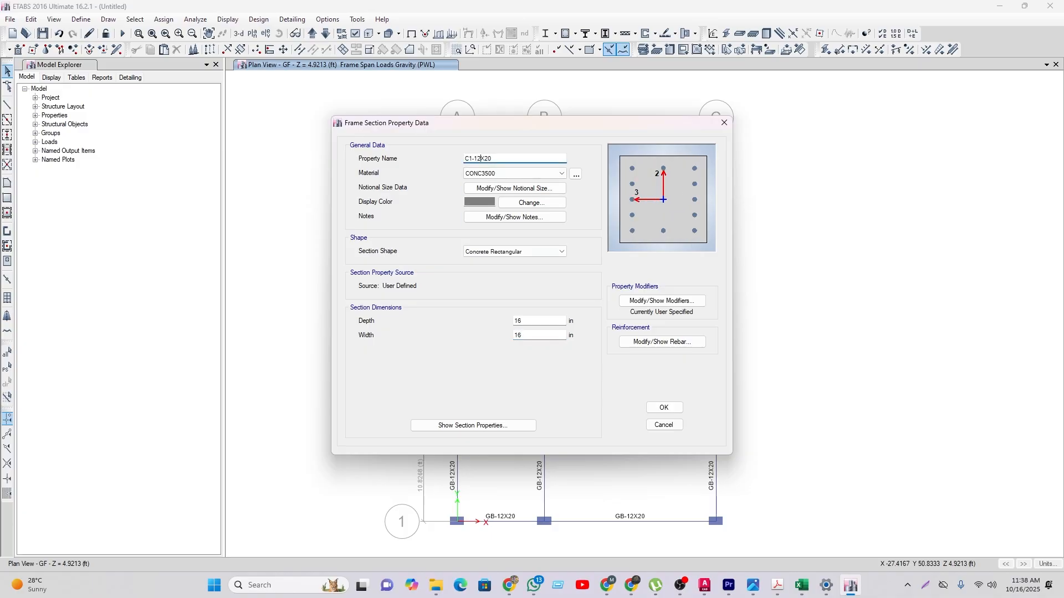
pyautogui.write('6X')
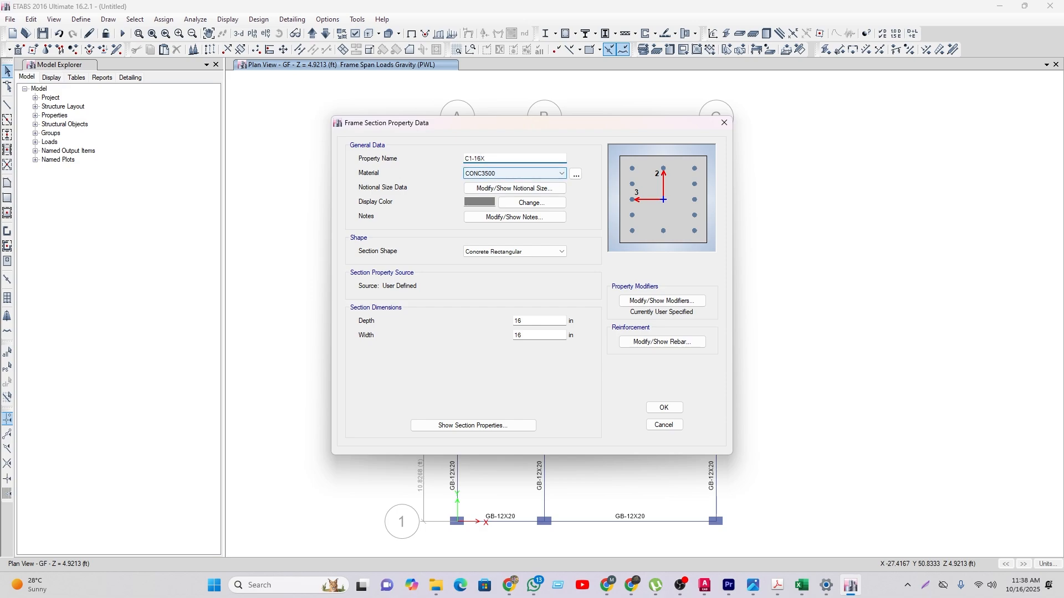
pyautogui.write('16')
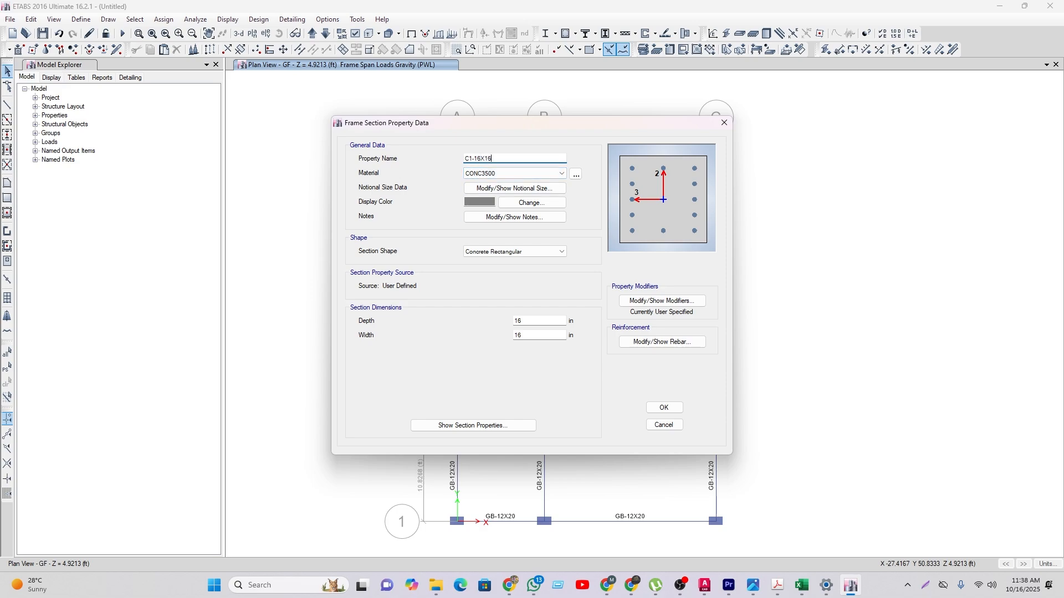
# Step: Set the C1-16X16 column's material to CONC4000 with 4 longitudinal bars along both the 3-direction and 2-direction faces
pyautogui.click(515, 173)
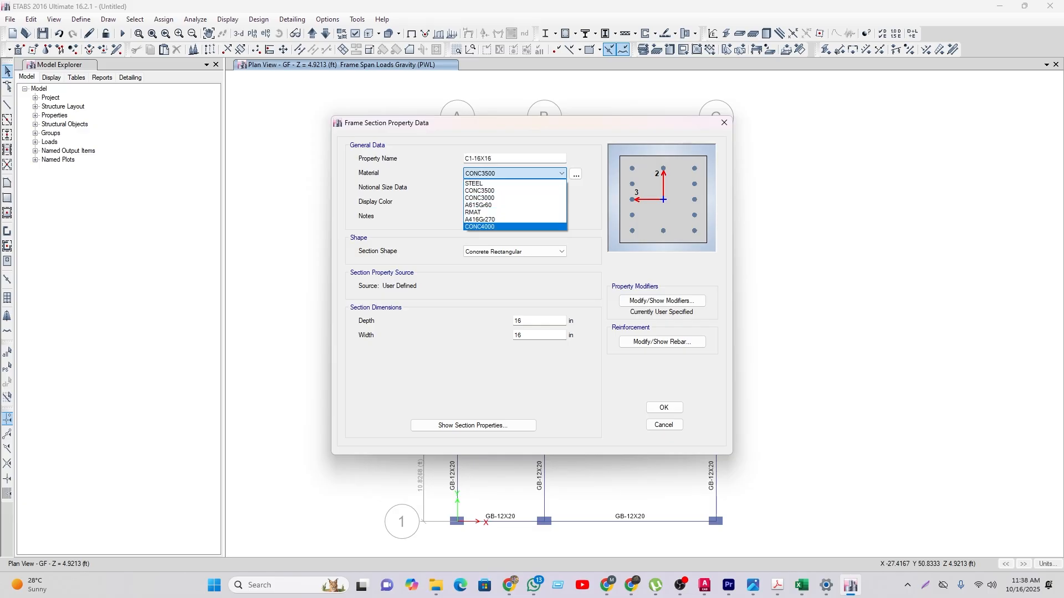
pyautogui.click(480, 226)
pyautogui.click(661, 341)
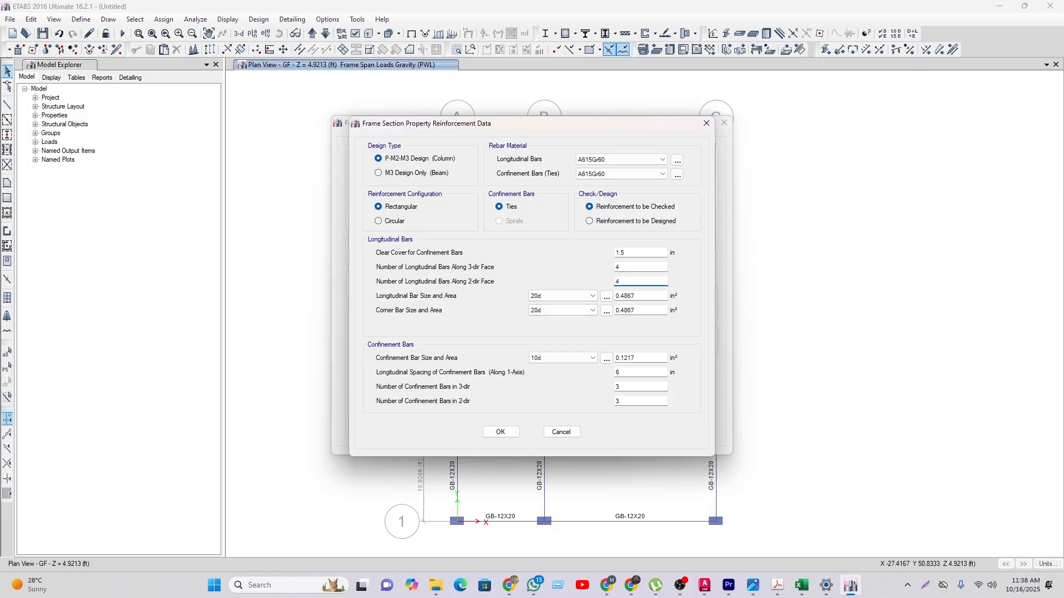
pyautogui.press('Return')
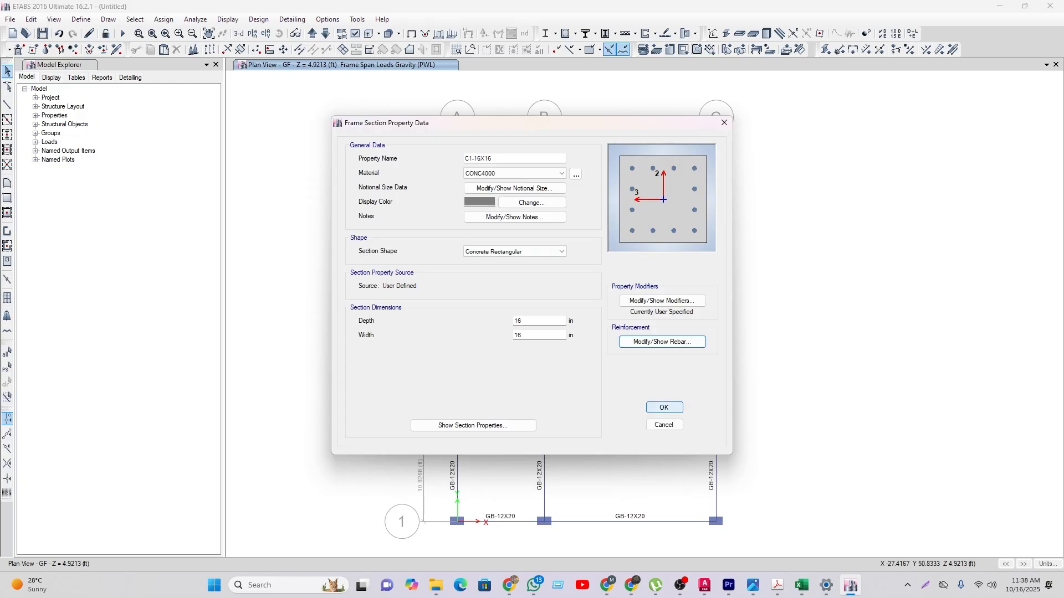
pyautogui.click(664, 407)
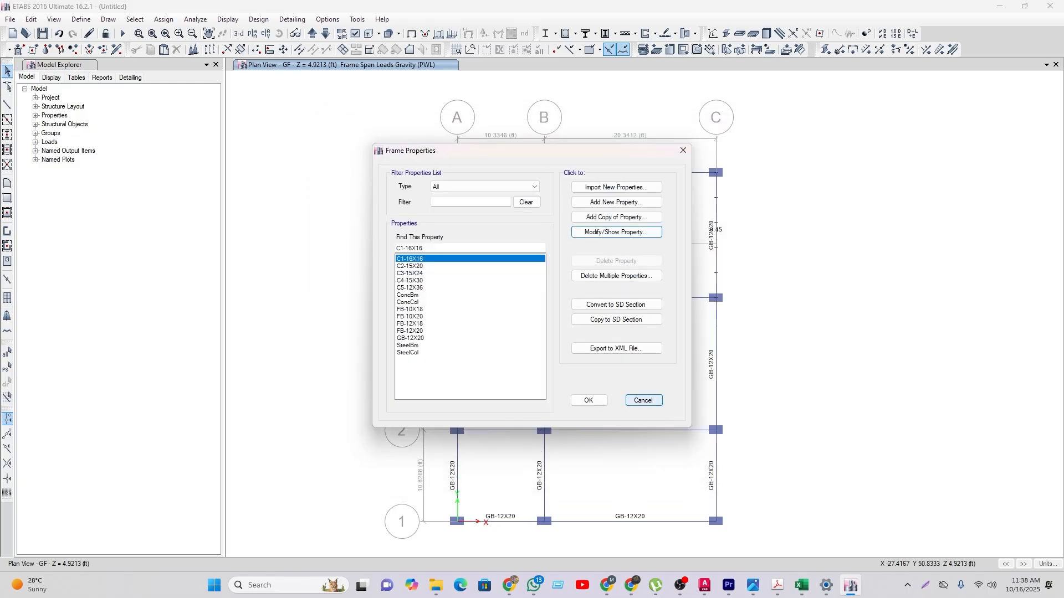
pyautogui.press('Return')
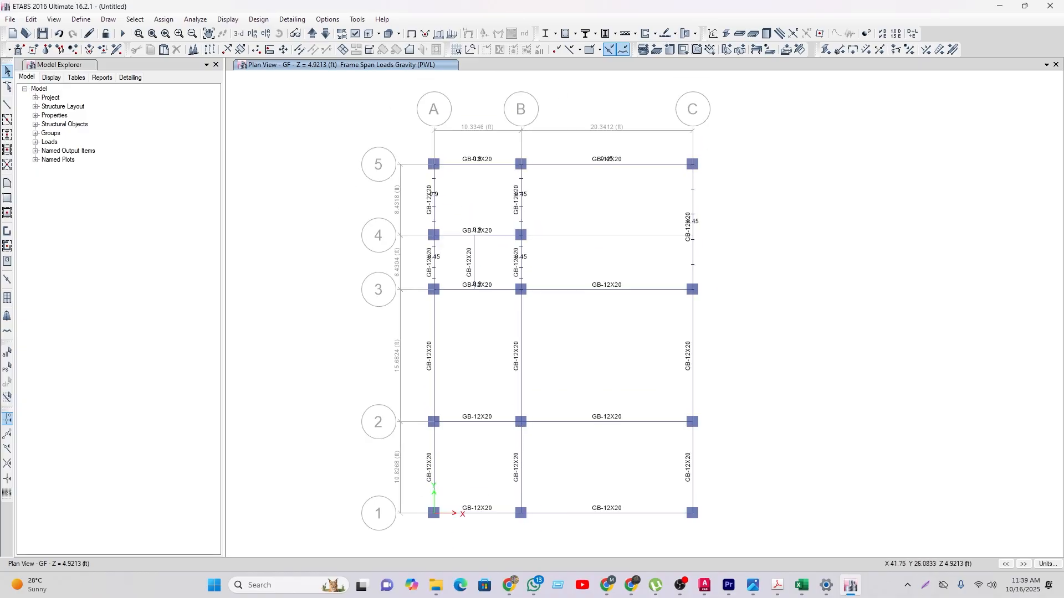
# Step: Examine the stair, lift and column layout on the AutoCAD floor plans and compare it with the GF plan in ETABS
pyautogui.click(705, 585)
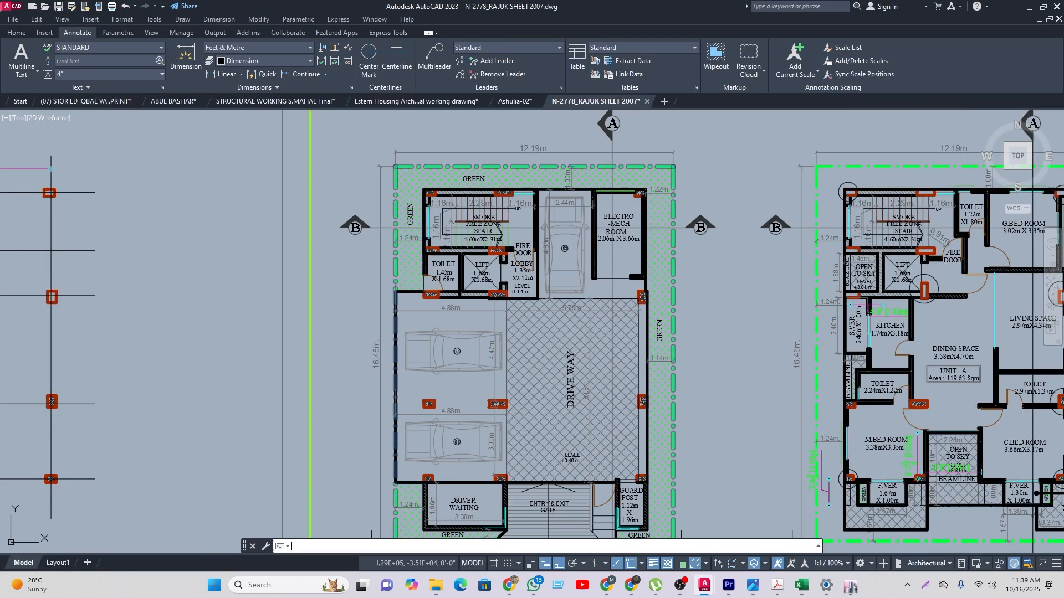
pyautogui.moveTo(828, 412)
pyautogui.mouseDown(button='middle')
pyautogui.moveTo(811, 397)
pyautogui.moveTo(582, 415)
pyautogui.mouseUp(button='middle')
pyautogui.scroll(2, 669, 246)
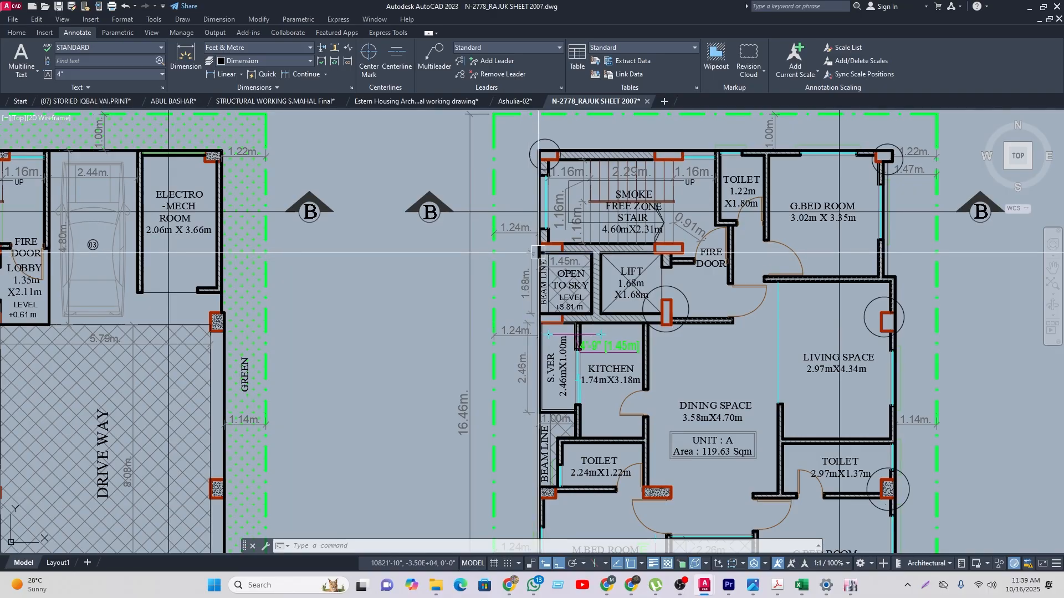
pyautogui.moveTo(547, 251); pyautogui.dragTo(647, 313, button='middle')
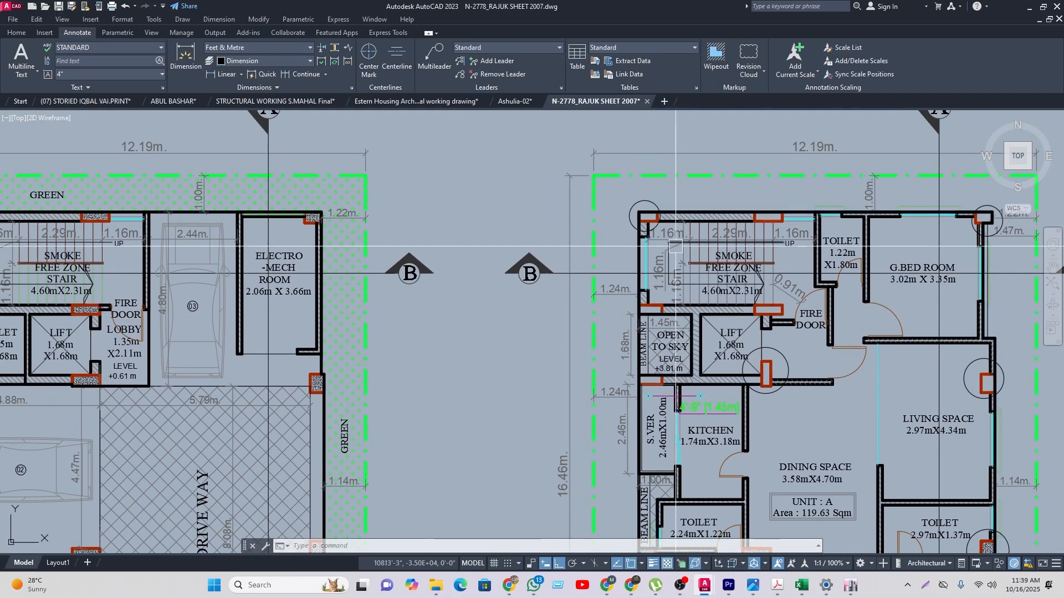
pyautogui.hotkey('alt', 'Tab')
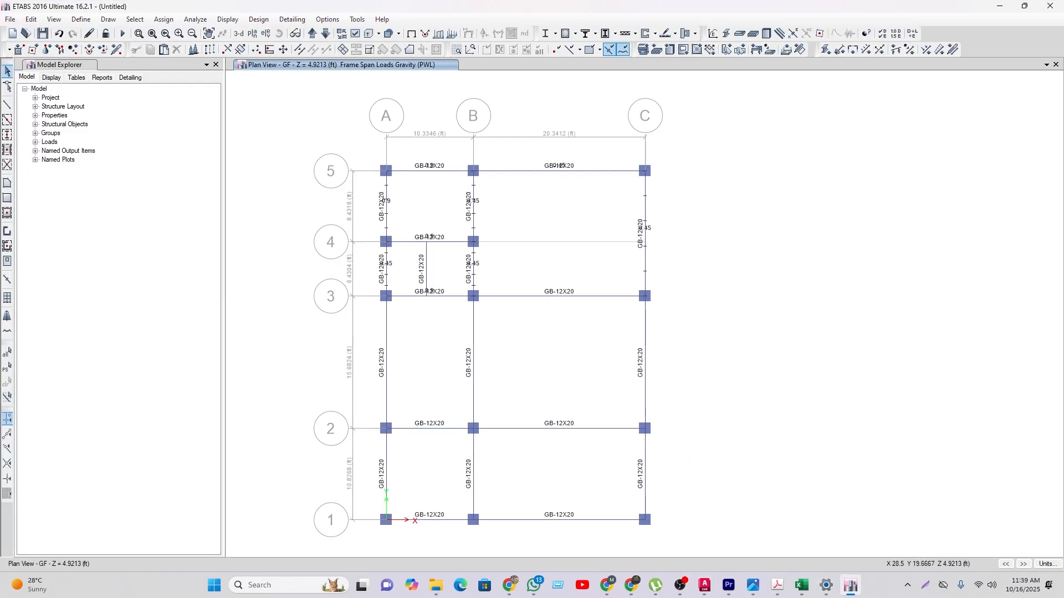
pyautogui.moveTo(465, 344); pyautogui.dragTo(445, 322, button='middle')
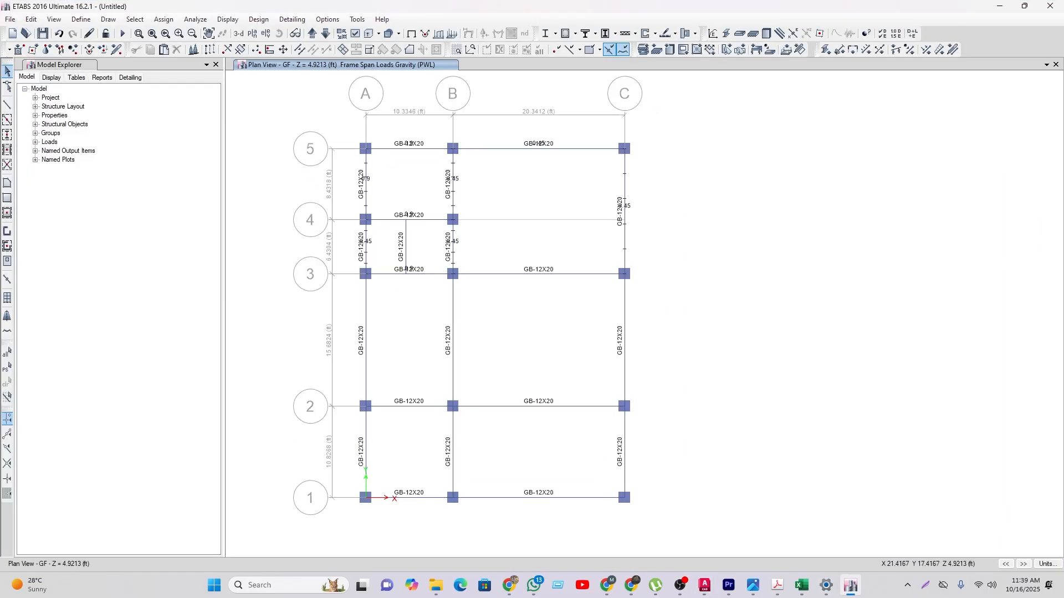
pyautogui.moveTo(508, 214); pyautogui.dragTo(551, 251, button='middle')
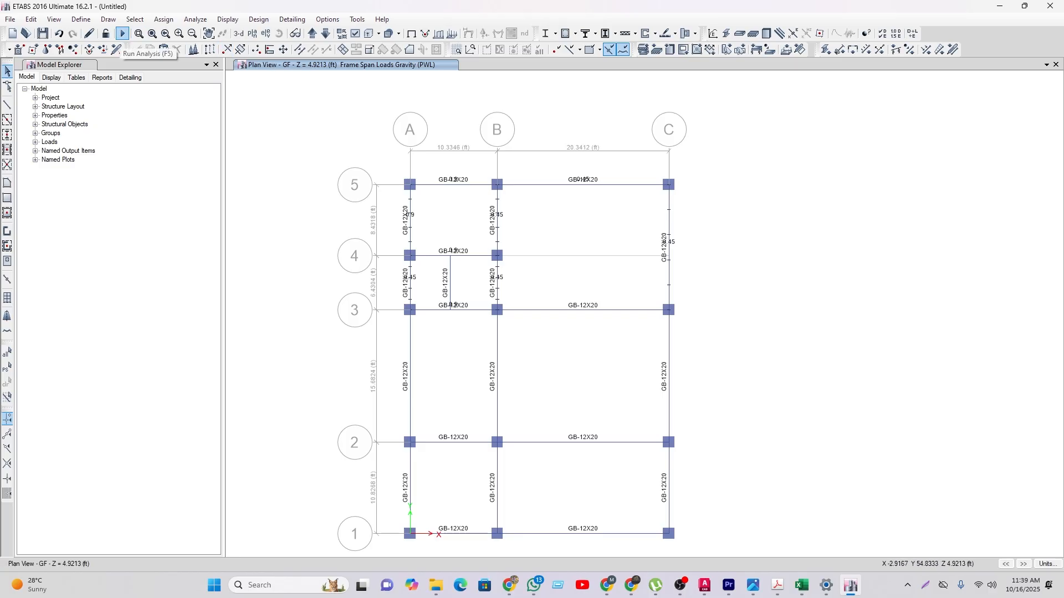
# Step: Start the analysis run and choose the N-2778_RAJUK SHEET 2007 project folder as the location for saving the model
pyautogui.click(123, 34)
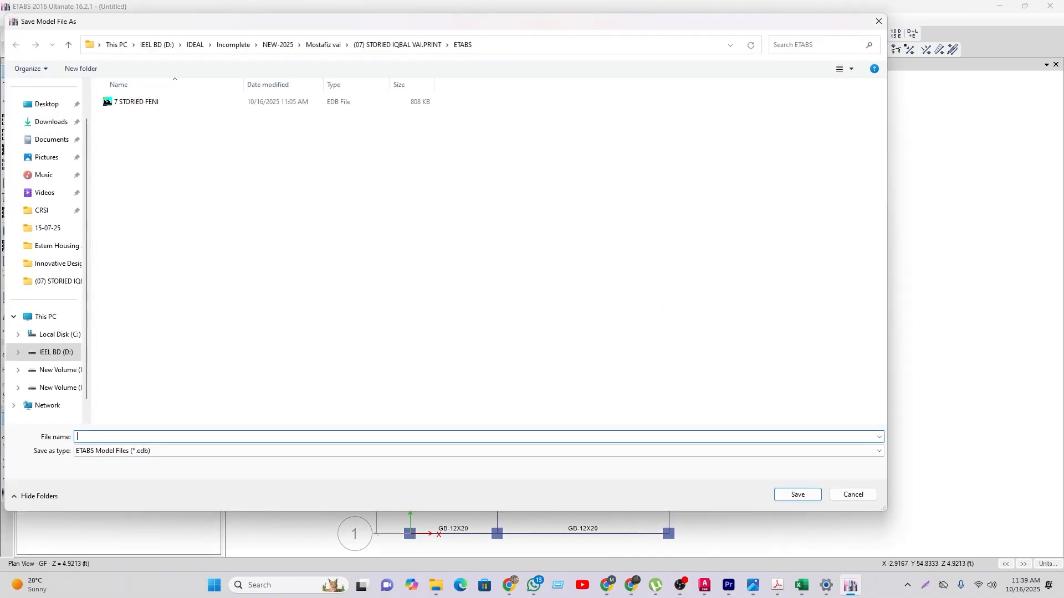
pyautogui.click(135, 102)
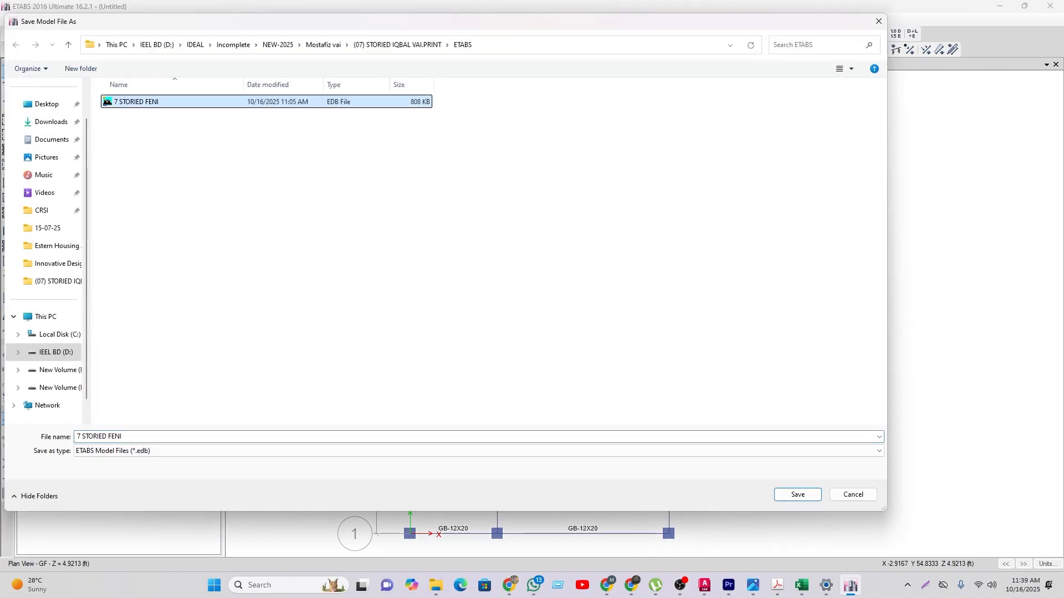
pyautogui.click(397, 45)
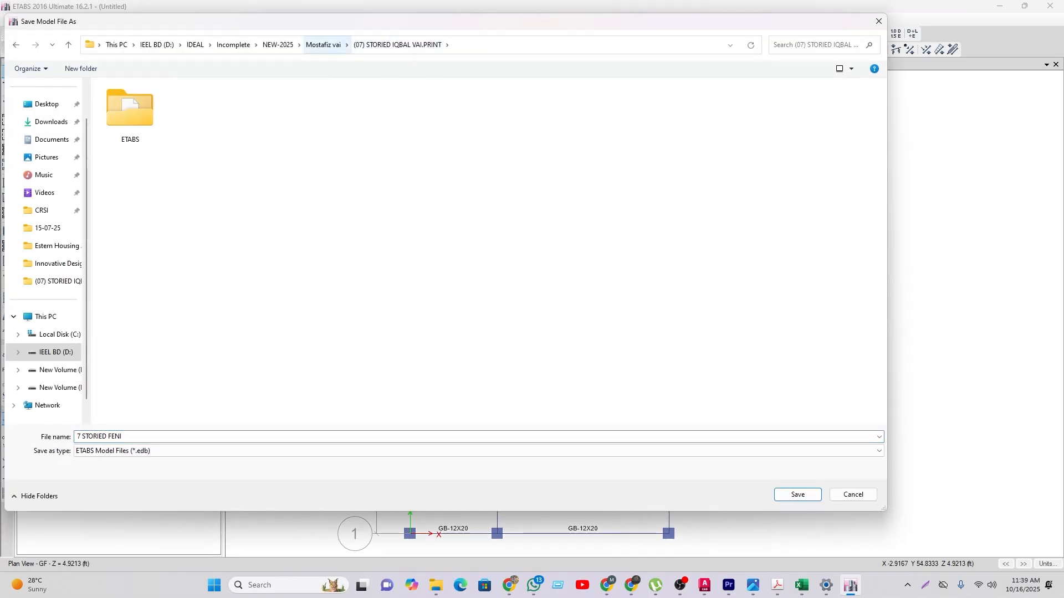
pyautogui.click(323, 45)
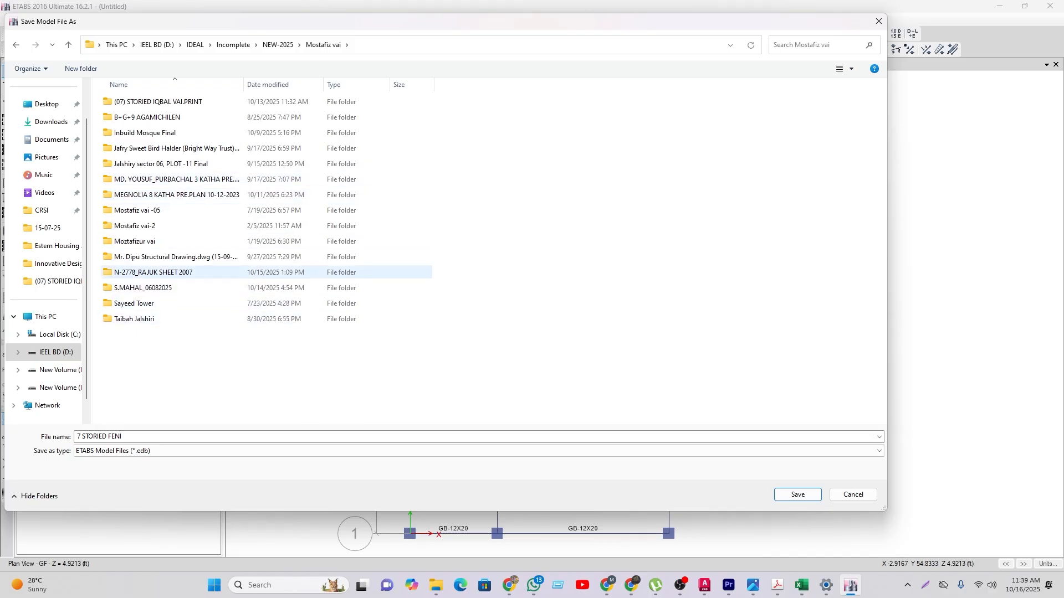
pyautogui.doubleClick(153, 272)
# Step: Create a new folder named ETABS inside N-2778_RAJUK SHEET 2007 and open it as the save location
pyautogui.rightClick(223, 230)
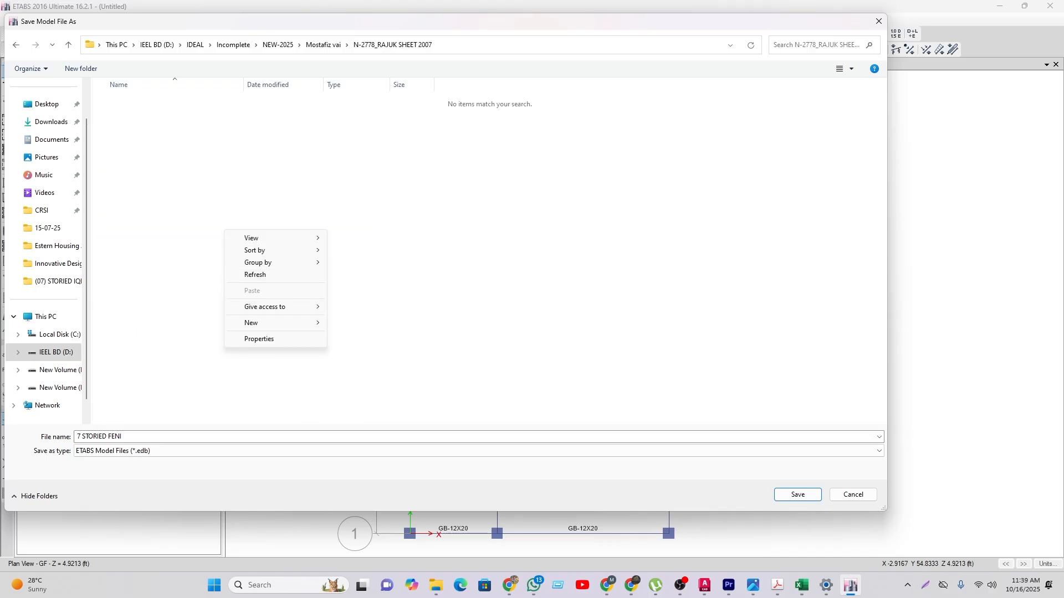
pyautogui.moveTo(252, 323)
pyautogui.click(355, 324)
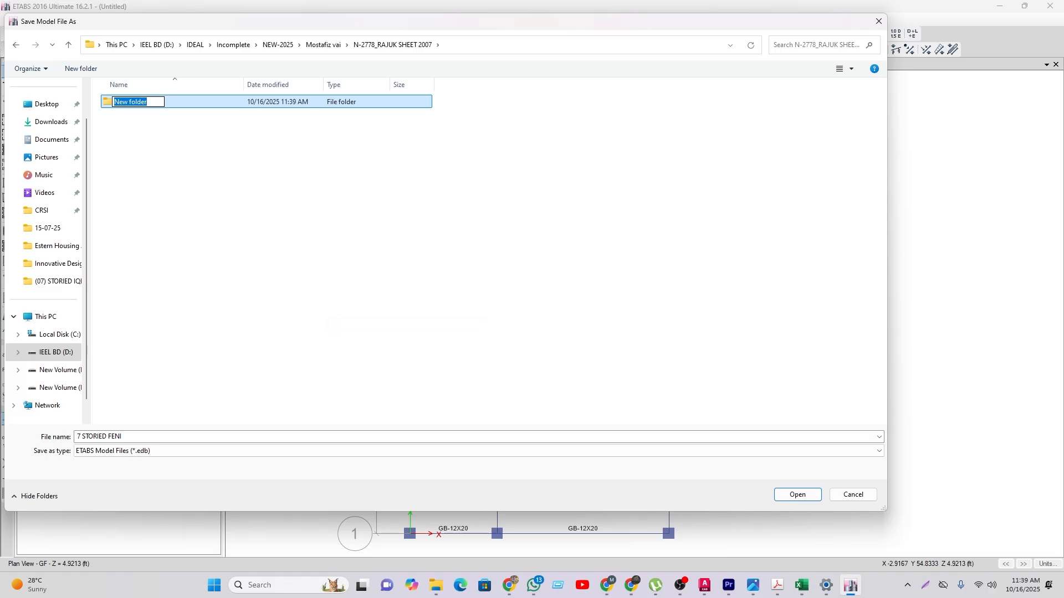
pyautogui.write('ETABS')
pyautogui.press('Return')
pyautogui.press('Return')
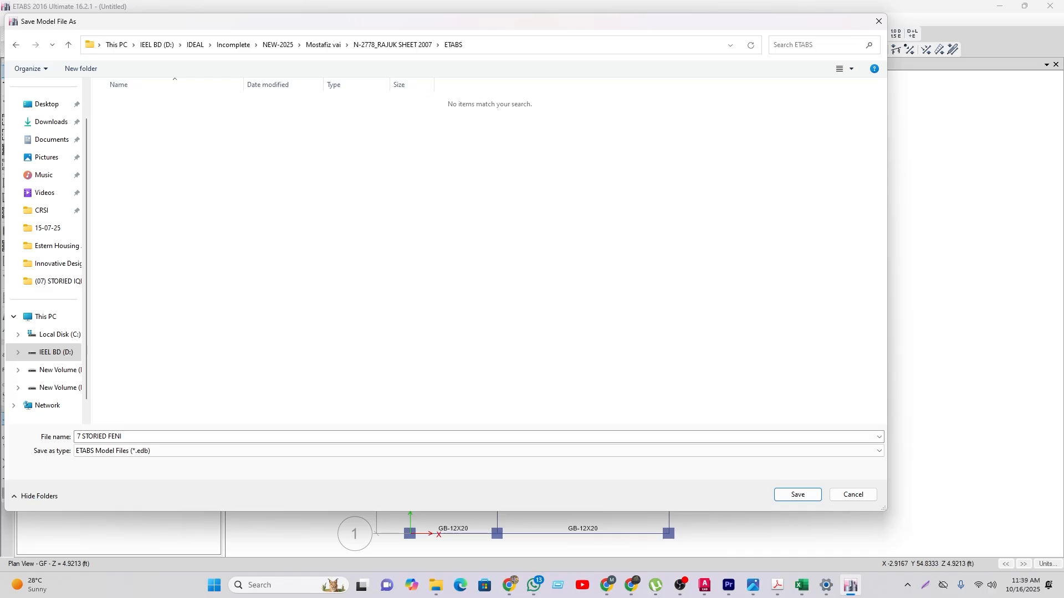
# Step: Save the model as 7 STORIED BASHUNDHARA in the ETABS folder and let the analysis run
pyautogui.click(124, 437)
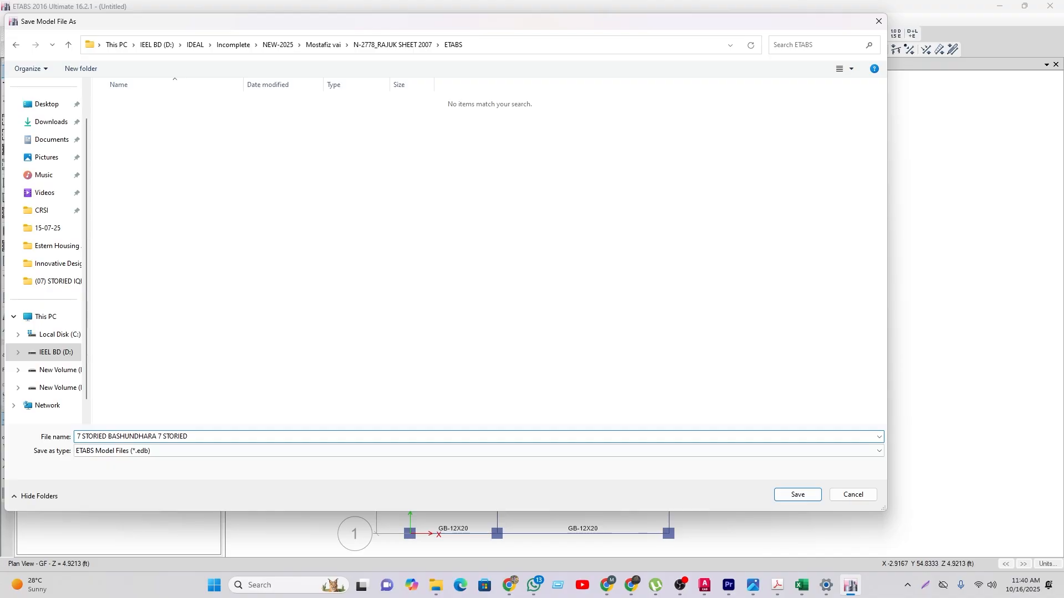
pyautogui.press('BackSpace')
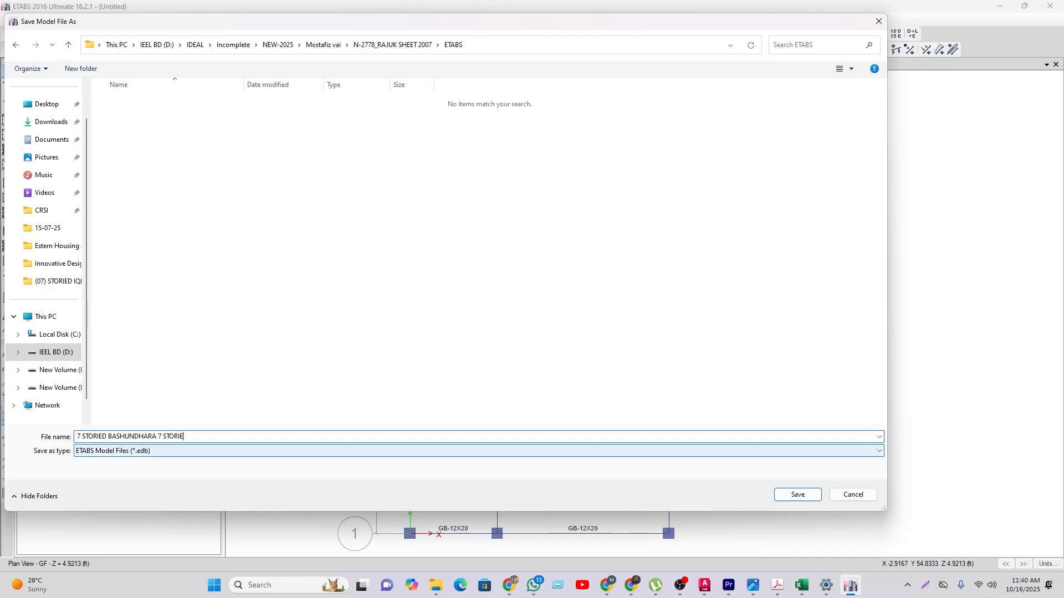
pyautogui.press('BackSpace')
pyautogui.press('BackSpace')
pyautogui.press('BackSpace')
pyautogui.press('BackSpace')
pyautogui.press('BackSpace')
pyautogui.press('BackSpace')
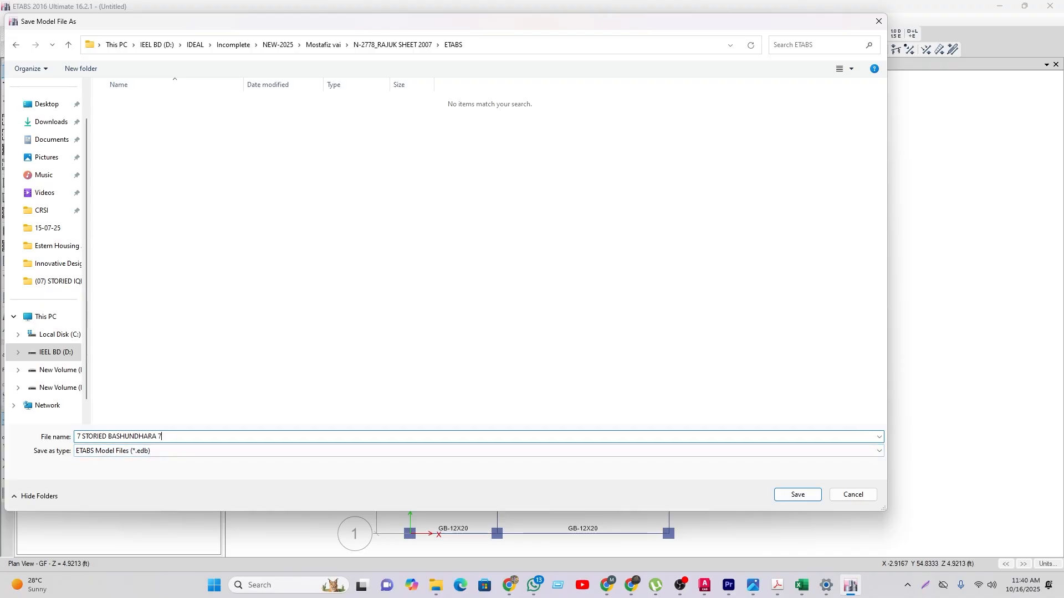
pyautogui.press('Return')
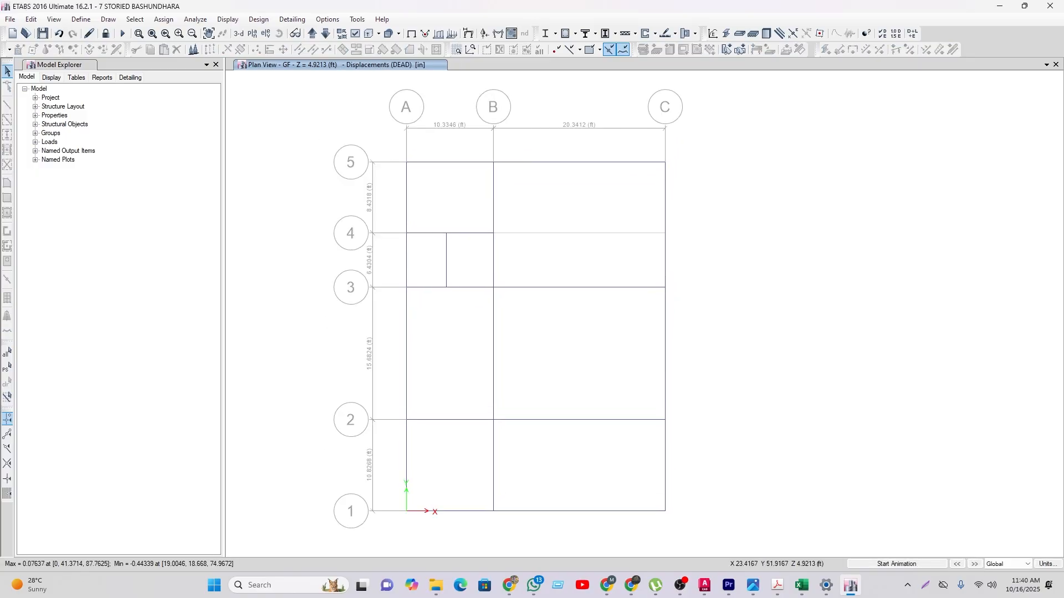
# Step: Run the concrete frame design and check the longitudinal reinforcing on the plans from GF up to L-4 and back
pyautogui.click(565, 34)
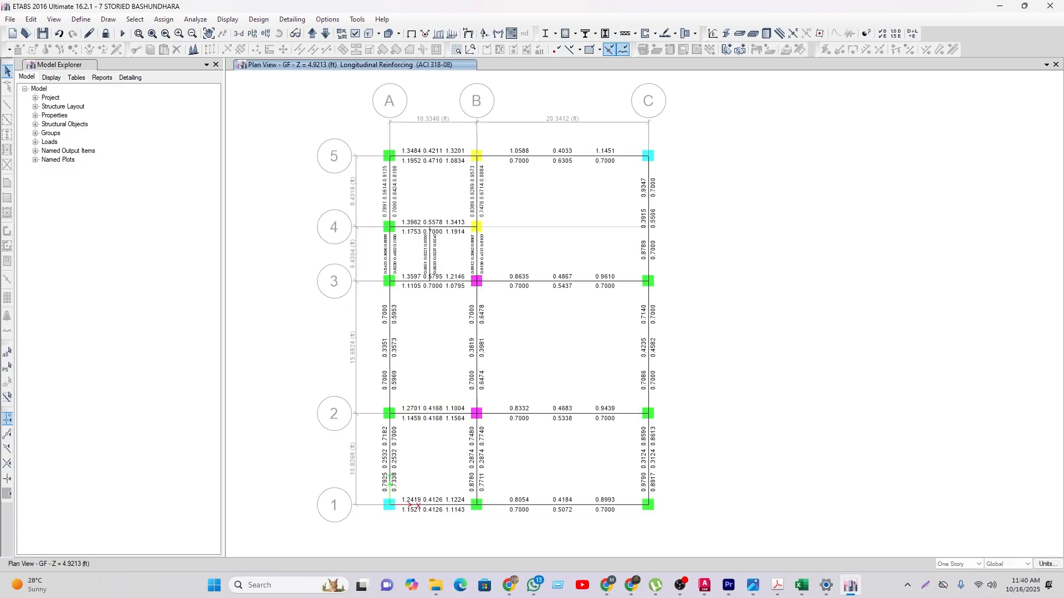
pyautogui.click(312, 33)
pyautogui.click(312, 34)
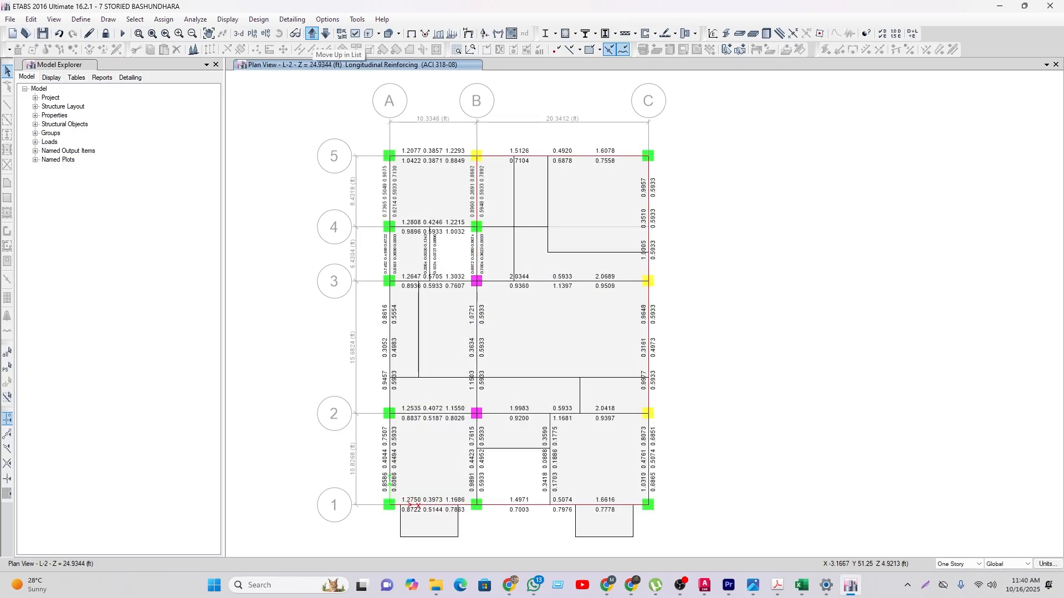
pyautogui.click(312, 33)
pyautogui.click(312, 34)
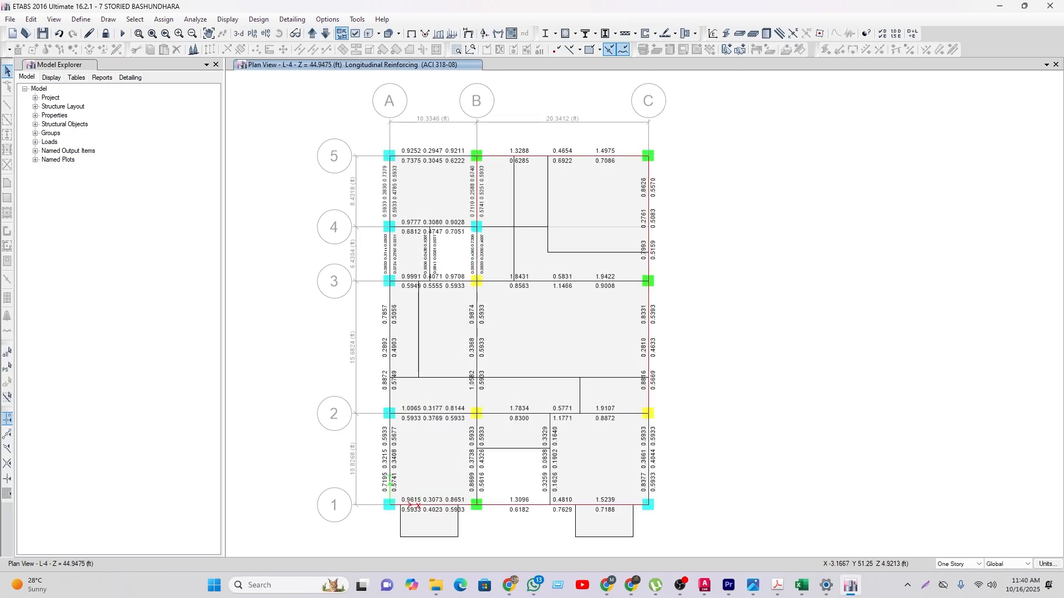
pyautogui.click(326, 33)
pyautogui.click(326, 33)
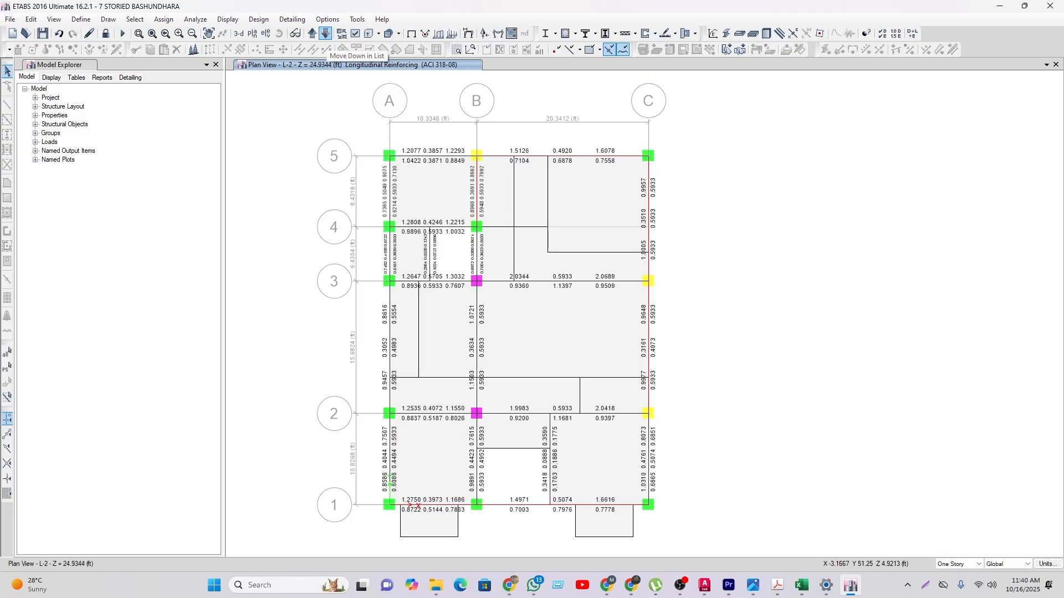
pyautogui.click(325, 33)
pyautogui.click(326, 33)
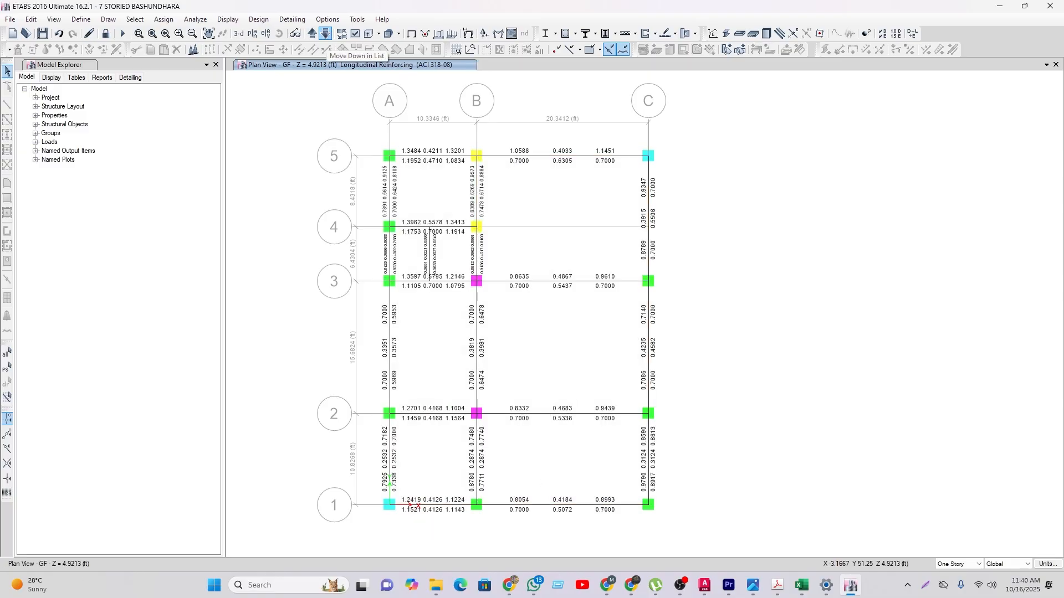
# Step: Display elevation 5 and review its longitudinal reinforcing and the available concrete design output types
pyautogui.click(266, 33)
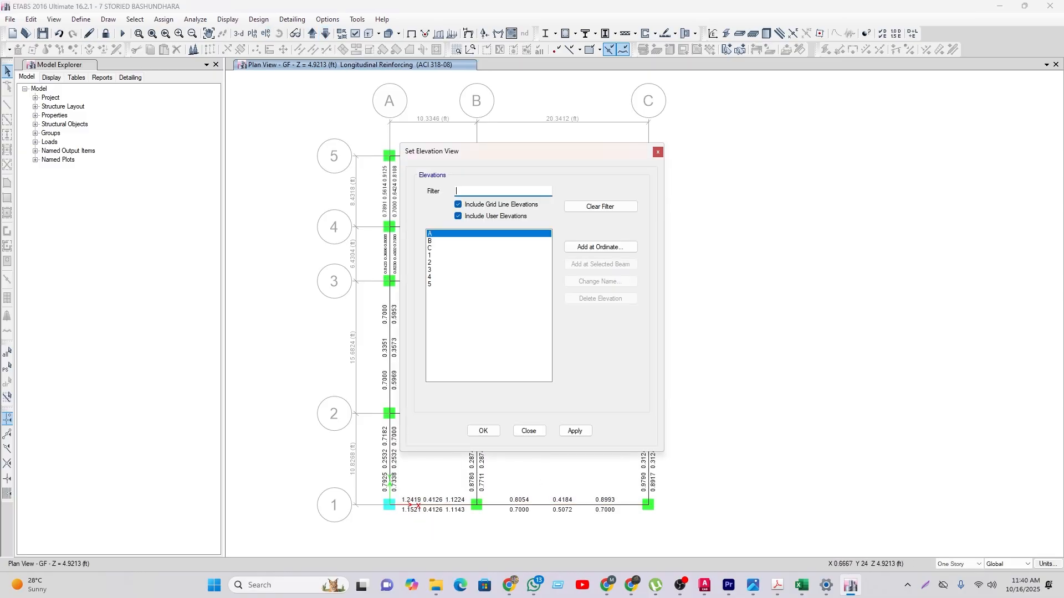
pyautogui.click(444, 284)
pyautogui.click(483, 431)
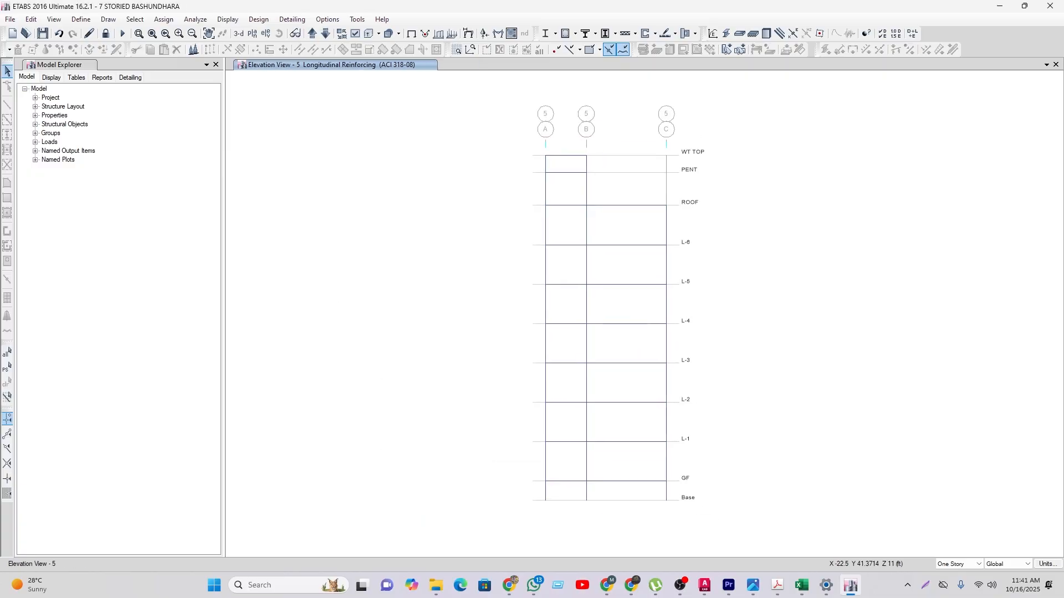
pyautogui.click(575, 34)
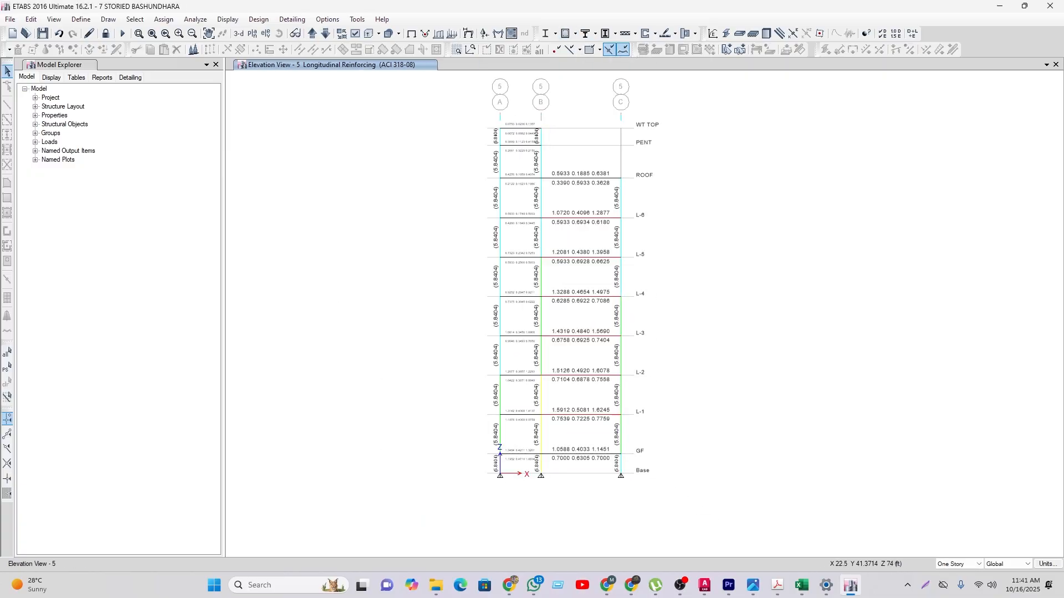
pyautogui.click(575, 33)
pyautogui.click(593, 176)
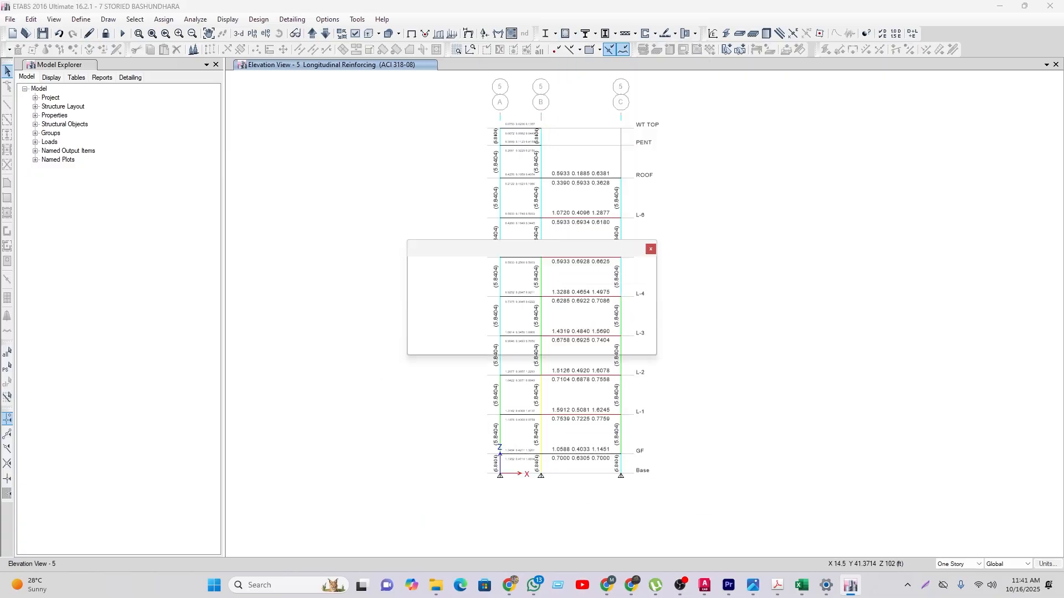
pyautogui.click(577, 286)
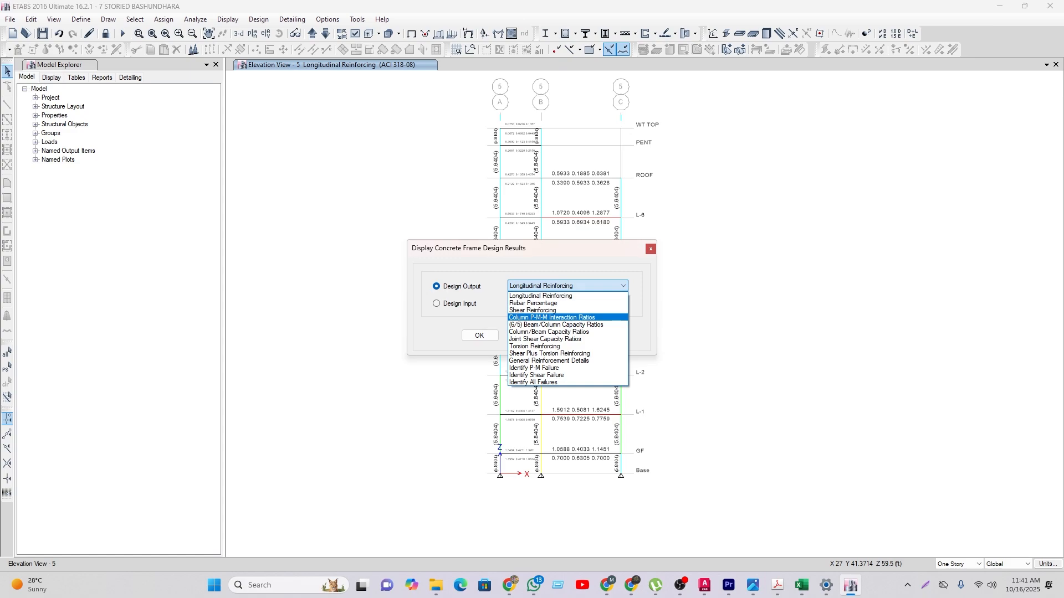
pyautogui.click(570, 296)
pyautogui.click(650, 249)
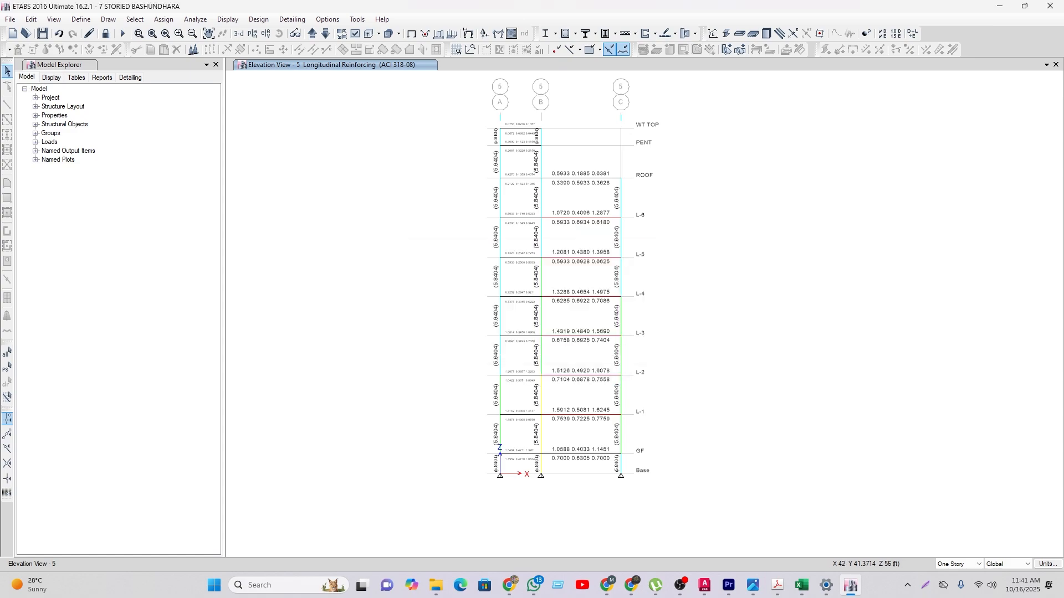
# Step: Unlock the model, deleting the analysis results, and assign diaphragm D1 to all joints of the building
pyautogui.click(106, 33)
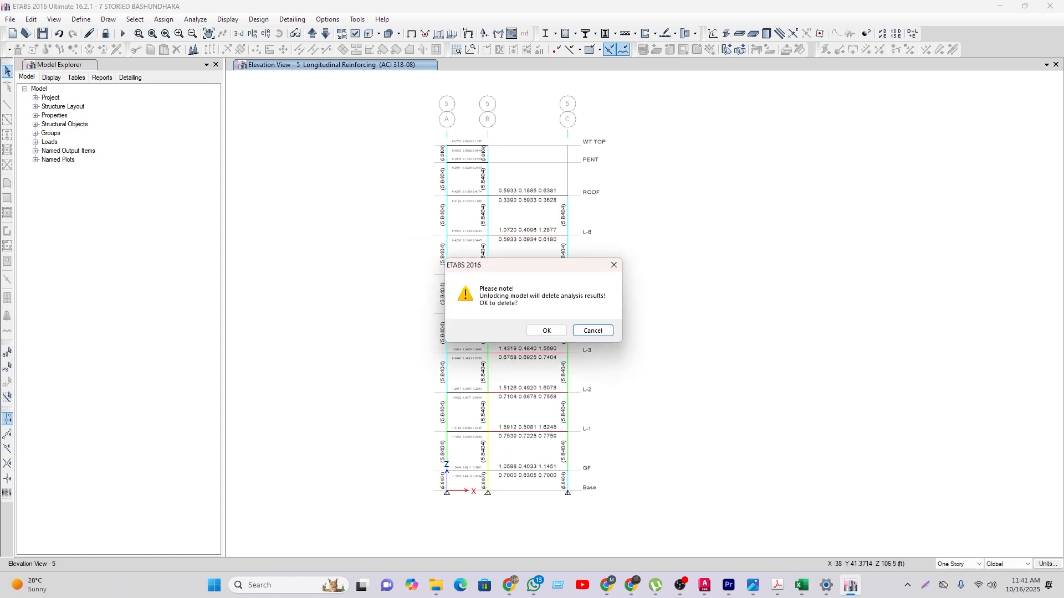
pyautogui.click(546, 331)
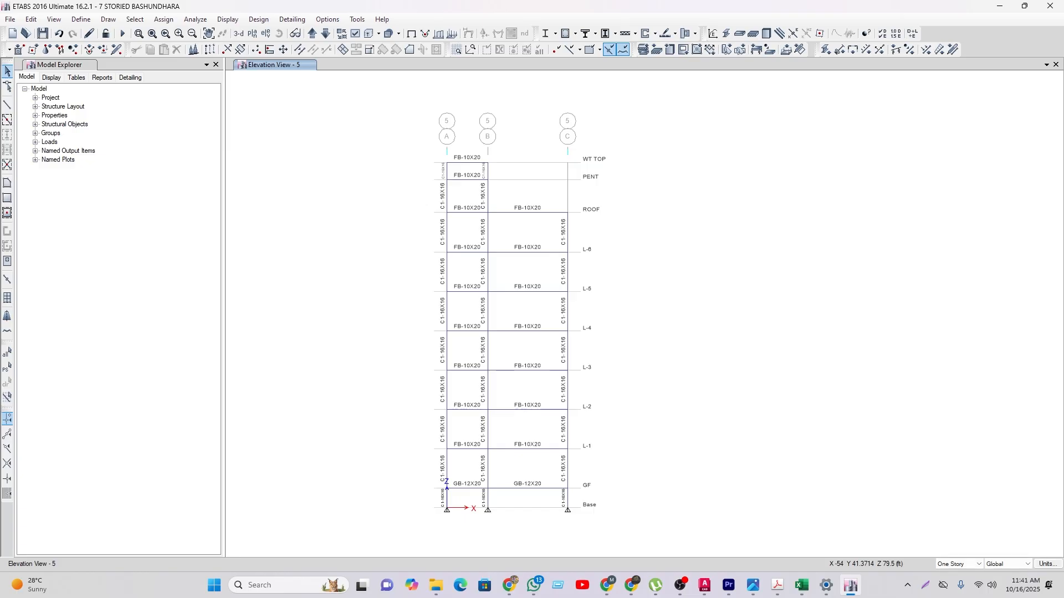
pyautogui.click(7, 352)
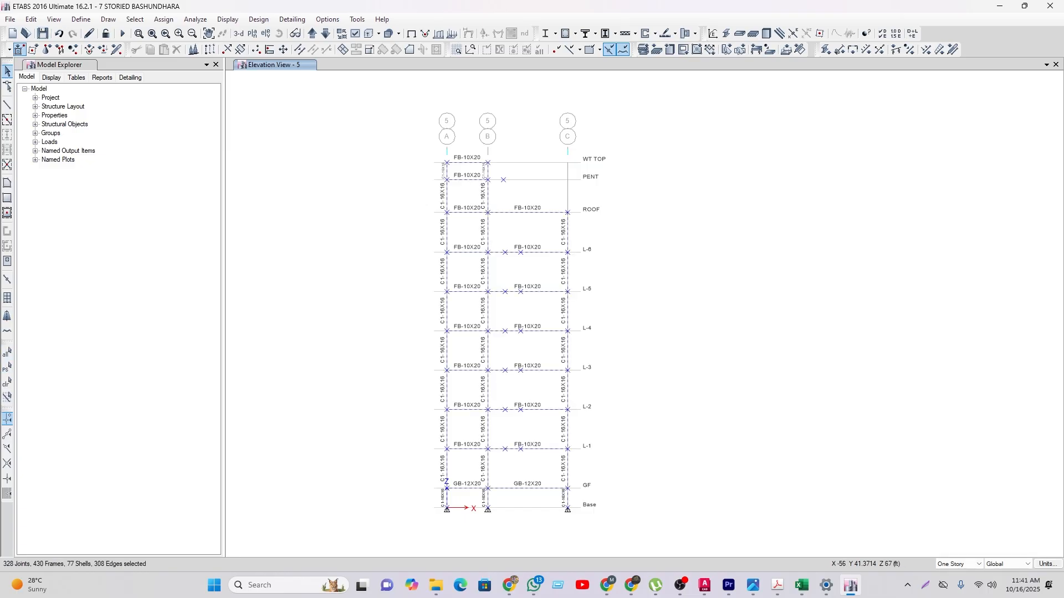
pyautogui.click(18, 49)
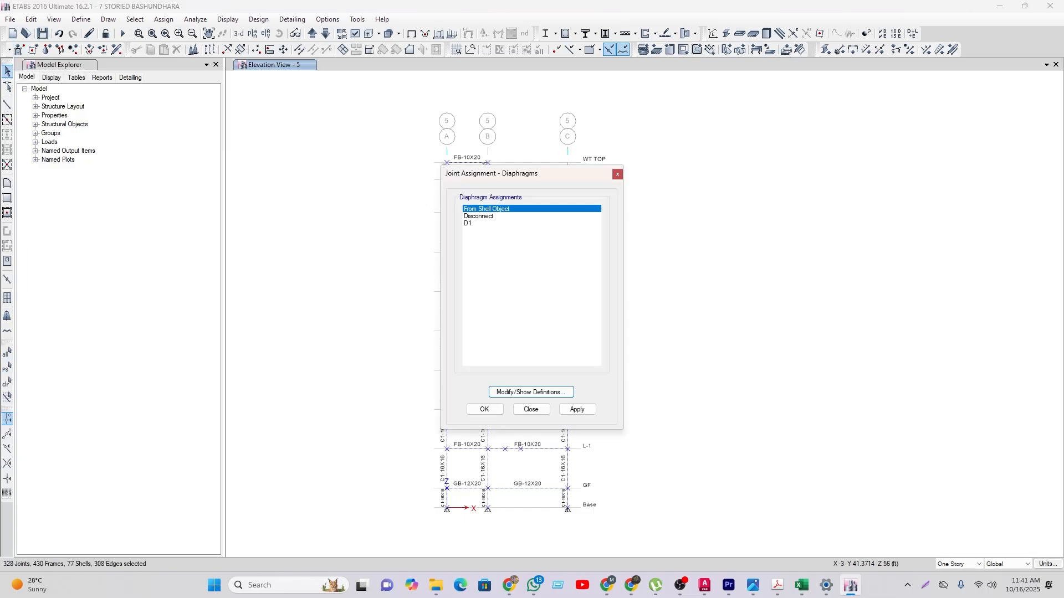
pyautogui.click(468, 223)
pyautogui.click(485, 409)
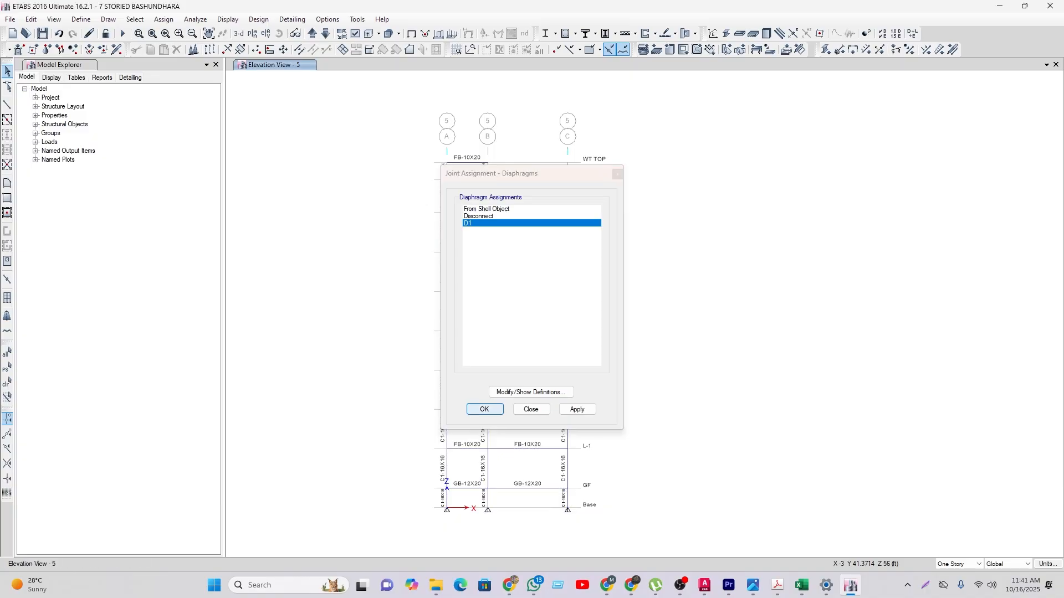
# Step: Show the Base plan and assign fixed restraints to all the column base joints
pyautogui.click(252, 33)
pyautogui.click(468, 330)
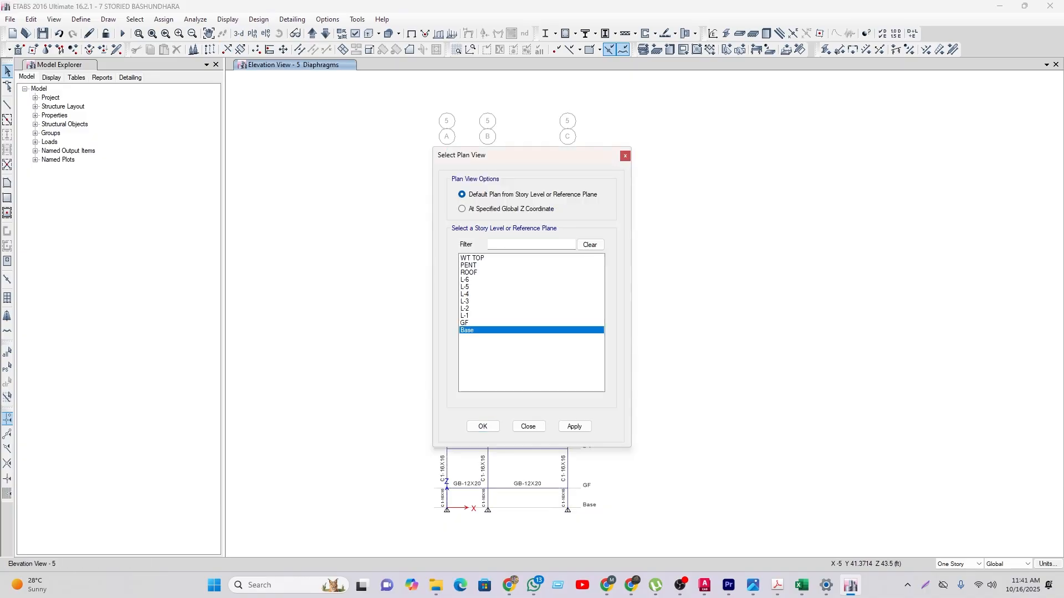
pyautogui.click(482, 426)
pyautogui.moveTo(821, 533); pyautogui.dragTo(460, 122)
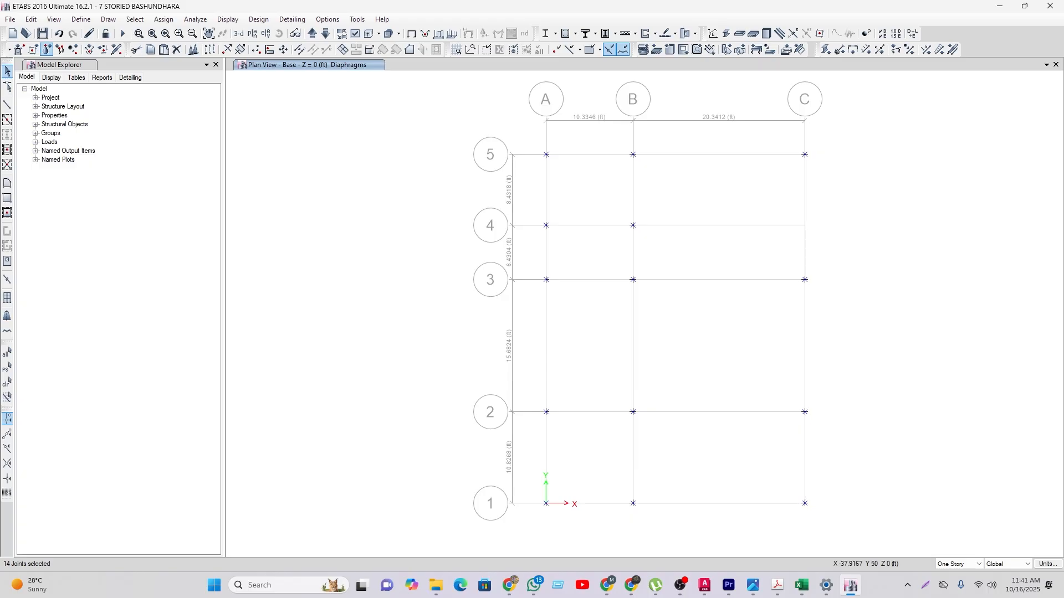
pyautogui.click(47, 50)
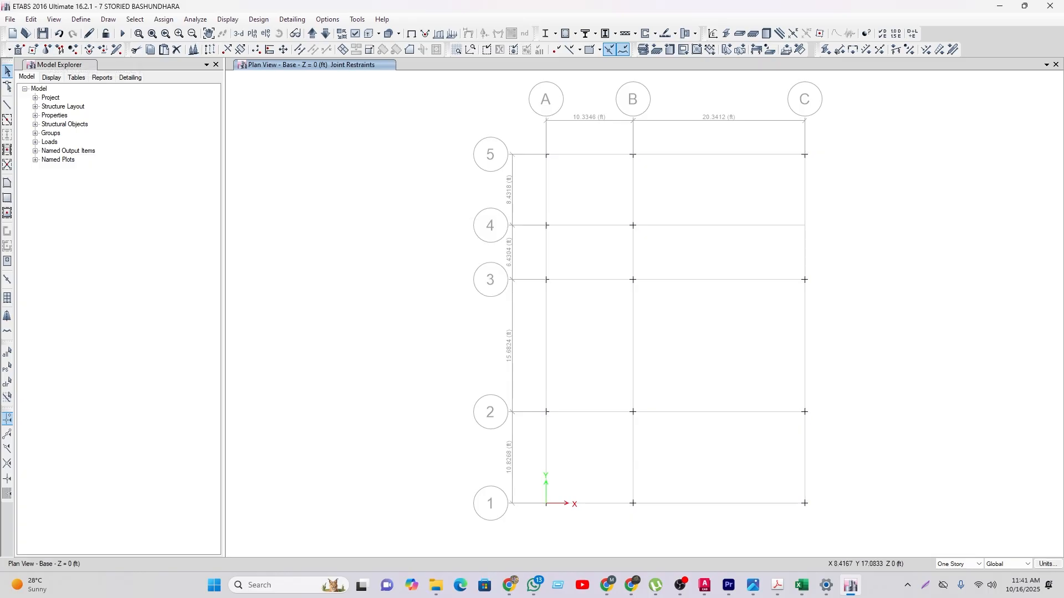
pyautogui.click(485, 358)
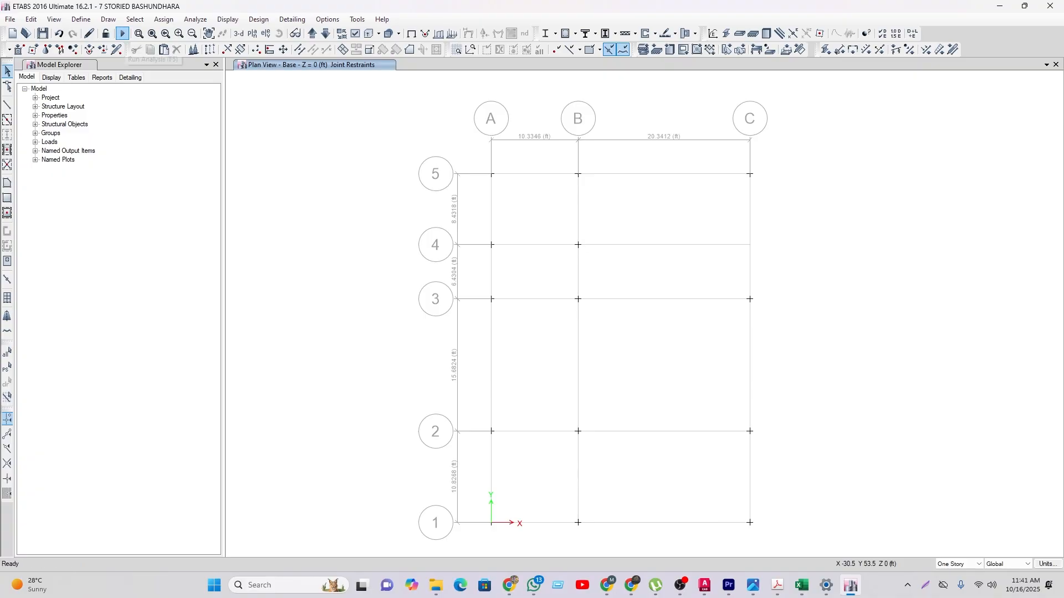
# Step: Rerun the analysis, show elevation 5 and run the concrete frame design on it
pyautogui.press('F5')
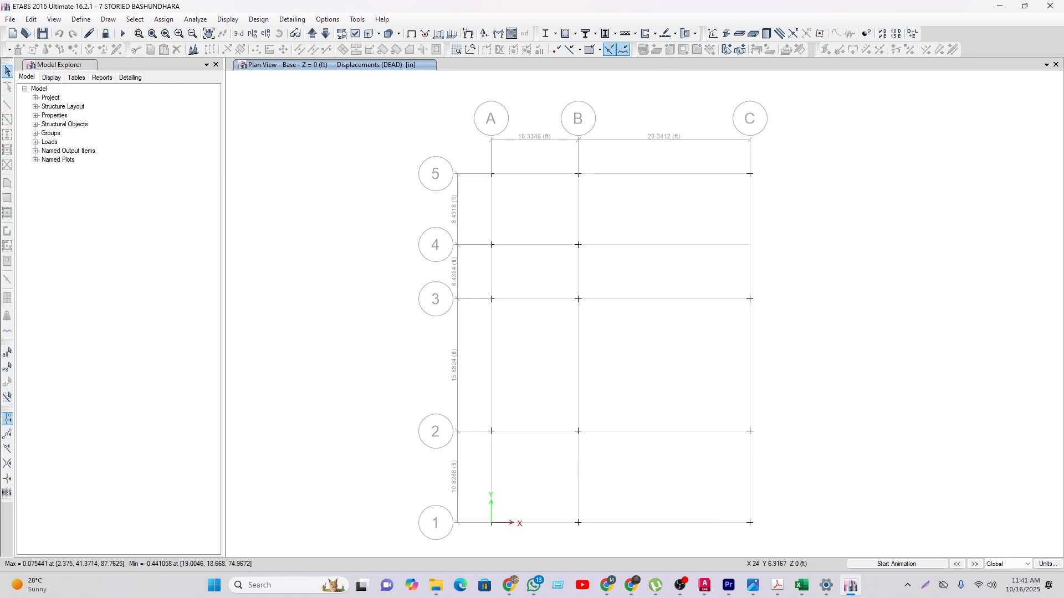
pyautogui.scroll(1, 798, 299)
pyautogui.scroll(-1, 582, 298)
pyautogui.click(265, 33)
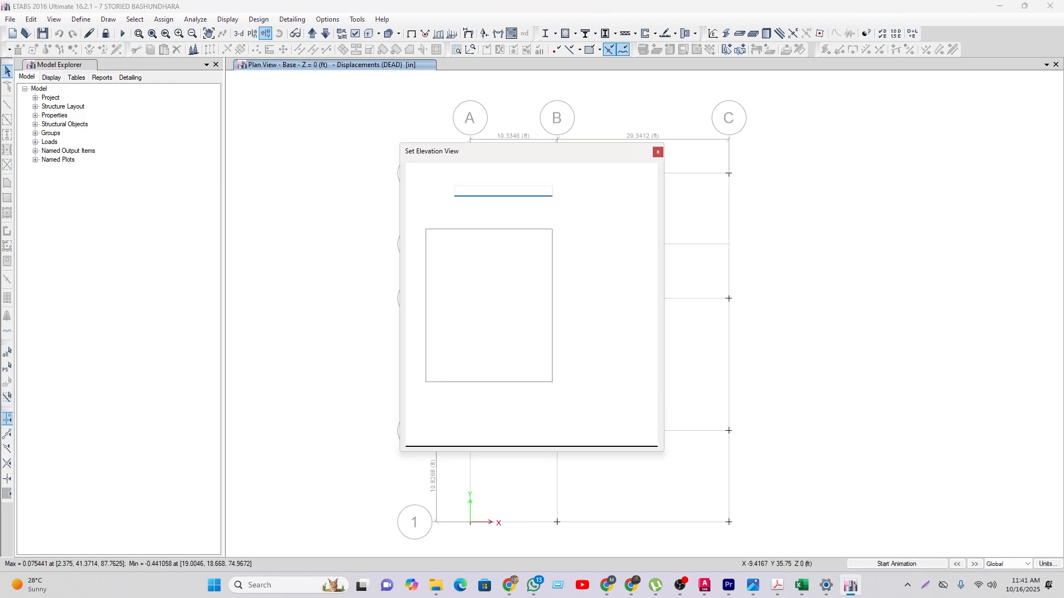
pyautogui.click(465, 284)
pyautogui.click(483, 431)
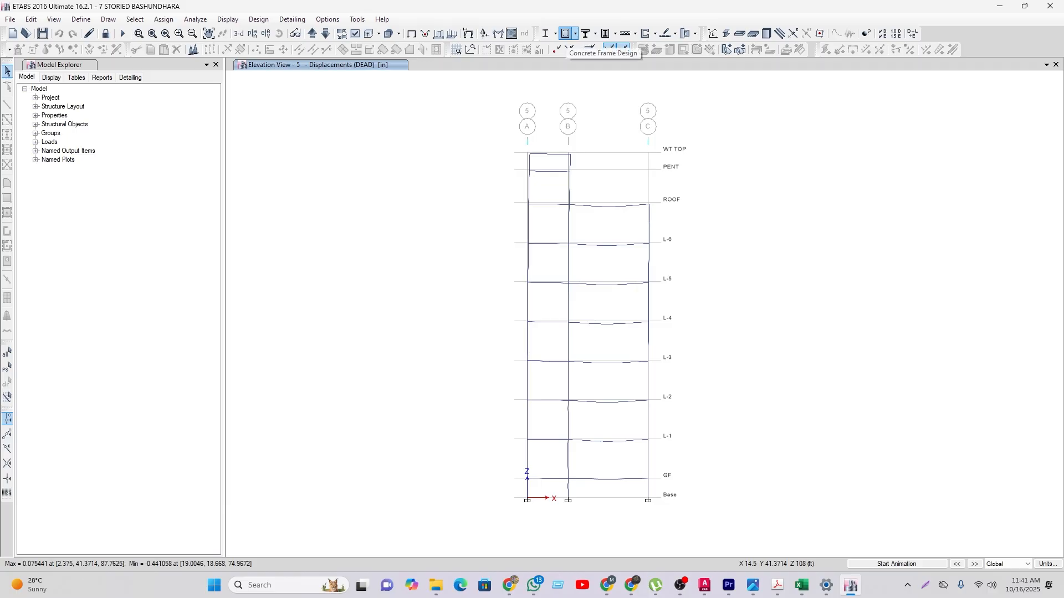
pyautogui.click(565, 33)
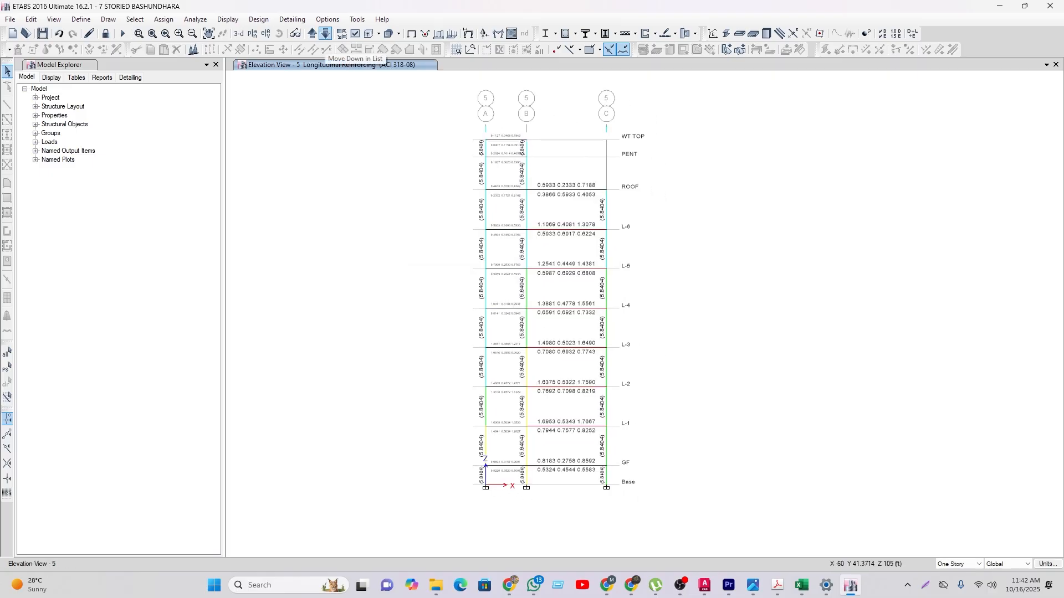
# Step: Unlock the model, deleting the analysis results, and assign section C2-15X20 to the grid B columns on elevations 3 and 2
pyautogui.click(326, 33)
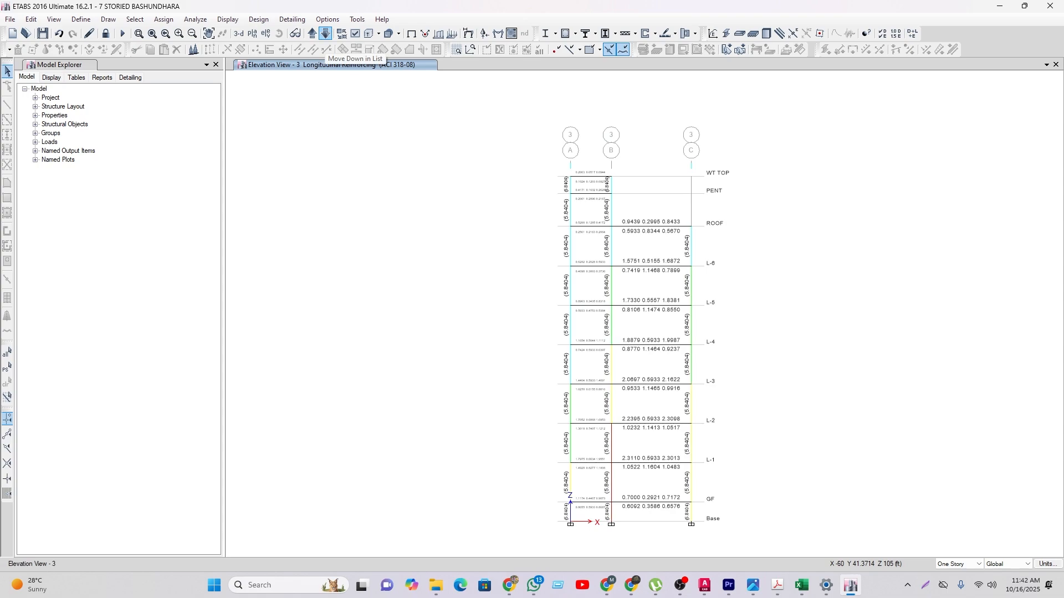
pyautogui.click(325, 33)
pyautogui.moveTo(542, 170); pyautogui.dragTo(572, 512)
pyautogui.click(326, 33)
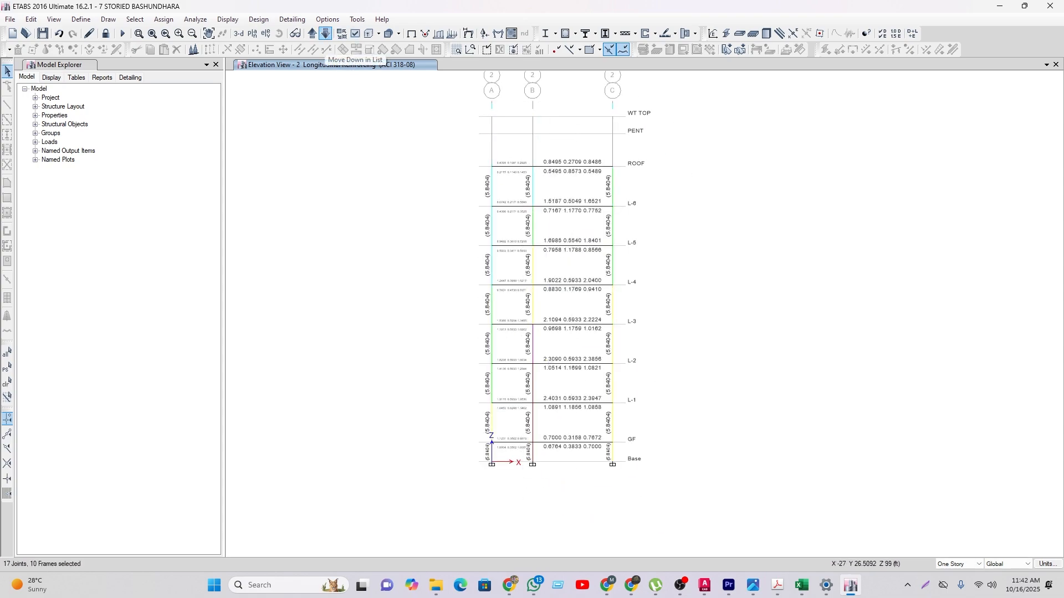
pyautogui.moveTo(522, 144); pyautogui.dragTo(547, 503)
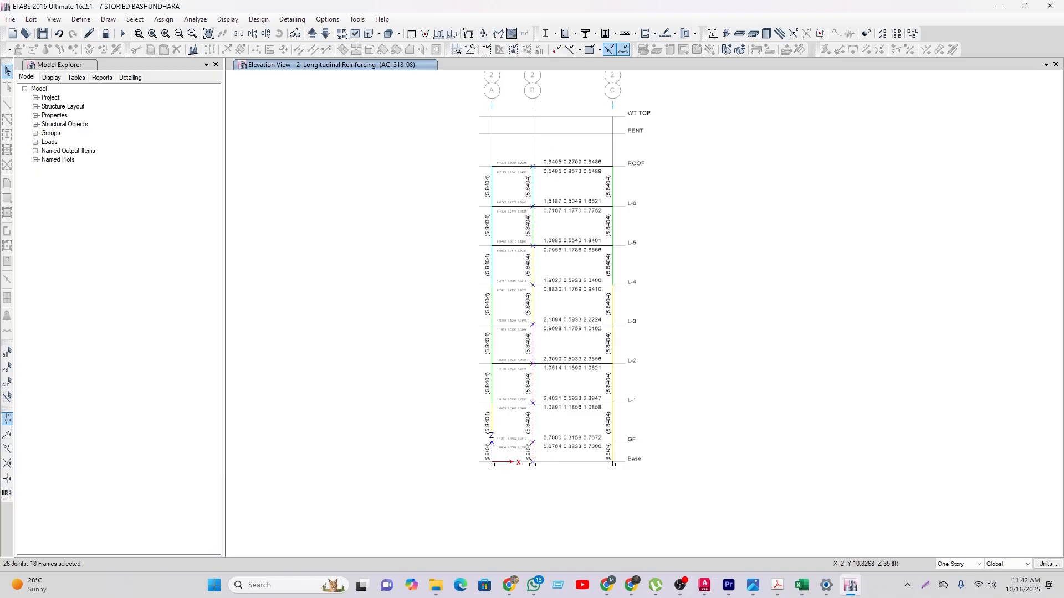
pyautogui.click(326, 34)
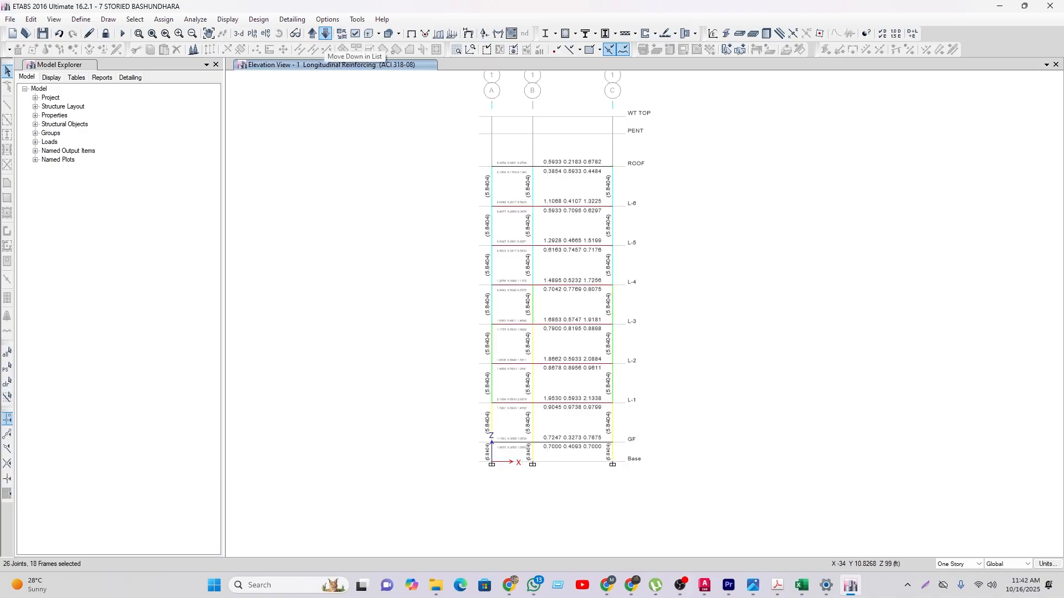
pyautogui.click(106, 33)
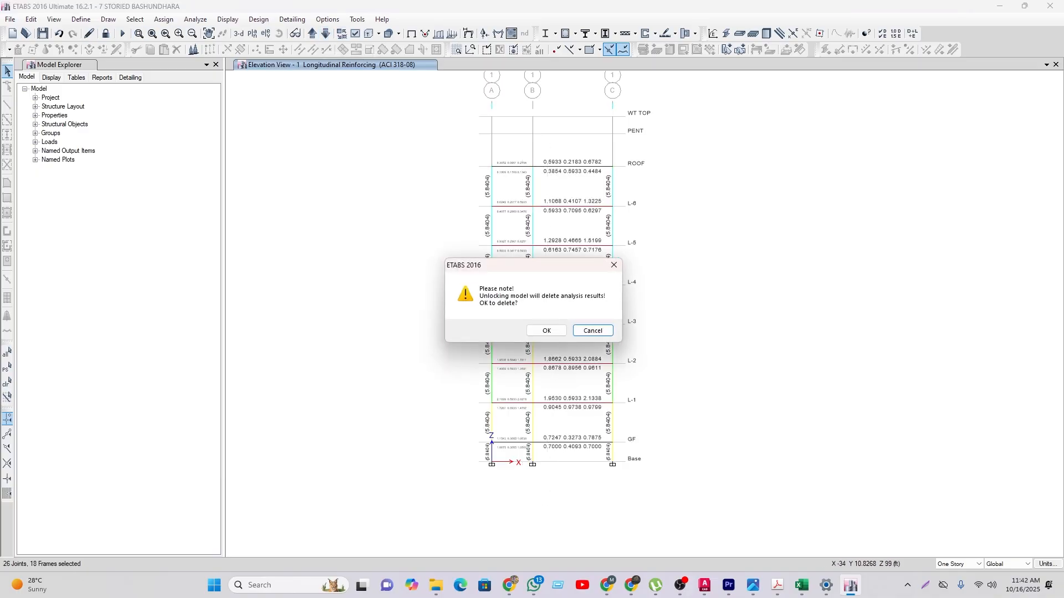
pyautogui.click(546, 331)
pyautogui.click(311, 33)
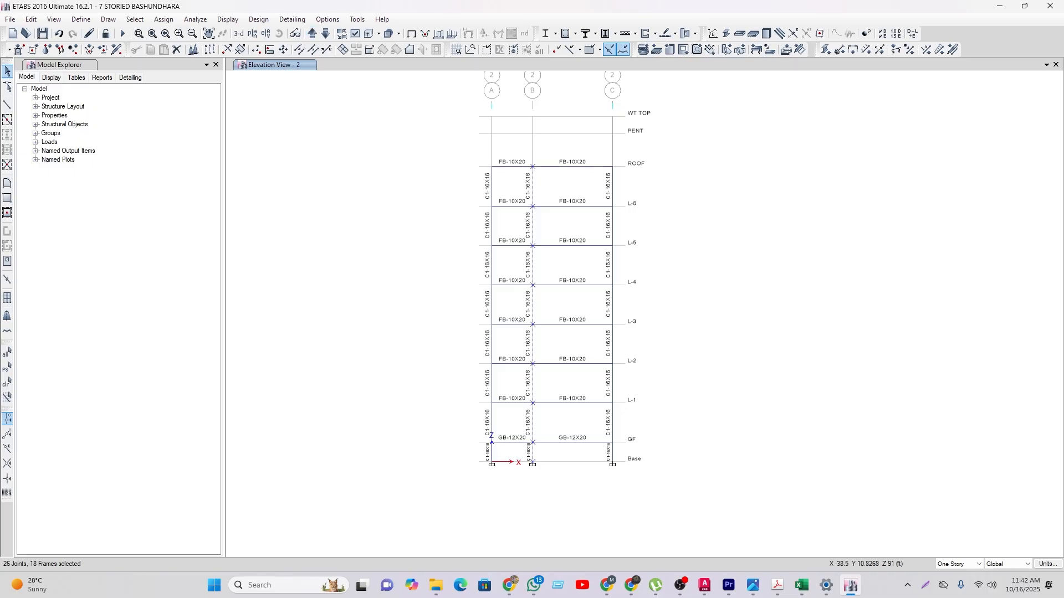
pyautogui.click(839, 49)
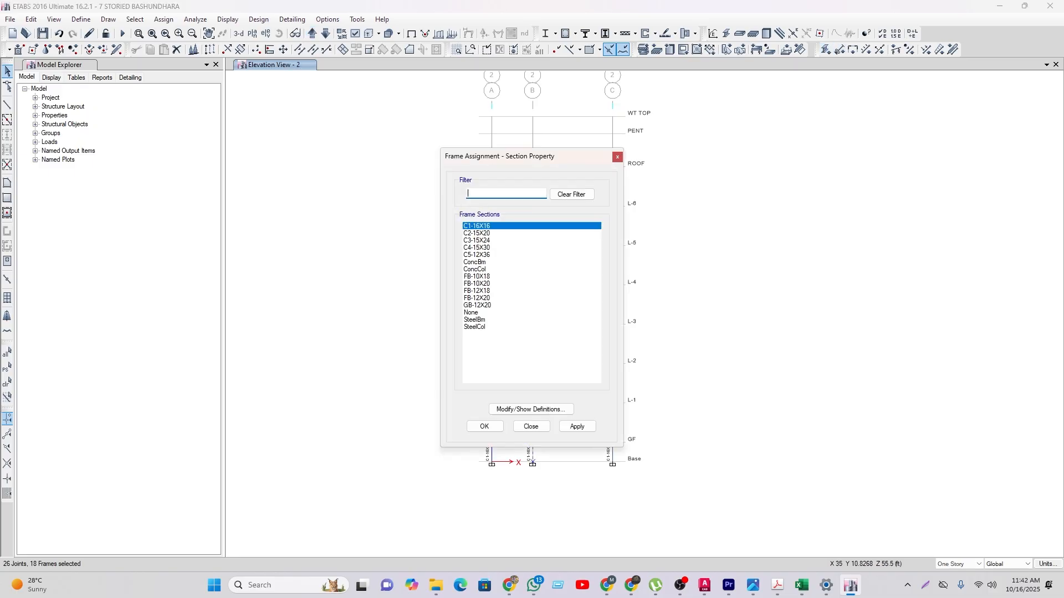
pyautogui.click(477, 233)
pyautogui.click(484, 426)
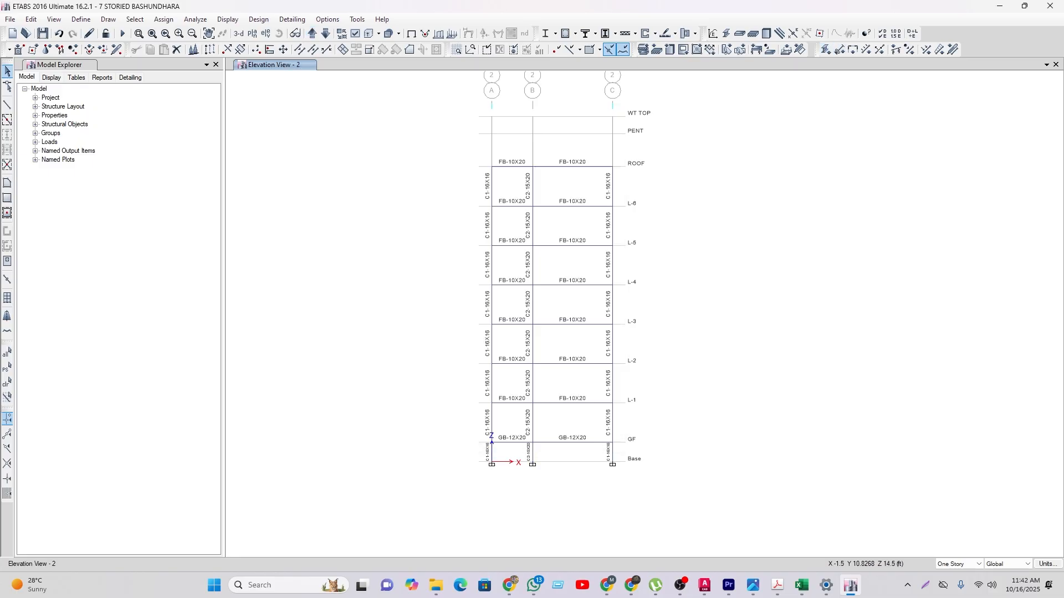
# Step: Set the width of frame section C2-15X20 to 16 in and rename it C2-16X20
pyautogui.click(81, 19)
pyautogui.moveTo(111, 50)
pyautogui.click(255, 51)
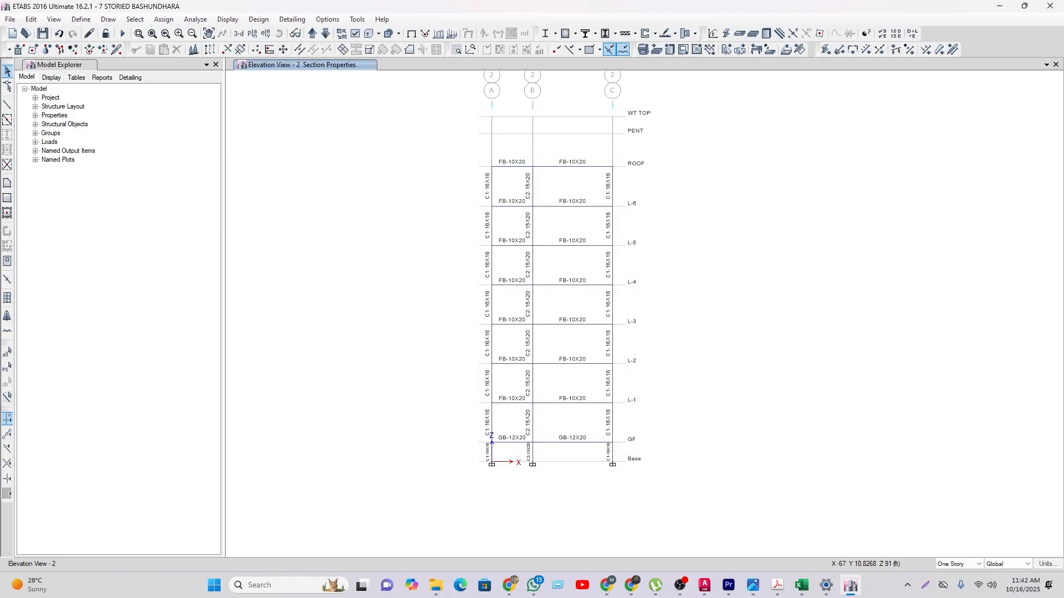
pyautogui.click(411, 266)
pyautogui.click(616, 233)
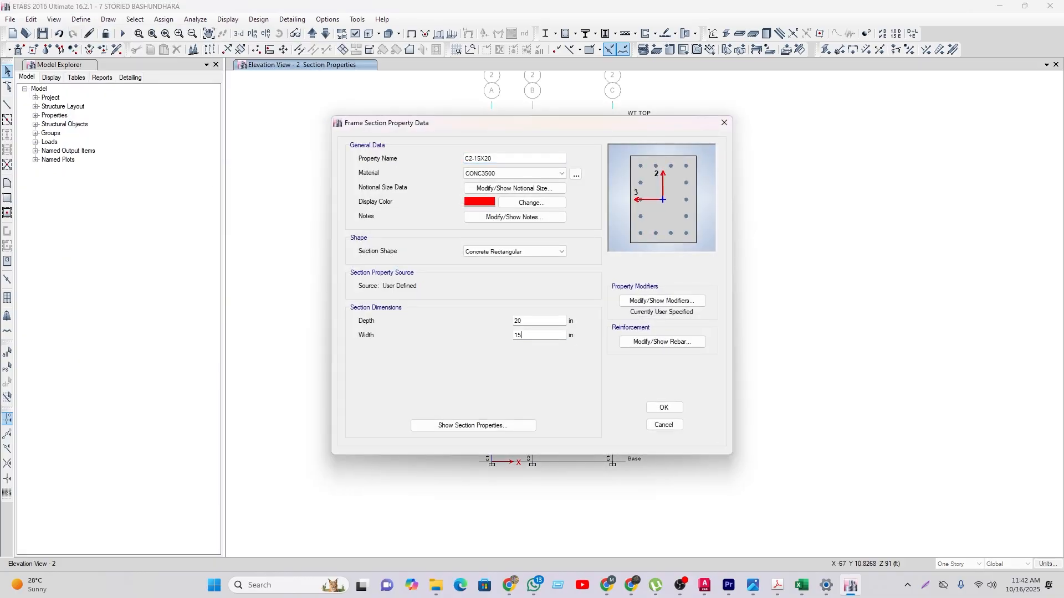
pyautogui.click(481, 158)
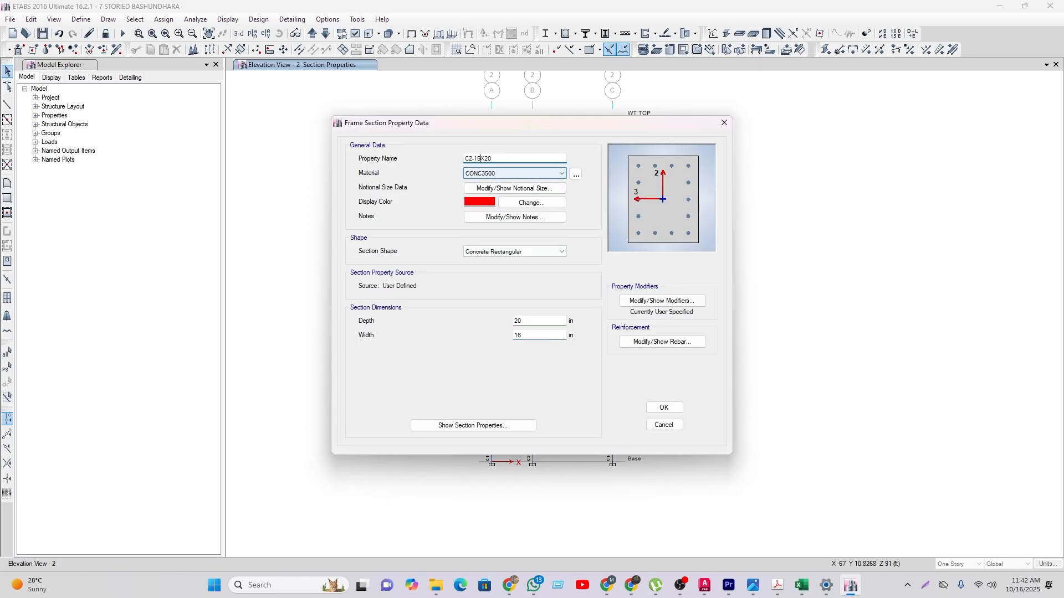
pyautogui.write('6')
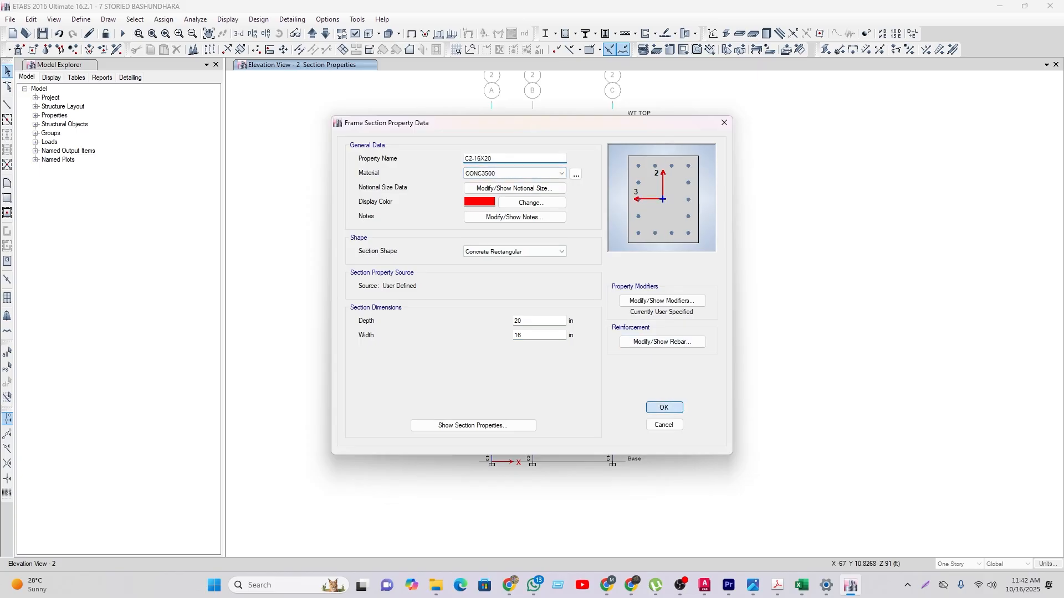
pyautogui.click(664, 407)
pyautogui.click(588, 400)
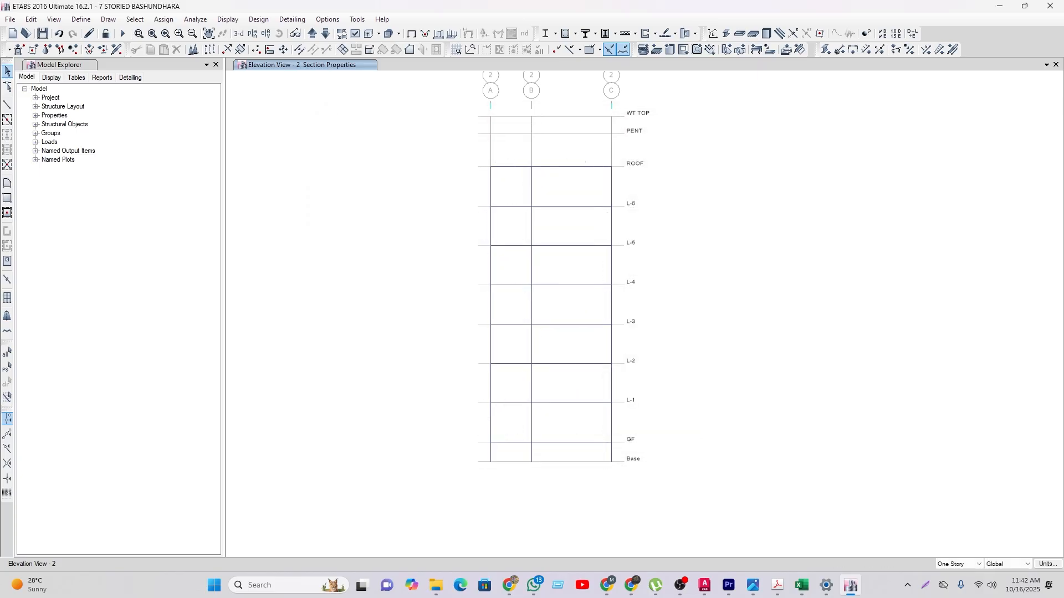
# Step: Rerun the analysis and the concrete frame design with the resized grid B columns
pyautogui.moveTo(588, 400); pyautogui.dragTo(582, 403, button='middle')
pyautogui.click(123, 33)
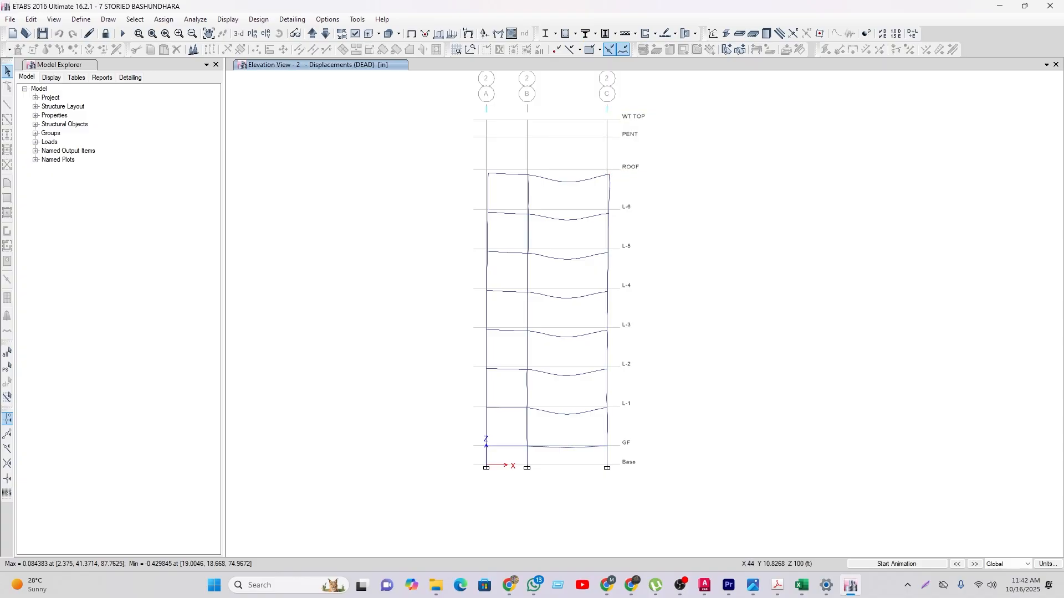
pyautogui.click(565, 34)
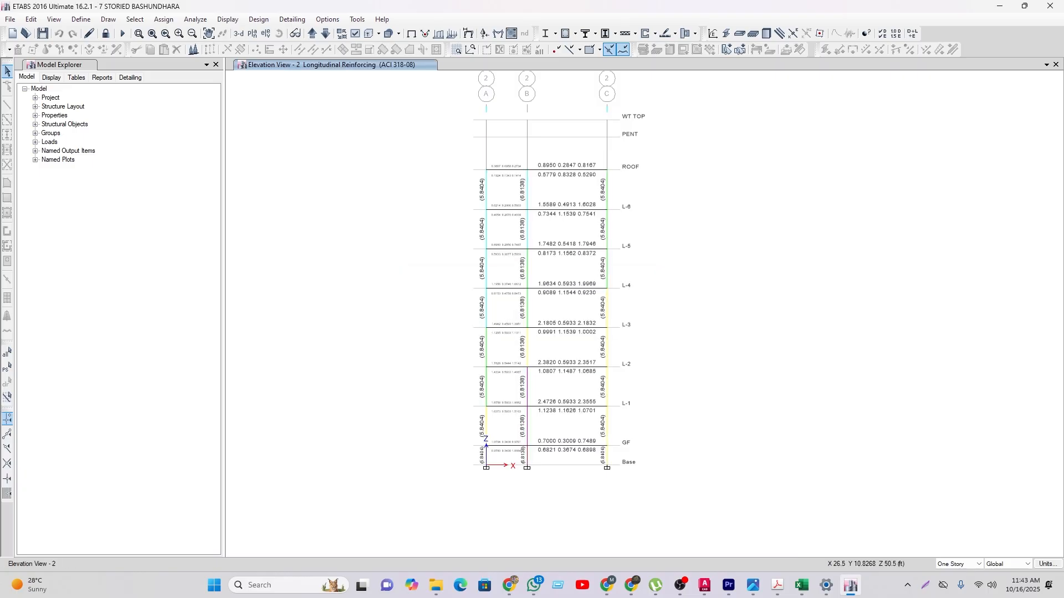
# Step: Display the Column P-M-M Interaction Ratios and review them on elevations 2, 3, 4, 5 and A
pyautogui.click(615, 33)
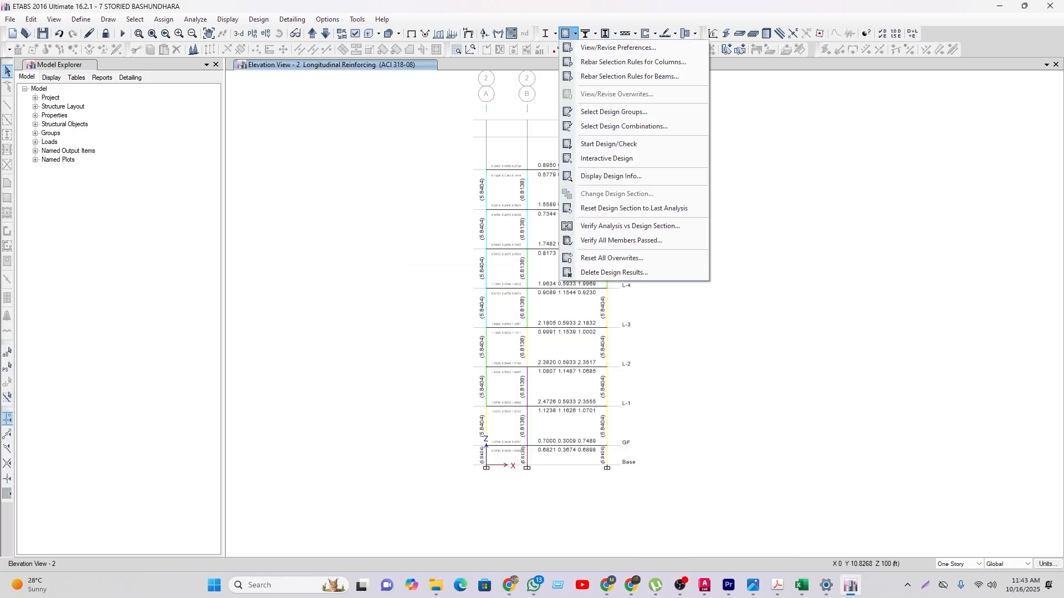
pyautogui.click(609, 176)
pyautogui.click(623, 286)
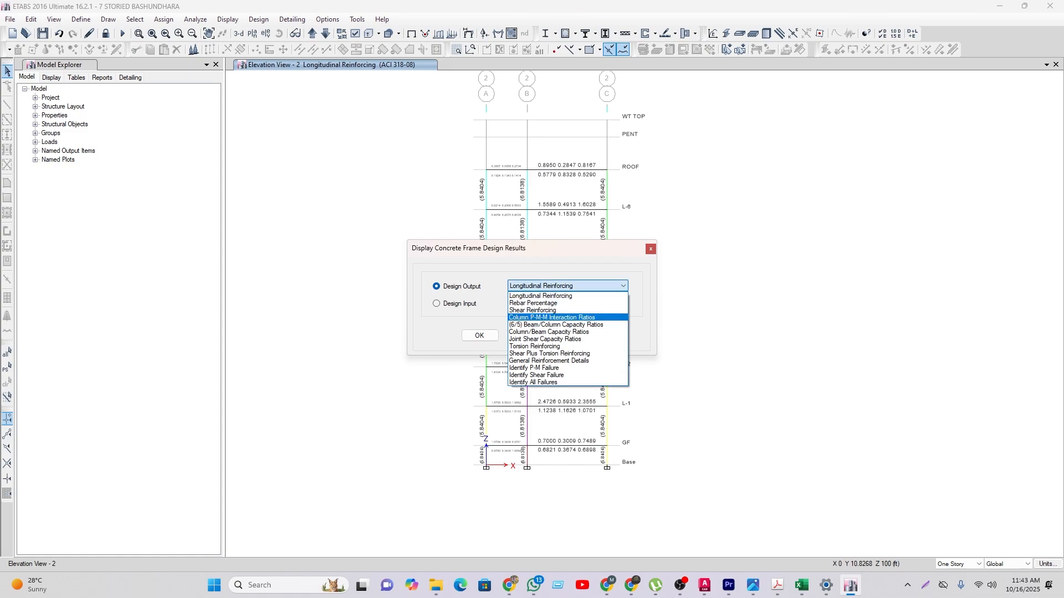
pyautogui.click(554, 313)
pyautogui.click(480, 335)
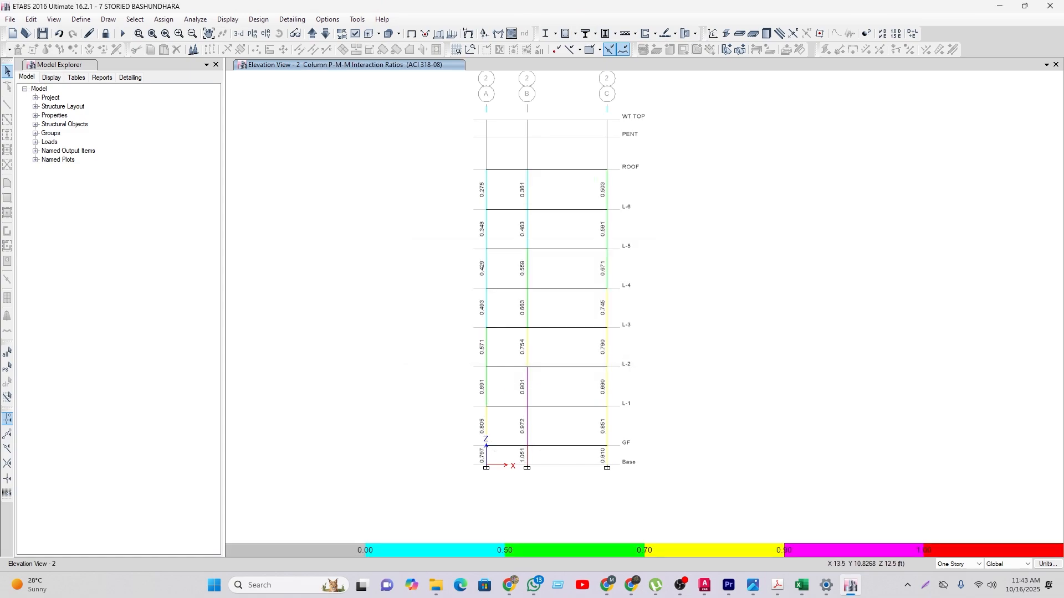
pyautogui.click(312, 34)
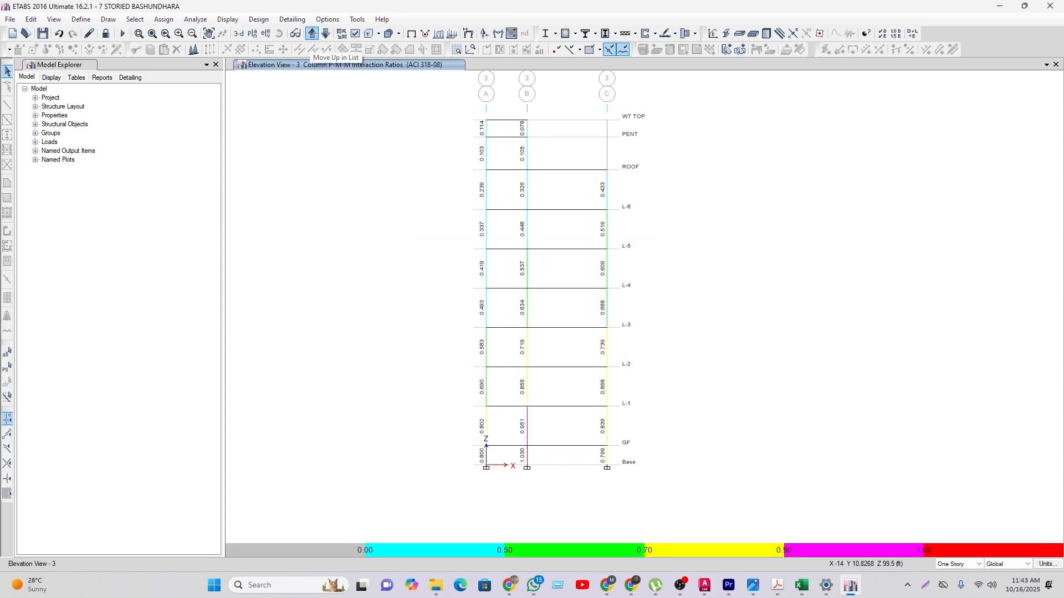
pyautogui.click(312, 34)
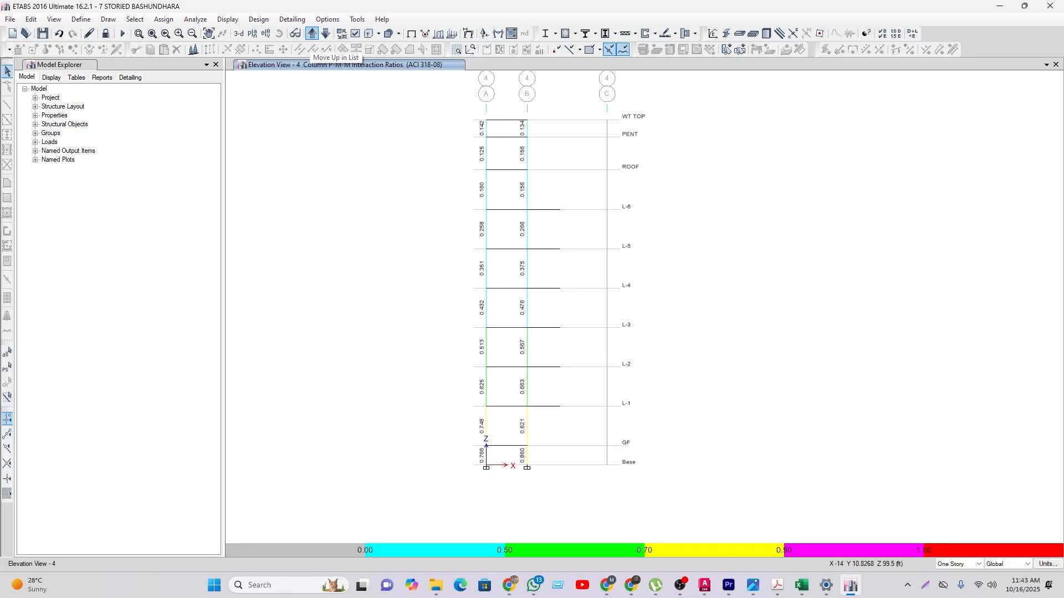
pyautogui.click(312, 34)
pyautogui.click(312, 34)
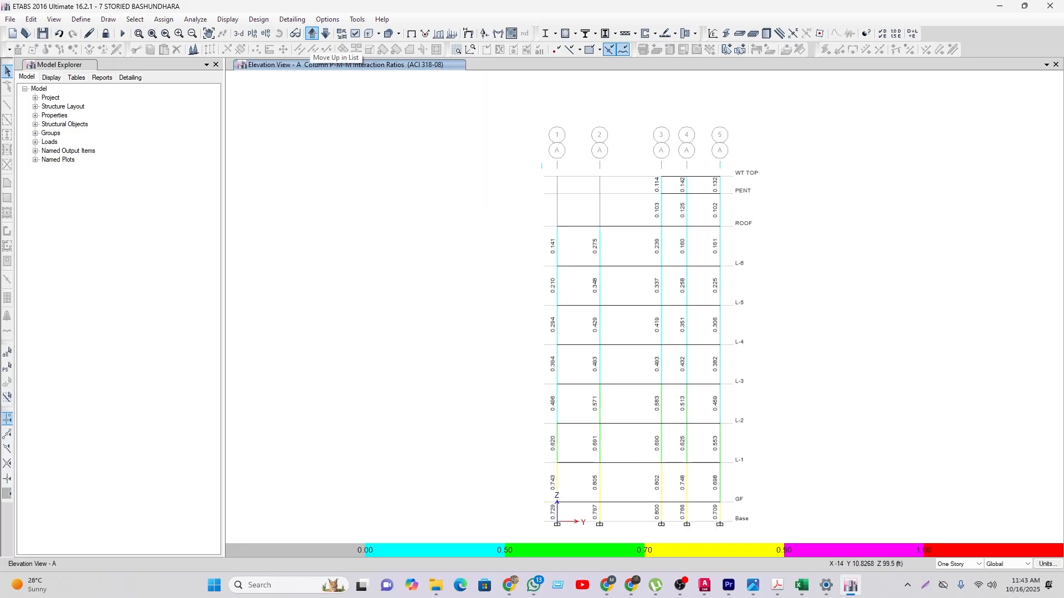
pyautogui.moveTo(421, 152); pyautogui.dragTo(344, 113, button='middle')
# Step: Show the L-4 plan with its section properties instead of design results and set the story scope to Similar Stories
pyautogui.click(253, 34)
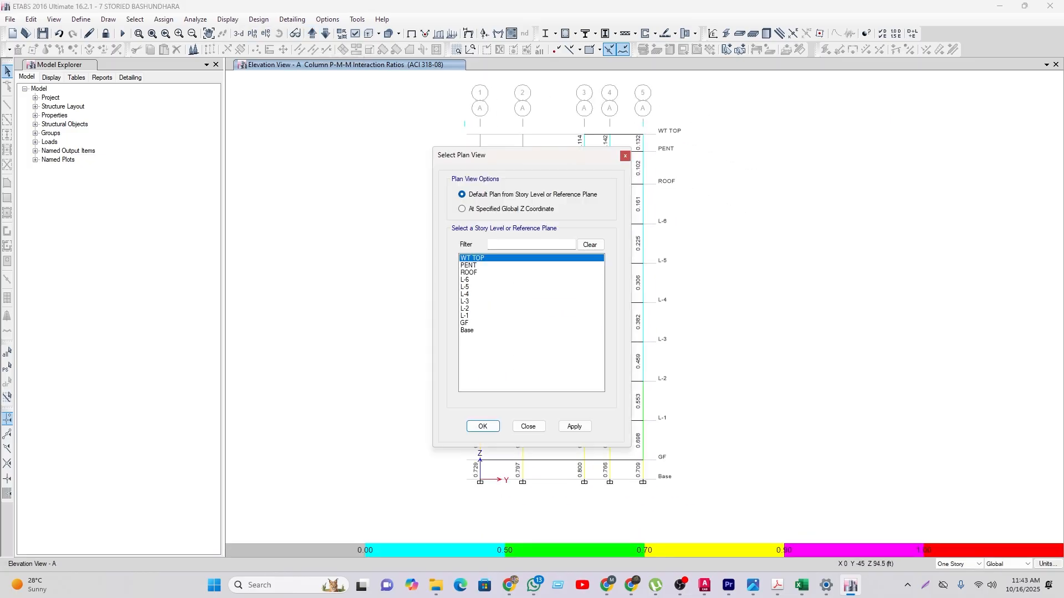
pyautogui.click(471, 294)
pyautogui.click(483, 427)
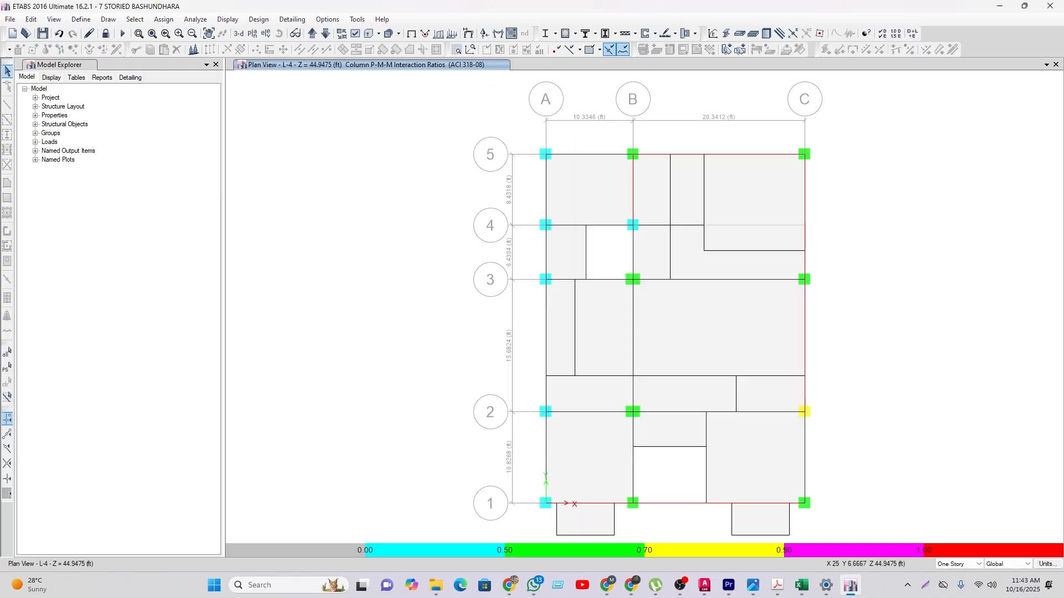
pyautogui.moveTo(532, 299); pyautogui.dragTo(366, 259, button='middle')
pyautogui.click(411, 34)
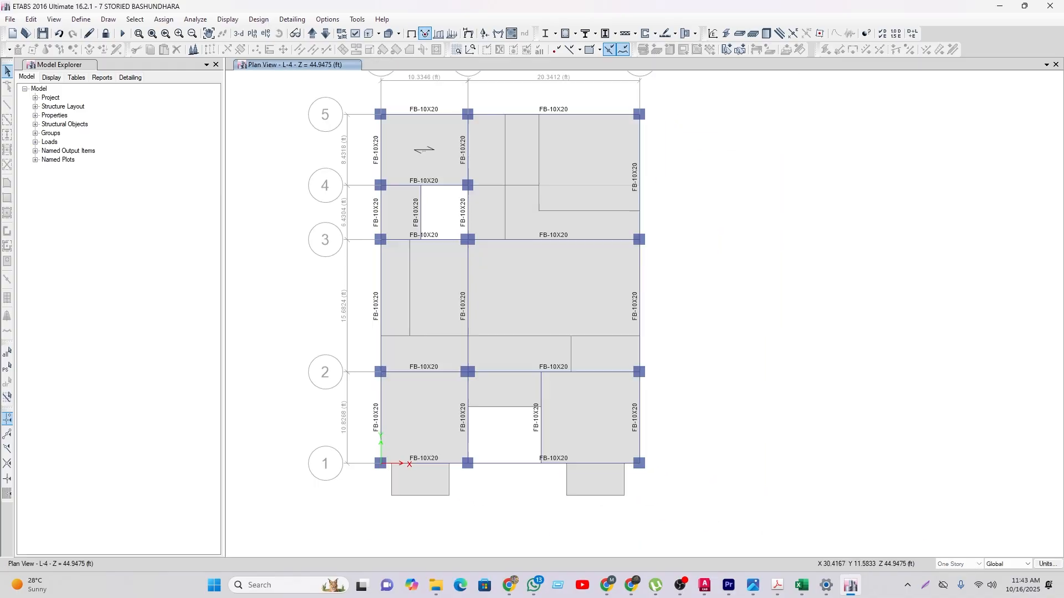
pyautogui.click(959, 564)
pyautogui.click(955, 589)
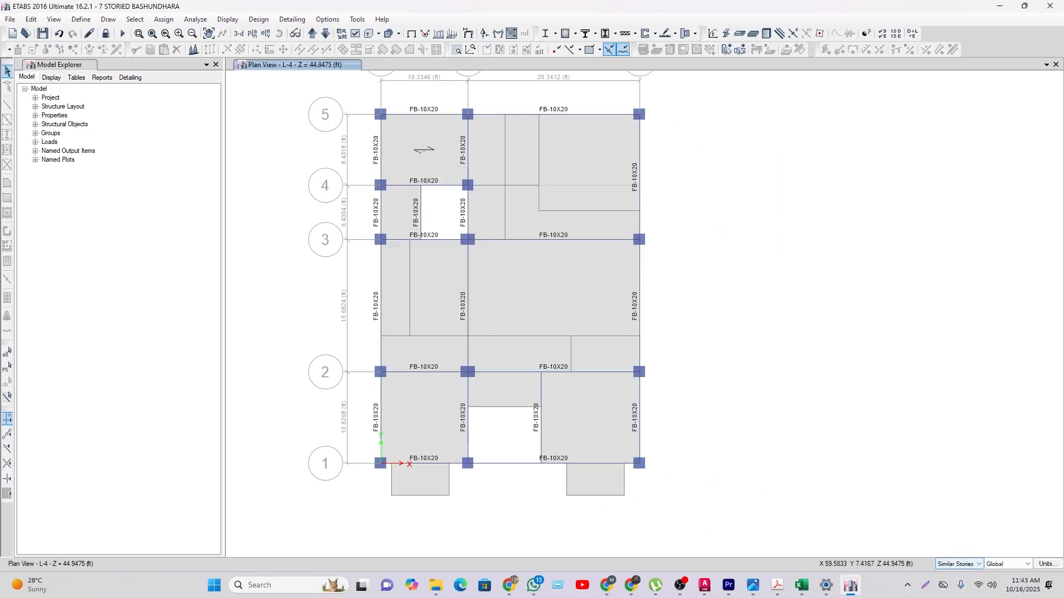
pyautogui.moveTo(559, 247); pyautogui.dragTo(576, 268, button='middle')
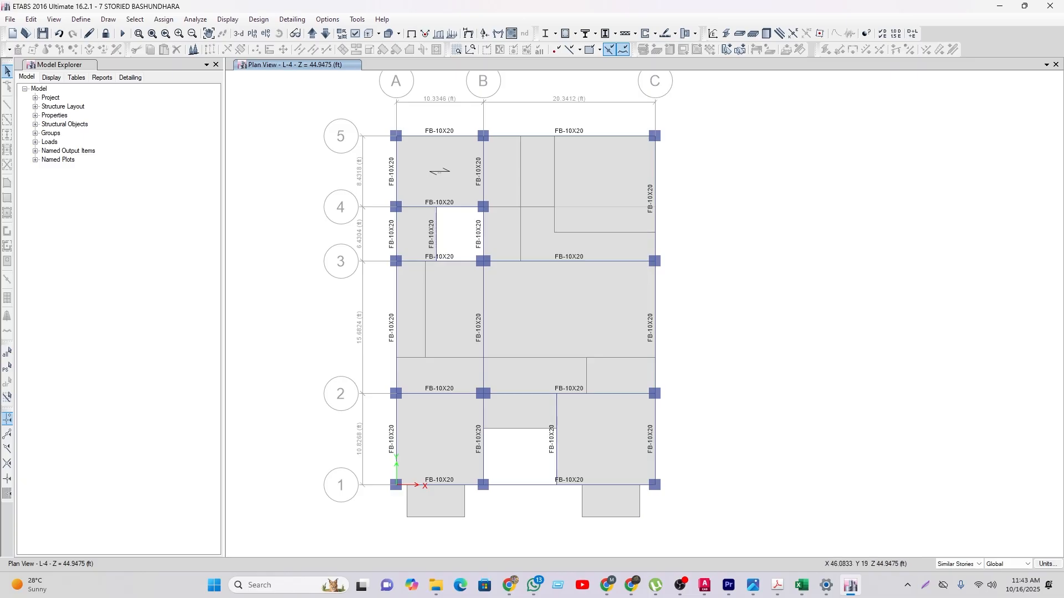
# Step: Unlock the model, deleting the analysis results, and assign section C3-15X24 to the columns at B3, B4 and A4
pyautogui.moveTo(498, 229); pyautogui.dragTo(501, 272)
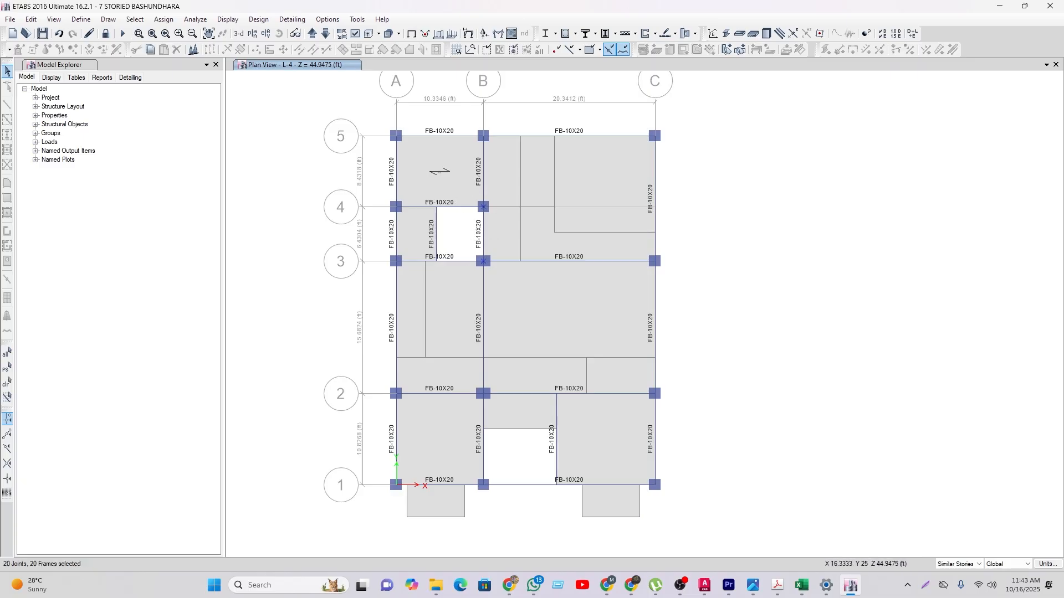
pyautogui.moveTo(381, 192); pyautogui.dragTo(409, 222)
pyautogui.click(106, 33)
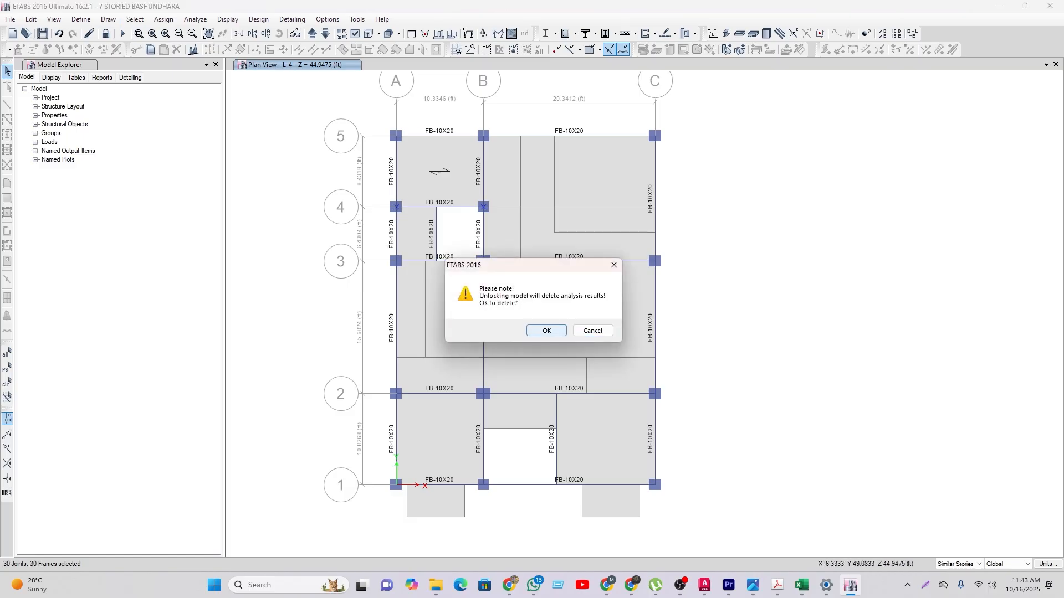
pyautogui.click(546, 330)
pyautogui.click(826, 49)
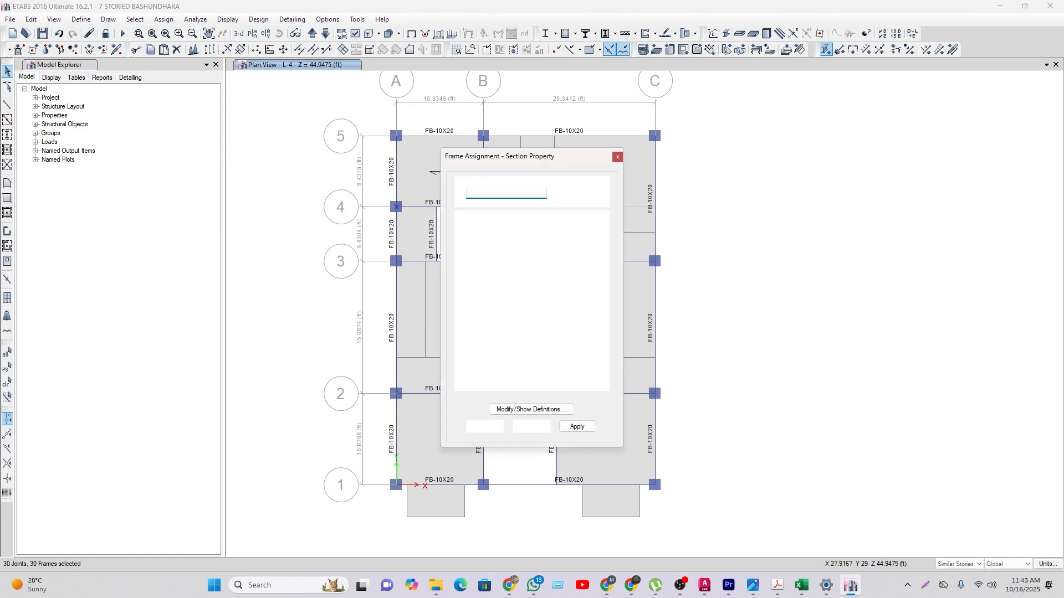
pyautogui.click(488, 240)
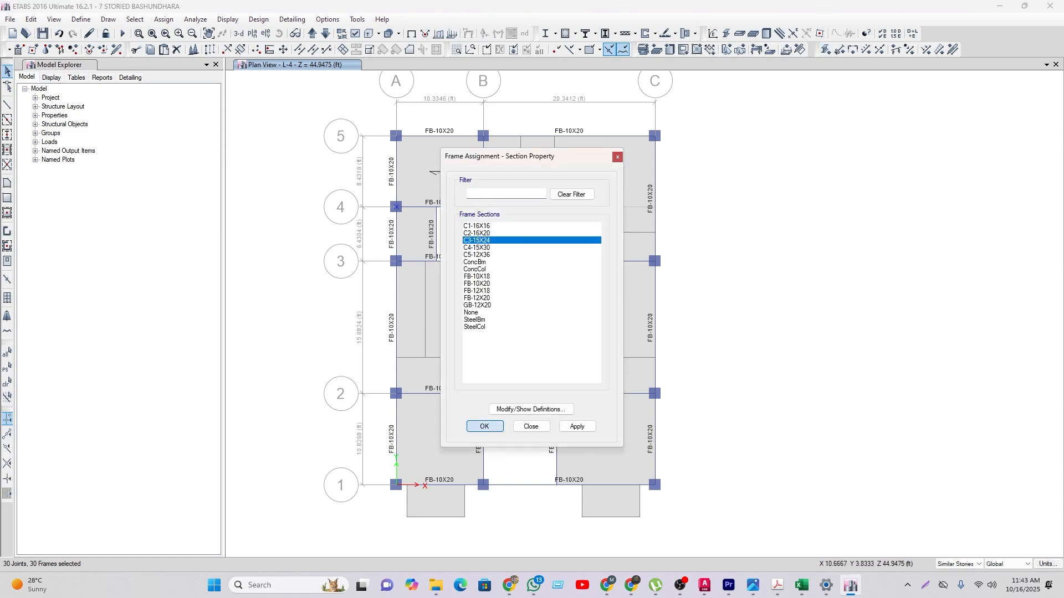
pyautogui.click(485, 426)
# Step: Modify frame section C3-15X24 to a width of 12 in and rename it C3-12X24
pyautogui.click(81, 19)
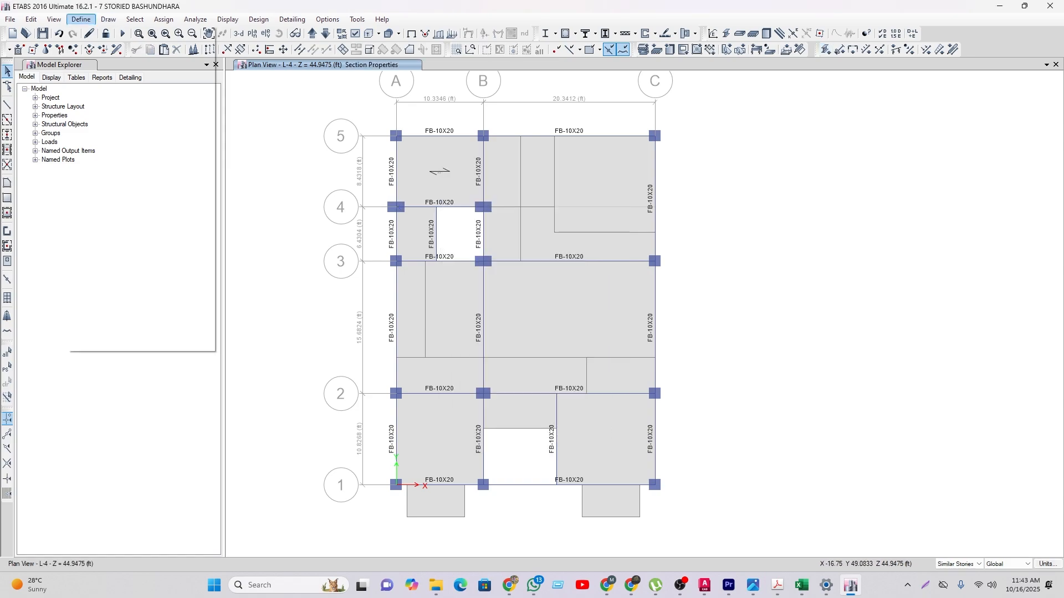
pyautogui.moveTo(115, 50)
pyautogui.click(260, 51)
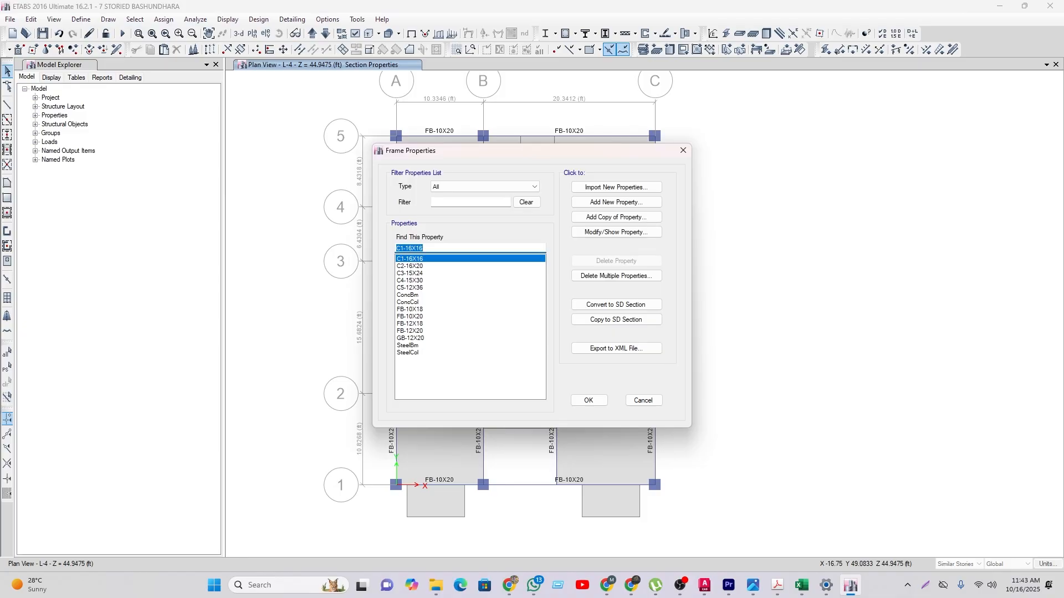
pyautogui.click(411, 274)
pyautogui.click(617, 233)
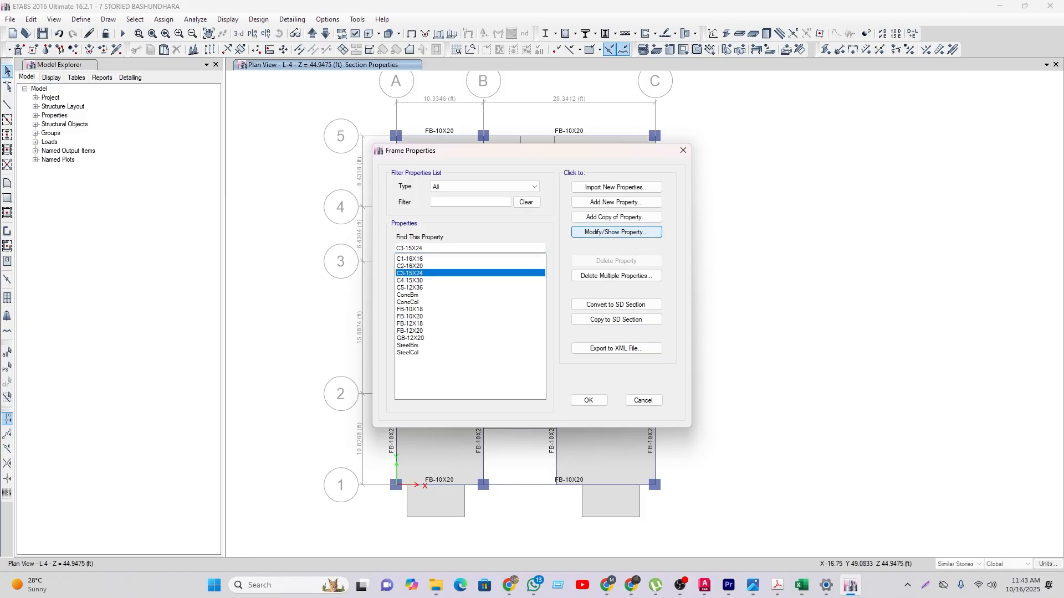
pyautogui.click(523, 335)
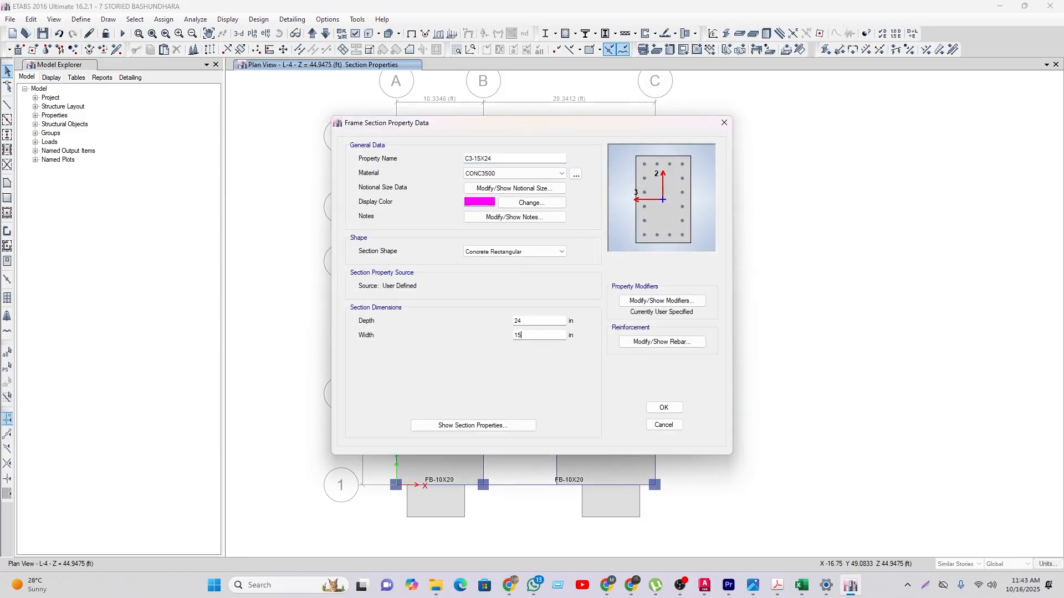
pyautogui.click(523, 321)
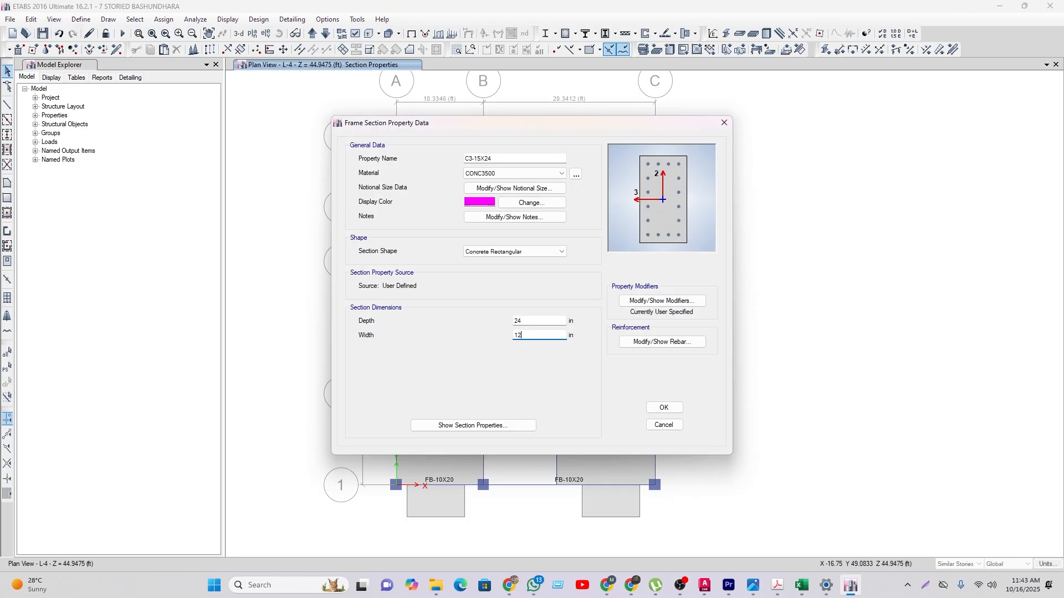
pyautogui.click(523, 320)
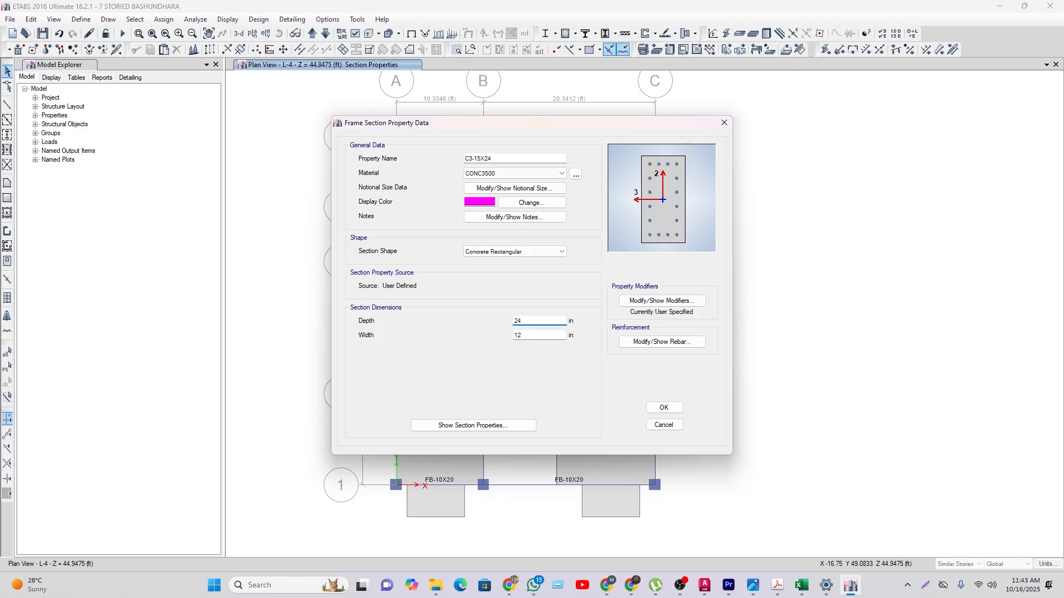
pyautogui.click(497, 159)
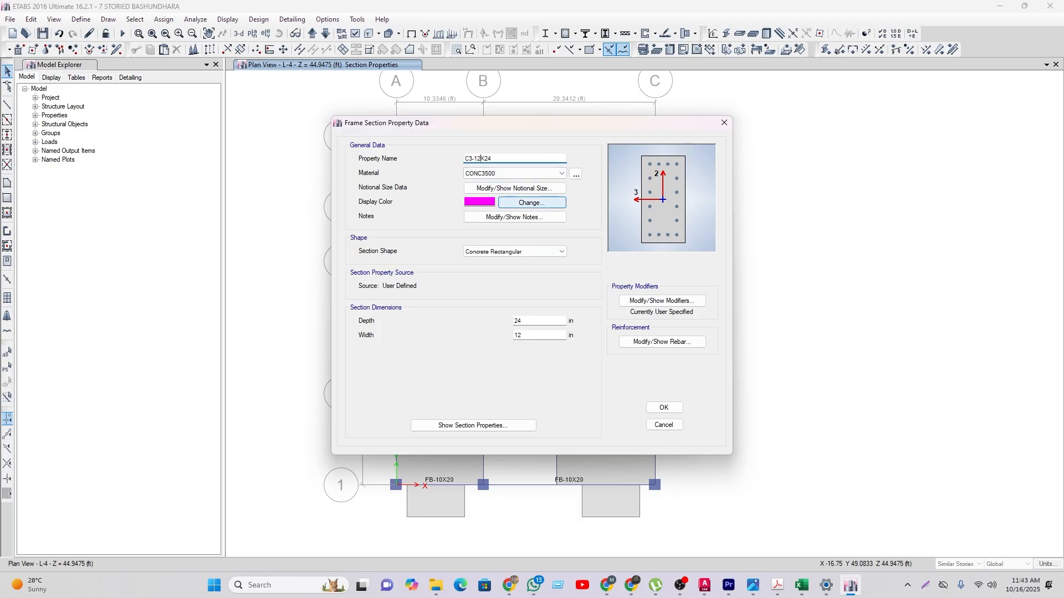
# Step: Set the section's reinforcement to 3 longitudinal bars along the 3-direction face
pyautogui.click(661, 342)
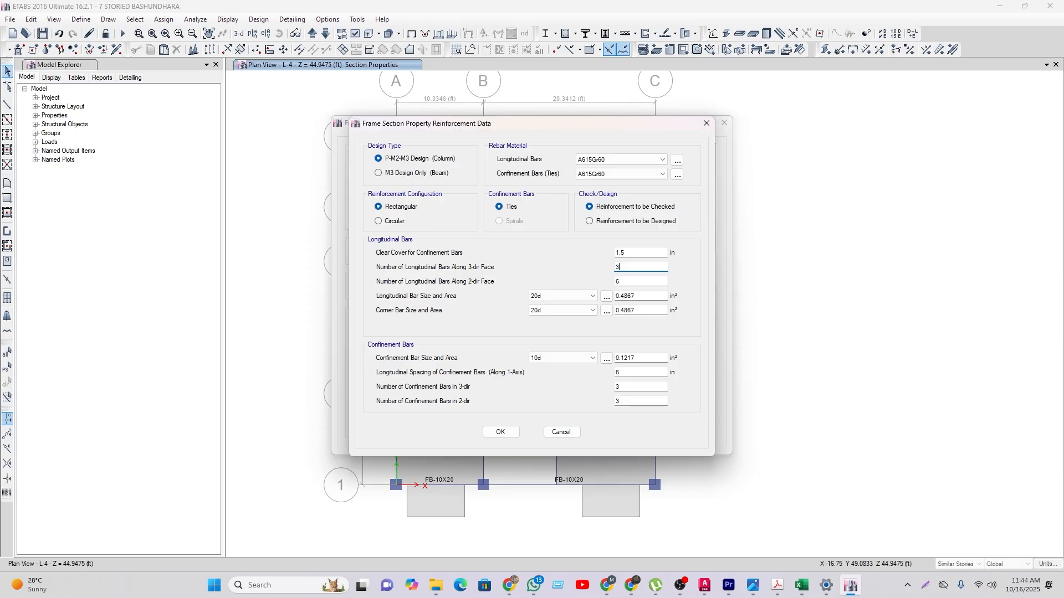
pyautogui.click(633, 281)
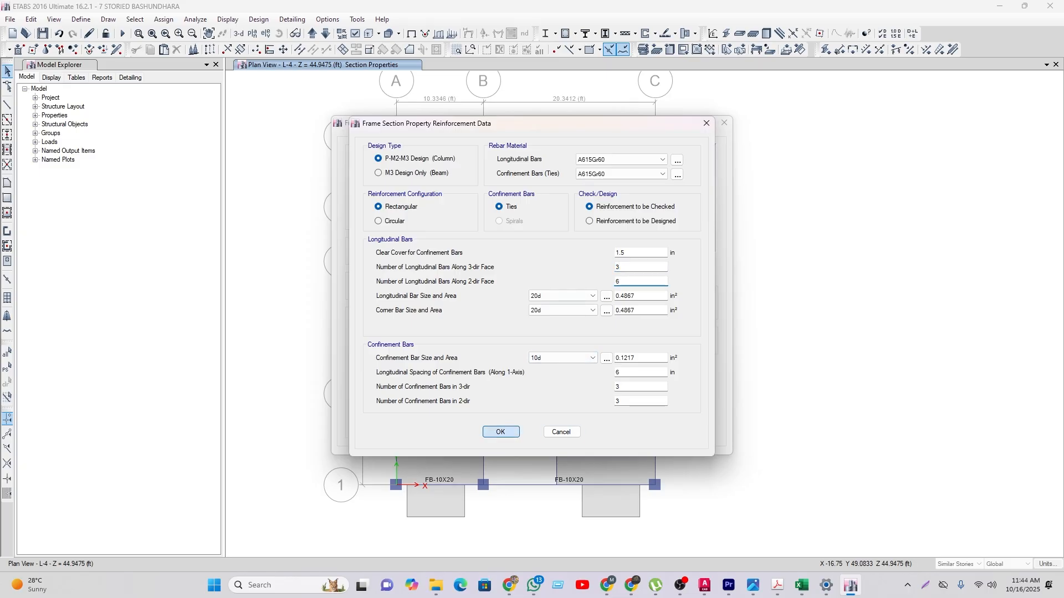
pyautogui.click(501, 432)
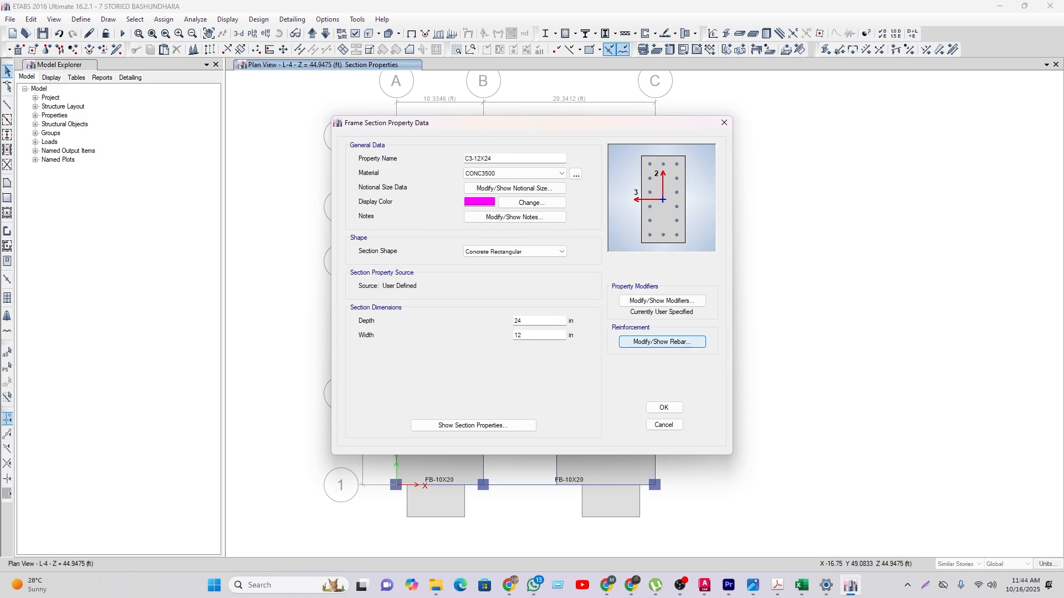
pyautogui.click(663, 342)
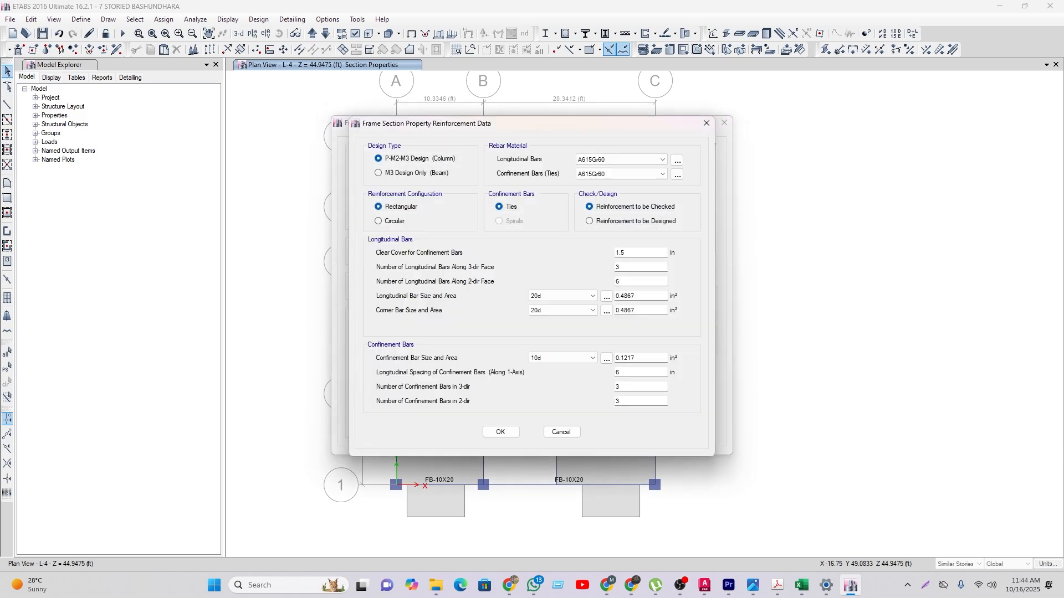
pyautogui.click(501, 432)
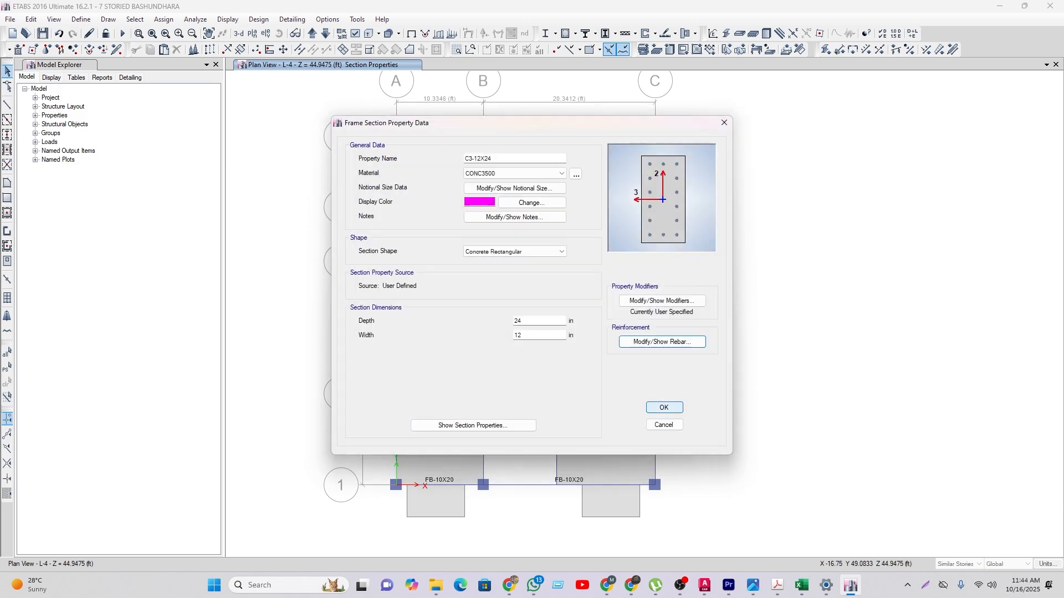
# Step: Change the material of section C3-12X24 to CONC4000 and accept the frame property definitions
pyautogui.click(516, 174)
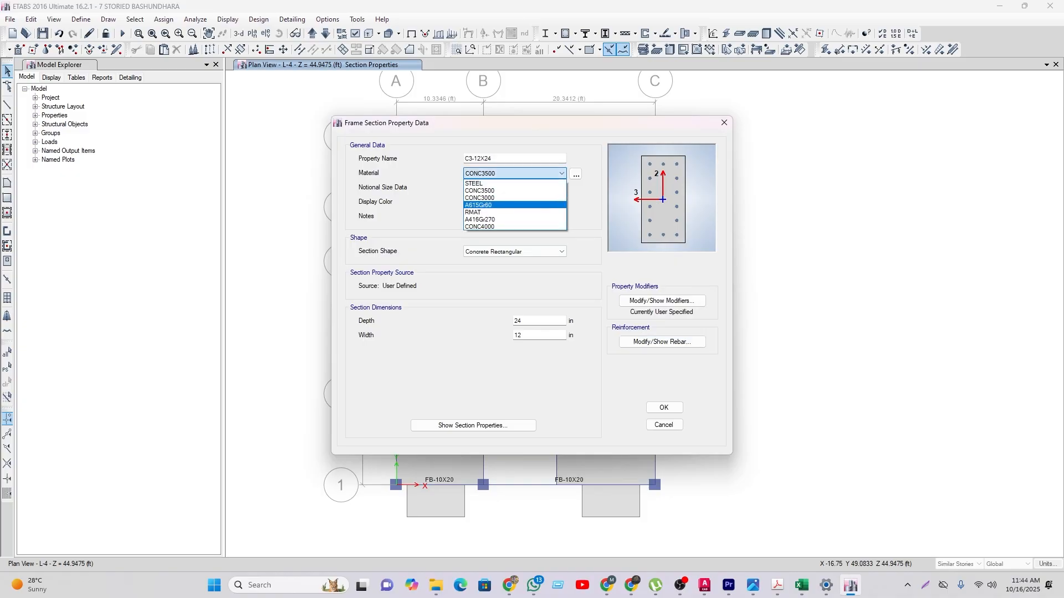
pyautogui.click(480, 227)
pyautogui.click(664, 408)
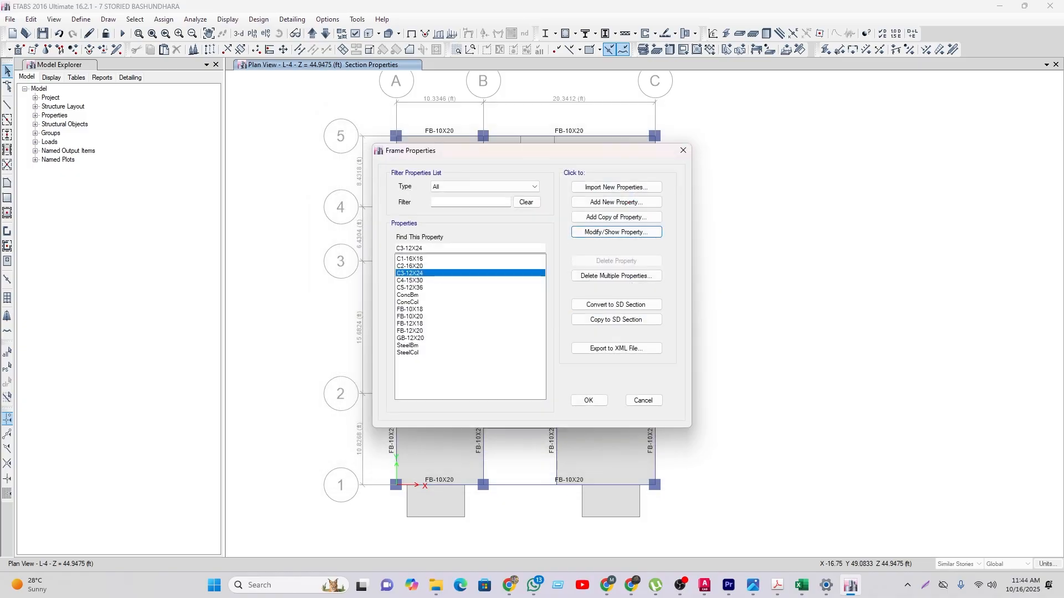
pyautogui.press('Return')
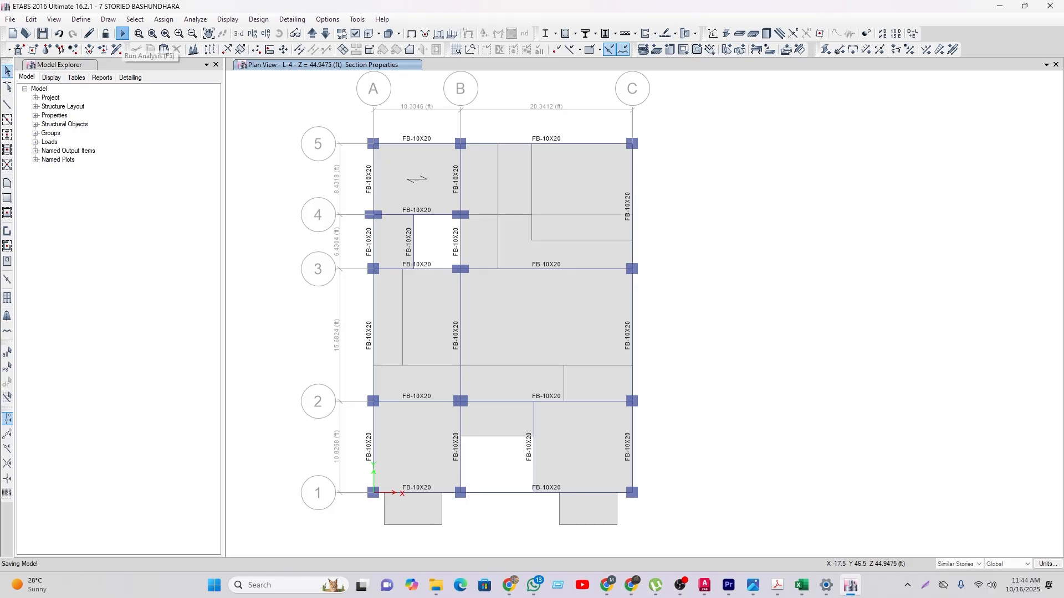
# Step: Rerun the analysis and concrete frame design, and review the design results on the L-4, L-3 and L-2 plans
pyautogui.click(123, 34)
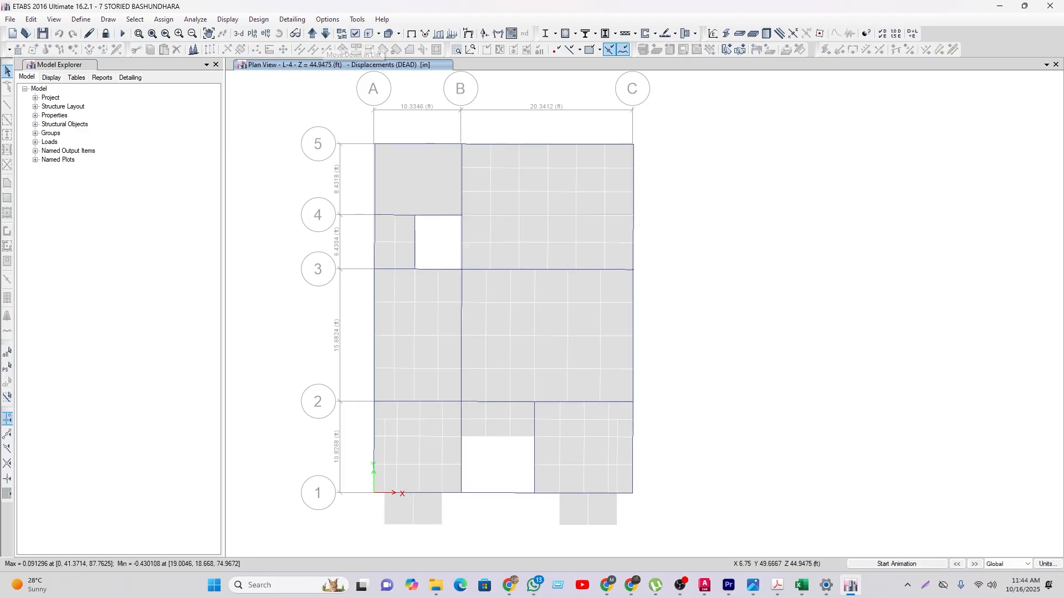
pyautogui.click(565, 33)
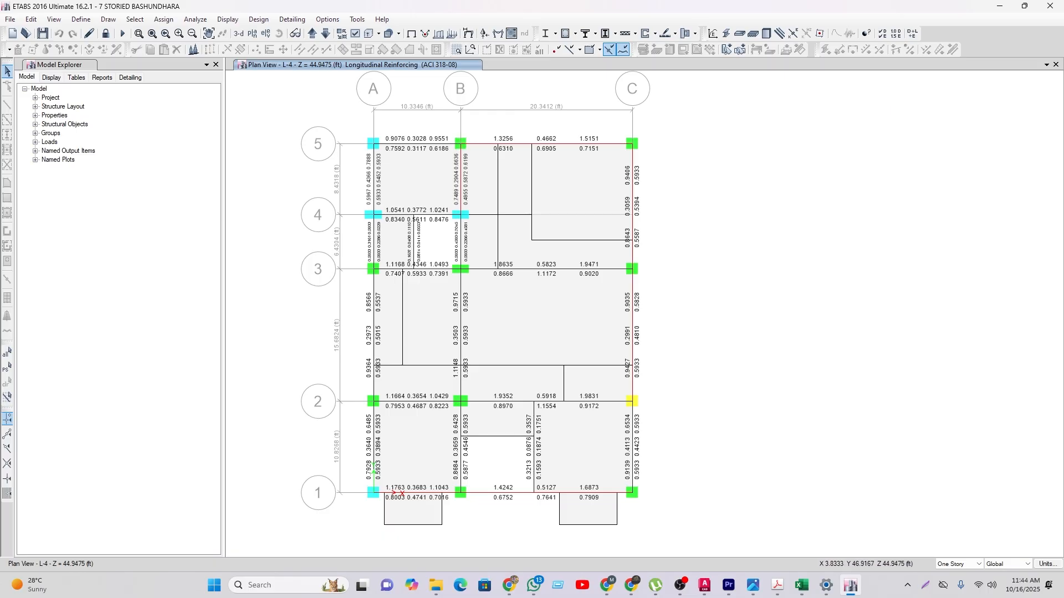
pyautogui.click(326, 34)
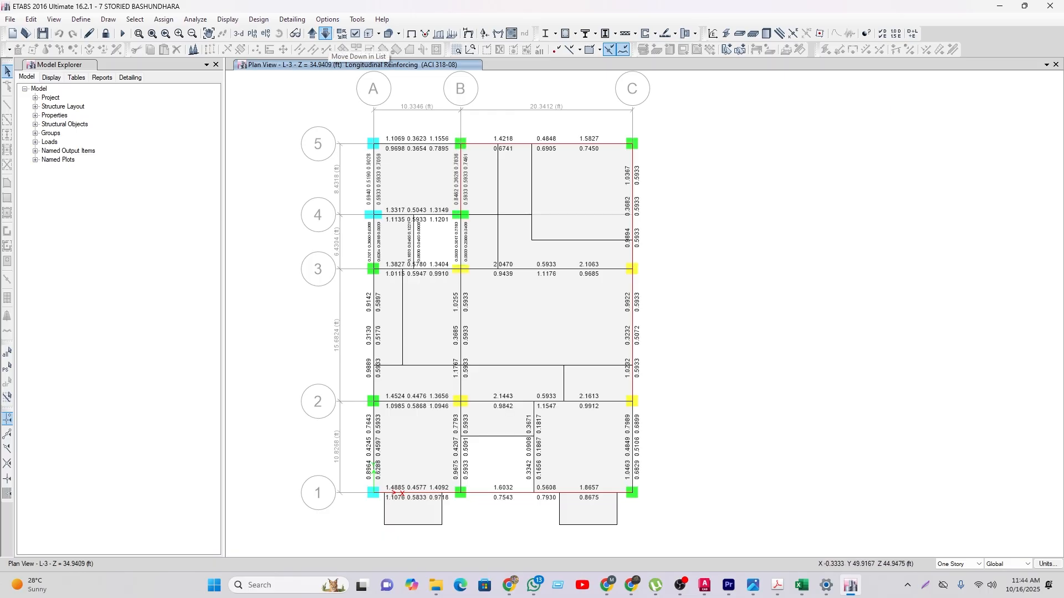
pyautogui.click(326, 34)
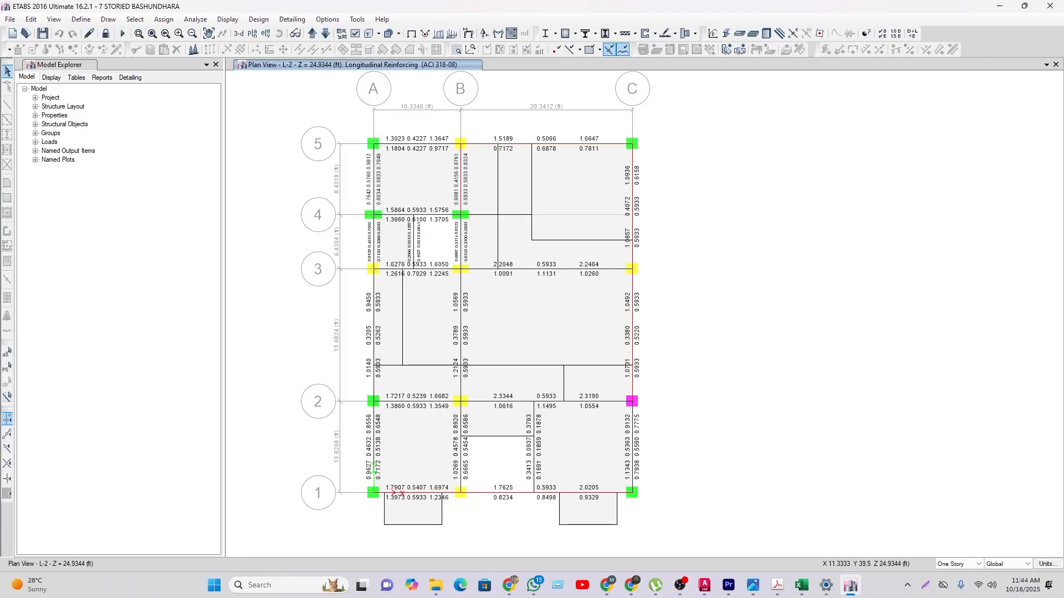
pyautogui.moveTo(472, 168); pyautogui.dragTo(472, 180, button='middle')
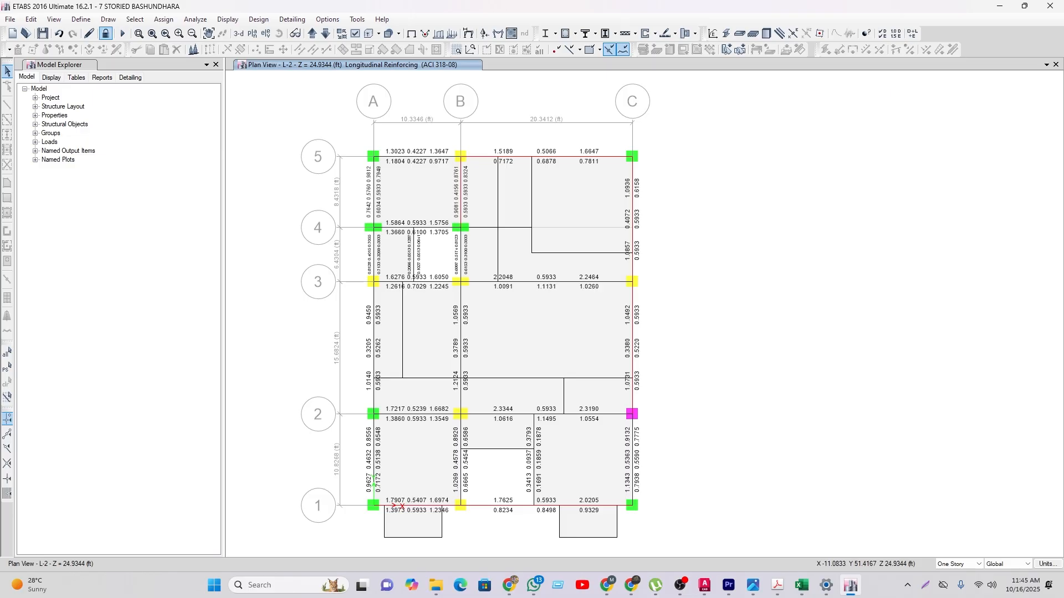
# Step: Unlock the model, deleting the analysis results, and go to the GF plan with the story scope set to Similar Stories
pyautogui.click(106, 34)
pyautogui.click(547, 331)
pyautogui.moveTo(436, 139); pyautogui.dragTo(477, 172)
pyautogui.moveTo(356, 144); pyautogui.dragTo(407, 173)
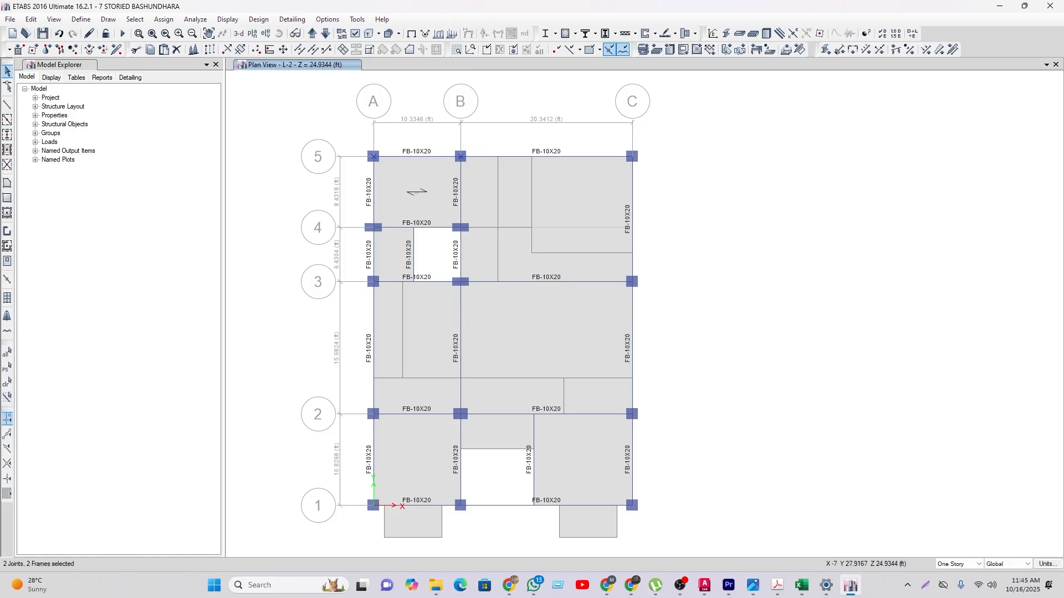
pyautogui.click(326, 33)
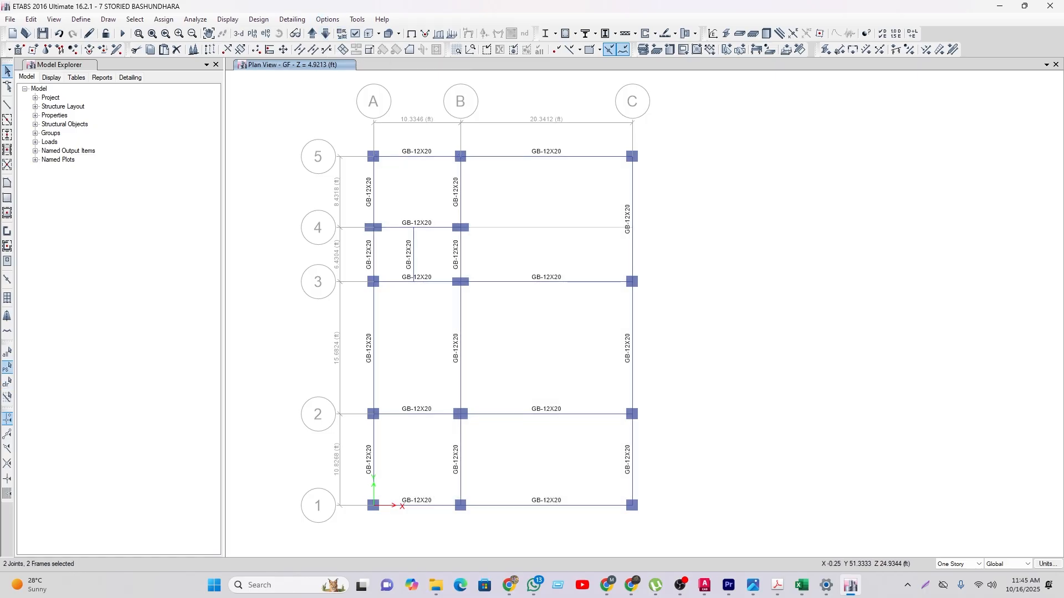
pyautogui.click(7, 383)
pyautogui.click(958, 564)
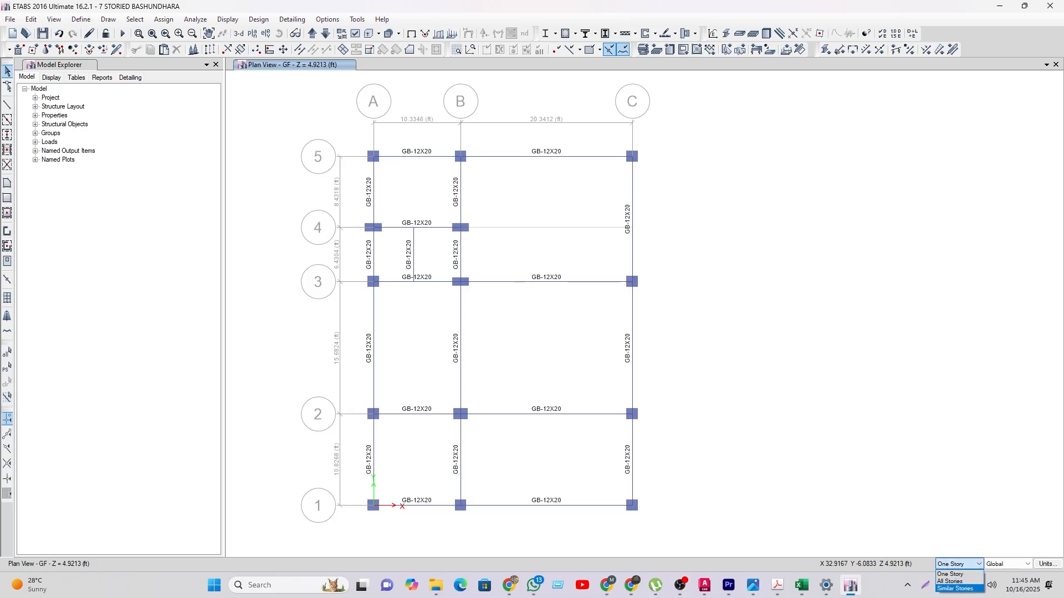
pyautogui.click(955, 588)
# Step: Assign section C3-12X24 to the columns at A5 and B5 across the similar stories
pyautogui.moveTo(443, 143); pyautogui.dragTo(486, 170)
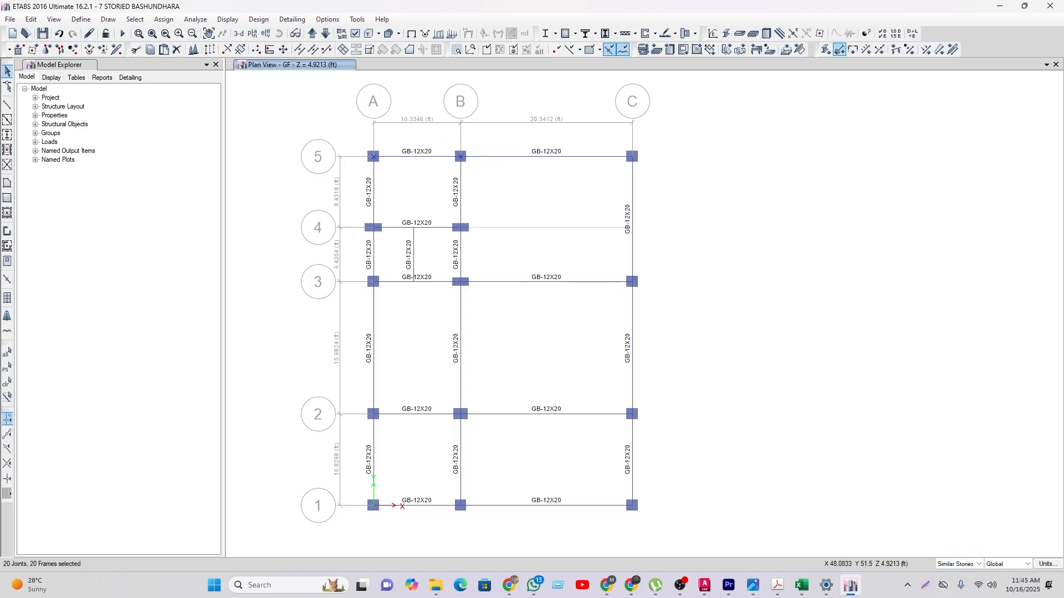
pyautogui.click(826, 50)
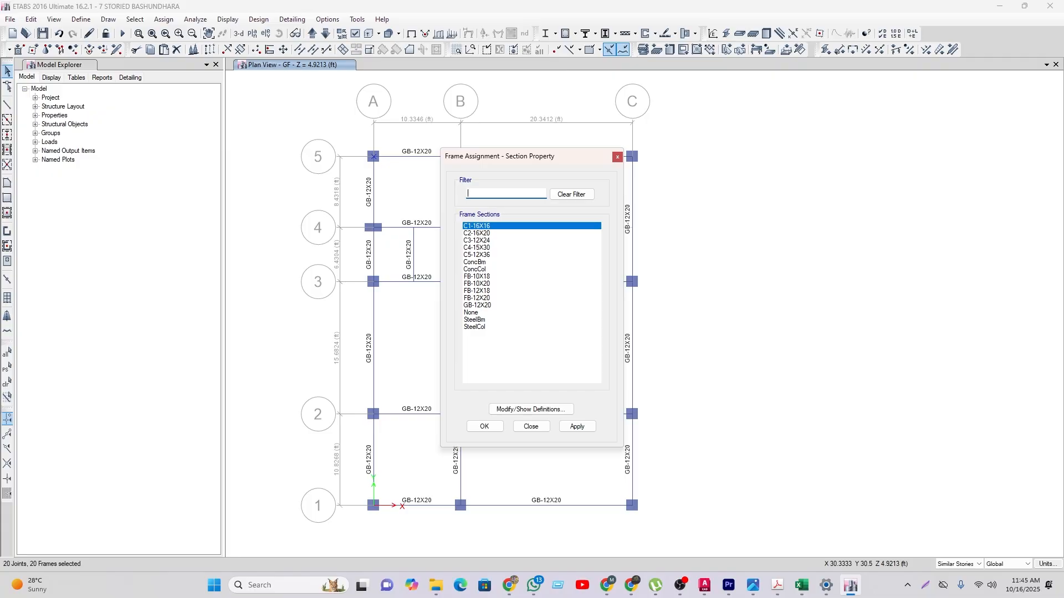
pyautogui.click(478, 240)
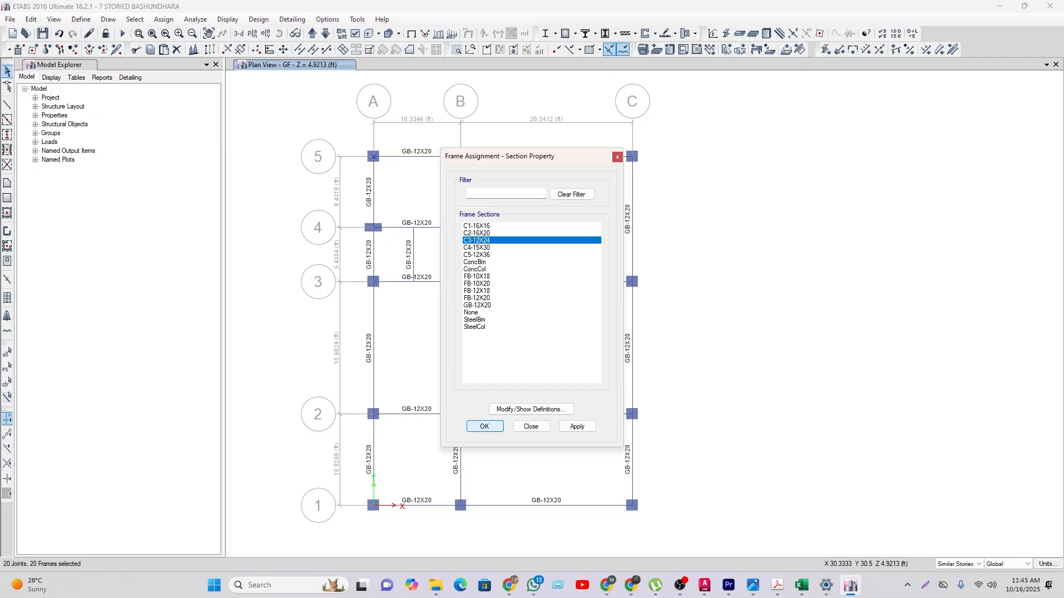
pyautogui.click(484, 426)
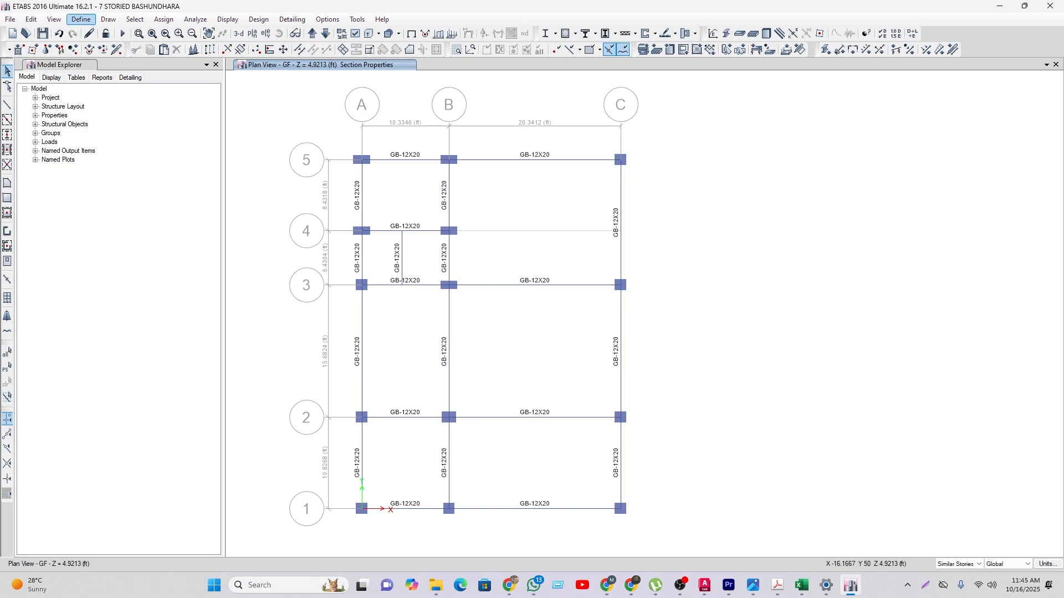
# Step: Run the analysis and the concrete frame design with the resized grid 5 columns
pyautogui.click(81, 19)
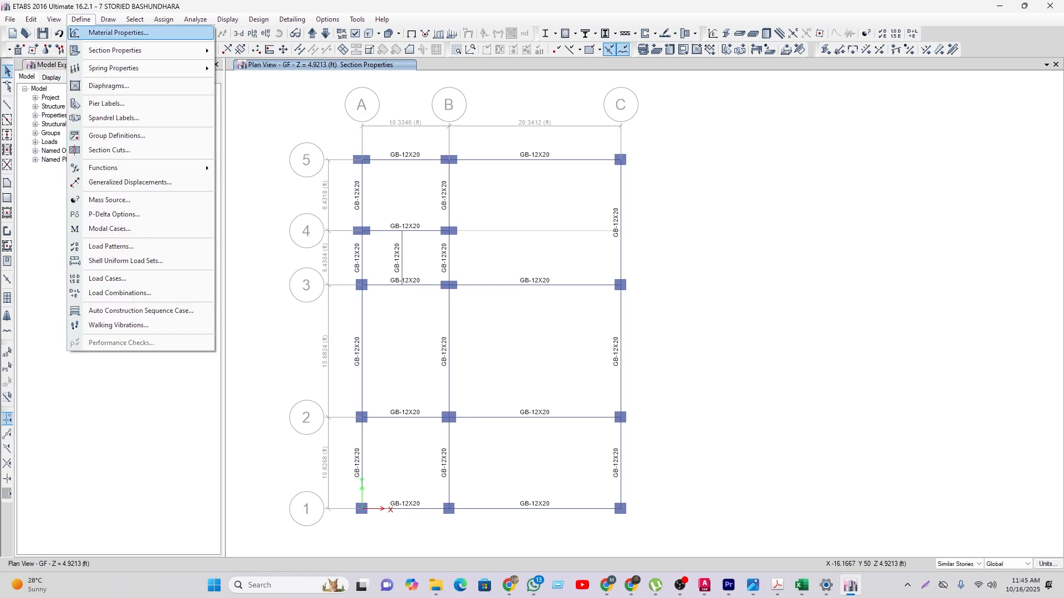
pyautogui.click(110, 32)
pyautogui.press('F5')
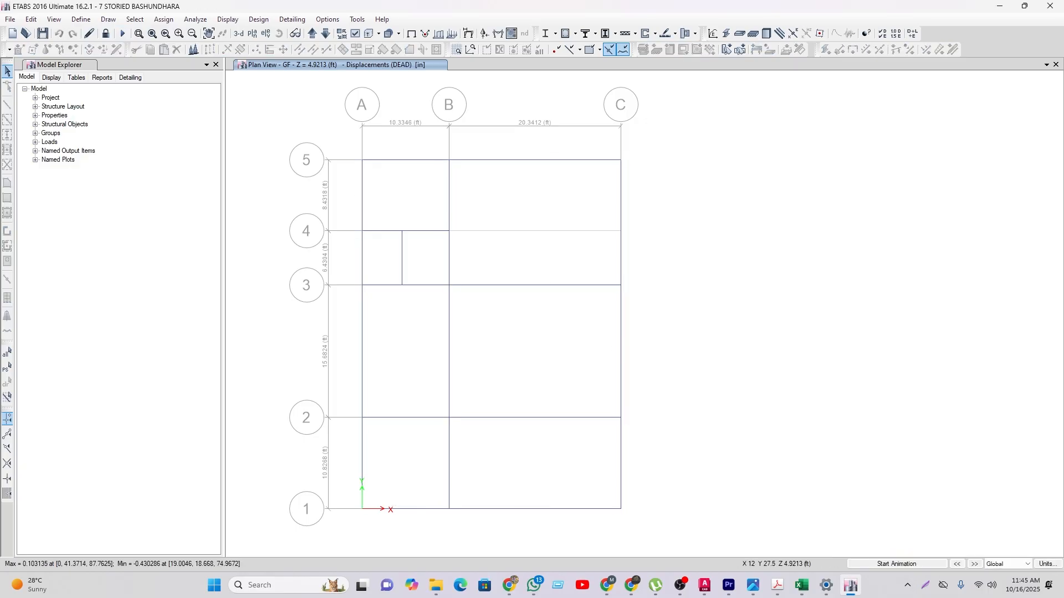
pyautogui.click(609, 50)
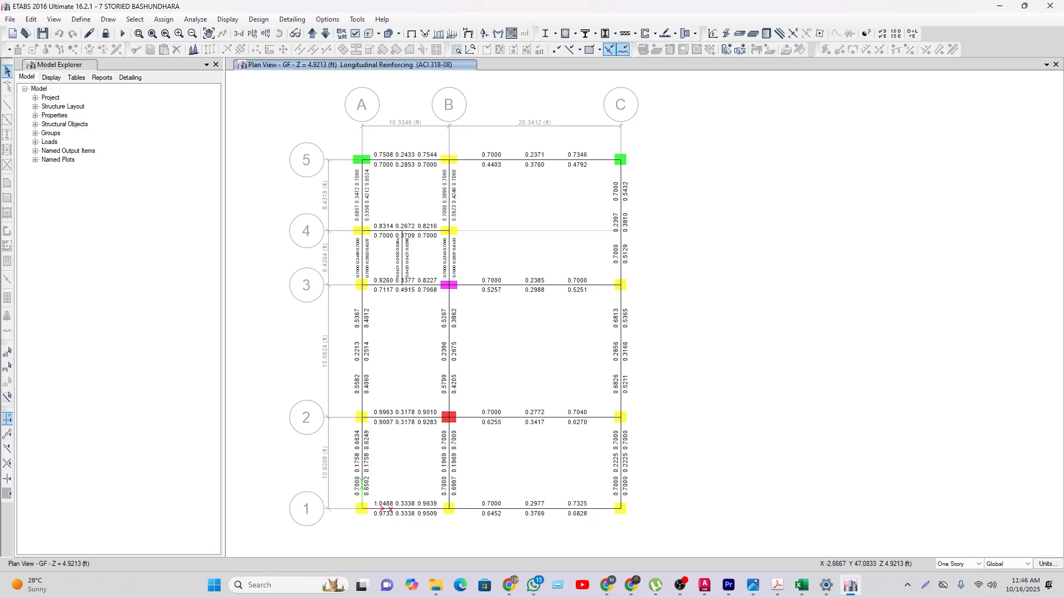
# Step: Open elevation 5 and display its Column P-M-M Interaction Ratios
pyautogui.click(266, 33)
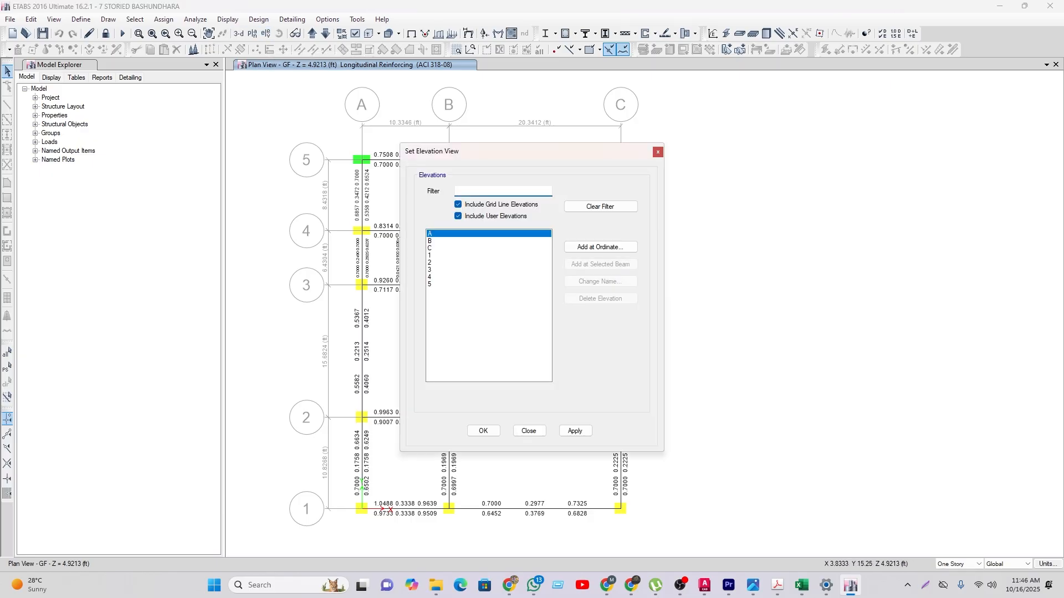
pyautogui.click(429, 285)
pyautogui.click(483, 431)
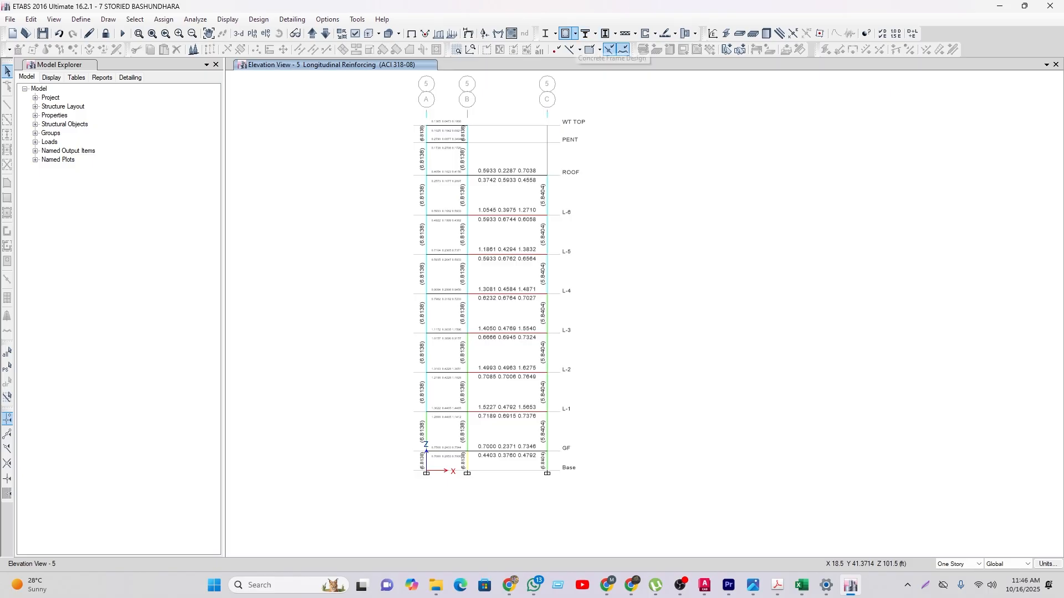
pyautogui.click(575, 33)
pyautogui.click(611, 177)
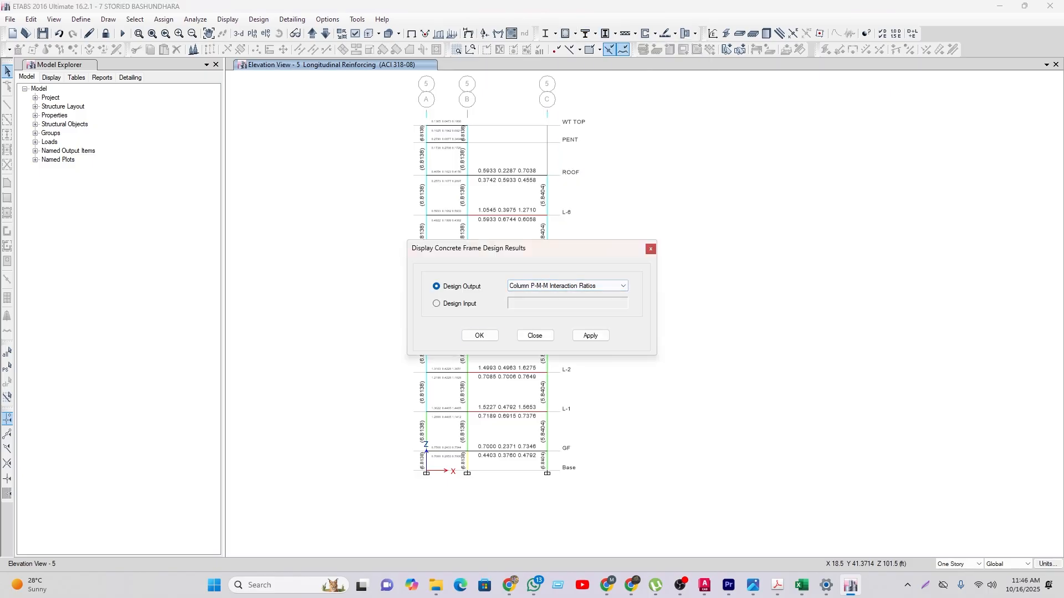
pyautogui.click(477, 334)
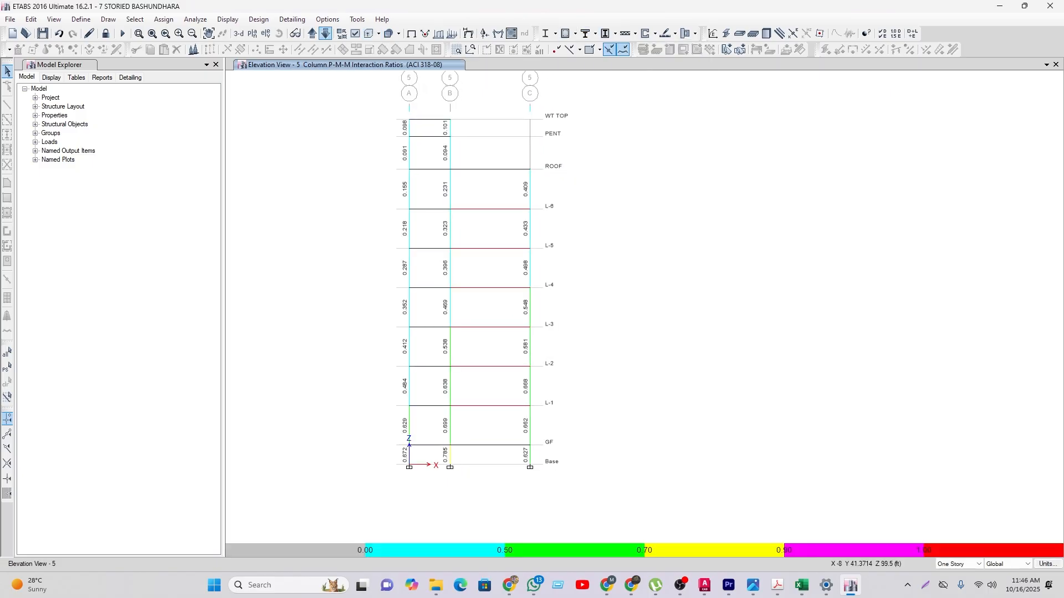
# Step: Review the column P-M-M ratios on elevations 4, 3, 2 and 1, and return to elevation 5
pyautogui.click(326, 33)
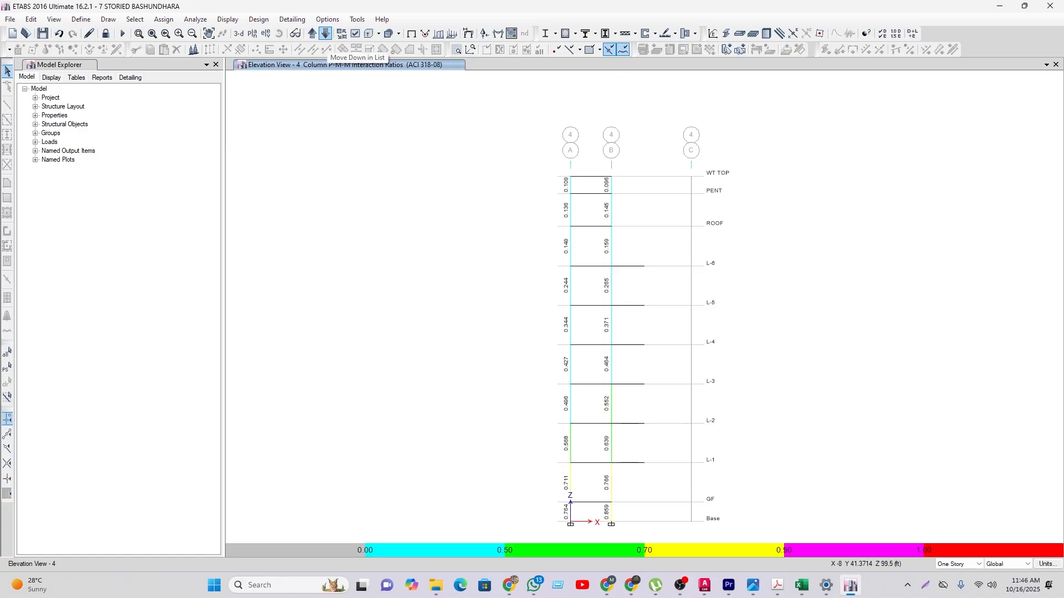
pyautogui.click(326, 34)
pyautogui.click(325, 33)
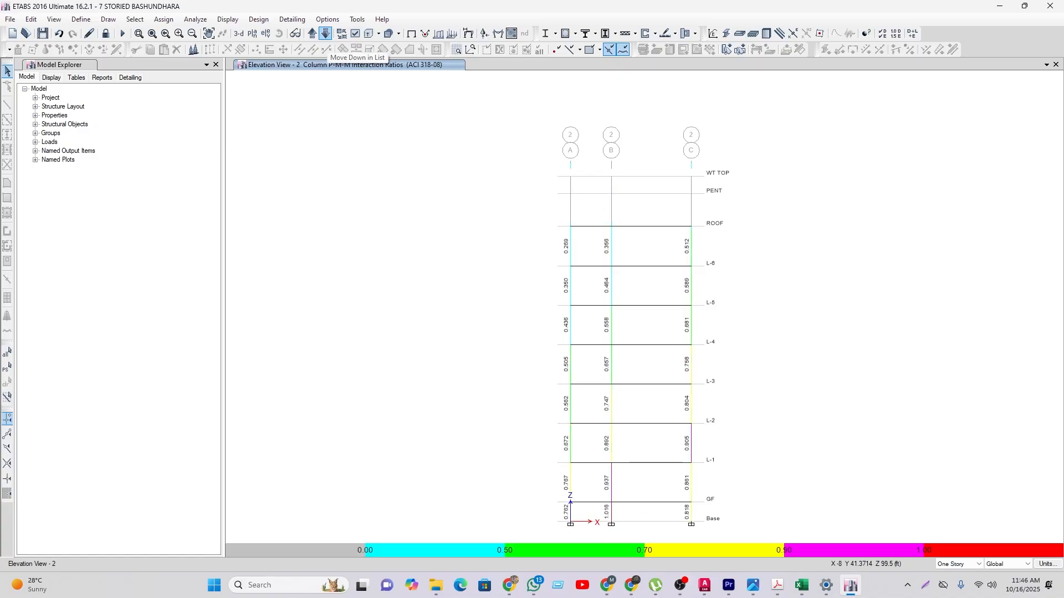
pyautogui.click(326, 33)
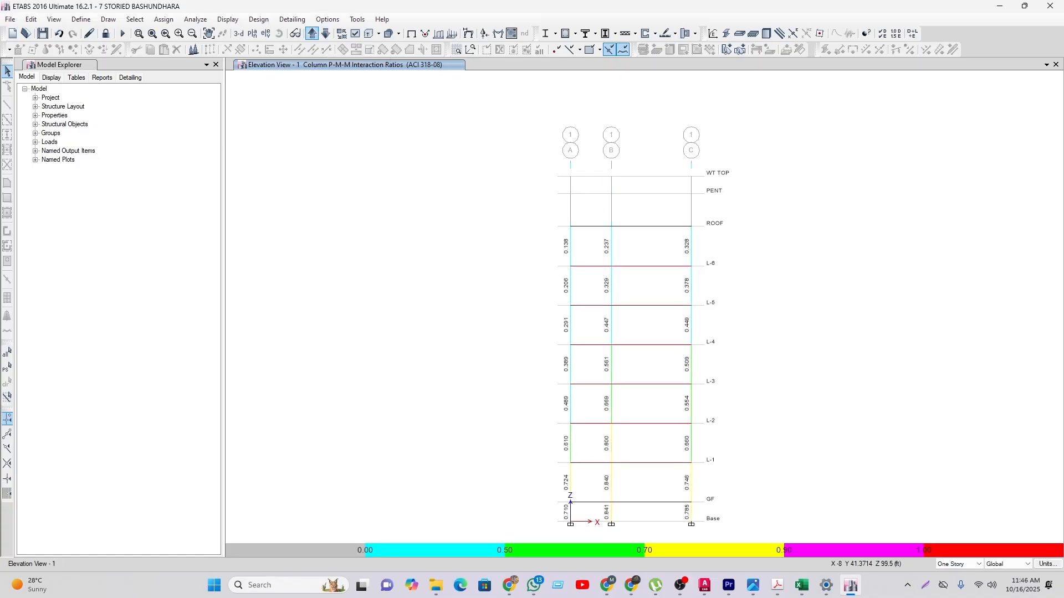
pyautogui.click(312, 34)
pyautogui.moveTo(621, 514); pyautogui.dragTo(505, 462, button='middle')
pyautogui.click(312, 34)
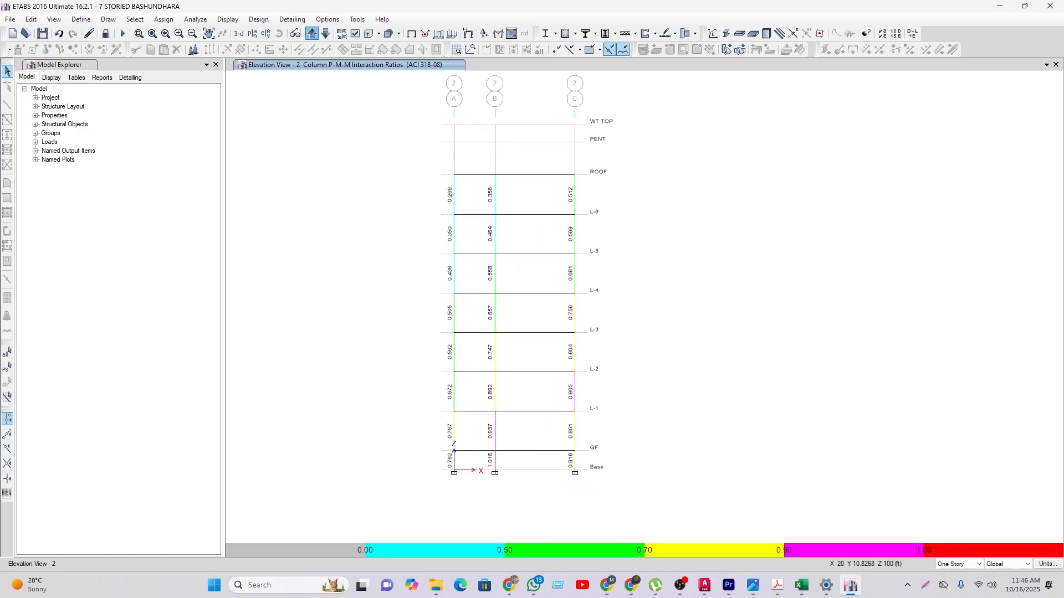
pyautogui.click(312, 34)
pyautogui.click(312, 34)
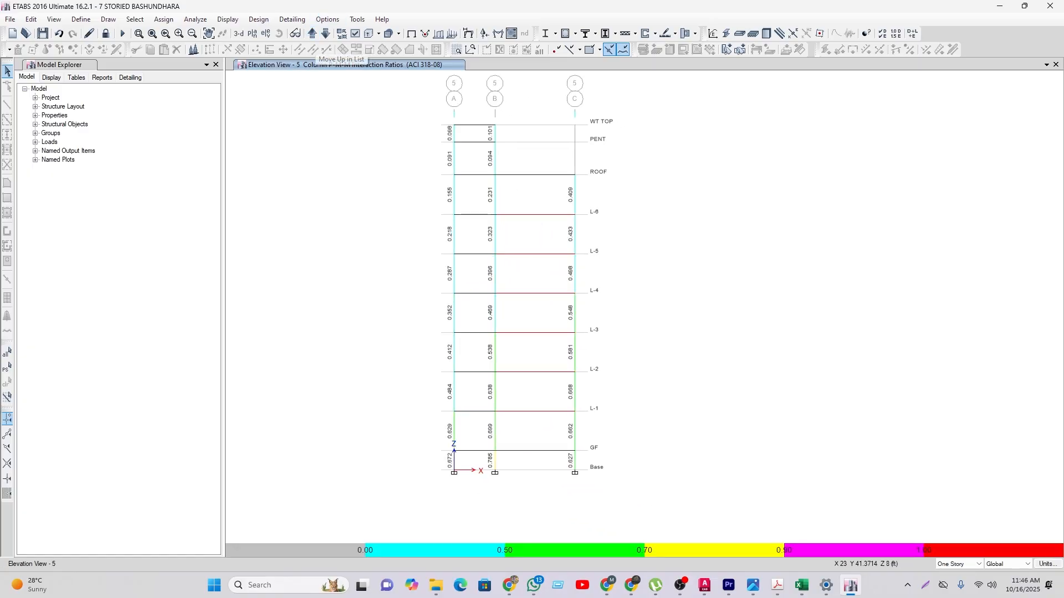